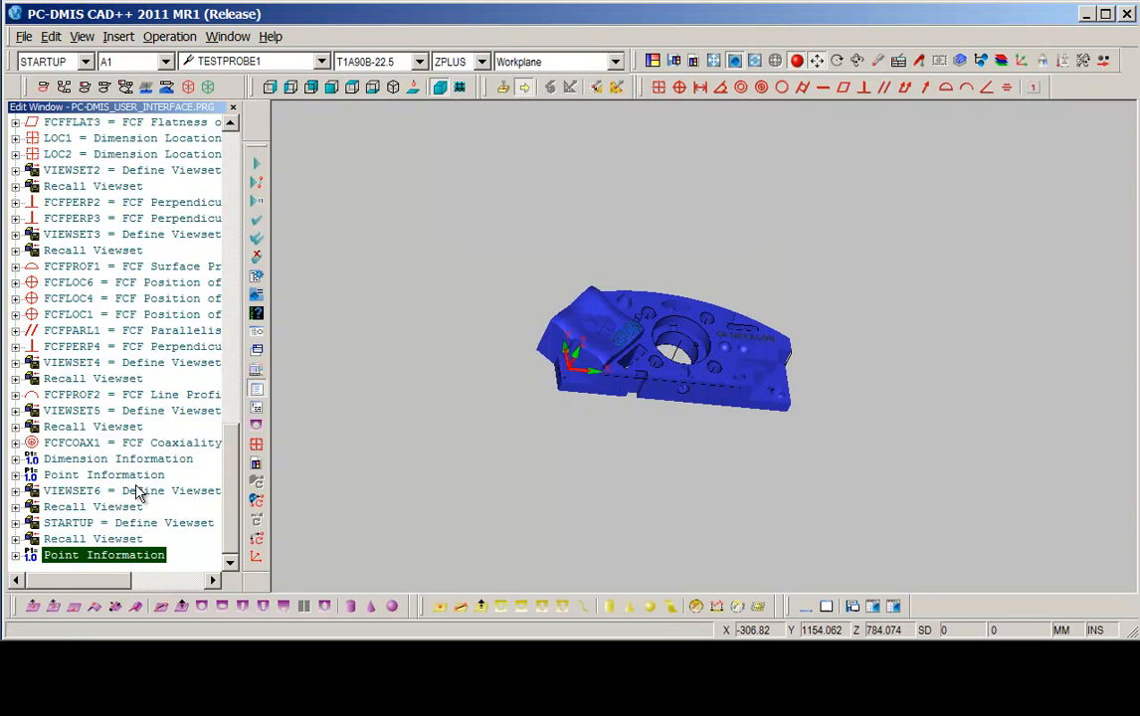
Widen the Edit window and scroll its summary list back to the top of the program.
mouse_move(229, 497)
mouse_down()
mouse_move(247, 166)
mouse_move(223, 509)
mouse_up()
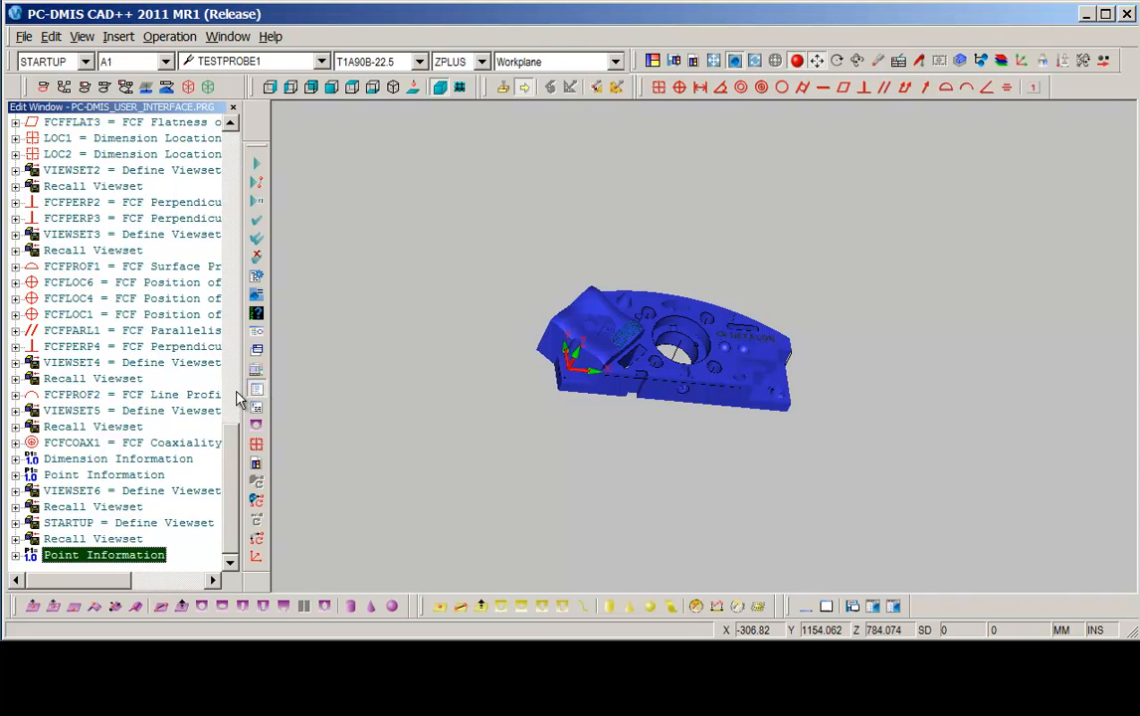
drag(246, 388, 382, 316)
scroll(367, 159, up, 7)
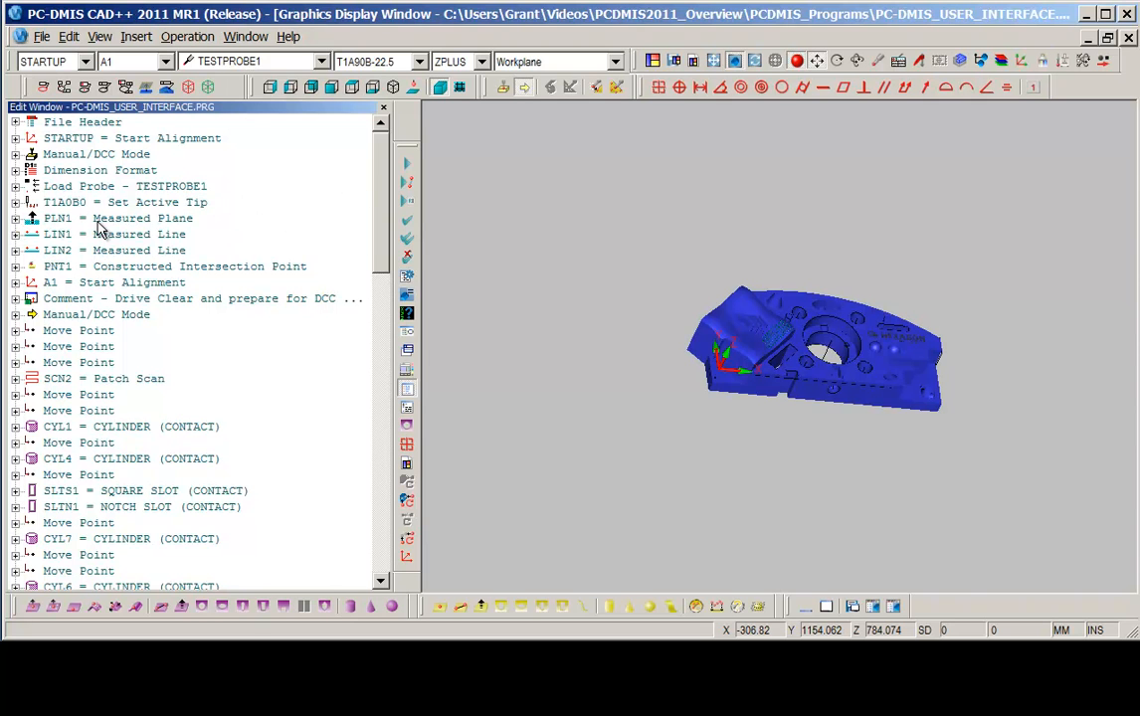
Expand the PLN1 measured plane's settings and rename its ID to PLANE_A, then collapse the feature.
click(15, 219)
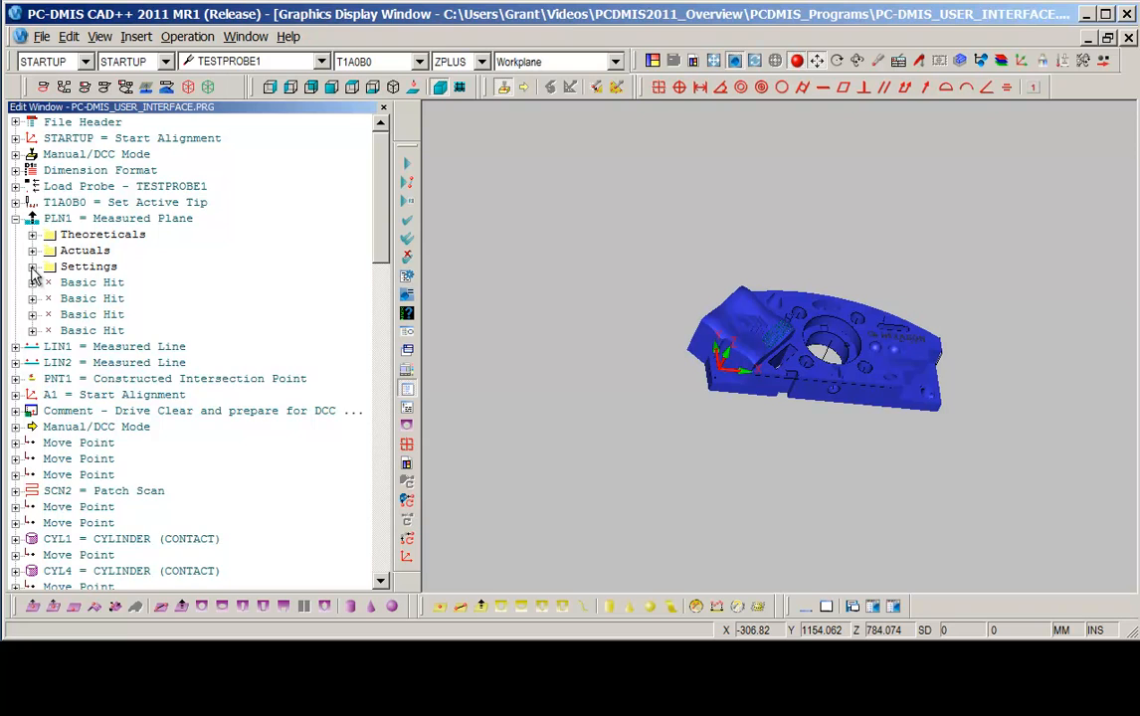
click(33, 267)
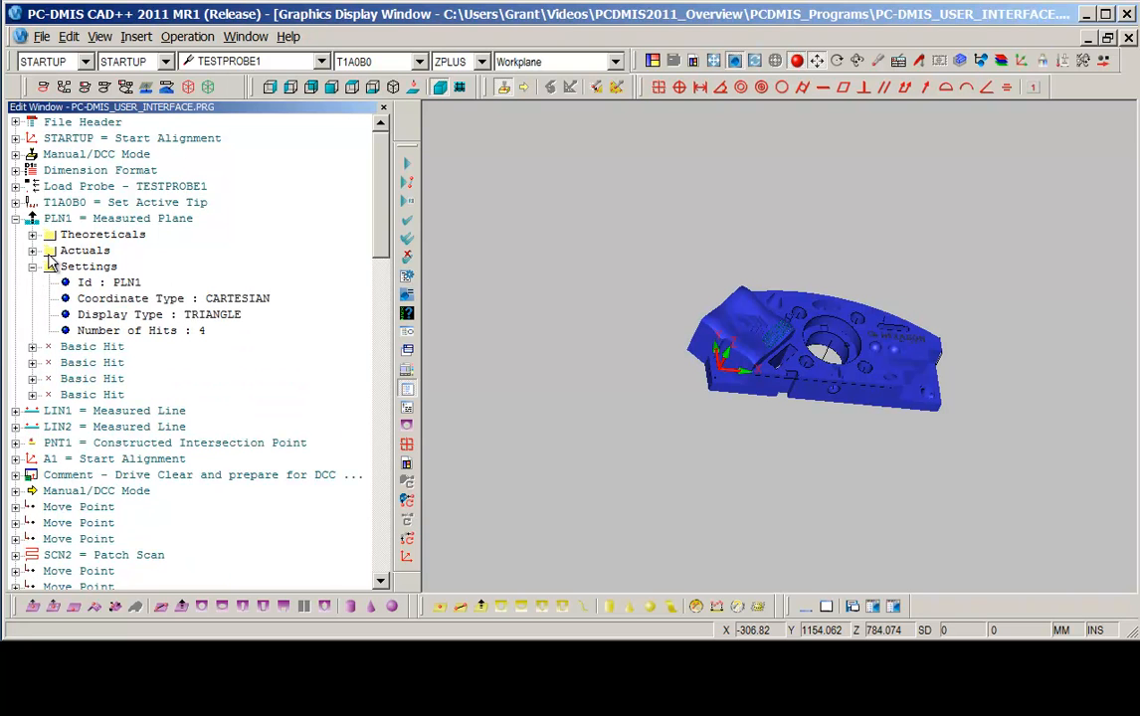
double_click(127, 284)
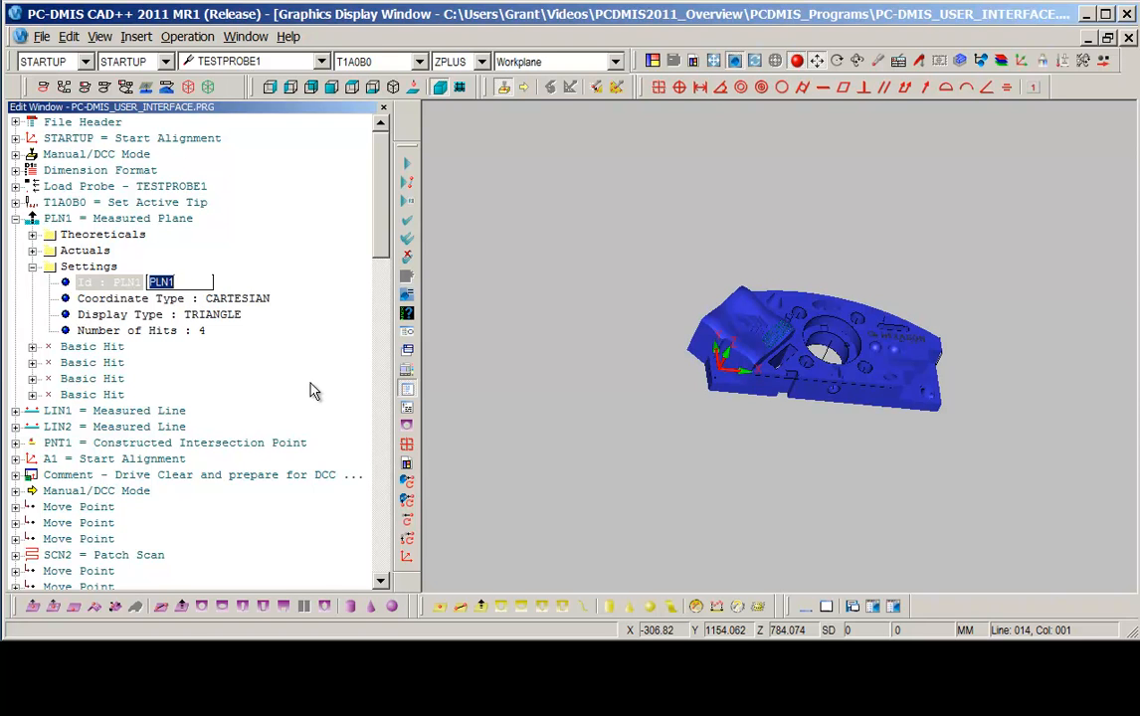
text(PLANE_A)
key(Escape)
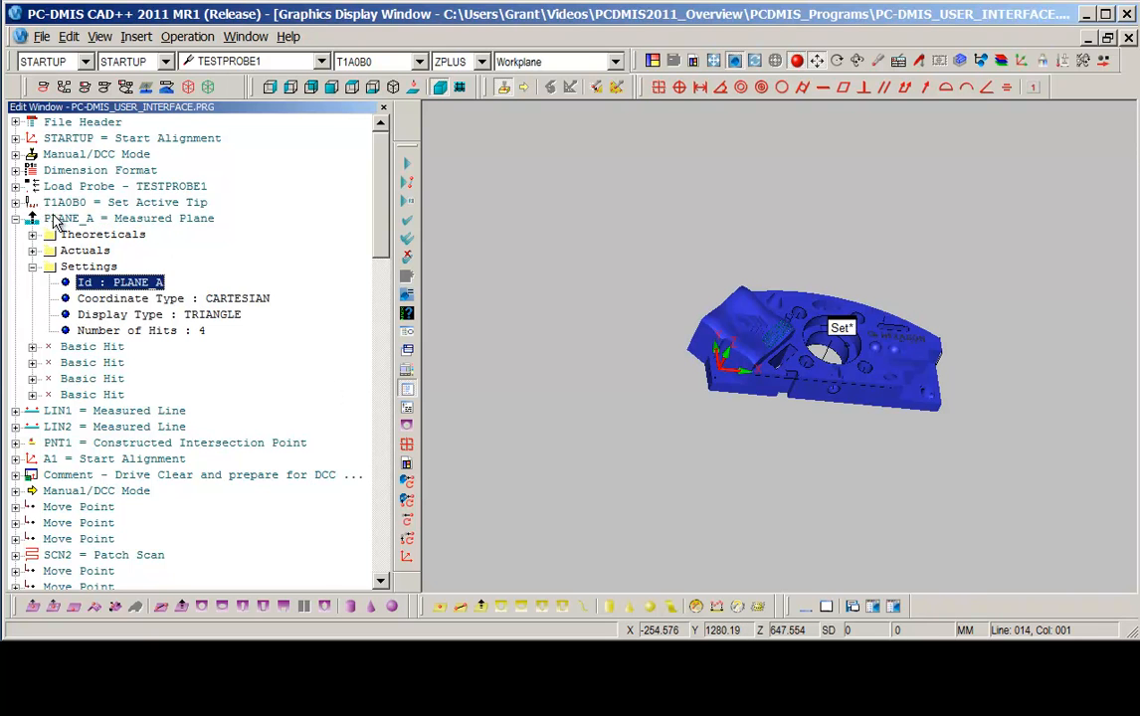
click(16, 219)
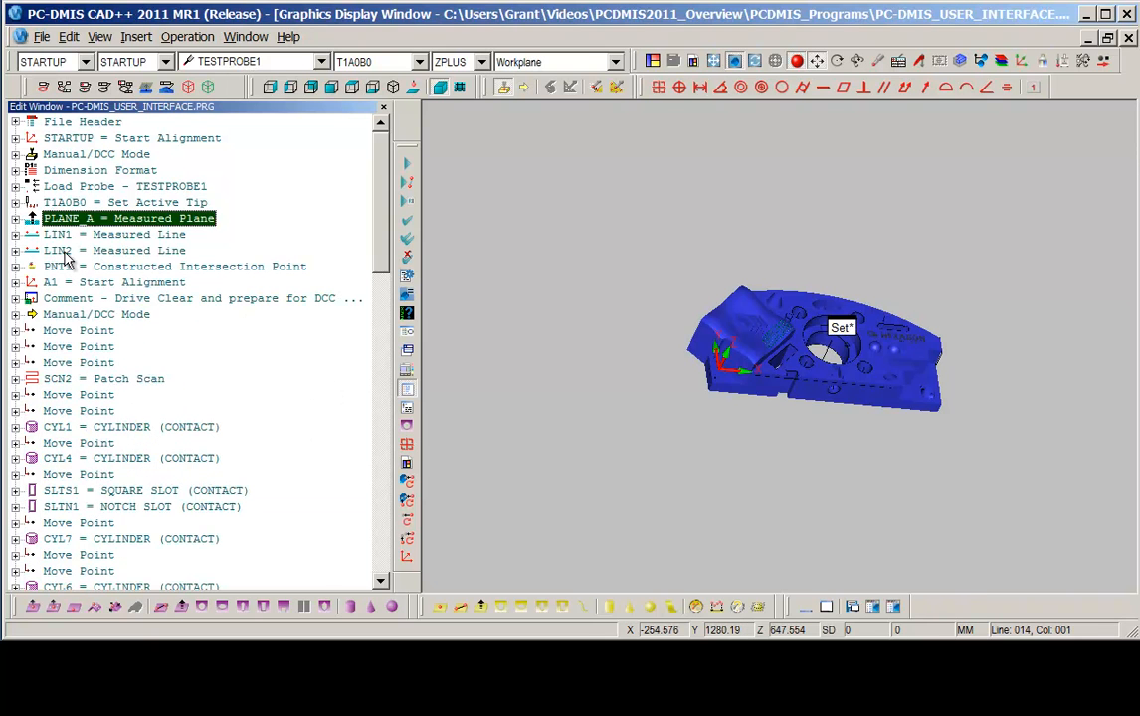
Switch the Edit window to command mode and widen it to read the program text.
click(408, 411)
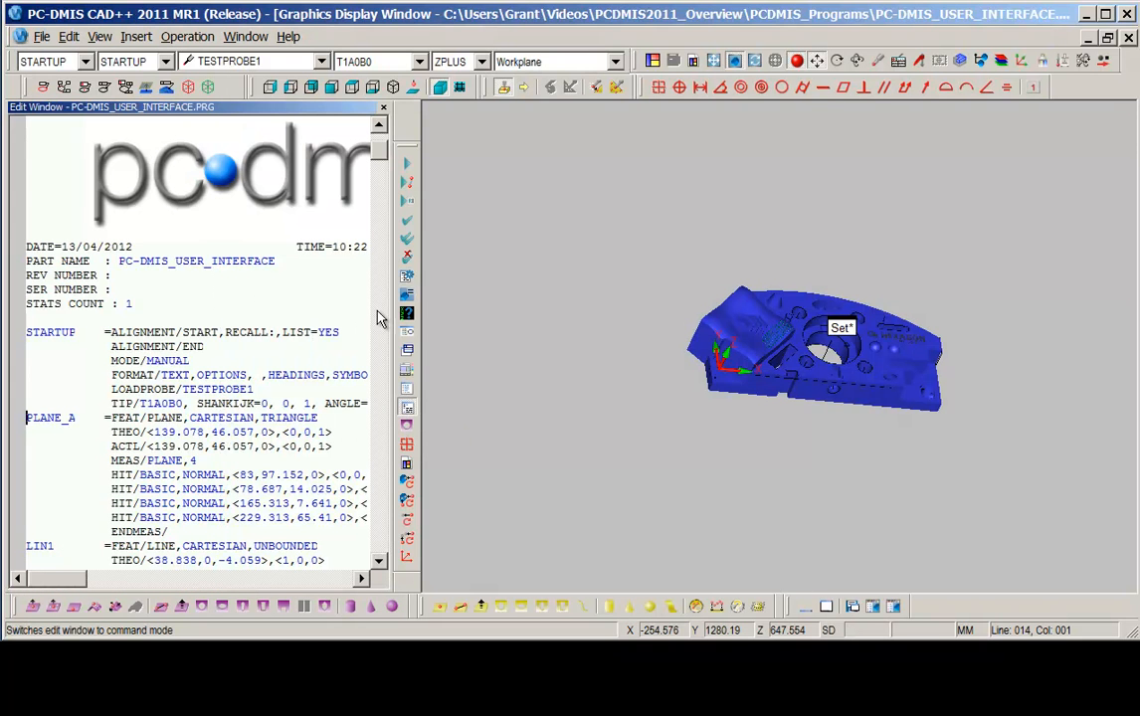
drag(381, 151, 383, 216)
drag(393, 288, 712, 299)
drag(702, 212, 705, 300)
click(32, 273)
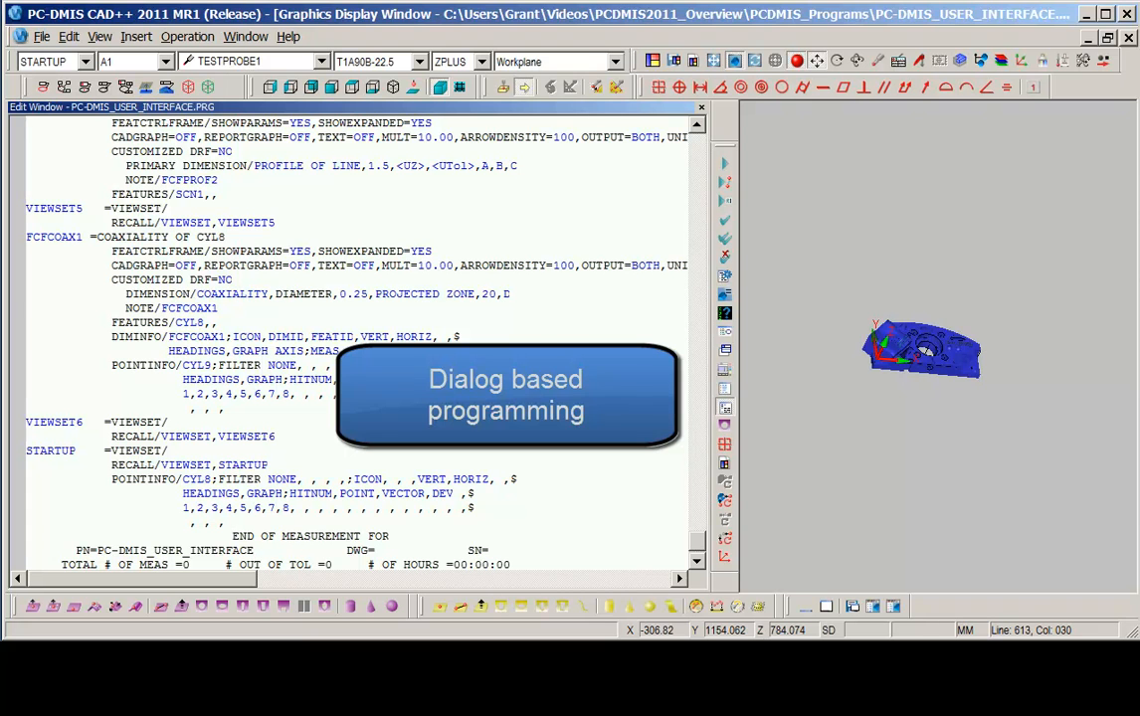
Narrow the Edit window and construct a cast point from CYL1 using the Construct Point dialog.
drag(708, 361, 275, 393)
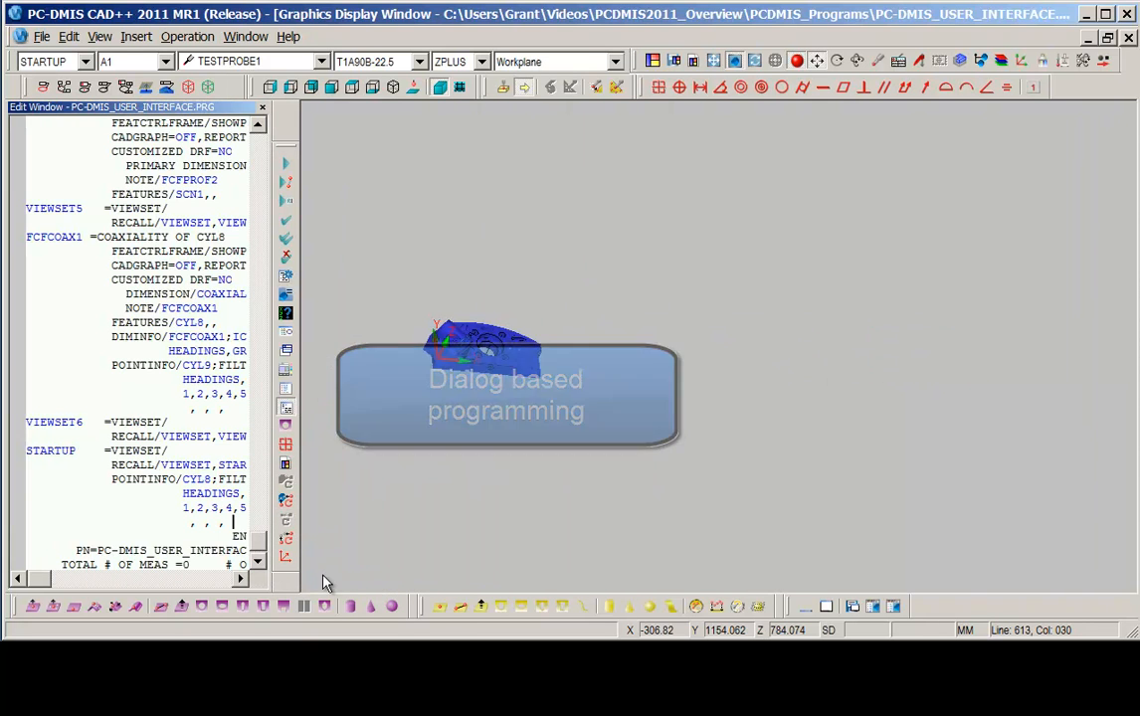
click(440, 606)
drag(309, 44, 755, 133)
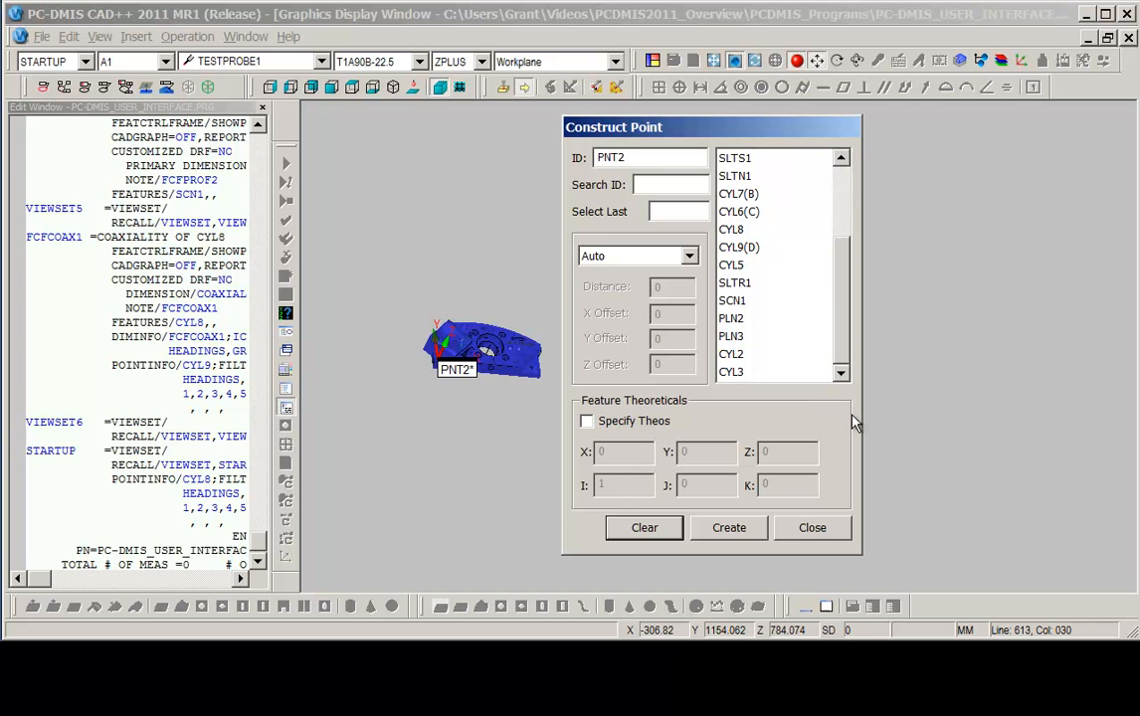
drag(846, 311, 840, 222)
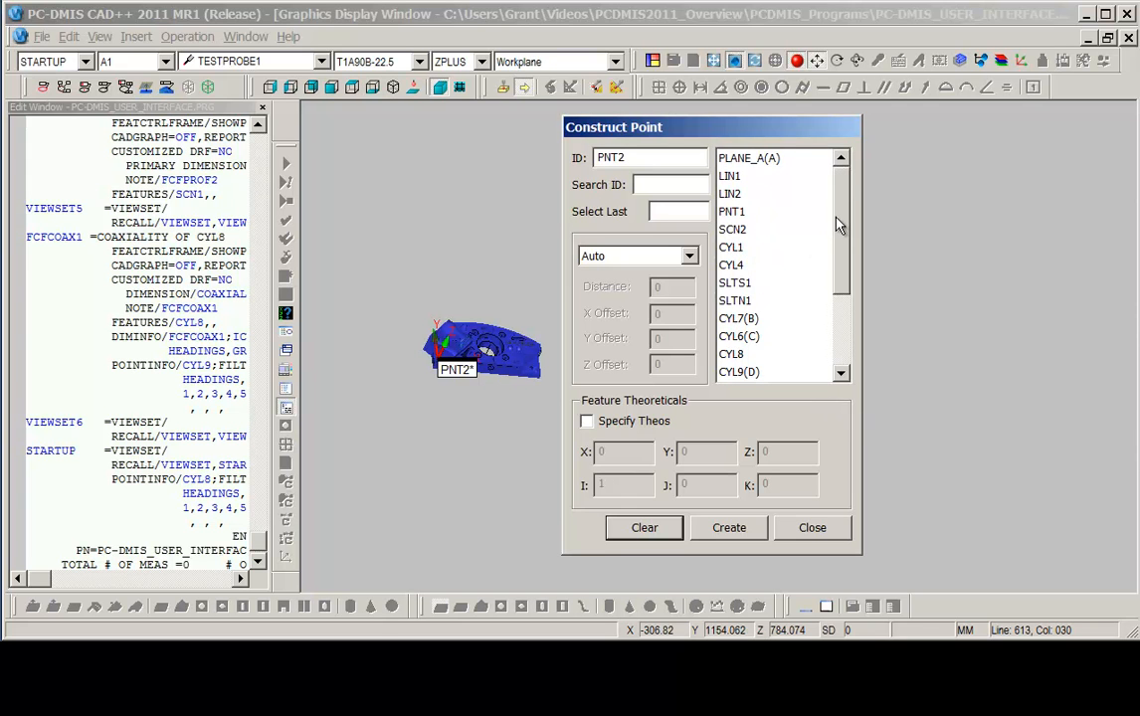
click(758, 247)
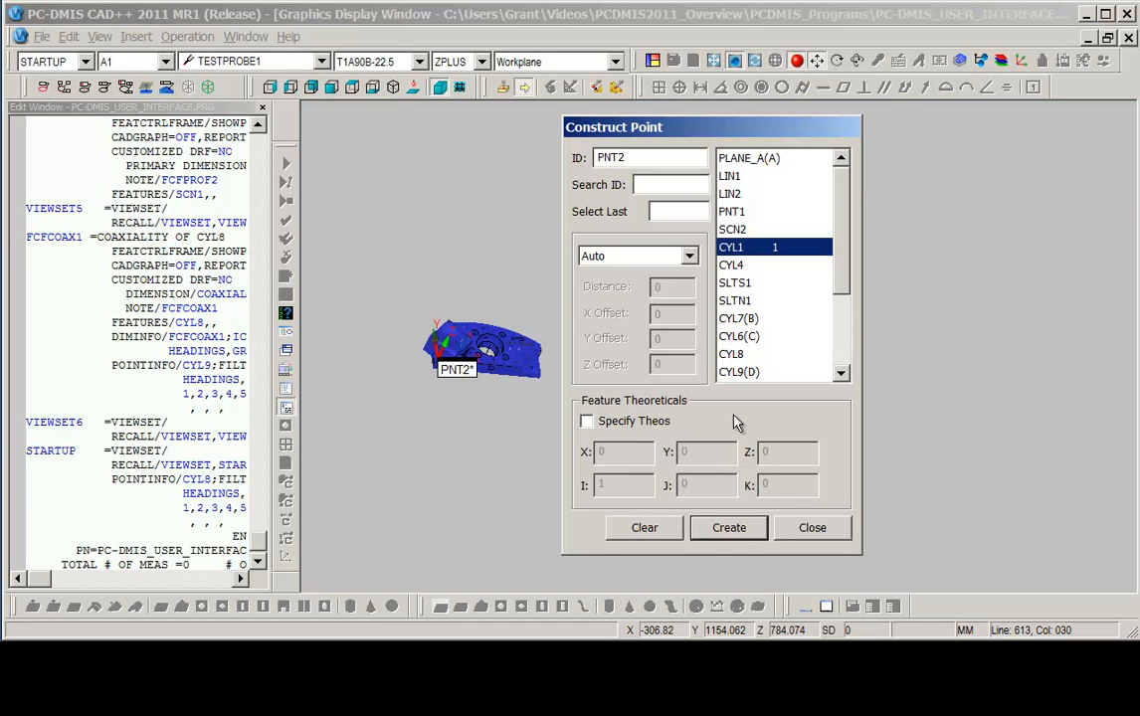
click(729, 528)
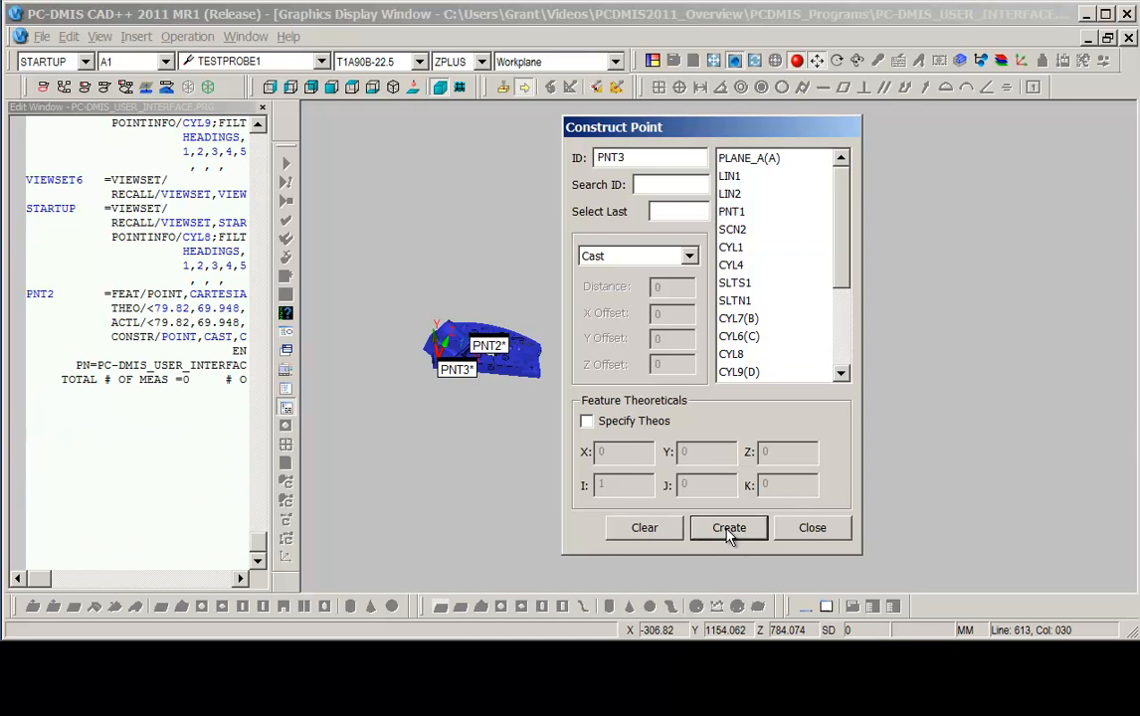
click(812, 528)
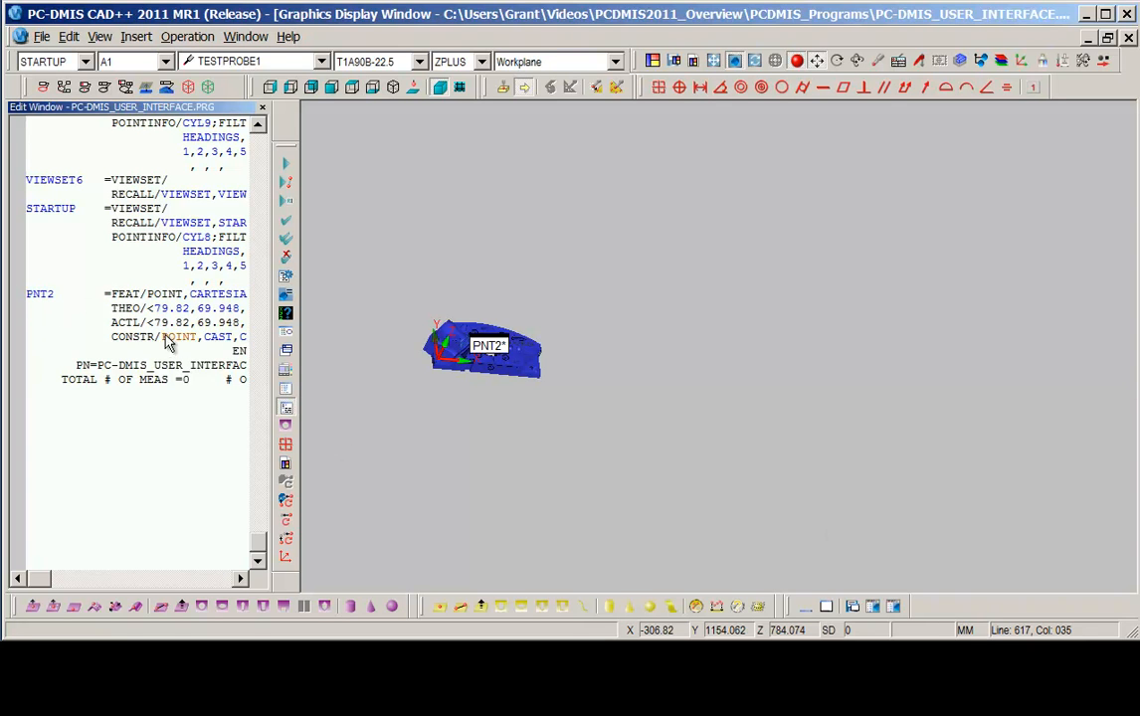
Return the Edit window to summary mode and drag the PNT2 label away from the part.
click(286, 390)
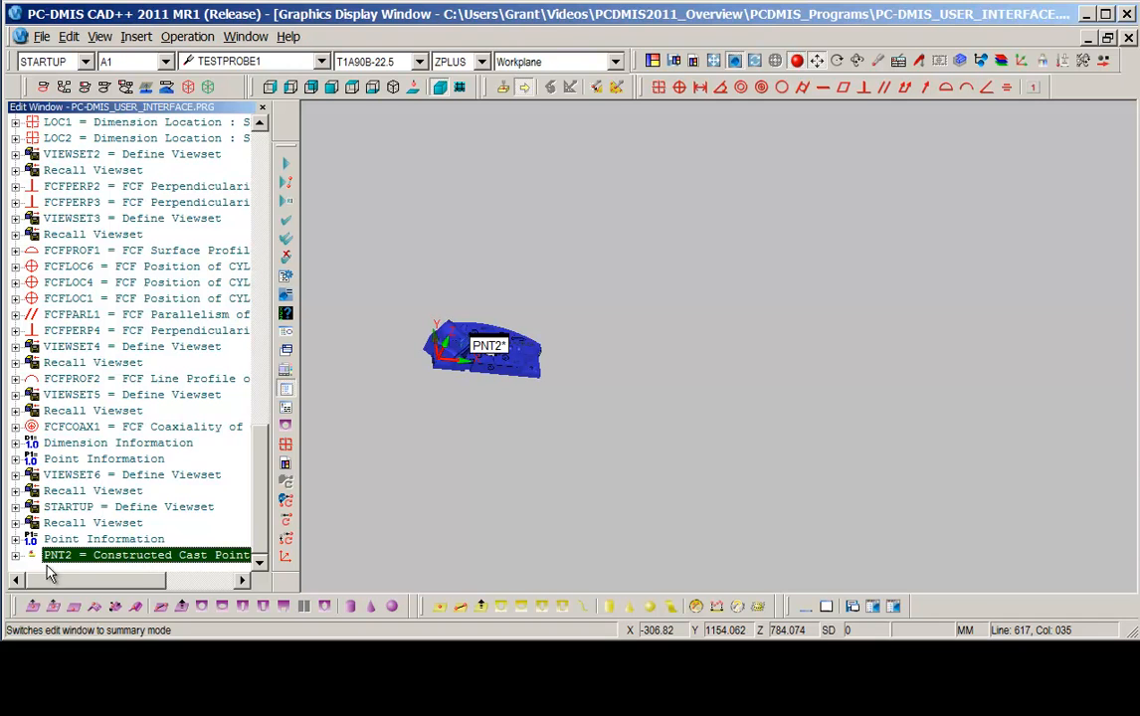
mouse_move(127, 581)
mouse_down()
mouse_move(150, 585)
mouse_move(113, 585)
mouse_up()
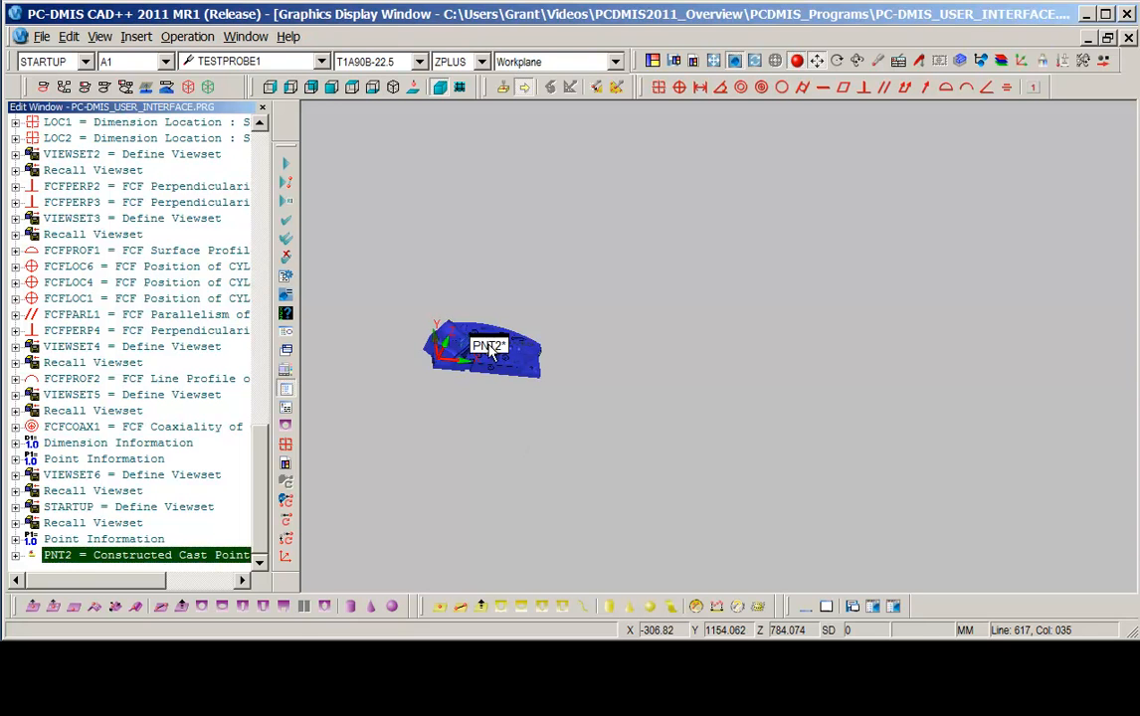
drag(488, 345, 399, 269)
middle_drag(516, 343, 657, 339)
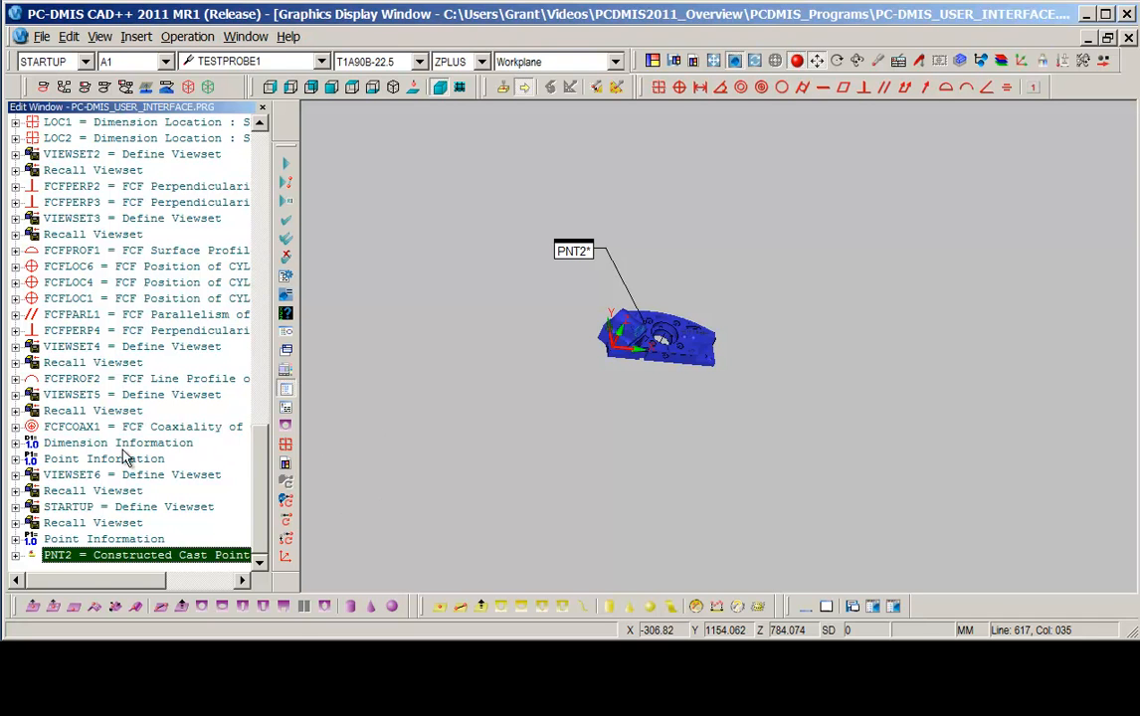
Insert an operator comment reading 'Place part in the holding fixture' after the first Recall Viewset command.
click(109, 428)
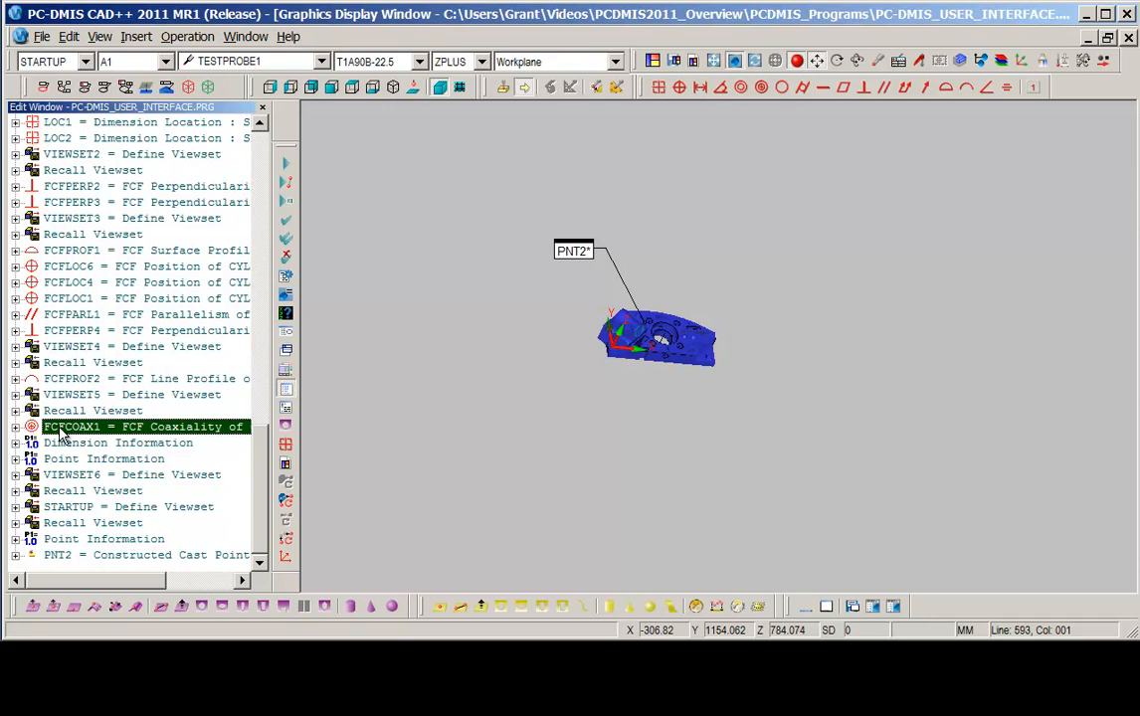
scroll(263, 450, up, 1)
scroll(263, 450, up, 6)
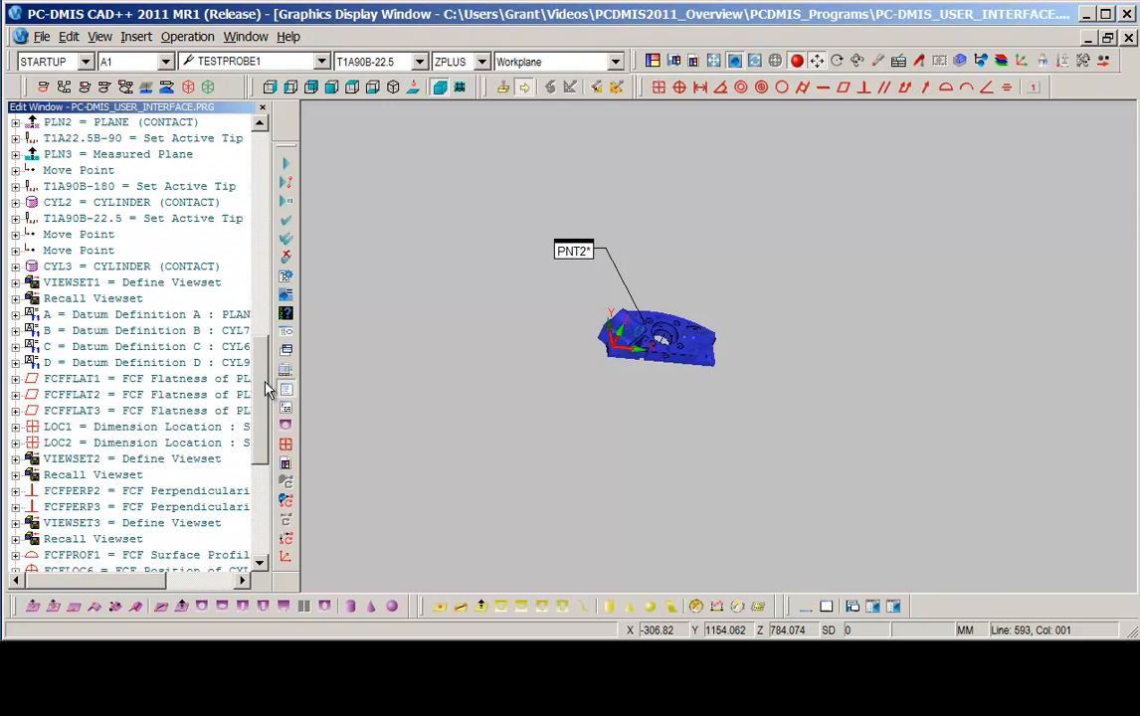
click(118, 317)
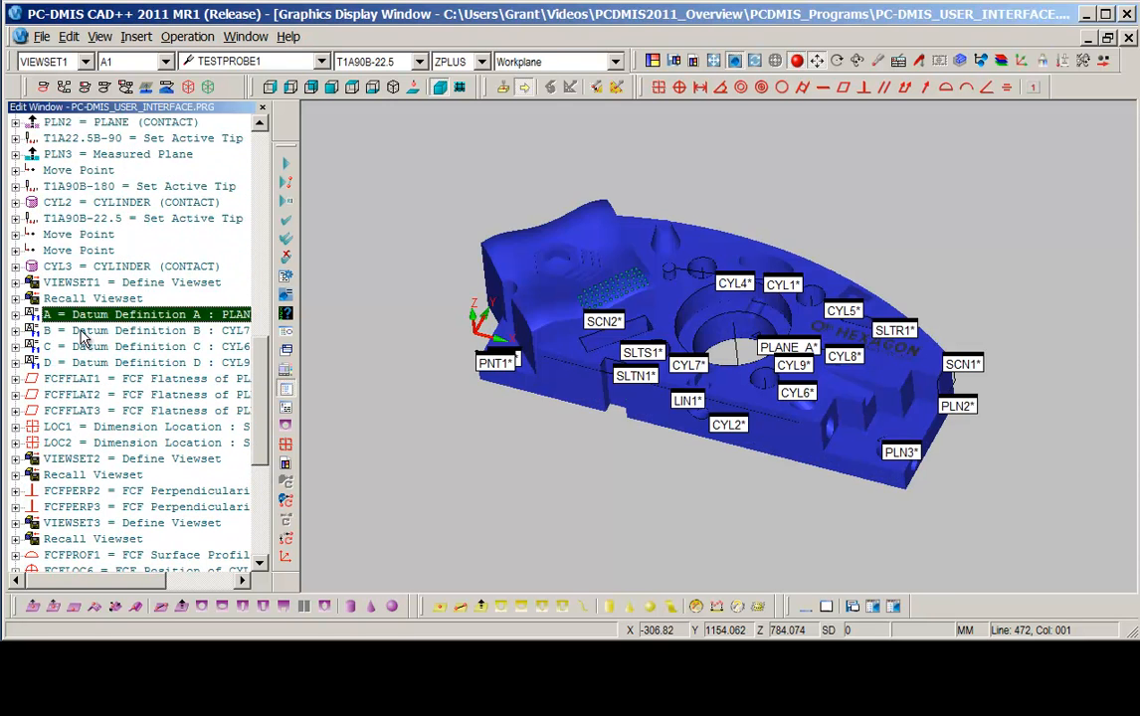
click(137, 299)
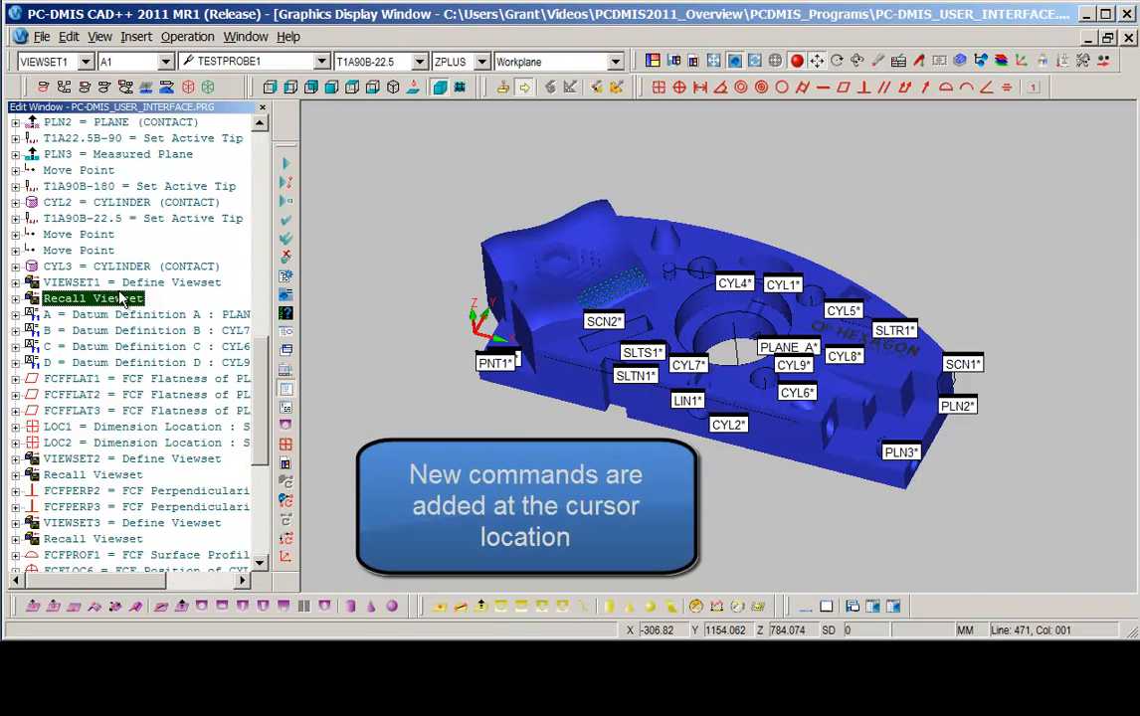
click(137, 36)
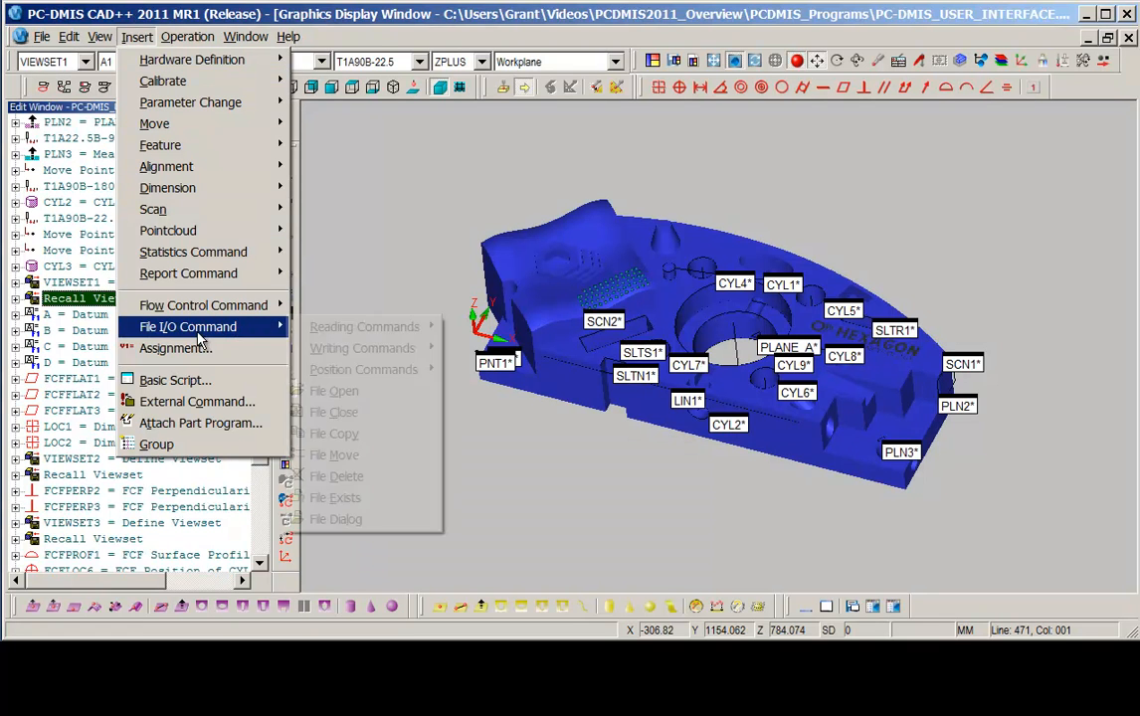
mouse_move(199, 273)
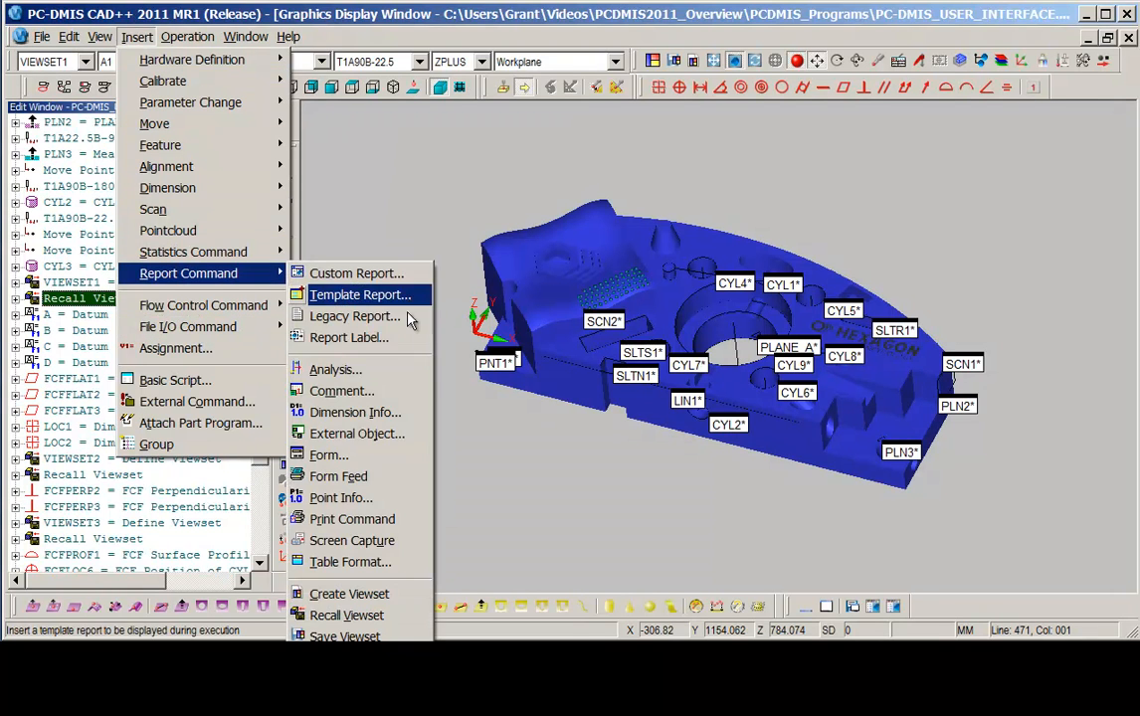
click(337, 392)
drag(950, 176, 775, 182)
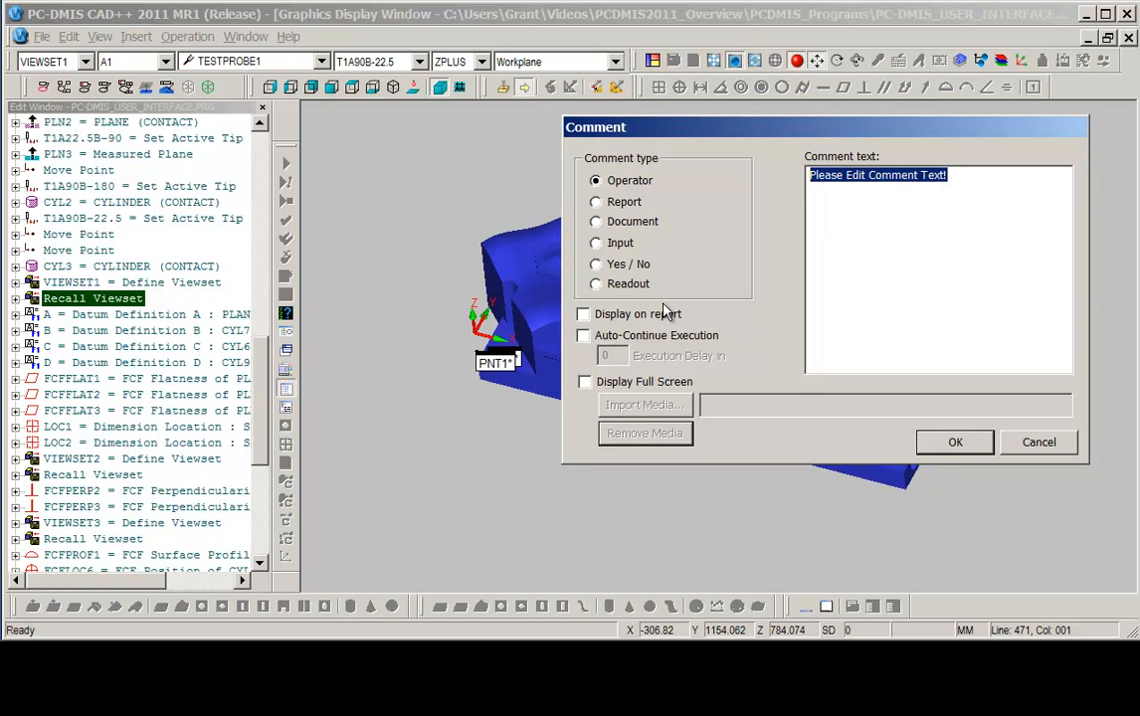
text(Place part in the hol)
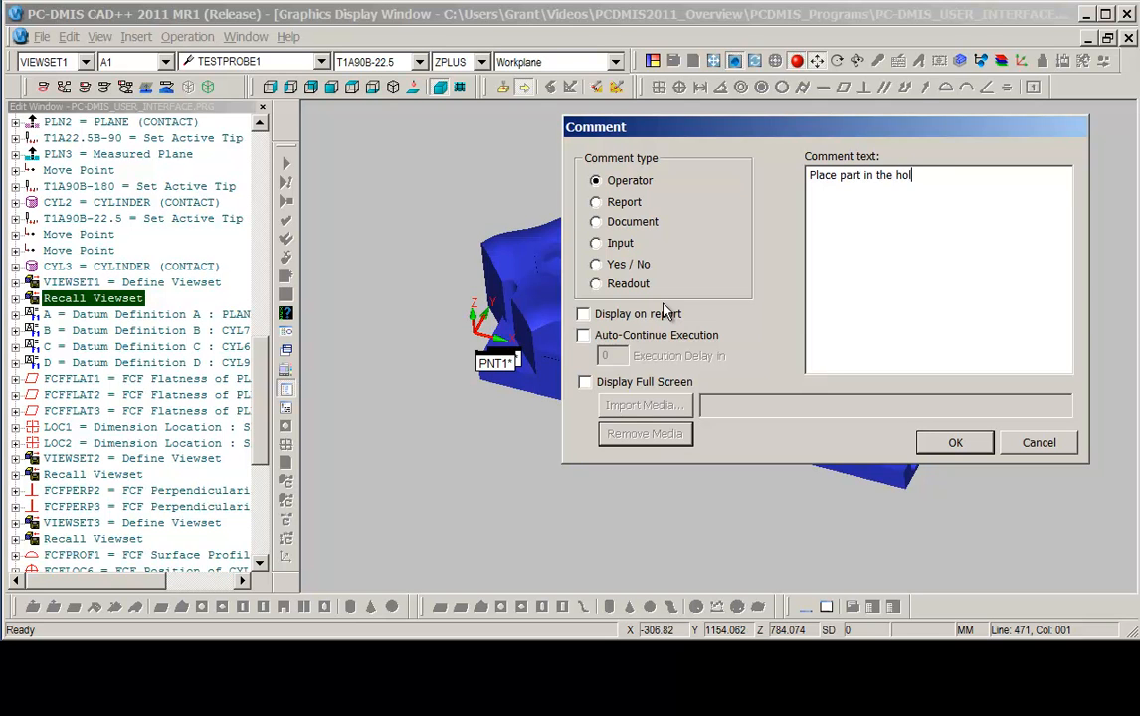
text(ding fixture)
click(943, 442)
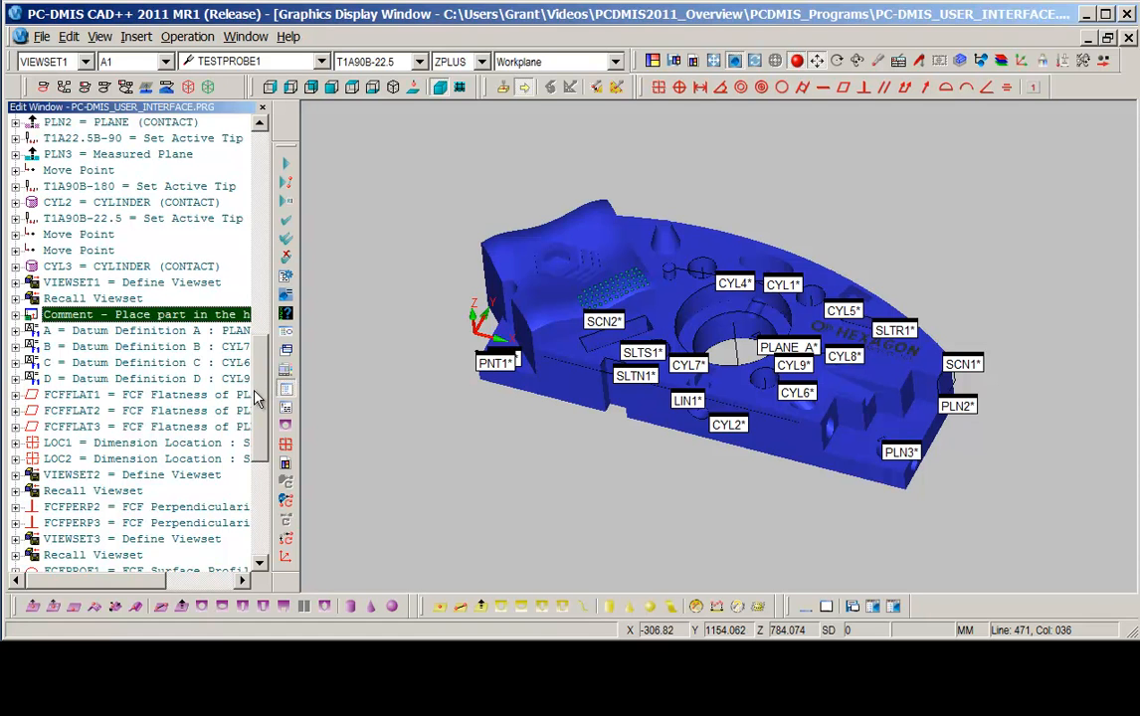
Place the cursor on the PNT2 line at the end of the program and toggle feature label IDs on.
scroll(231, 359, down, 7)
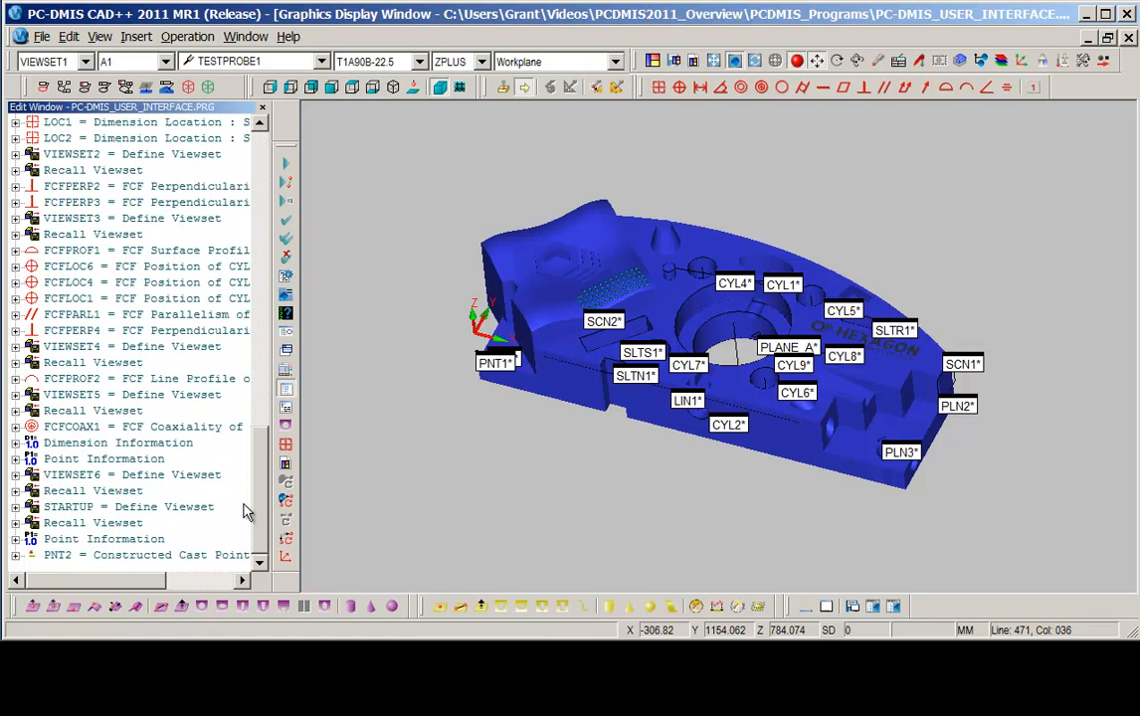
click(142, 557)
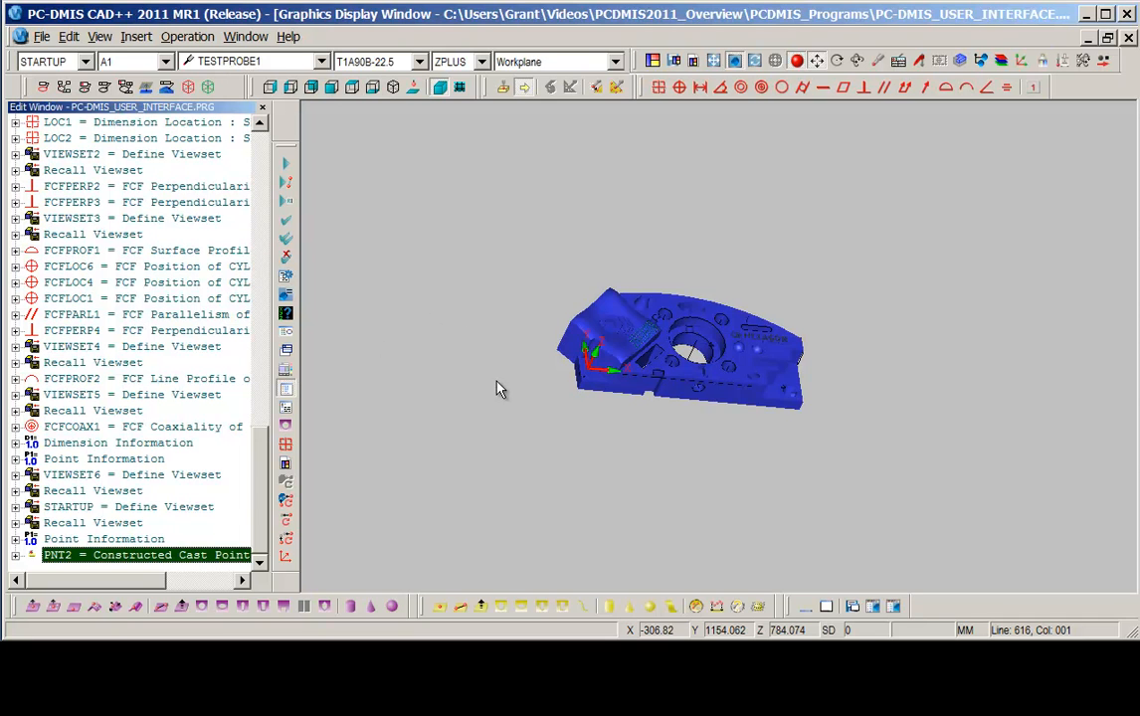
middle_drag(541, 431, 522, 377)
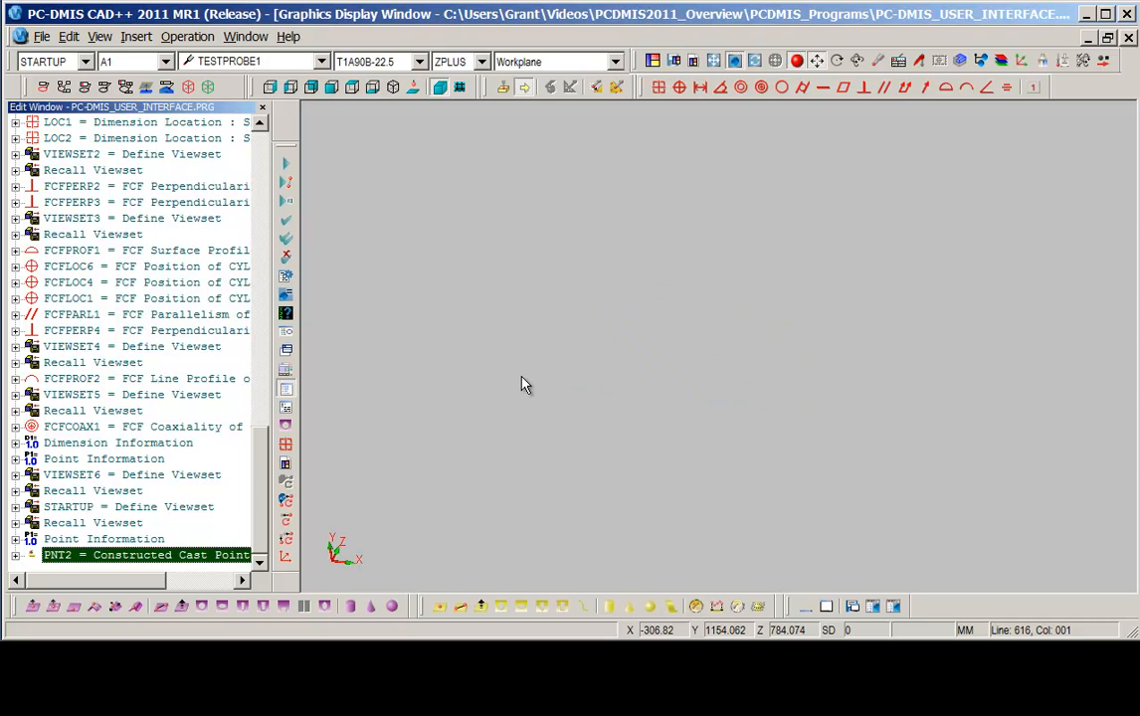
scroll(521, 377, down, 5)
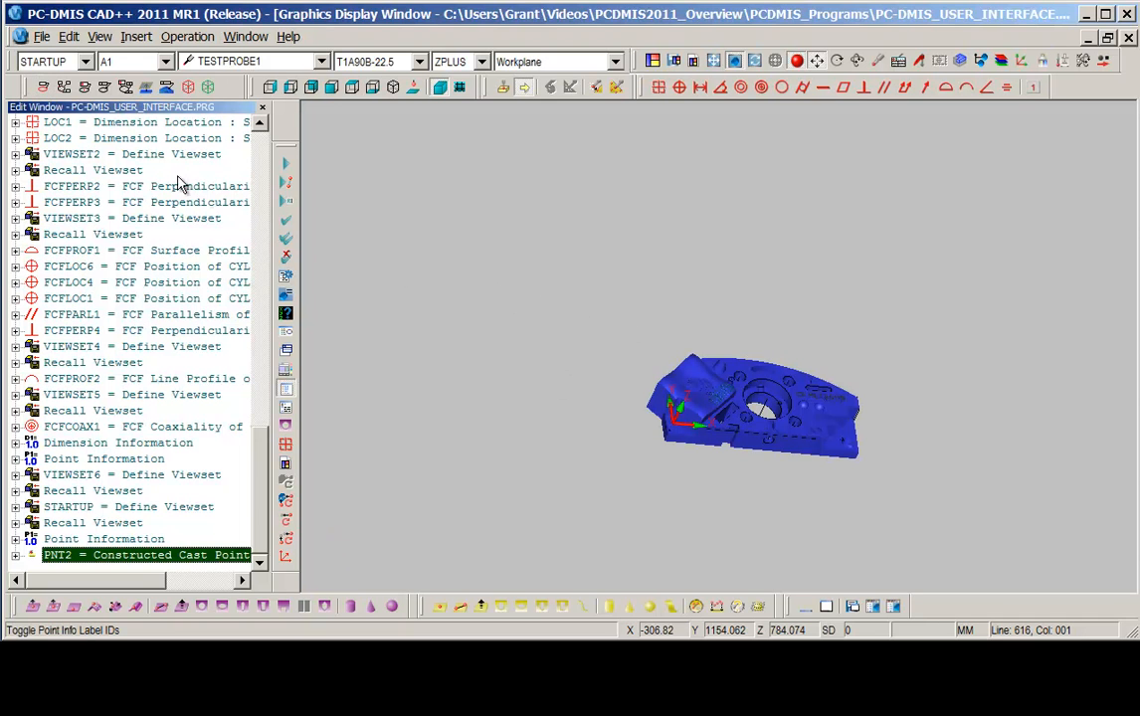
click(45, 89)
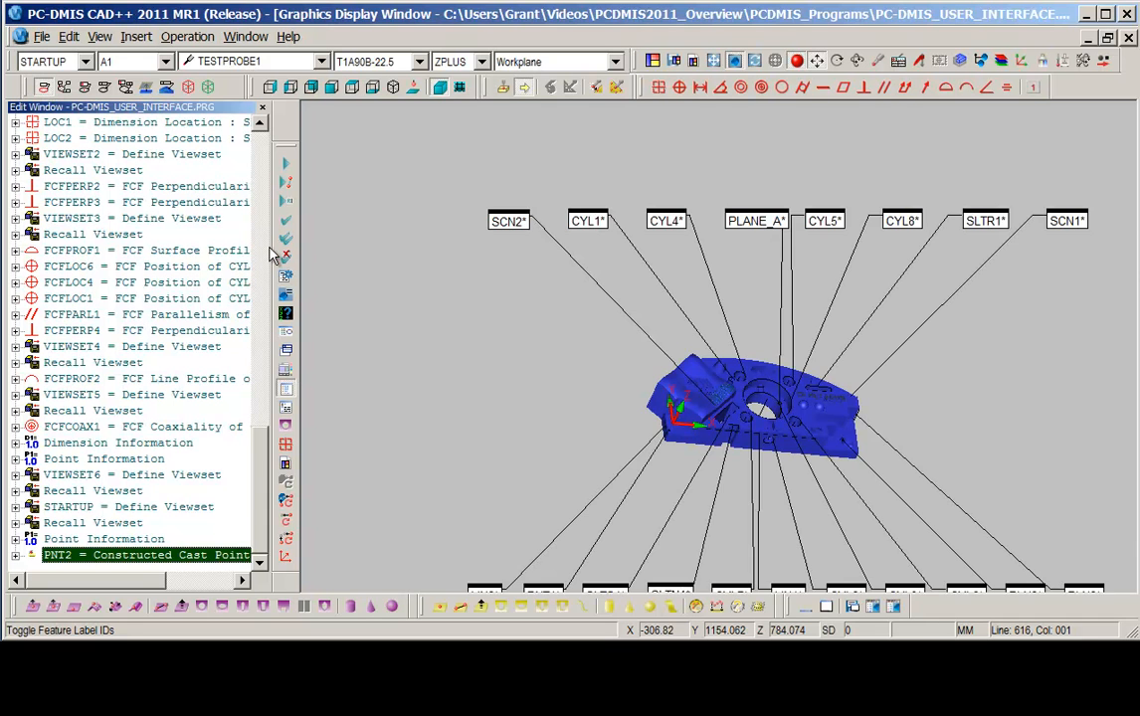
Reposition the SCN2 and CYL1 feature labels closer to the part.
right_drag(530, 435, 501, 387)
scroll(598, 307, down, 1)
scroll(598, 308, up, 1)
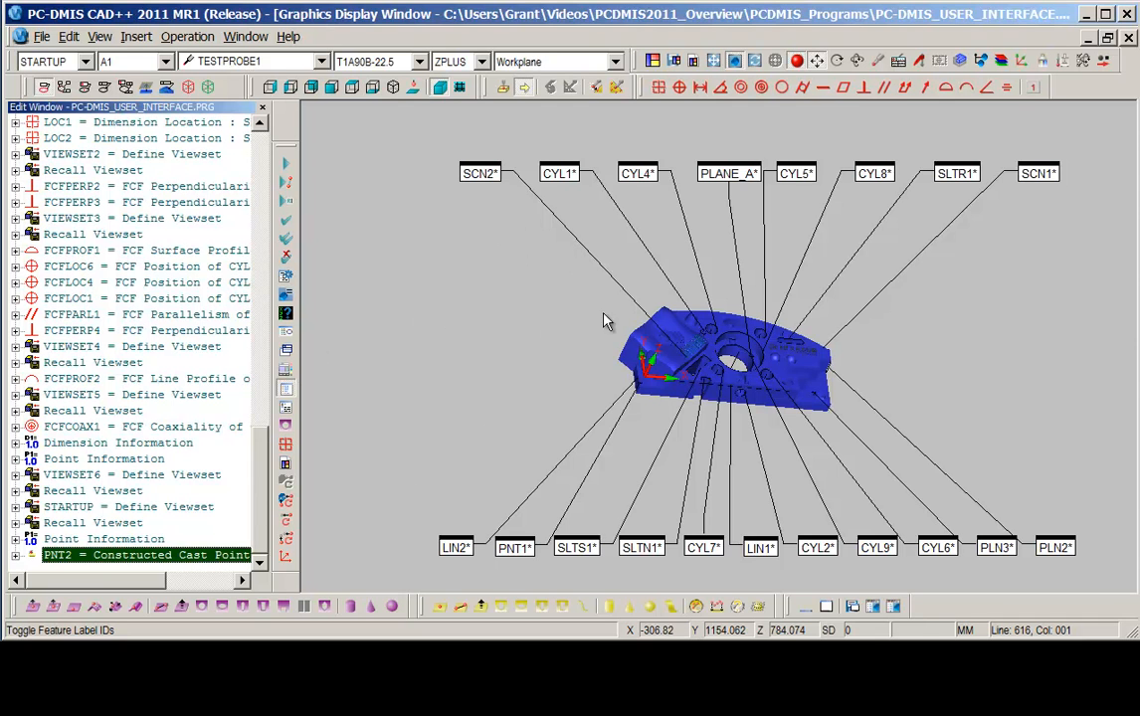
drag(485, 175, 567, 263)
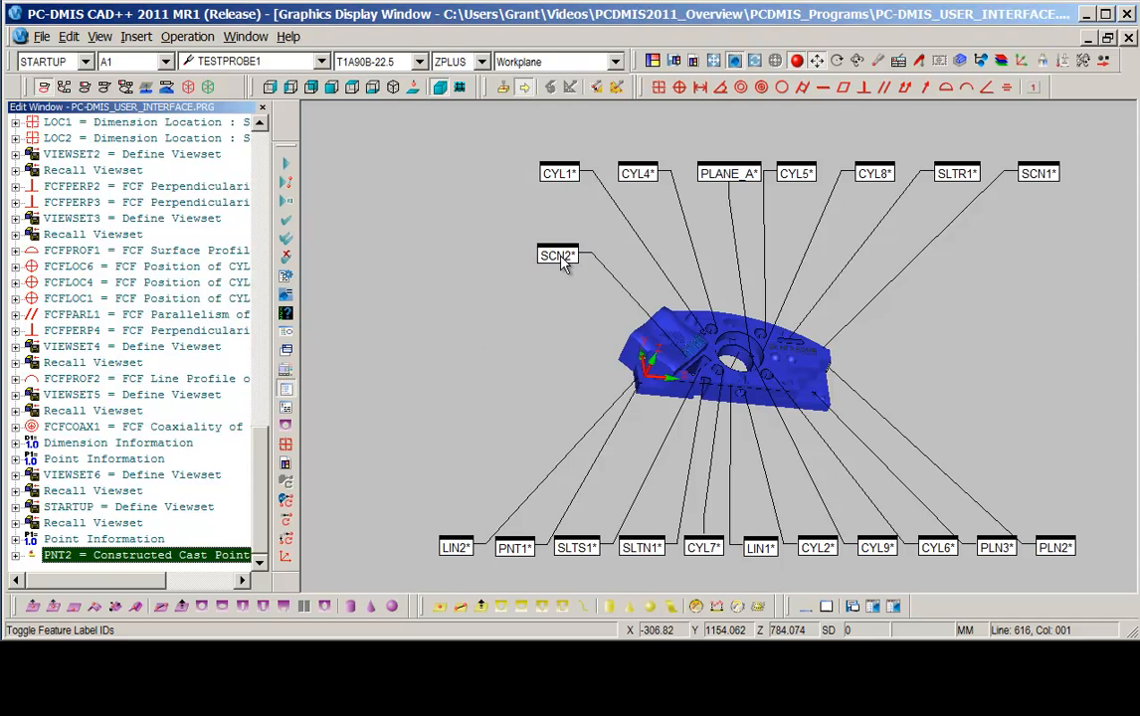
drag(566, 176, 653, 245)
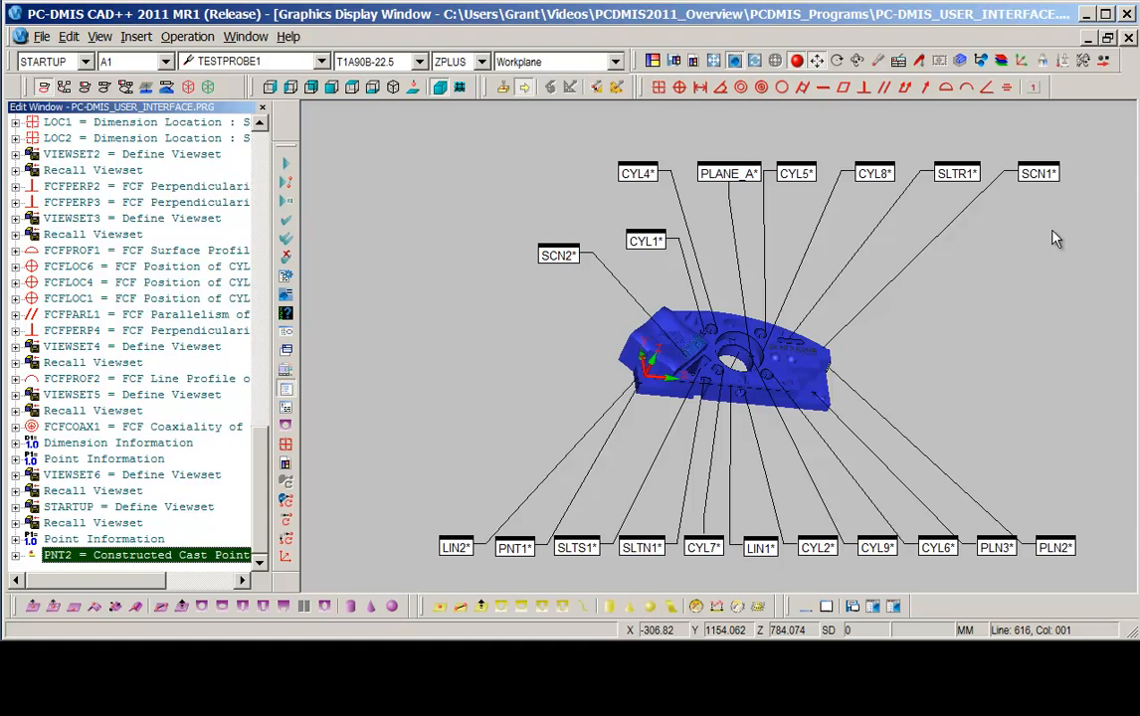
Edit the CYL8 auto feature and set its hits per level to 12.
right_click(872, 174)
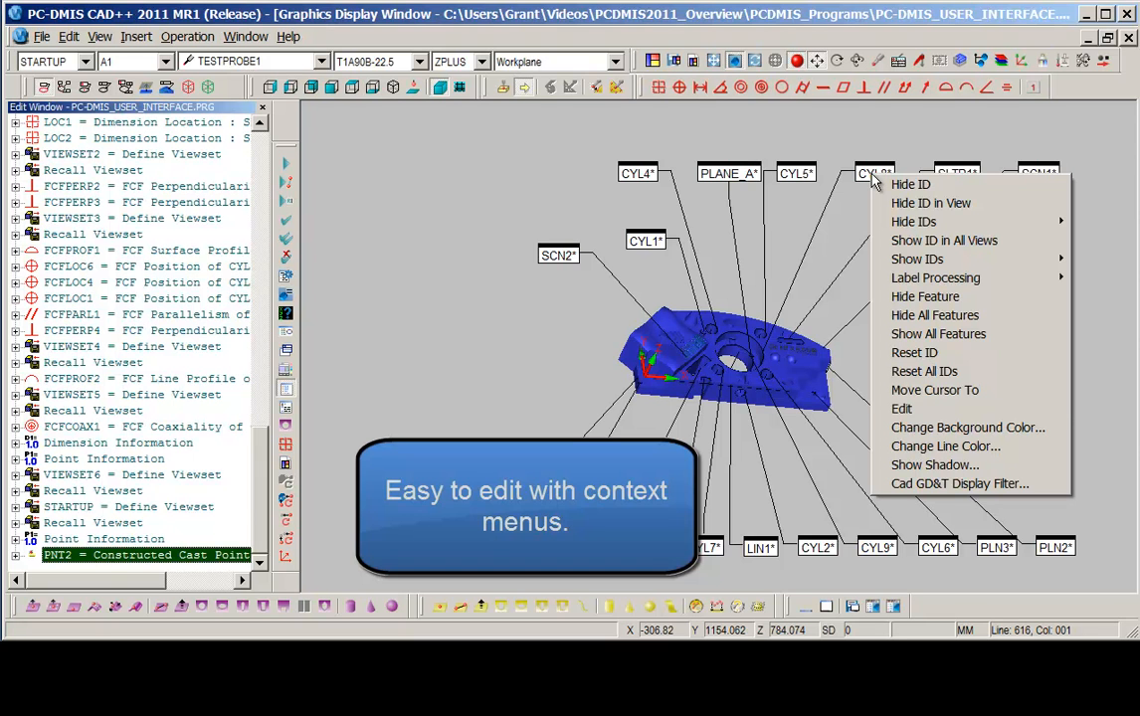
click(902, 410)
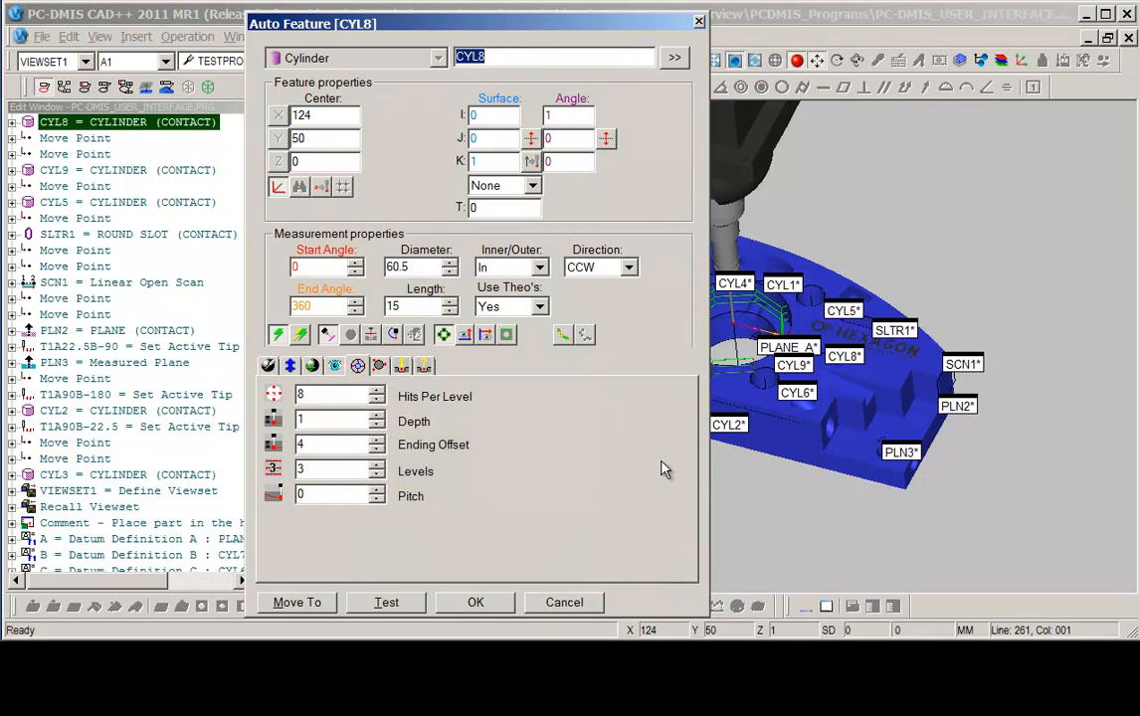
right_drag(915, 392, 1005, 400)
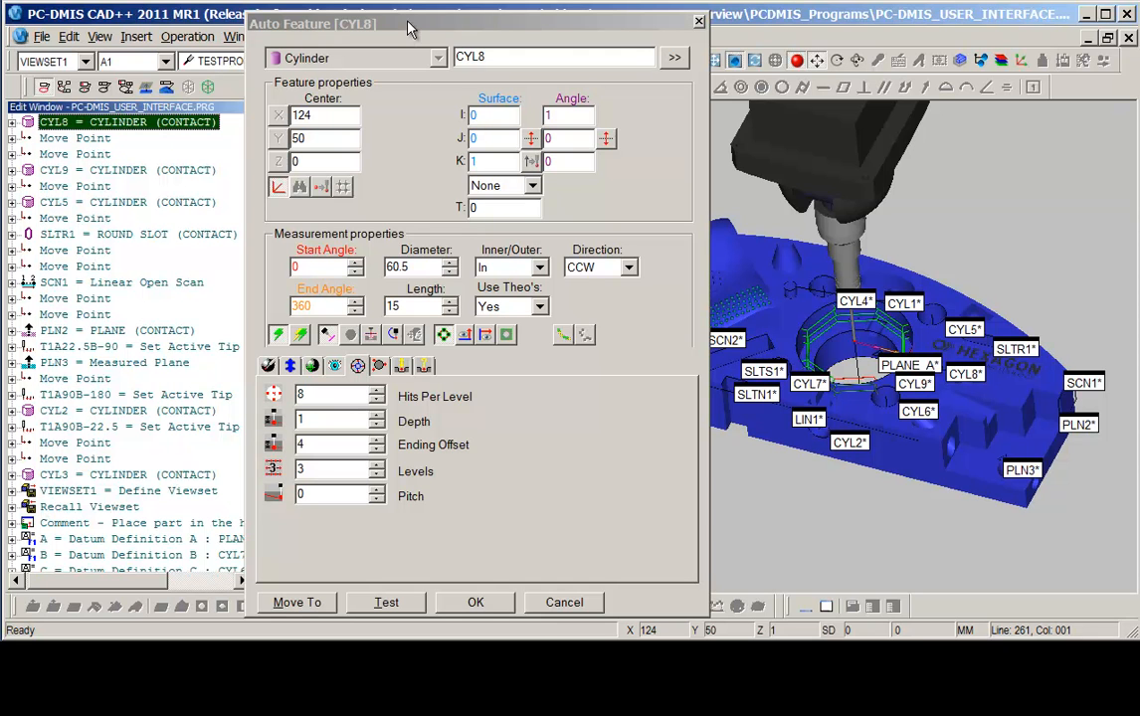
drag(755, 455, 976, 254)
middle_drag(872, 255, 889, 270)
right_drag(891, 269, 1038, 277)
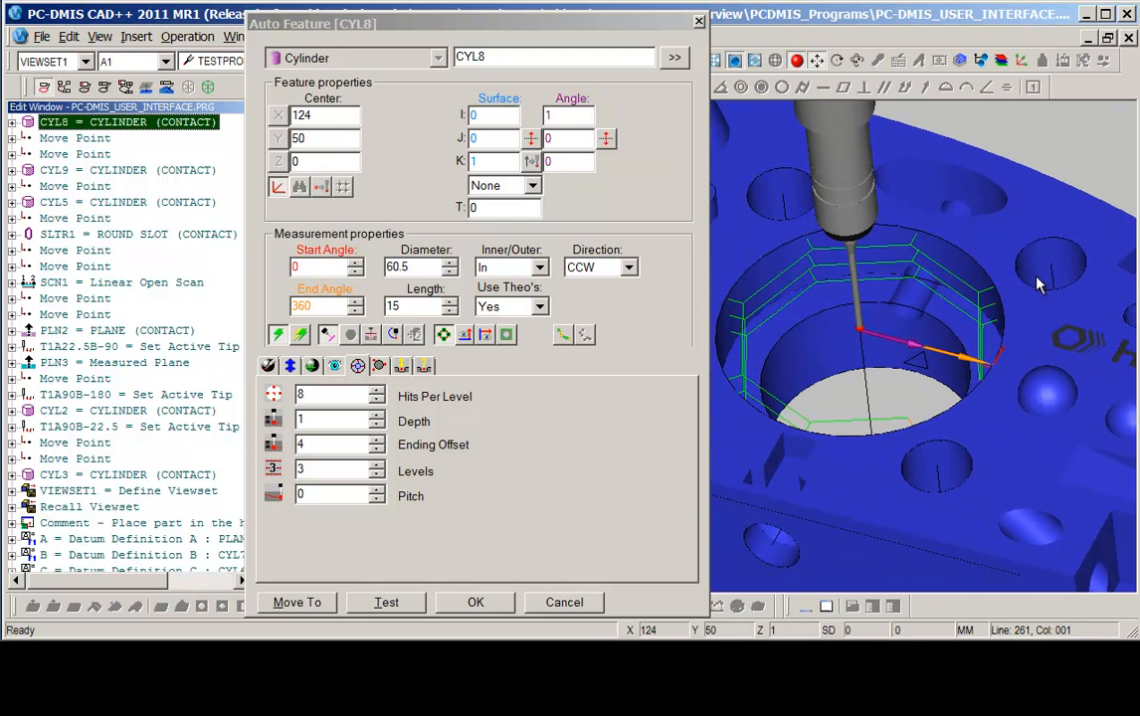
right_drag(764, 231, 801, 222)
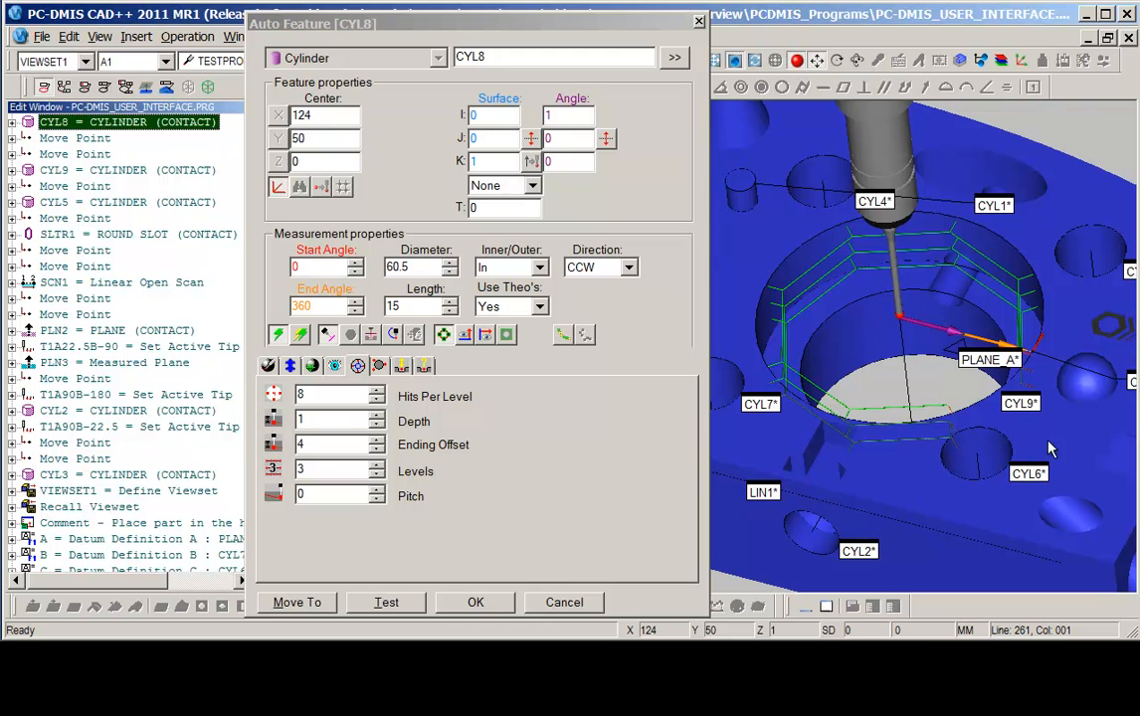
double_click(317, 397)
text(12)
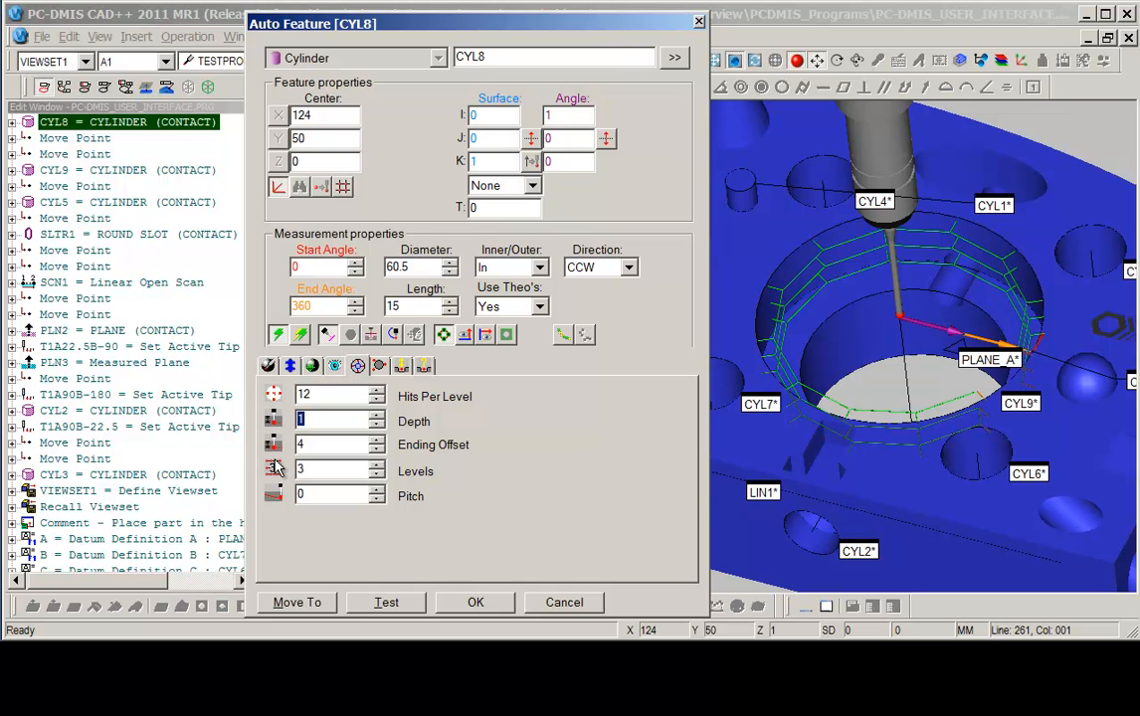
click(475, 602)
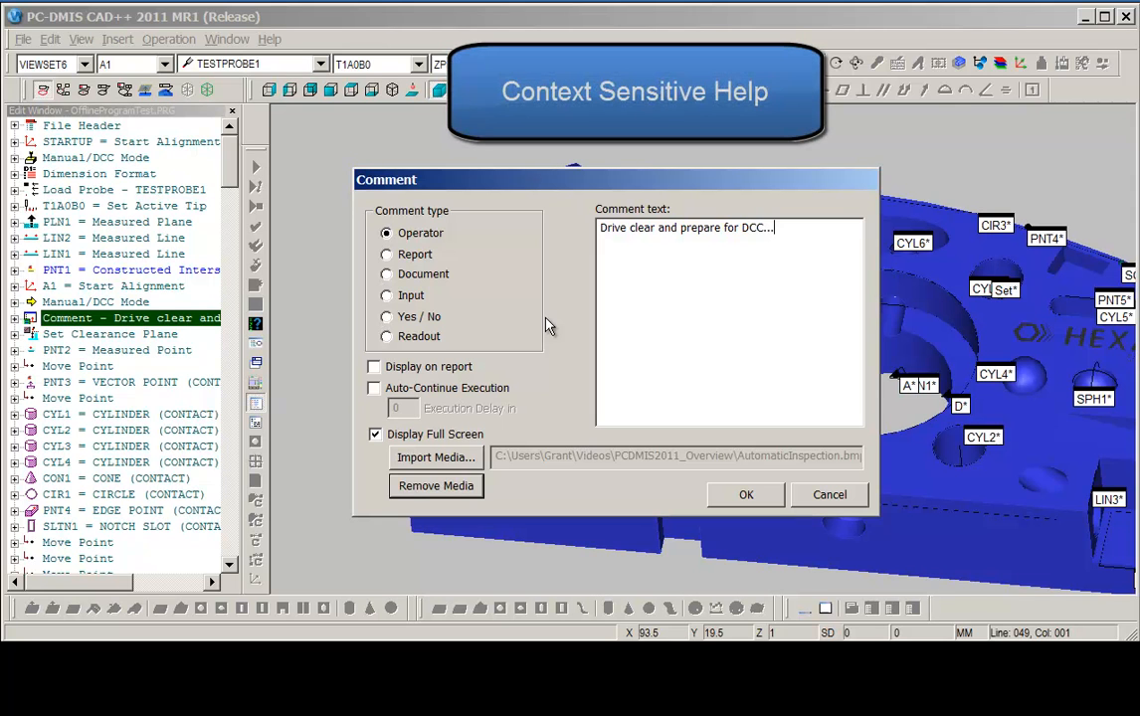
Open context-sensitive help for the Comment dialog and browse the help Favorites topics.
drag(578, 182, 590, 166)
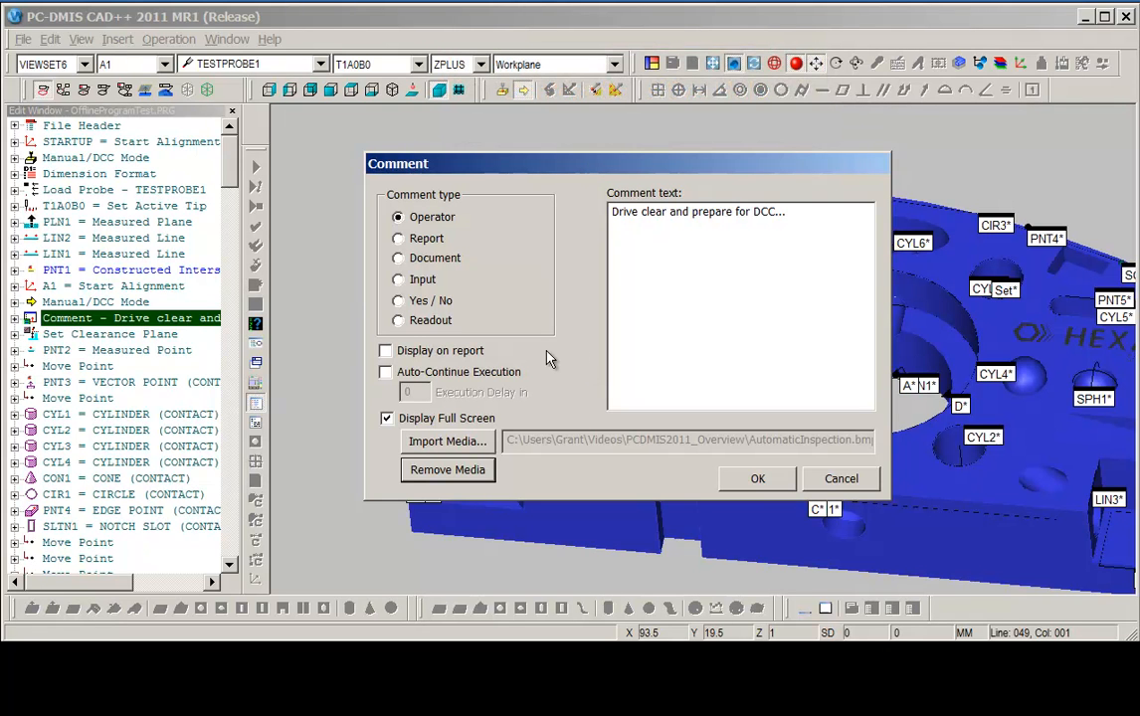
key(F1)
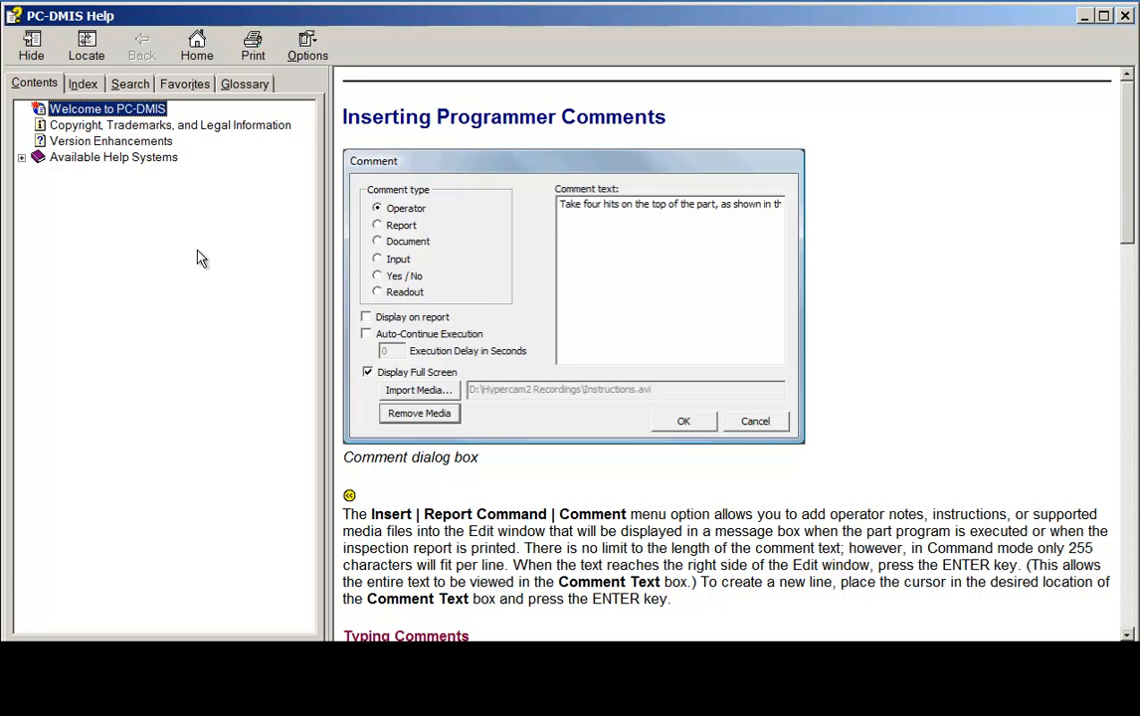
click(185, 86)
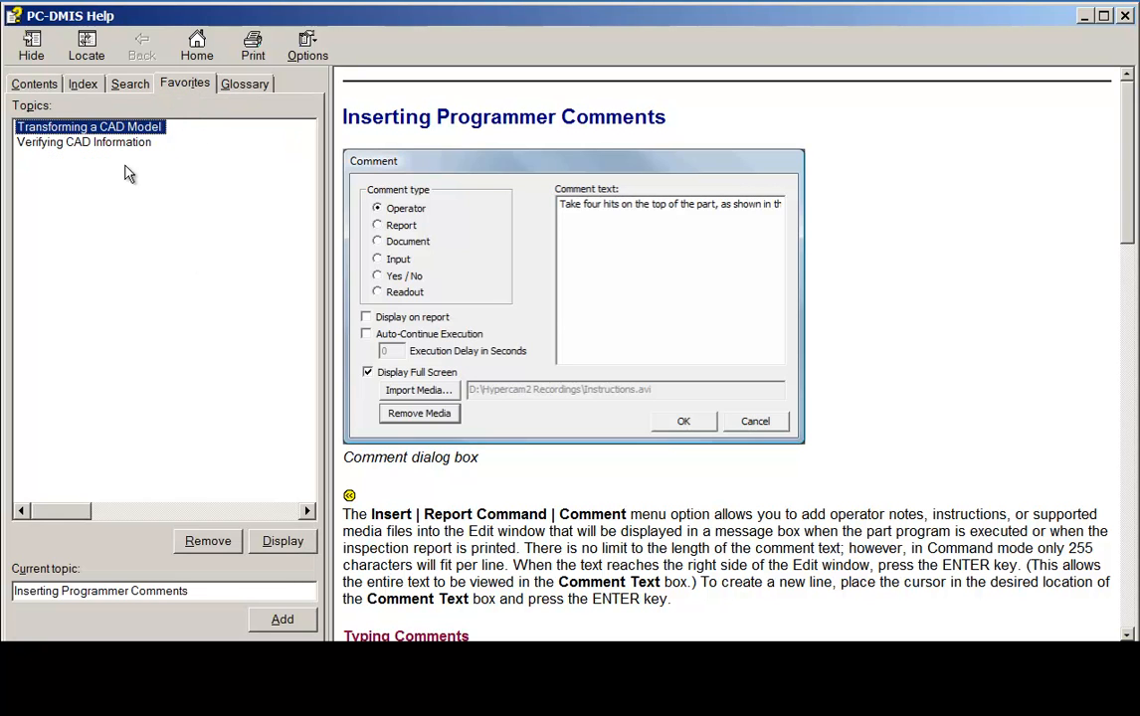
right_click(74, 187)
click(105, 213)
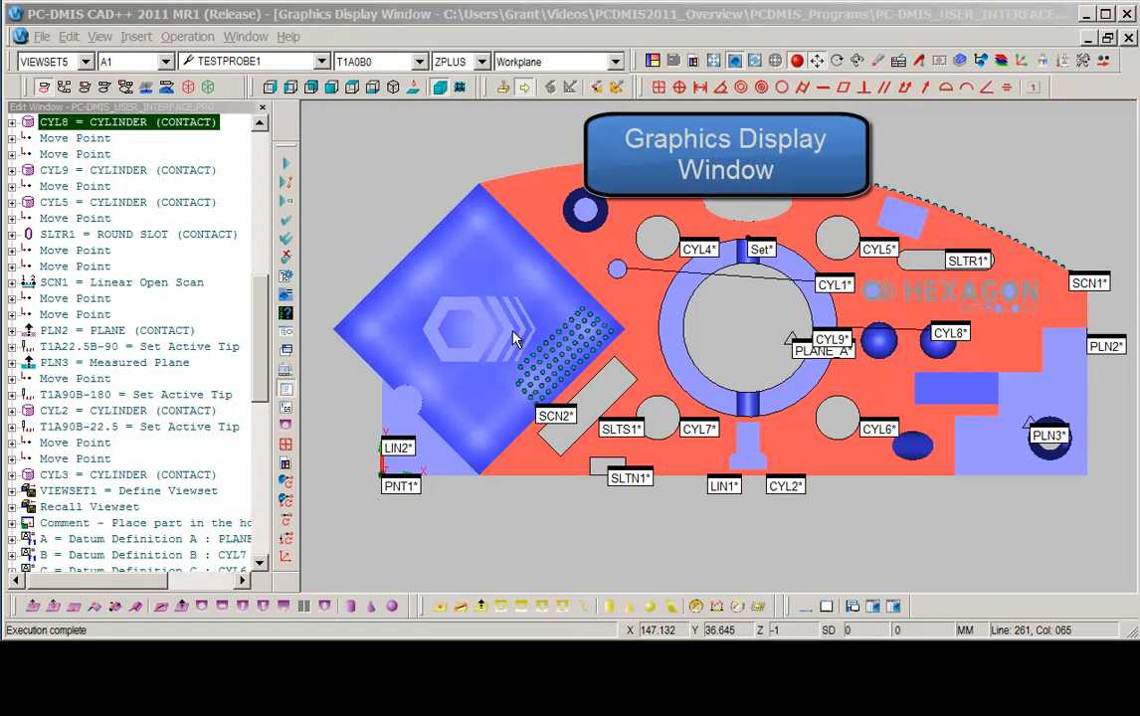
Examine the part from different angles and zoom levels in the graphics display window.
middle_drag(578, 331, 619, 218)
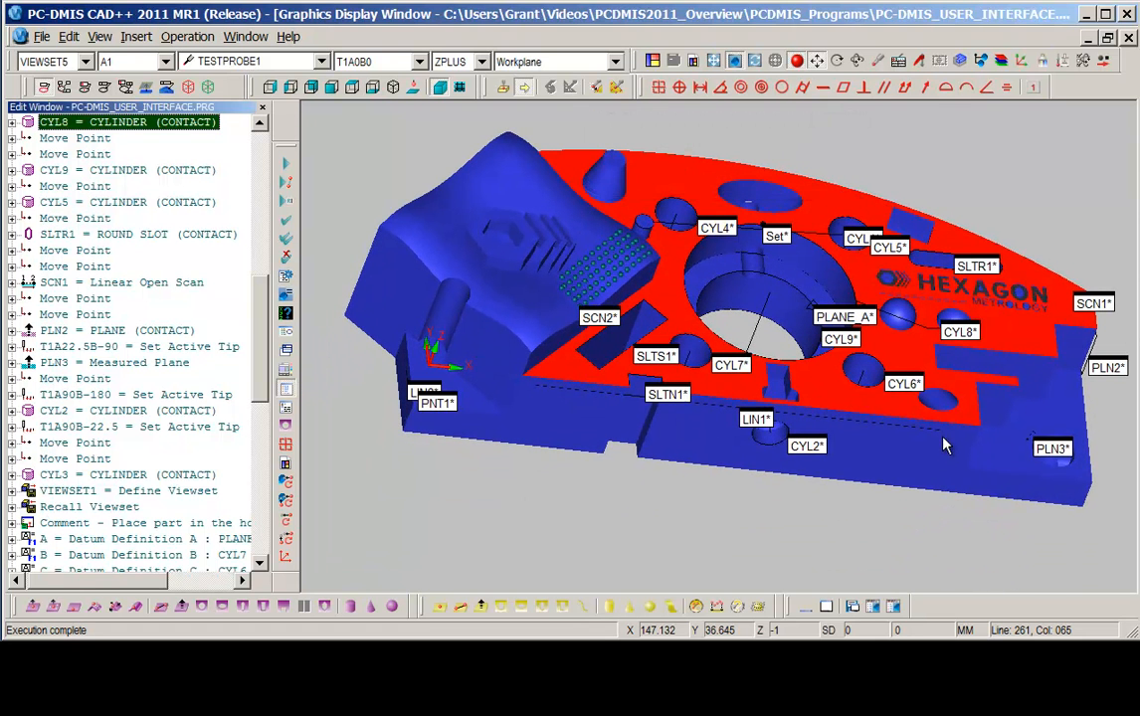
scroll(920, 456, down, 1)
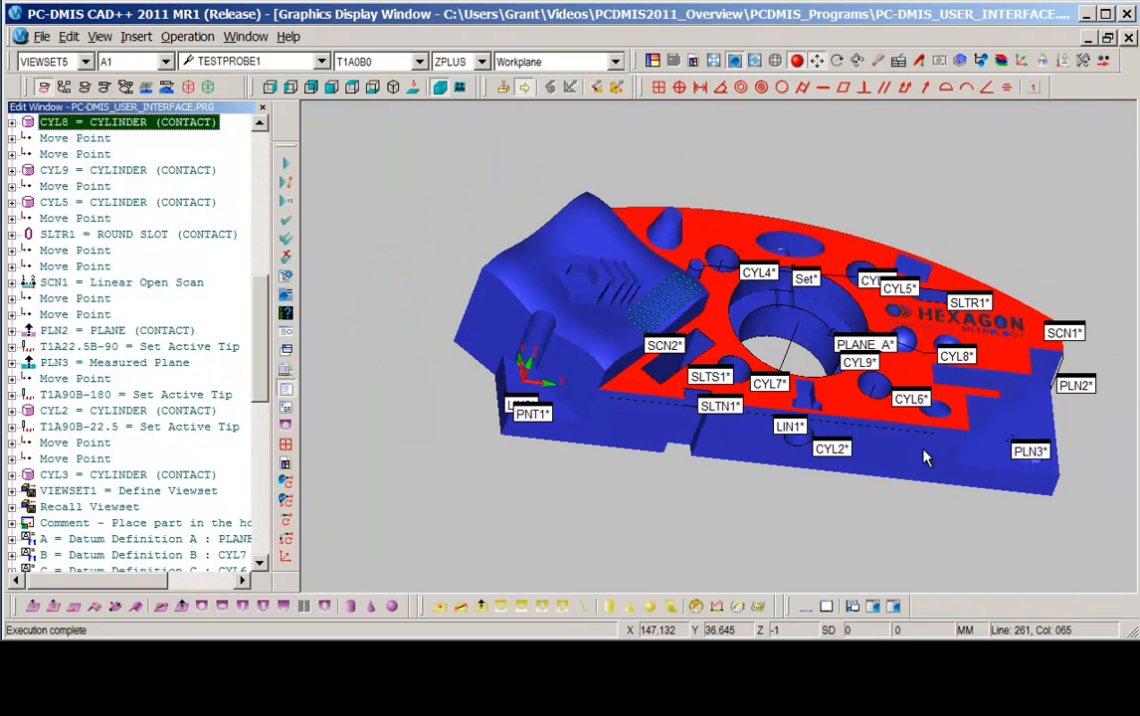
right_drag(924, 449, 884, 467)
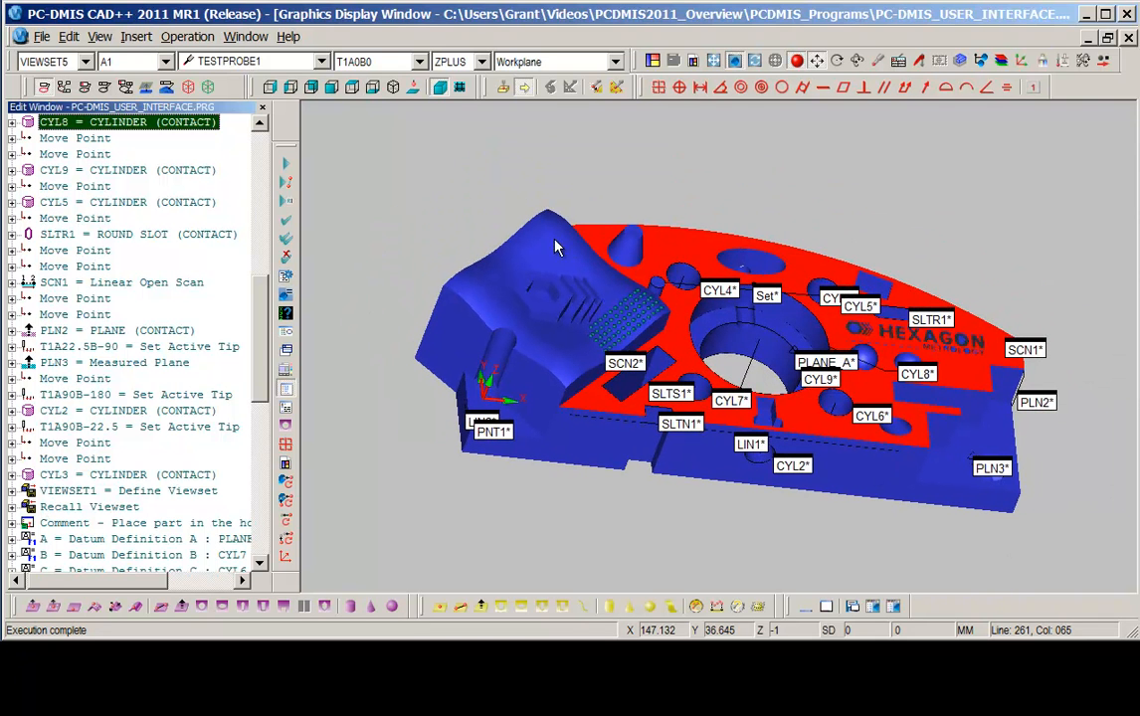
right_drag(604, 280, 581, 300)
scroll(568, 258, down, 1)
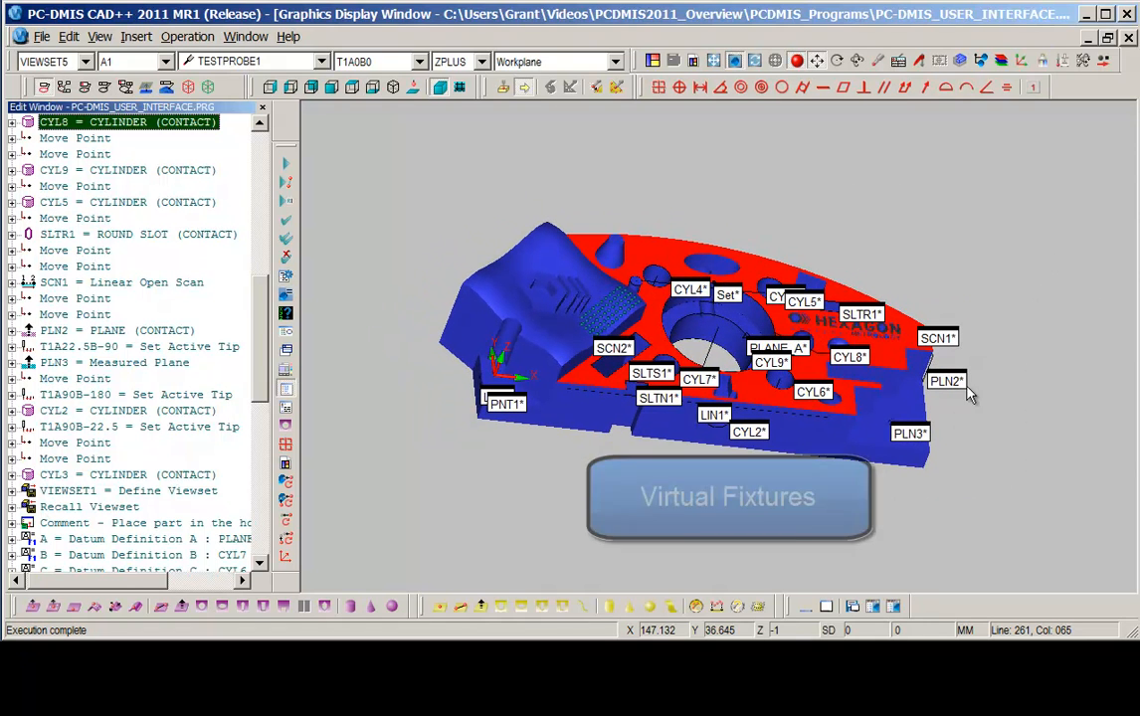
right_drag(483, 207, 497, 163)
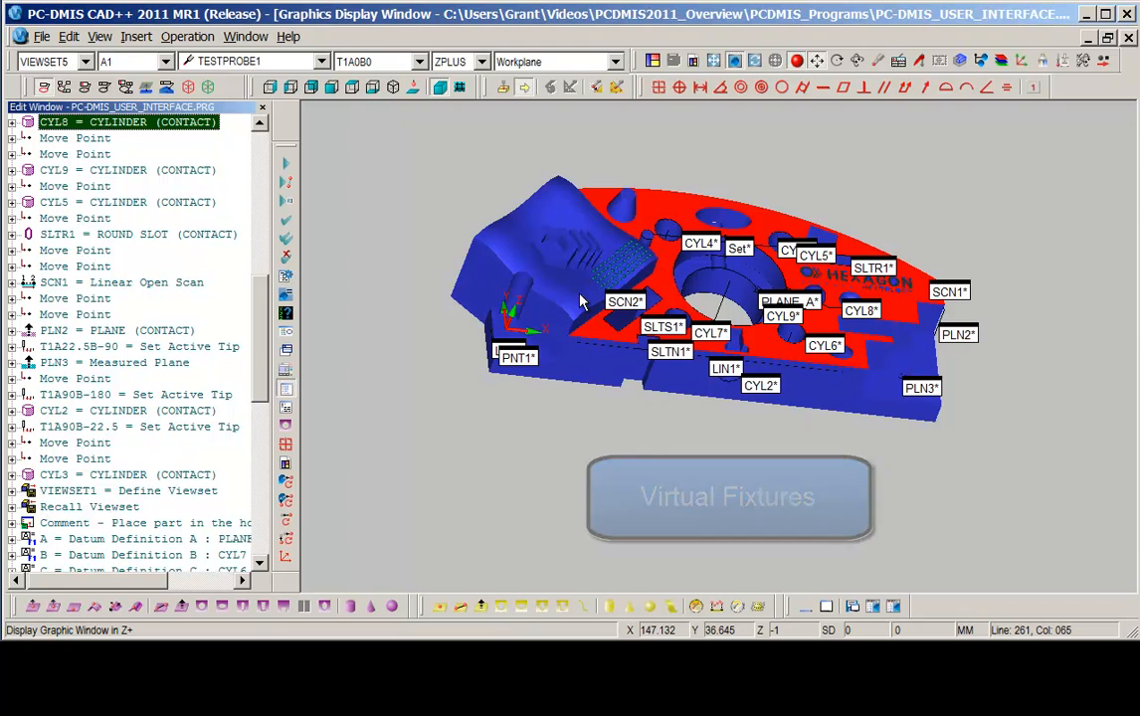
Open the Quick Fixture dialog and browse the R&R and USER fixture libraries.
click(135, 37)
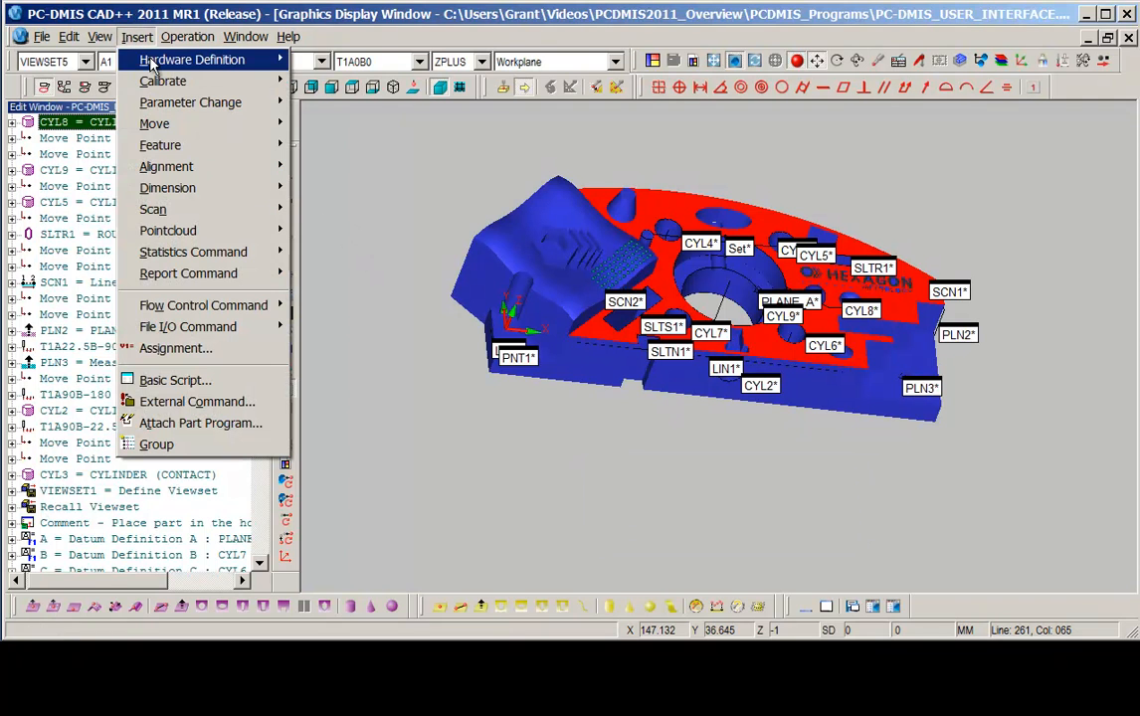
mouse_move(151, 64)
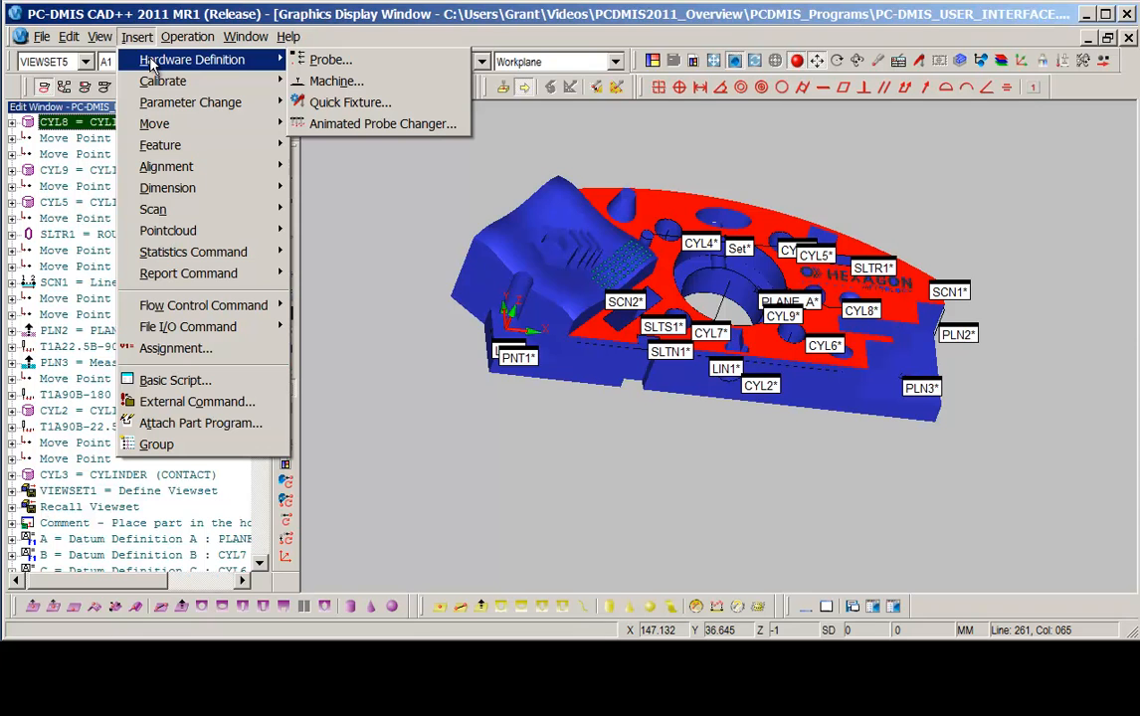
click(346, 105)
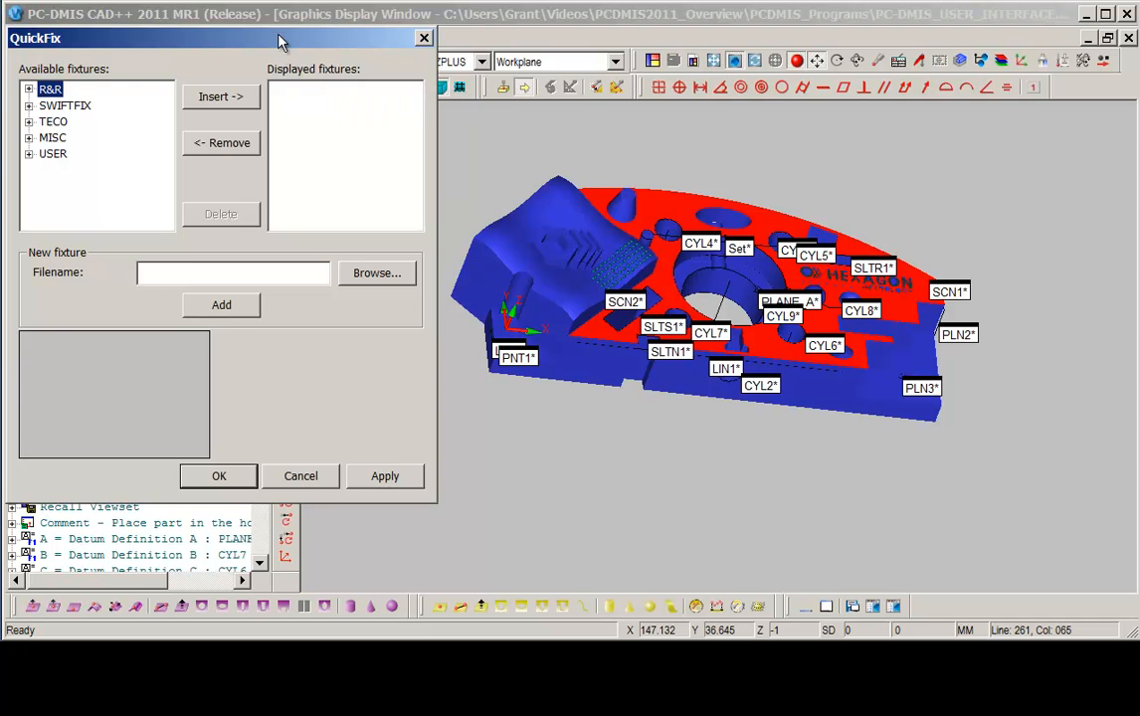
drag(279, 46, 353, 93)
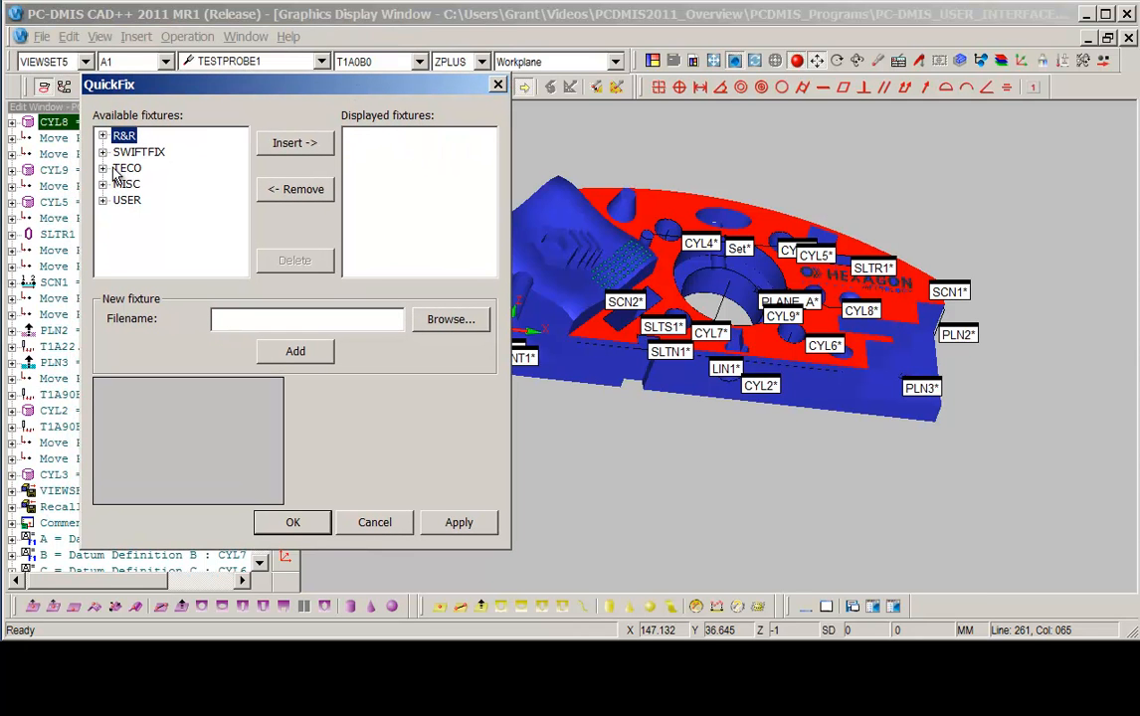
click(103, 135)
mouse_move(246, 191)
mouse_down()
mouse_move(242, 234)
mouse_move(244, 188)
mouse_up()
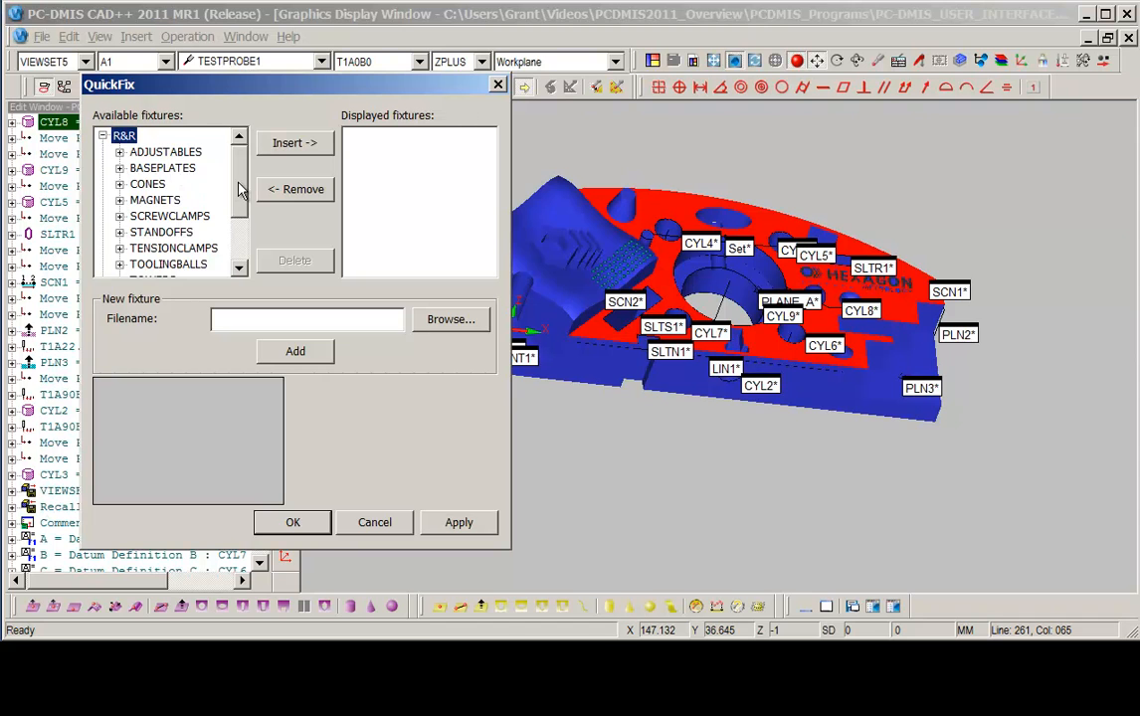
click(120, 153)
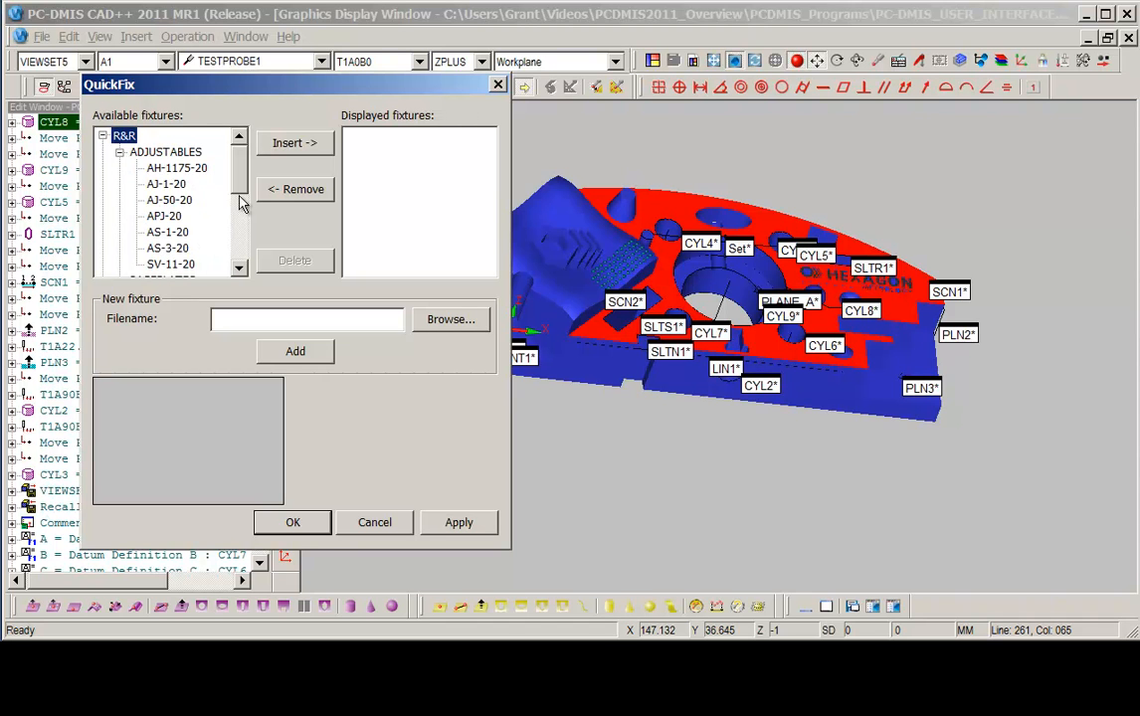
click(119, 152)
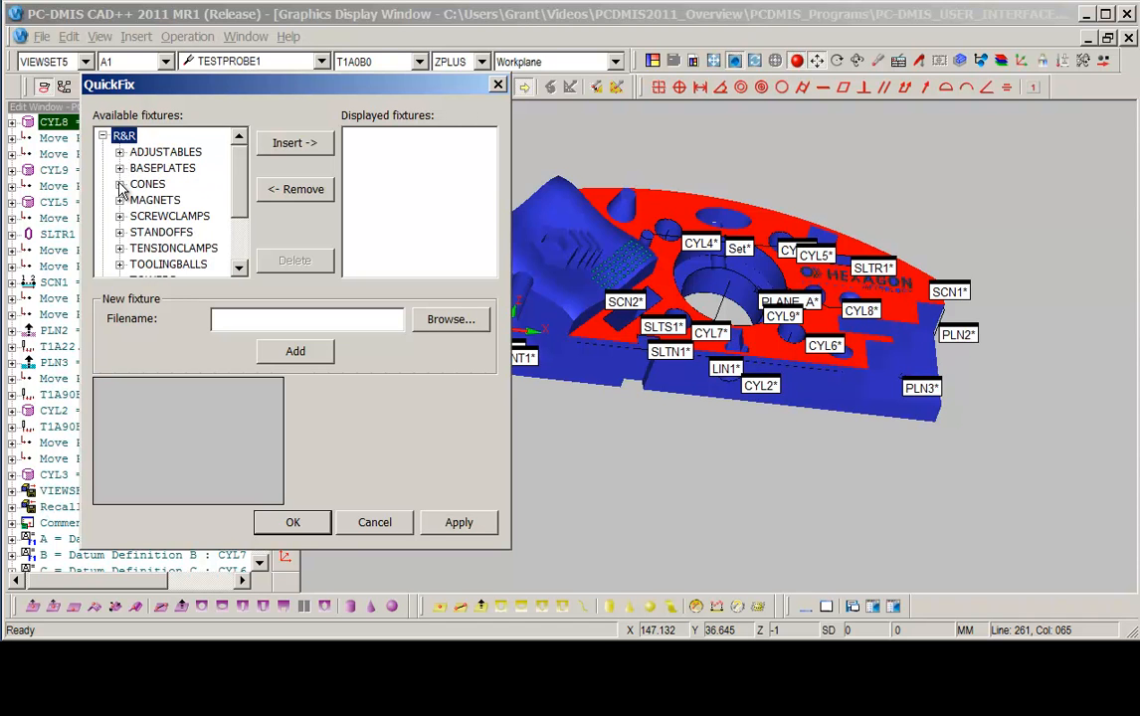
click(119, 169)
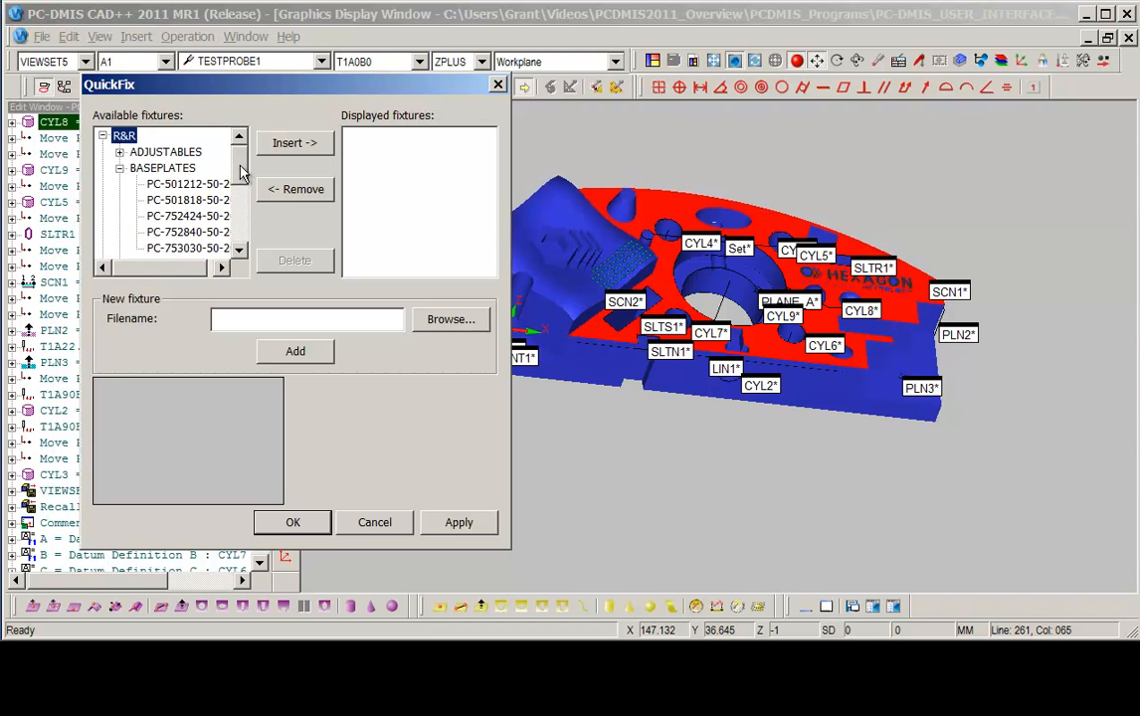
scroll(214, 164, down, 1)
scroll(214, 164, up, 1)
click(174, 168)
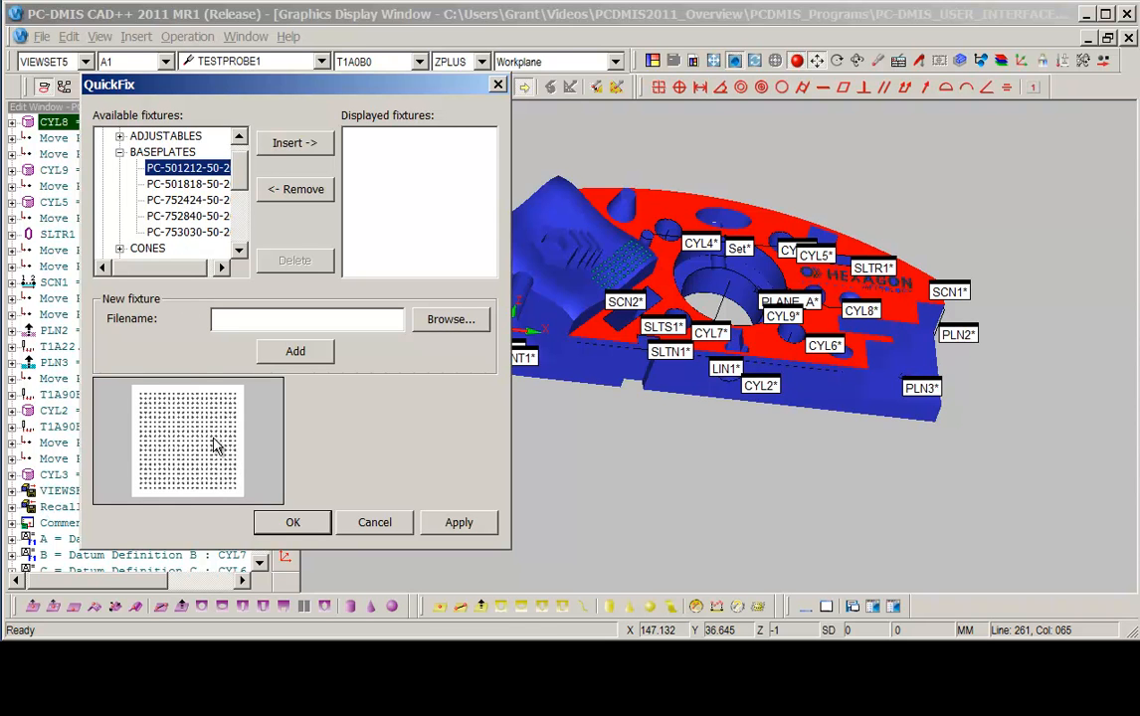
click(119, 153)
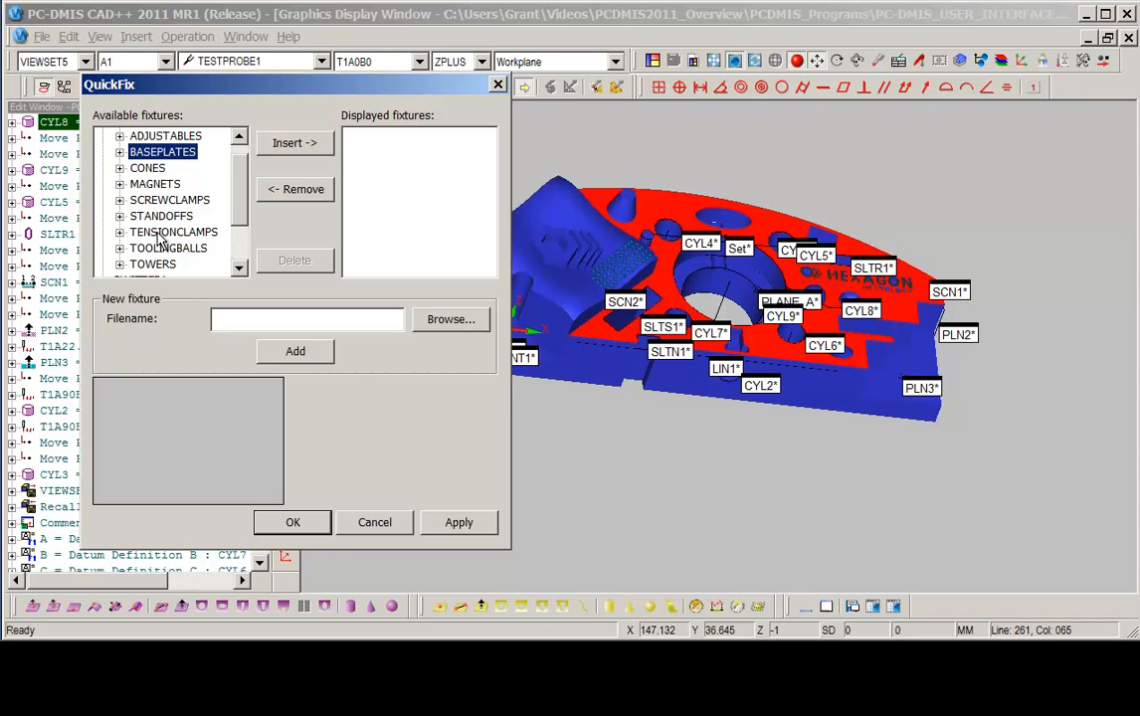
scroll(231, 194, up, 1)
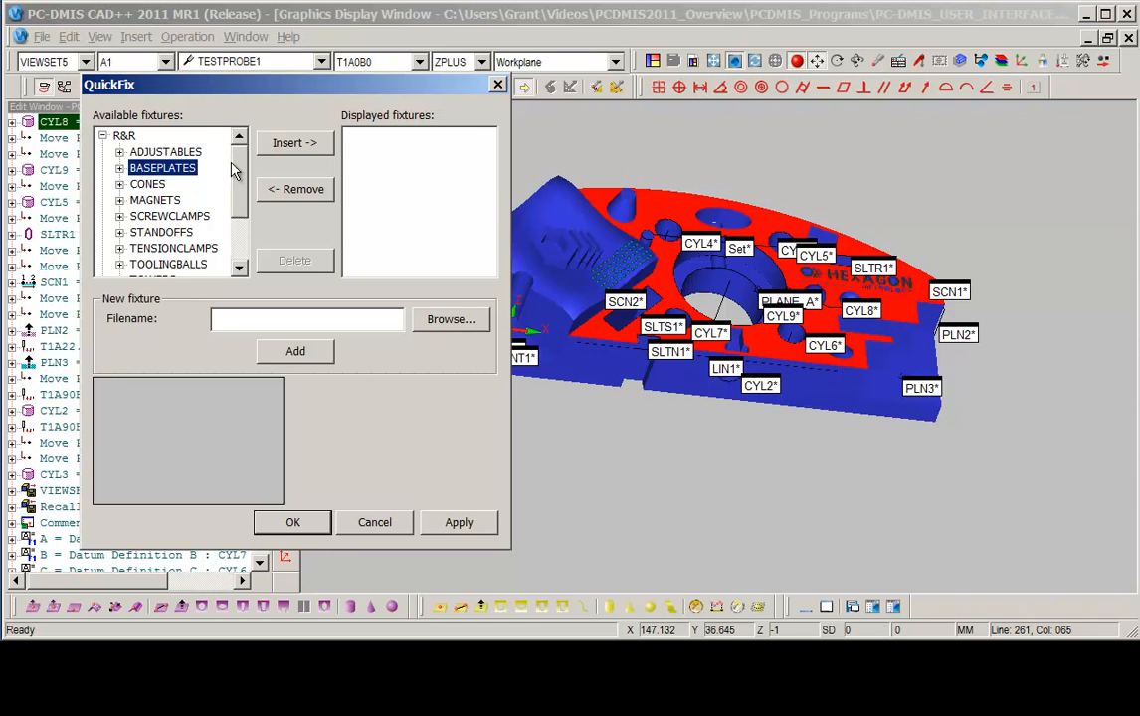
click(103, 135)
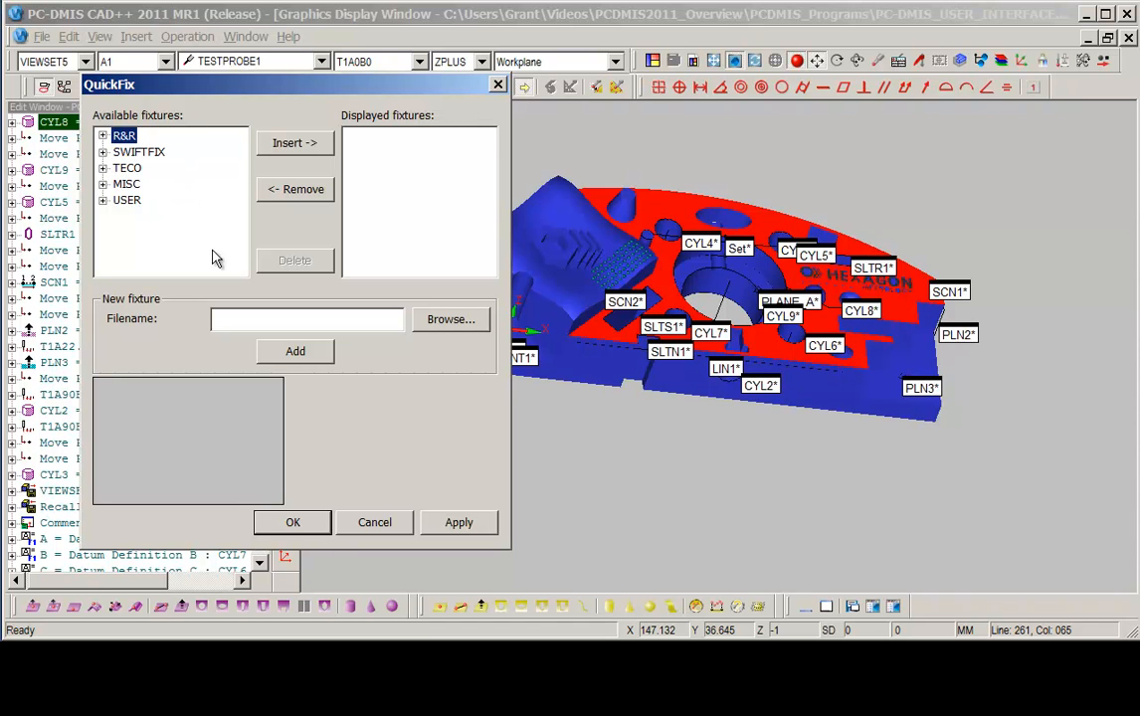
click(103, 201)
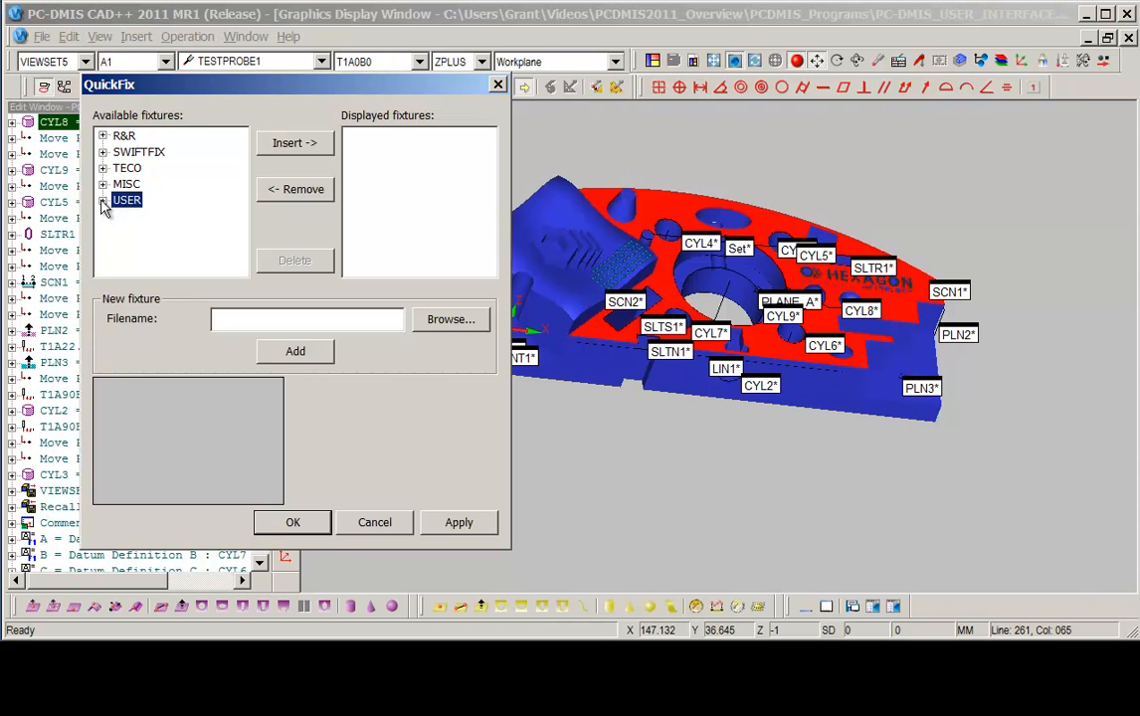
click(102, 201)
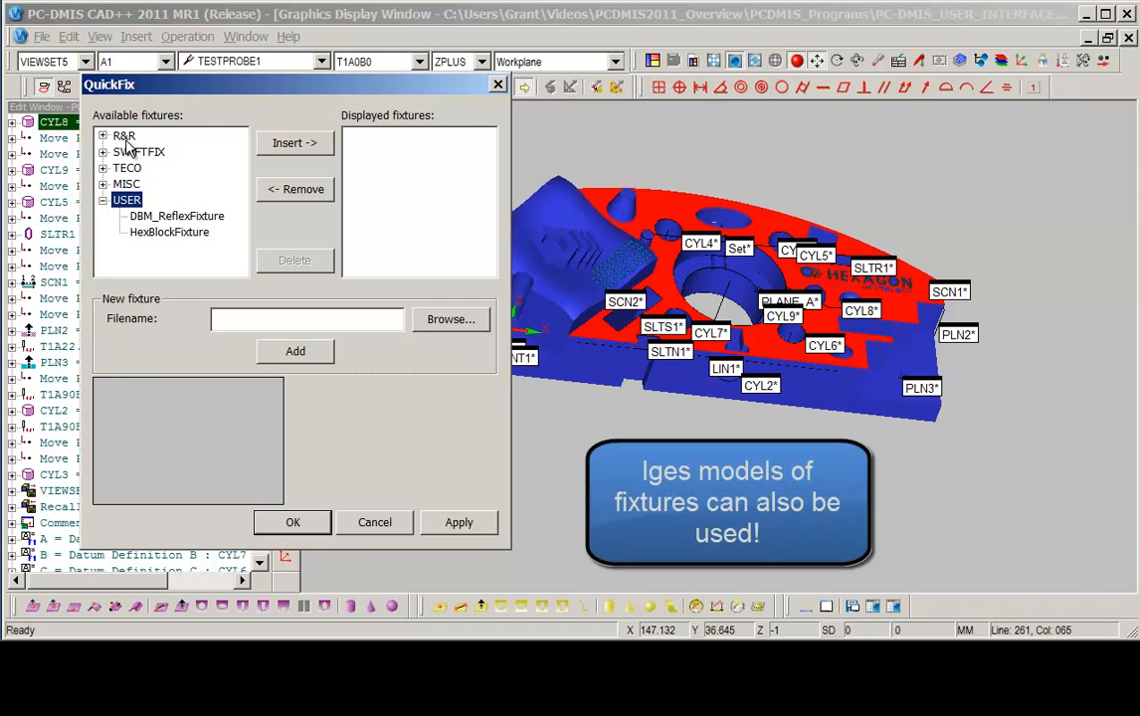
Insert the HexBlockFixture from the USER library as a displayed fixture and apply it.
click(164, 235)
click(298, 145)
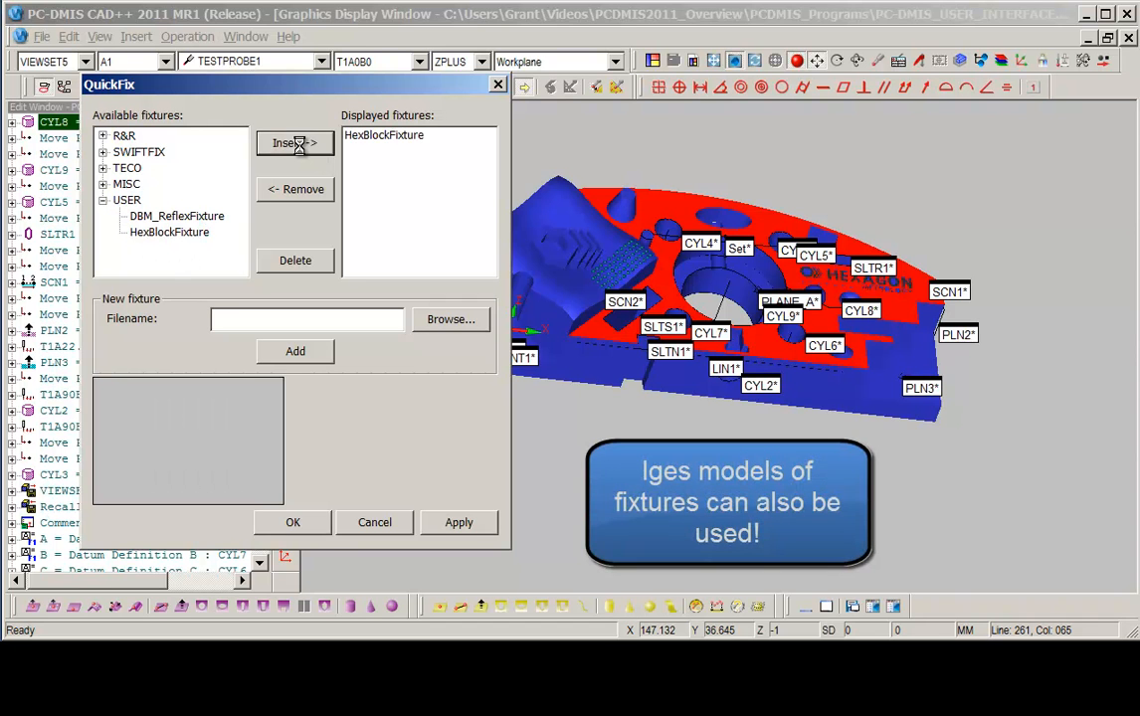
click(459, 524)
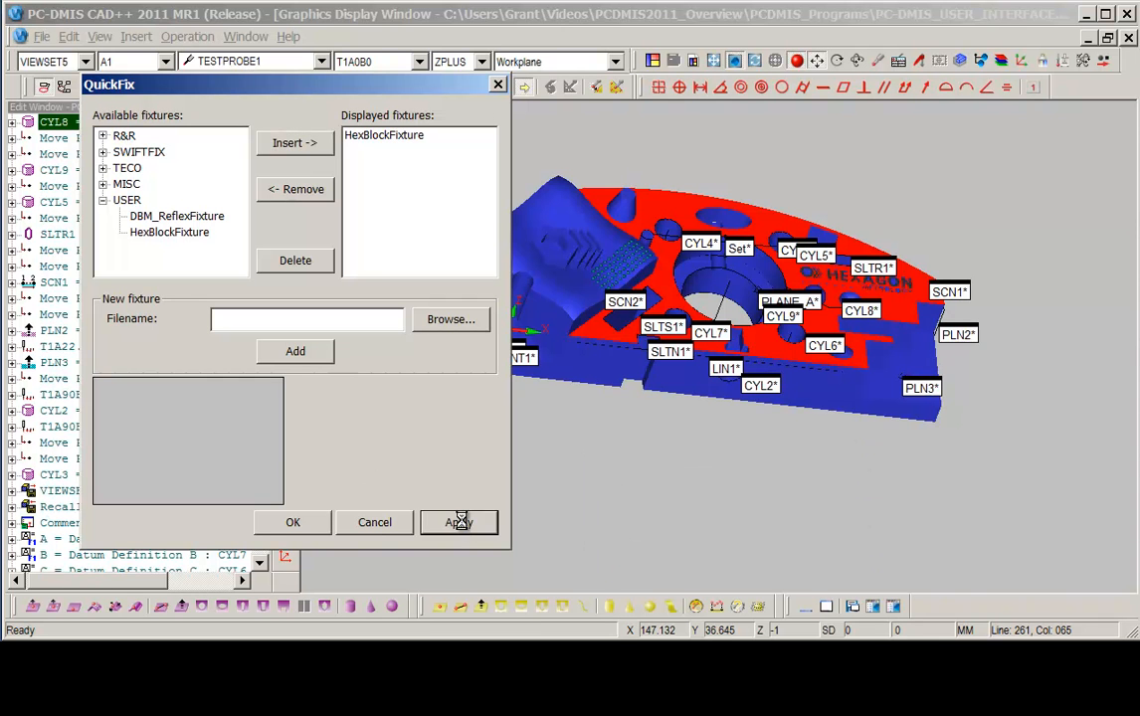
click(293, 522)
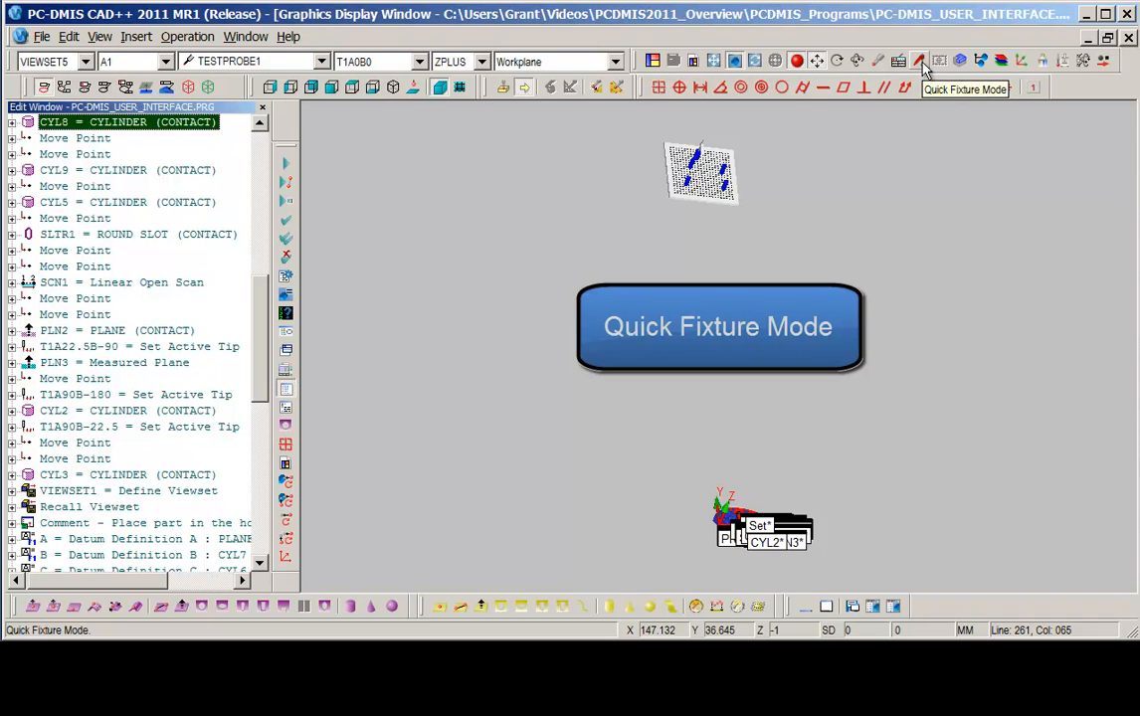
Toggle feature label IDs off and switch Quick Fixture Mode on.
click(43, 87)
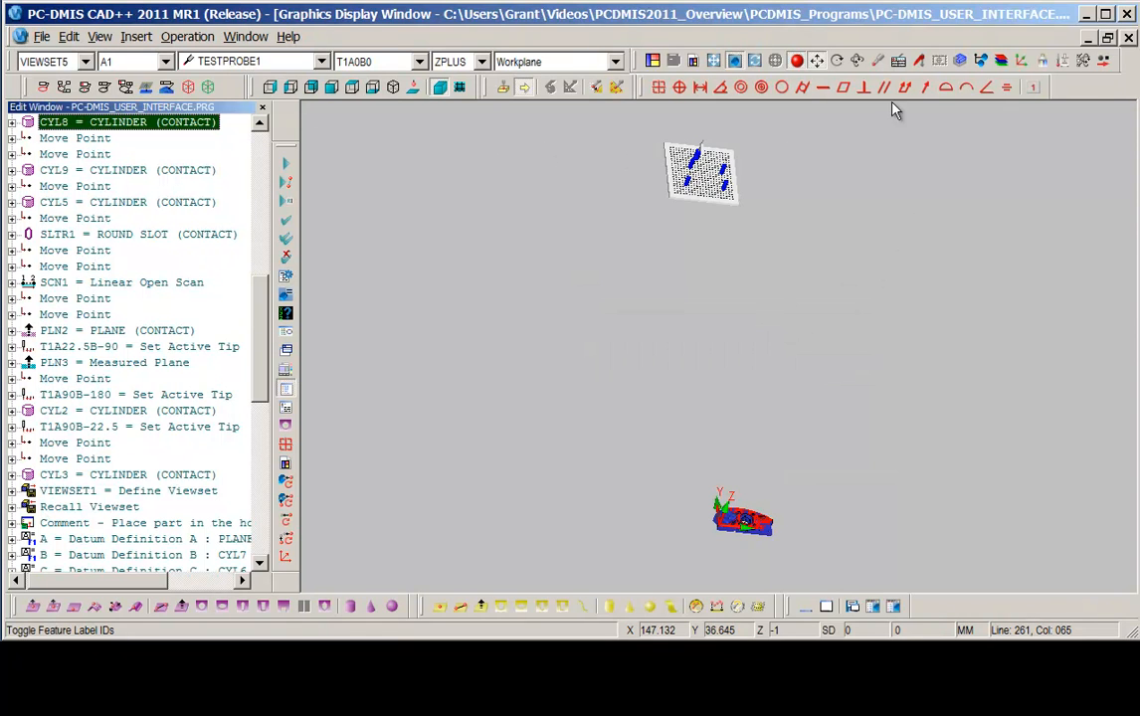
click(920, 64)
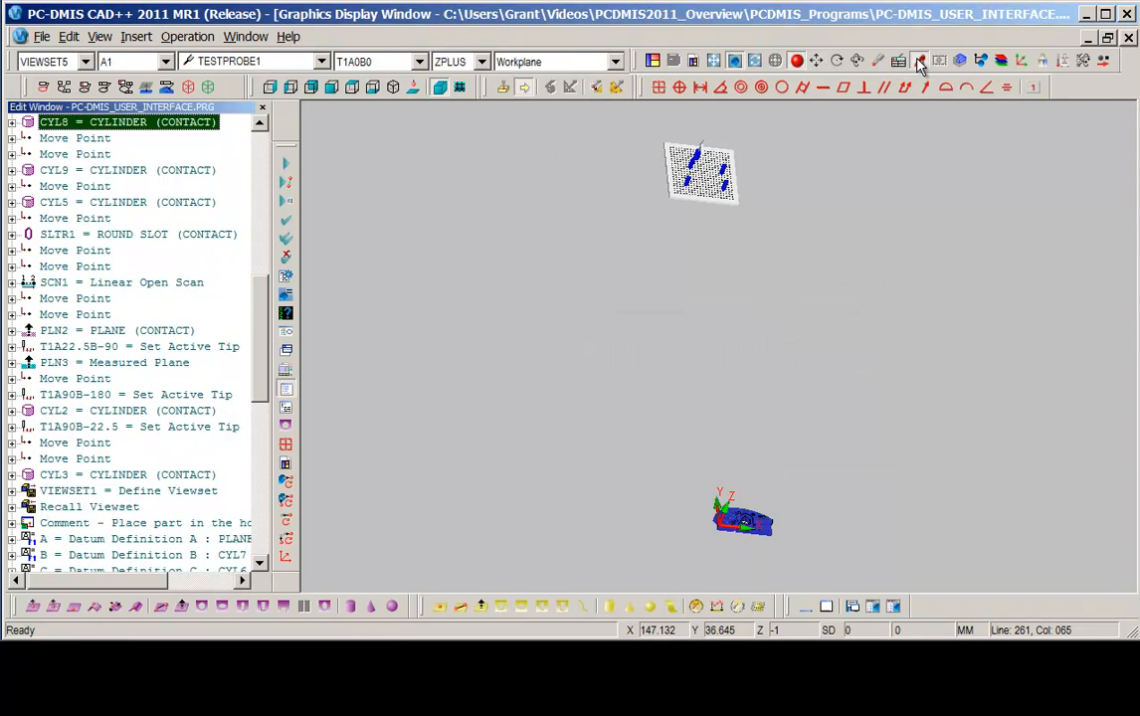
Examine the fixtured part from top, side and isometric views in the graphics display window.
click(312, 88)
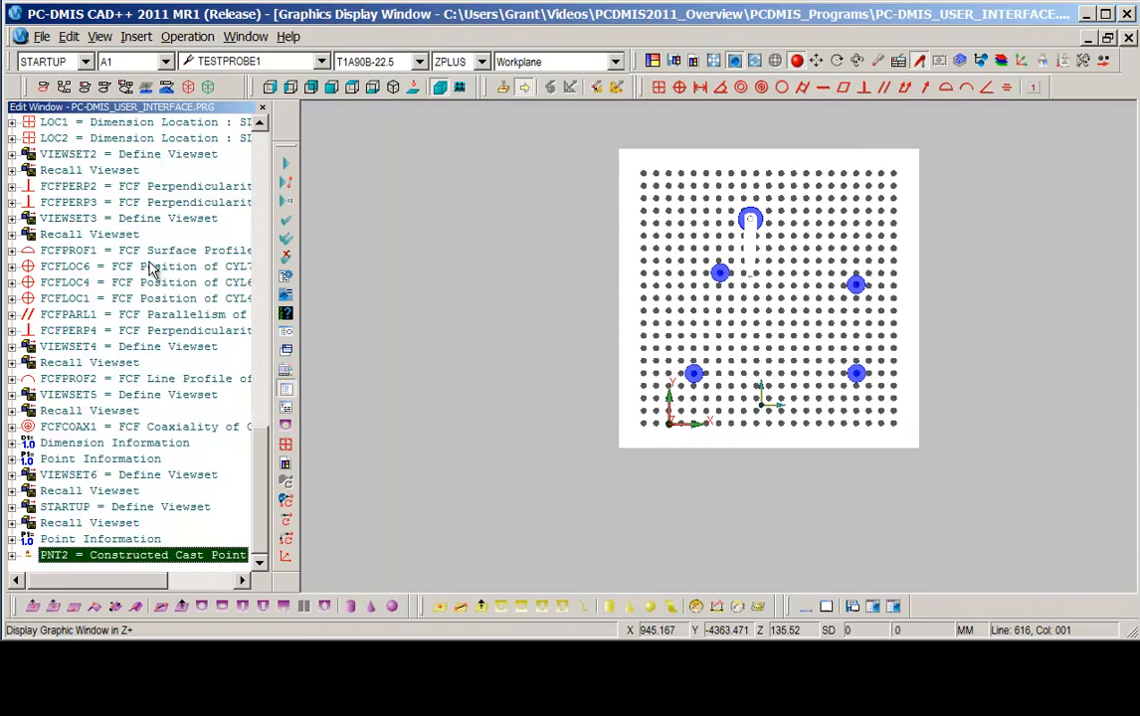
click(291, 88)
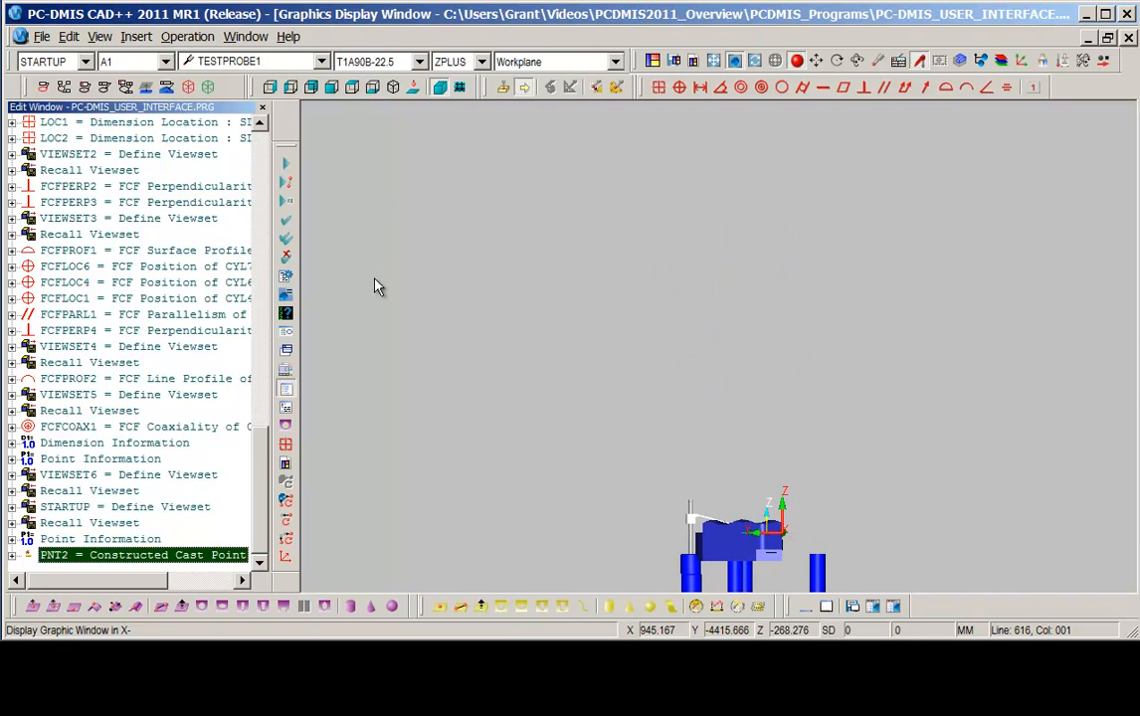
click(310, 87)
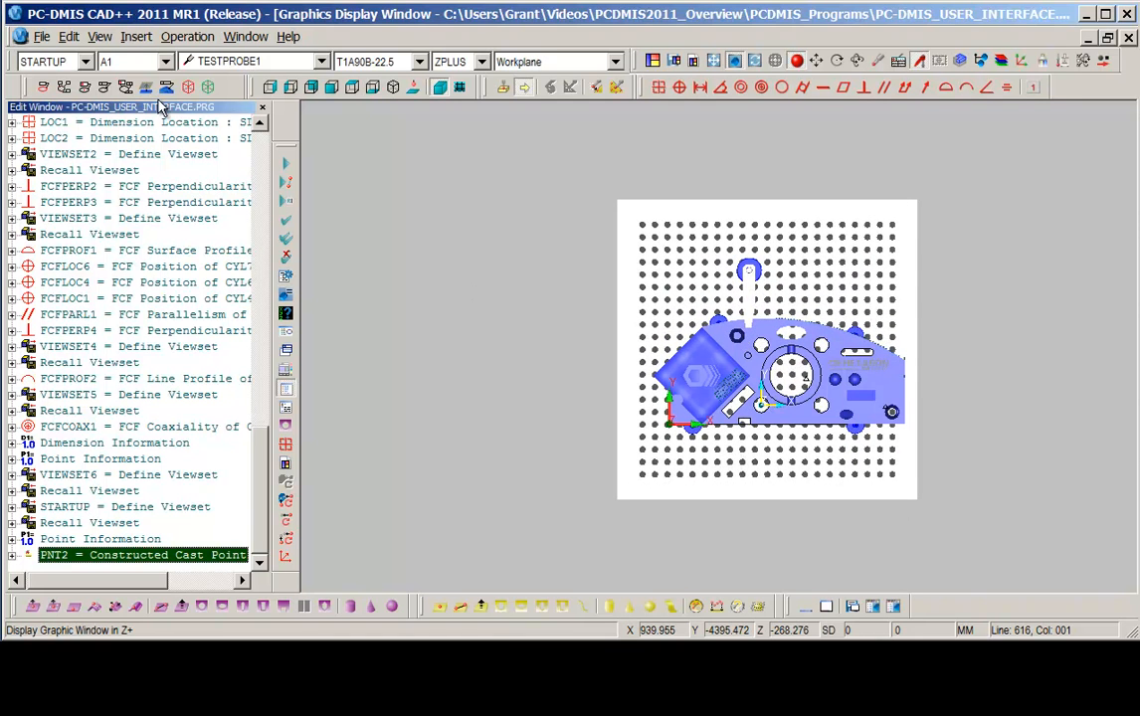
click(294, 91)
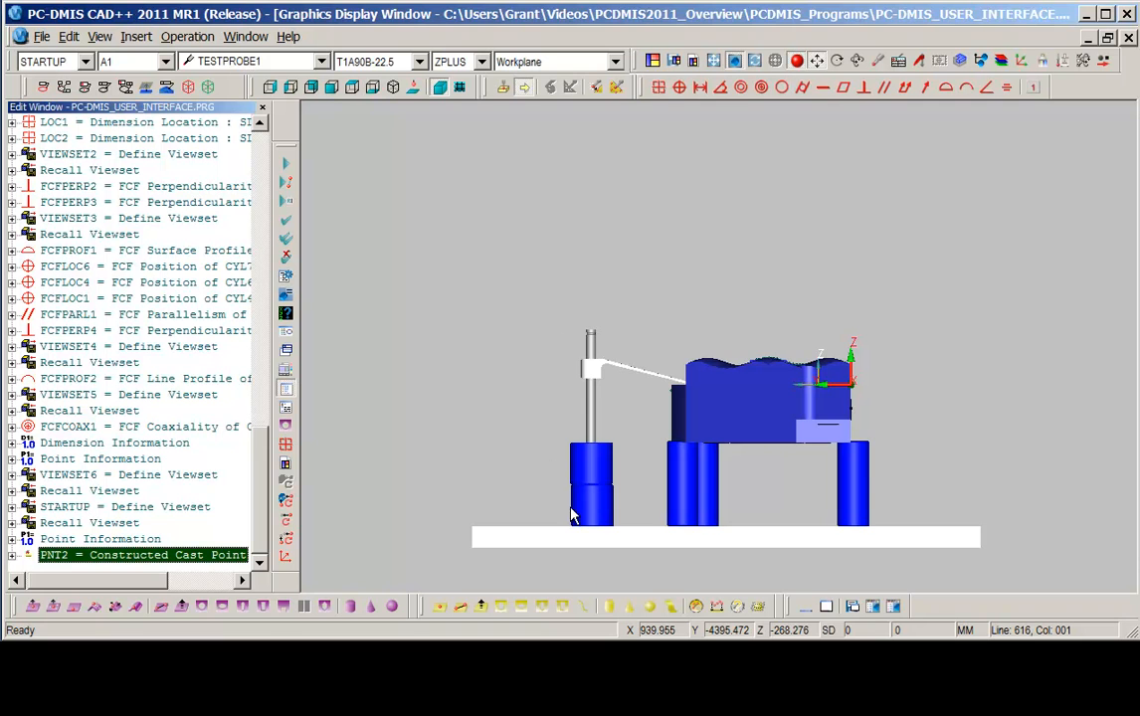
right_drag(580, 491, 593, 435)
right_drag(593, 435, 597, 415)
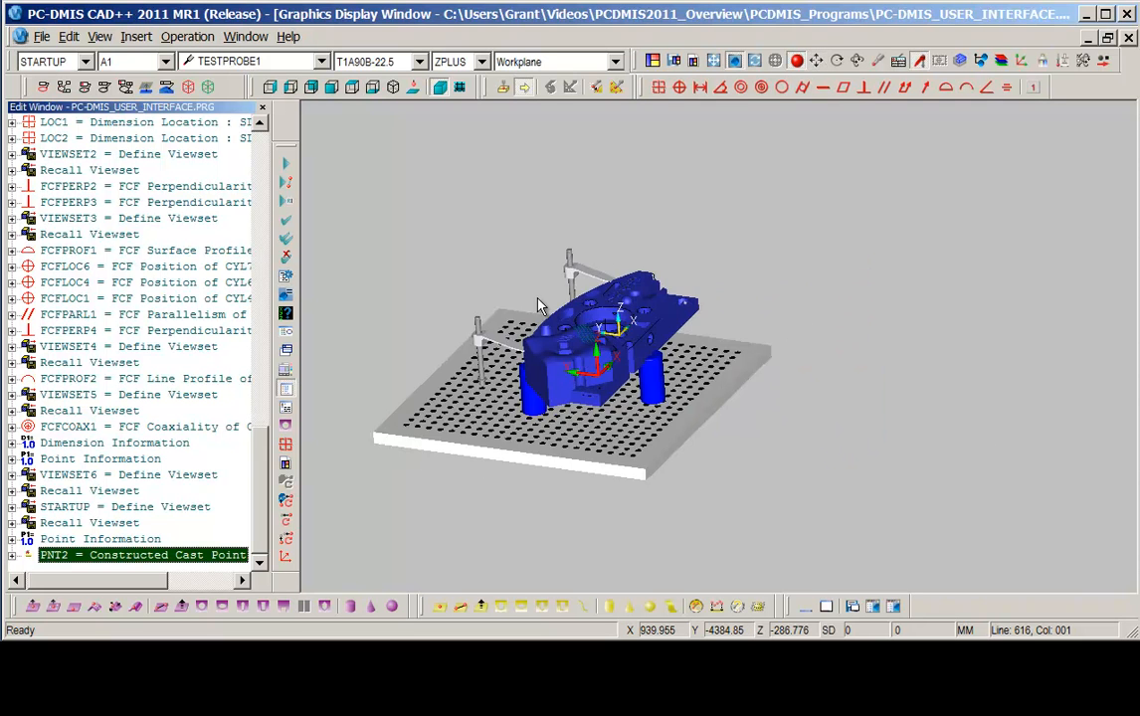
scroll(539, 302, down, 1)
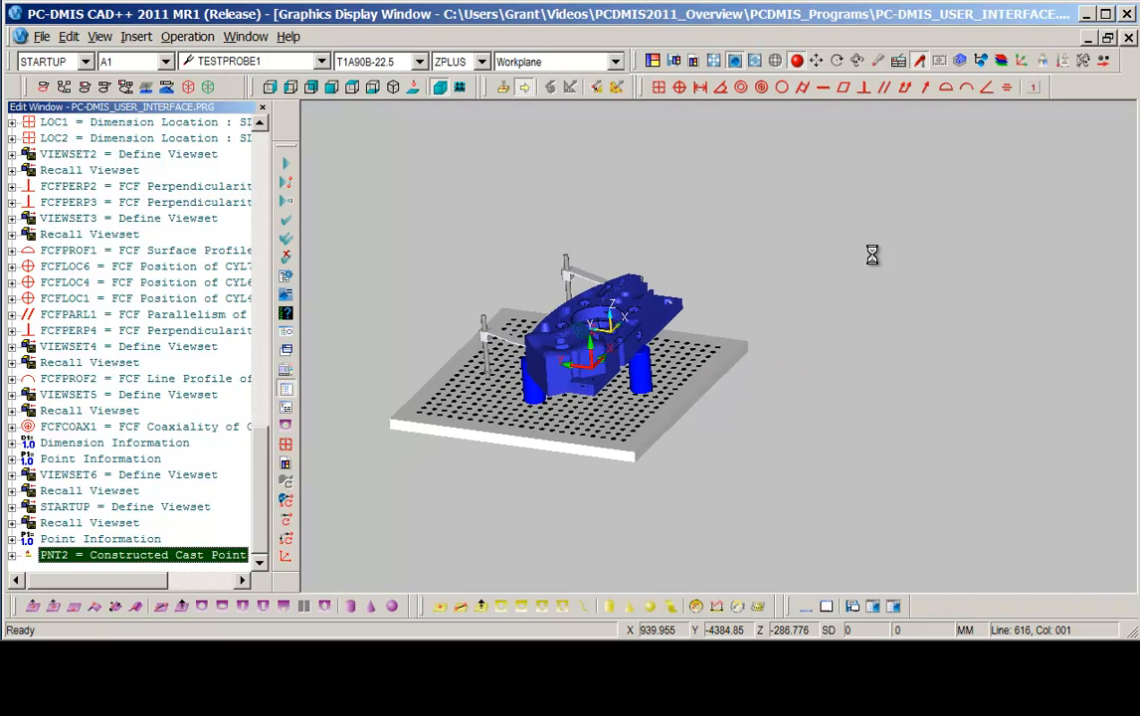
right_drag(873, 254, 796, 273)
click(591, 299)
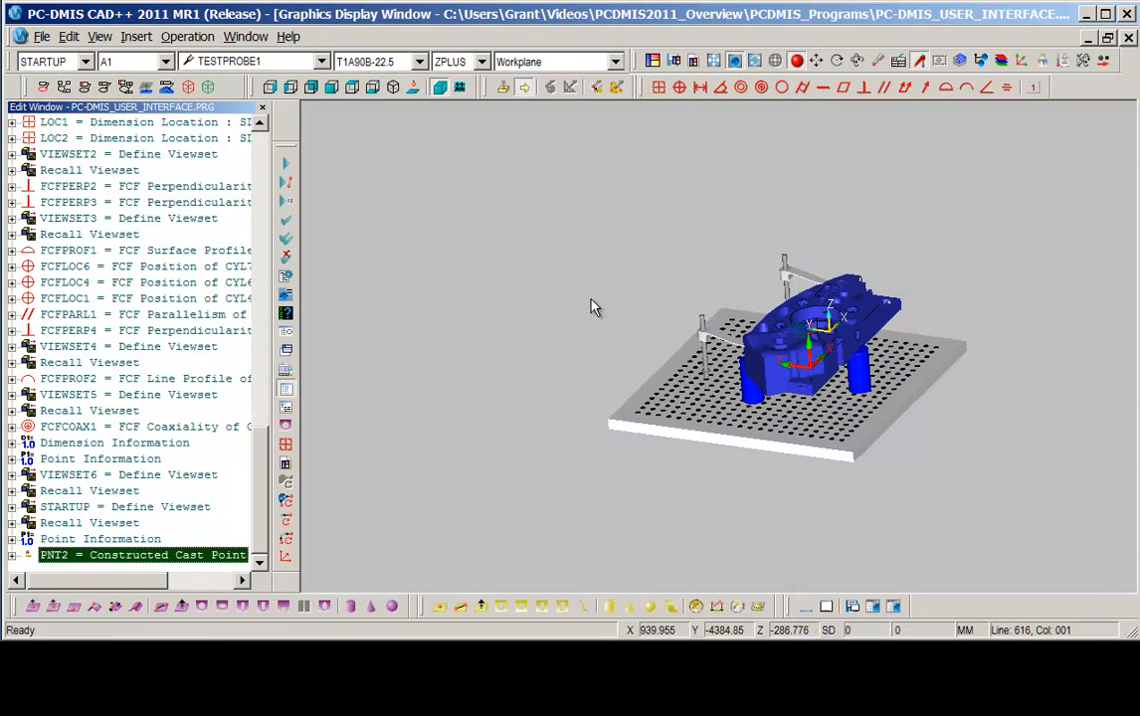
Load the GLOBAL_DEA_9-15-8 virtual machine into the graphics display.
click(816, 62)
click(136, 36)
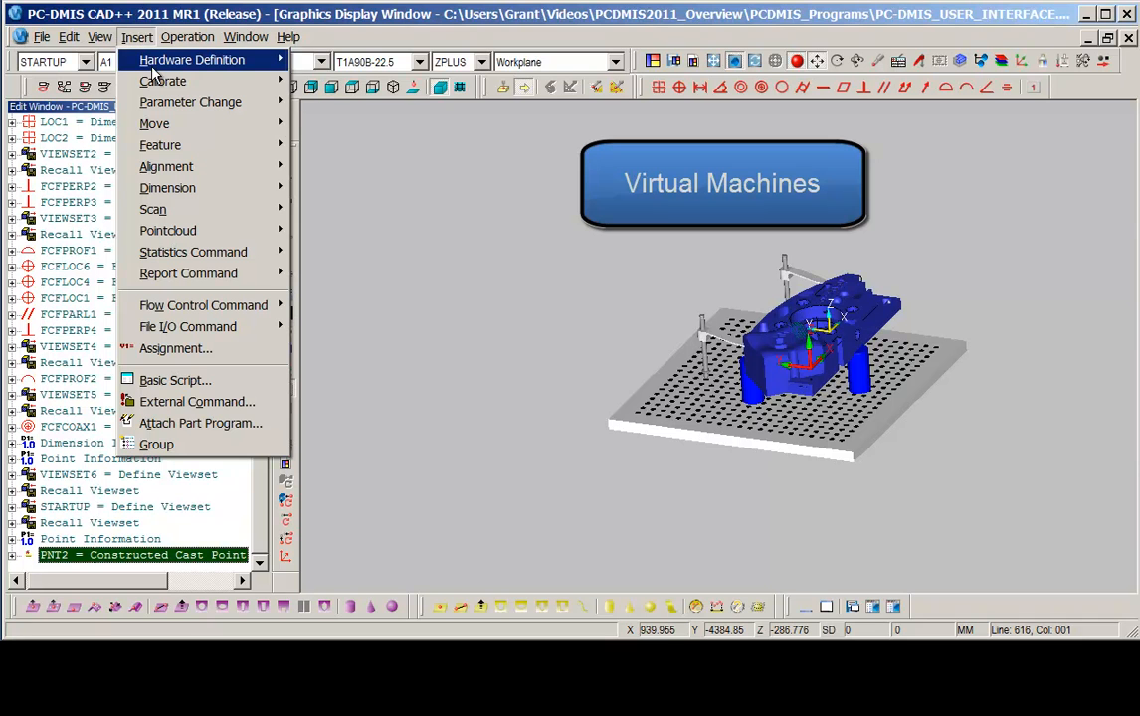
mouse_move(152, 67)
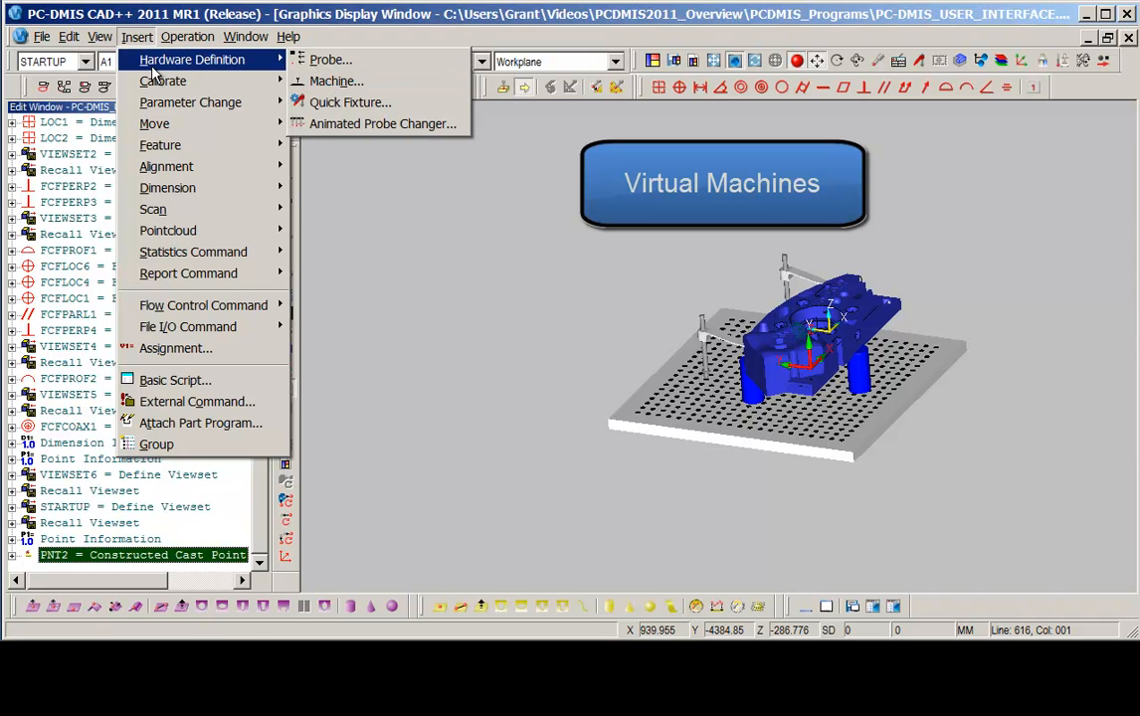
click(329, 82)
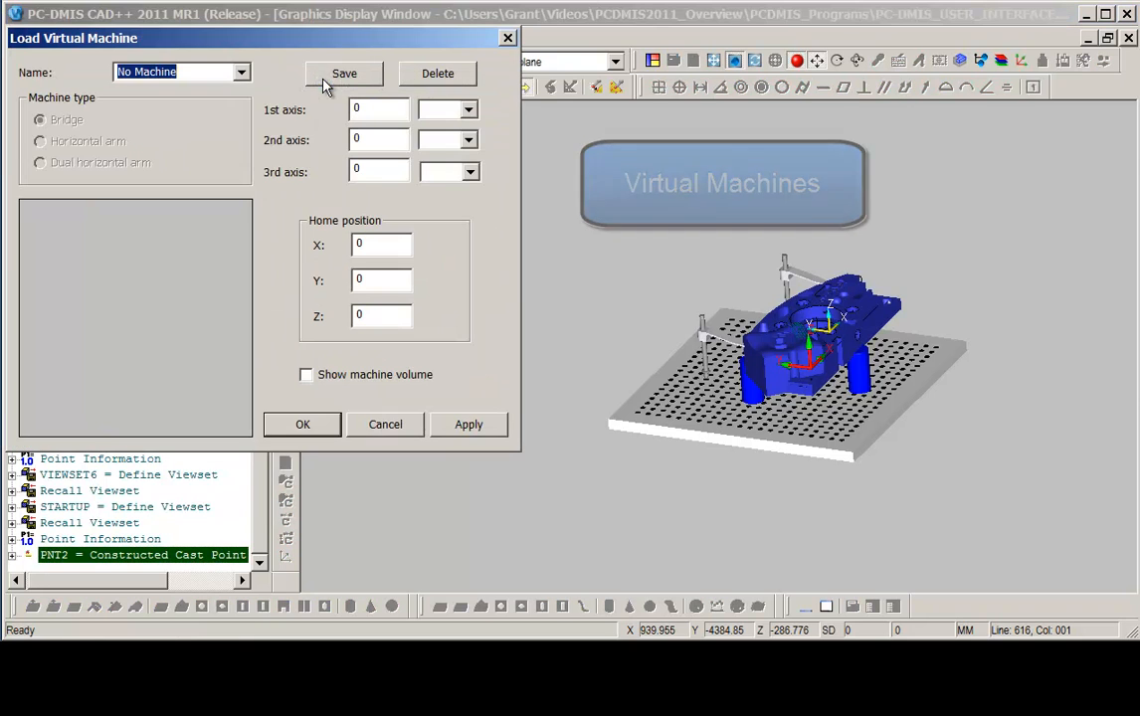
click(241, 73)
drag(356, 113, 359, 211)
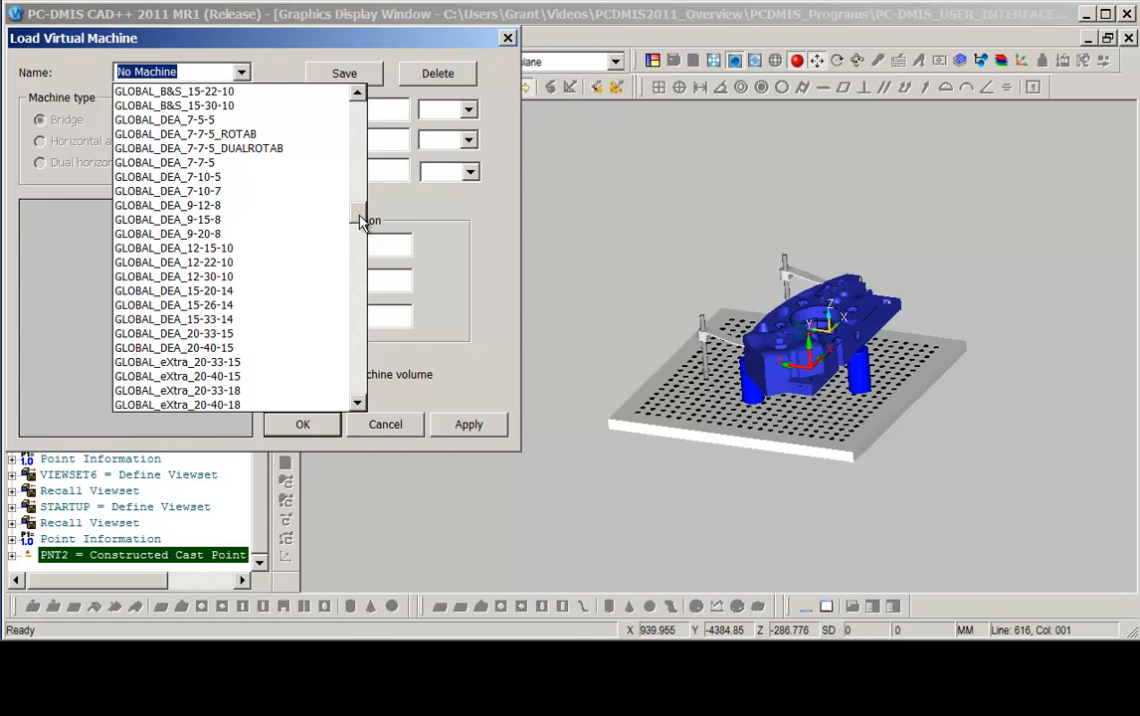
click(197, 225)
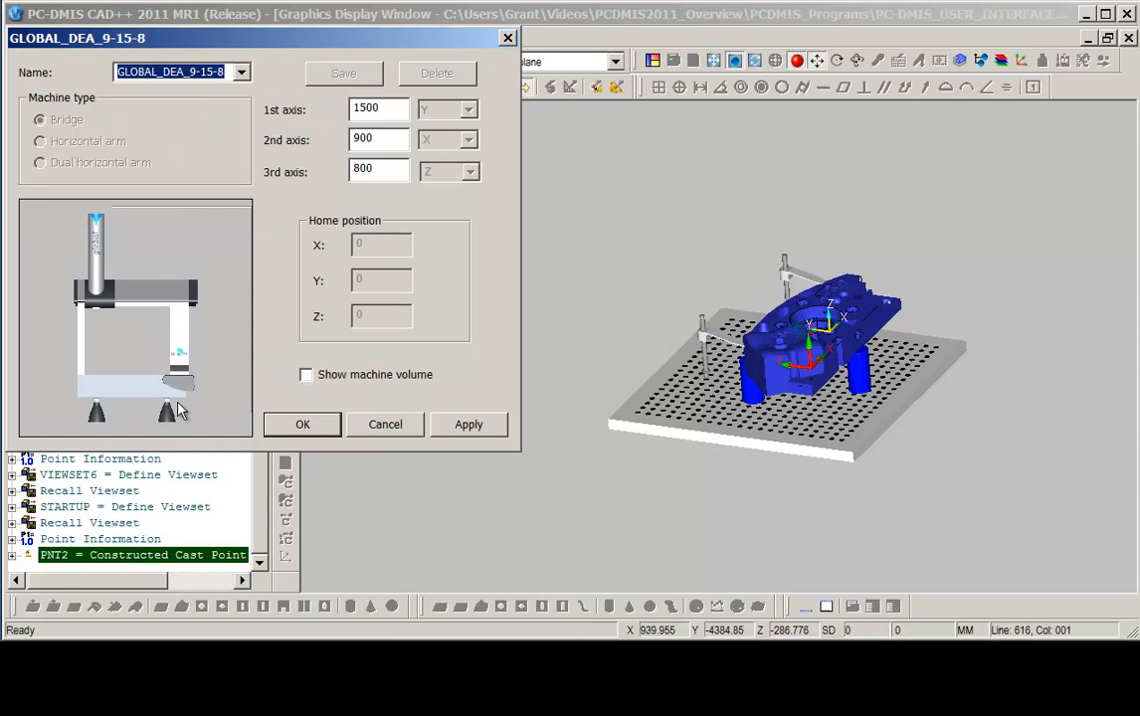
click(469, 425)
click(308, 425)
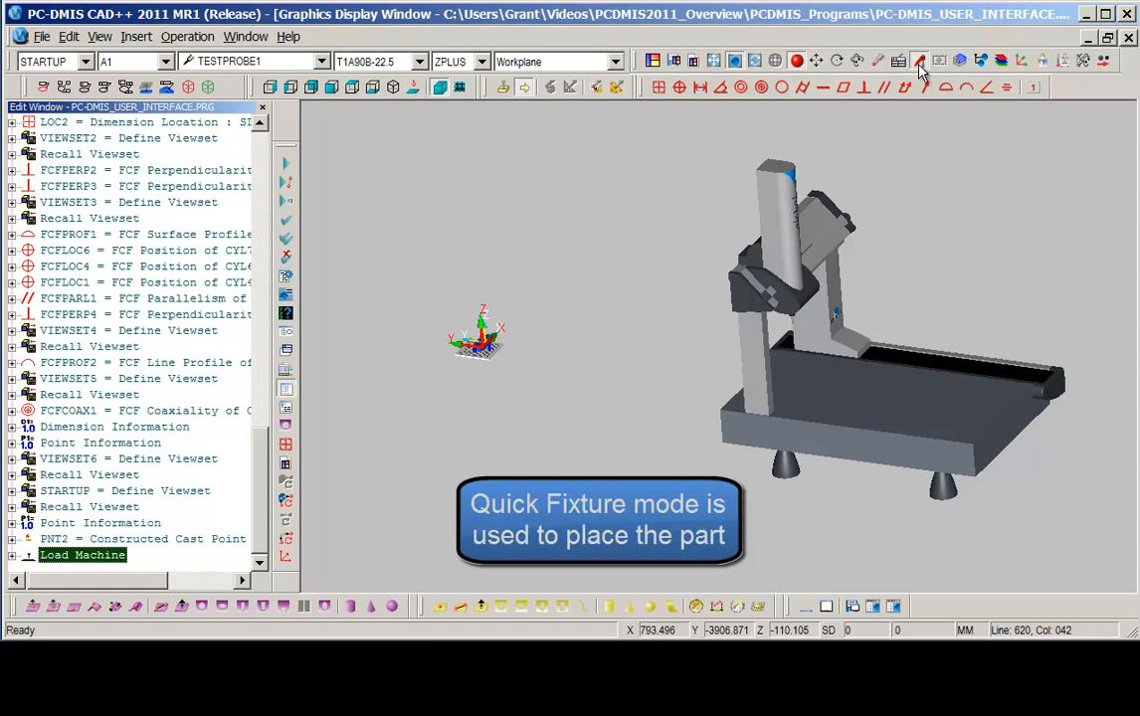
Move the part and its fixture onto the virtual machine's table in Quick Fixture mode.
drag(476, 356, 908, 343)
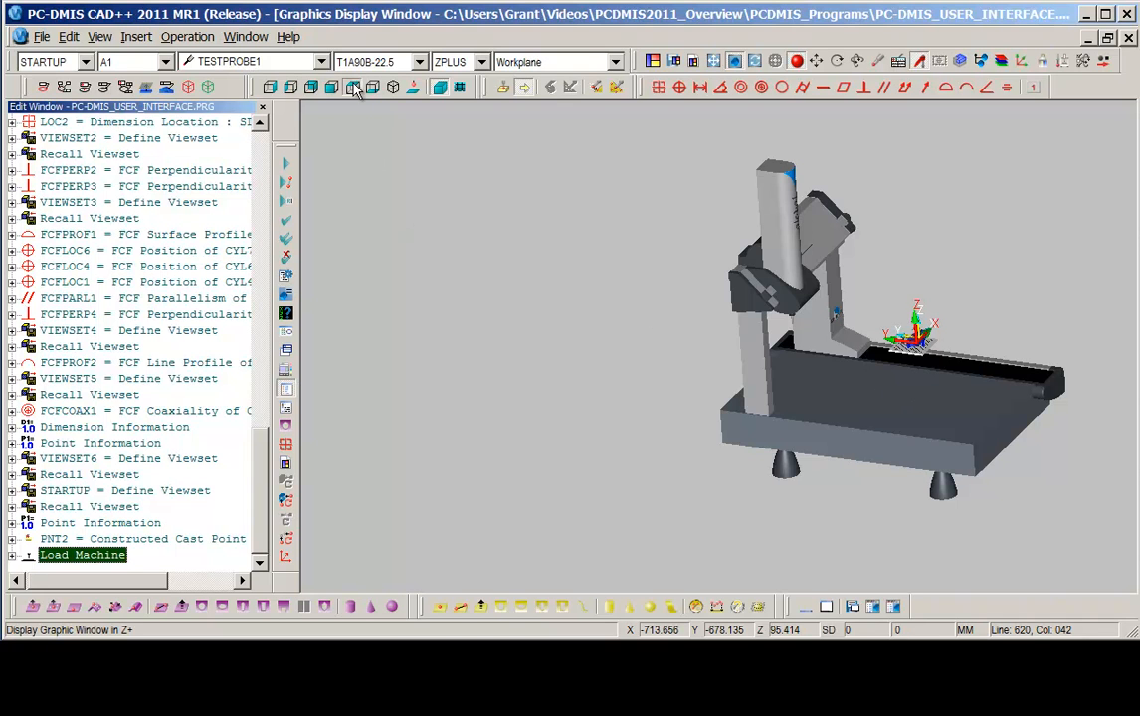
click(312, 86)
drag(829, 337, 587, 504)
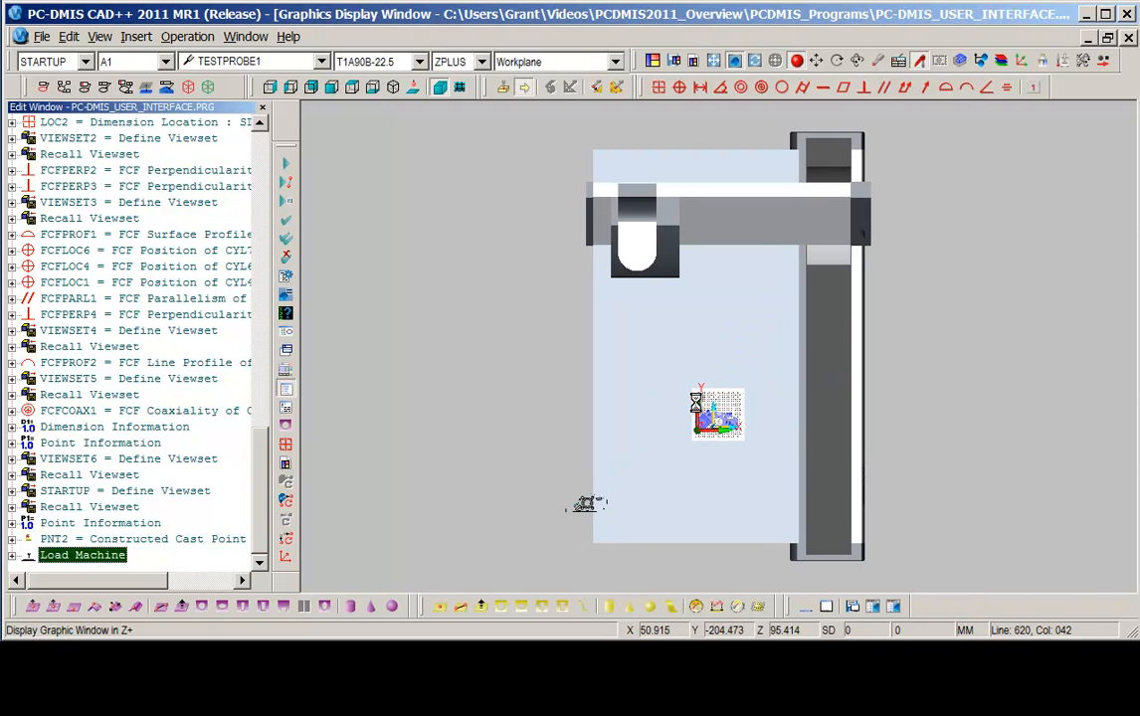
Lower the part in the side view so the fixture rests on the machine table.
click(292, 88)
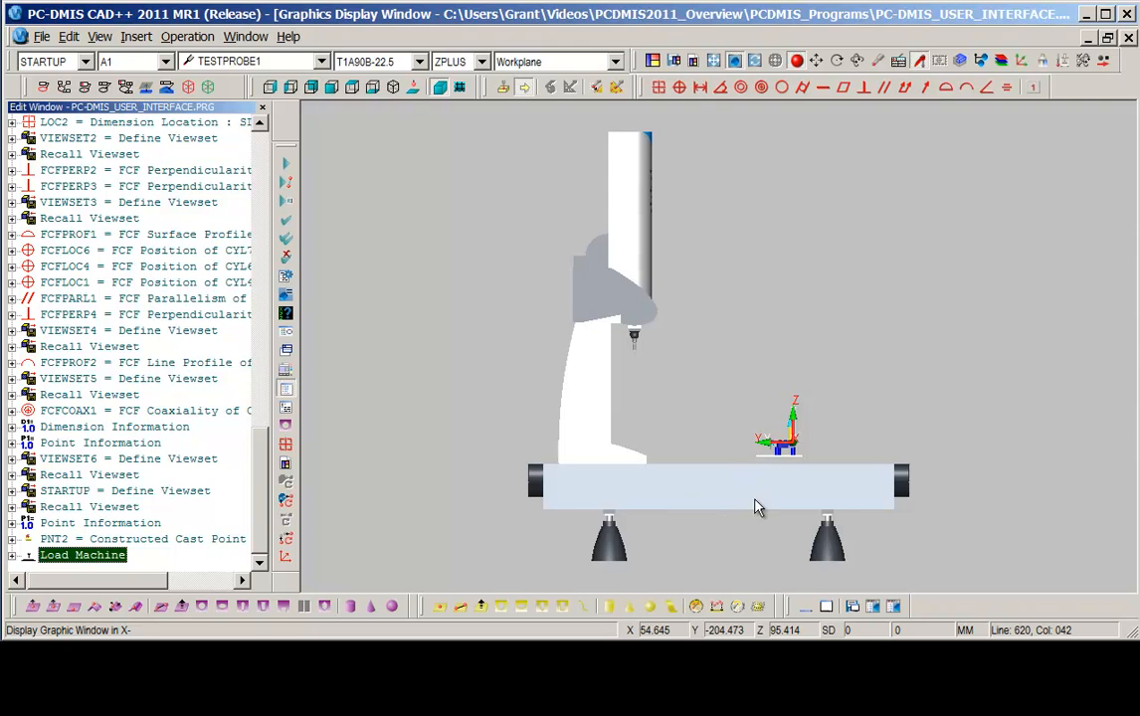
scroll(903, 419, down, 3)
scroll(887, 412, up, 9)
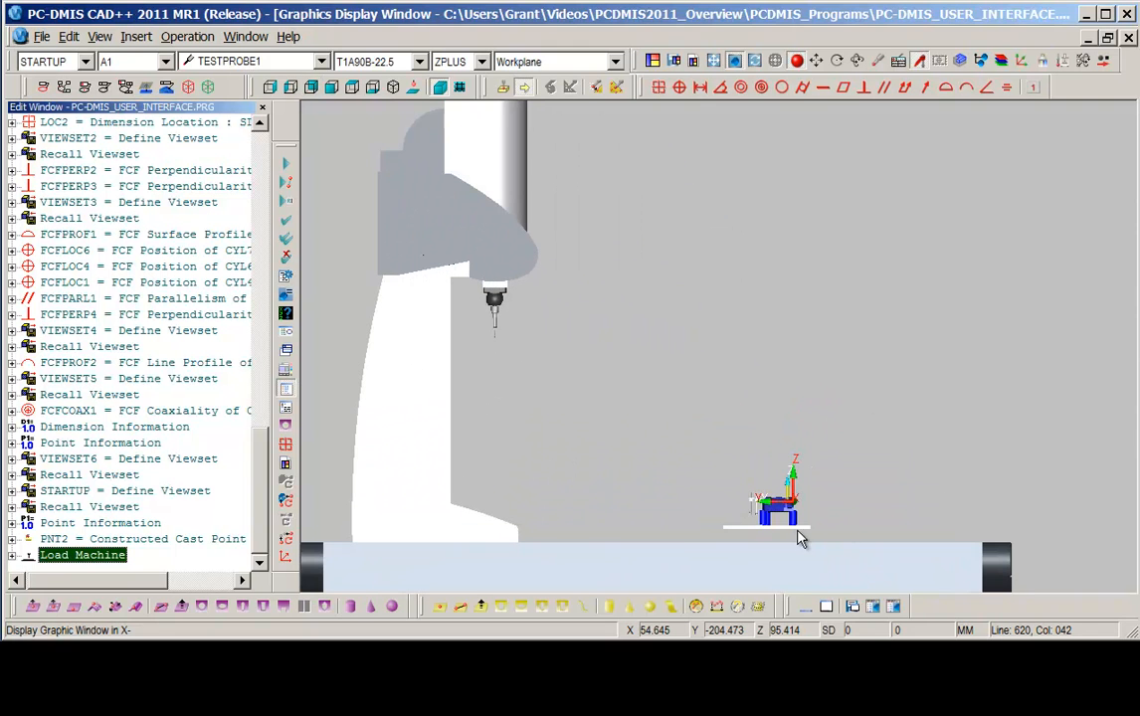
drag(781, 526, 789, 542)
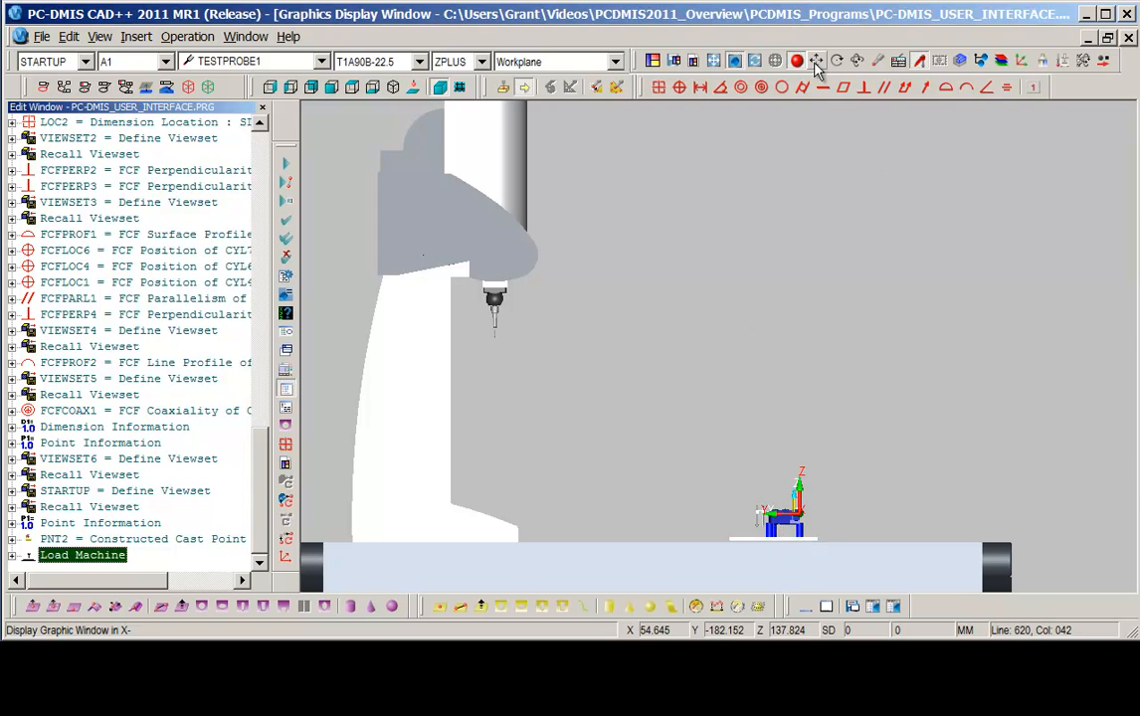
Examine the virtual machine and placed part from different angles and zoom levels.
middle_drag(742, 437, 301, 425)
middle_drag(828, 491, 899, 522)
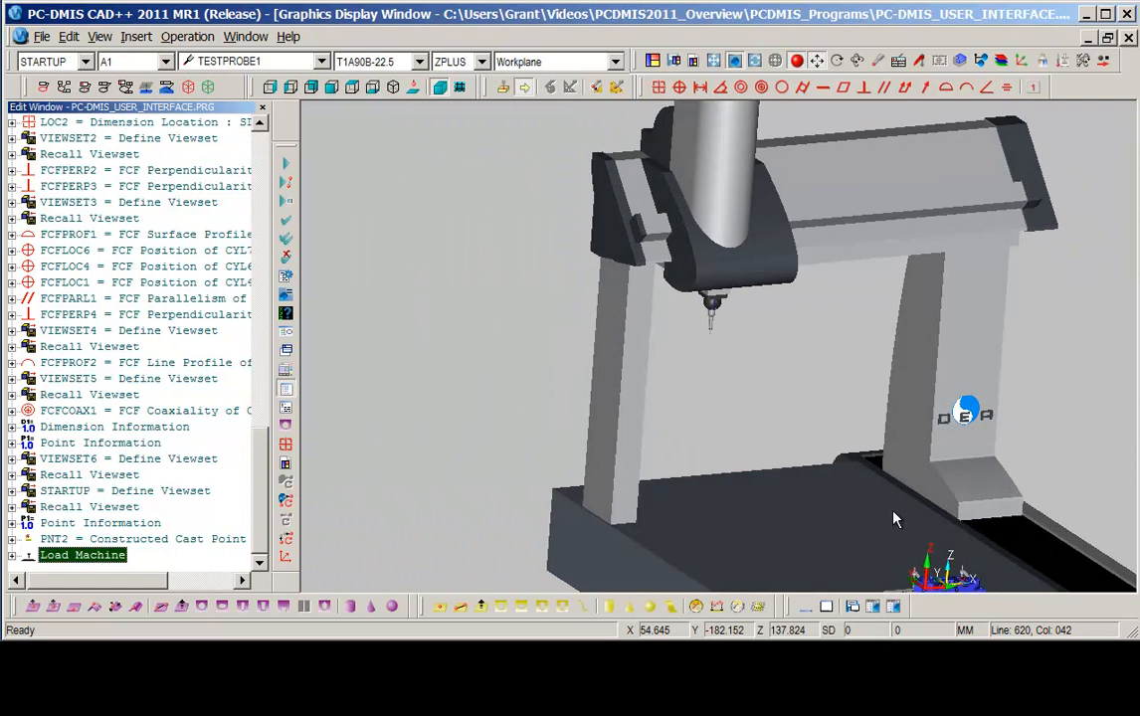
right_drag(894, 518, 675, 329)
scroll(672, 326, down, 3)
scroll(672, 326, down, 3)
middle_drag(699, 389, 684, 420)
right_drag(622, 339, 610, 409)
mouse_move(622, 429)
middle_down()
mouse_move(634, 437)
mouse_move(619, 407)
middle_up()
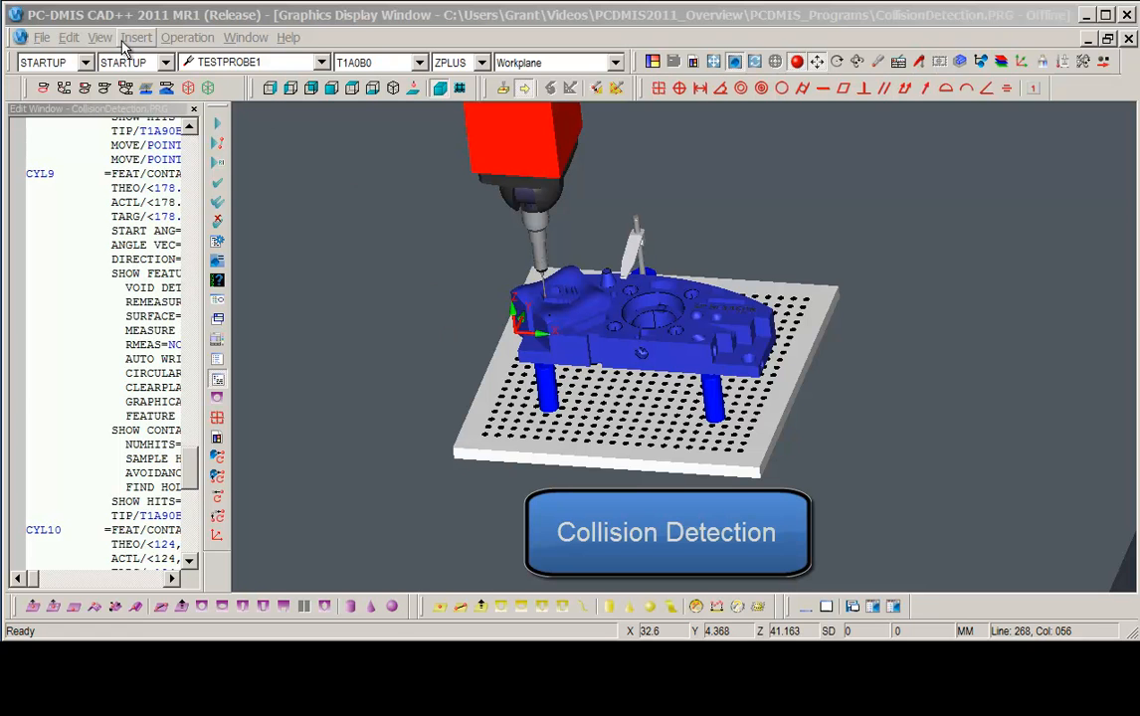
Display the probe path lines for the collision detection program.
click(99, 37)
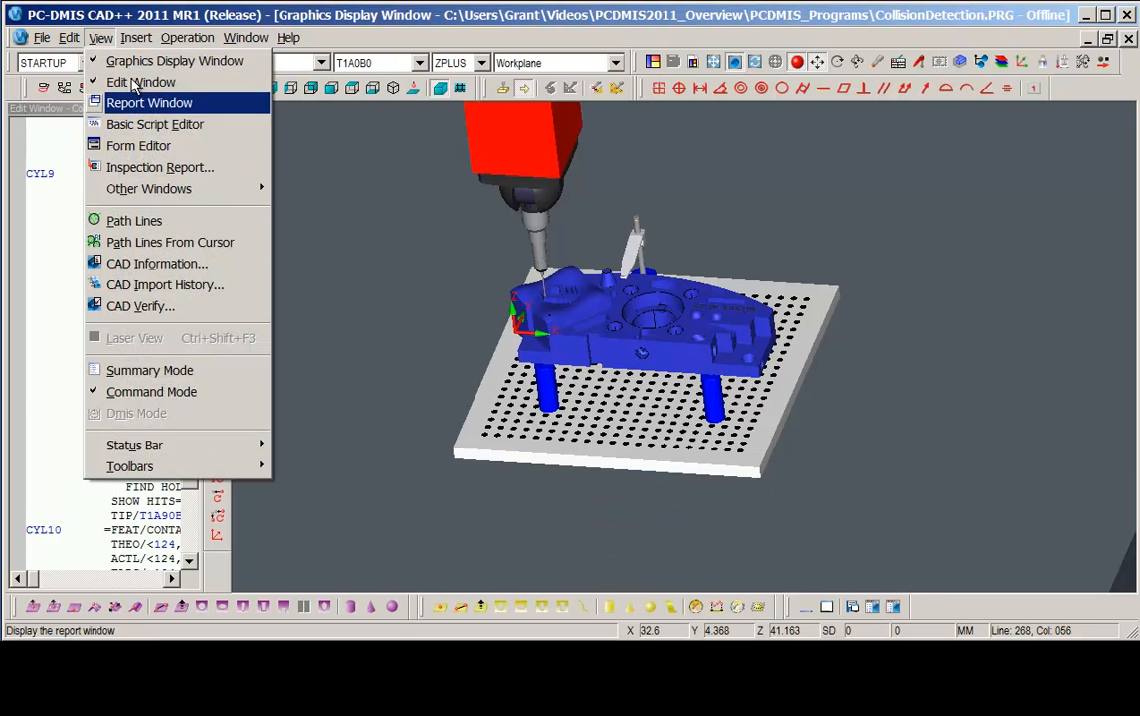
click(147, 222)
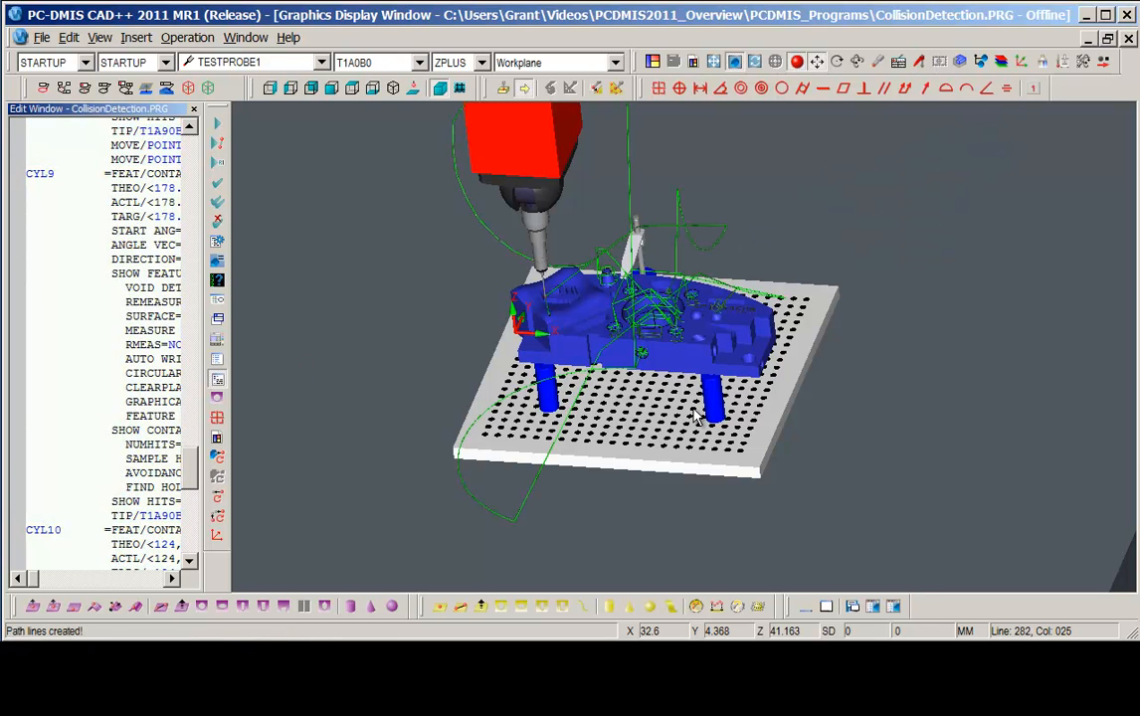
scroll(694, 411, down, 6)
scroll(700, 417, up, 5)
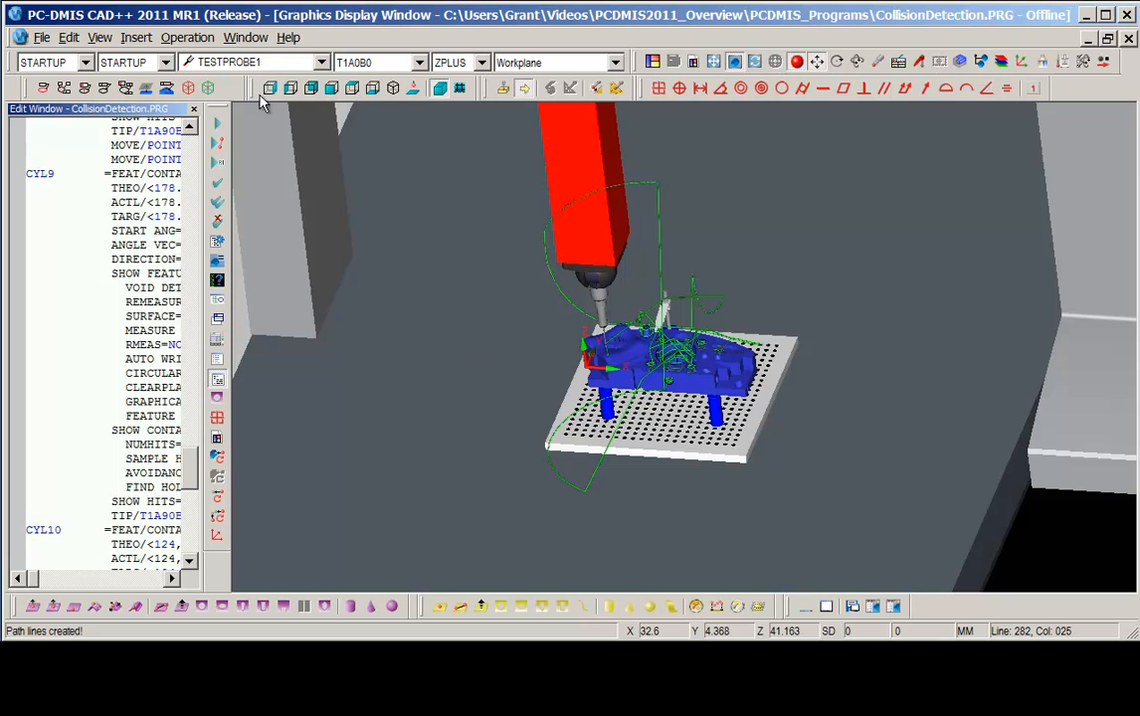
Run collision detection and select the Move Point ---- CYL9 collision in the collision list.
click(185, 37)
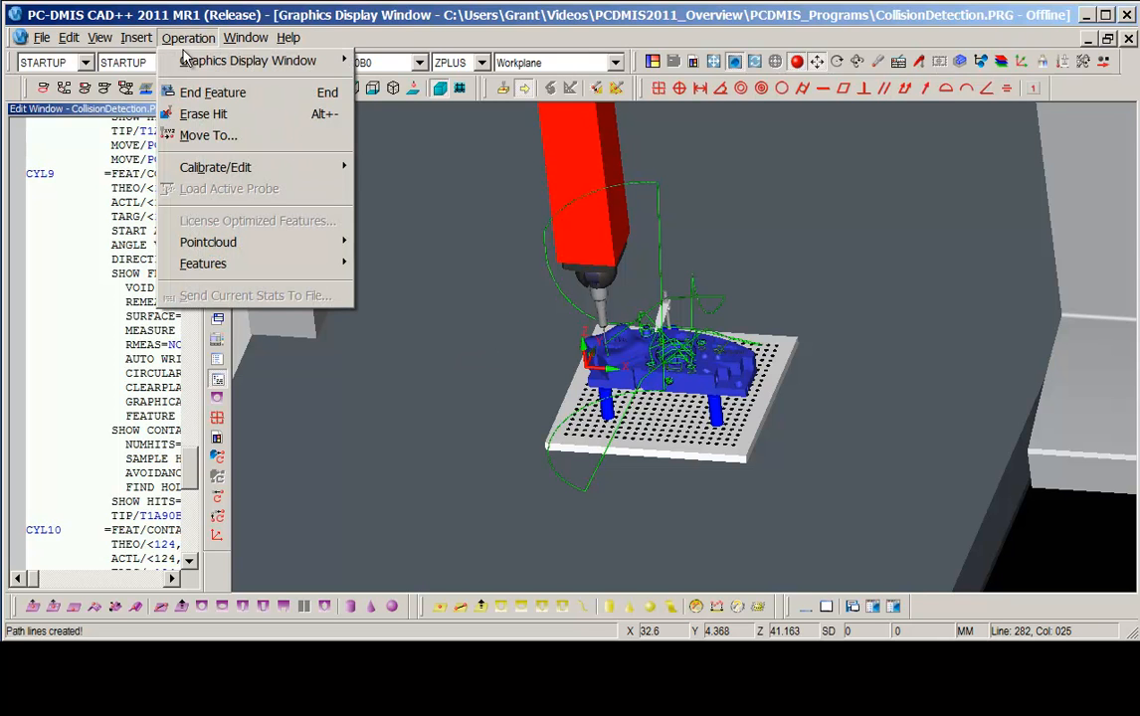
mouse_move(190, 64)
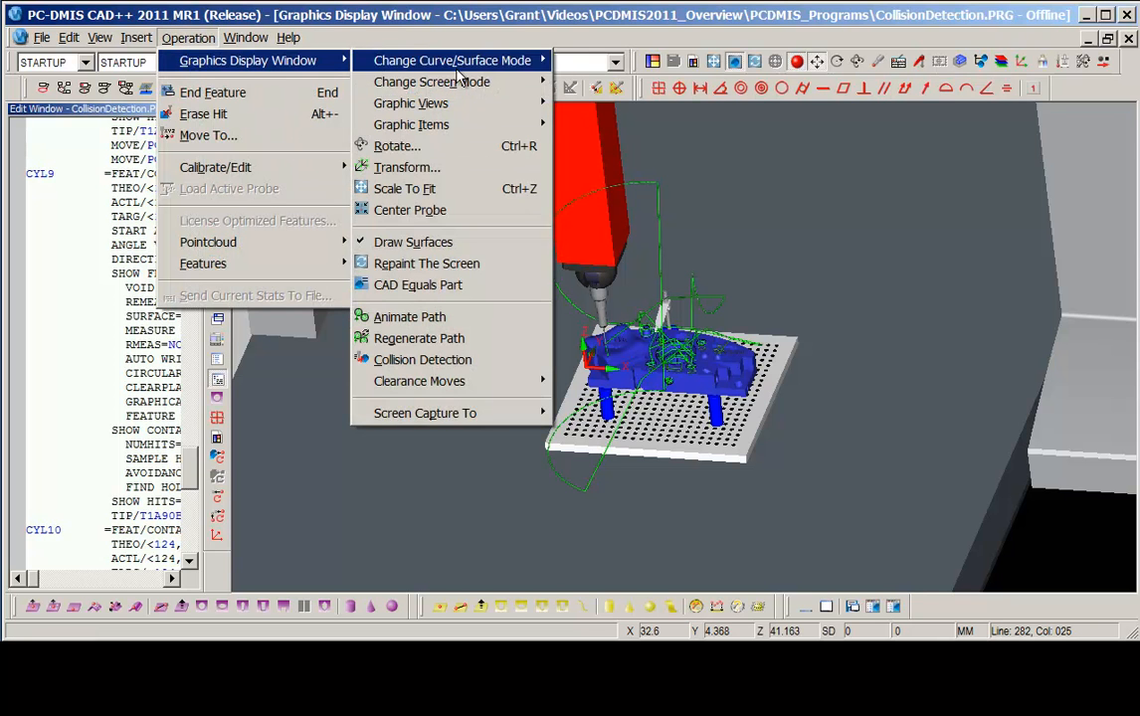
click(408, 360)
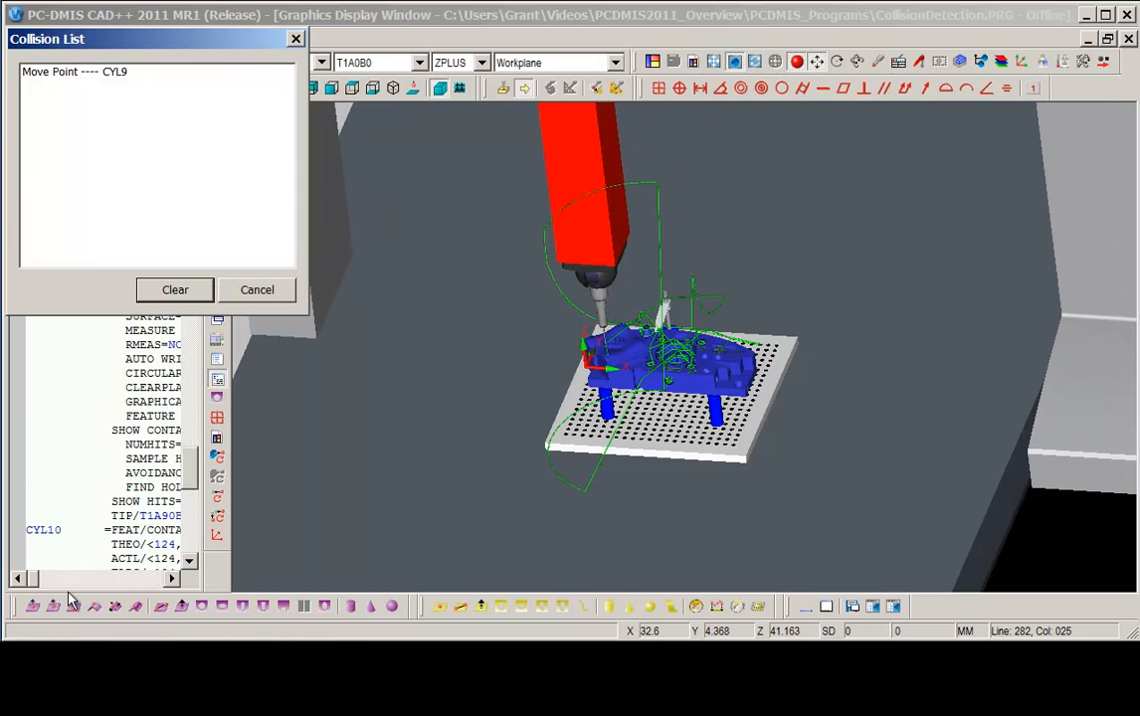
drag(212, 48, 372, 251)
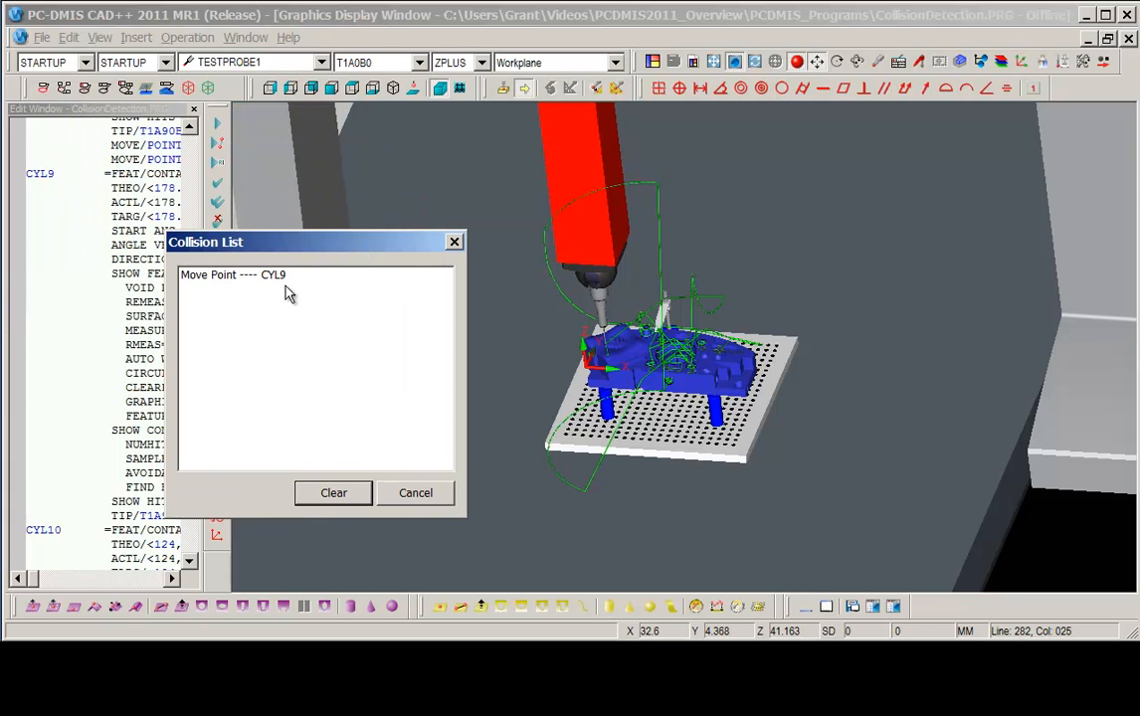
double_click(232, 275)
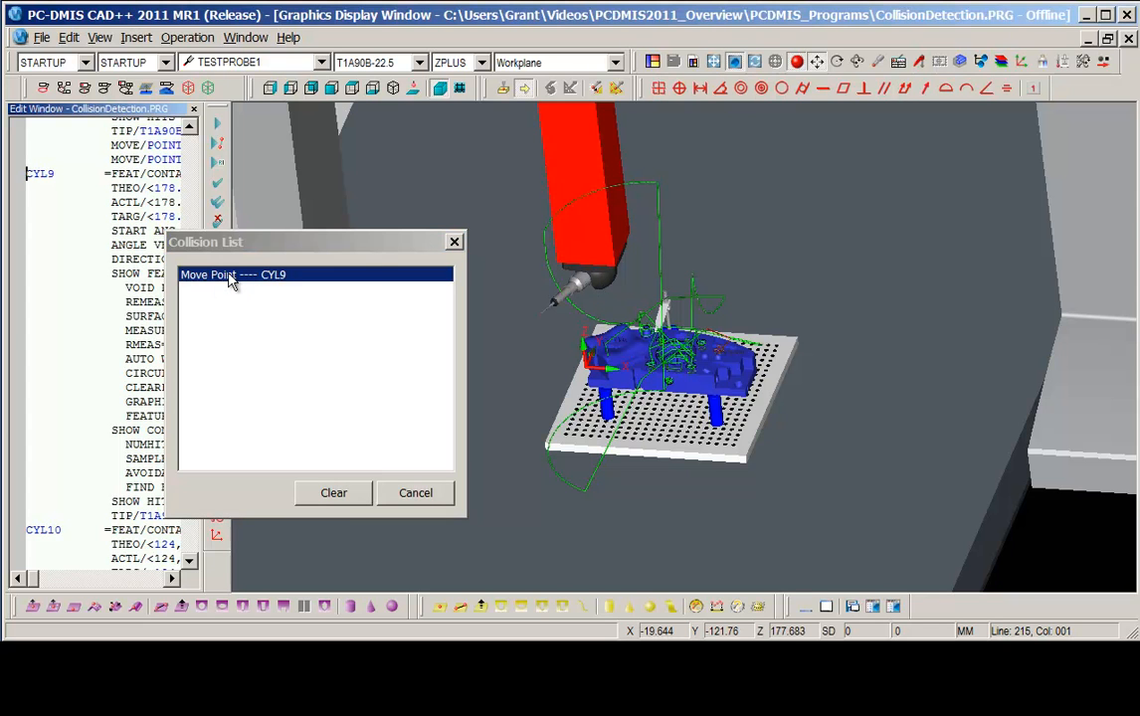
Examine the colliding path segment near the clamp from different angles.
middle_drag(702, 405, 666, 405)
drag(619, 429, 732, 287)
middle_drag(759, 431, 586, 550)
click(204, 283)
middle_drag(761, 419, 768, 364)
middle_drag(751, 423, 769, 343)
middle_drag(761, 428, 774, 247)
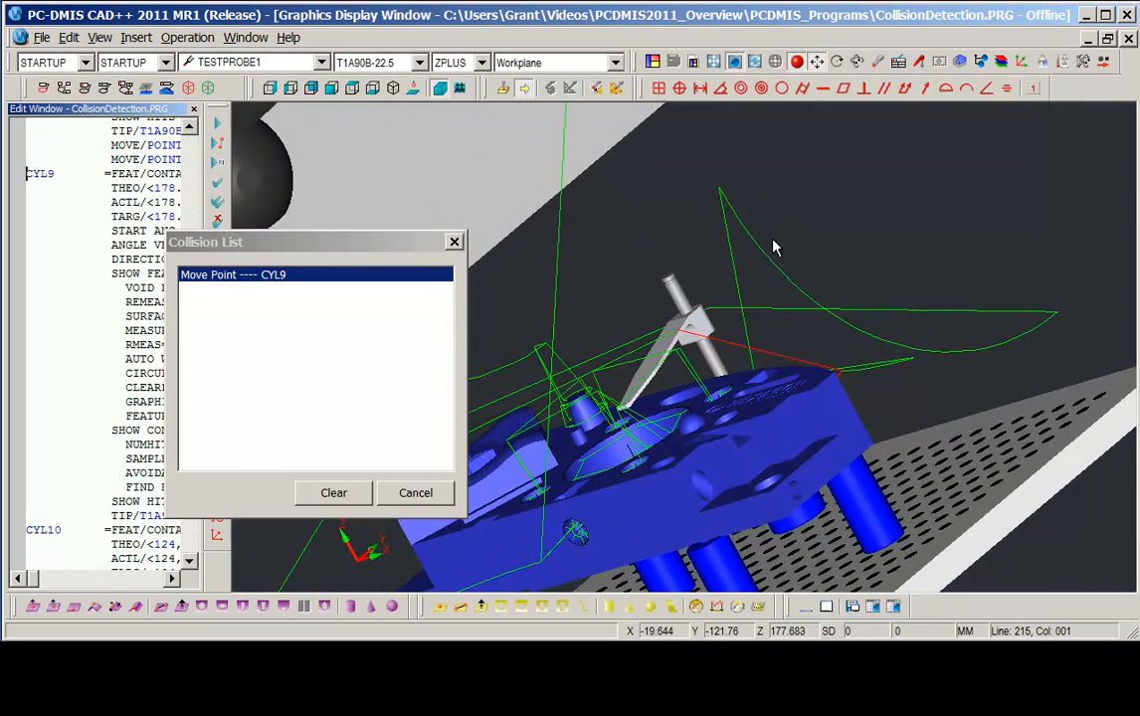
Edit the colliding path line point, set its Z to 30, apply, and close the editor.
click(781, 364)
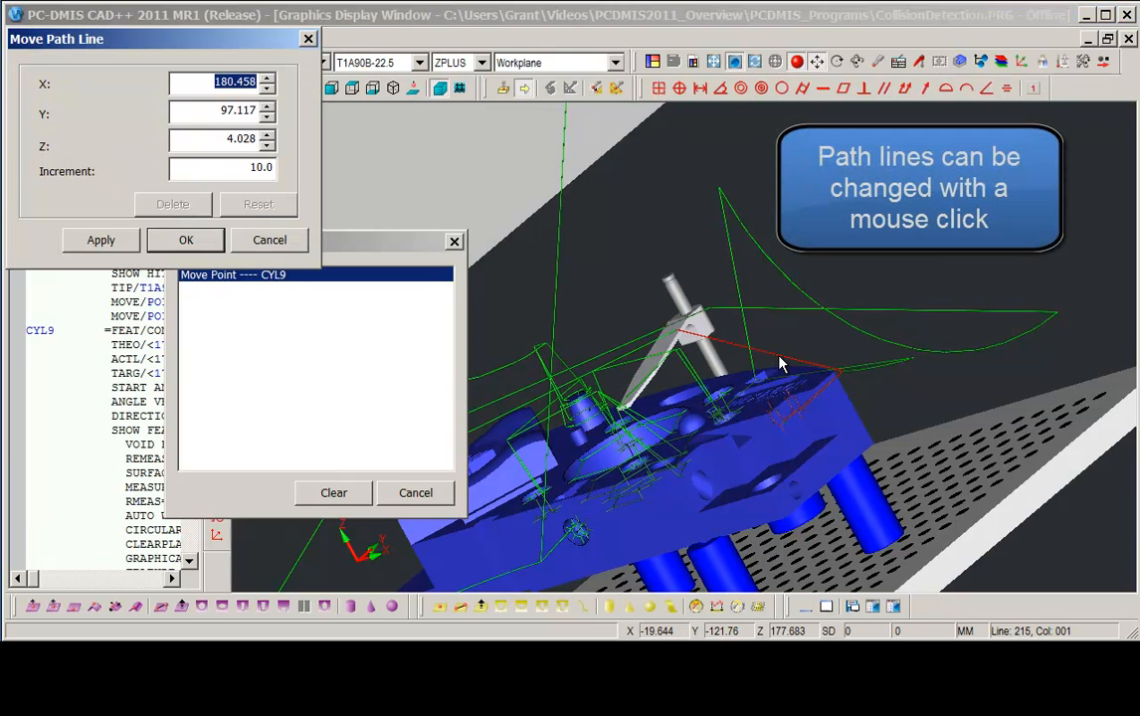
double_click(230, 143)
text(30)
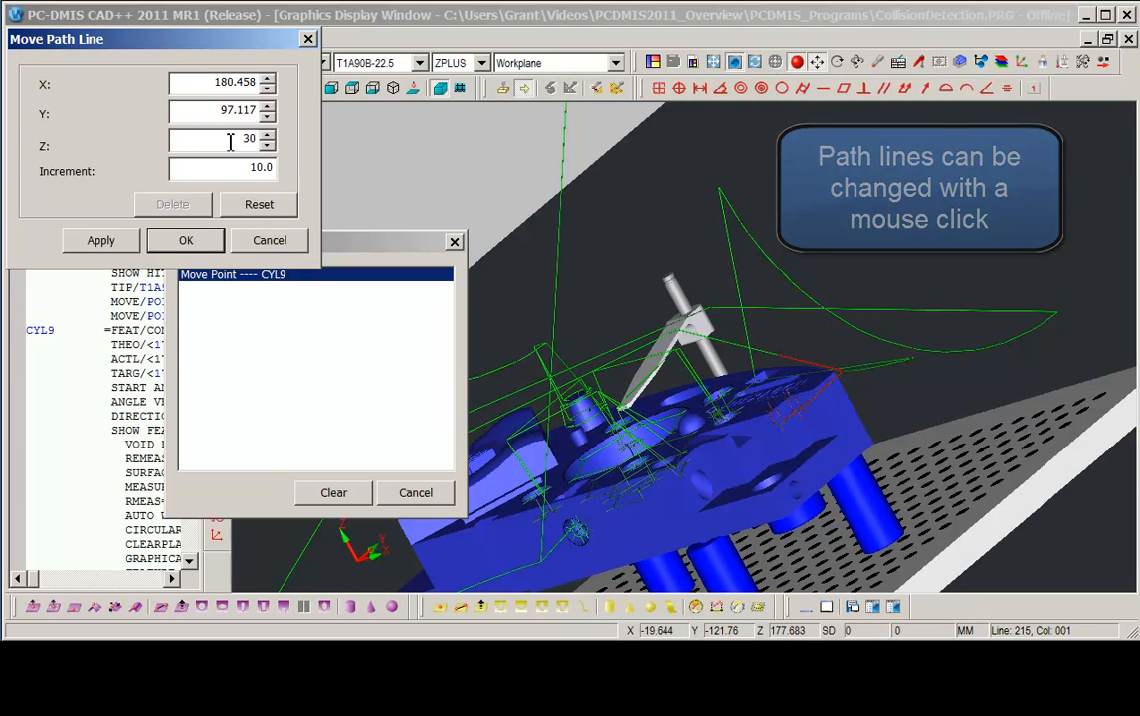
key(Return)
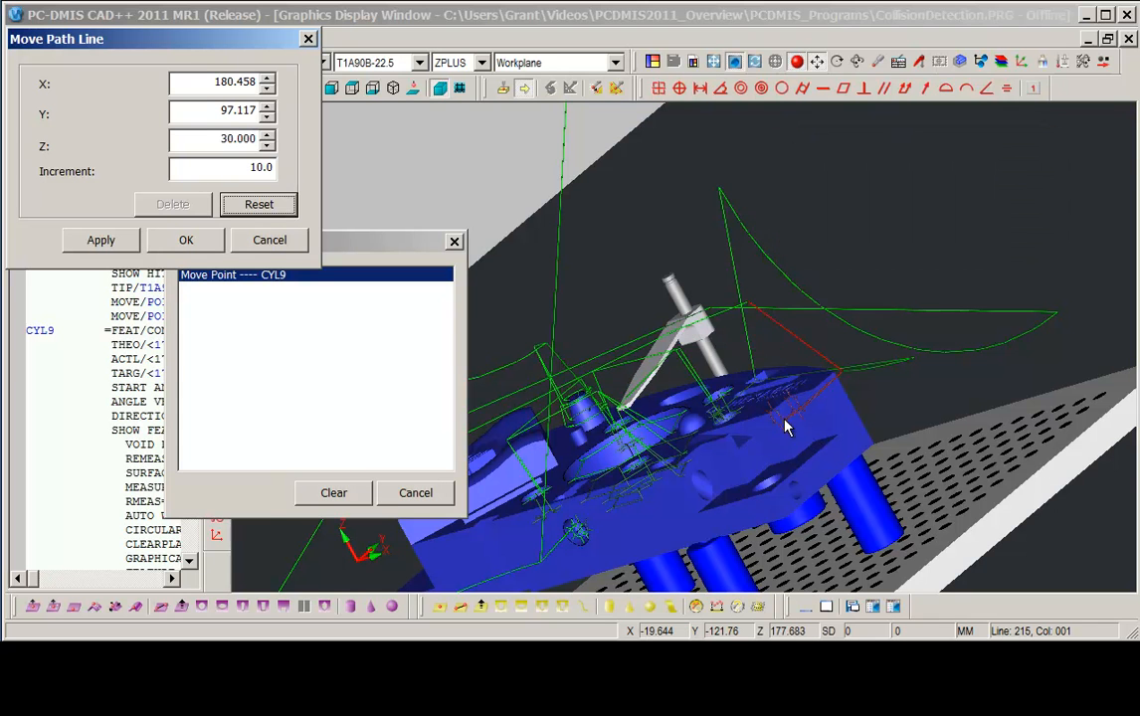
middle_drag(853, 428, 811, 572)
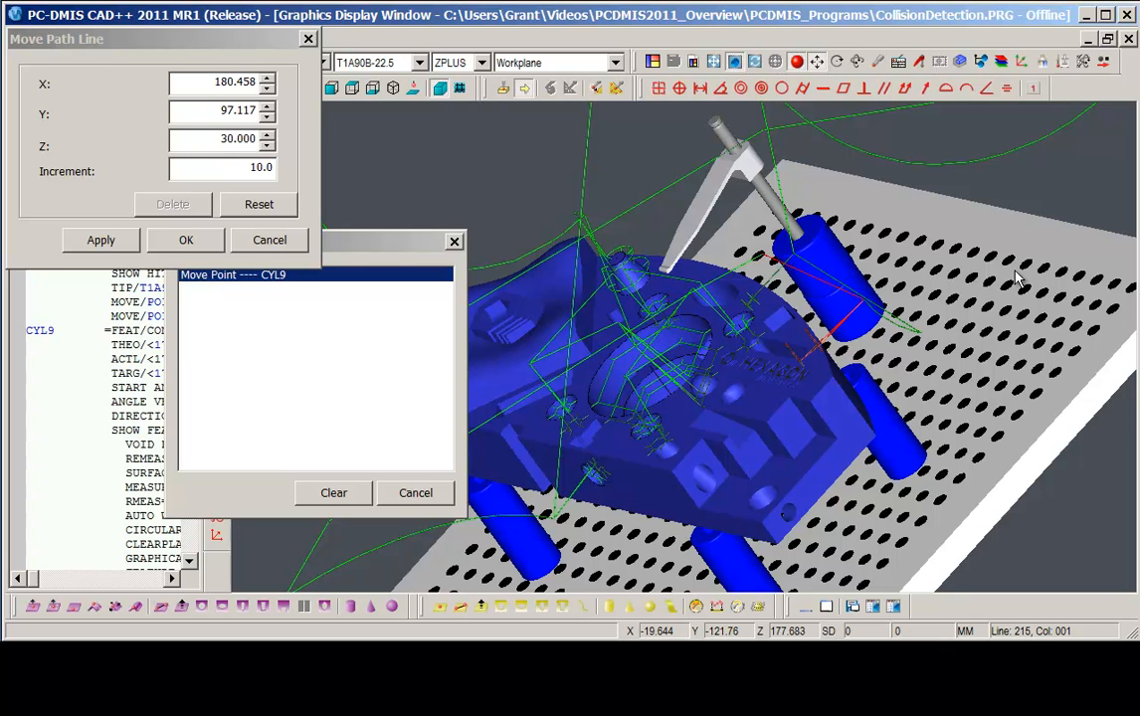
click(101, 240)
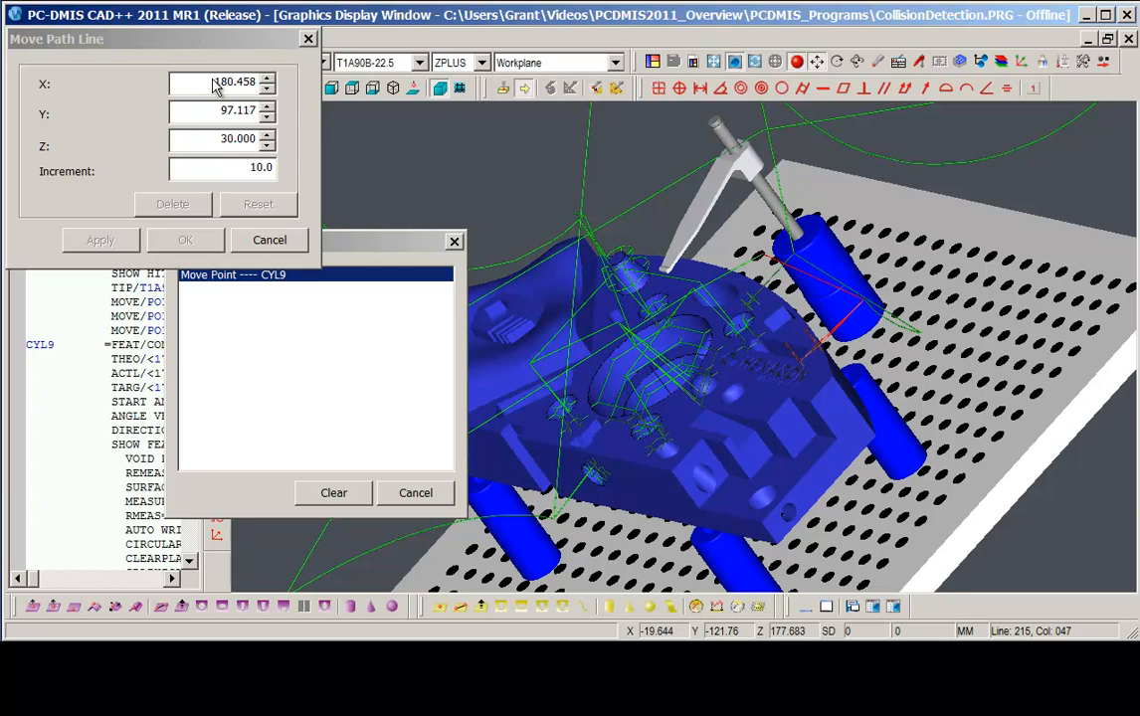
click(267, 242)
Clear the collision list and close it.
click(331, 495)
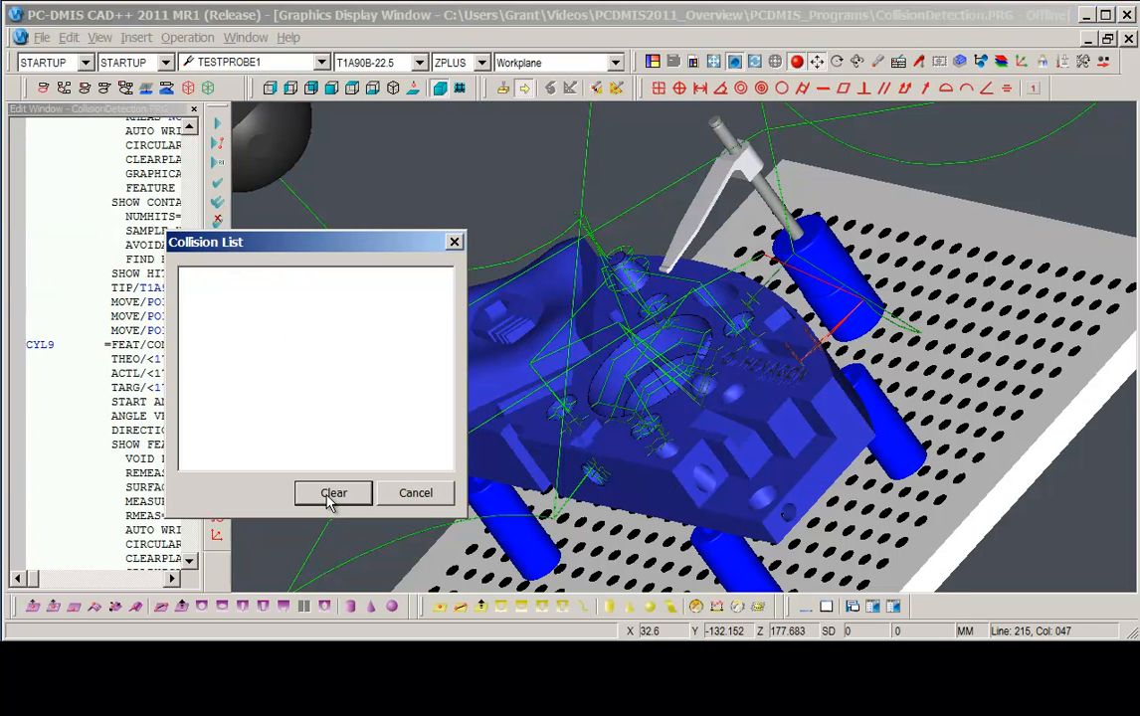
click(418, 498)
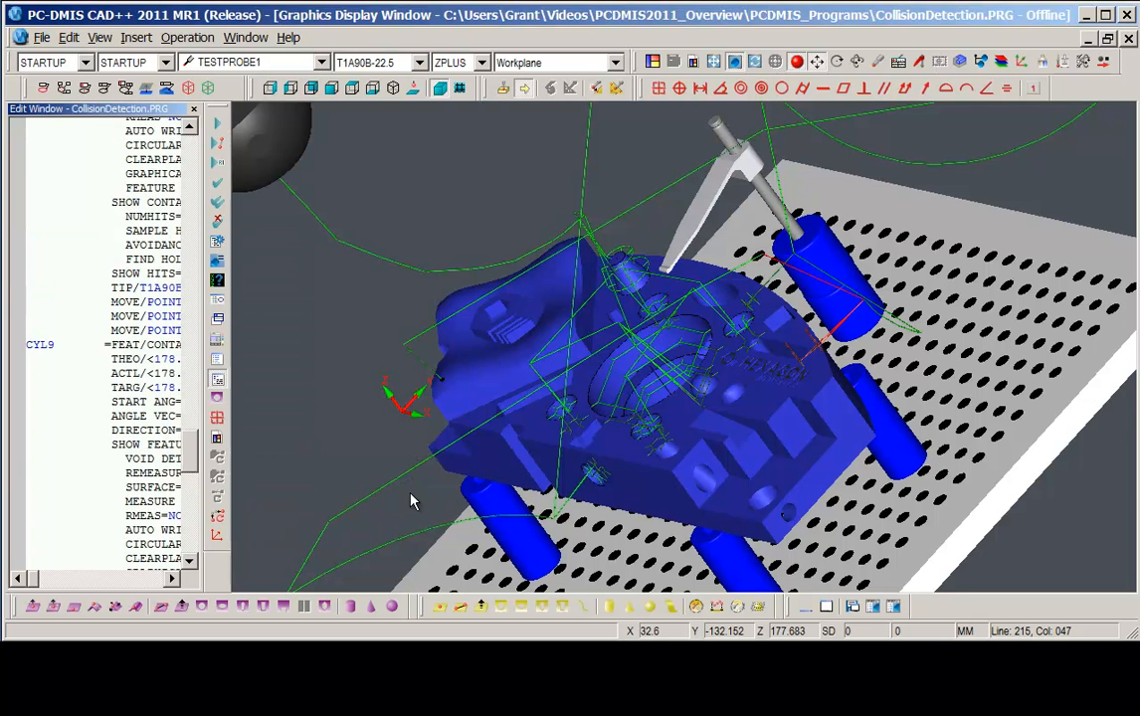
Set the animation speed to 17% in the setup options' Animation settings and apply.
middle_drag(863, 435, 900, 486)
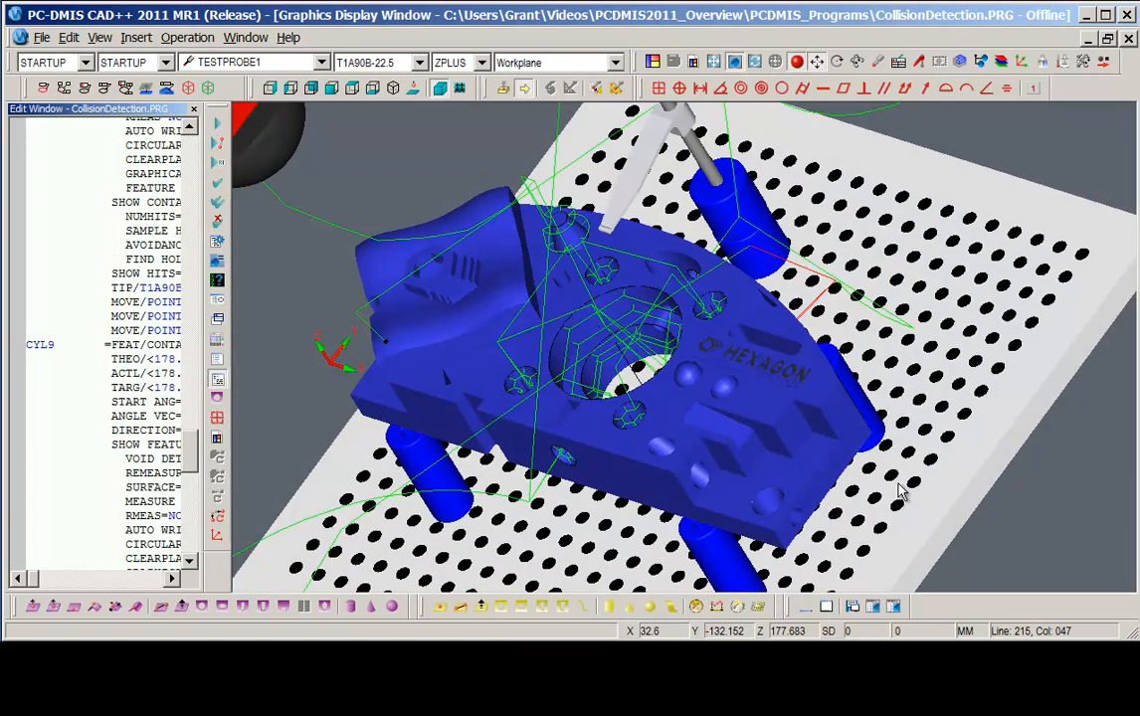
middle_drag(680, 338, 576, 424)
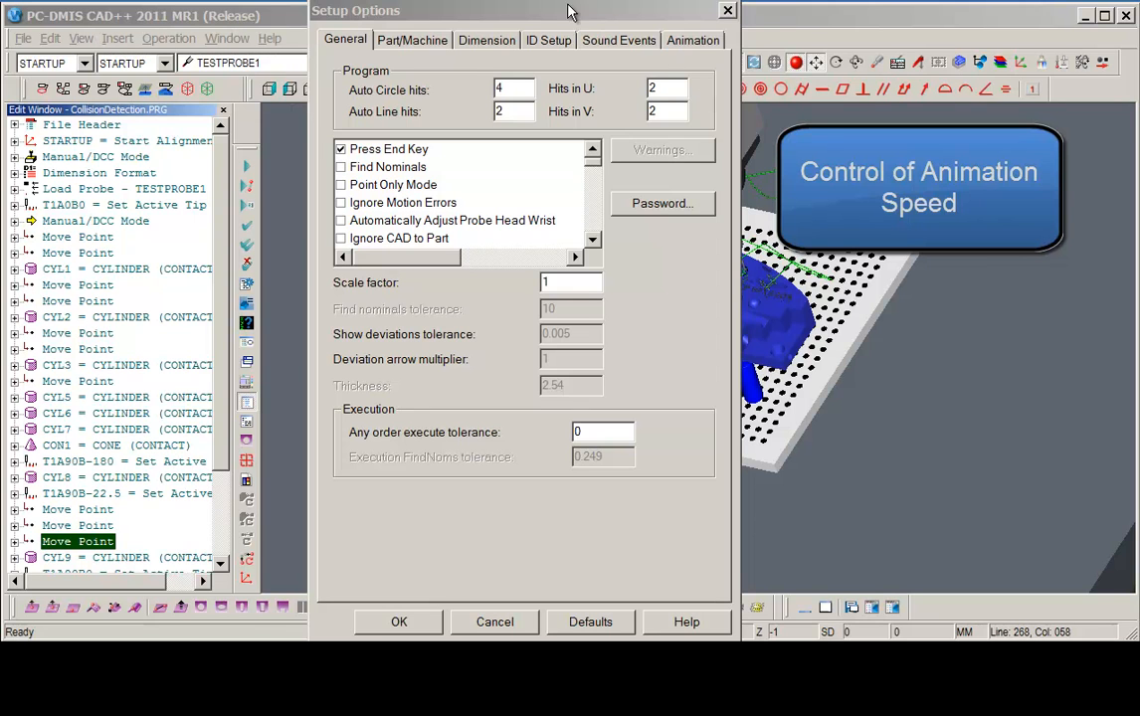
click(509, 10)
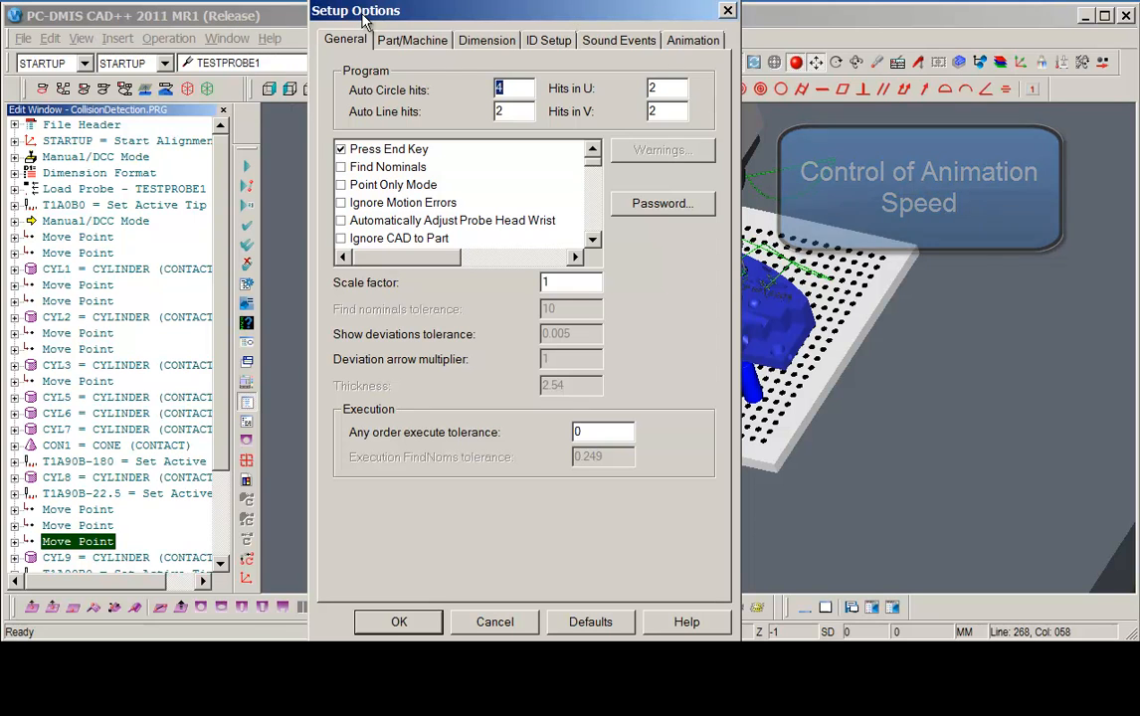
click(694, 42)
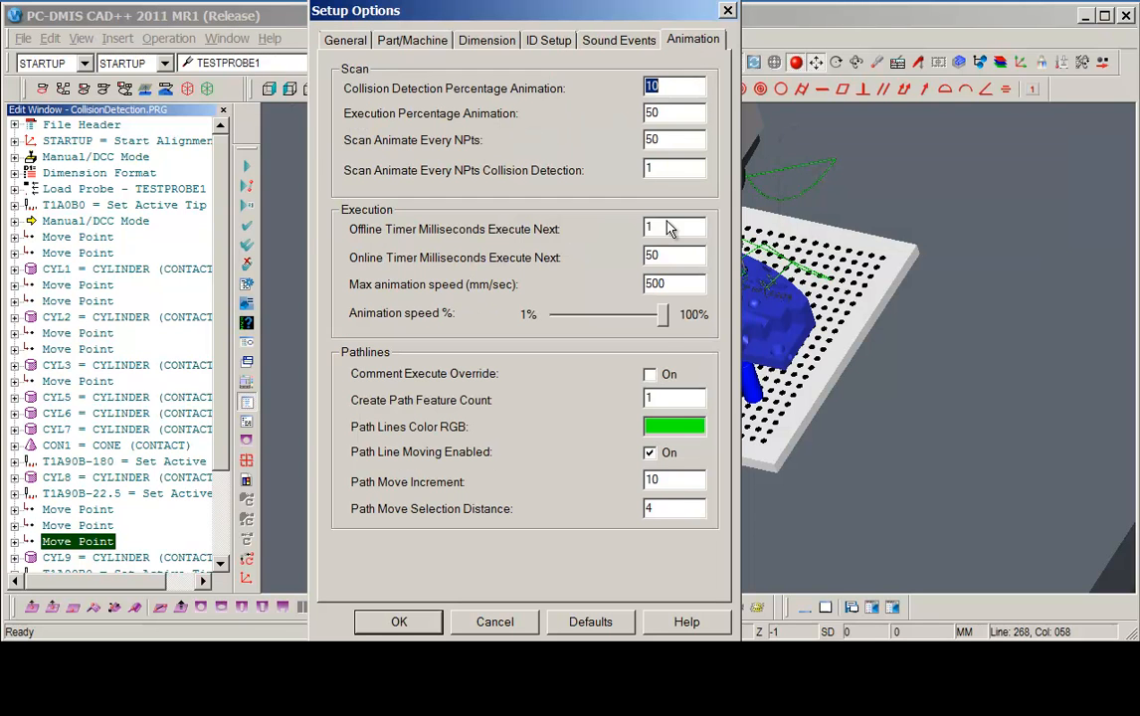
drag(664, 323, 574, 340)
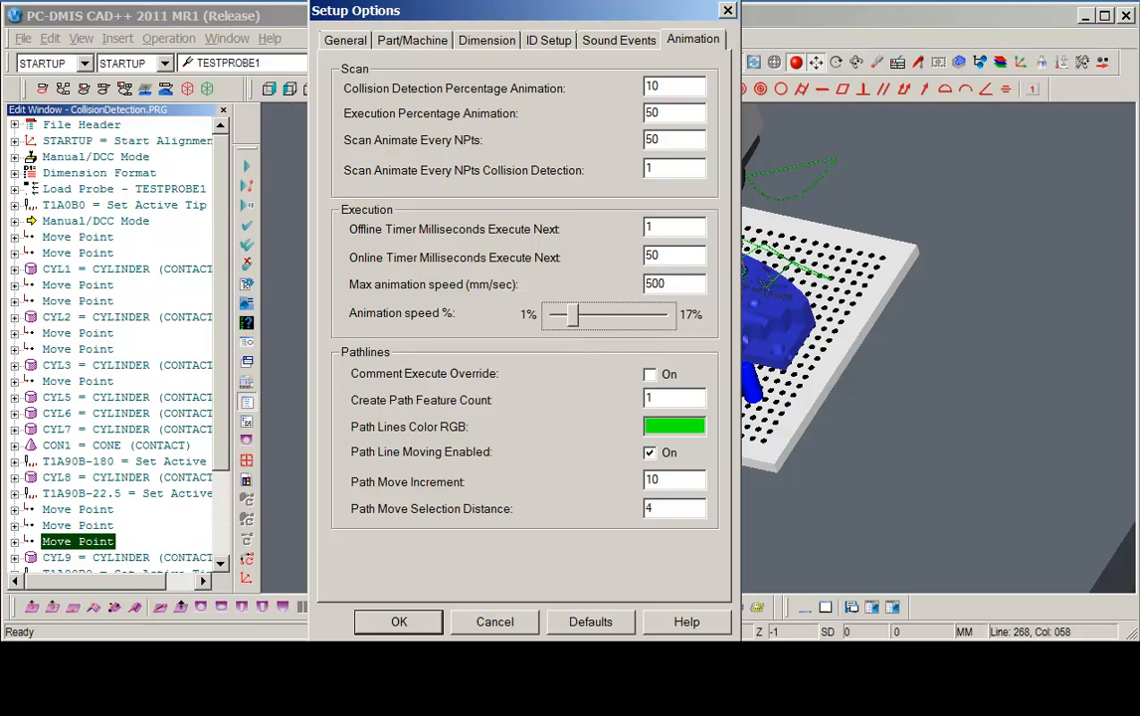
click(401, 625)
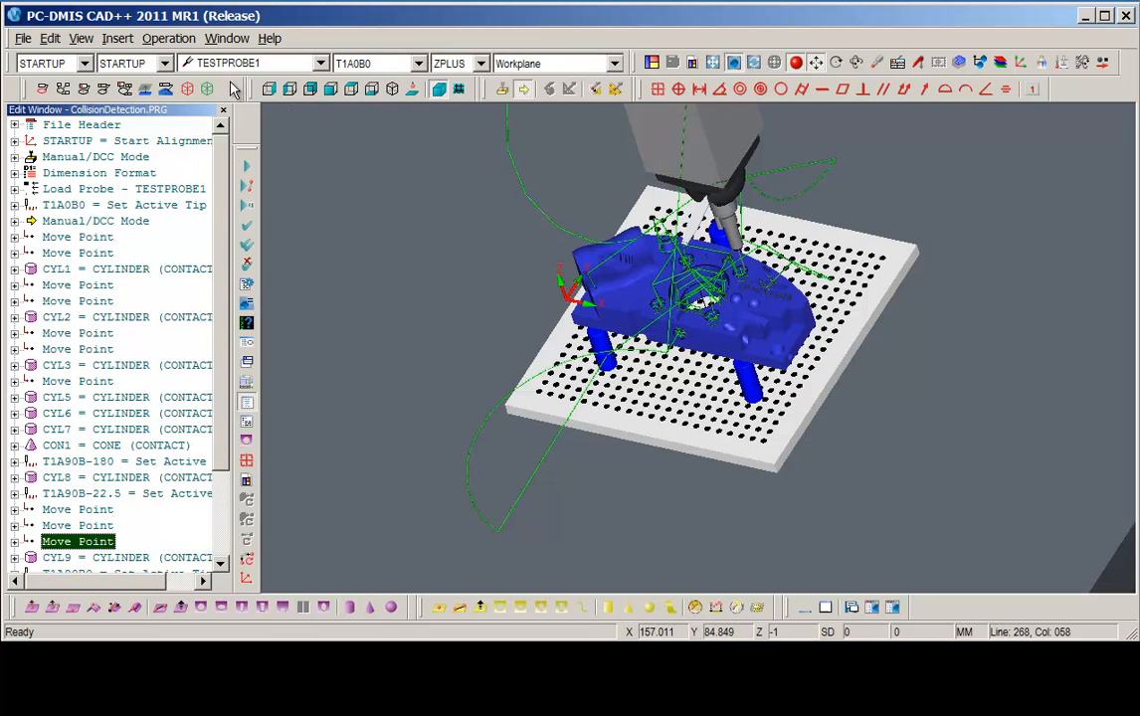
Run collision detection again and continue it to animate the probe path at the slower speed.
click(160, 38)
mouse_move(165, 62)
click(403, 361)
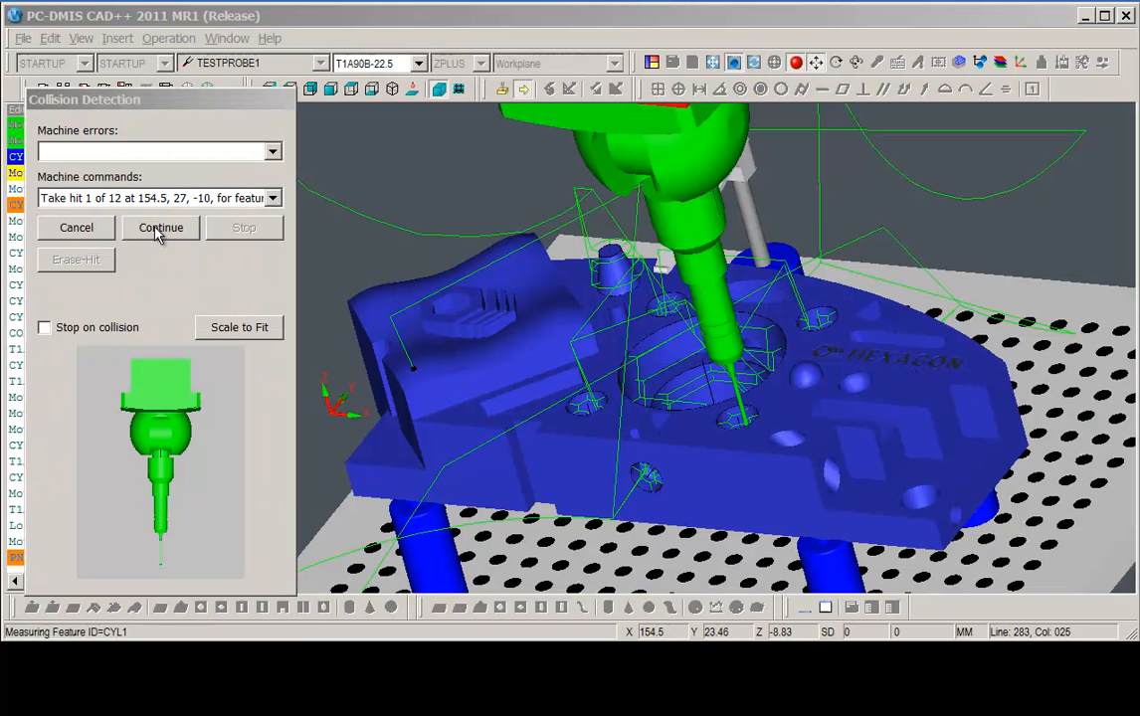
click(159, 227)
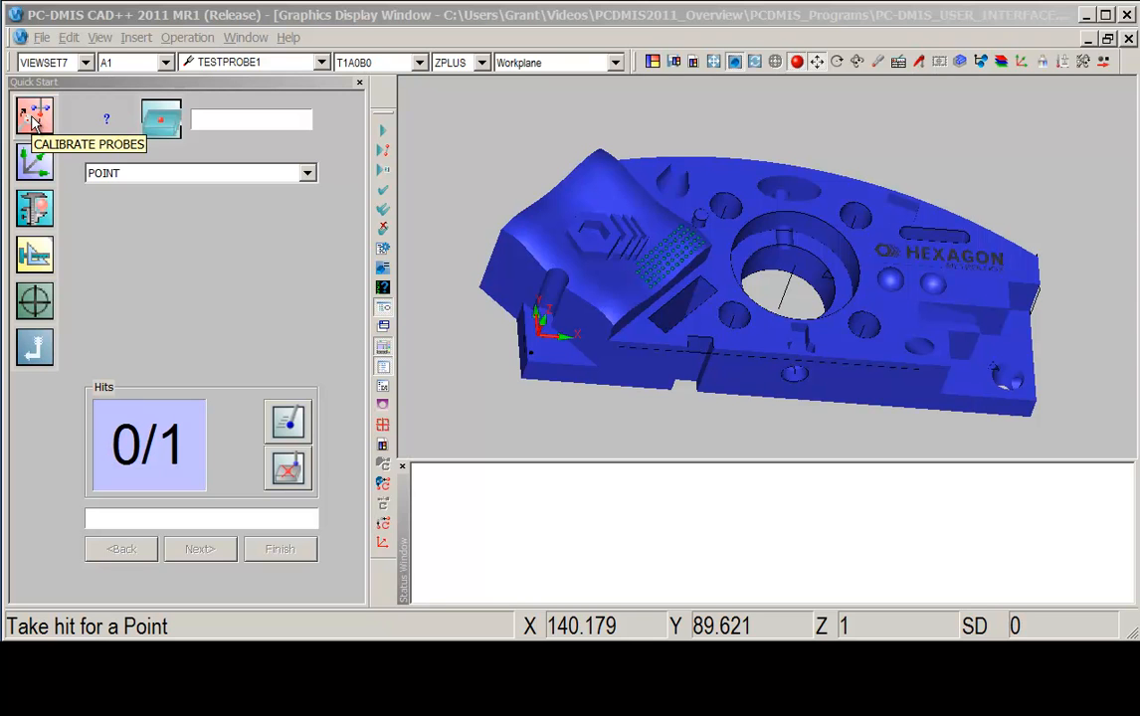
Browse the Quick Start panel's options and start a Plane/Line/Line alignment.
mouse_move(35, 169)
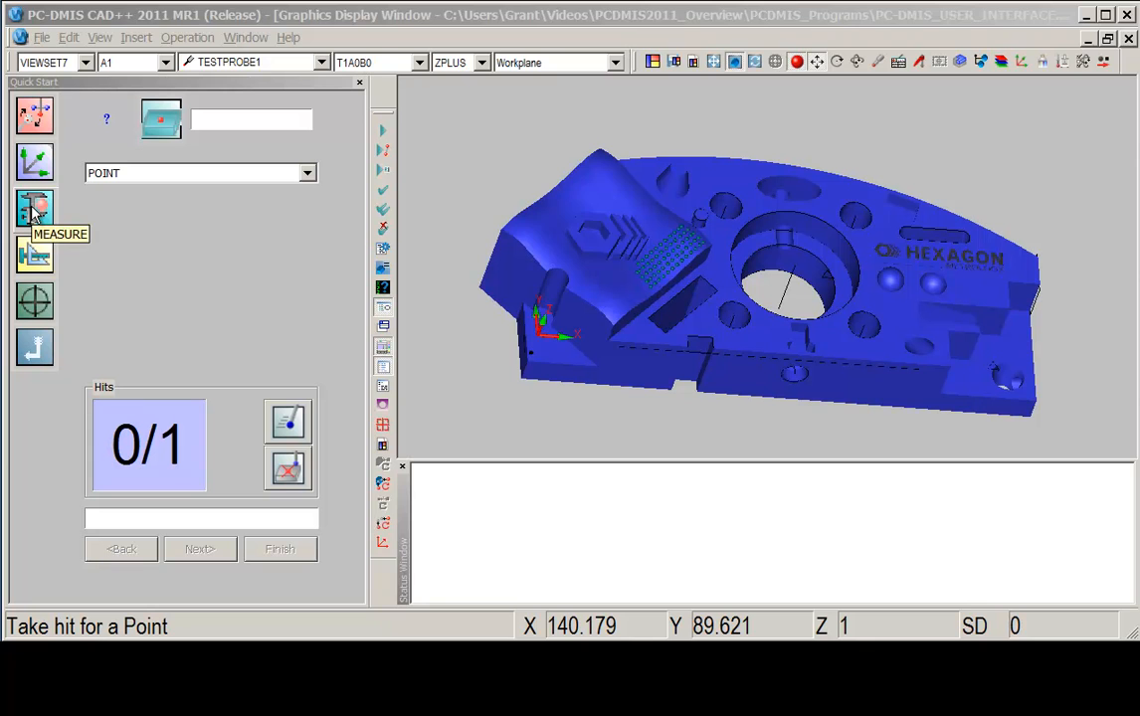
mouse_move(35, 209)
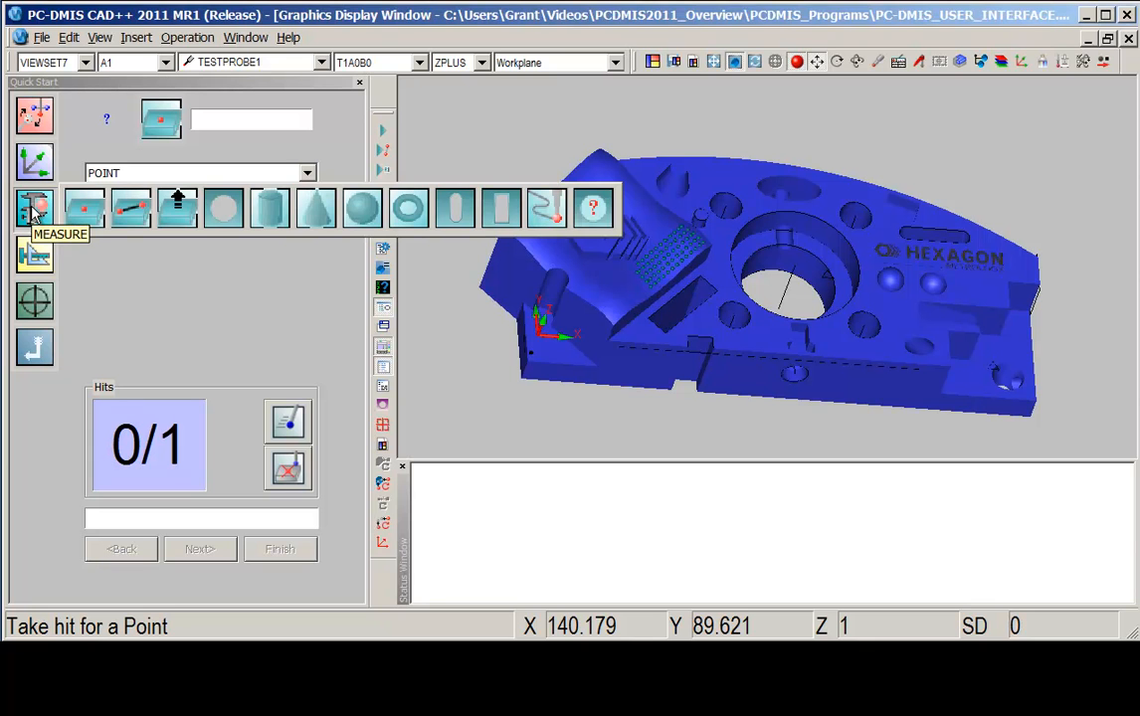
mouse_move(37, 257)
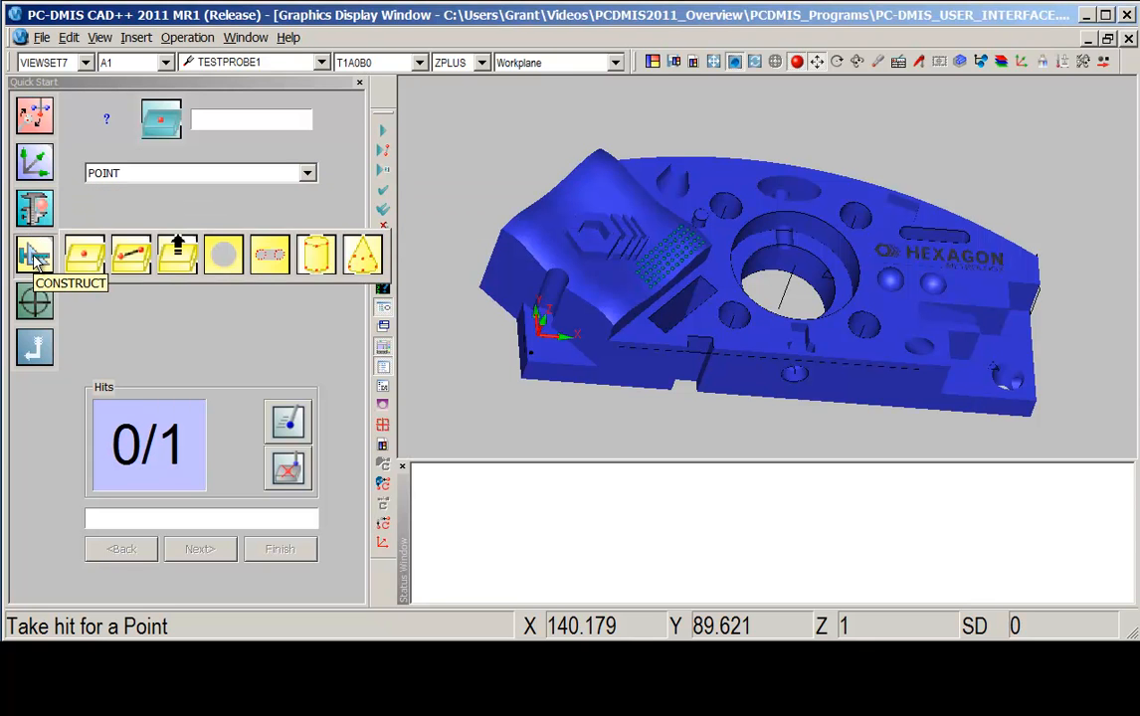
mouse_move(36, 308)
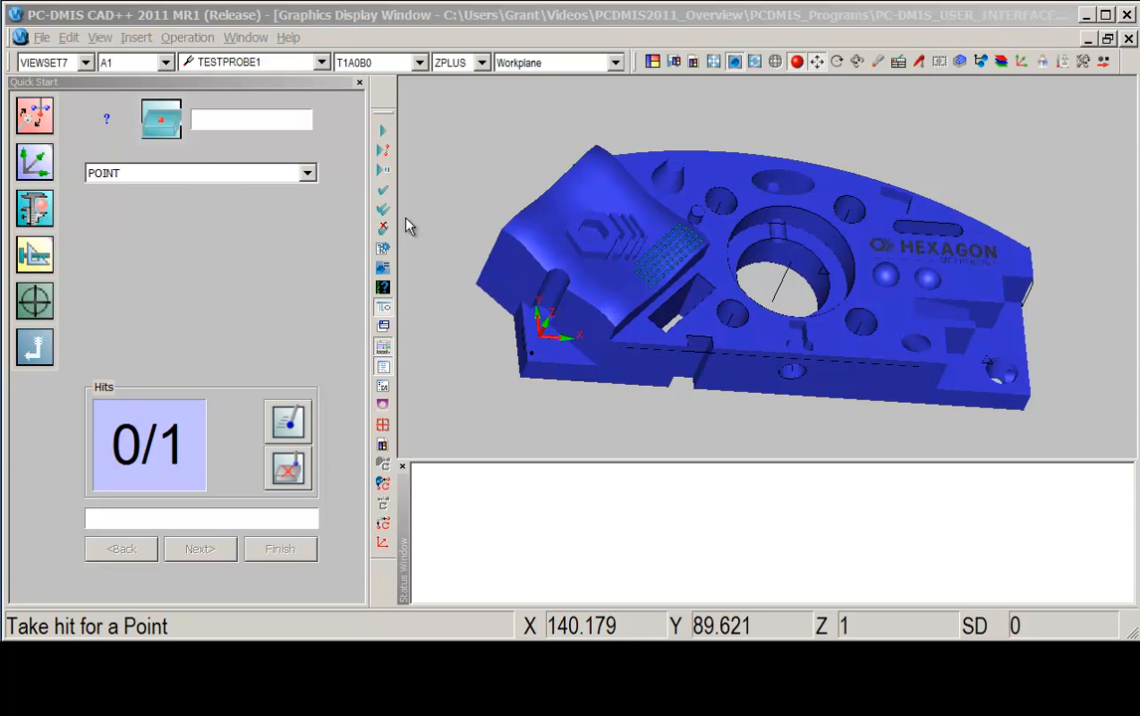
mouse_move(44, 169)
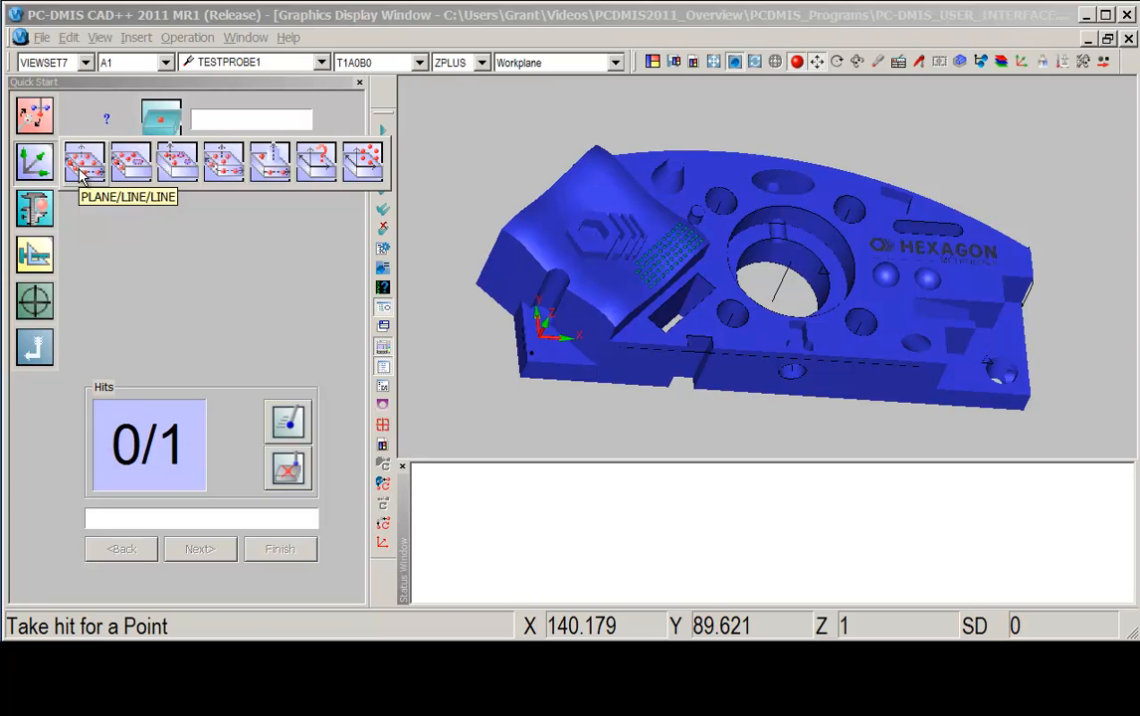
click(84, 165)
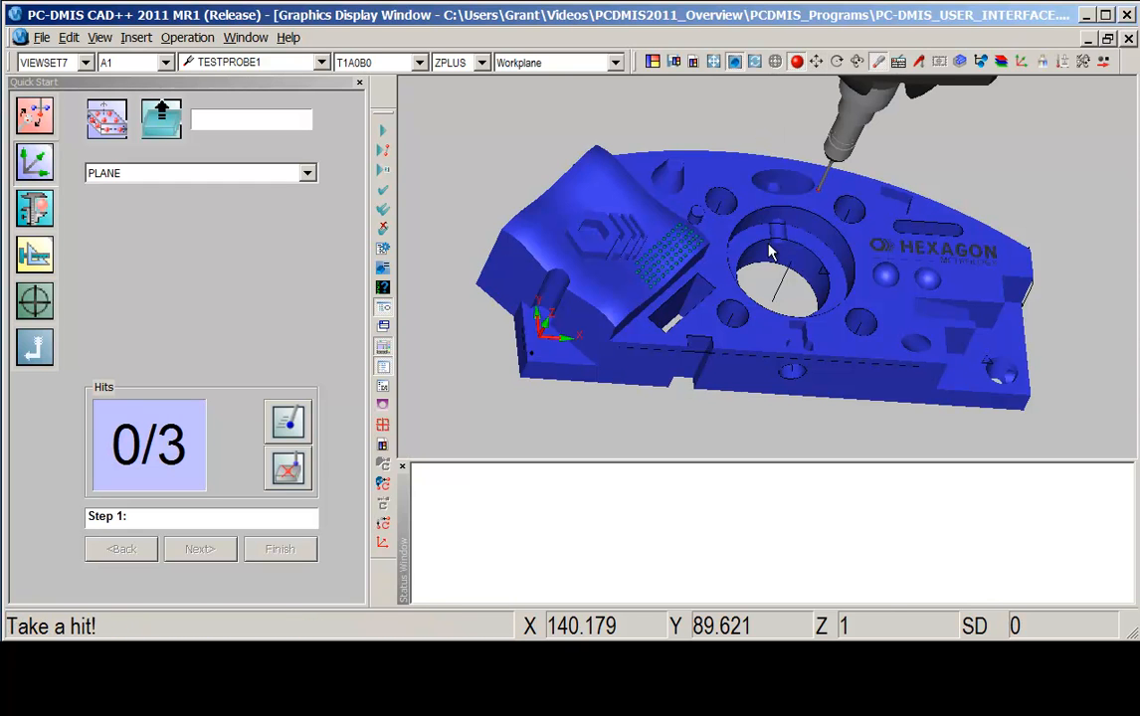
Take four hits on the part's top surface to measure the plane and advance to the line step.
click(709, 180)
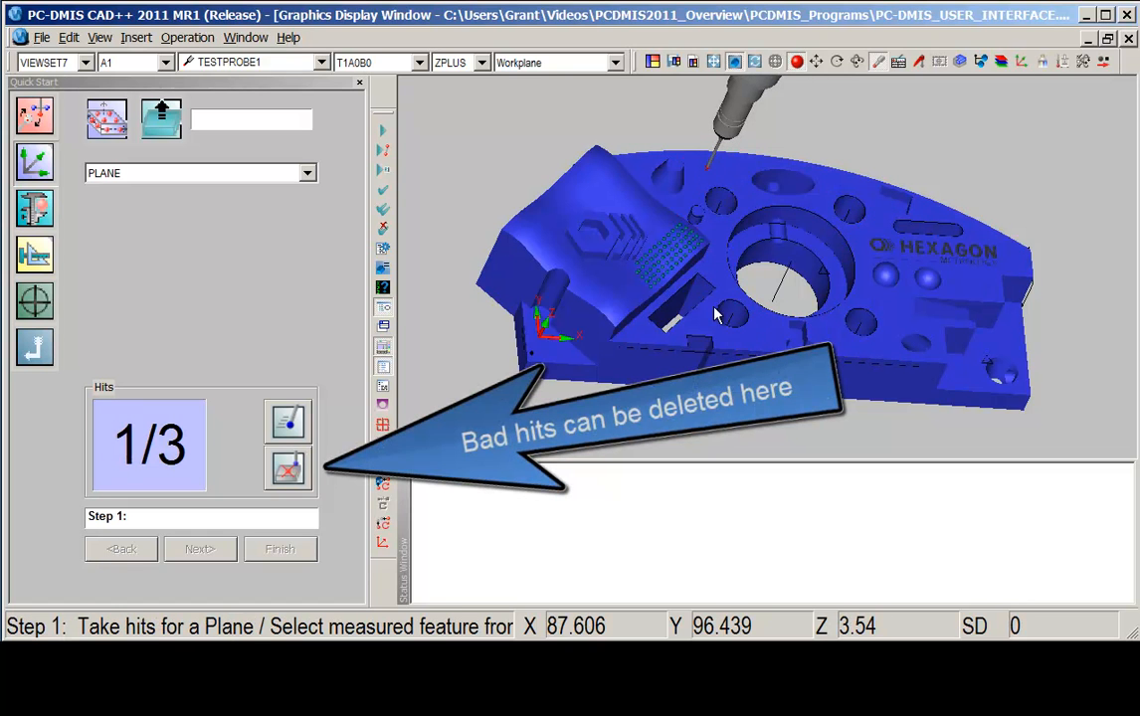
click(743, 343)
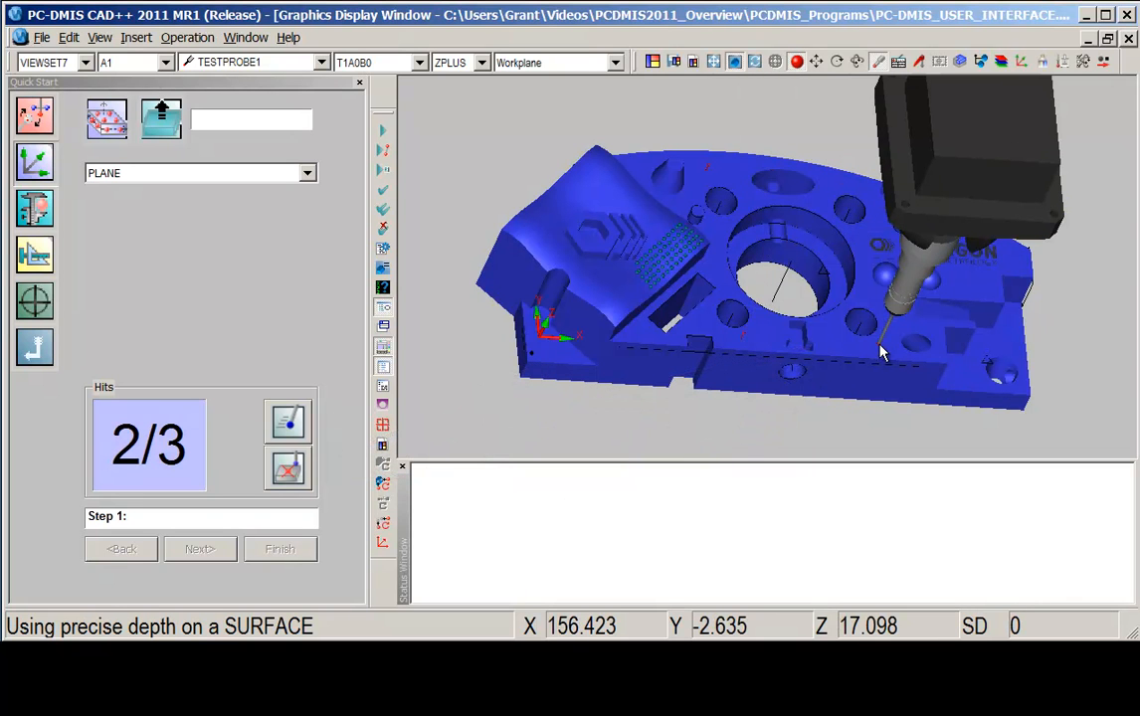
click(881, 348)
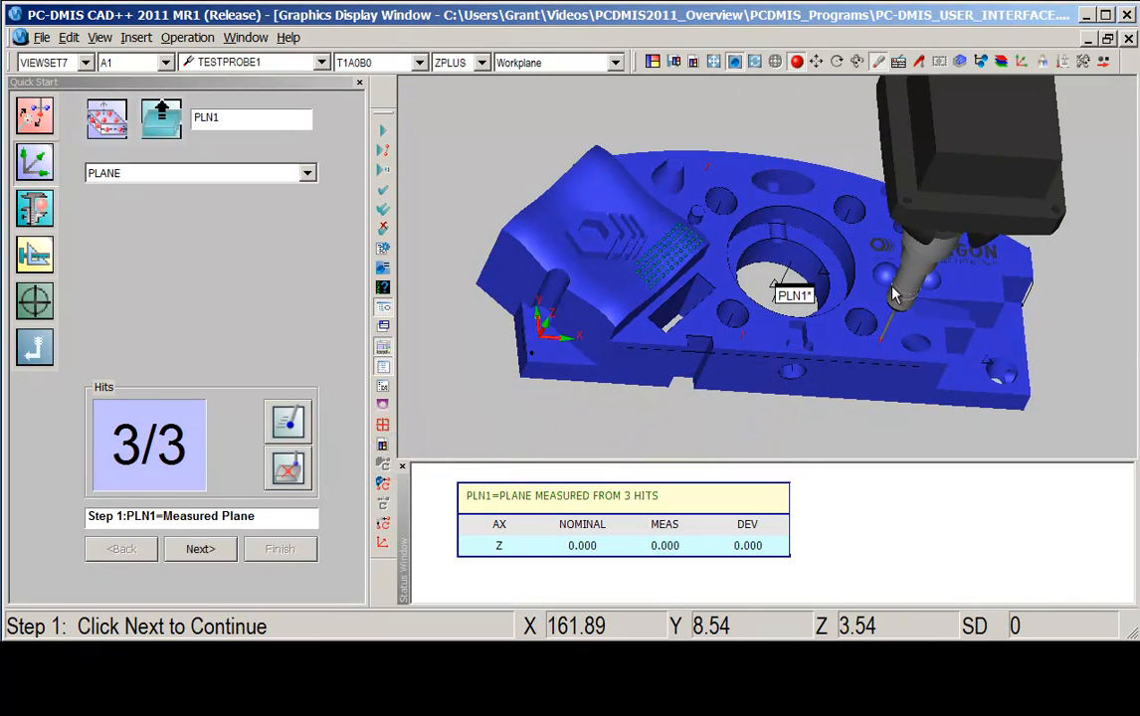
click(861, 195)
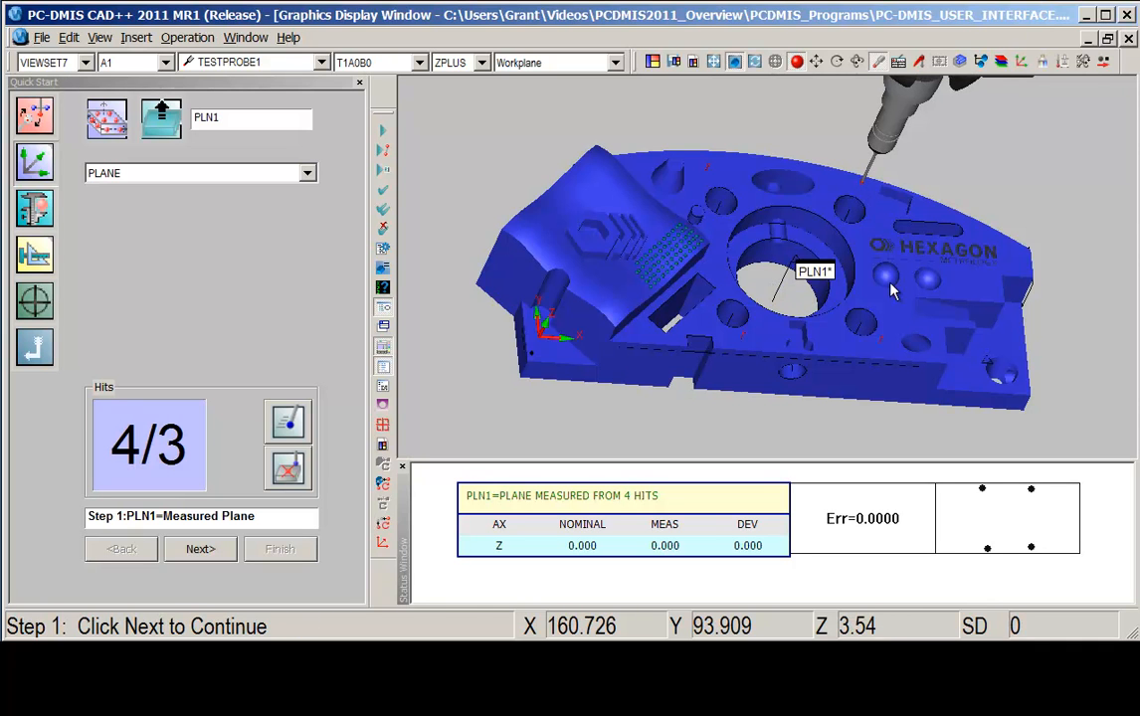
key(End)
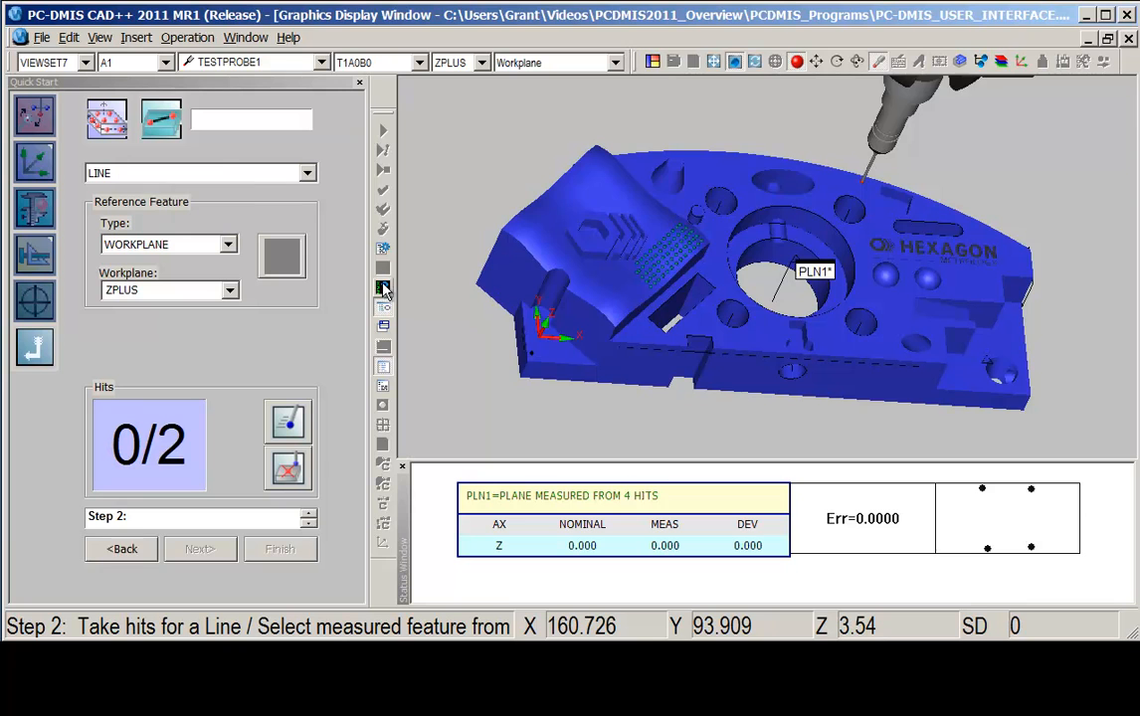
Take two hits along the part's front side face to measure the first line and advance.
click(628, 352)
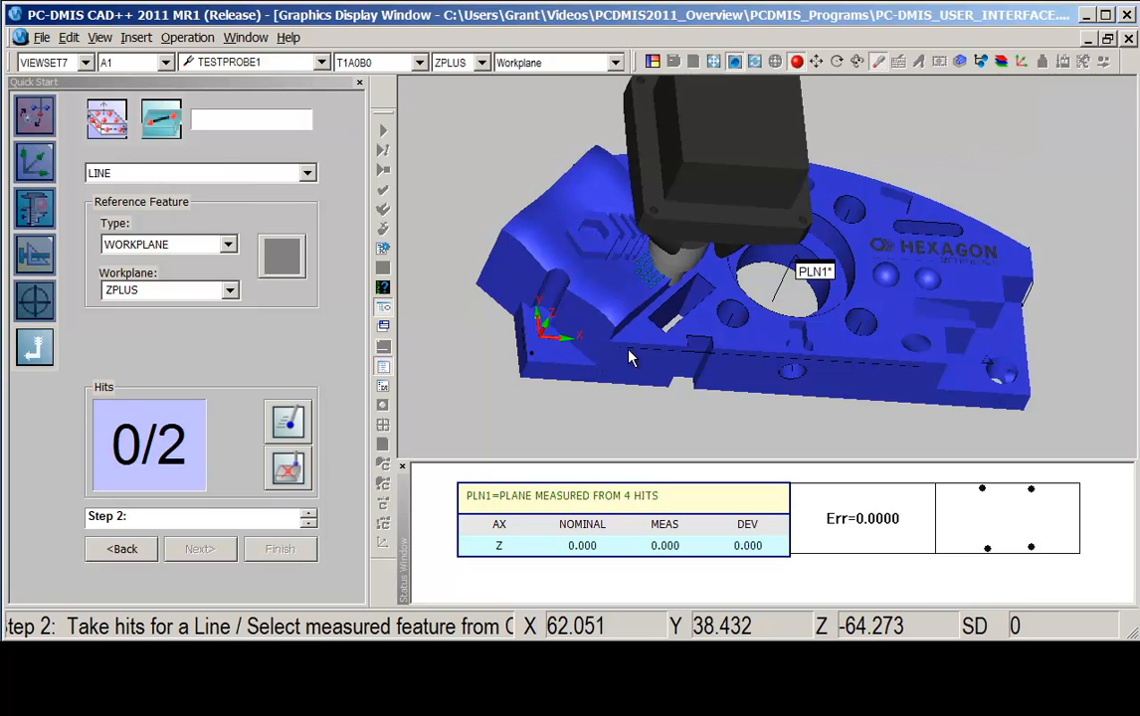
click(629, 359)
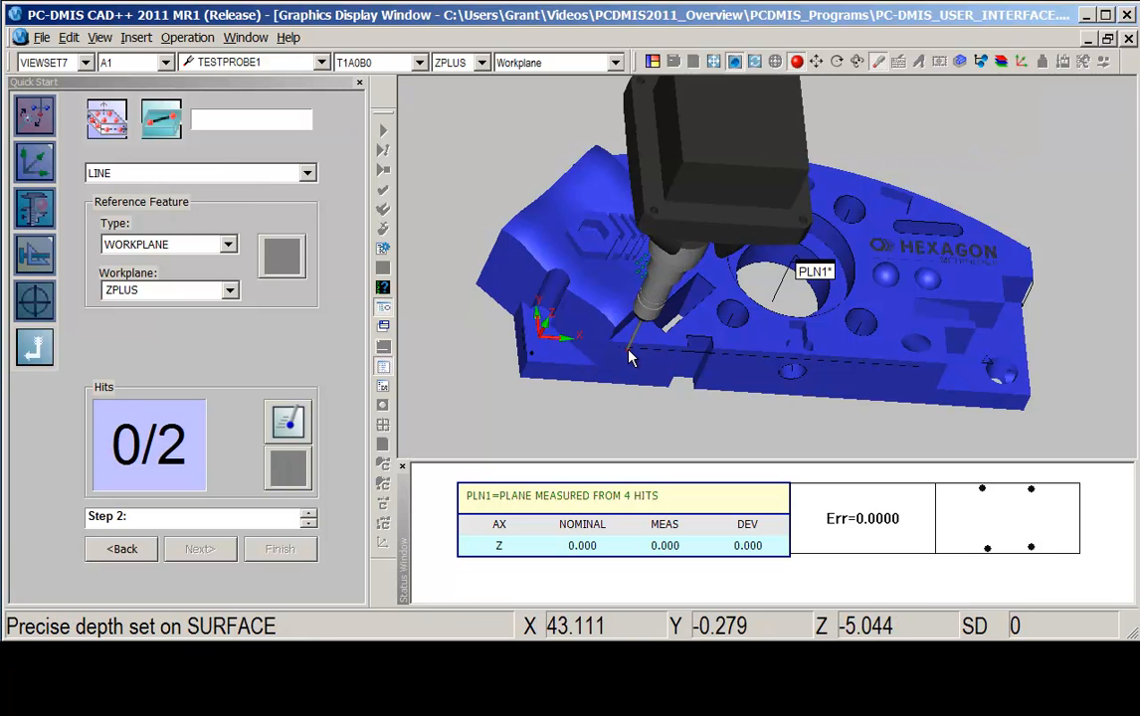
click(627, 354)
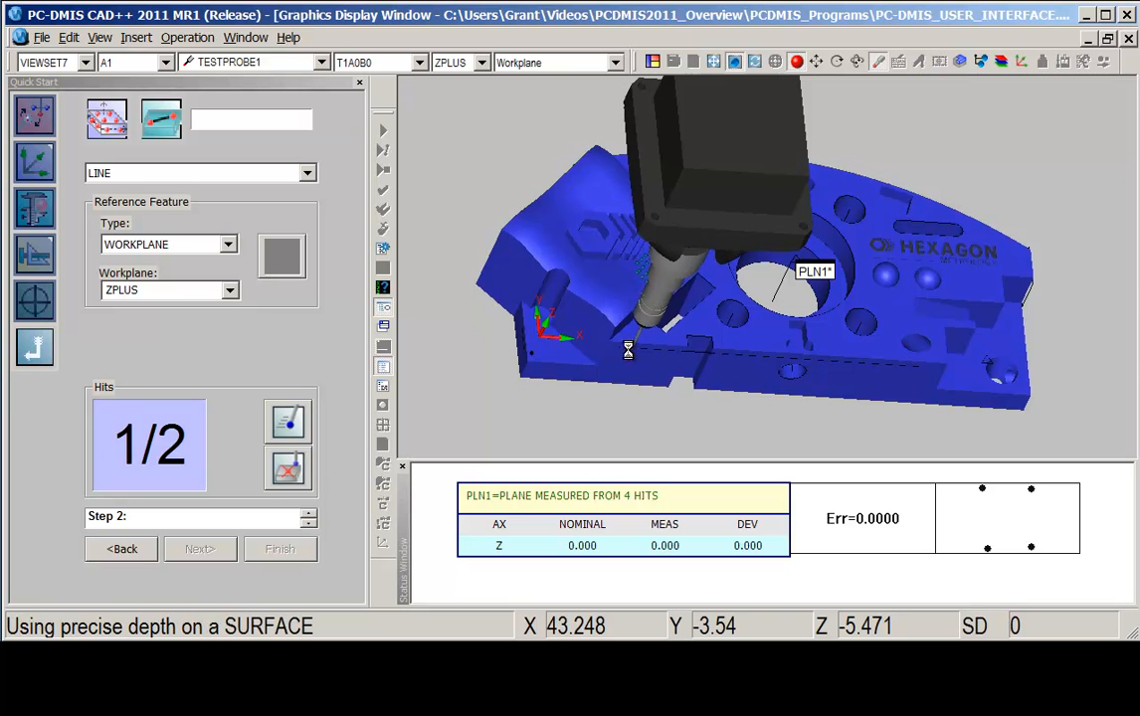
click(929, 378)
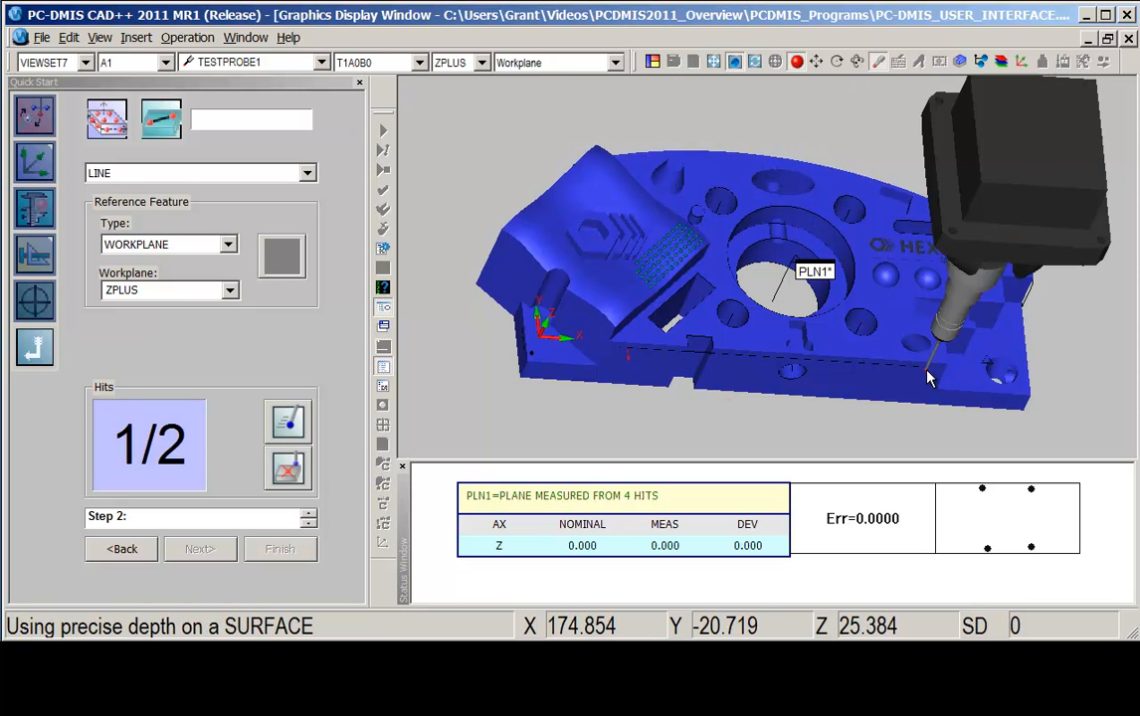
click(927, 373)
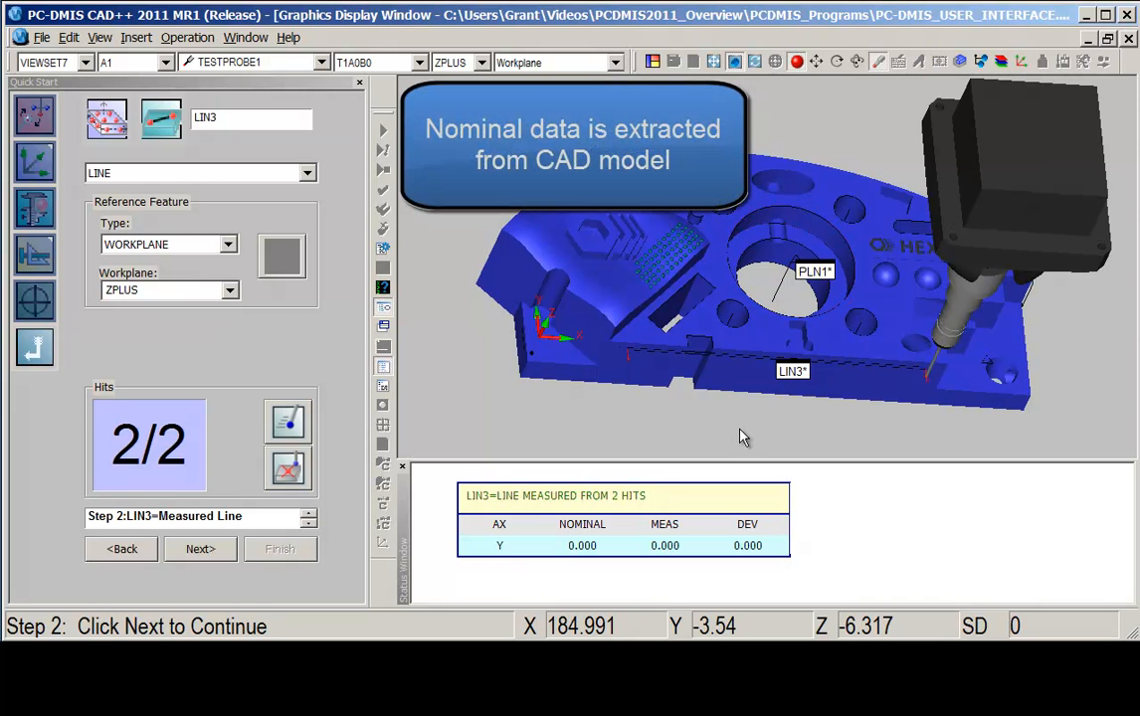
key(End)
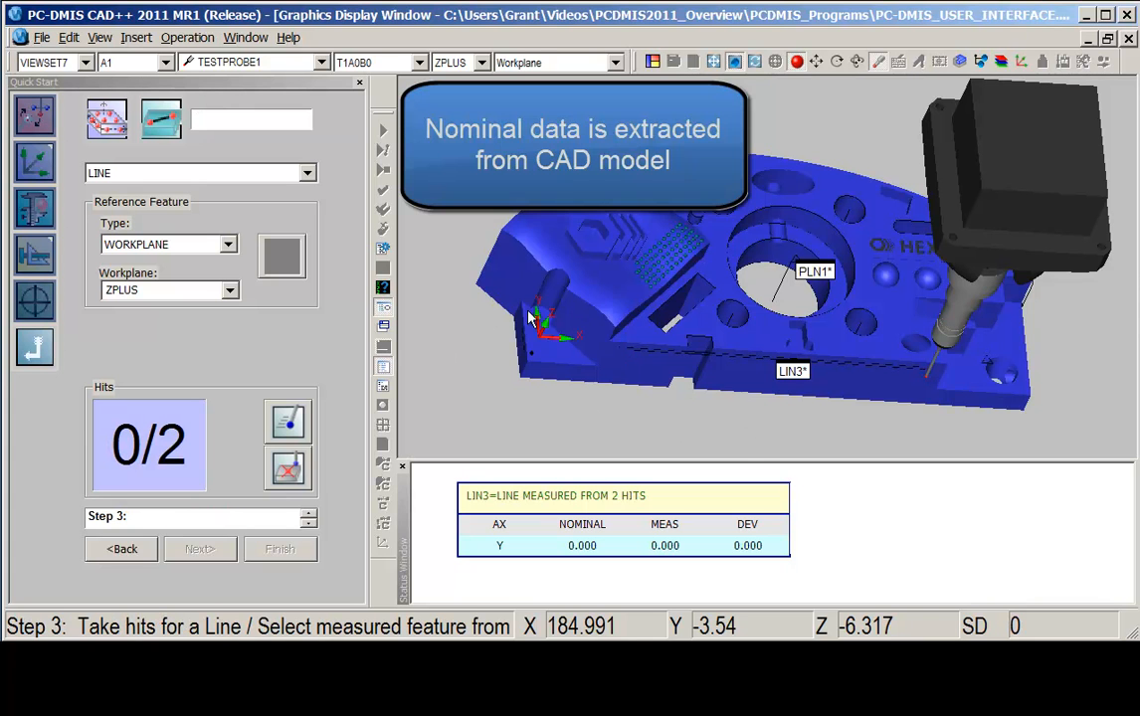
Take two hits on the part's left end face to measure the second line and complete the alignment.
middle_drag(598, 297, 708, 303)
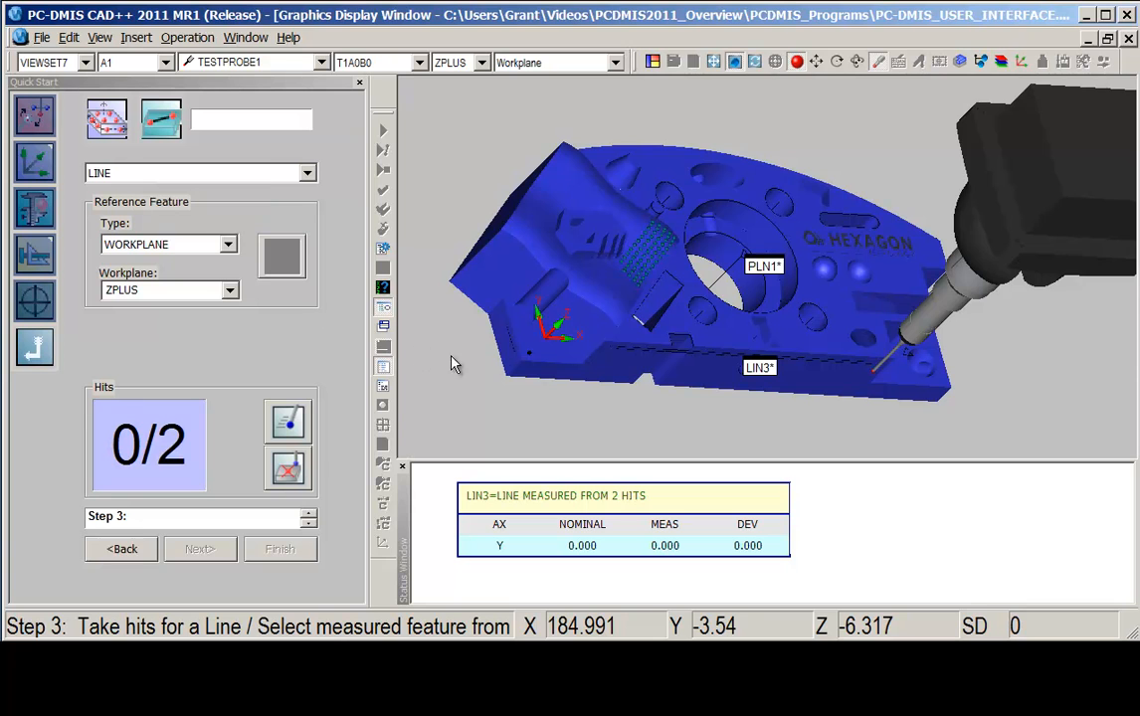
click(511, 355)
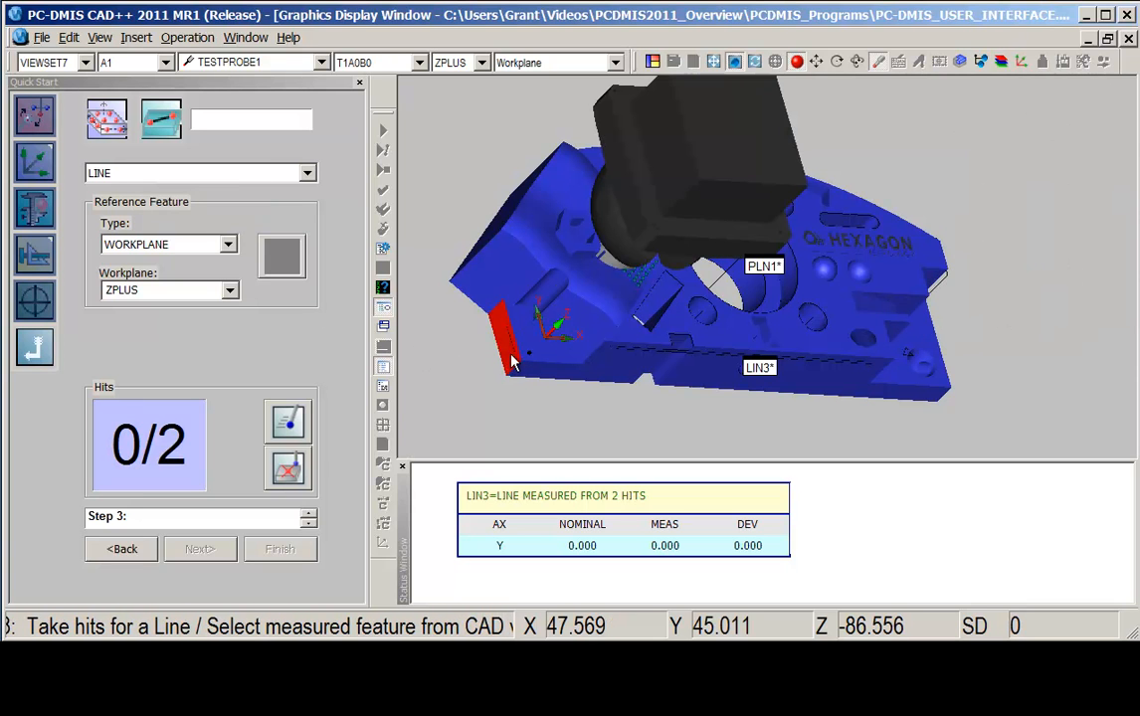
click(512, 361)
click(507, 353)
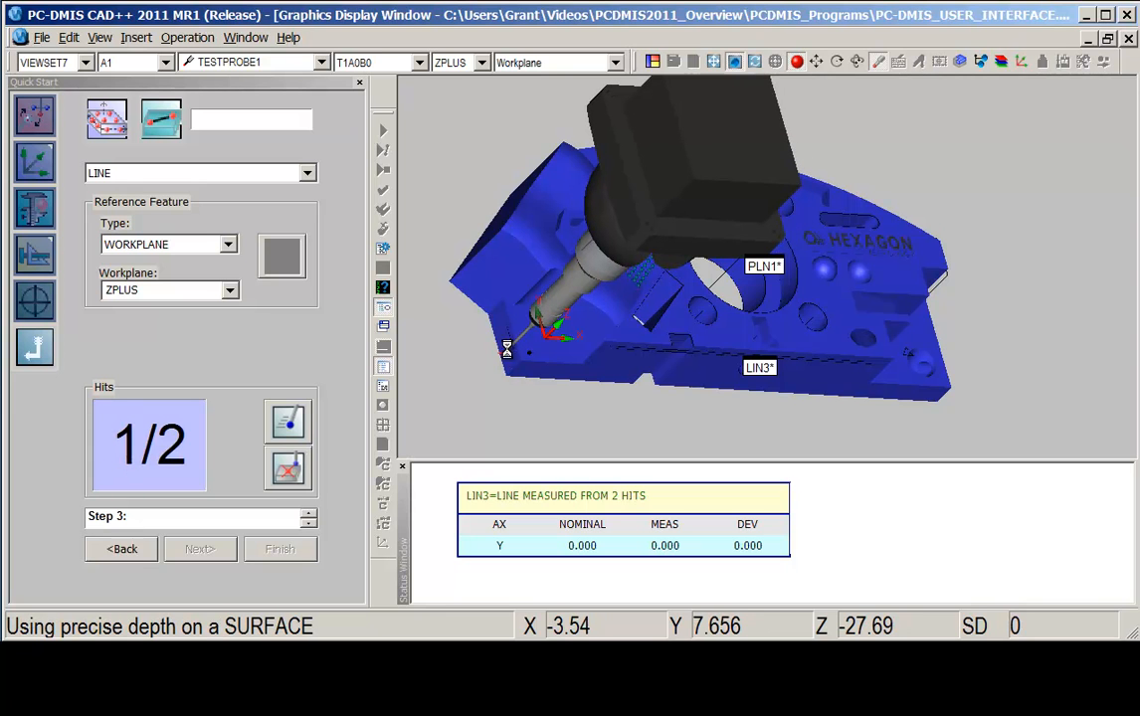
click(506, 339)
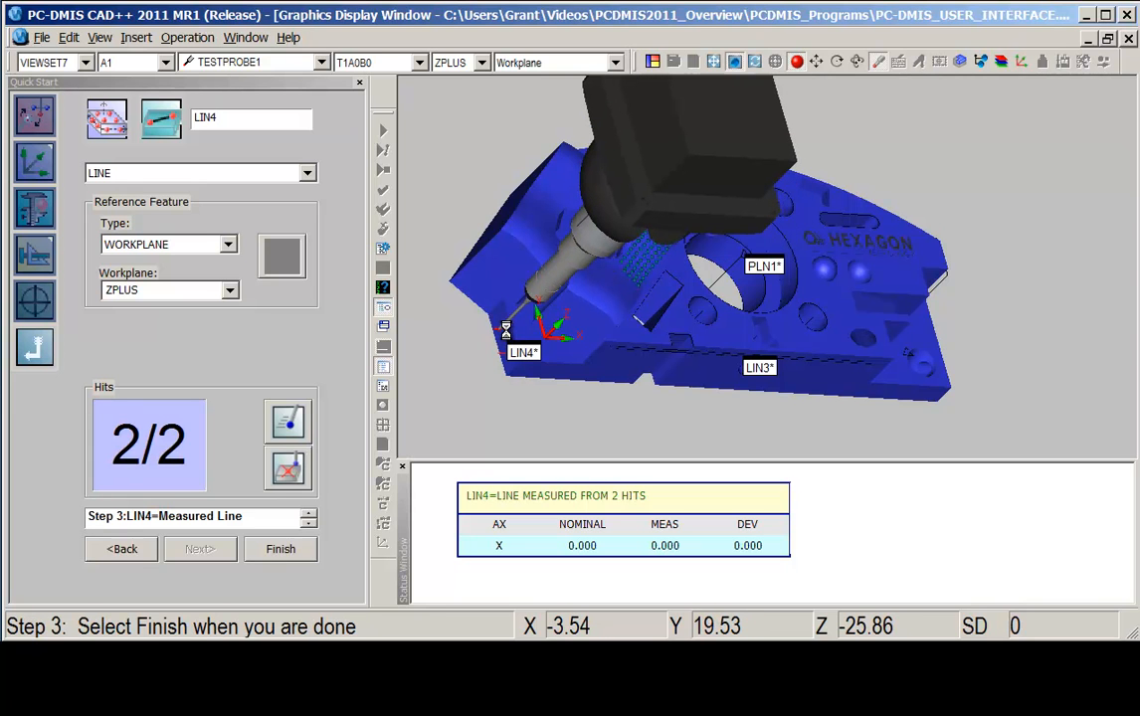
key(End)
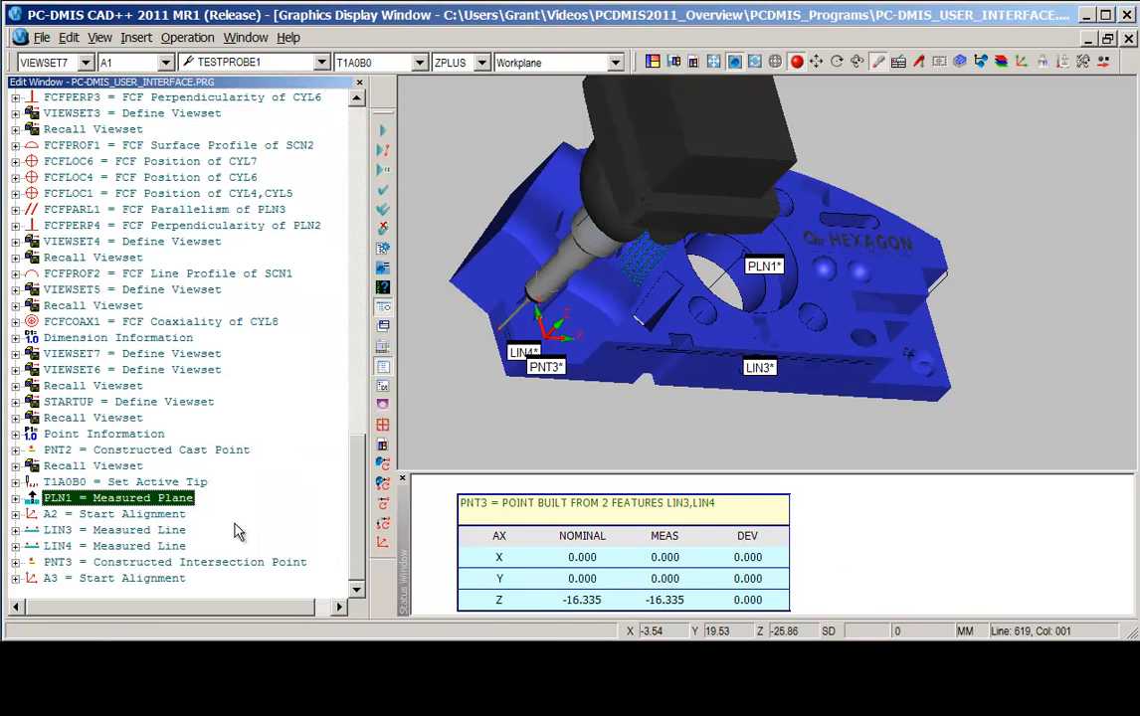
Review the alignment, line, and intersection point commands created in the edit window.
click(139, 515)
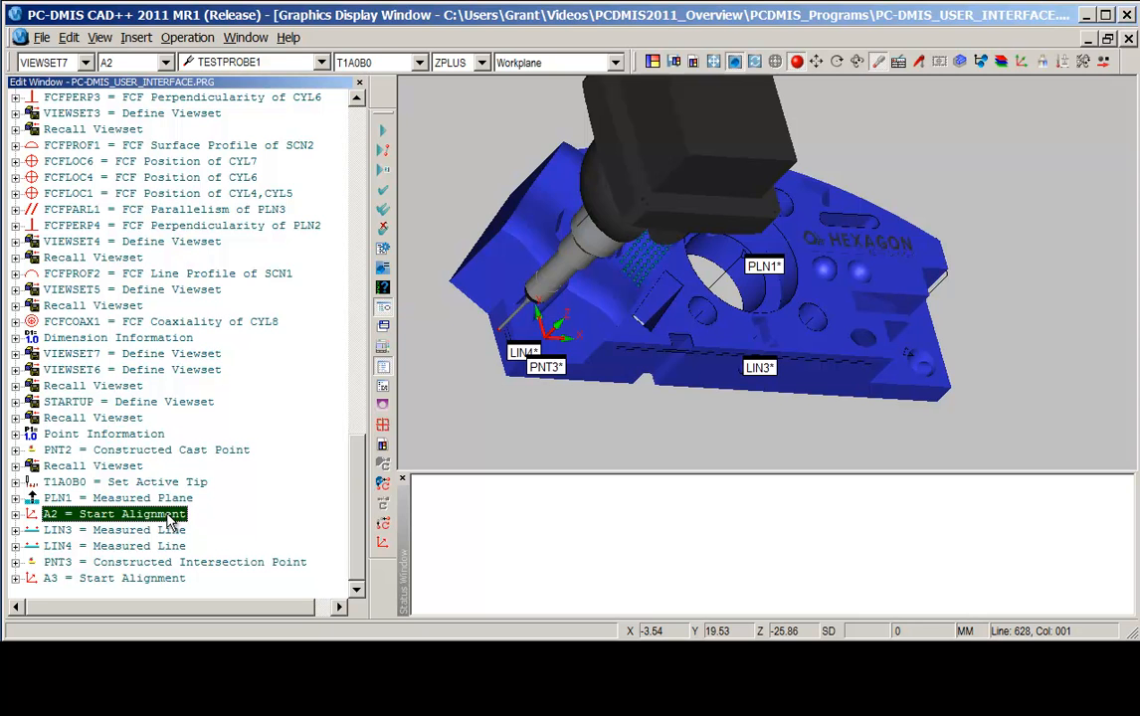
click(117, 532)
click(125, 547)
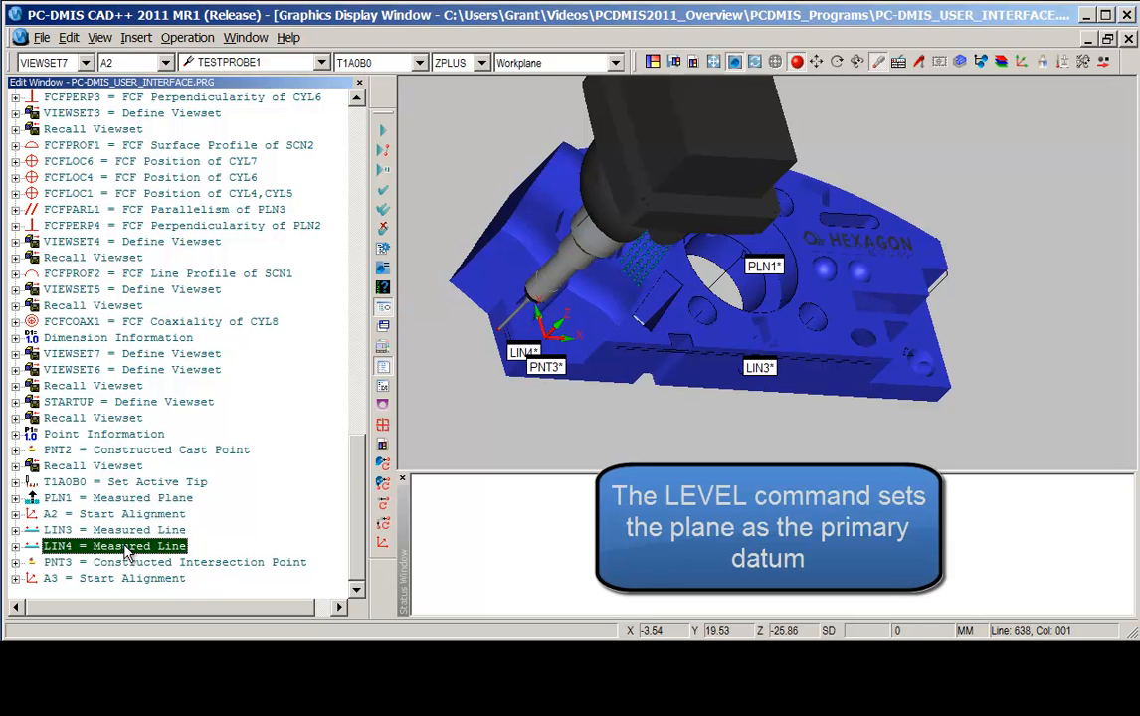
click(146, 566)
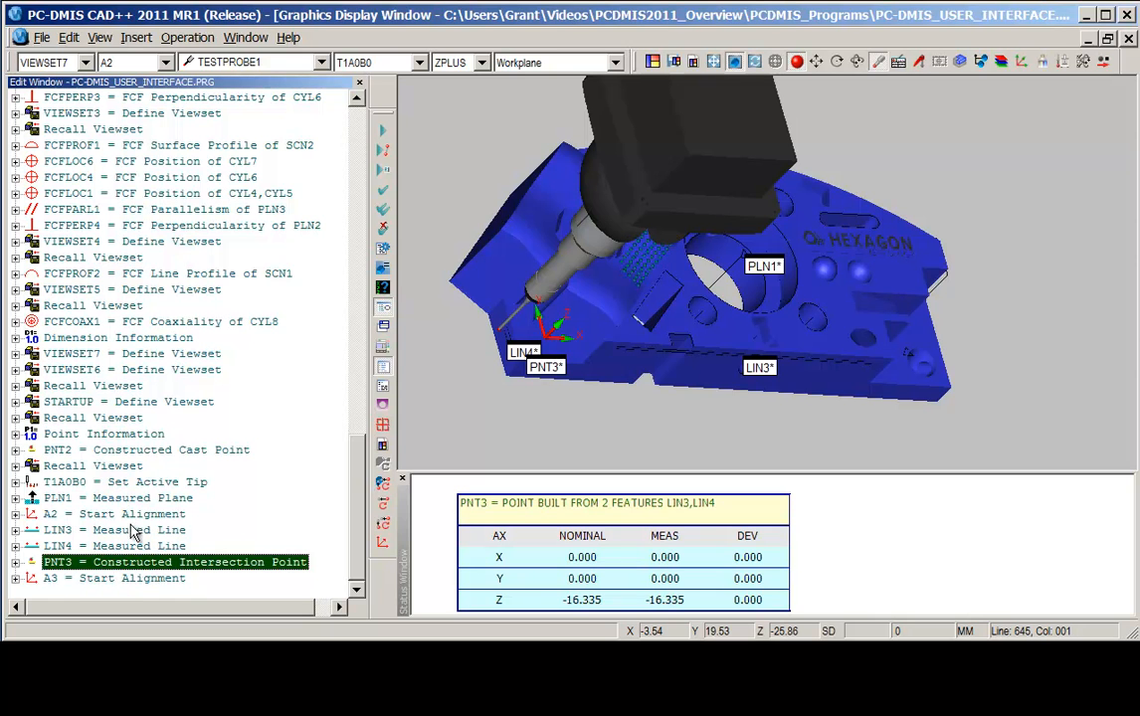
click(120, 578)
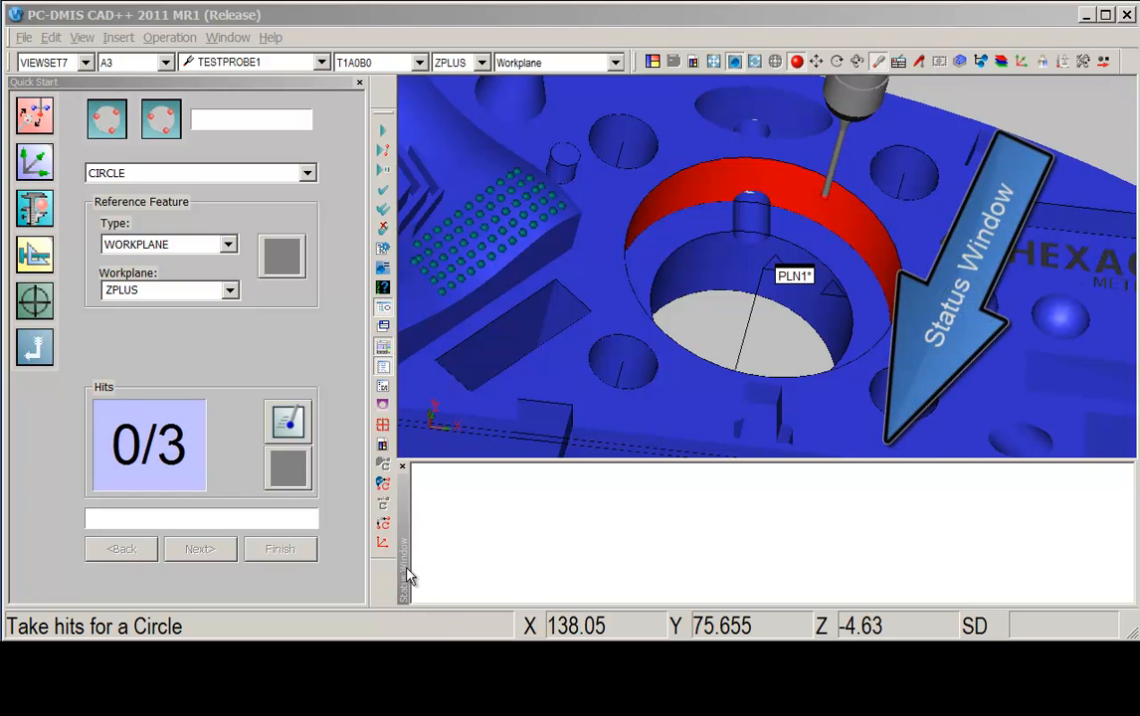
Show the large status window.
click(386, 313)
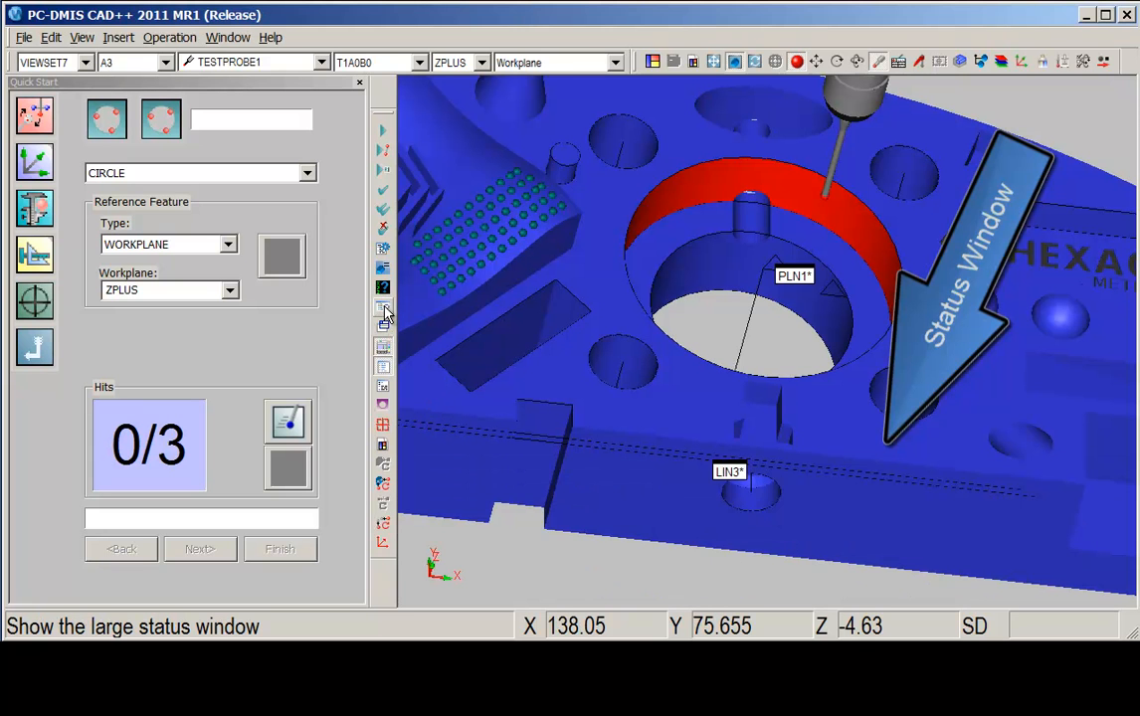
Dock the status window beneath the graphics display.
click(385, 313)
click(385, 313)
click(385, 314)
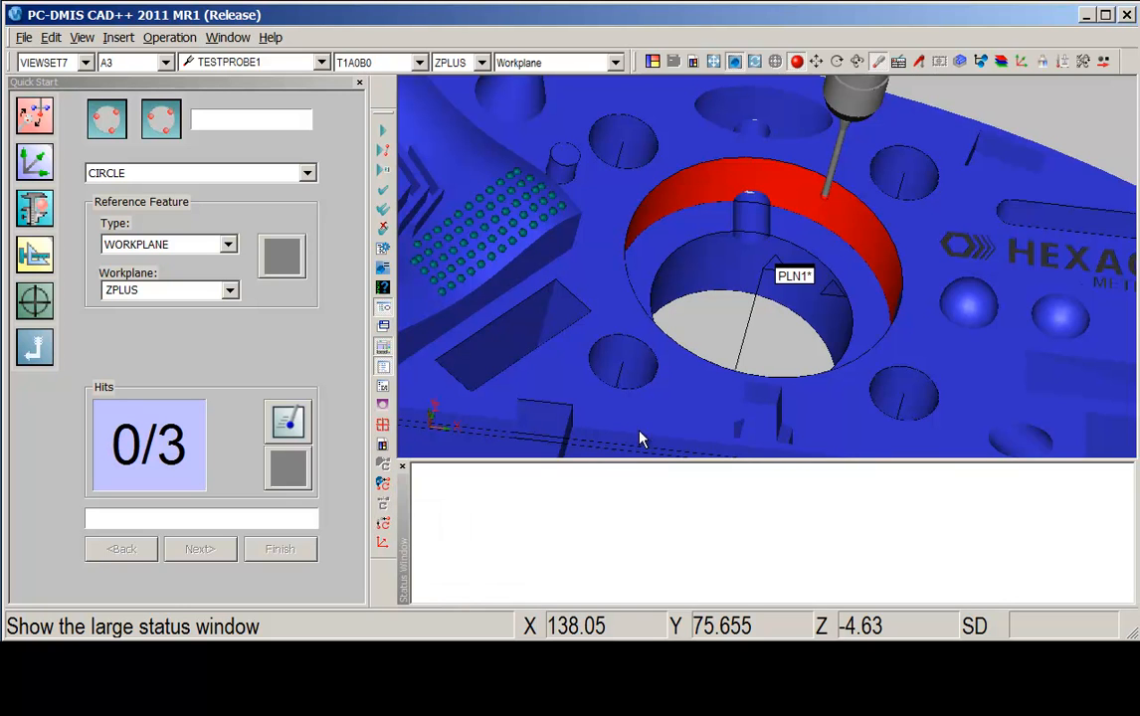
Take hits around the inner wall of the central bore to measure a circle with Quick Start.
click(843, 211)
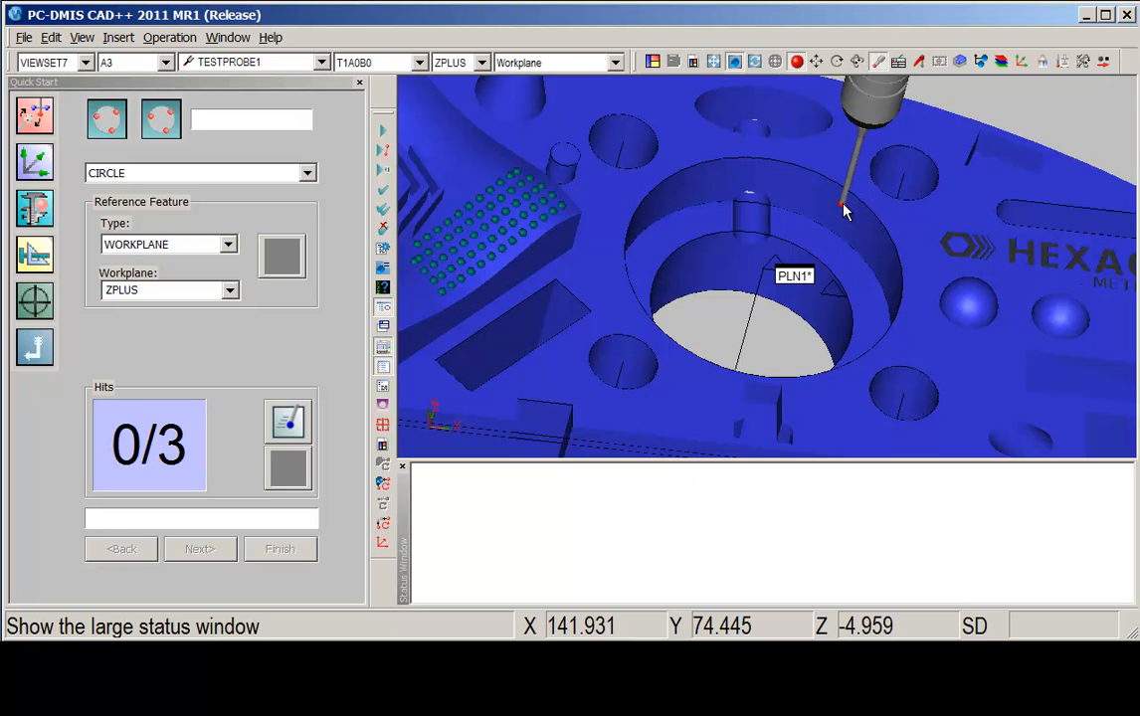
click(843, 211)
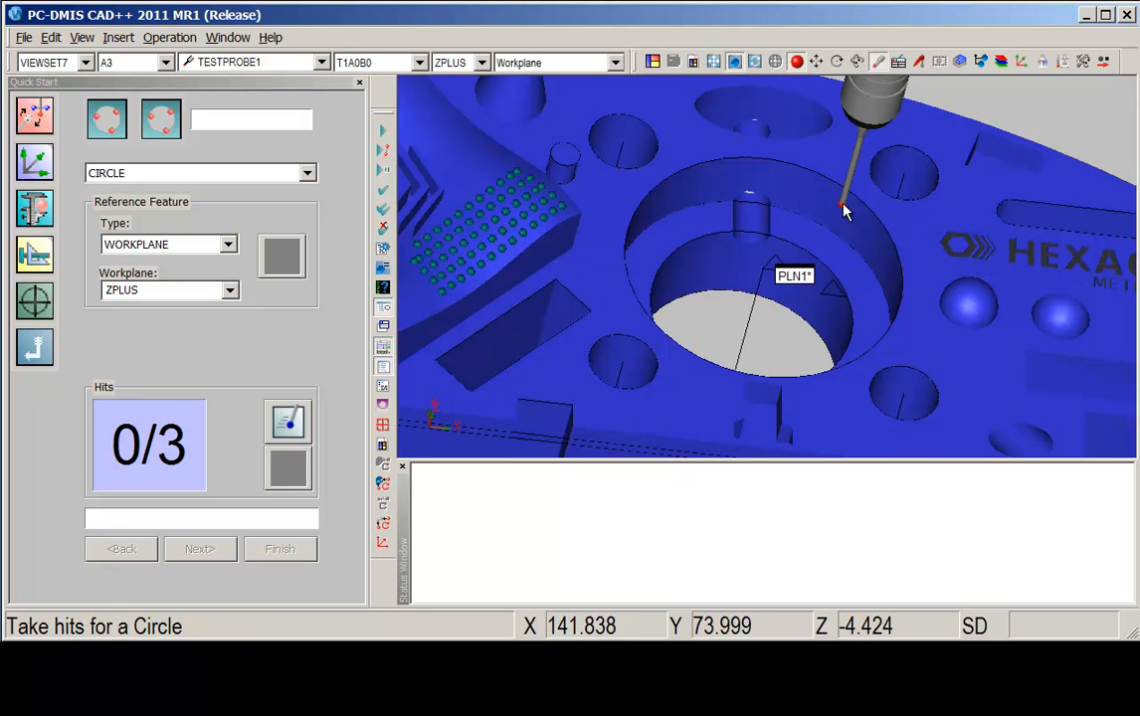
click(844, 211)
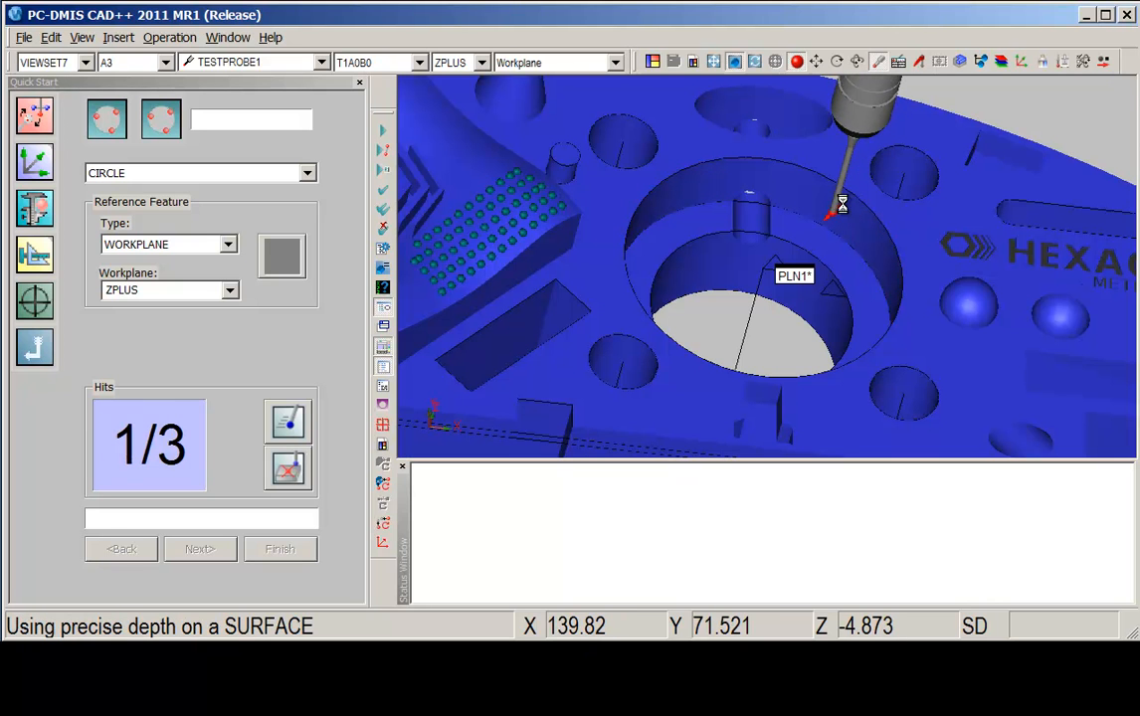
click(675, 196)
click(673, 190)
middle_drag(740, 174, 416, 292)
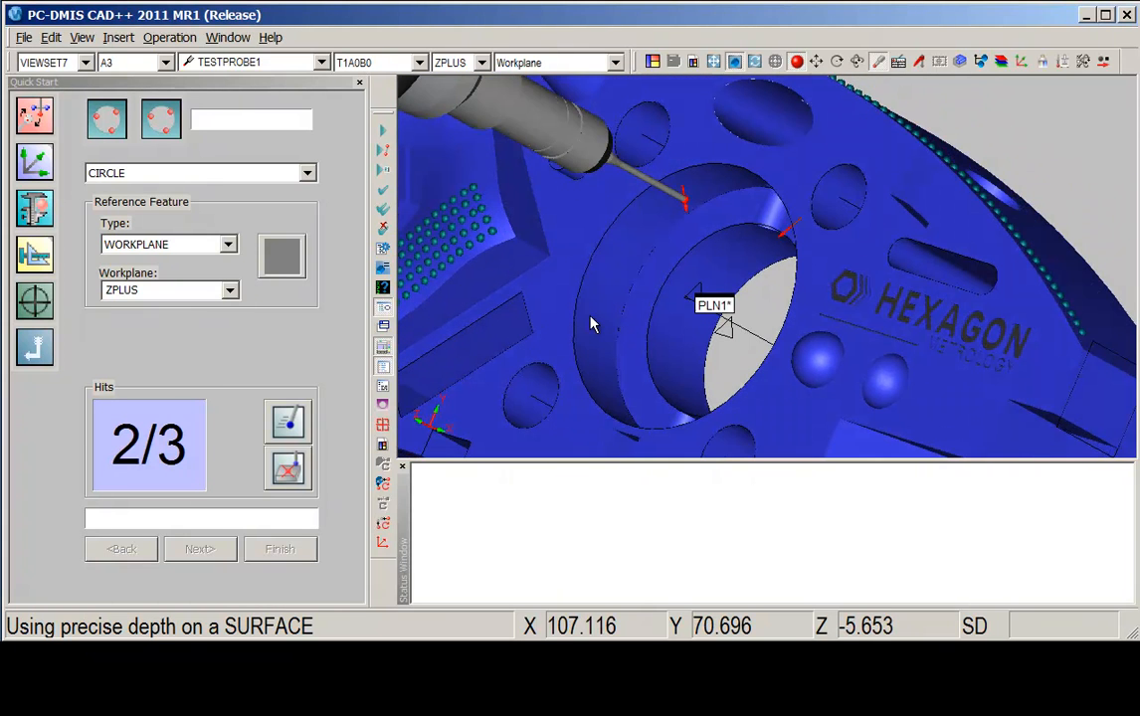
click(590, 320)
drag(591, 315, 686, 388)
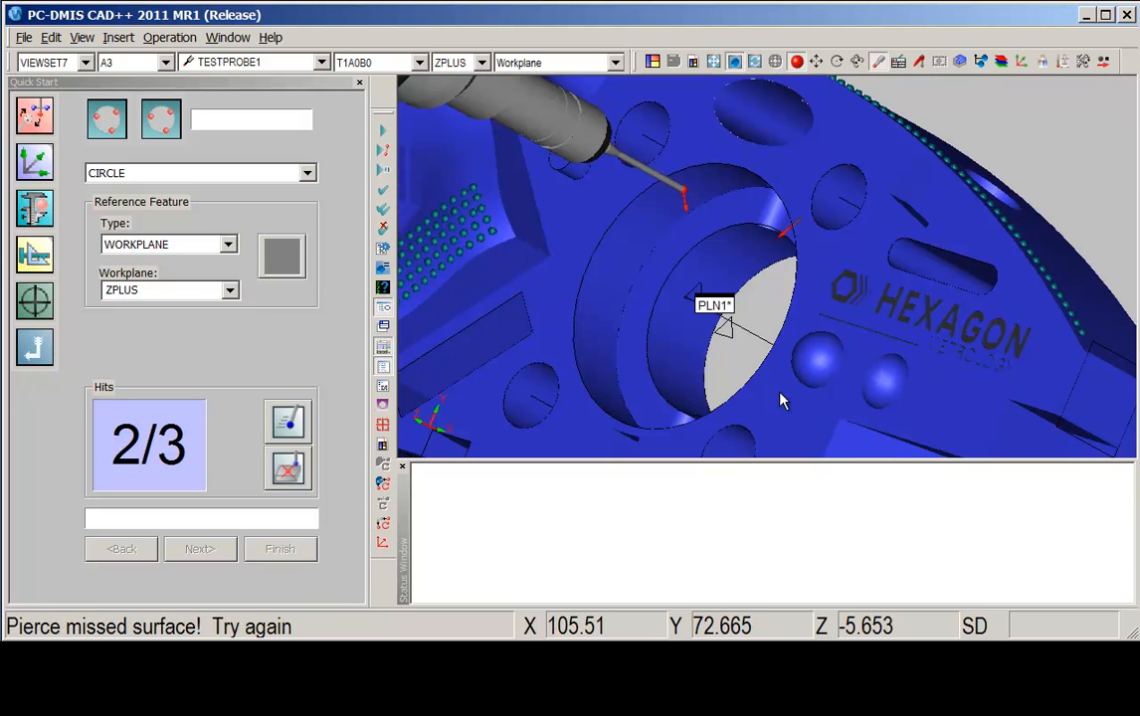
click(588, 331)
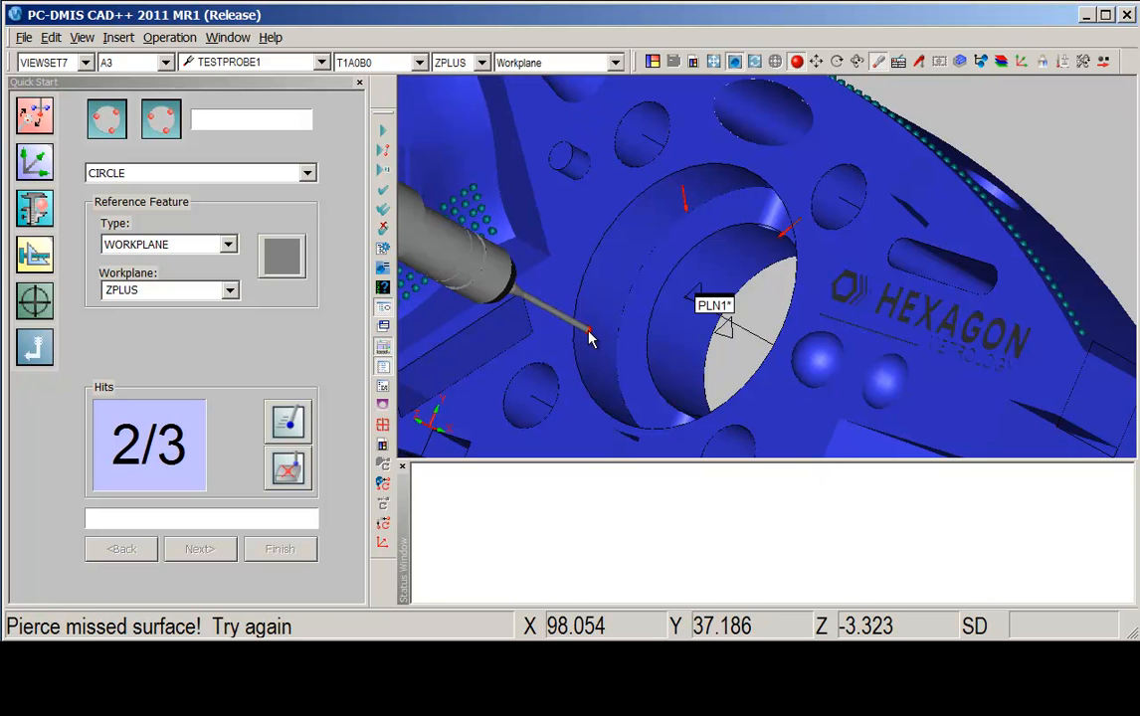
click(588, 335)
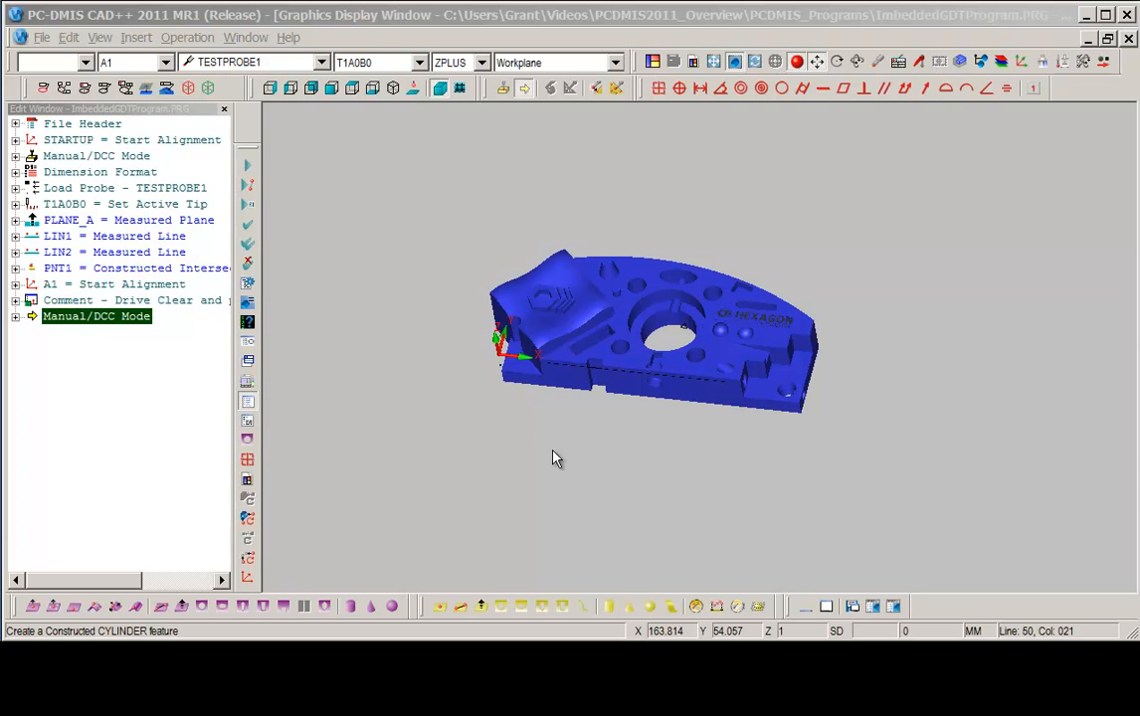
Show the embedded GD&T annotations on the CAD model.
click(167, 88)
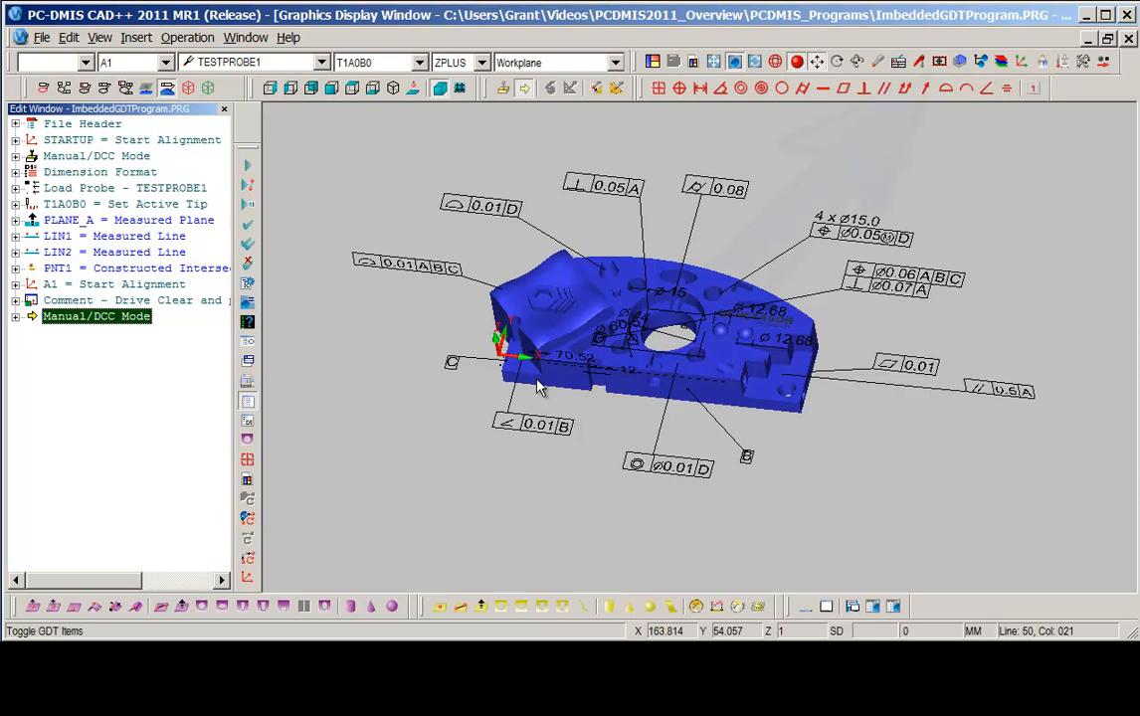
click(940, 62)
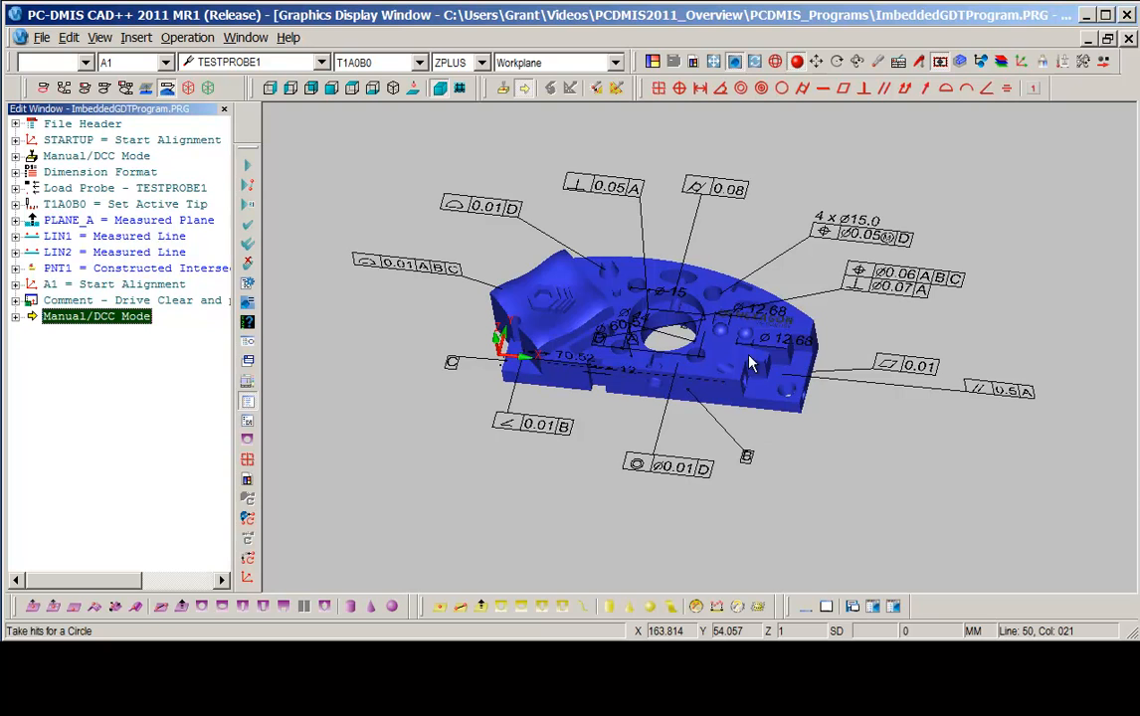
Create datum A from the embedded GD&T datum symbol, assigning it to PLANE_A.
middle_drag(593, 321, 647, 67)
double_click(639, 307)
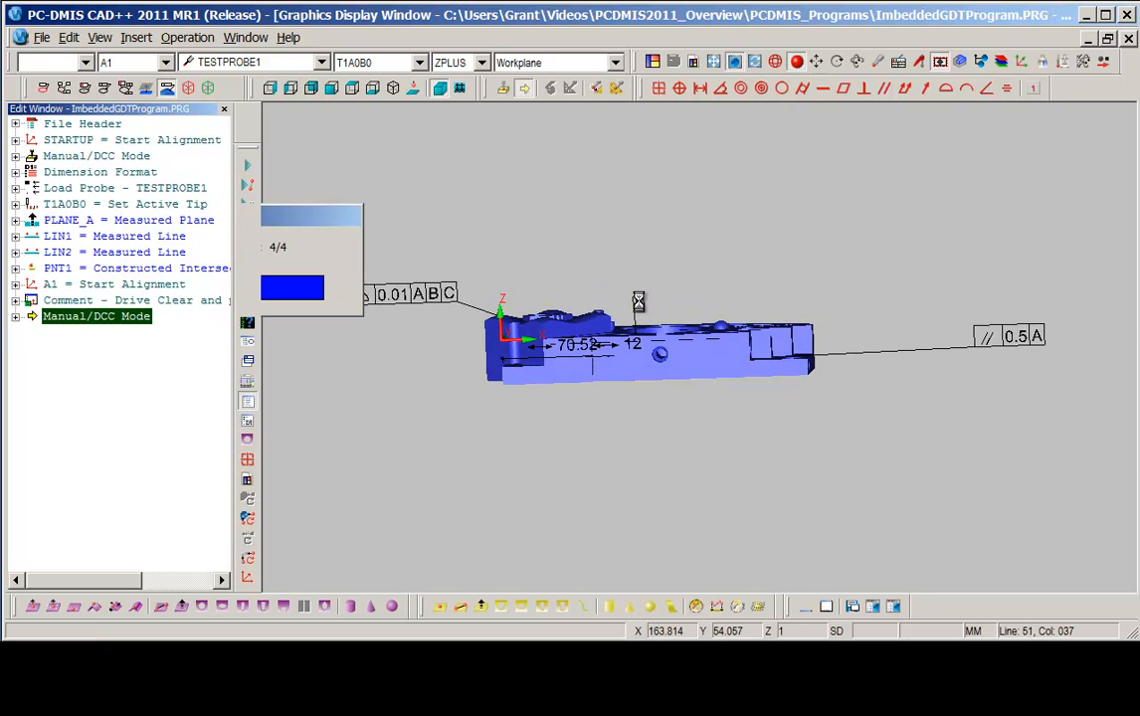
drag(219, 40, 557, 128)
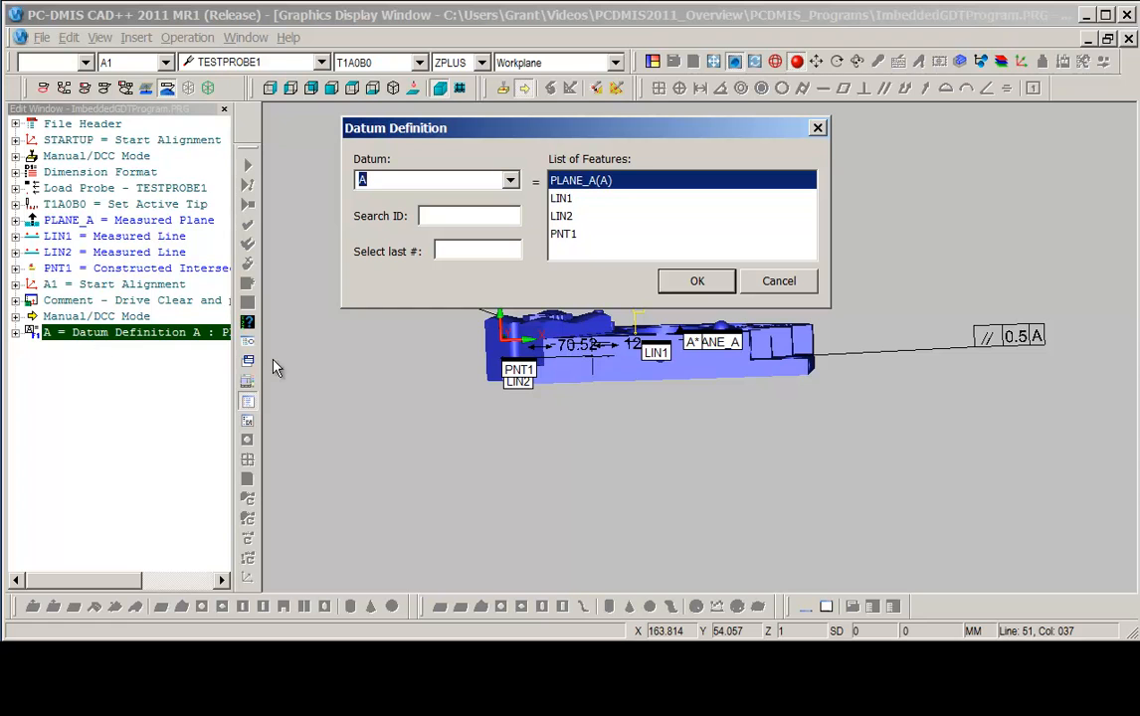
click(695, 282)
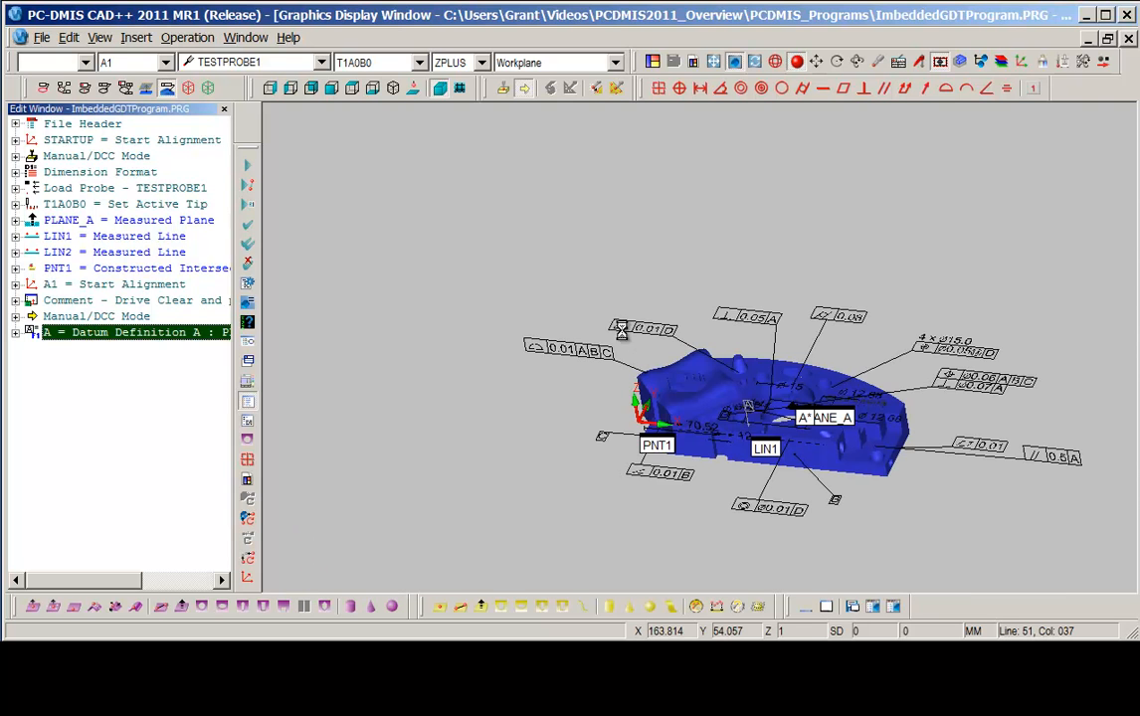
Create a position dimension from the embedded feature control frame, setting the size plus and minus tolerances to .15.
middle_drag(694, 379, 721, 422)
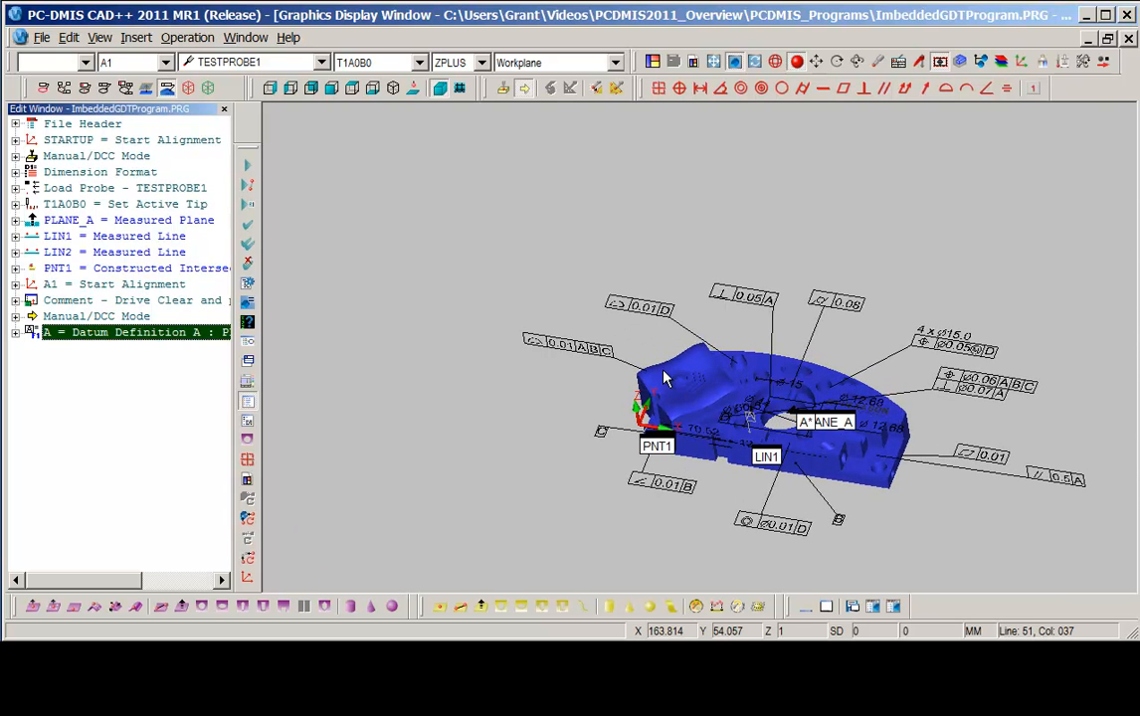
click(971, 375)
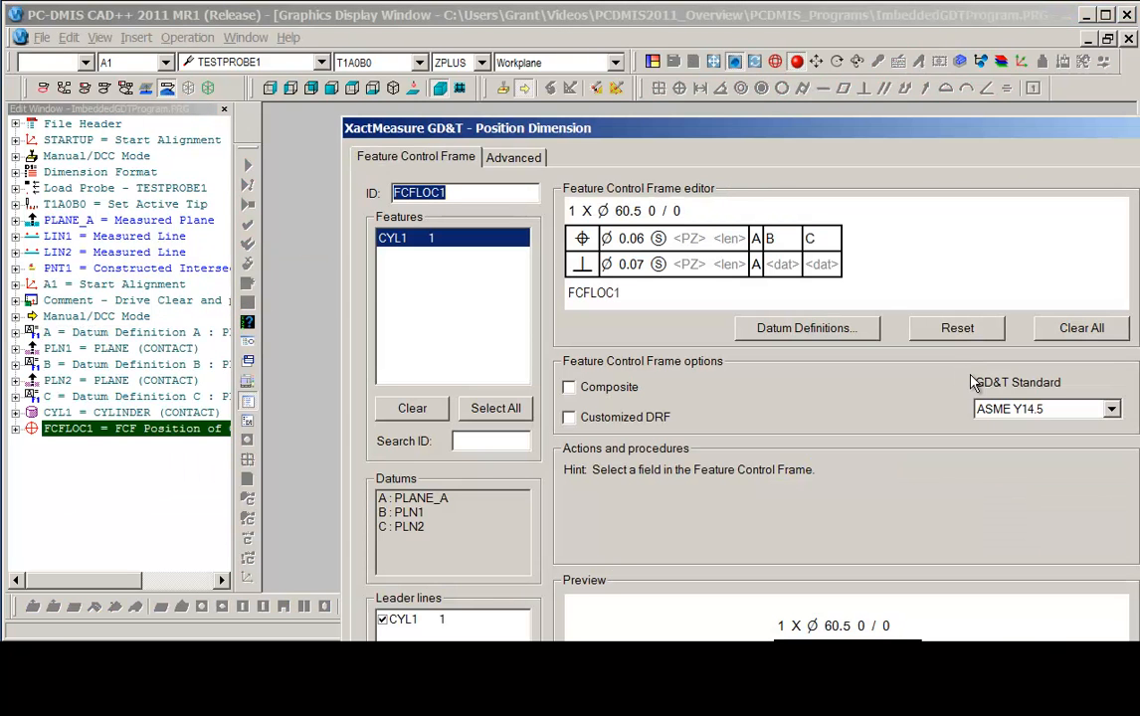
drag(734, 145, 642, 40)
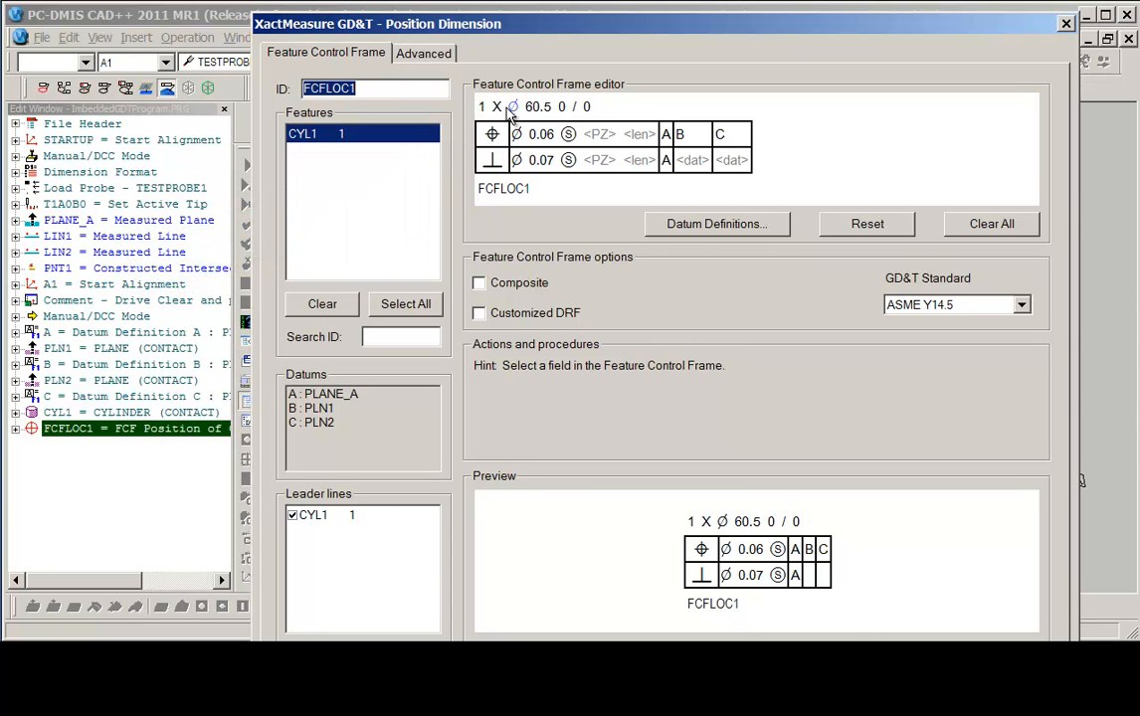
click(561, 107)
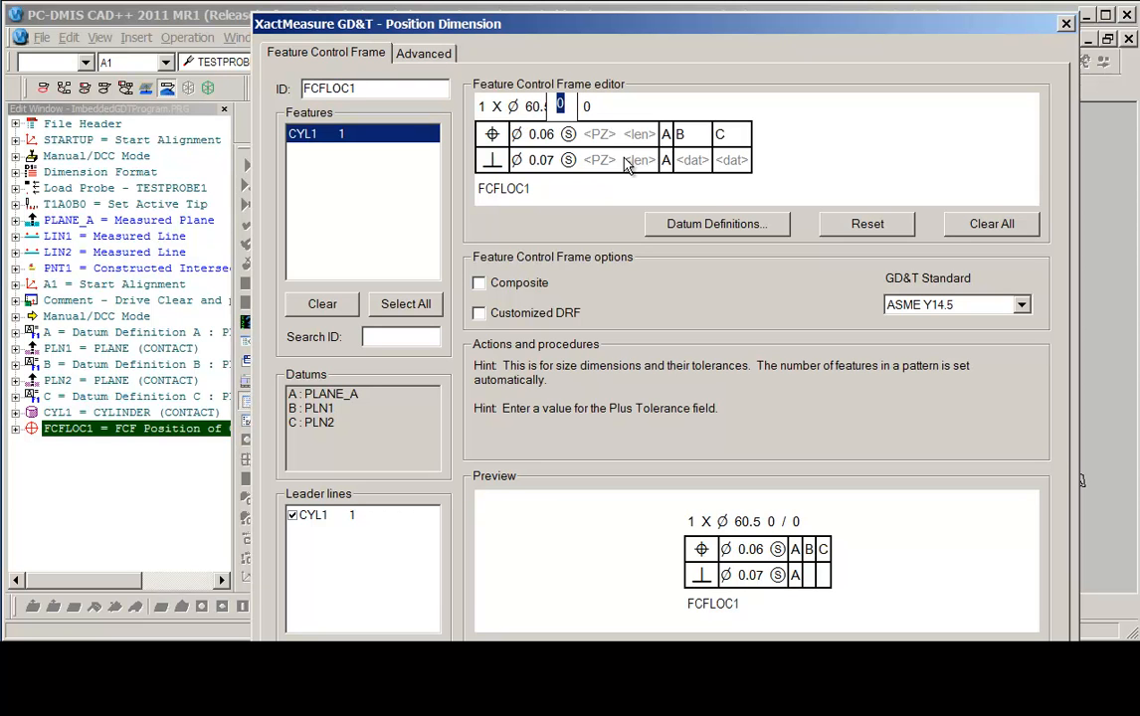
text(.15)
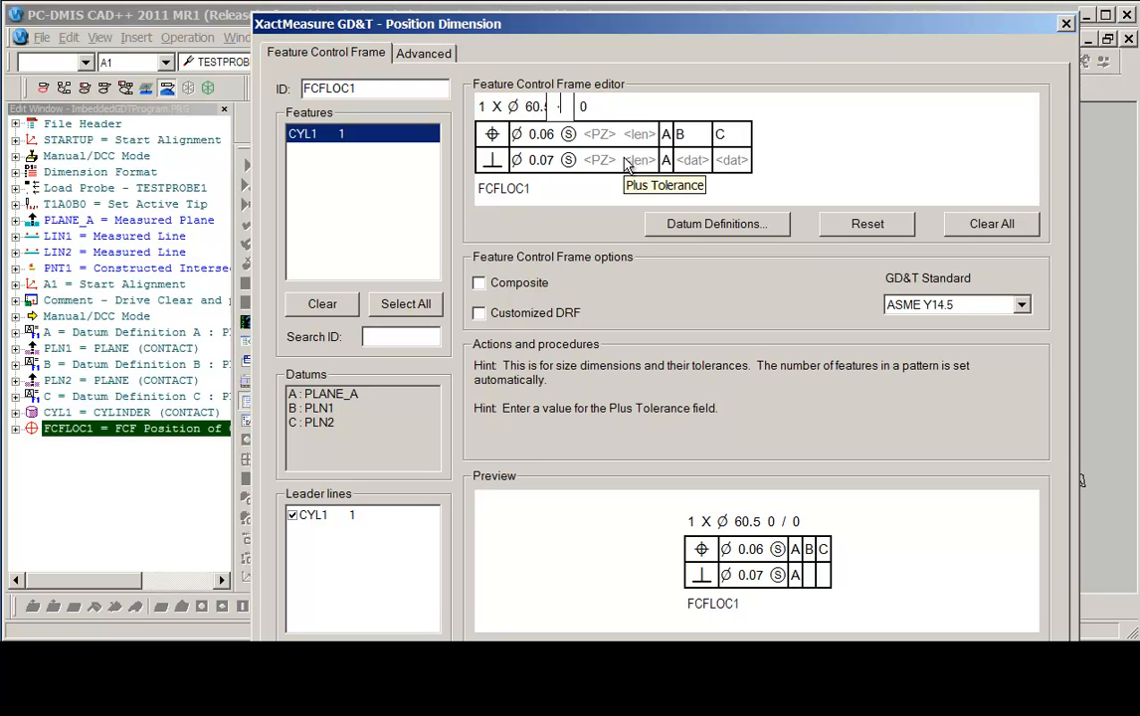
key(Tab)
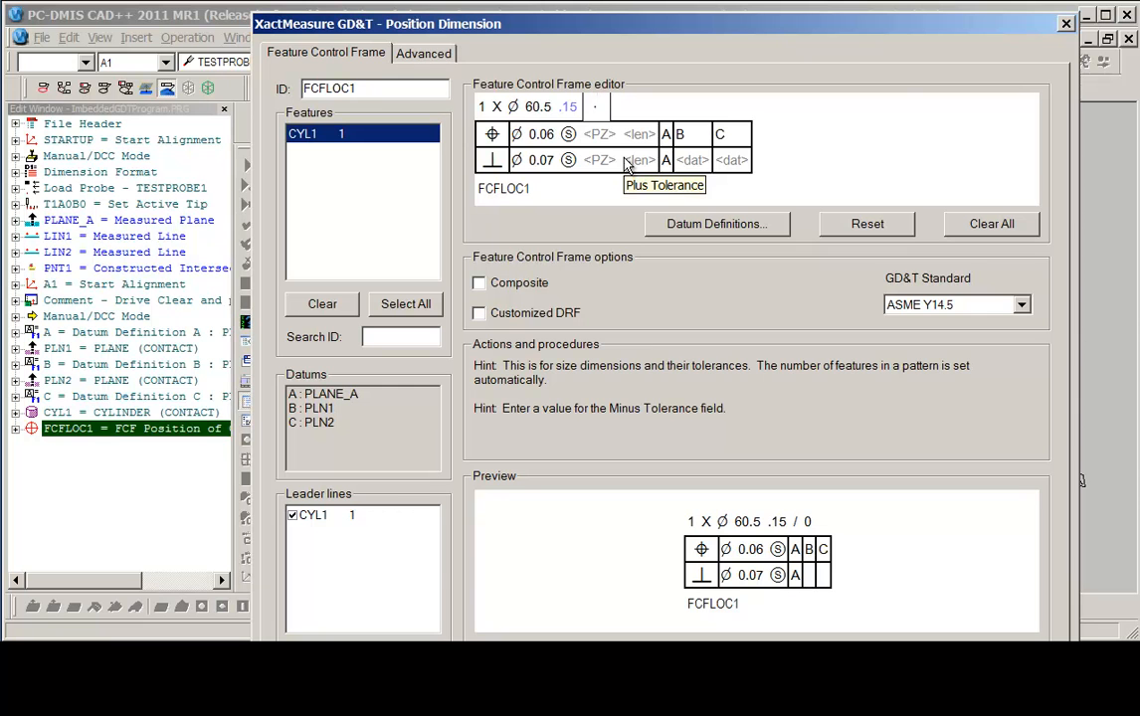
text(.15)
key(Tab)
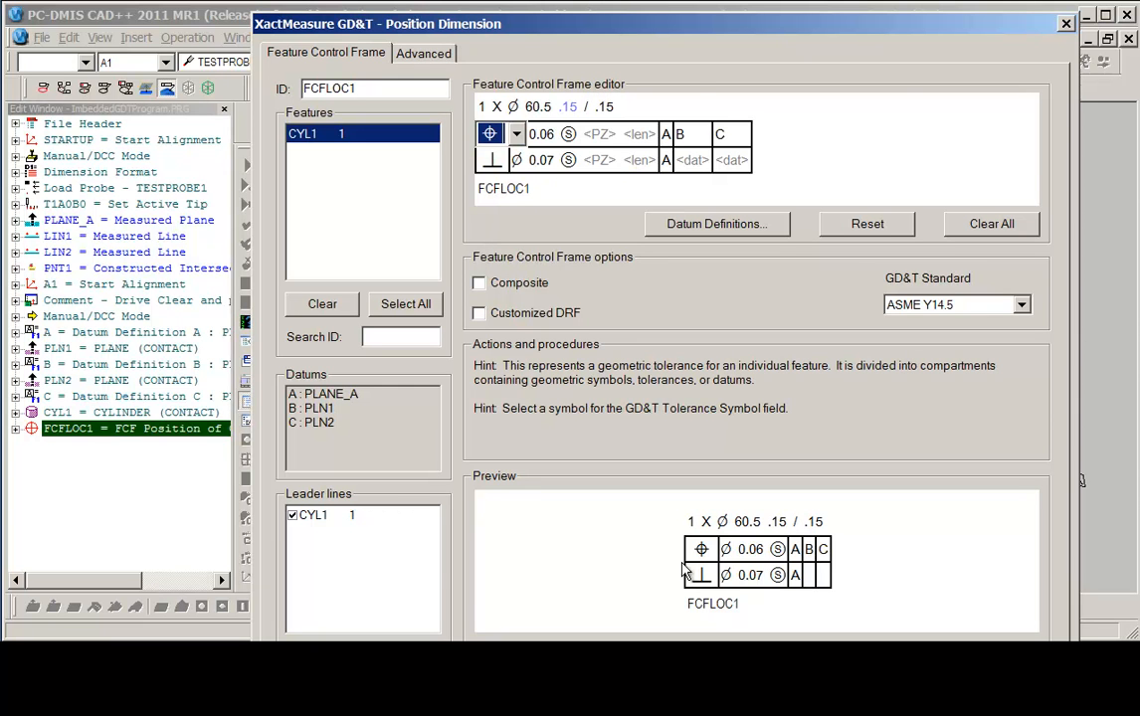
drag(647, 30, 591, 0)
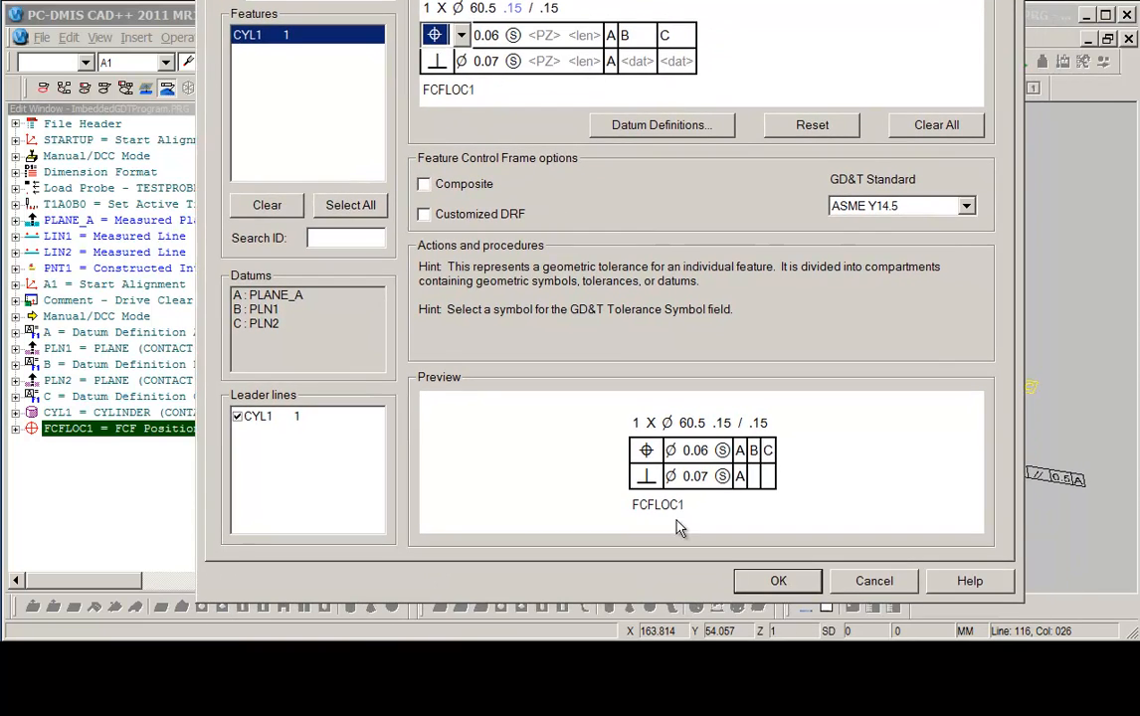
click(769, 584)
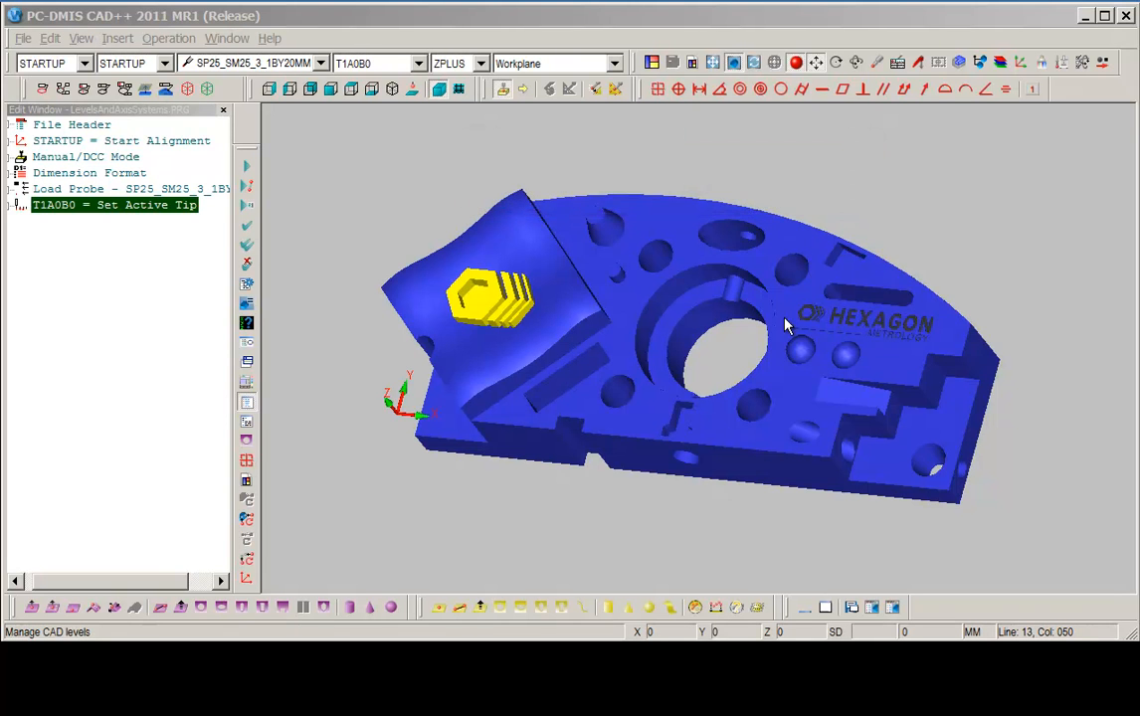
Open the CAD coordinate system settings and apply the CAR Position coordinate system.
middle_drag(786, 330, 864, 287)
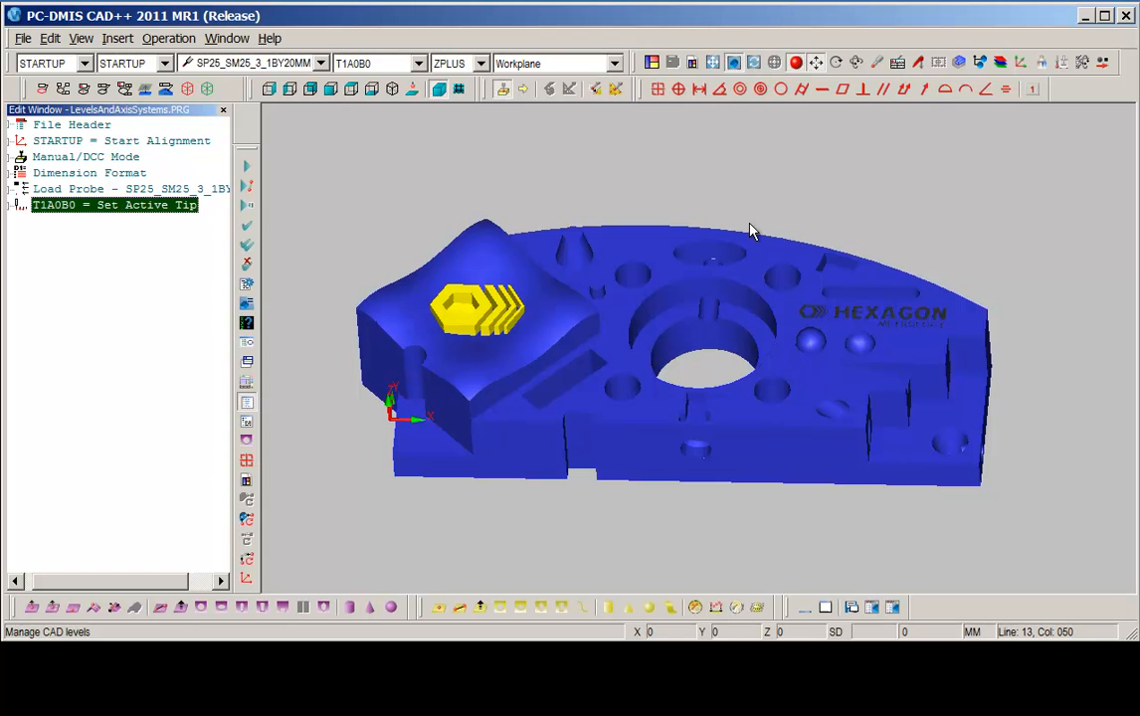
click(1021, 65)
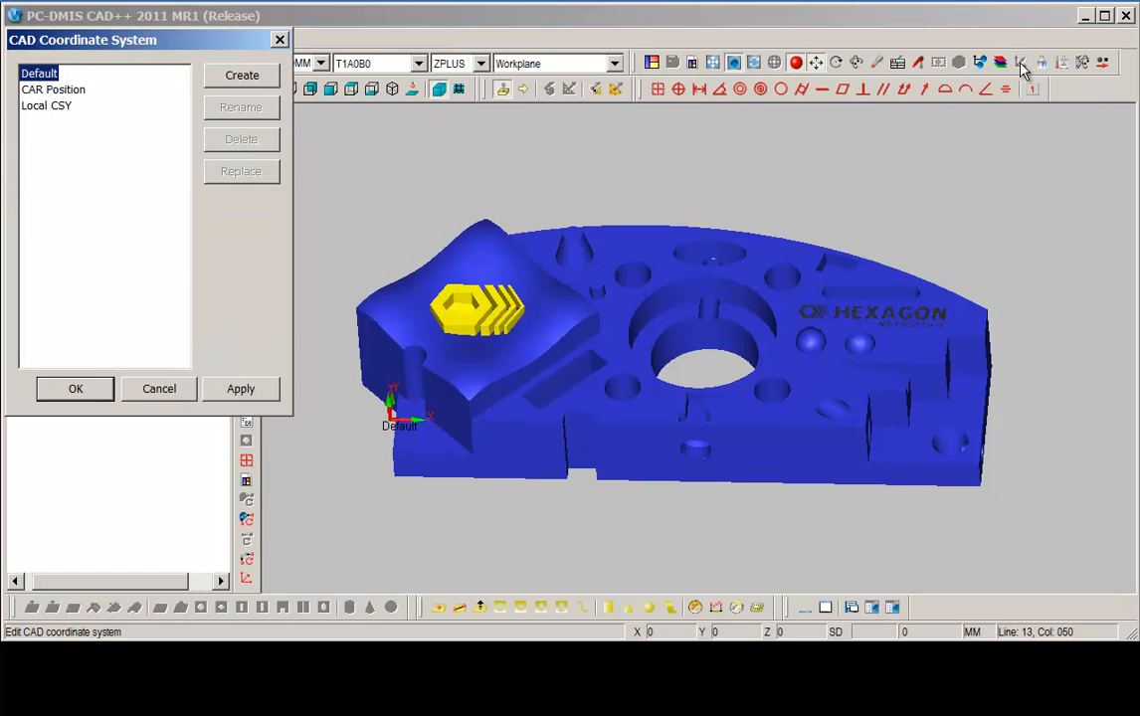
drag(174, 60, 212, 169)
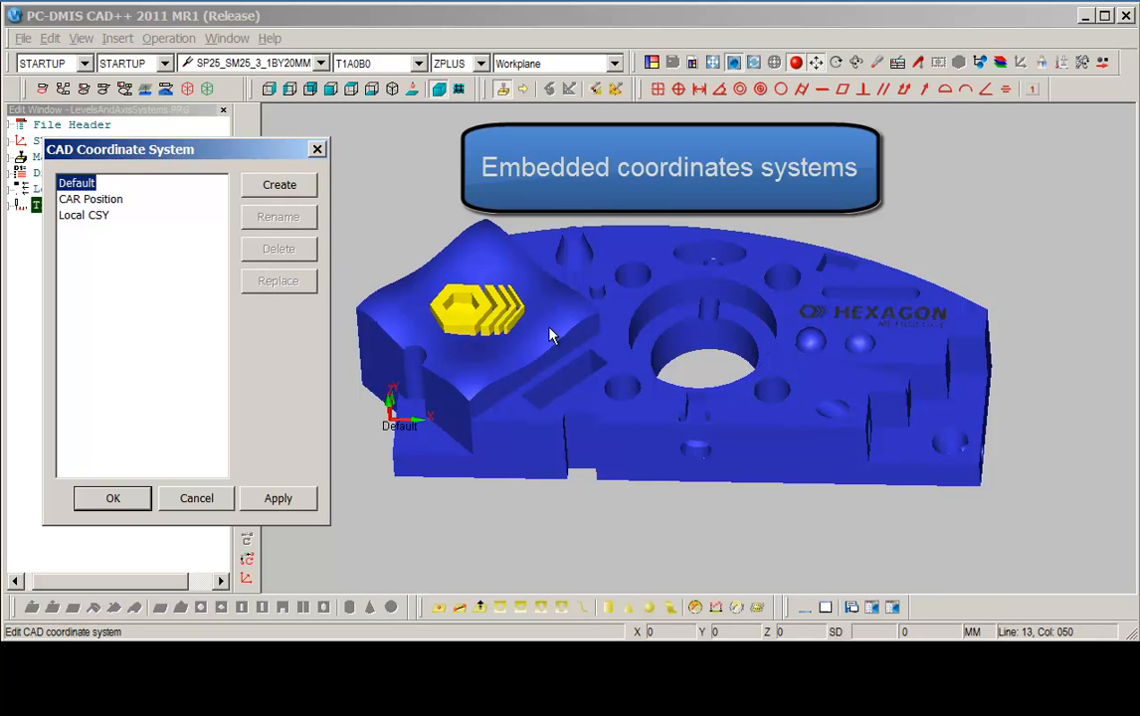
click(90, 200)
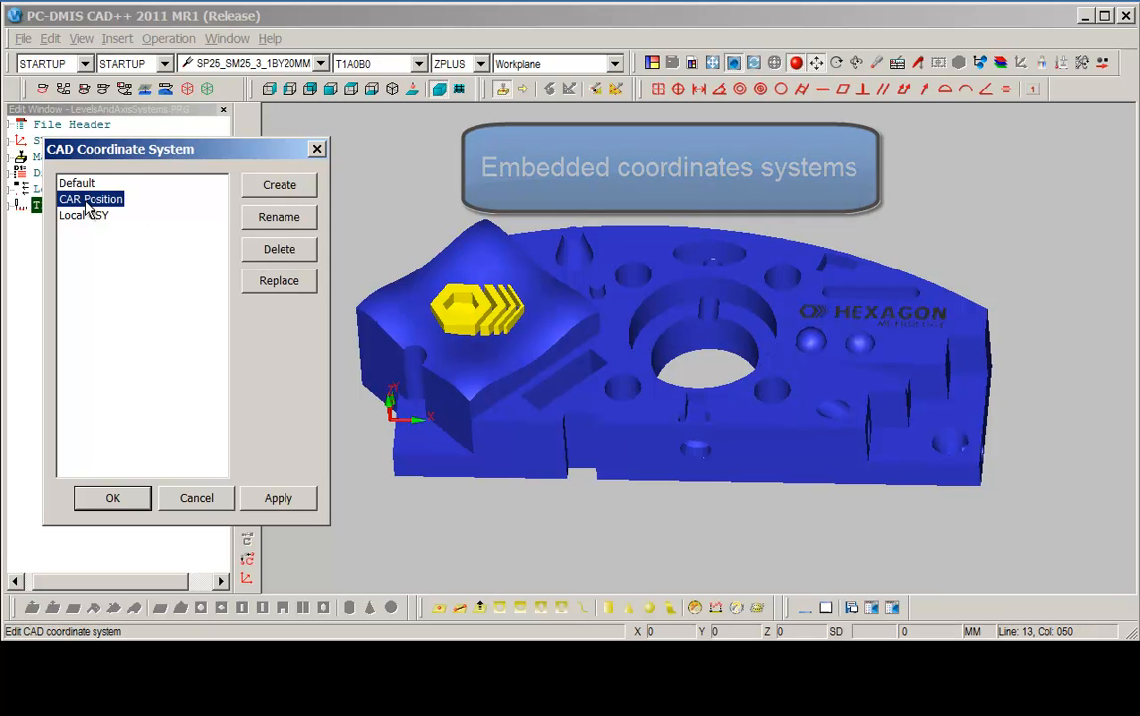
click(280, 498)
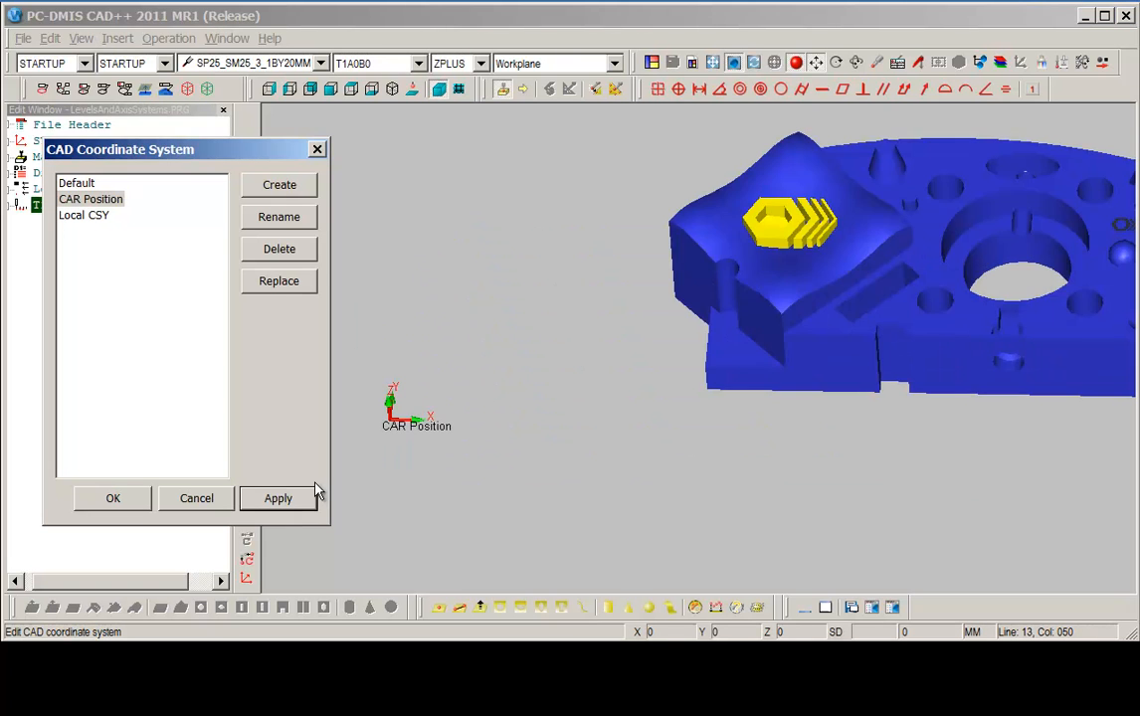
Apply the Local CSY coordinate system to the CAD model.
middle_drag(722, 391, 804, 371)
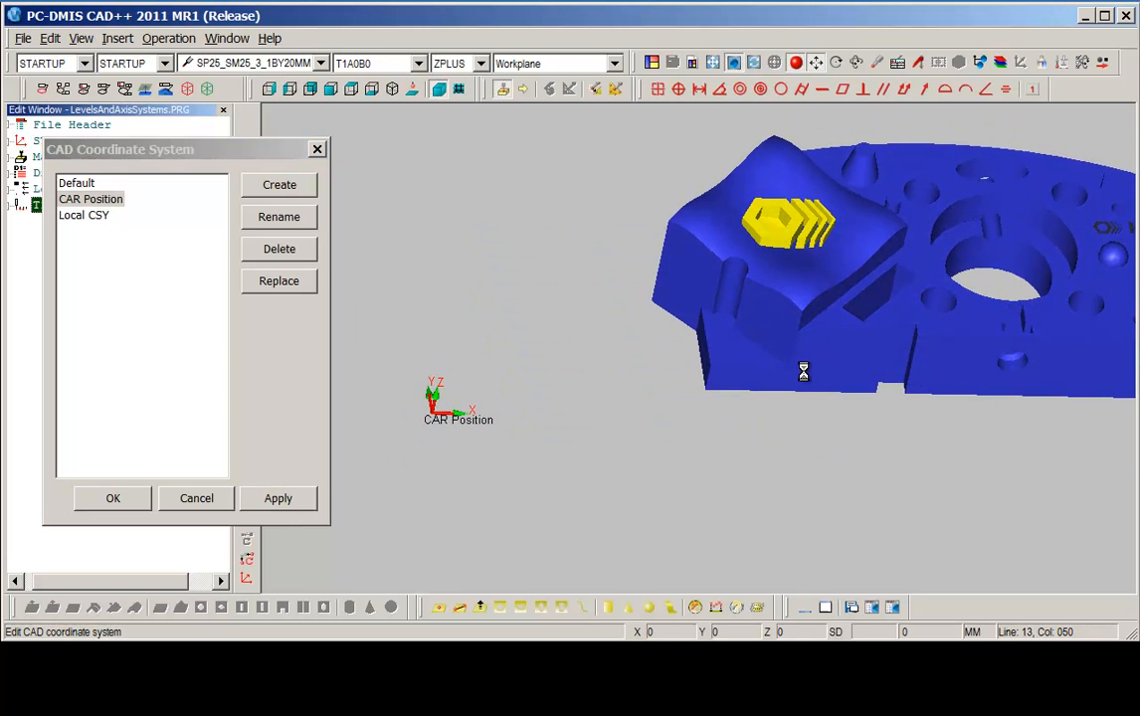
right_drag(883, 332, 774, 395)
scroll(804, 380, down, 4)
middle_drag(850, 389, 779, 416)
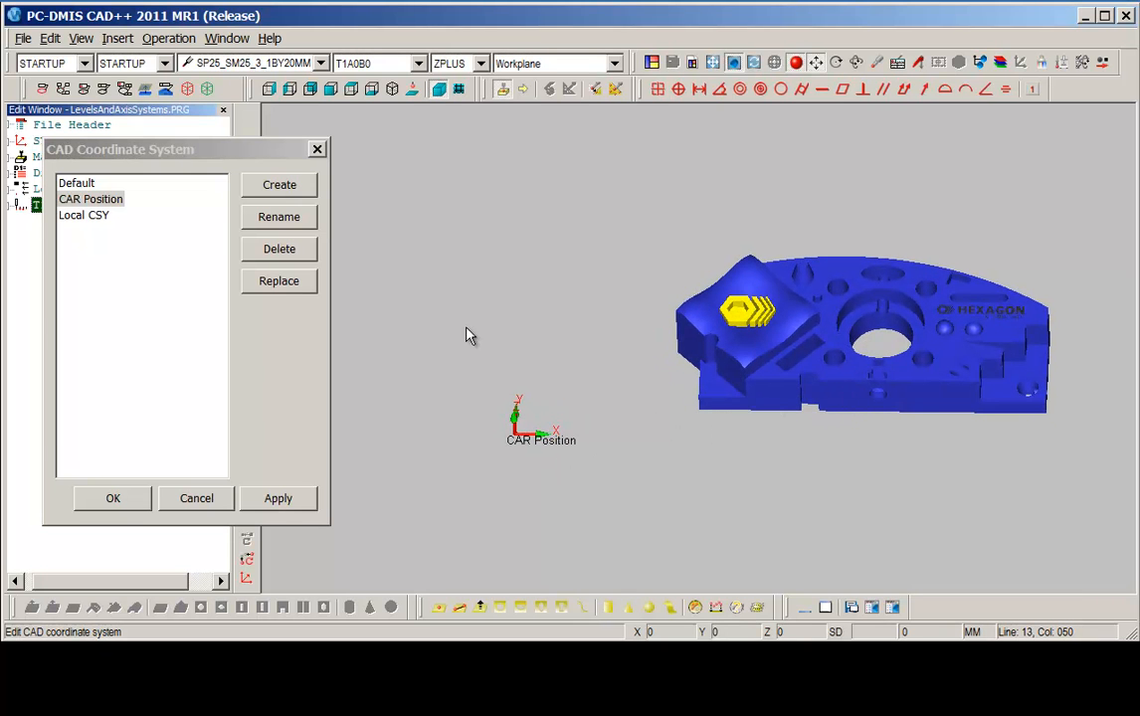
click(95, 217)
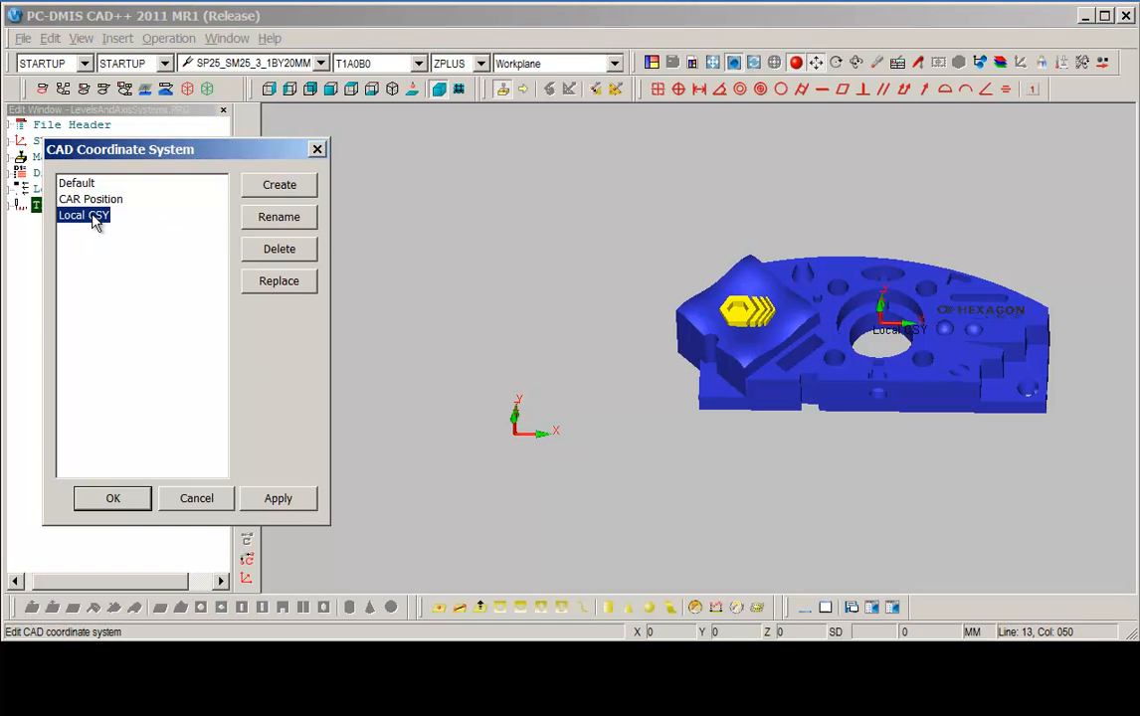
click(282, 497)
Examine the Local CSY trihedron on the part and accept the coordinate system.
middle_drag(415, 492, 415, 471)
right_drag(418, 460, 569, 360)
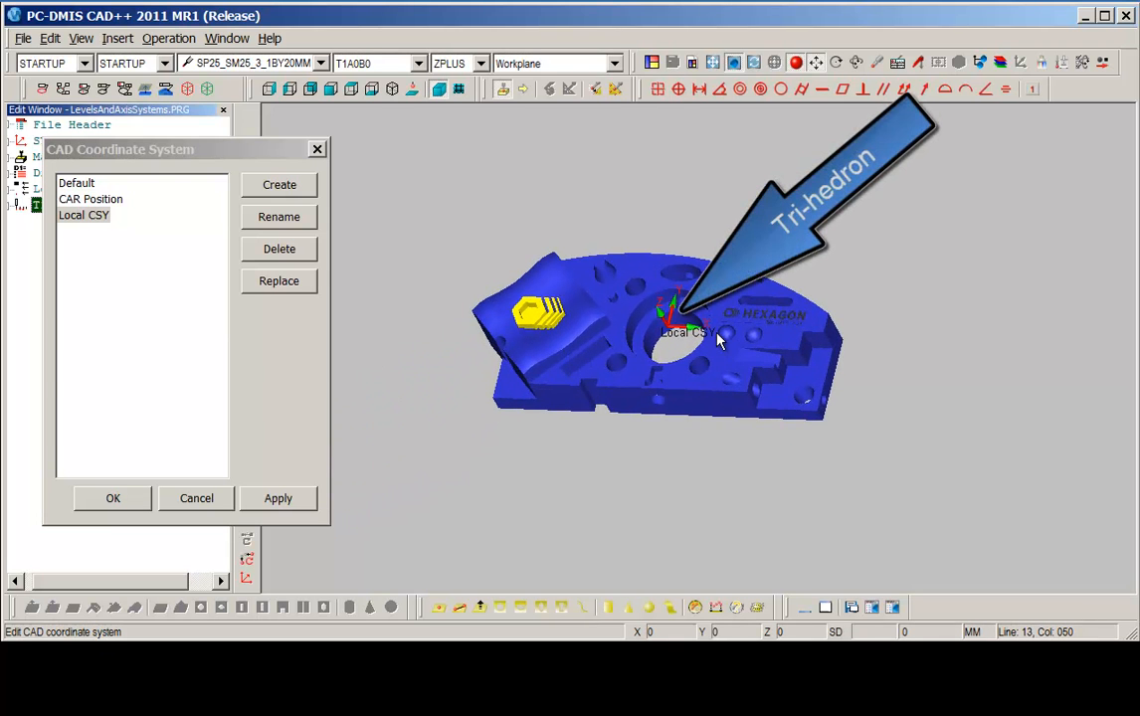
scroll(718, 333, down, 1)
scroll(717, 334, up, 2)
scroll(717, 334, up, 1)
middle_drag(737, 333, 749, 342)
right_drag(749, 342, 796, 330)
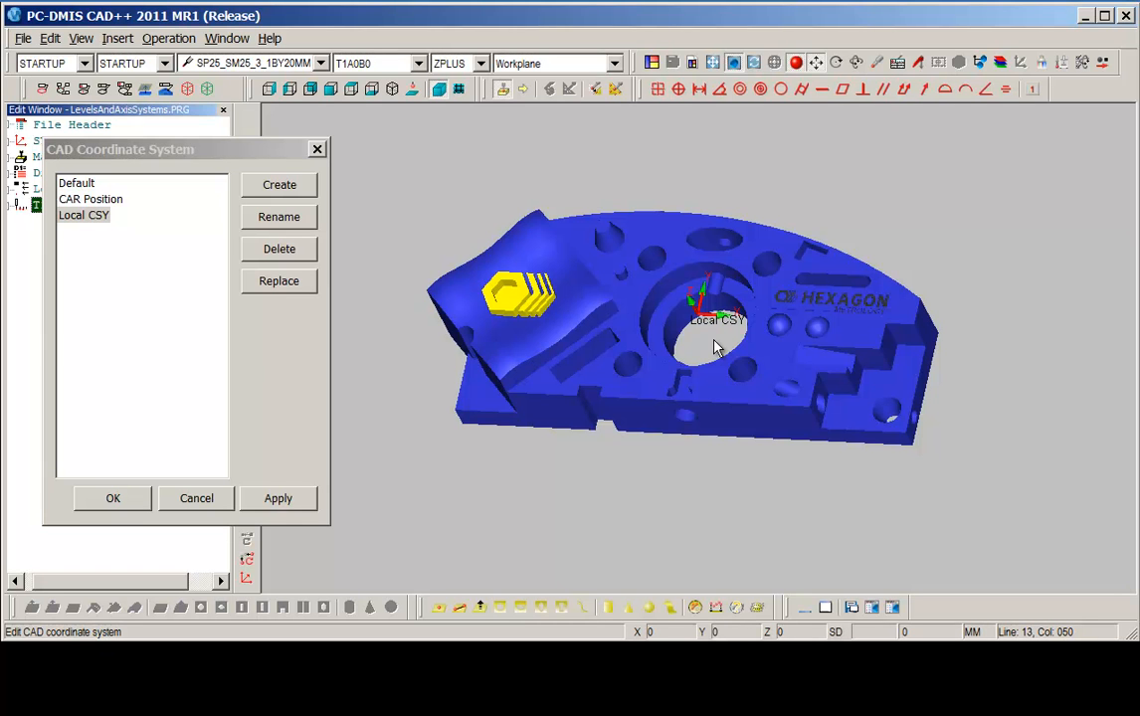
click(113, 499)
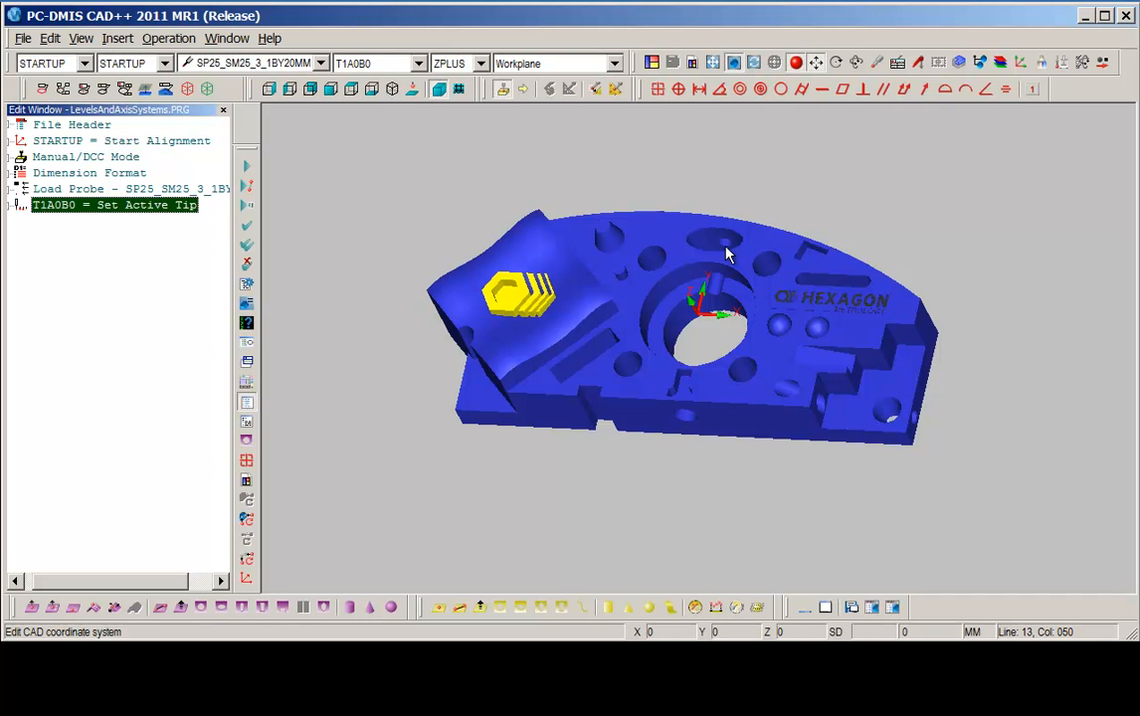
Open the CAD assembly structure and make Part 1 visible together with Part 2 under Local CSY.
click(959, 66)
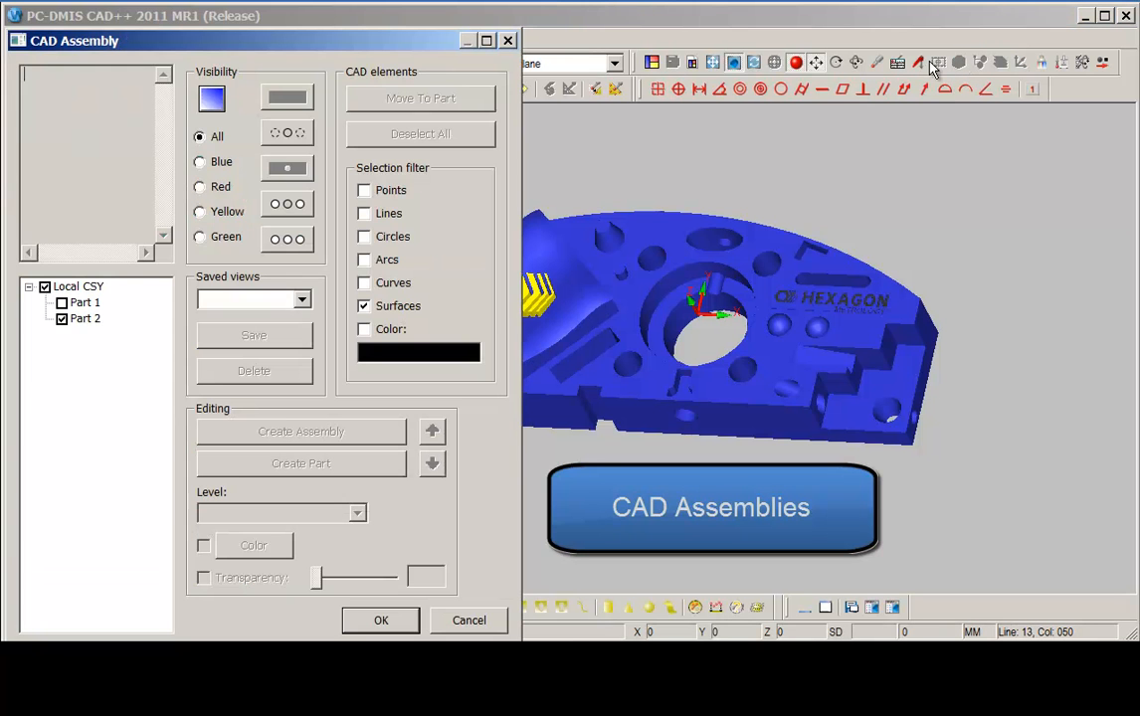
drag(423, 45, 438, 27)
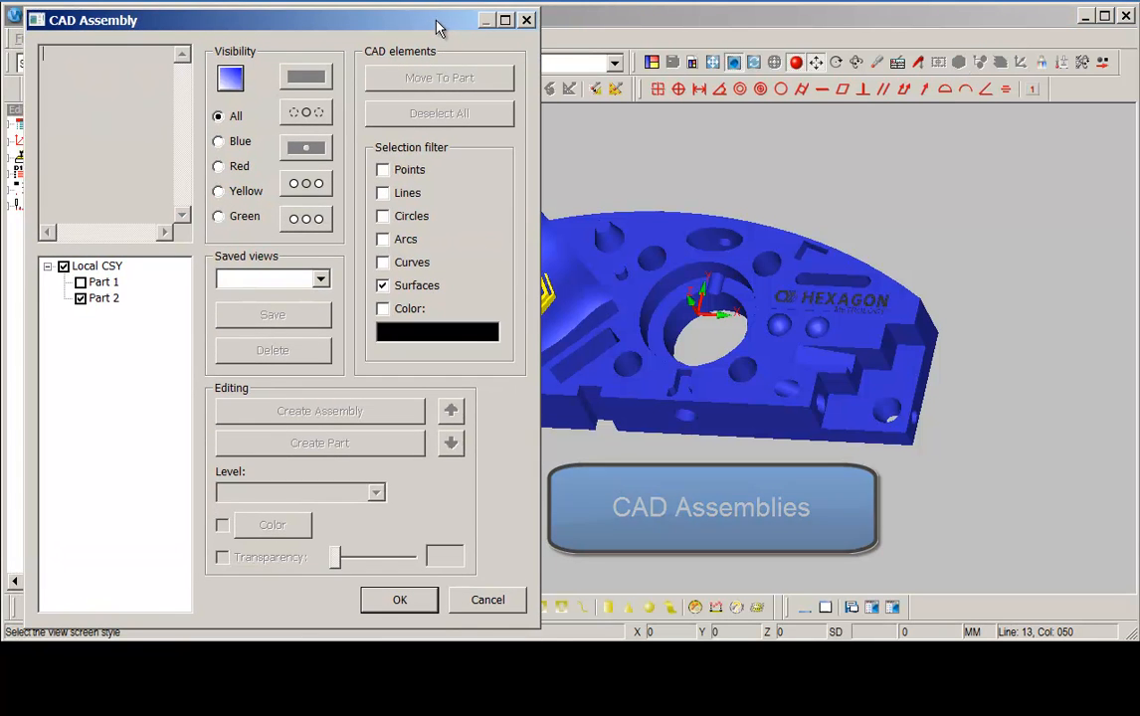
drag(629, 240, 695, 245)
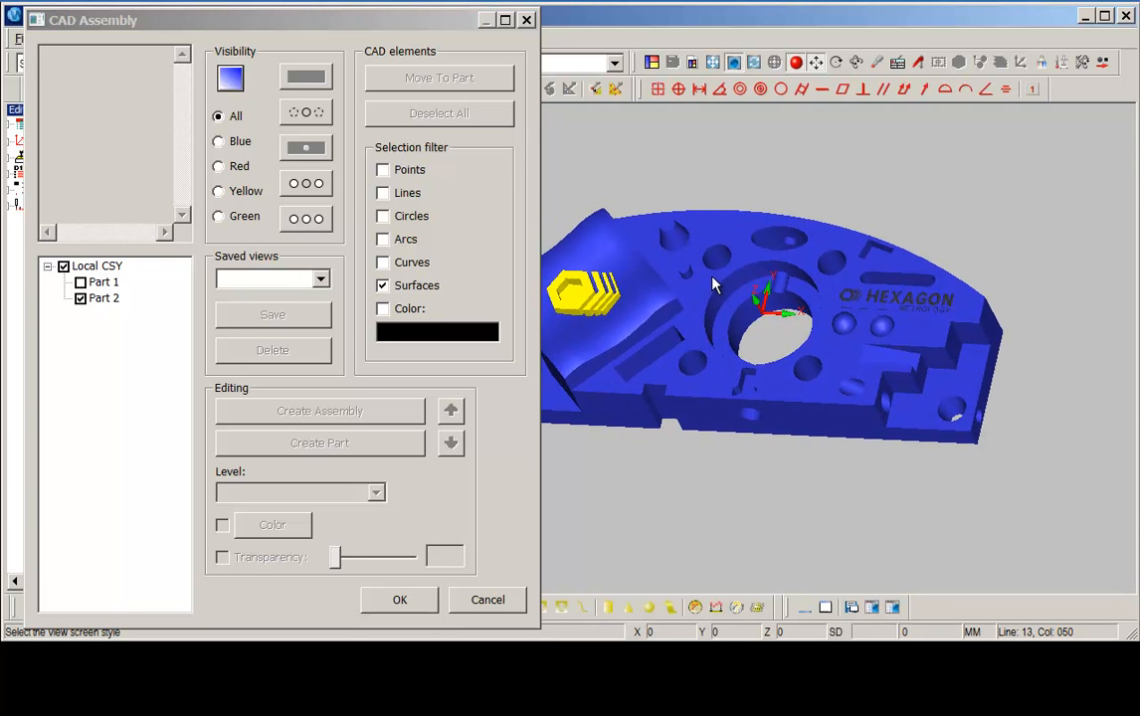
scroll(699, 247, down, 3)
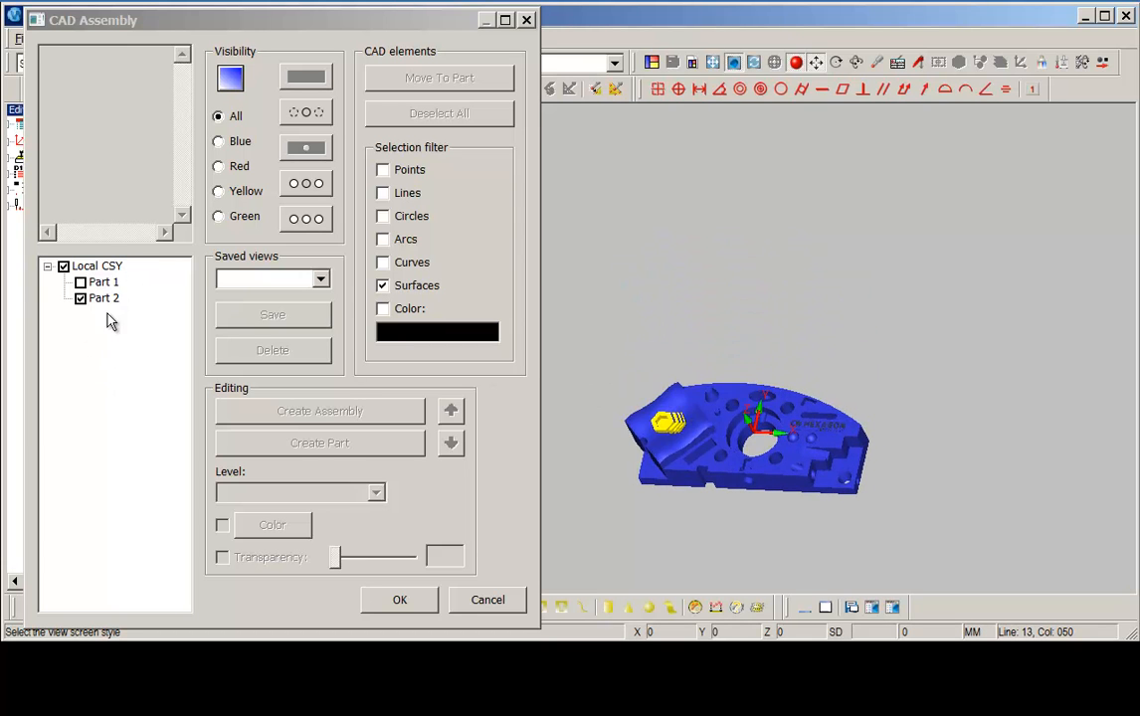
click(81, 282)
click(97, 265)
mouse_move(700, 410)
middle_down()
mouse_move(679, 446)
mouse_move(685, 424)
middle_up()
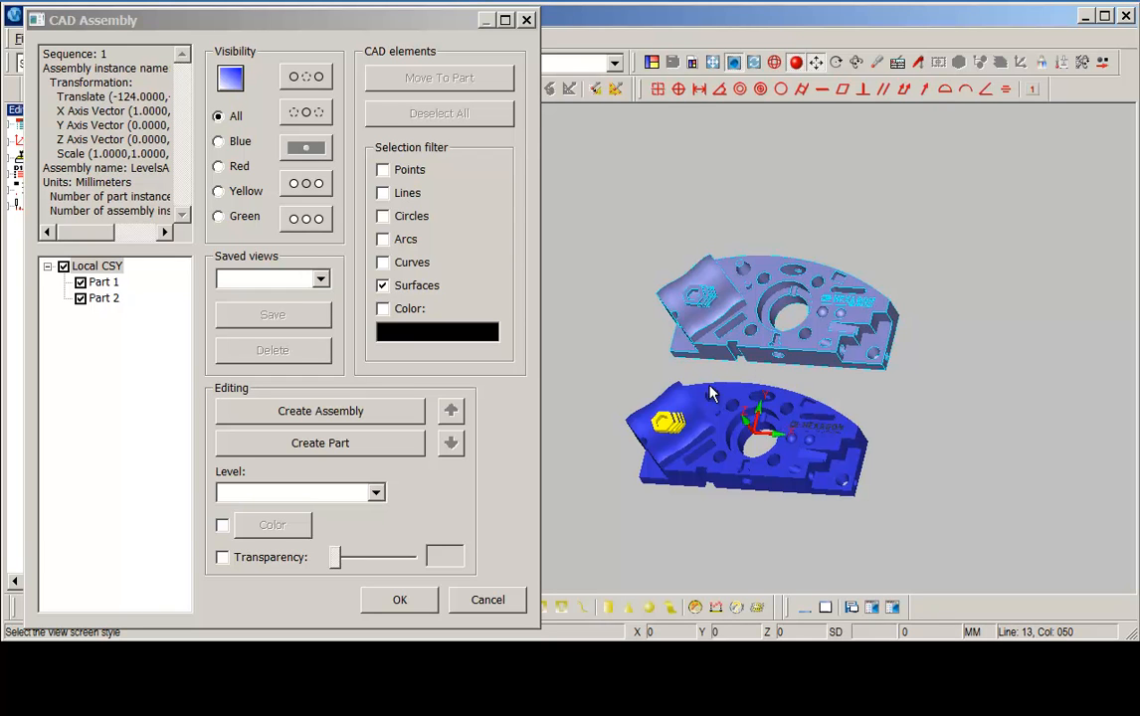
Toggle the visibility of Part 1 and Part 2 off and back on.
click(80, 284)
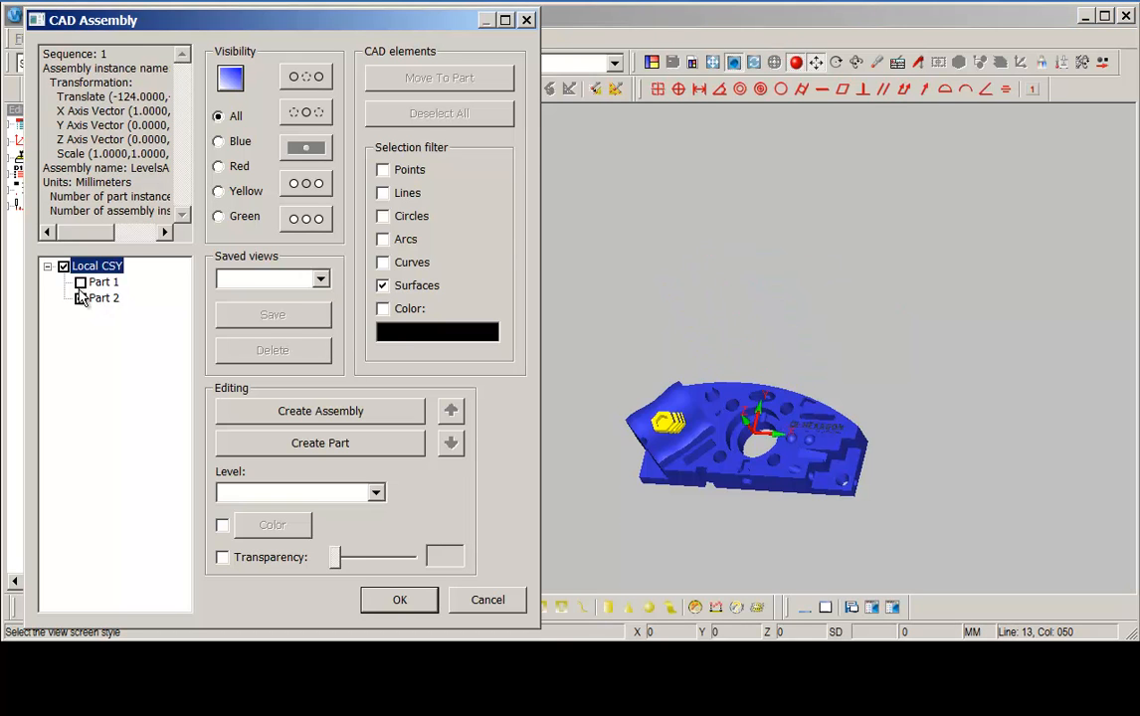
click(81, 283)
click(80, 298)
click(81, 299)
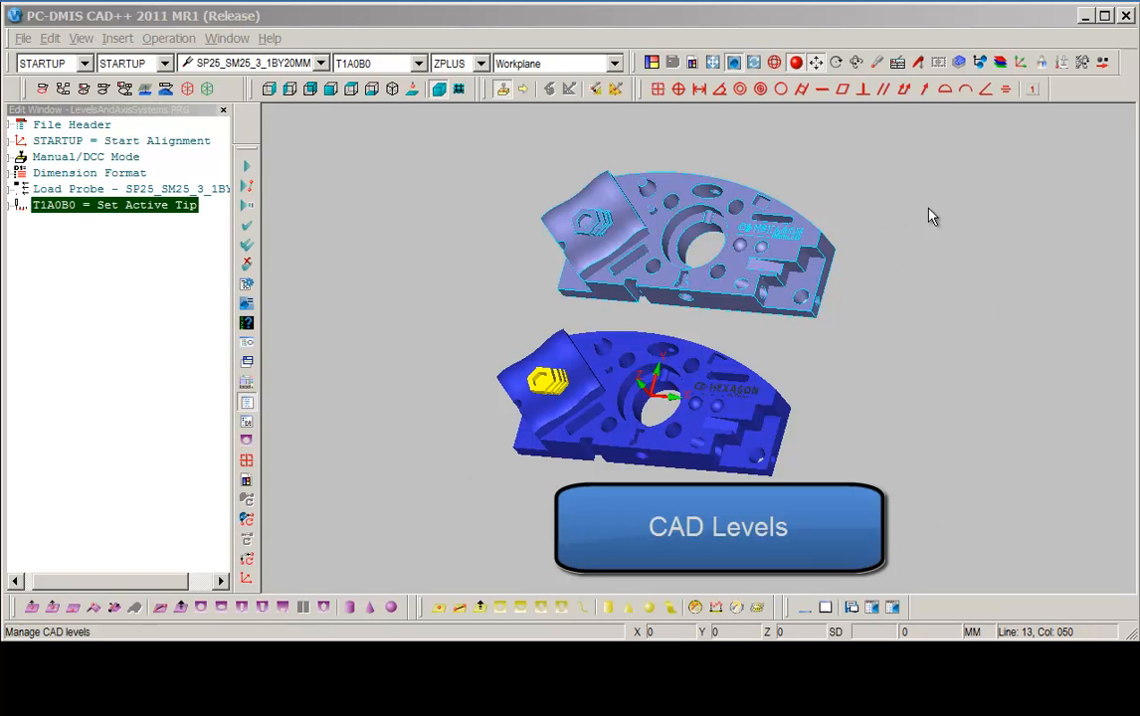
Open CAD Levels and hide levels 0 and 1, leaving only WireFrame and Logo displayed.
click(1001, 63)
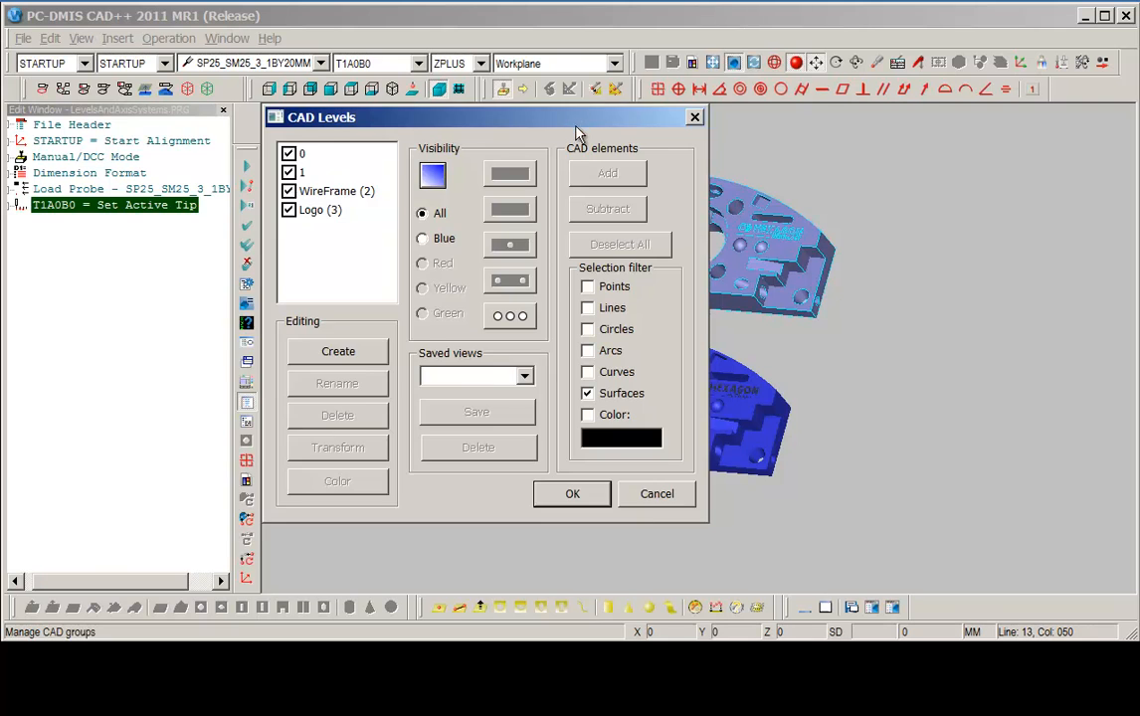
drag(578, 130, 410, 154)
drag(711, 256, 779, 265)
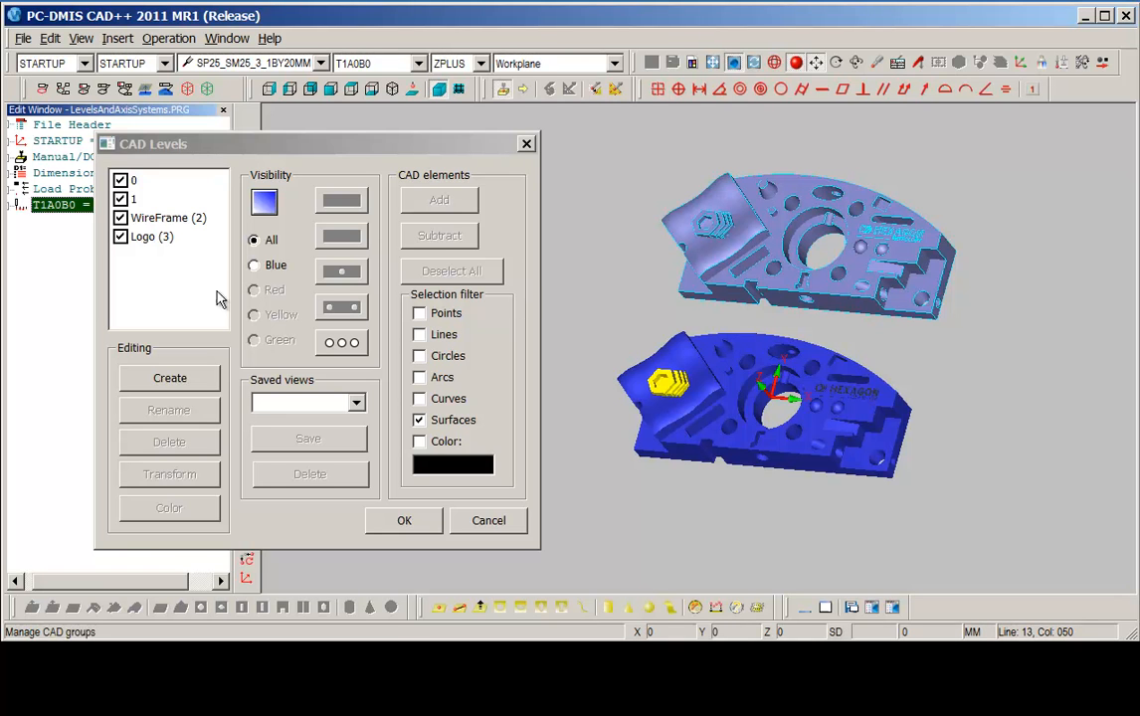
click(120, 181)
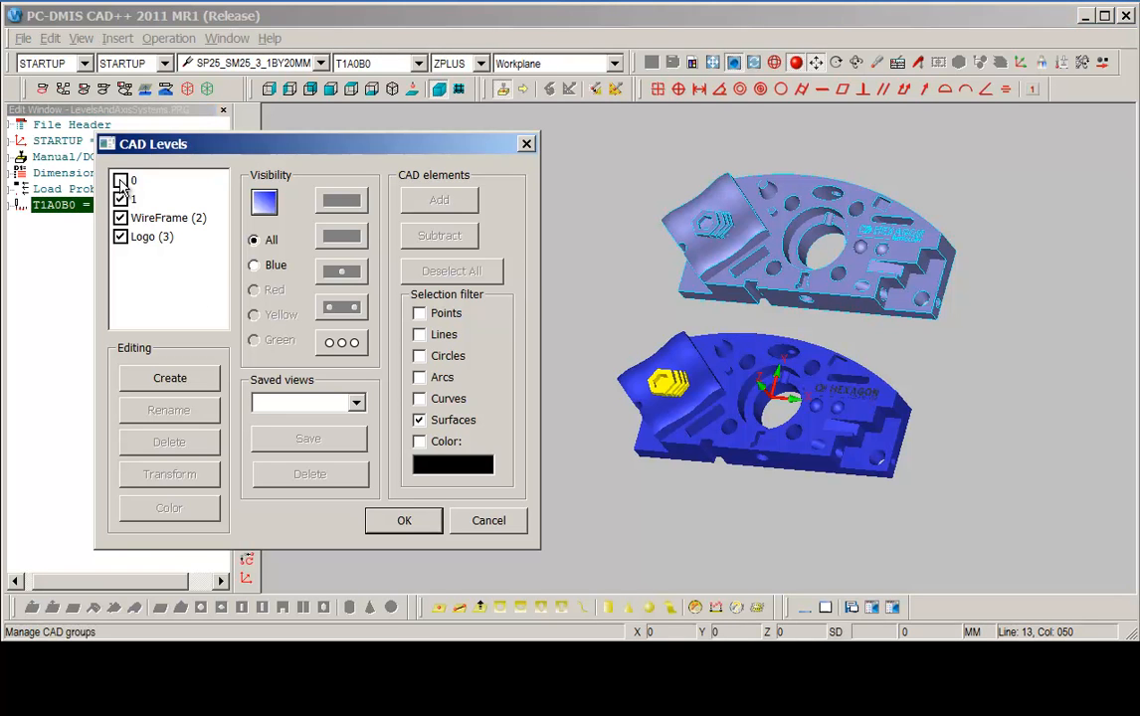
click(120, 199)
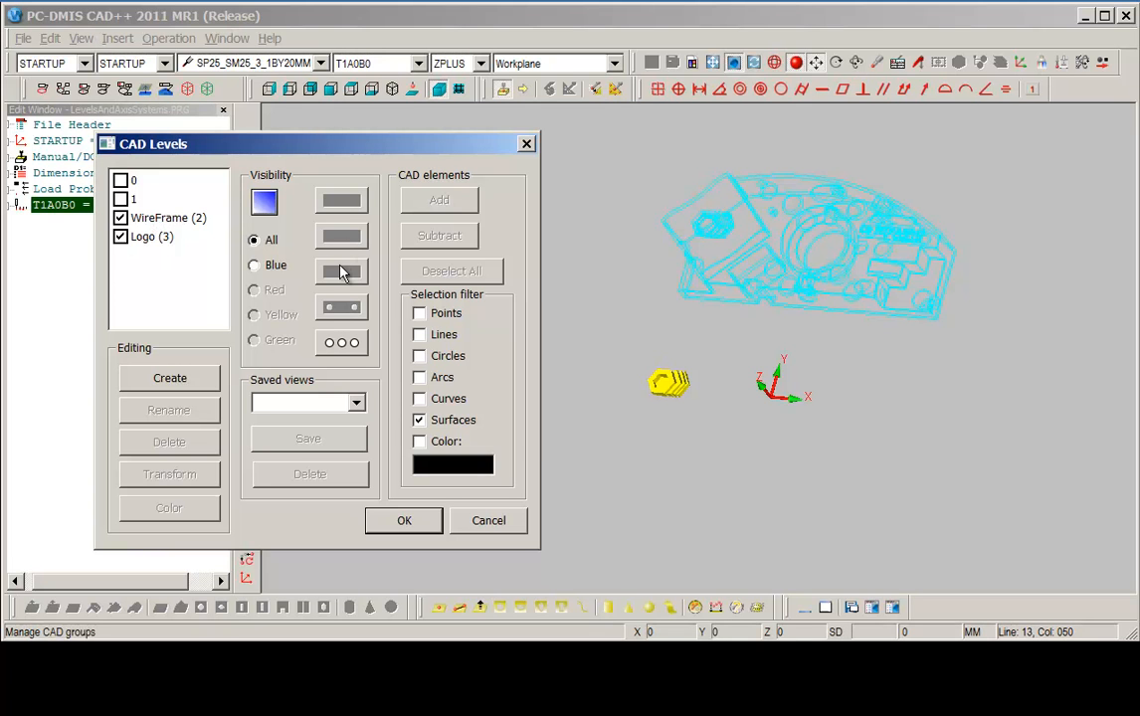
drag(369, 154, 373, 151)
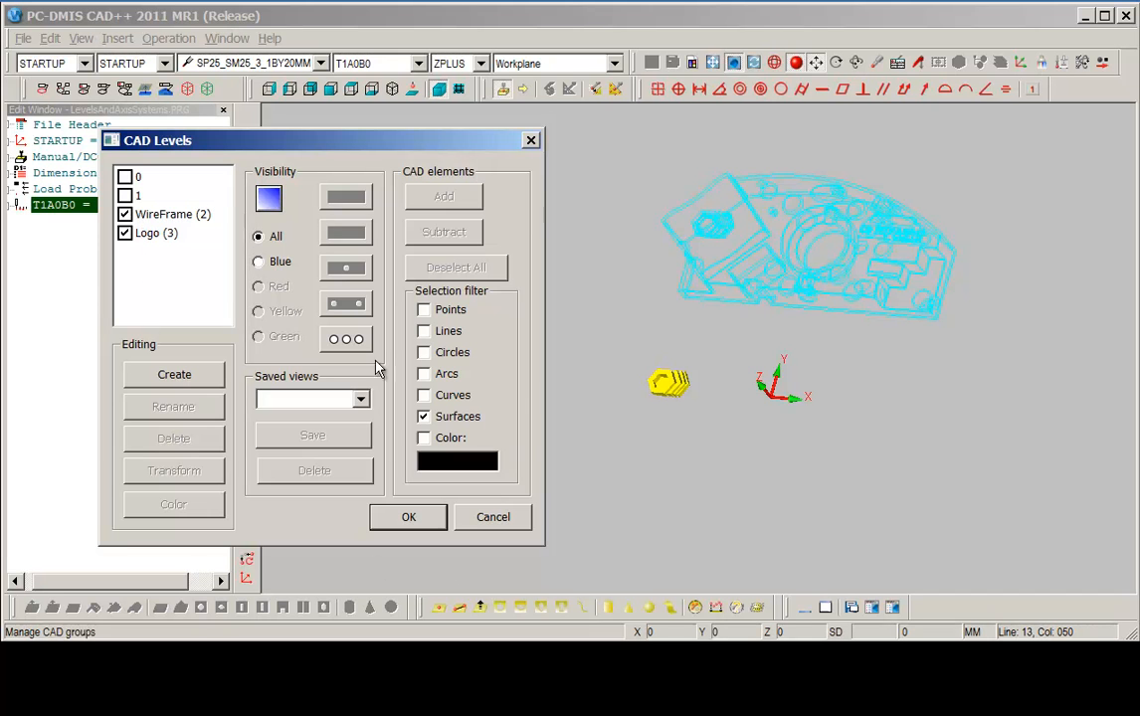
click(428, 521)
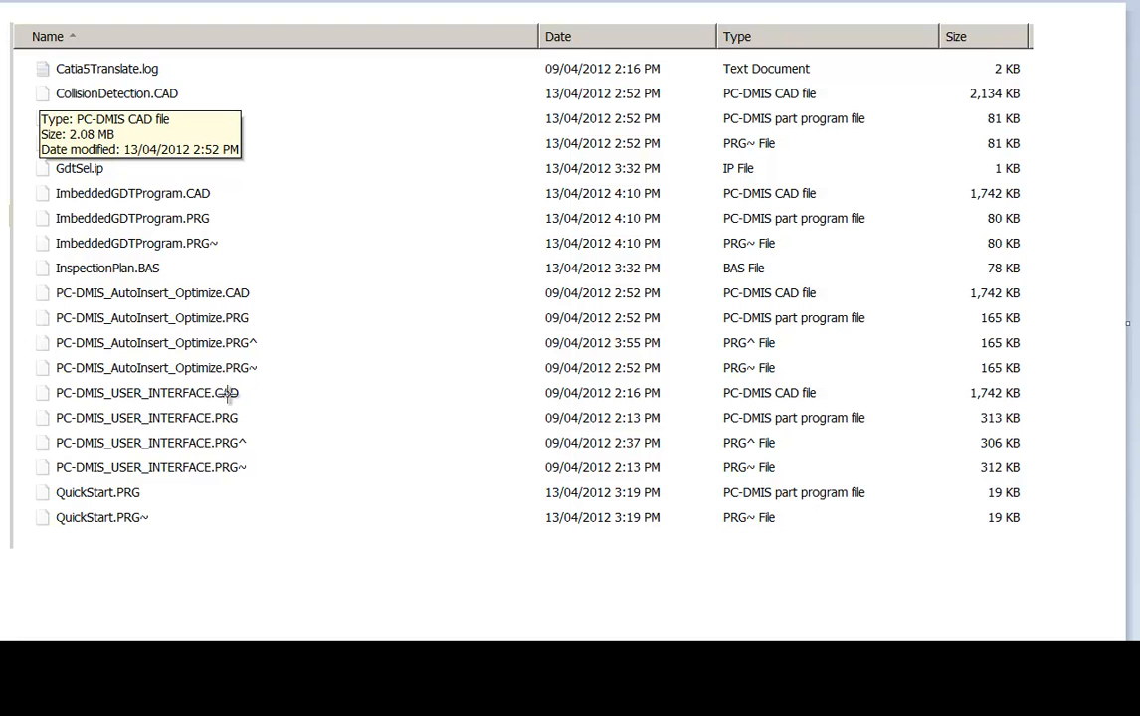
Examine the PC-DMIS_AutoInsert_Optimize program files in the folder listing.
mouse_move(28, 356)
mouse_down()
mouse_move(114, 378)
mouse_move(293, 386)
mouse_up()
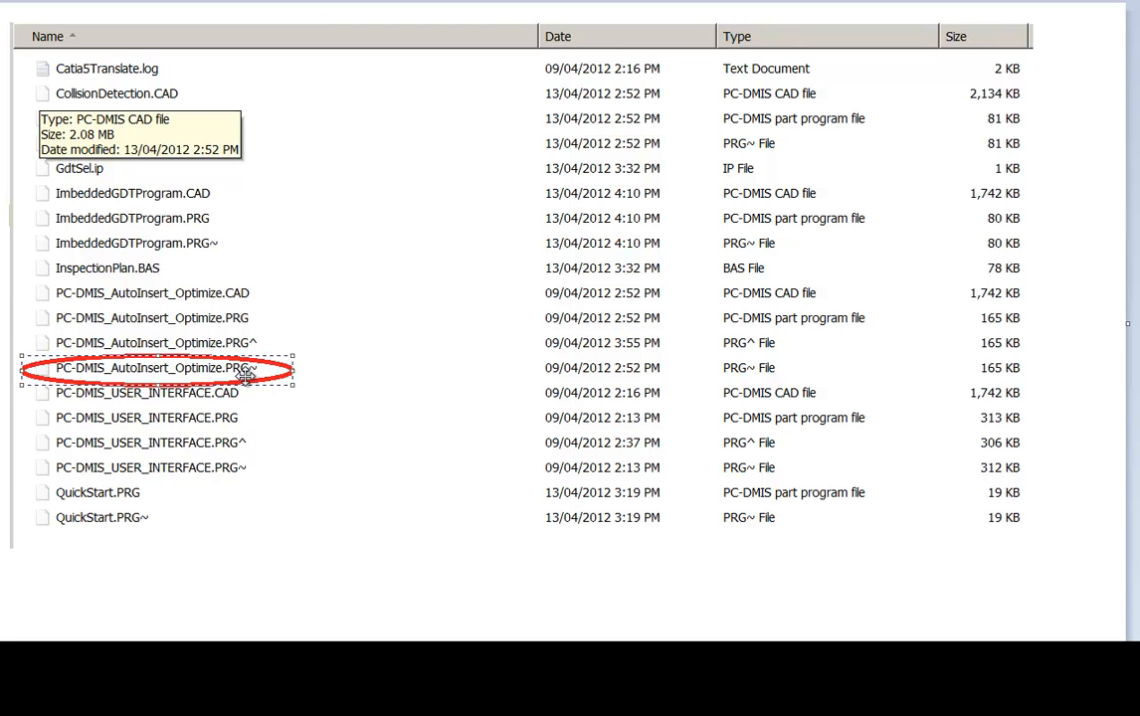
drag(16, 303, 285, 335)
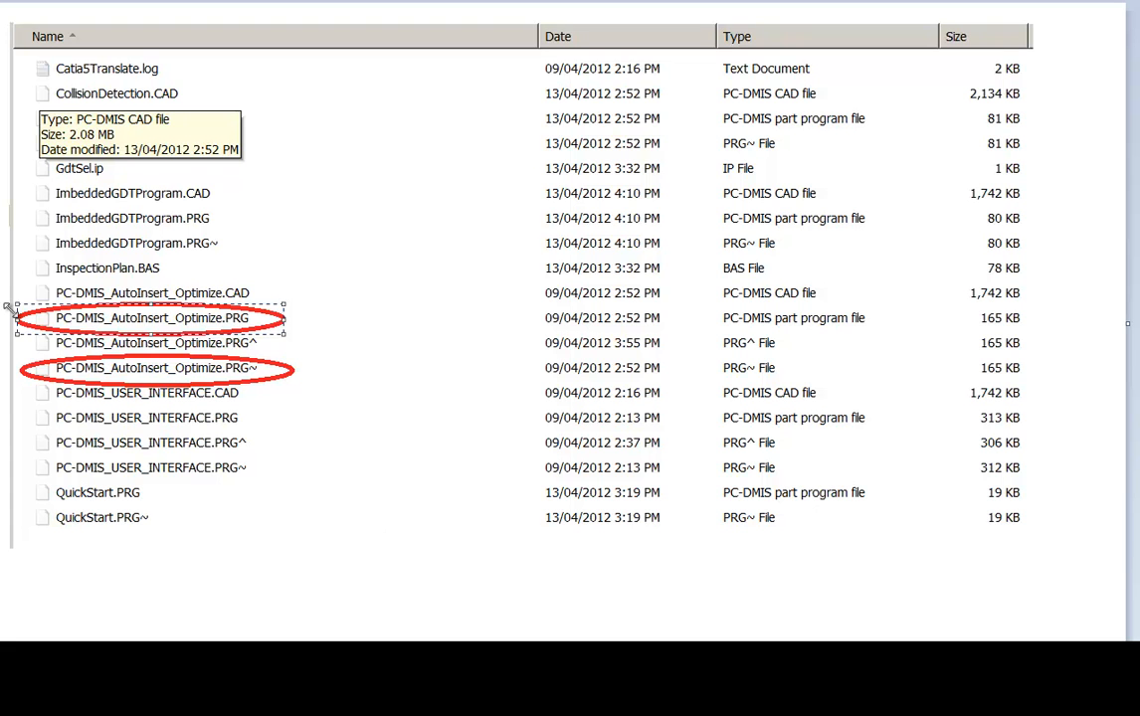
drag(24, 355, 289, 325)
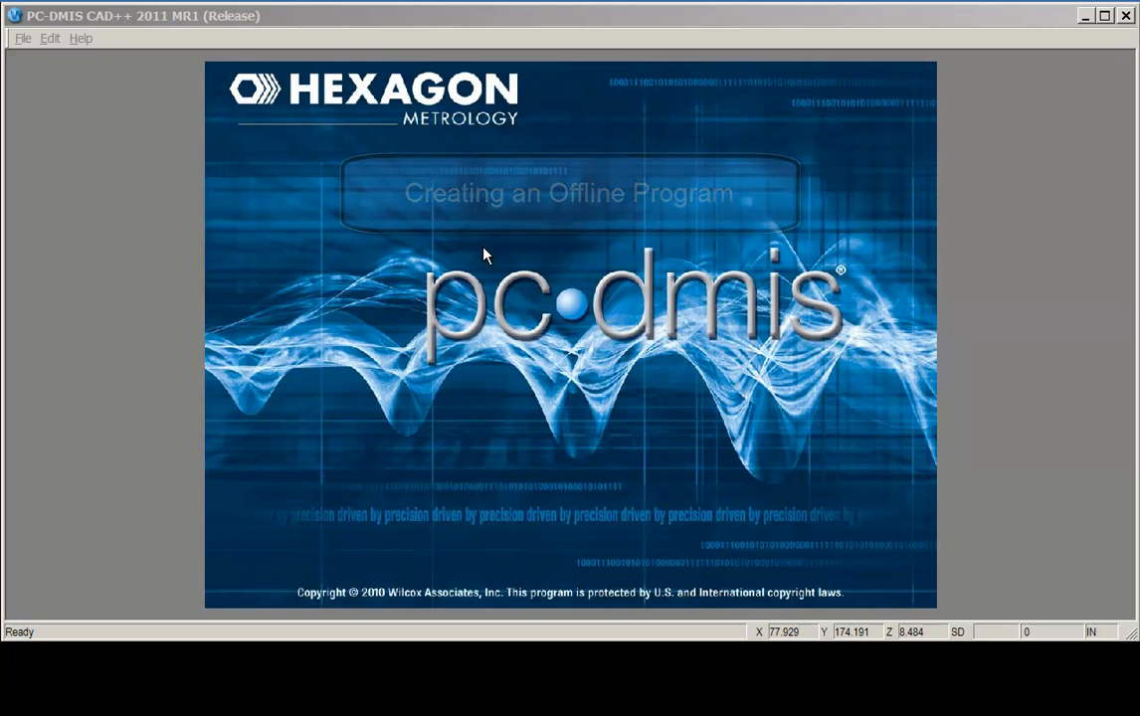
Create a new offline part program named Offline Program Test in millimetres and accept the TESTPROBE1 probe file.
click(26, 38)
click(41, 59)
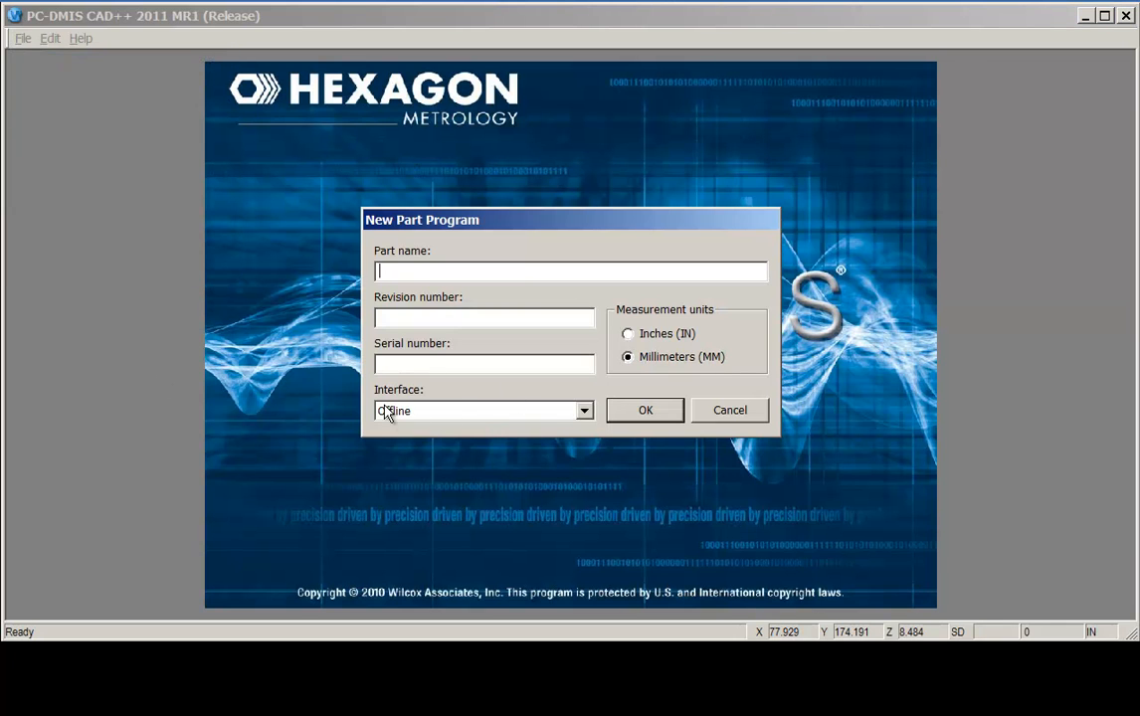
click(587, 411)
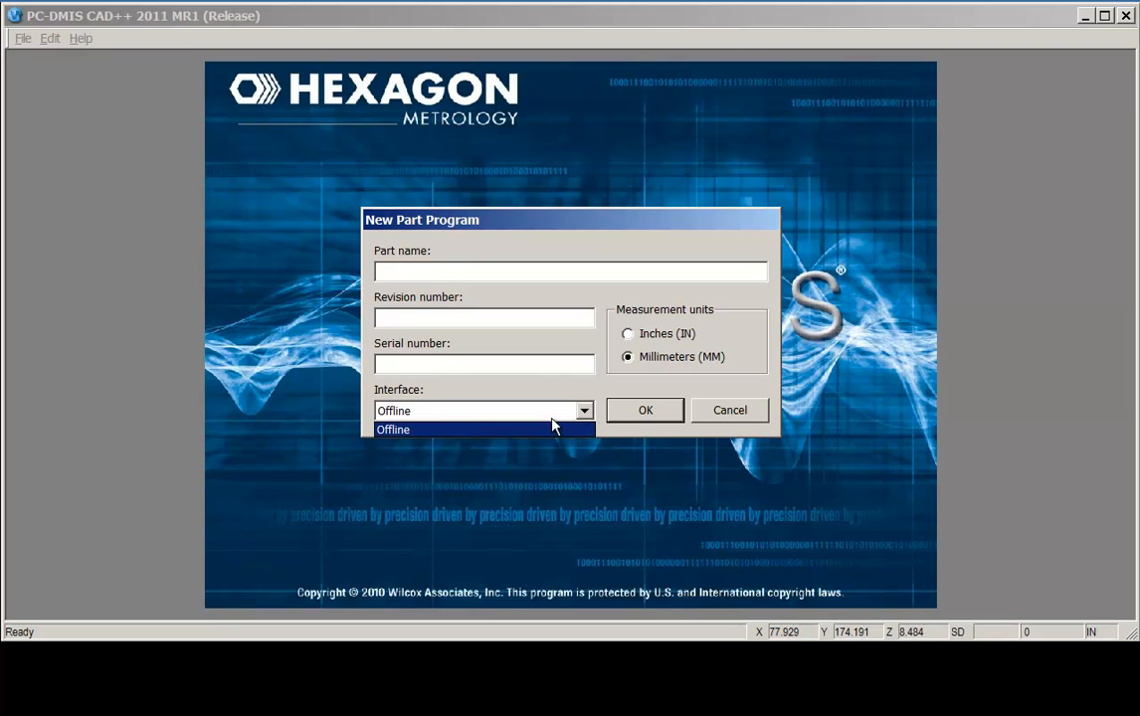
click(436, 426)
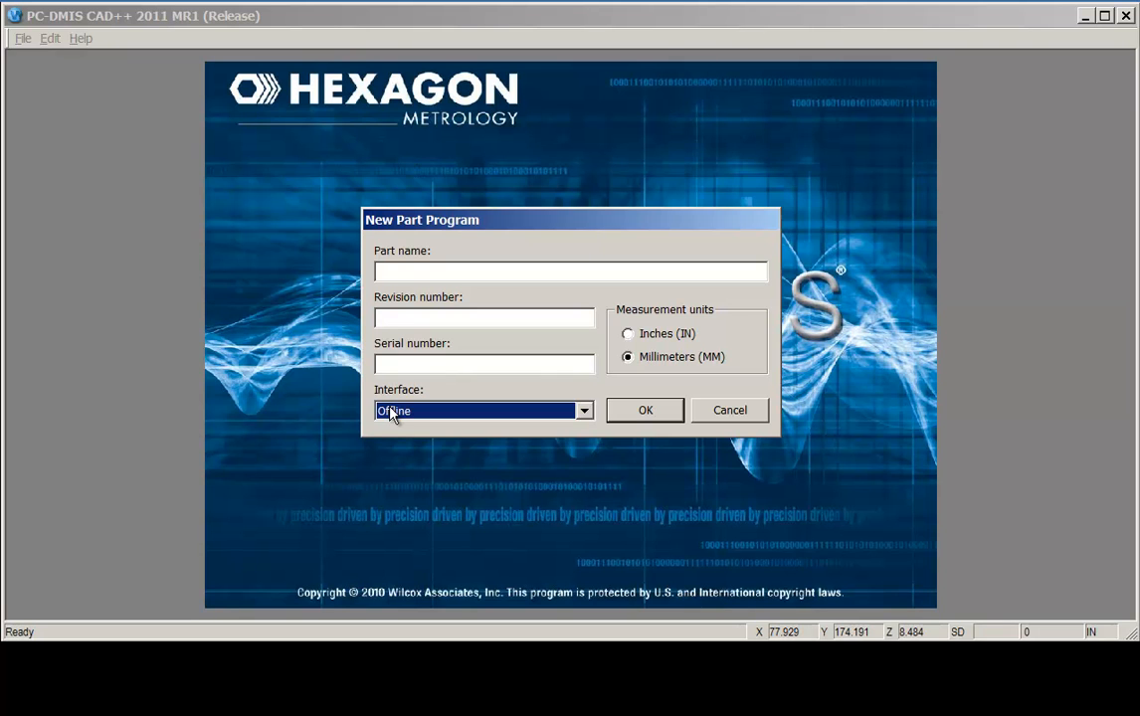
click(420, 278)
text(Offline Program Test)
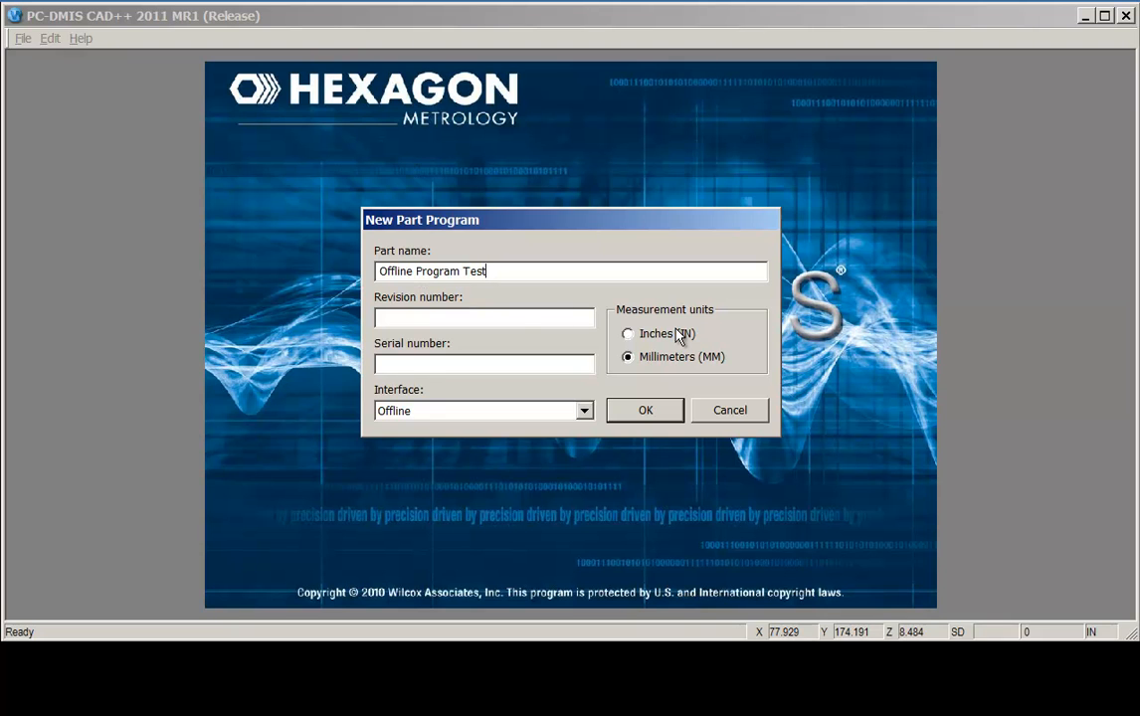
click(648, 411)
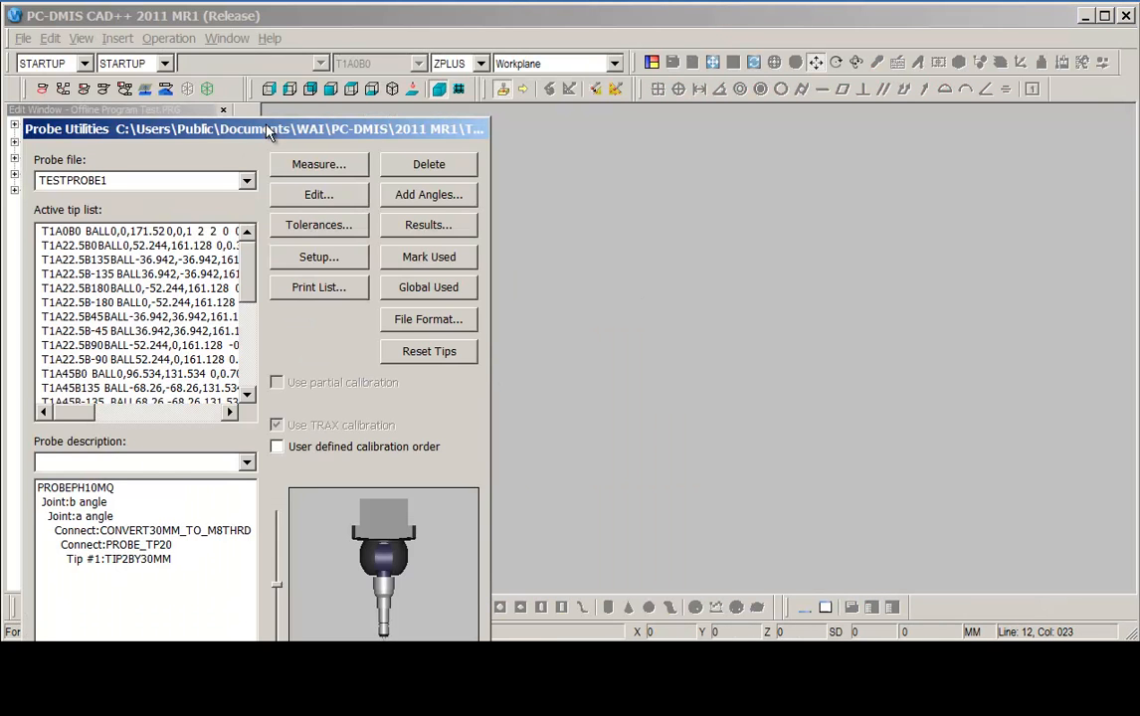
drag(242, 117, 333, 8)
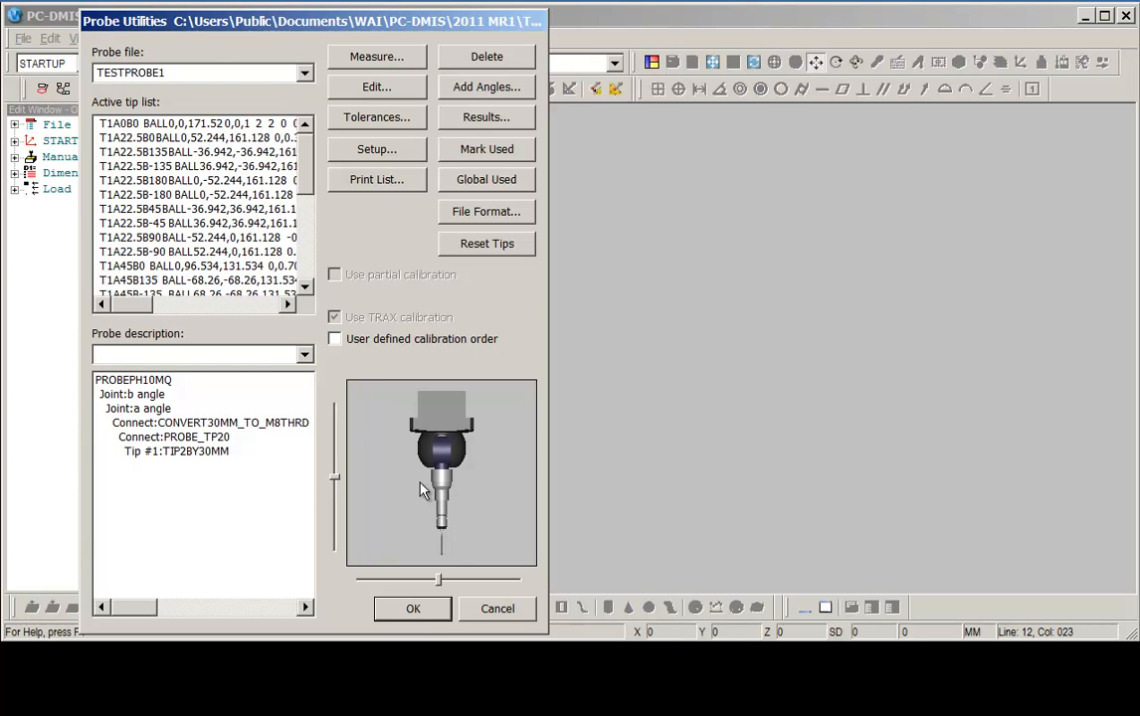
click(414, 609)
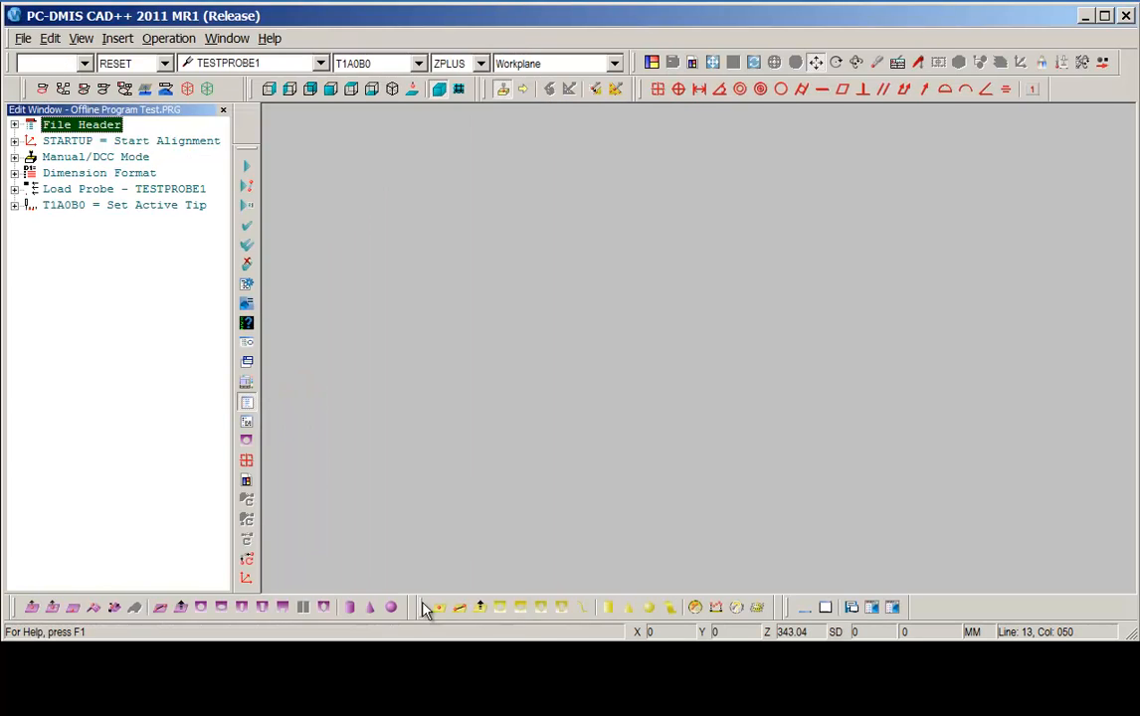
Browse the CAD Import formats and the Direct CAD Interface options.
click(22, 39)
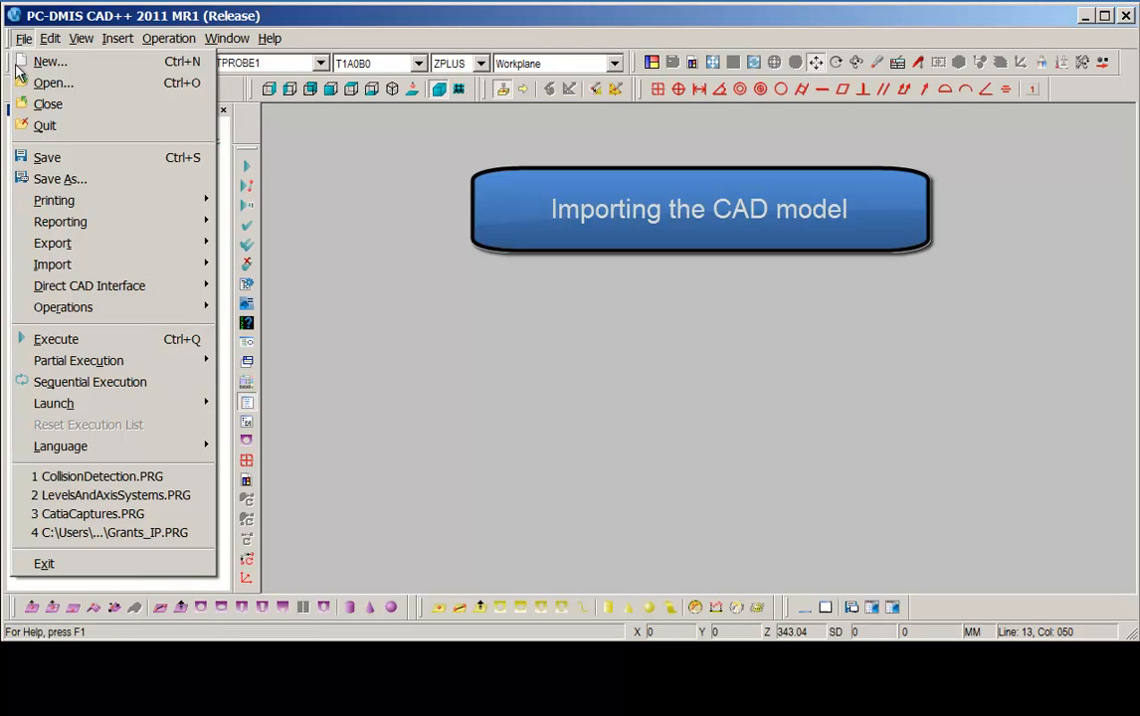
mouse_move(51, 269)
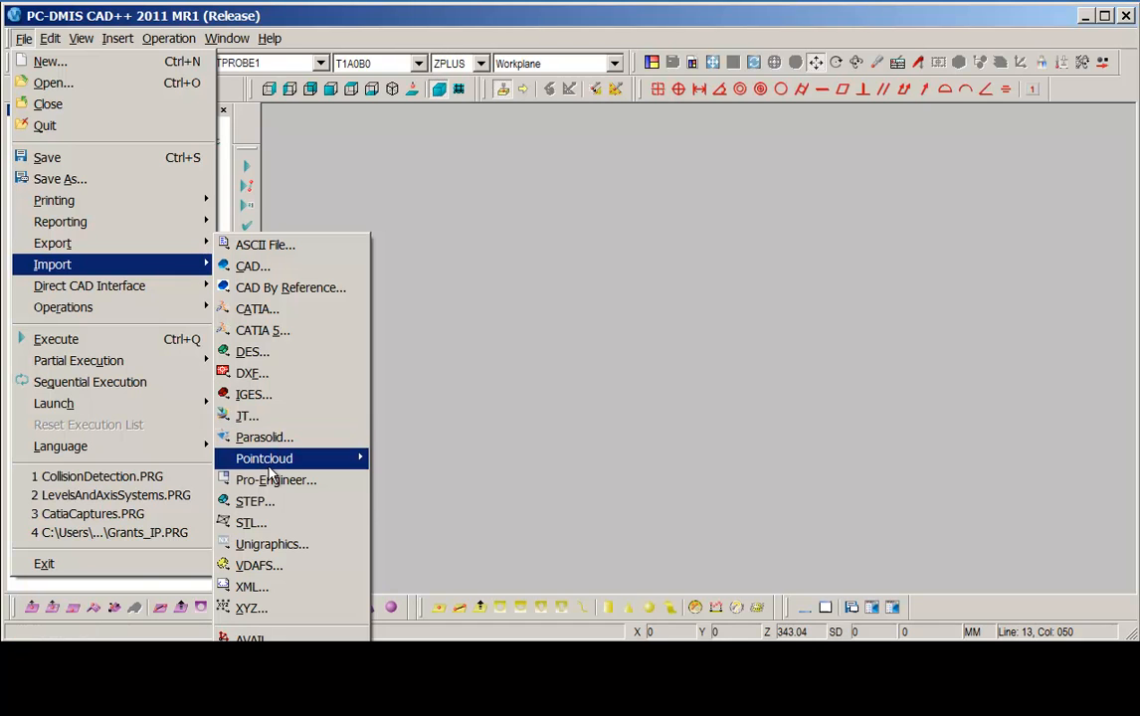
mouse_move(269, 466)
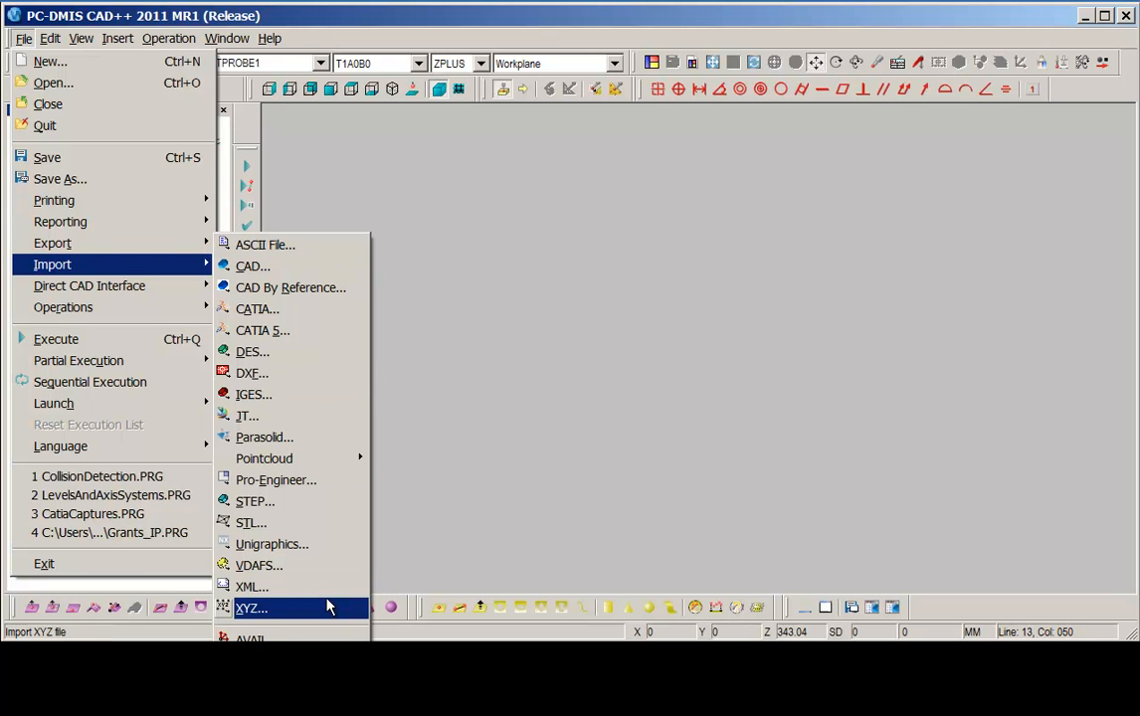
mouse_move(79, 290)
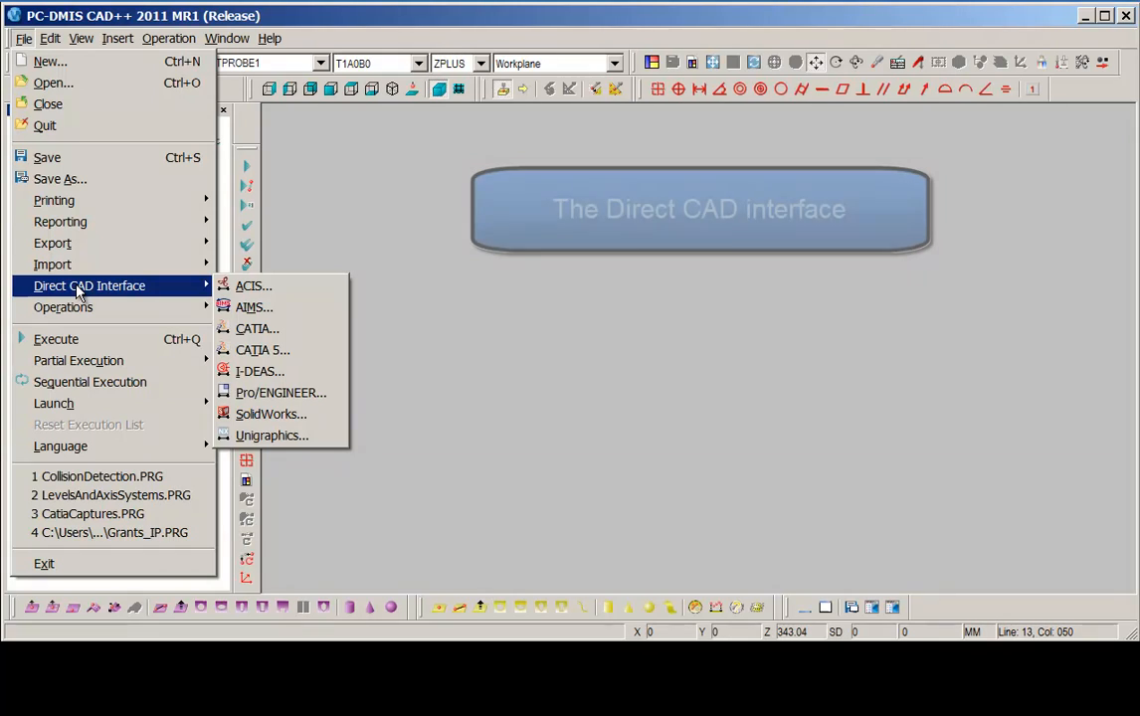
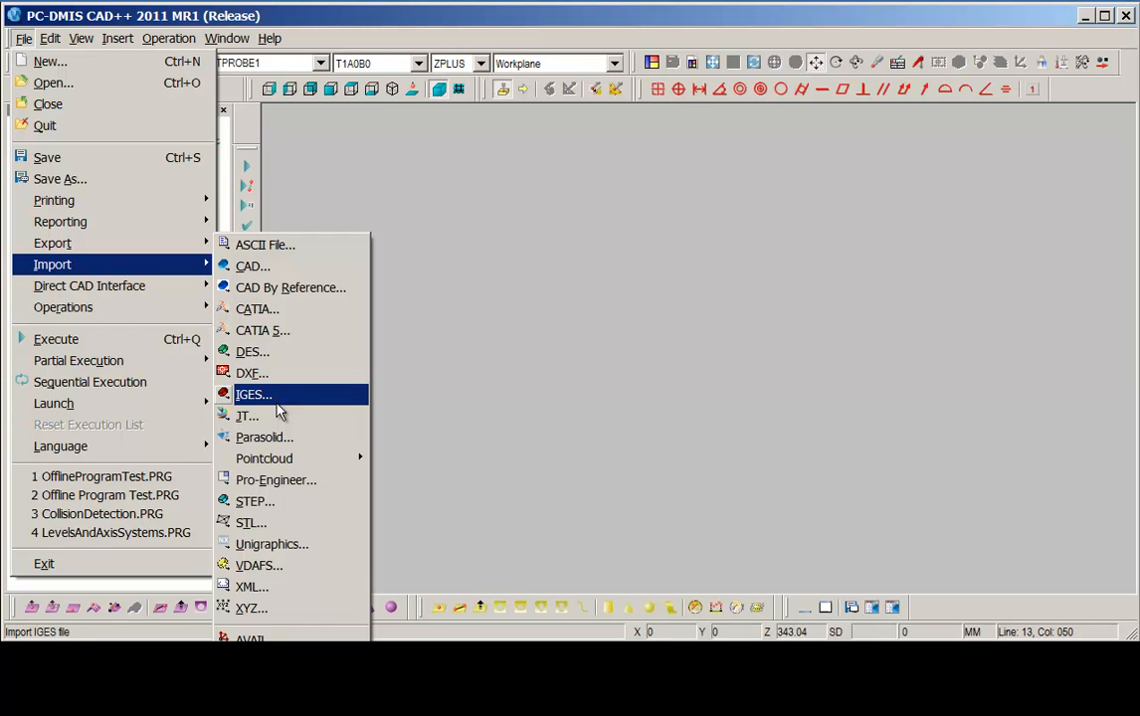
Import the IGES file HEXBLOCK_WIREFRAME_SURFACE.igs into the part program.
click(287, 402)
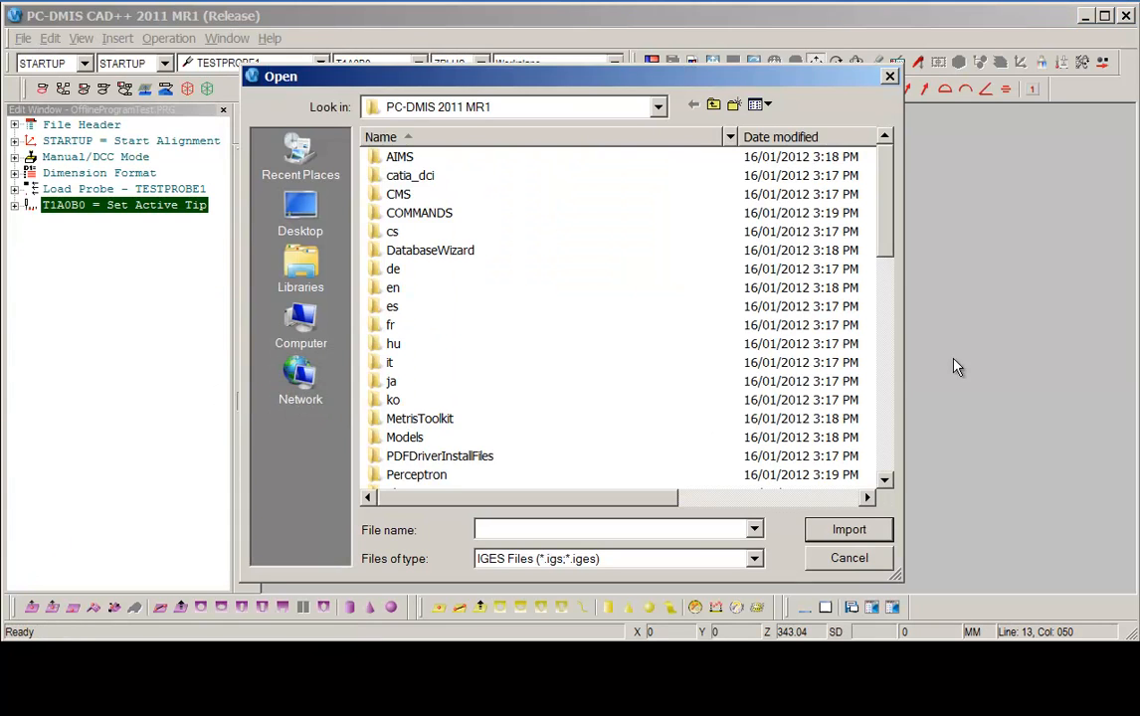
scroll(886, 292, down, 2)
scroll(886, 292, down, 5)
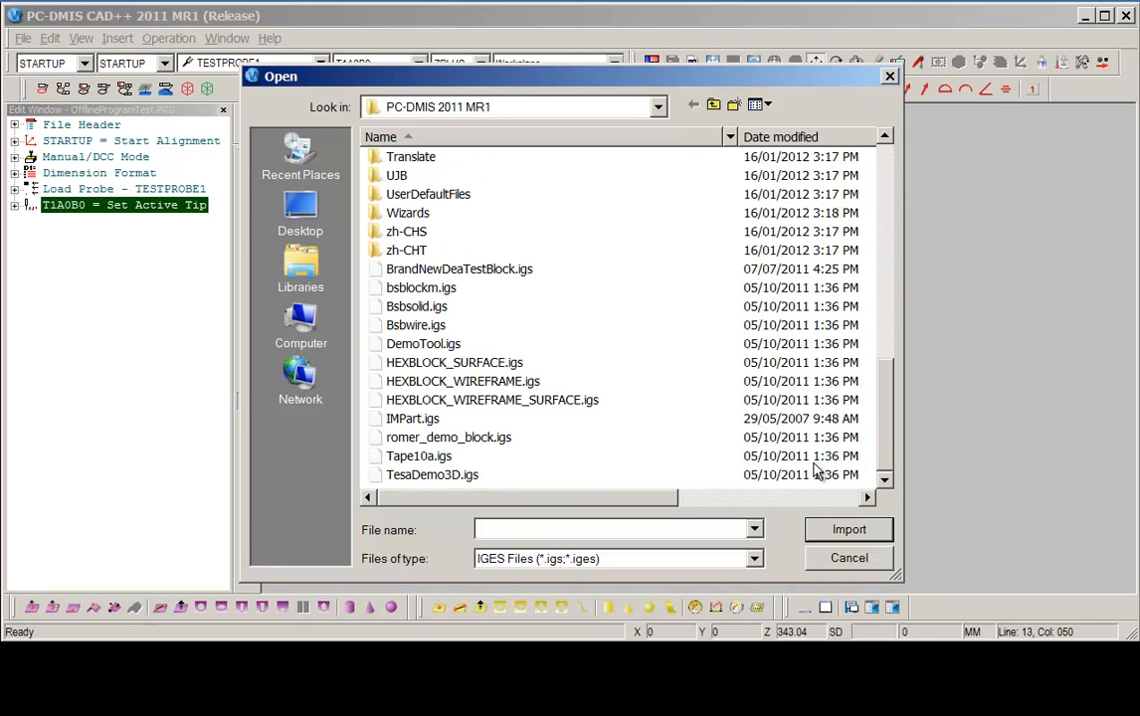
click(497, 400)
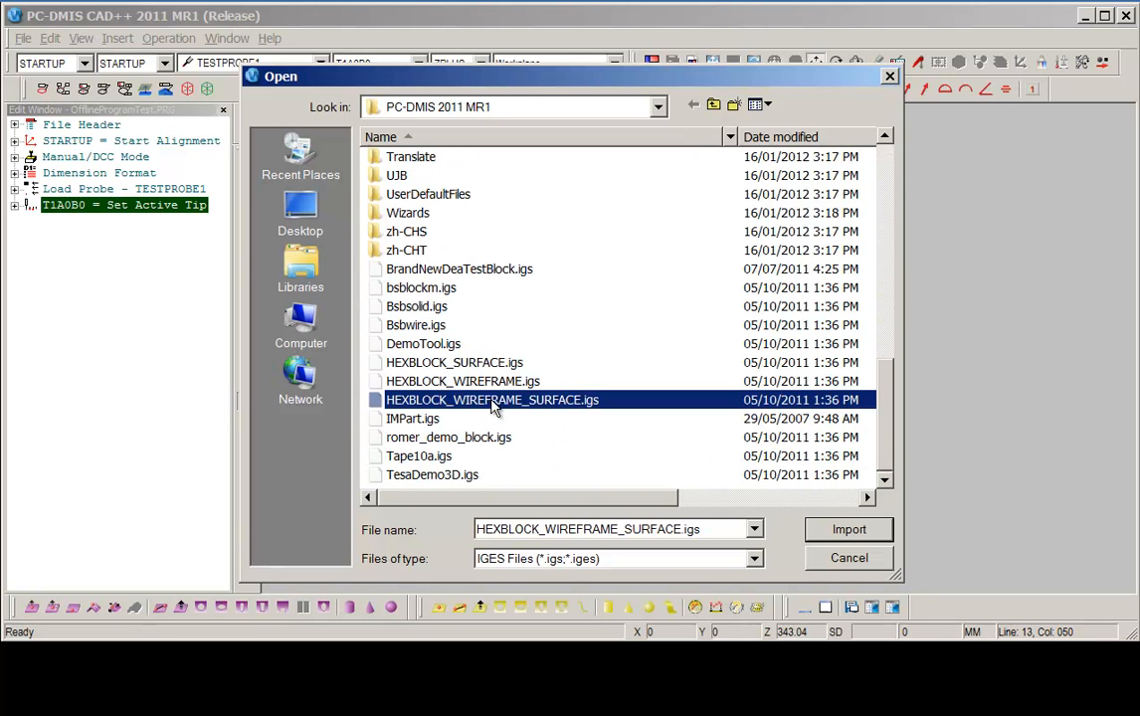
click(849, 536)
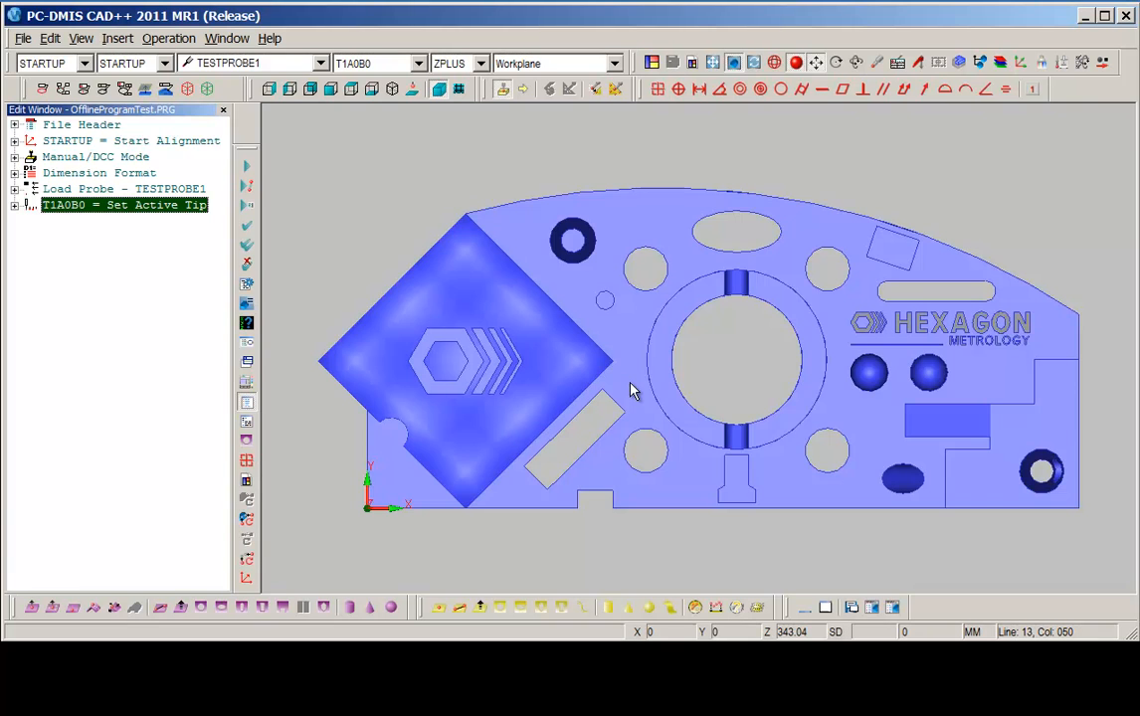
middle_drag(631, 383, 687, 237)
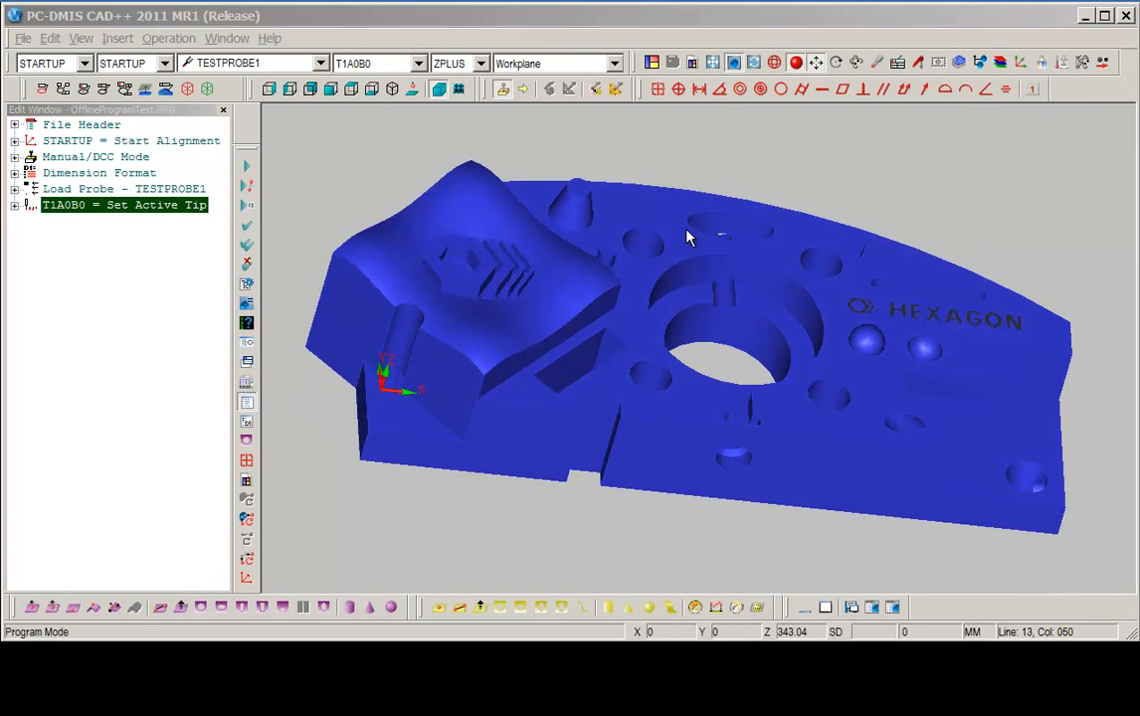
click(631, 22)
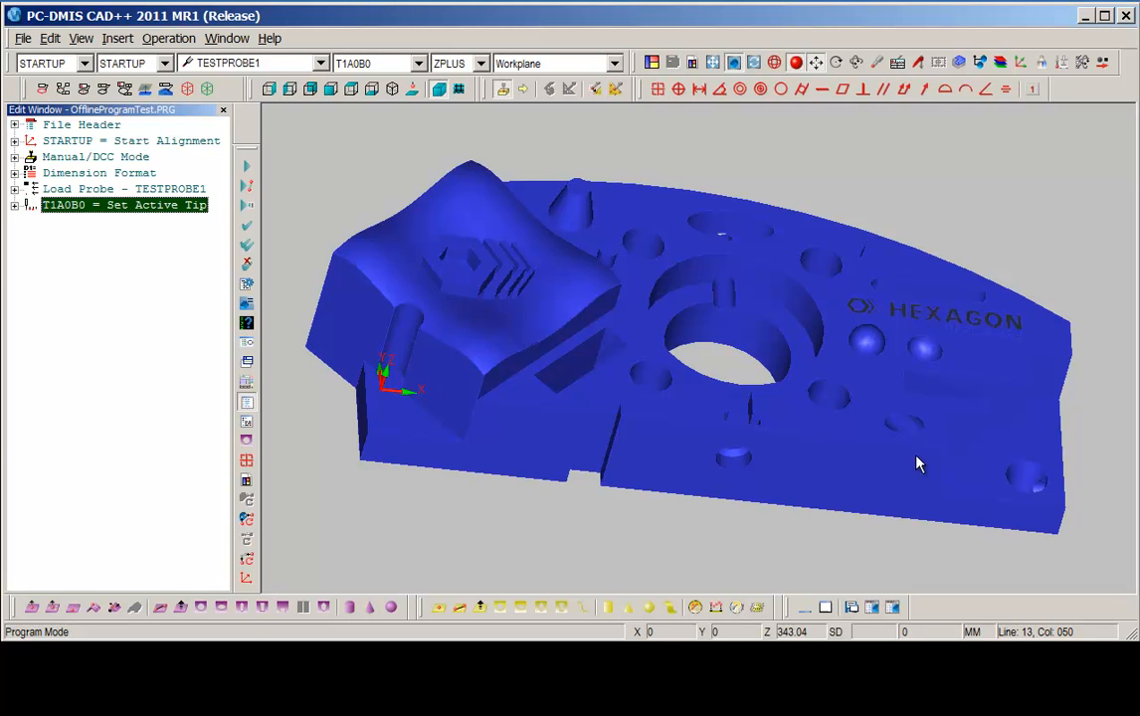
Switch to program mode and measure a plane with four hits on the part's top surface.
click(877, 63)
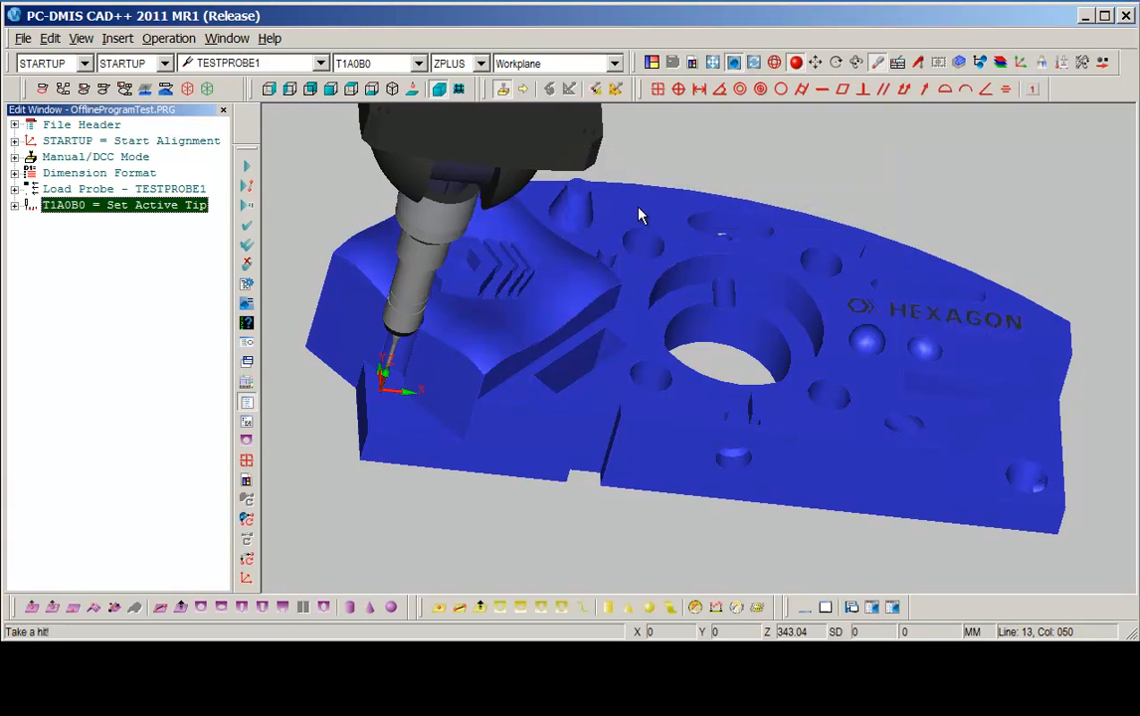
click(638, 217)
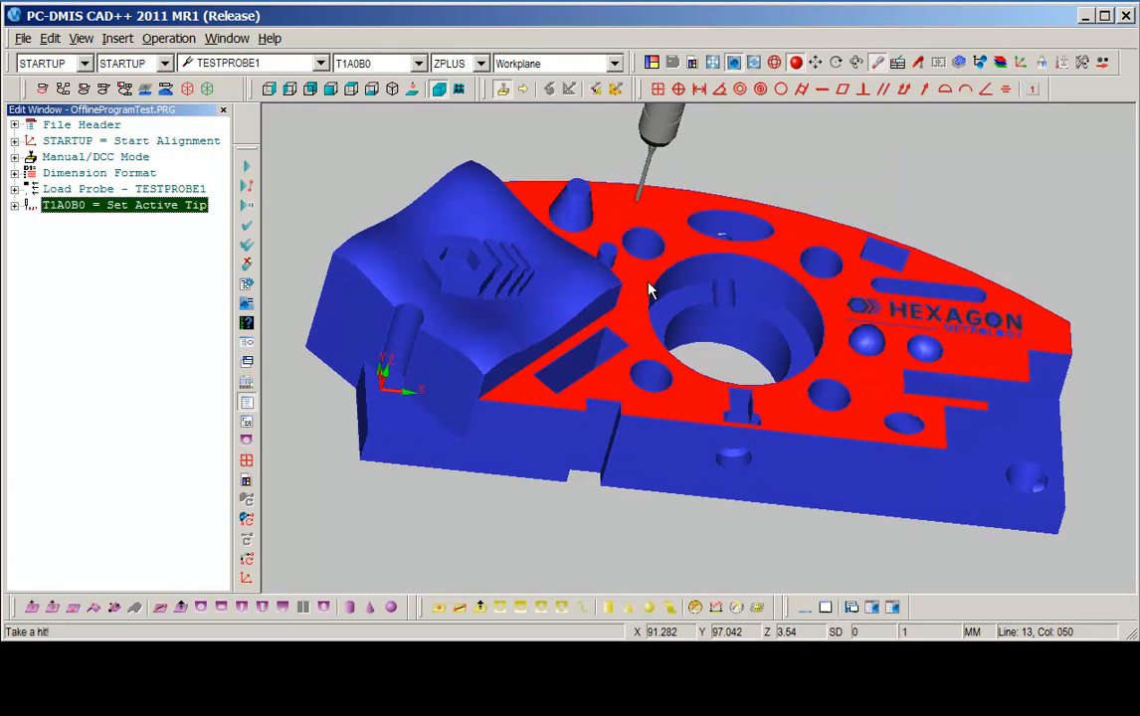
click(1051, 332)
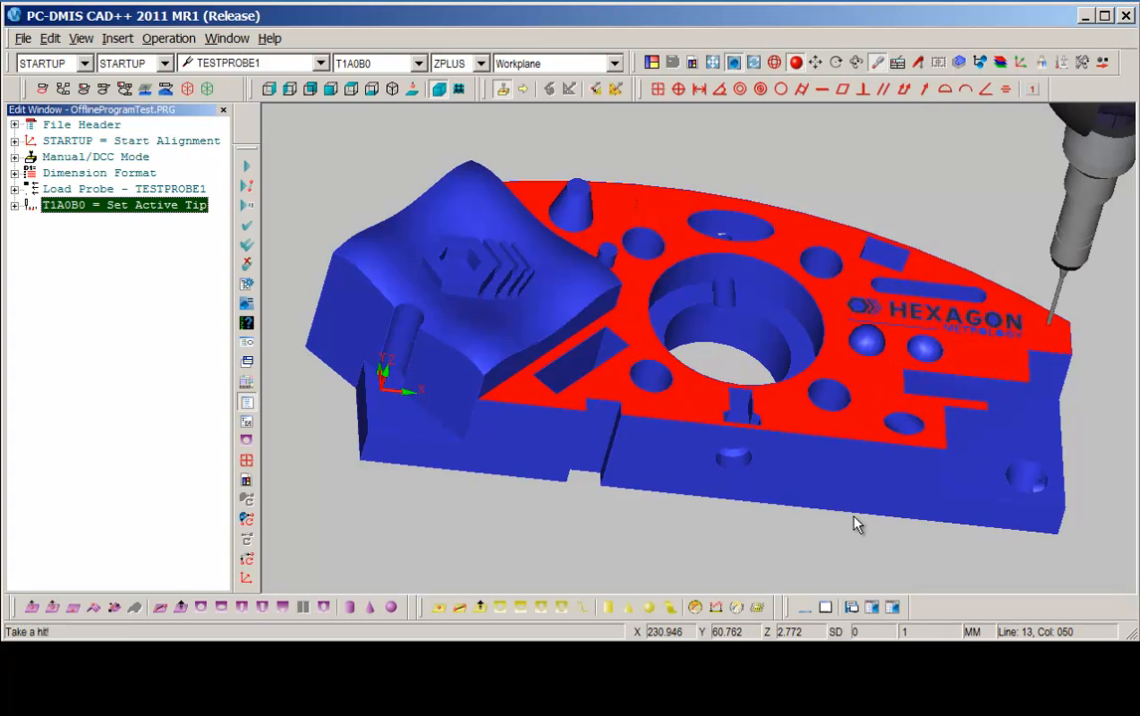
click(851, 433)
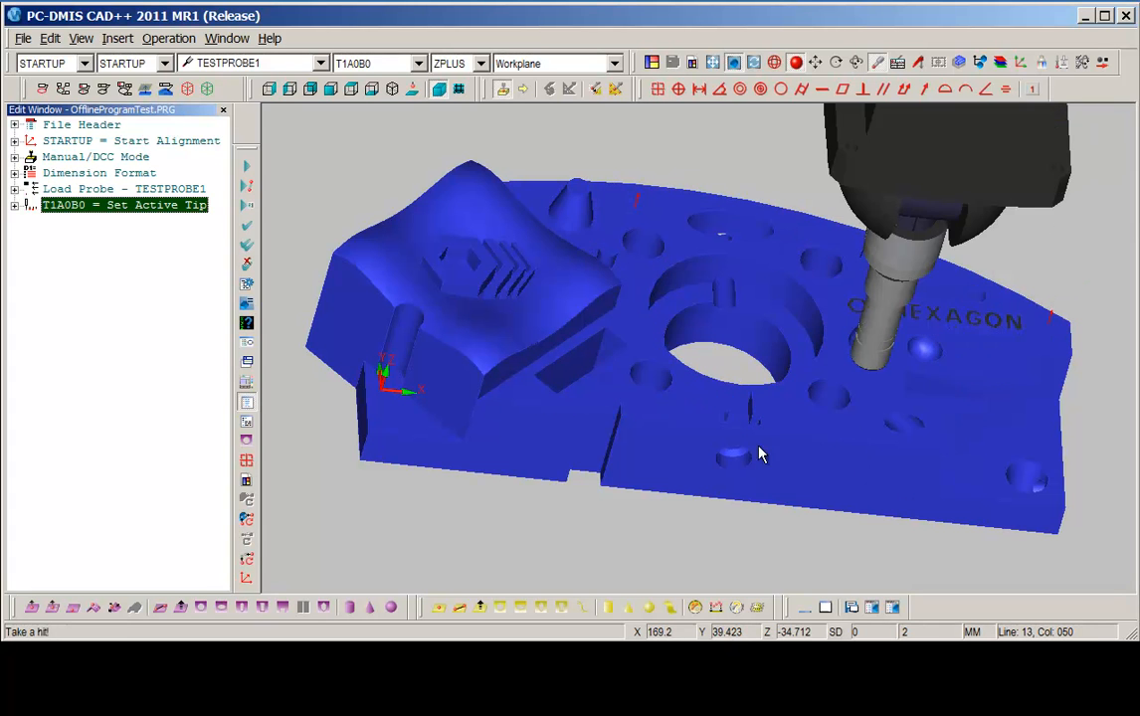
click(530, 395)
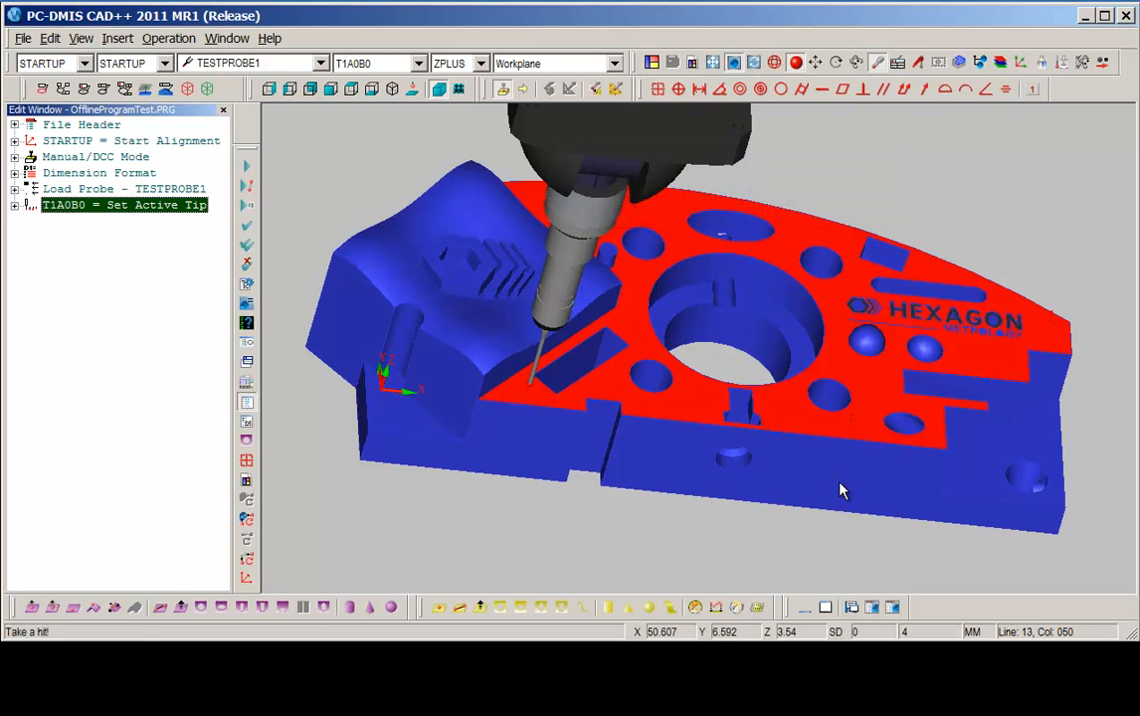
key(End)
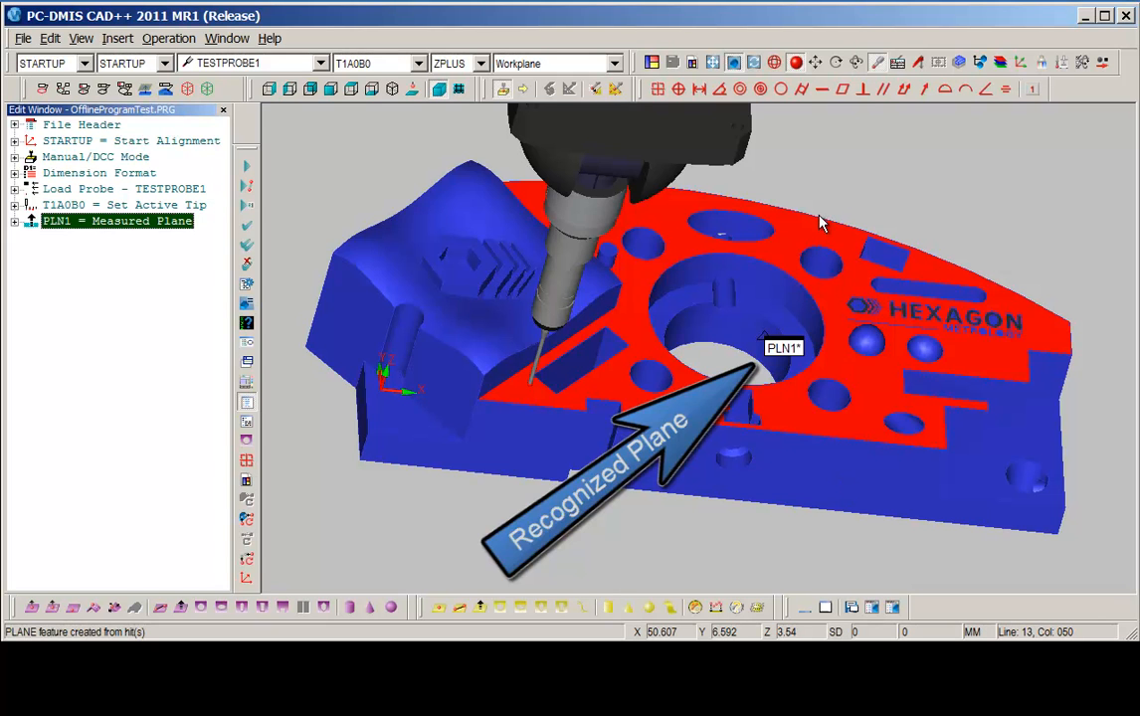
Measure a line with two hits along the front face of the part.
click(517, 436)
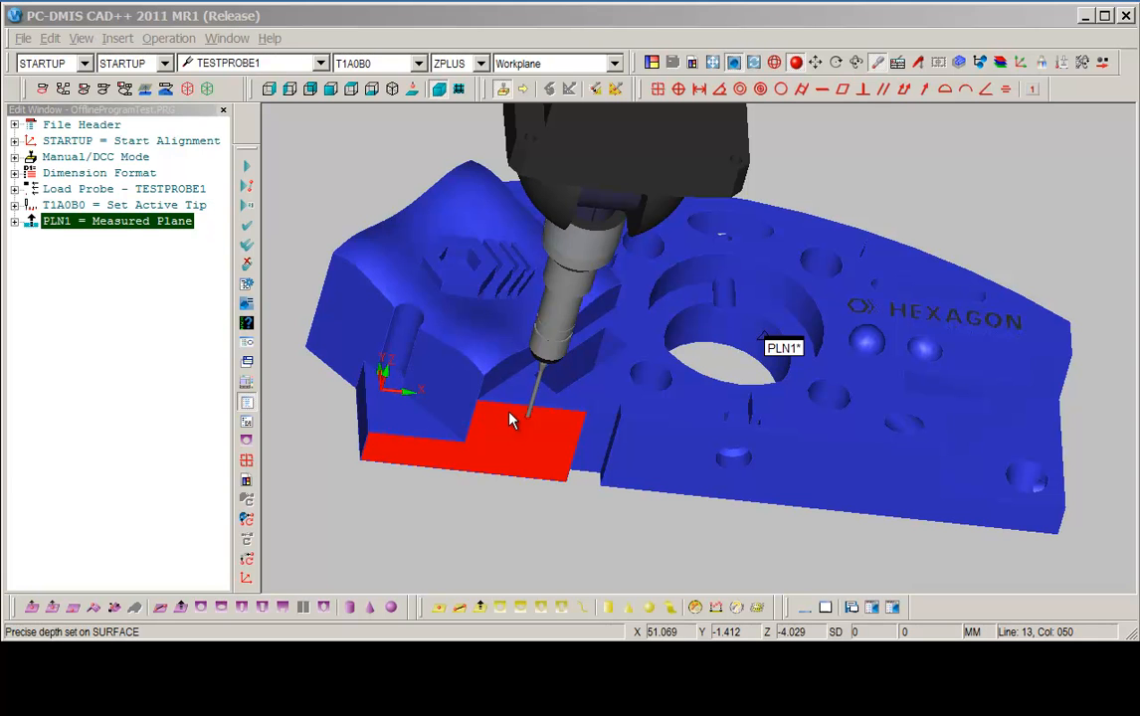
click(509, 420)
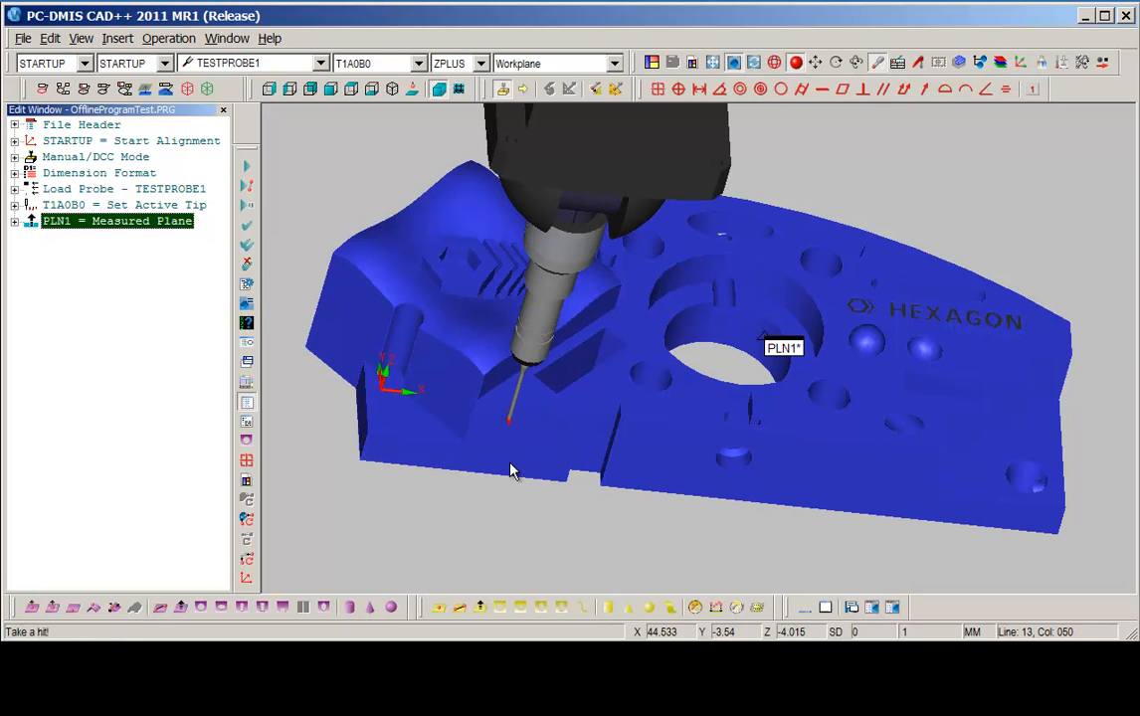
click(921, 464)
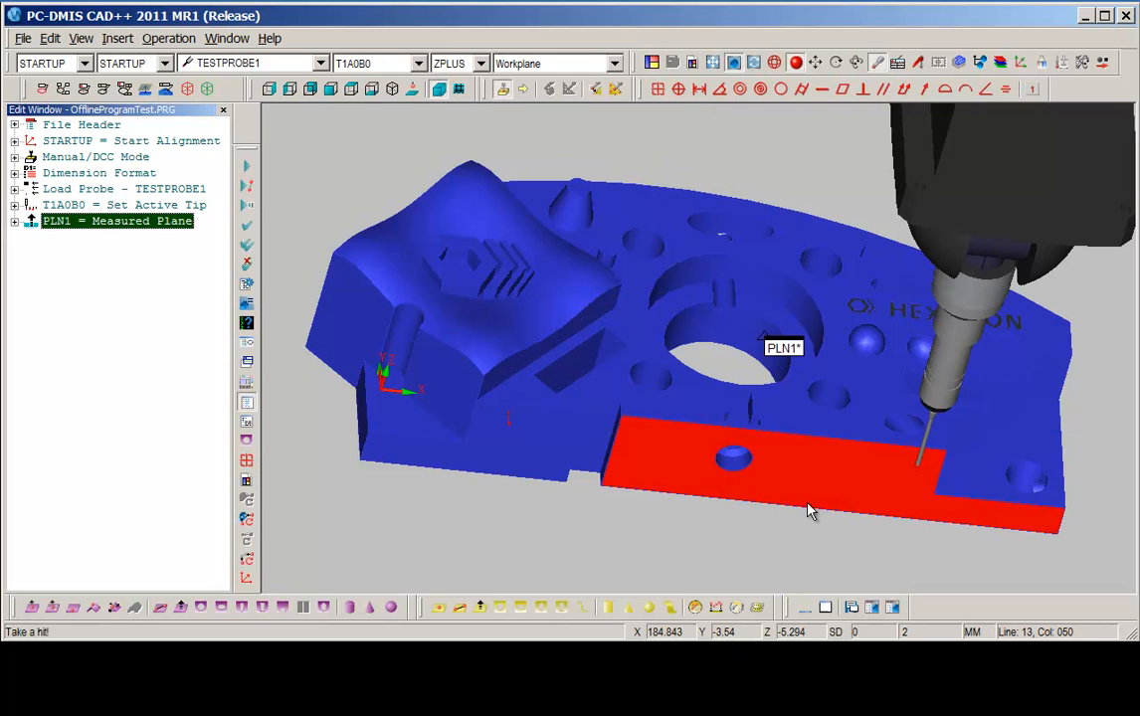
key(End)
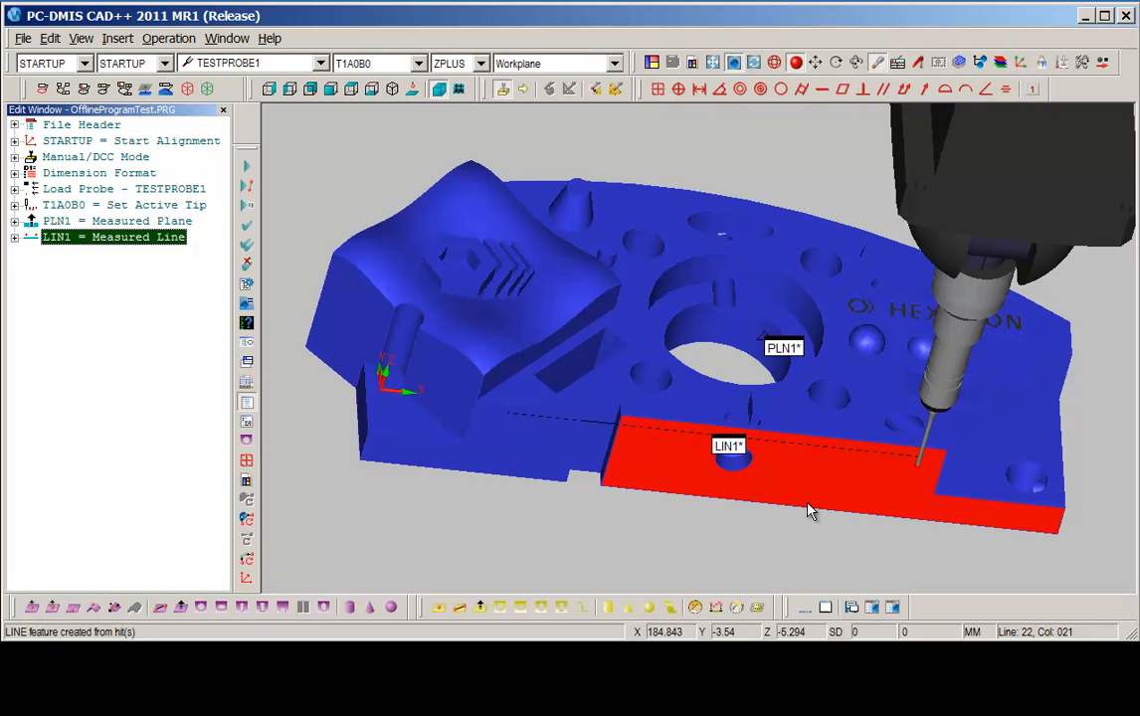
Measure a second line with two hits on the part's left end face.
middle_drag(549, 407, 656, 378)
drag(309, 505, 455, 334)
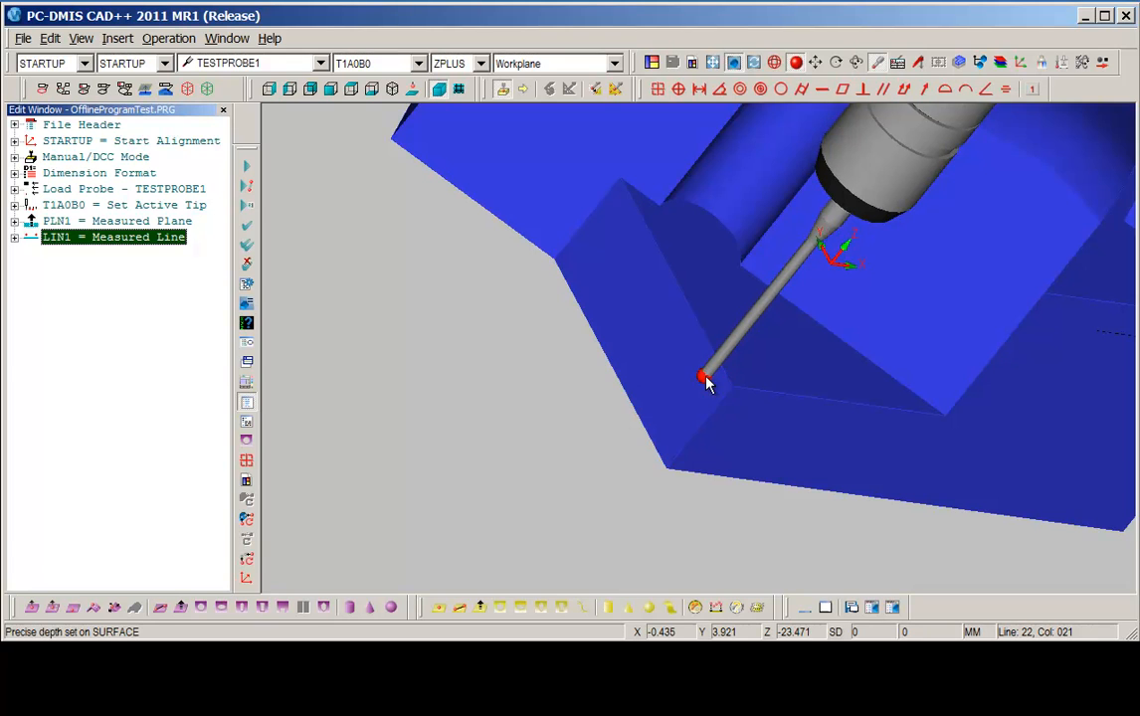
click(707, 385)
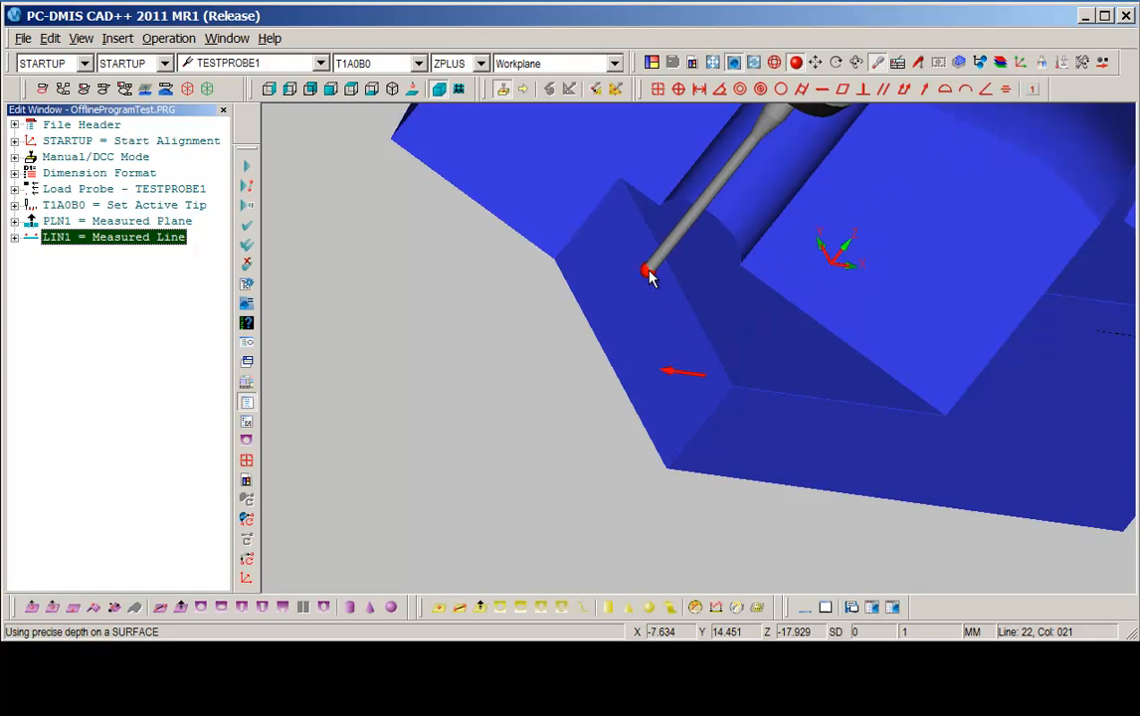
click(649, 276)
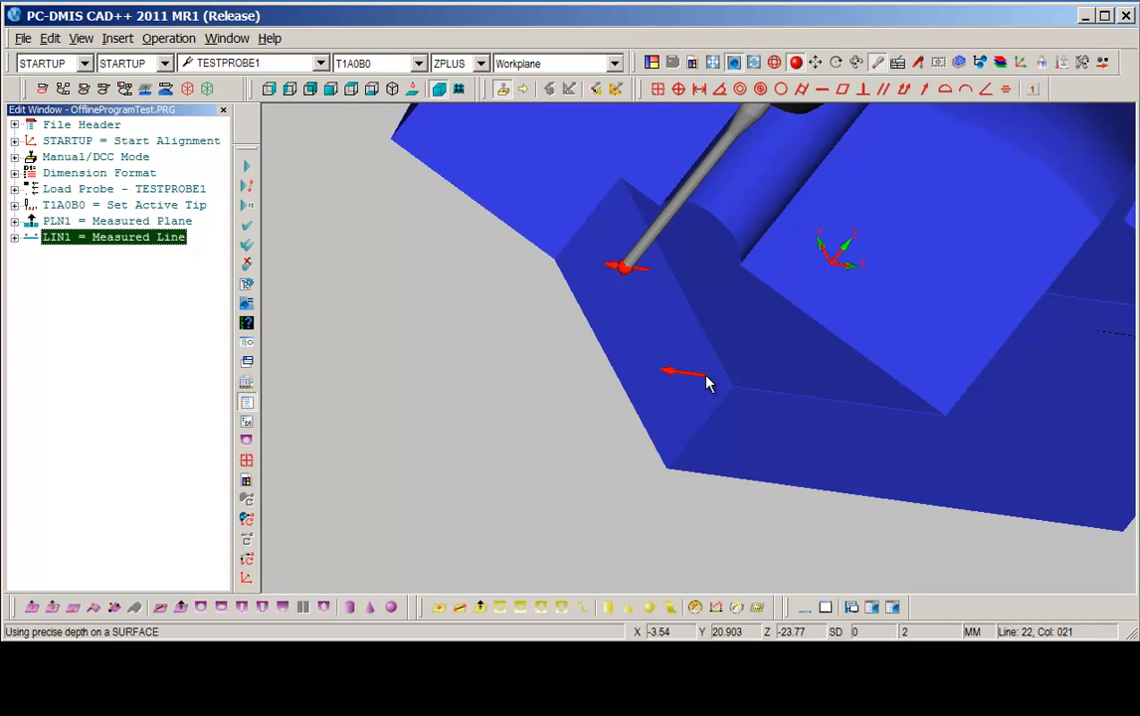
key(End)
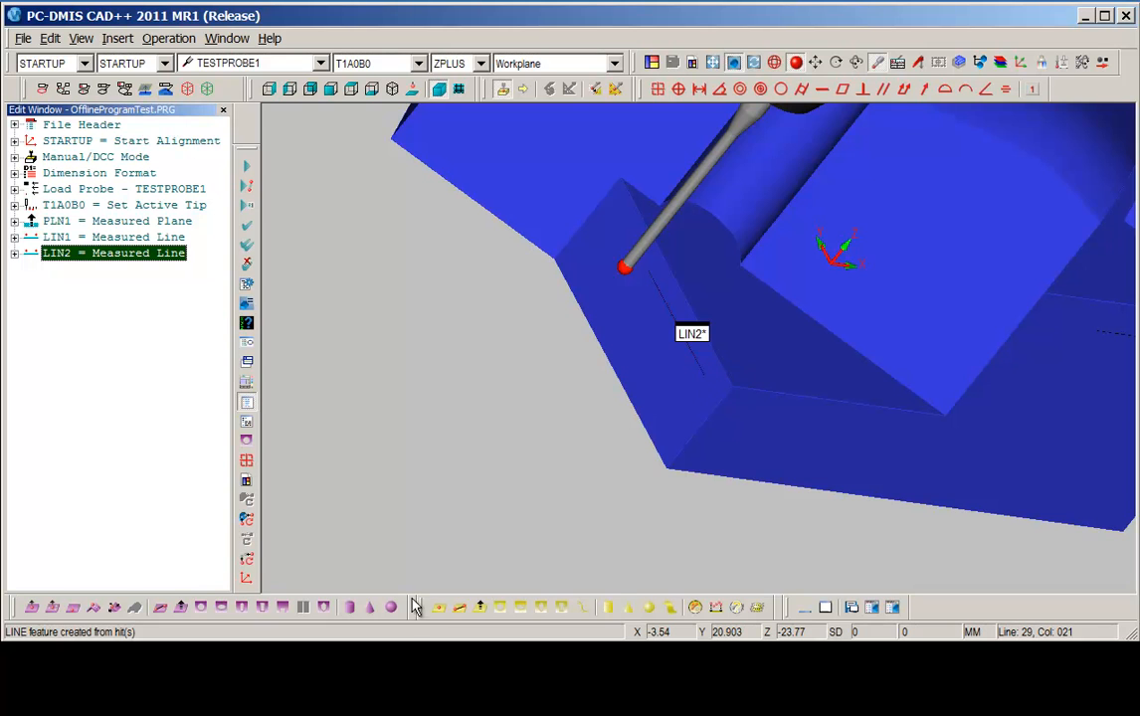
Construct a point at the intersection of LIN1 and LIN2 using the Constructed Features toolbar.
drag(423, 600, 420, 408)
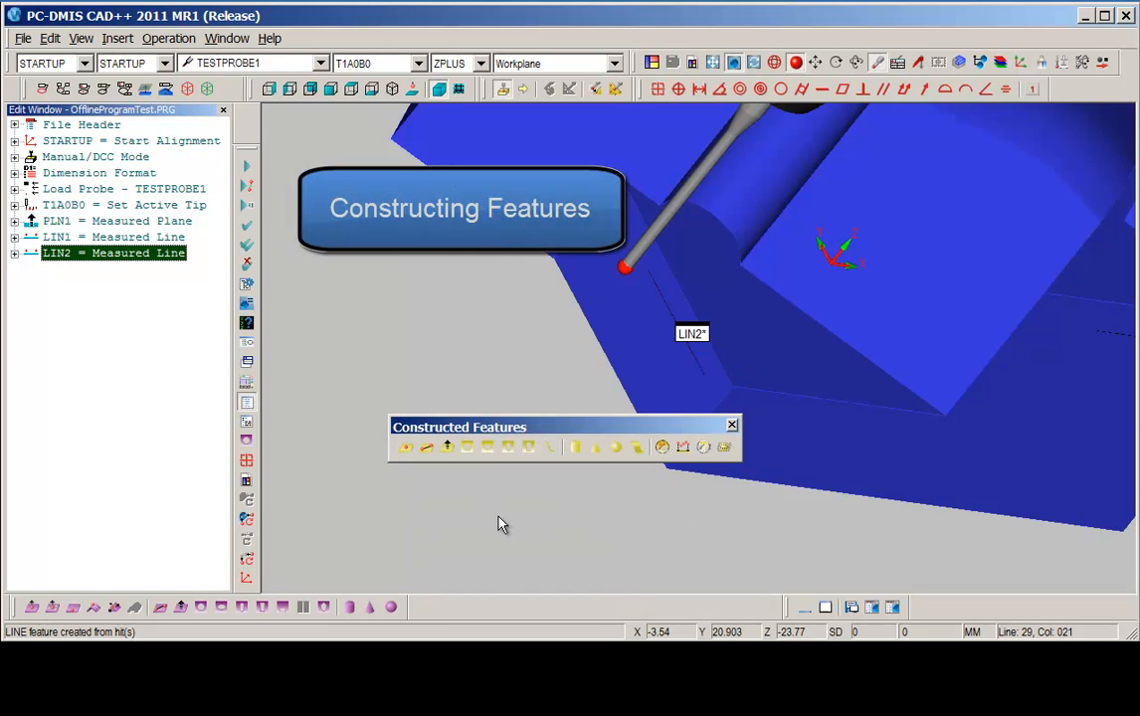
click(406, 448)
drag(40, 40, 455, 133)
click(364, 182)
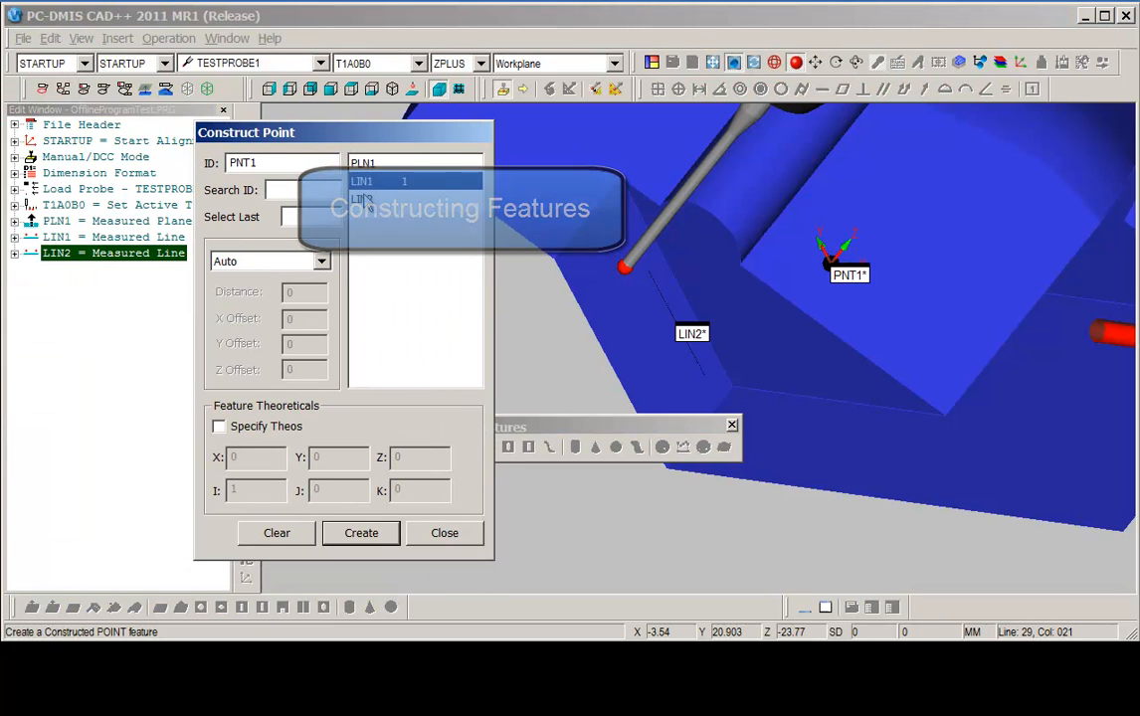
click(364, 200)
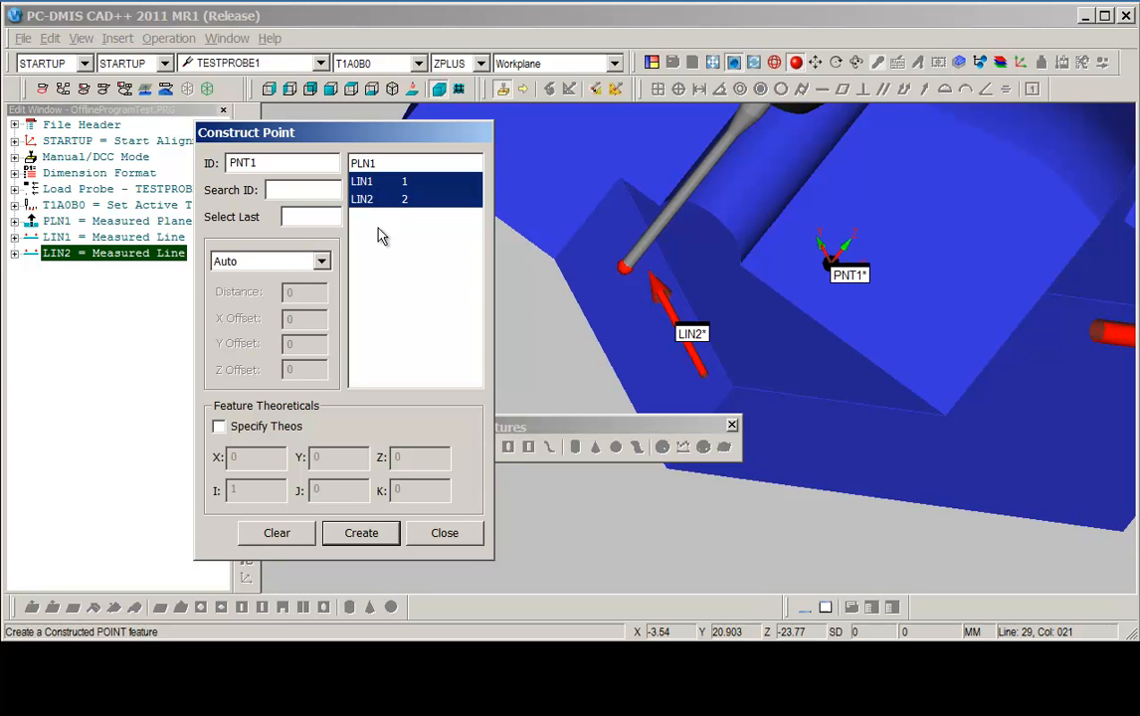
click(356, 534)
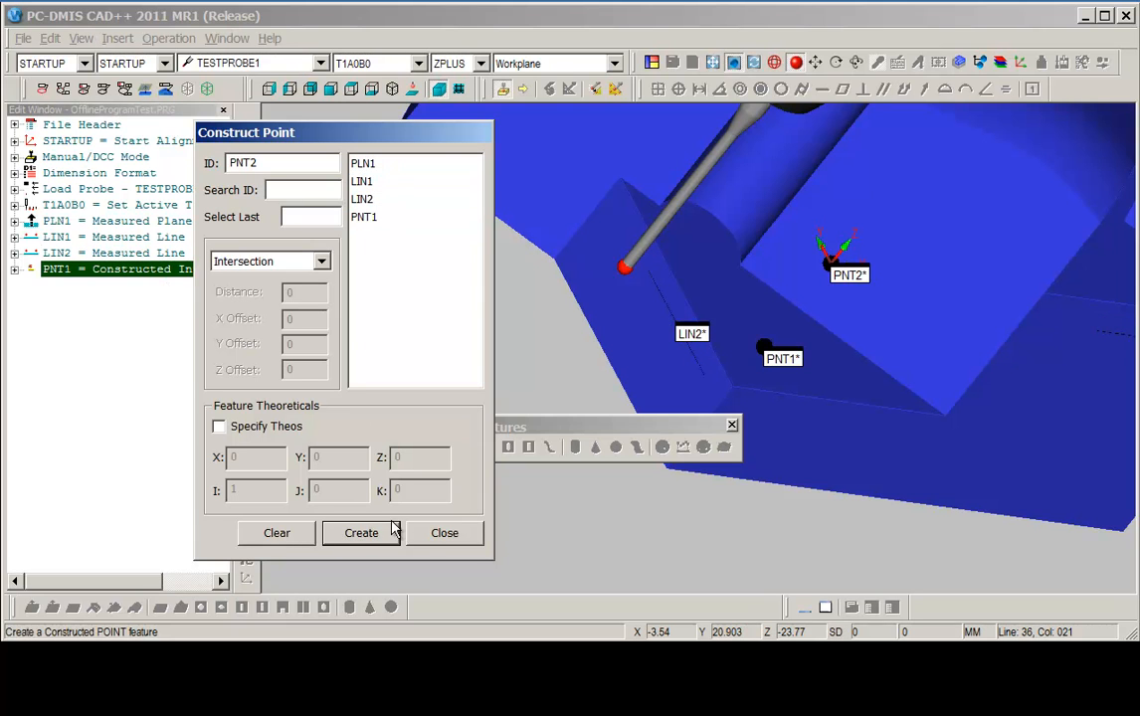
click(445, 533)
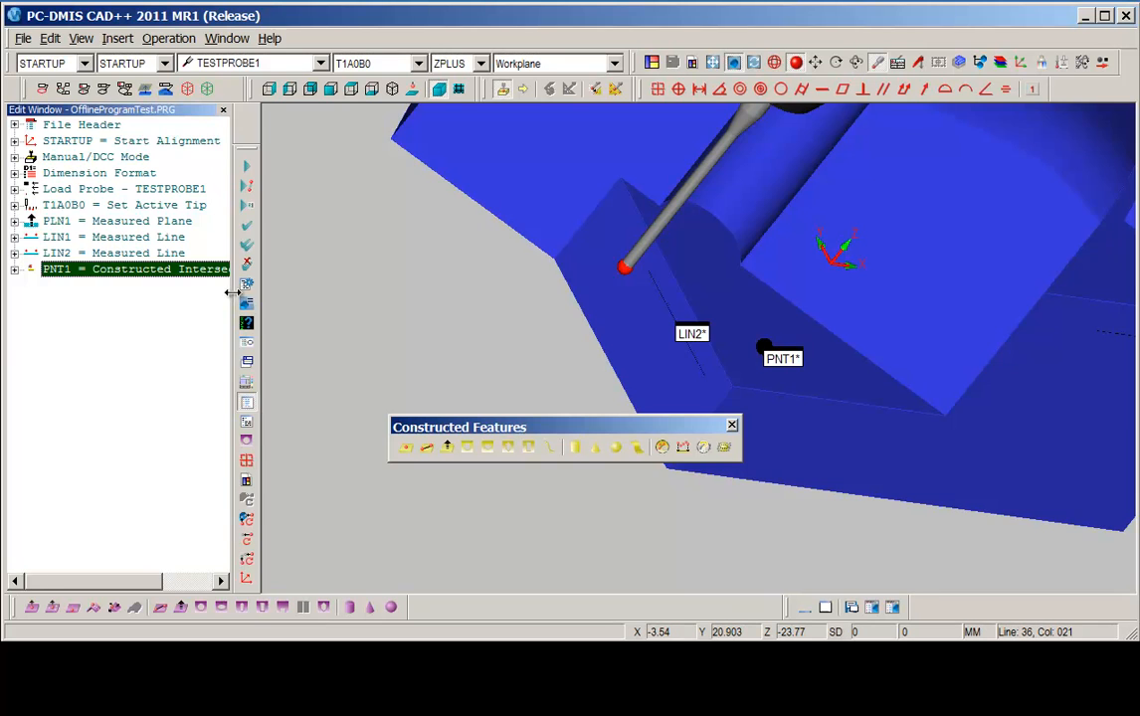
Widen the Edit window and expand the constructed point's settings to inspect them.
drag(230, 292, 378, 298)
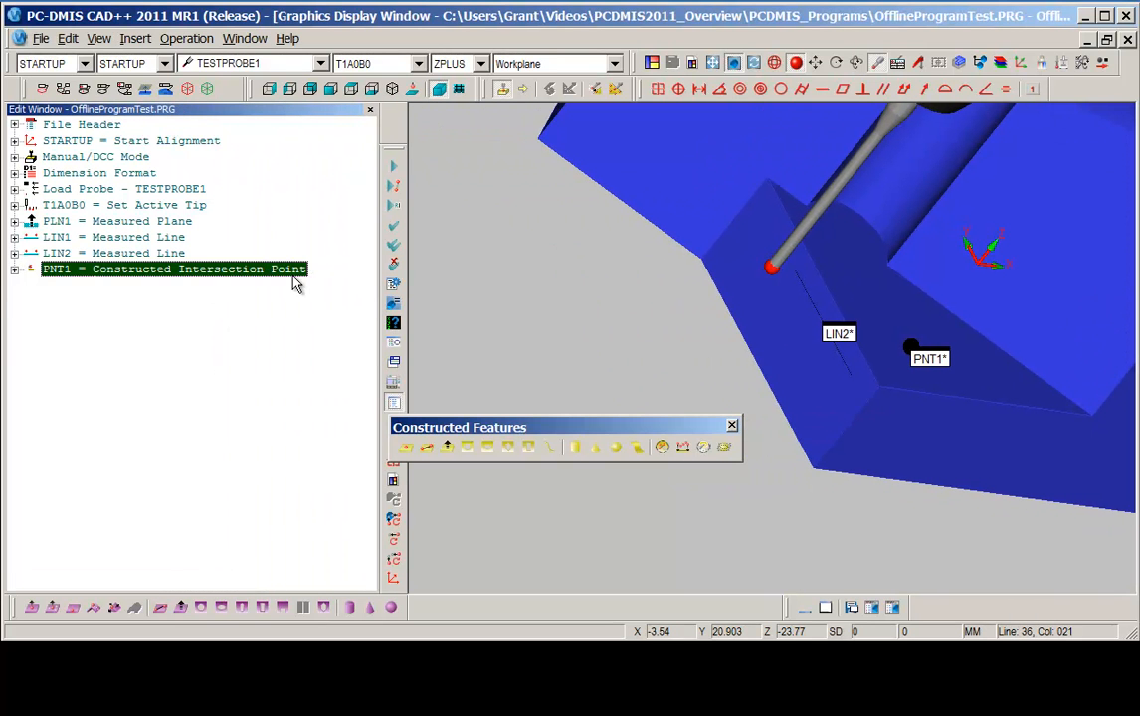
click(14, 268)
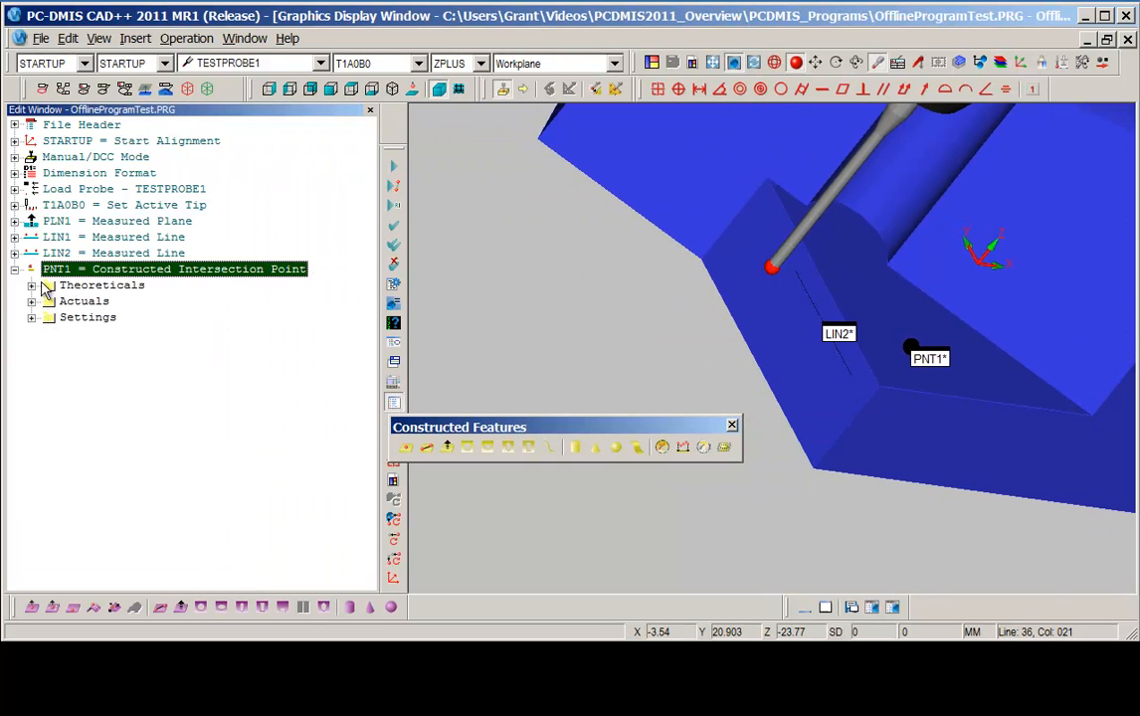
click(32, 317)
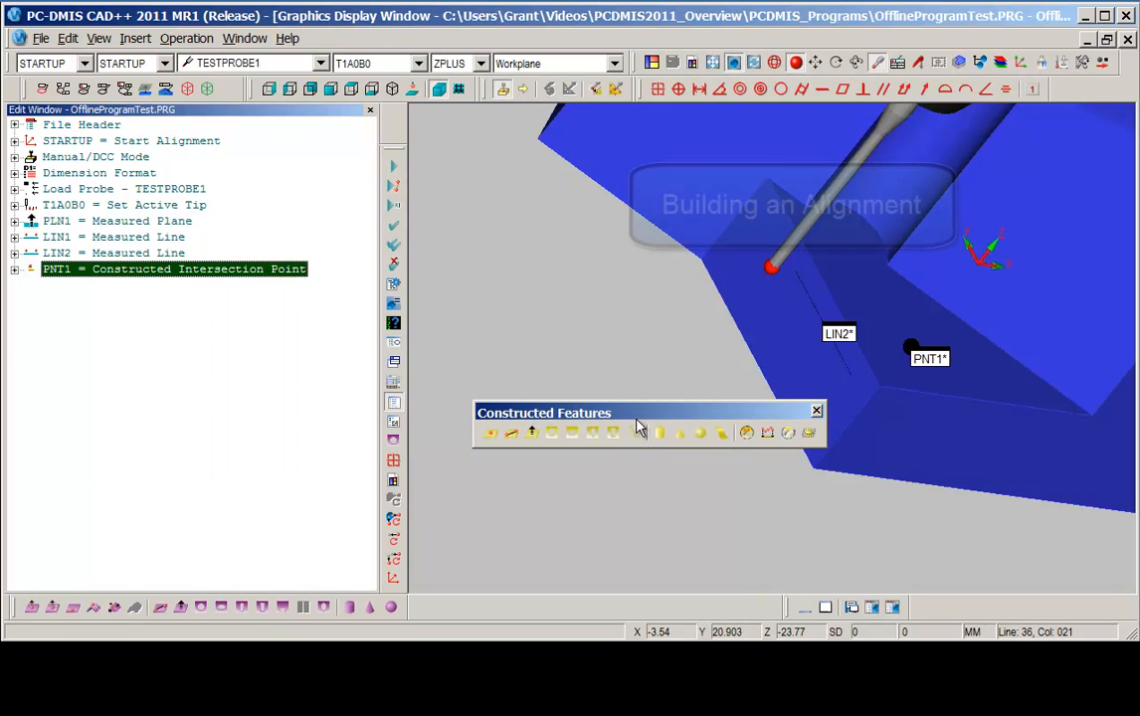
drag(635, 427, 580, 600)
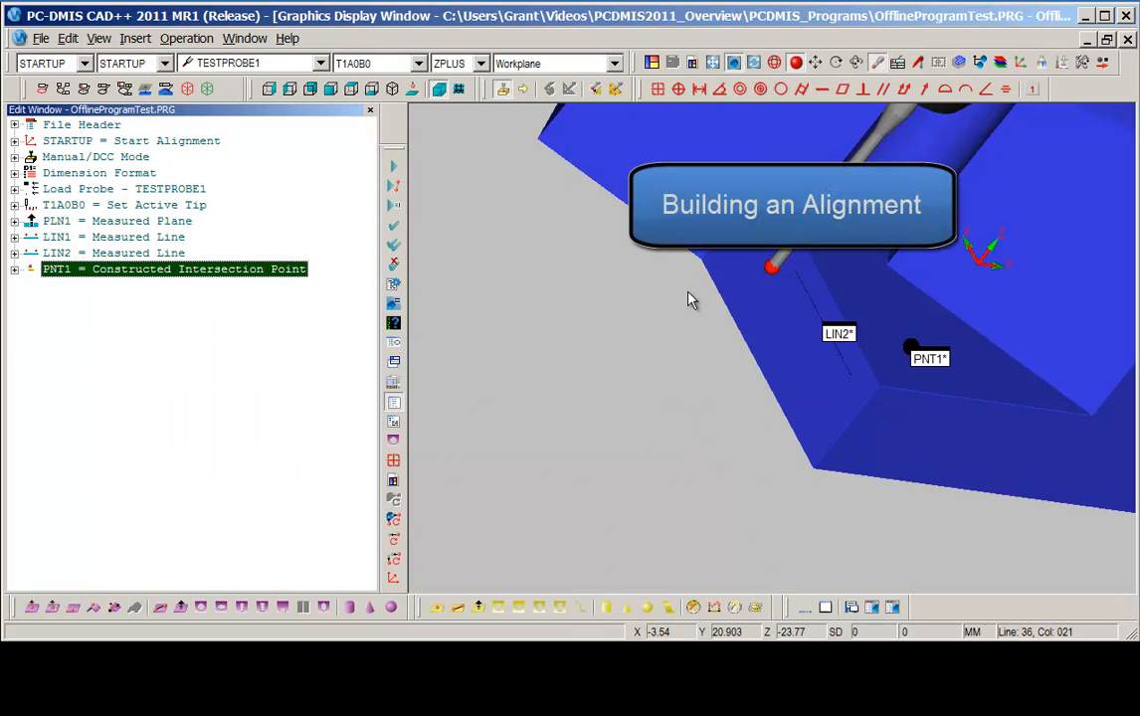
Start a new alignment and level the ZPLUS axis to the plane PLN1.
click(136, 38)
mouse_move(154, 171)
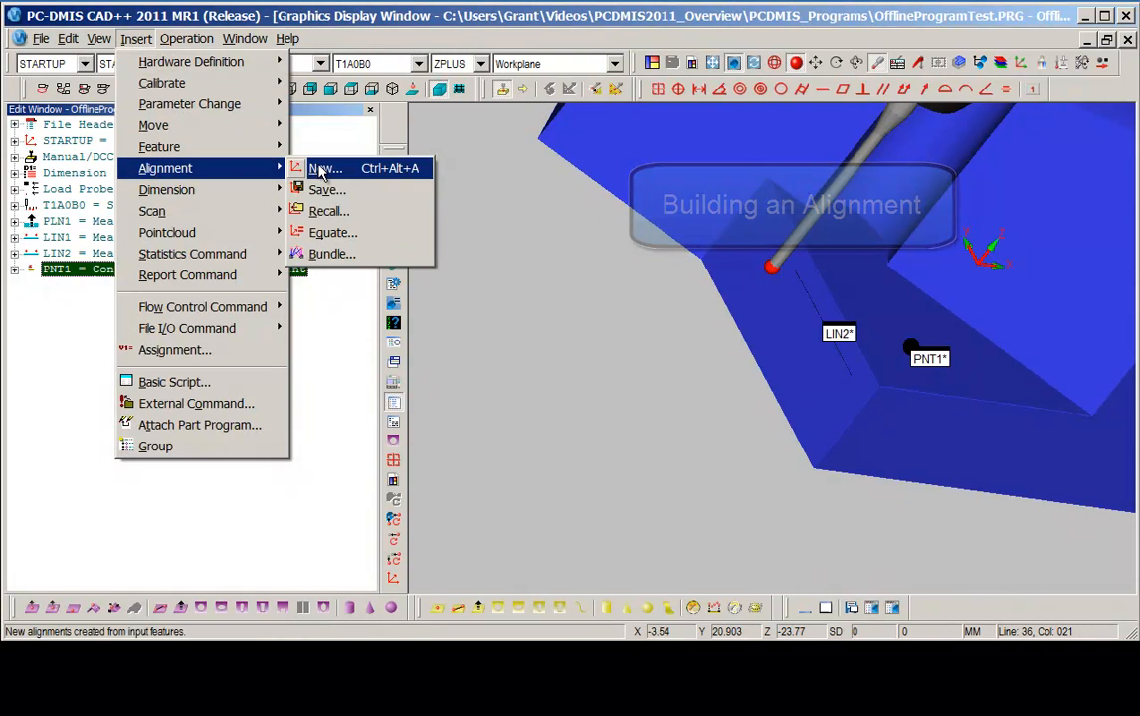
click(319, 168)
drag(362, 135, 258, 57)
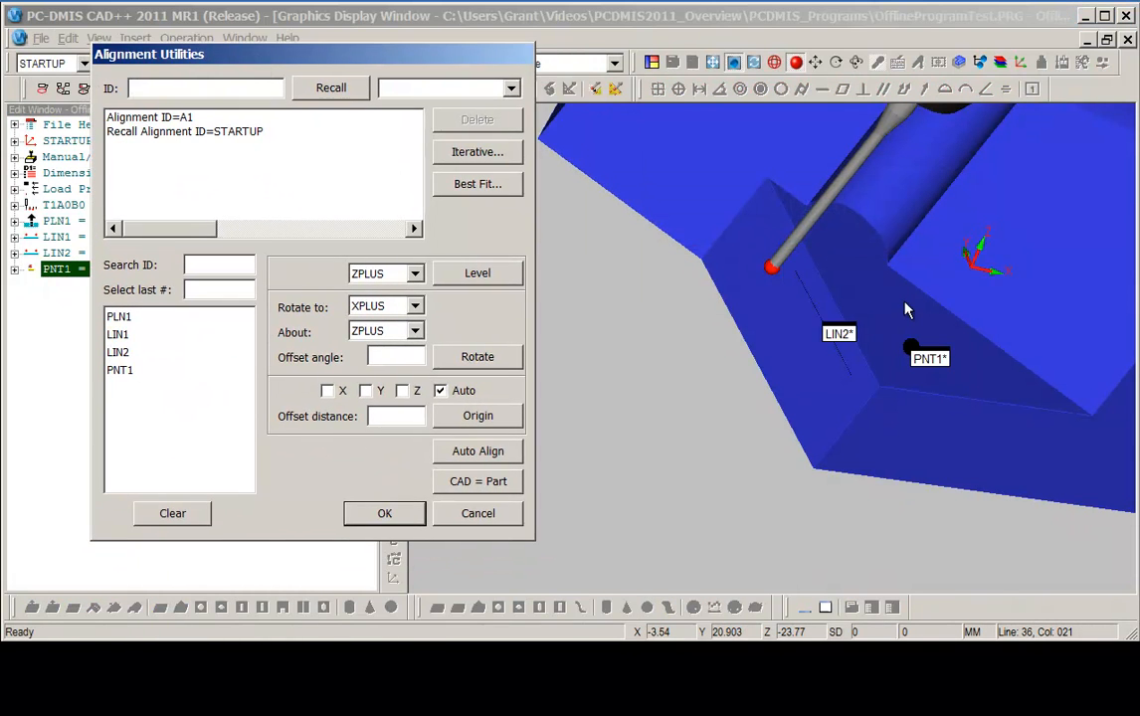
click(830, 331)
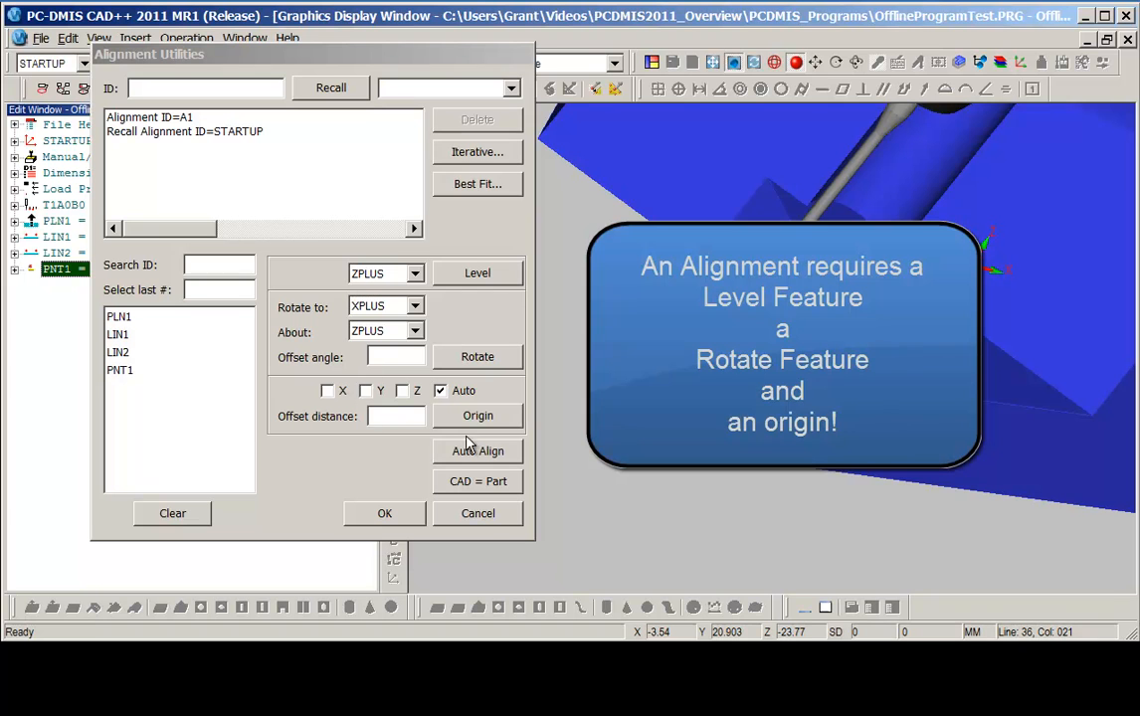
click(118, 317)
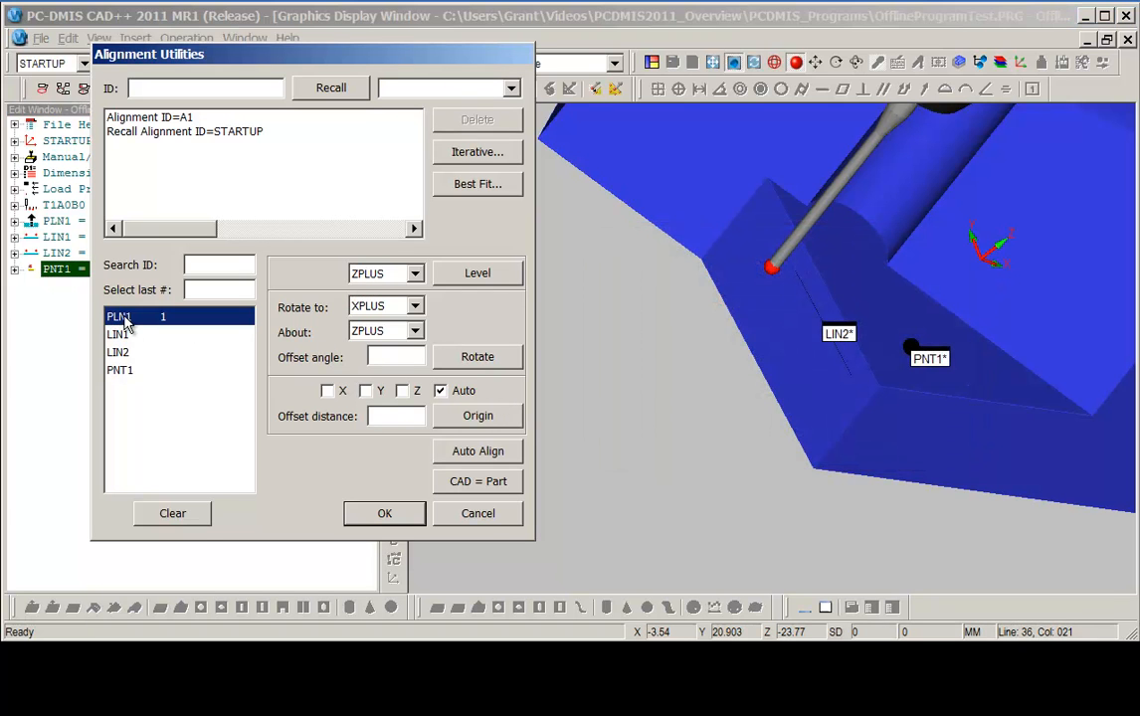
click(477, 273)
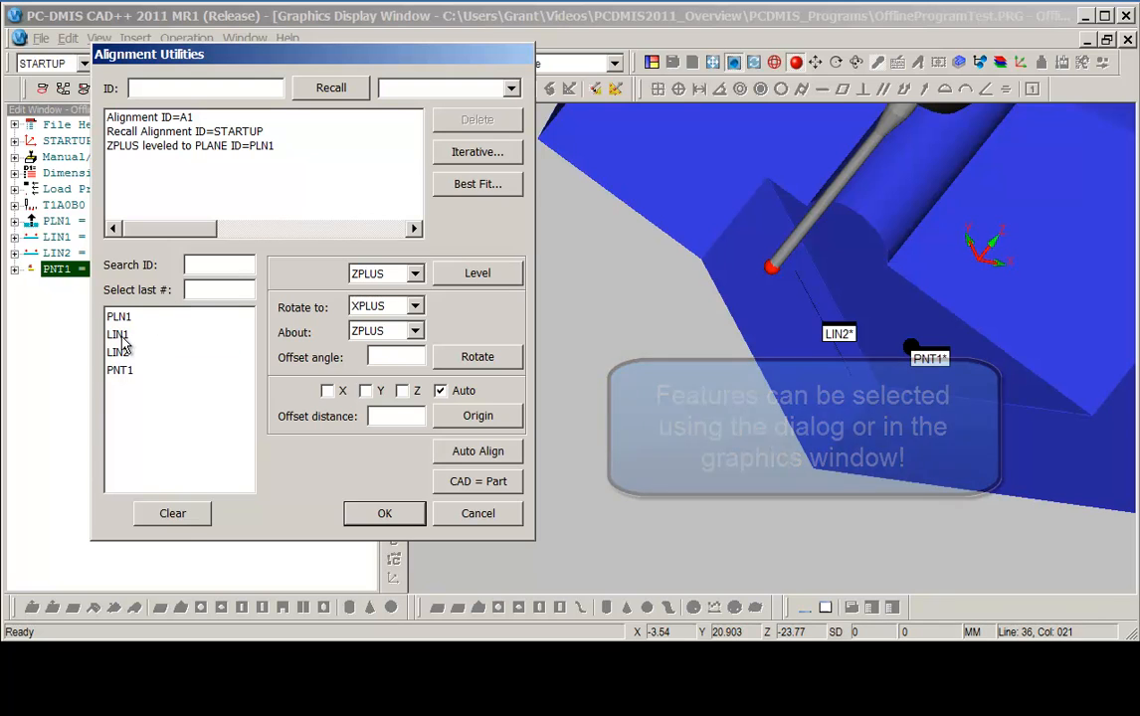
Rotate the XPLUS axis to line LIN1 about ZPLUS in the alignment.
click(154, 335)
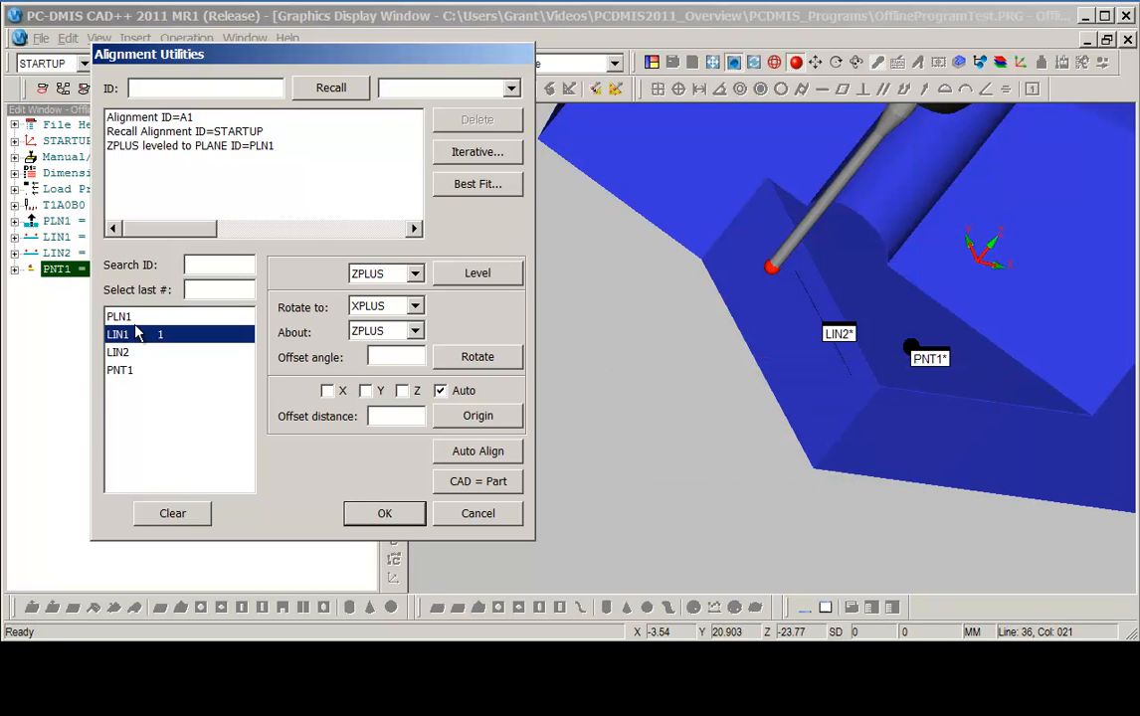
click(477, 358)
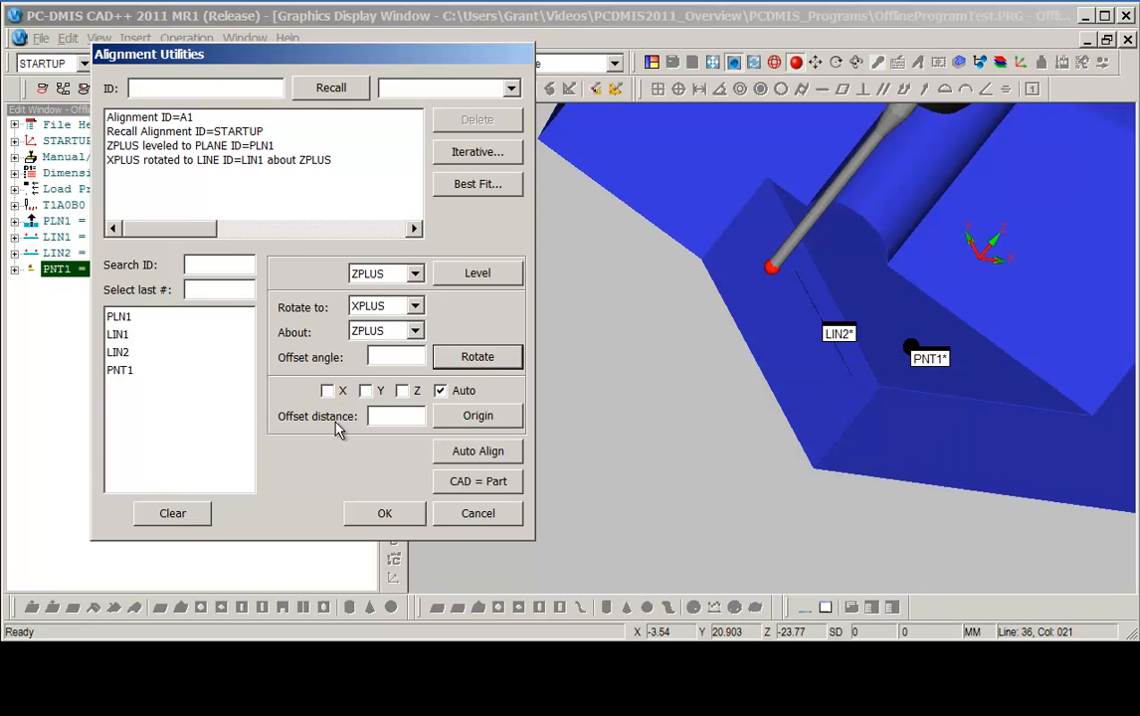
click(124, 316)
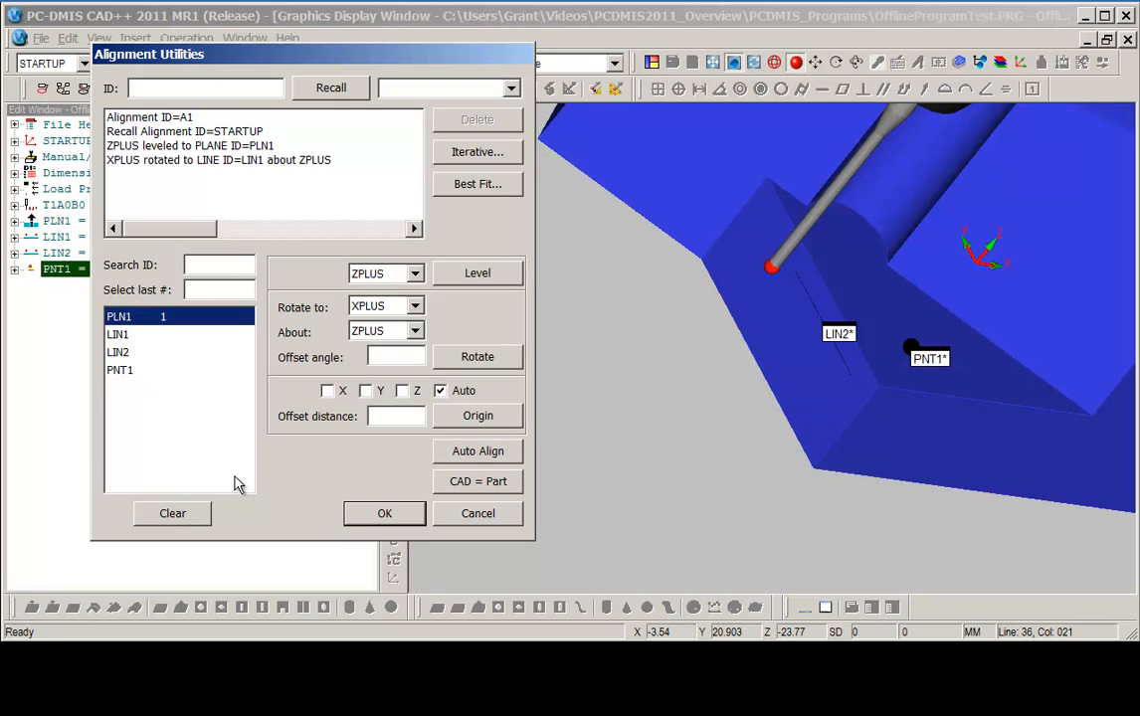
Translate the Z origin to plane PLN1 and the X and Y origins to point PNT1, then accept the alignment.
click(402, 391)
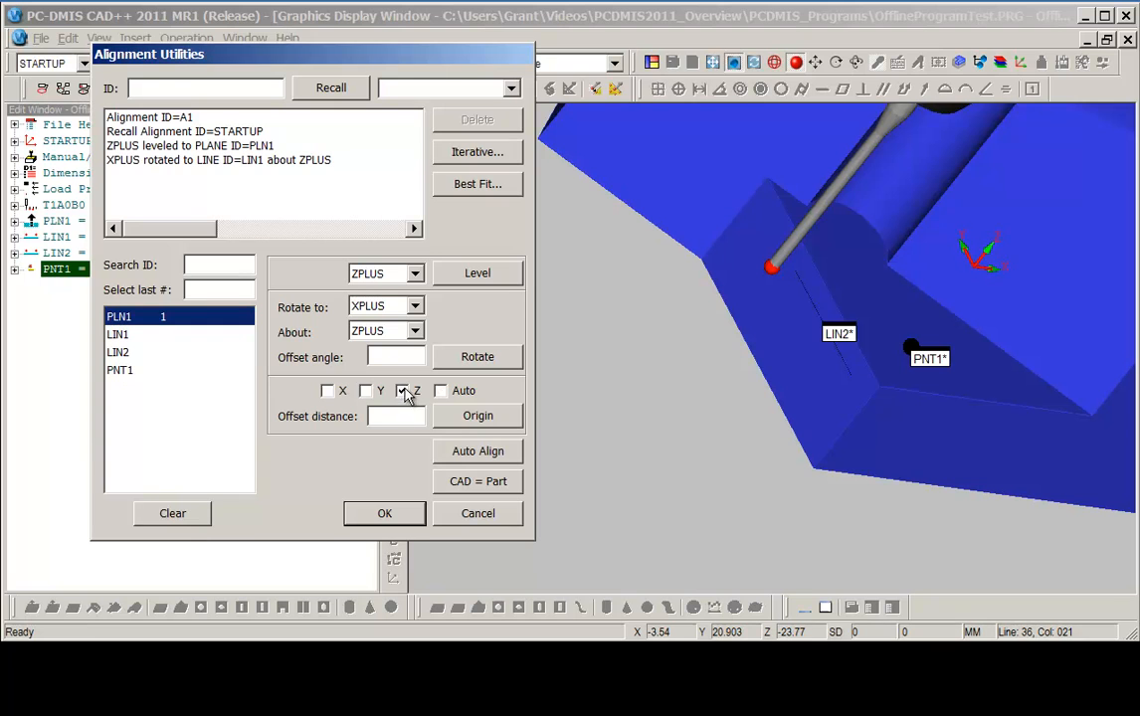
click(475, 418)
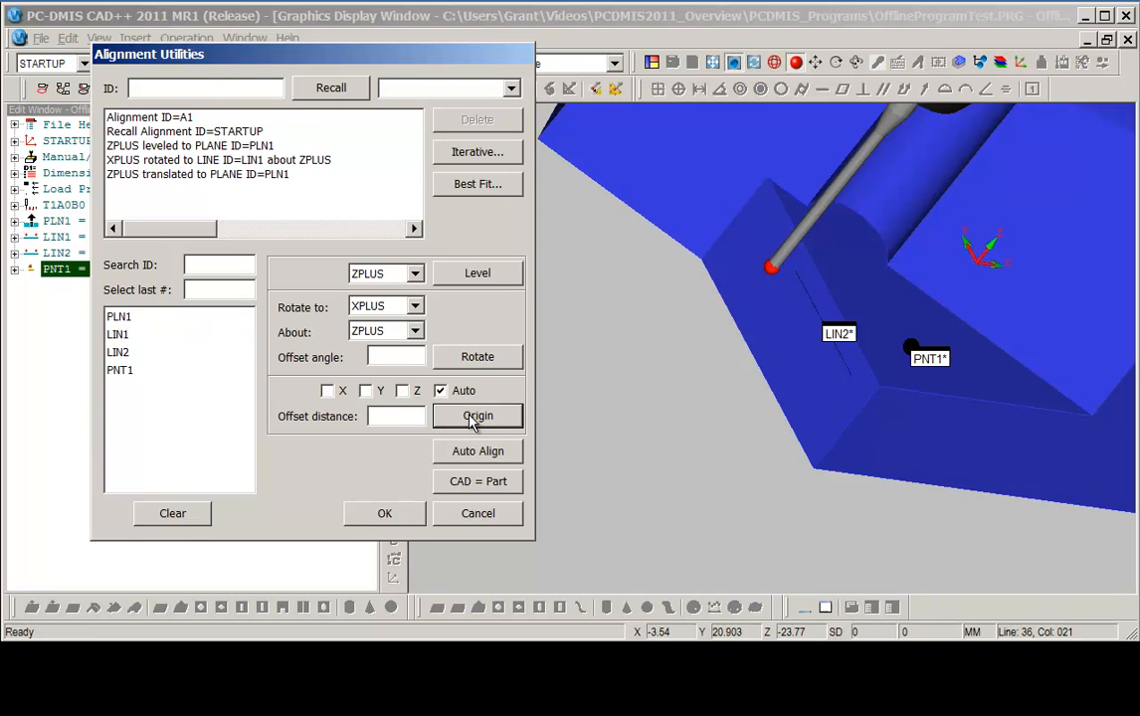
click(125, 371)
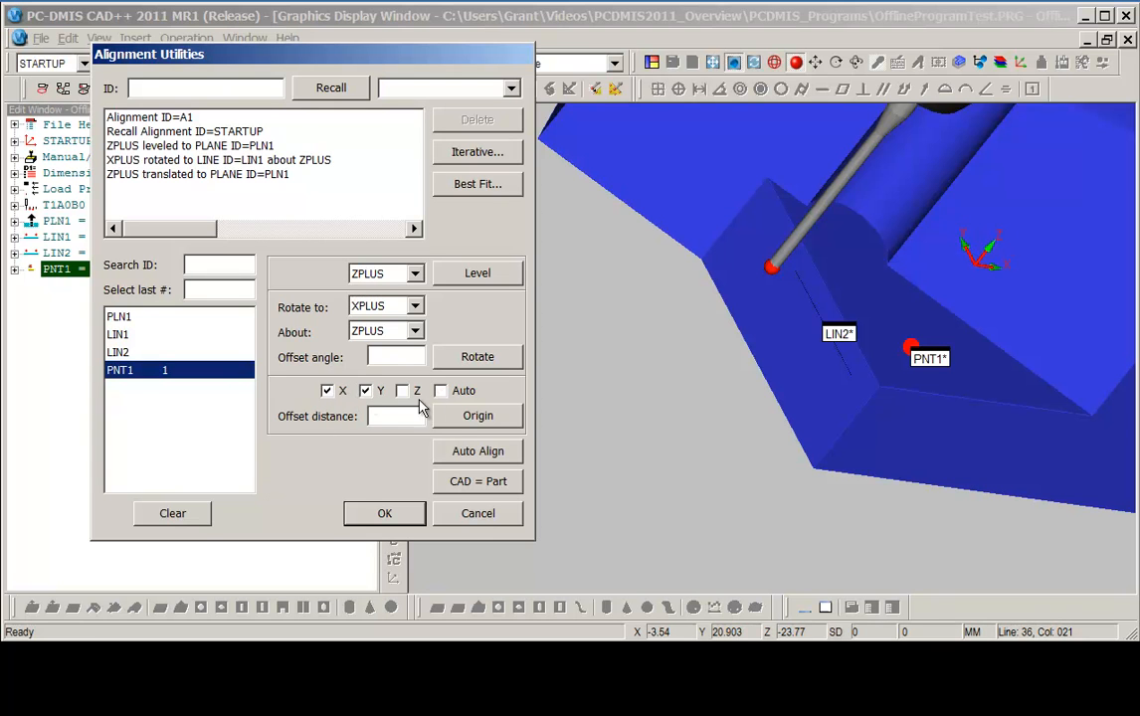
click(463, 416)
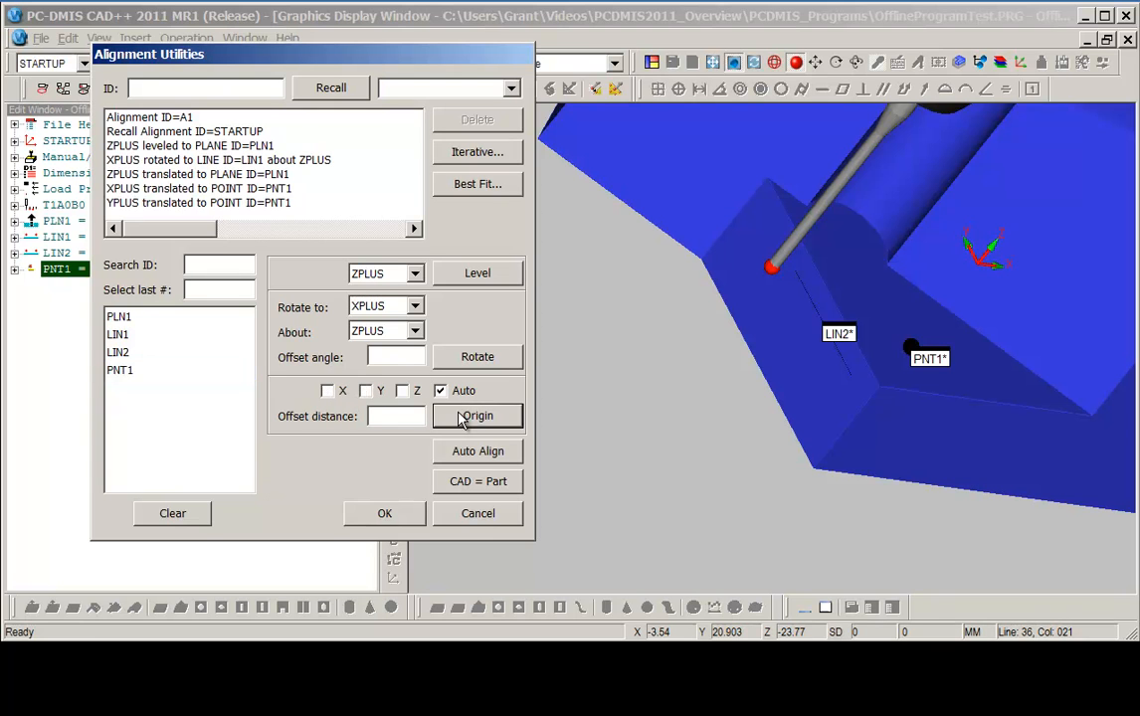
click(391, 518)
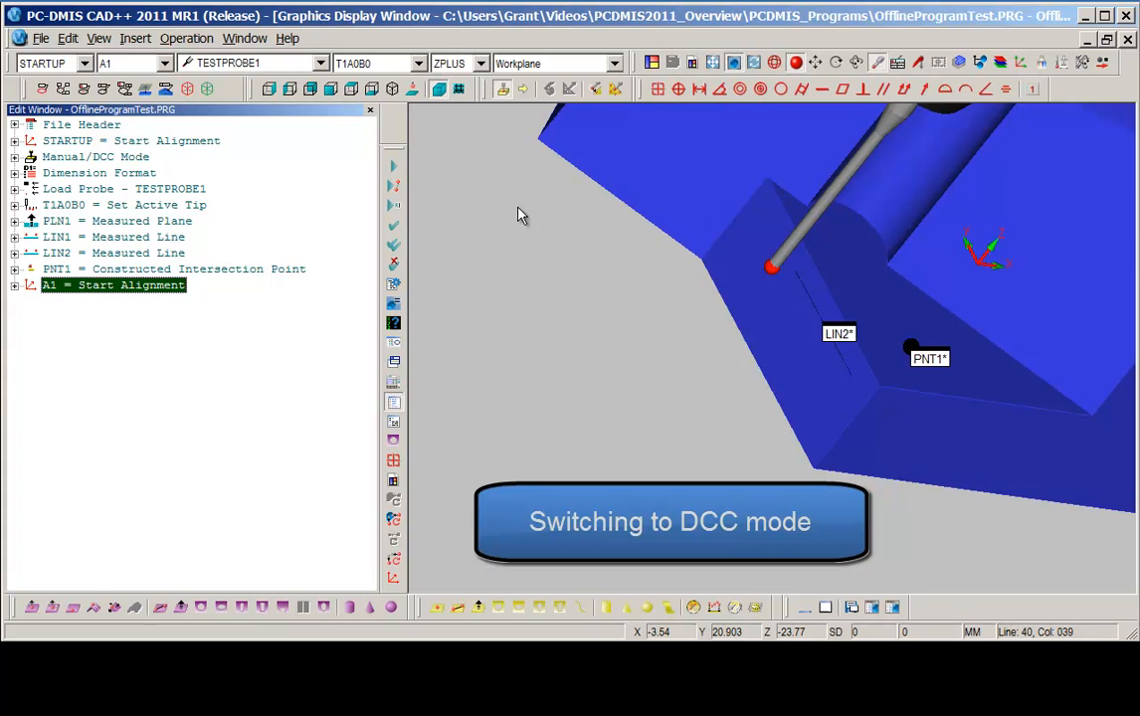
Switch the probe mode to DCC.
drag(490, 91, 507, 186)
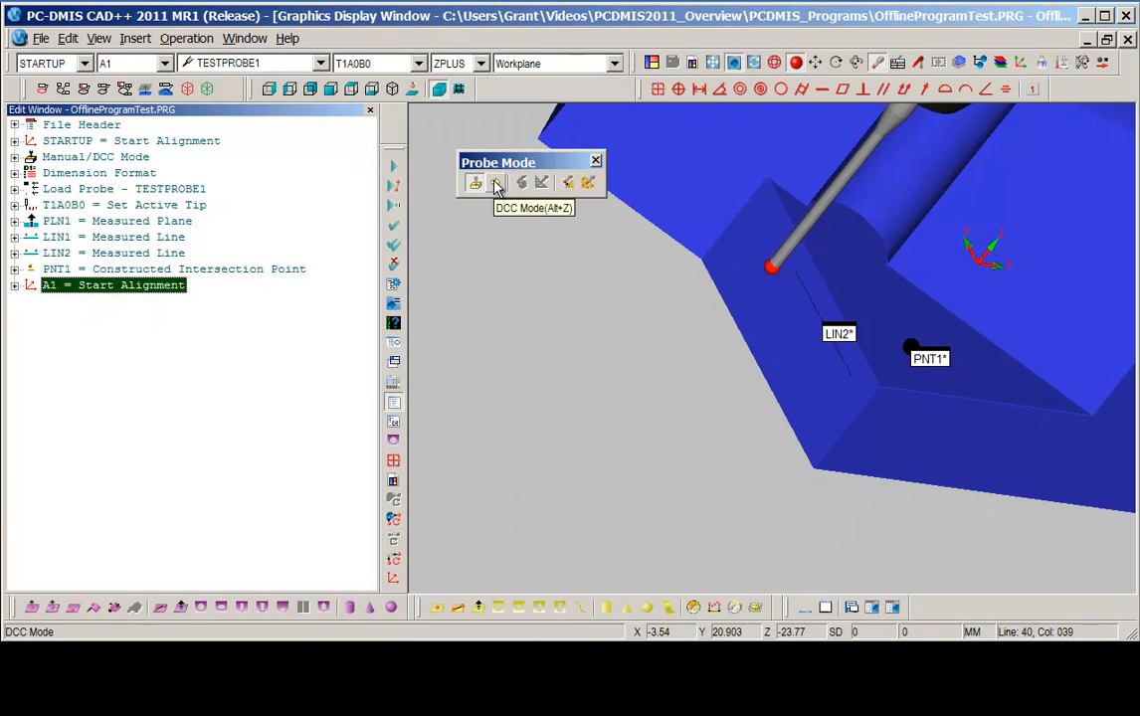
click(497, 185)
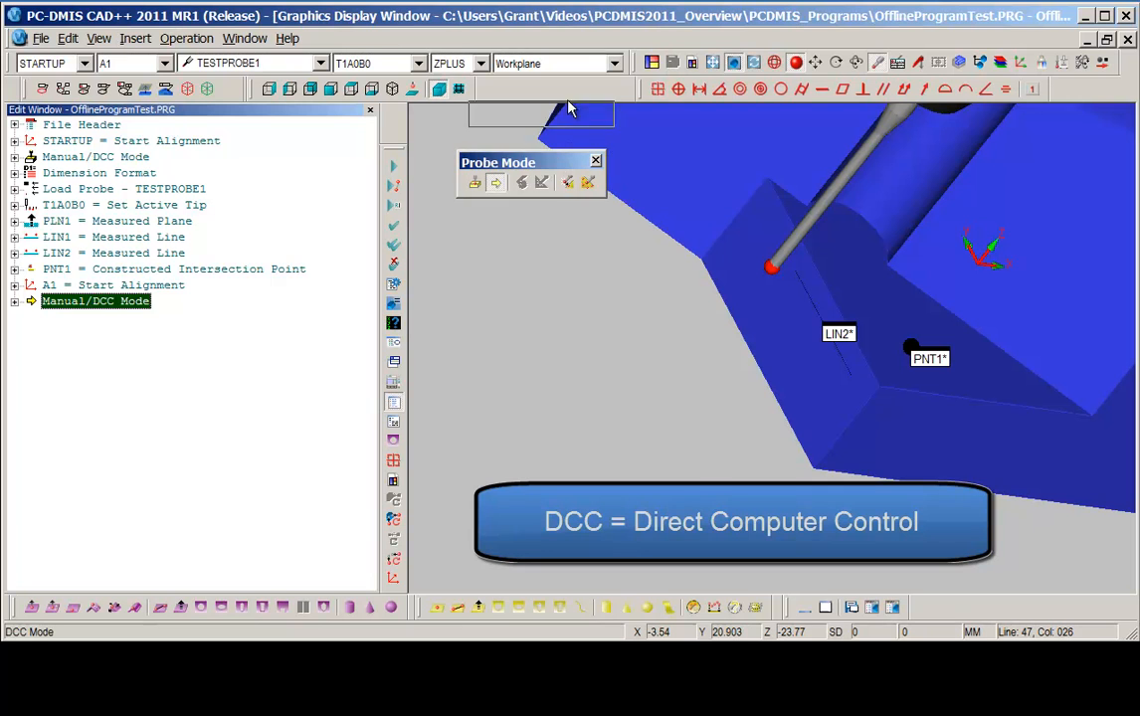
drag(582, 87, 582, 89)
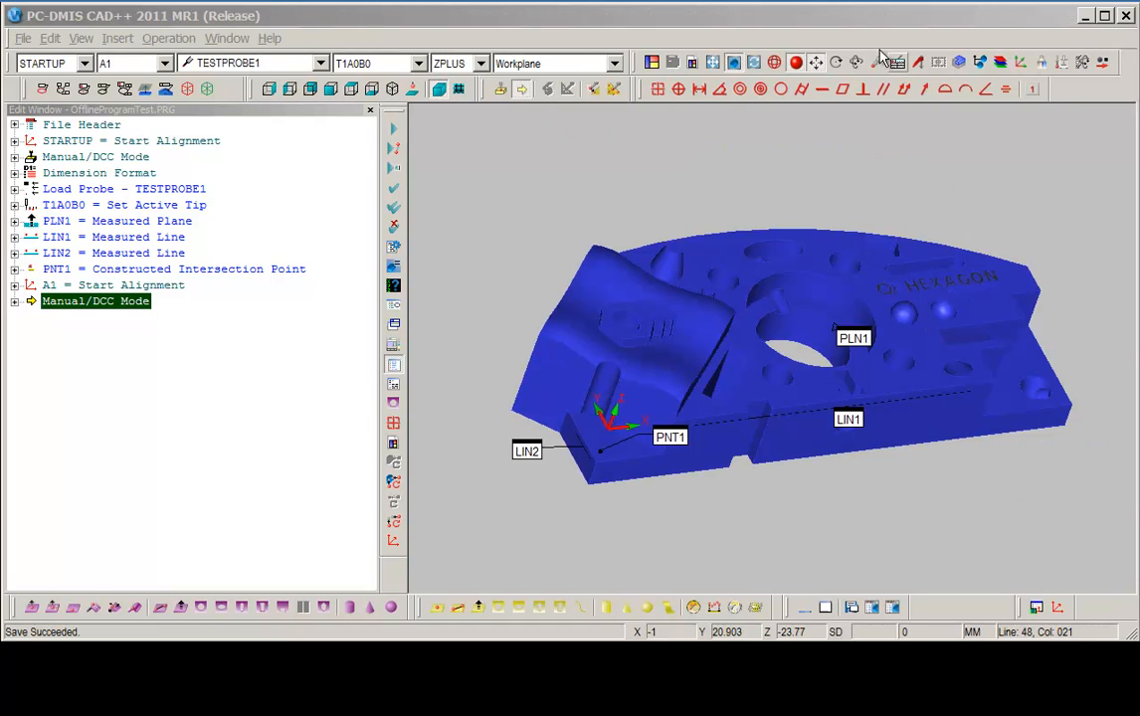
Insert an operator comment shown full screen with the image AutomaticInspection.bmp attached.
click(860, 22)
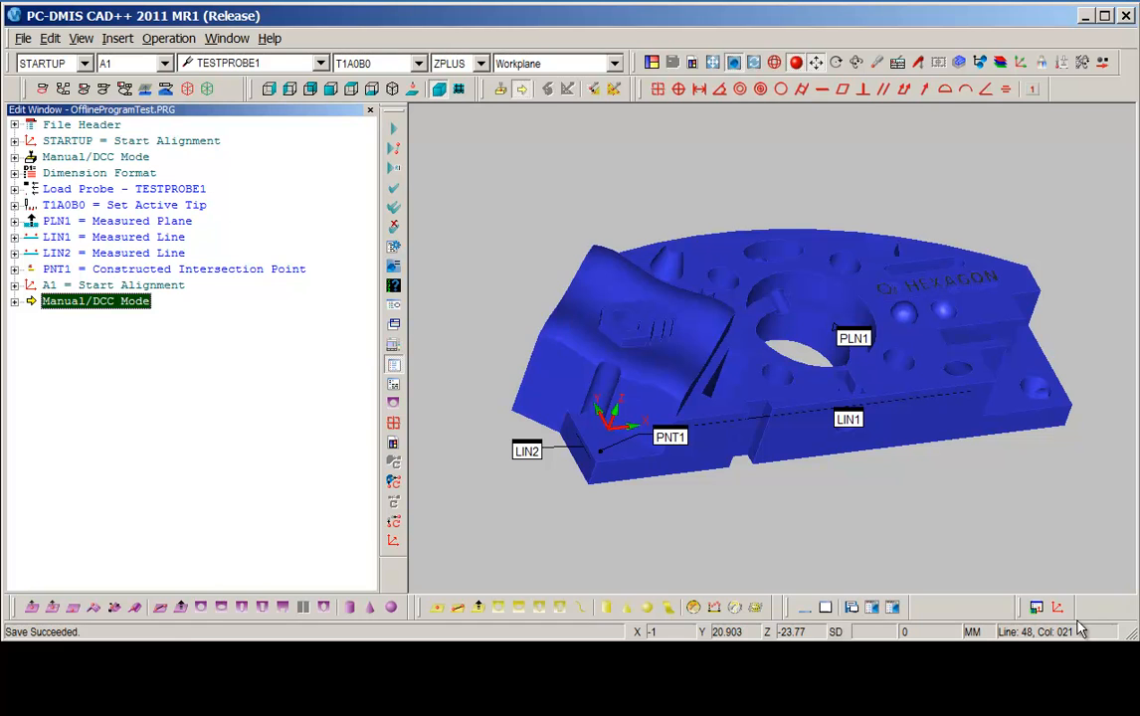
click(1038, 610)
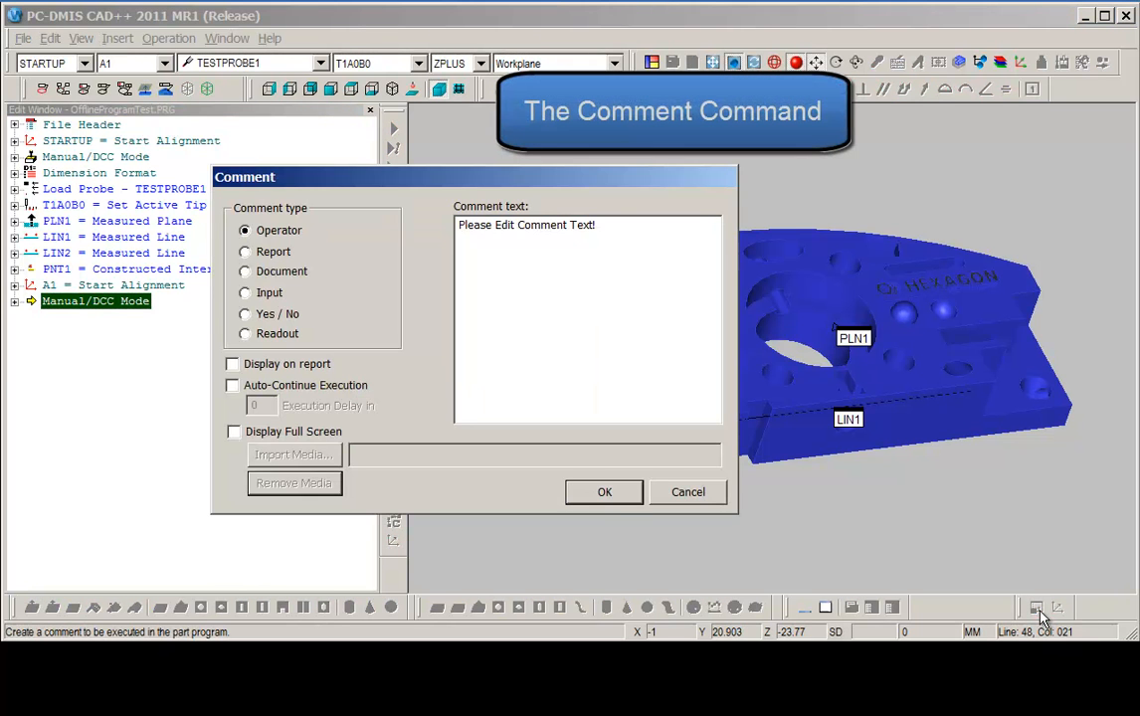
drag(498, 191, 536, 201)
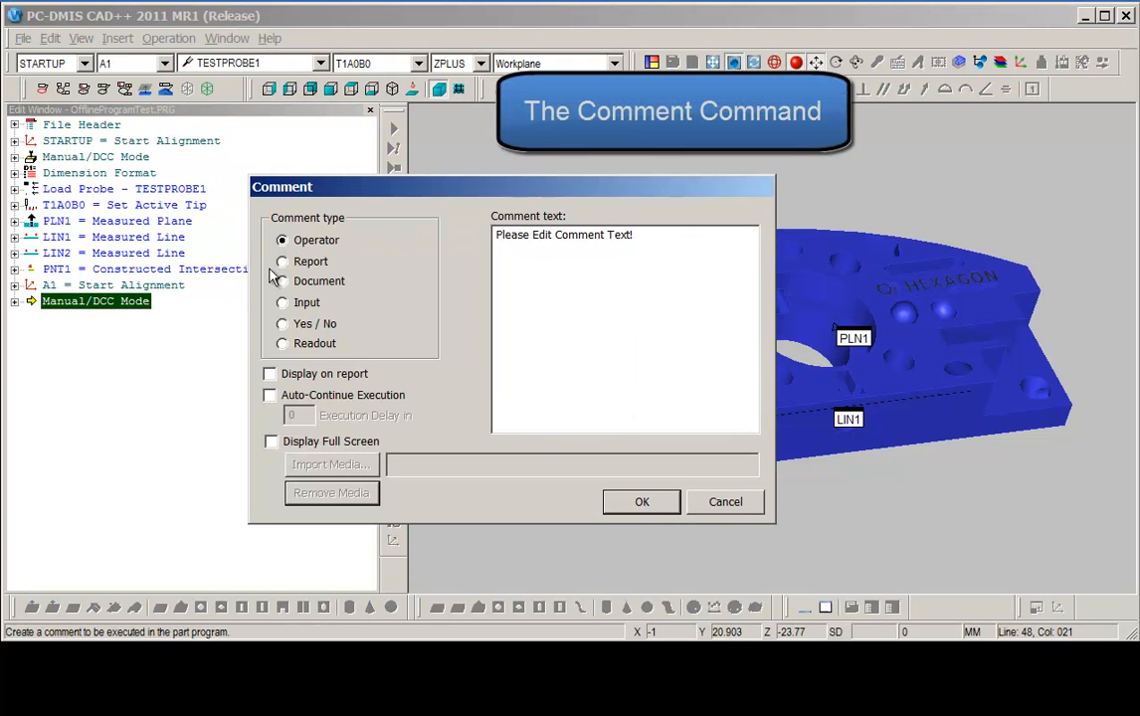
click(271, 441)
click(329, 466)
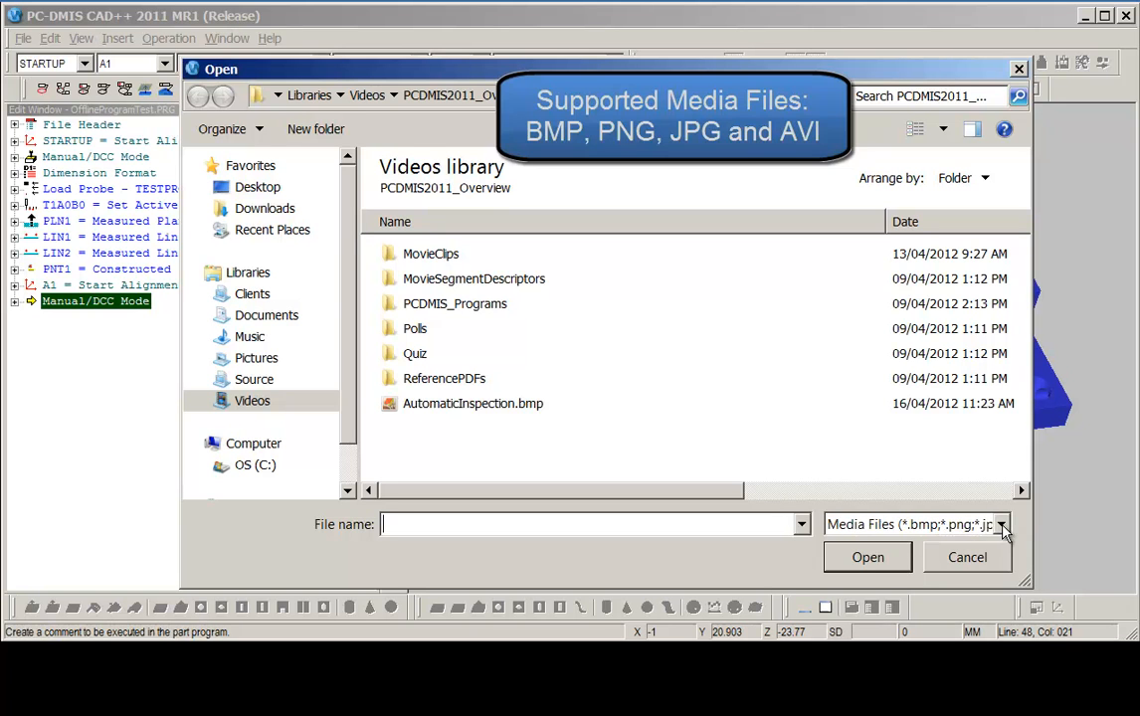
click(473, 405)
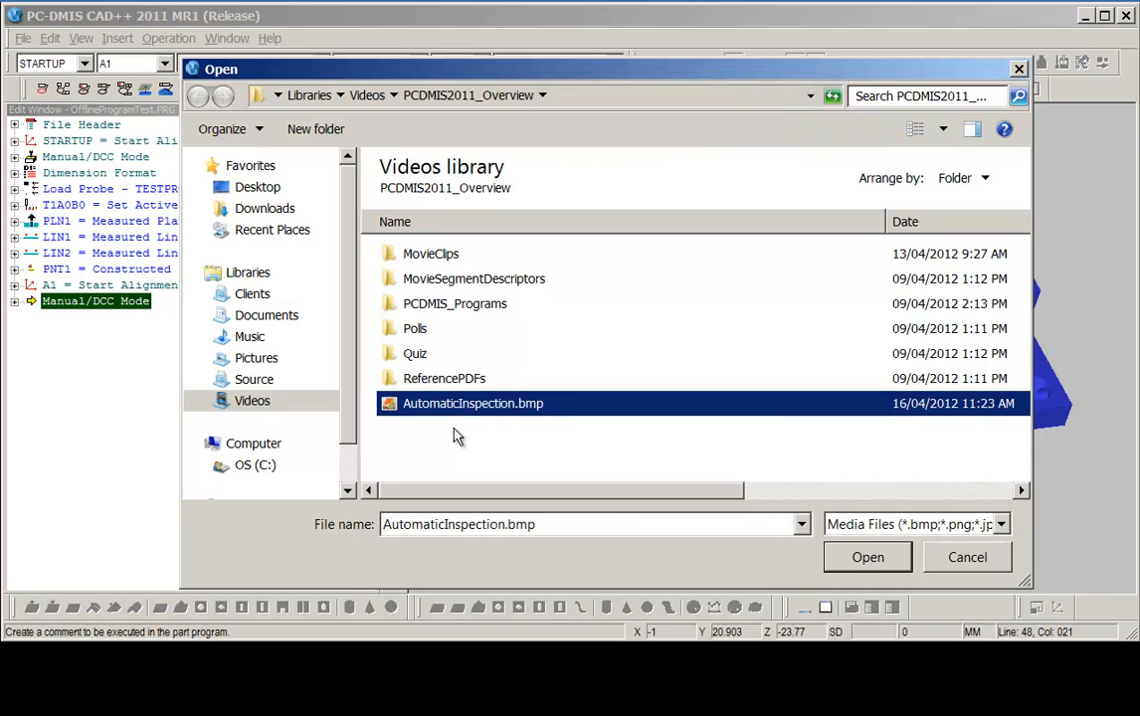
click(869, 559)
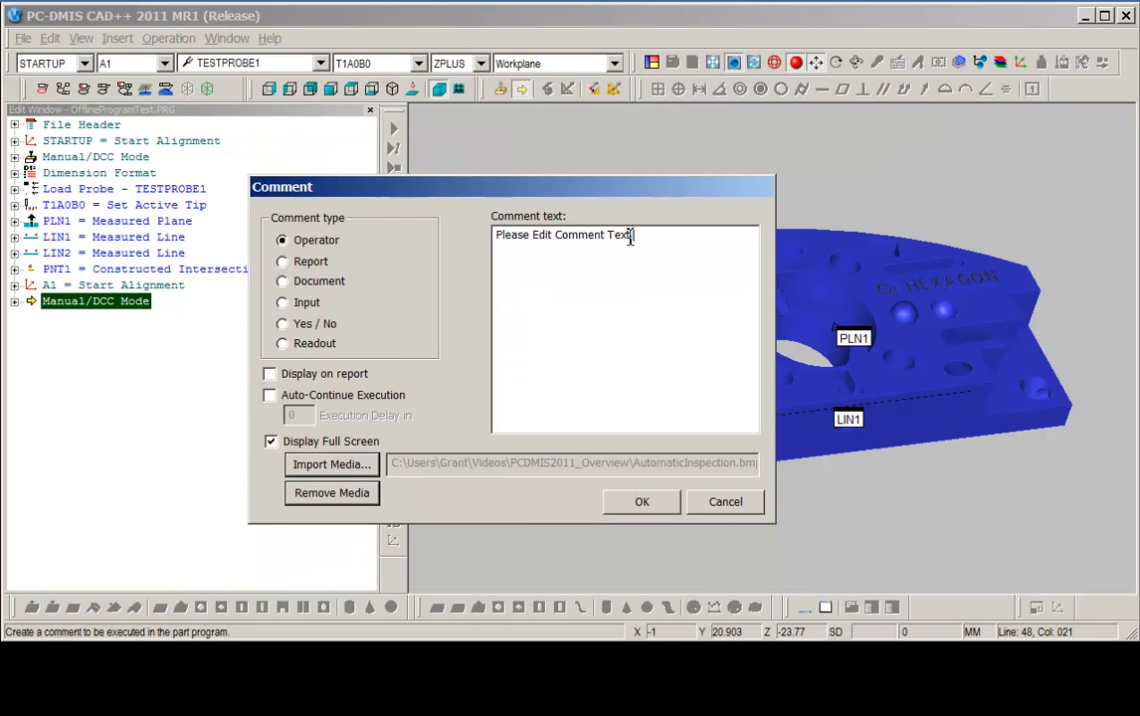
Set the comment text to "Drive clear and prepare for DCC..." and accept the comment.
drag(631, 235, 343, 241)
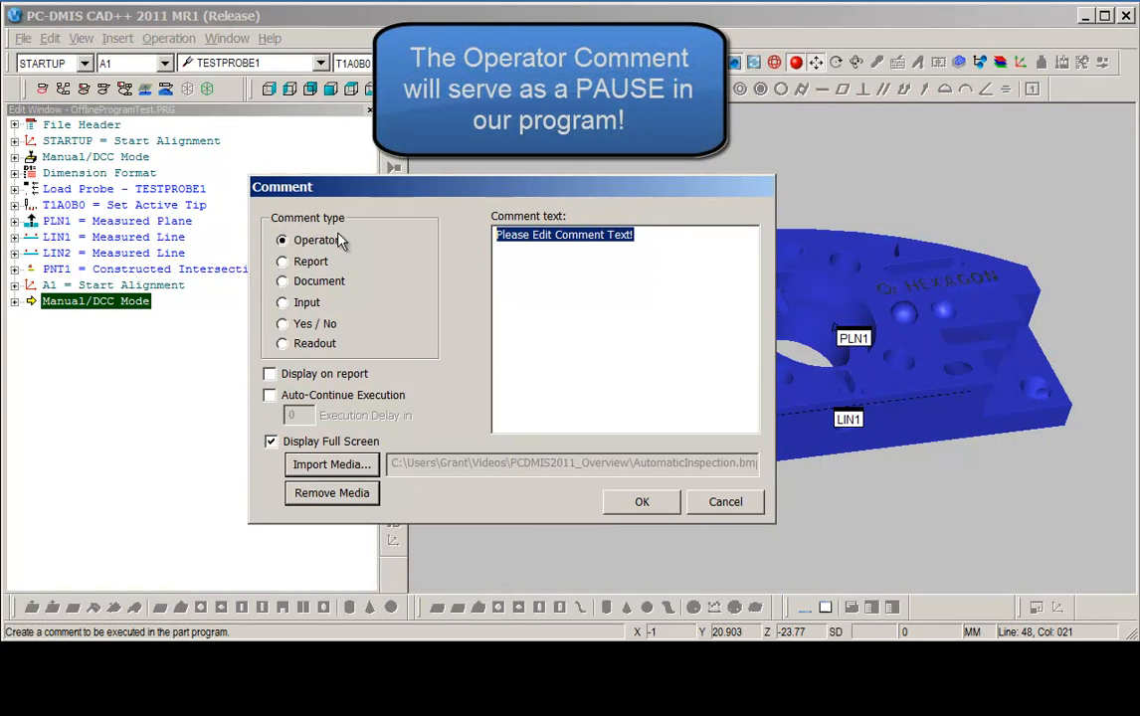
text(Drive c)
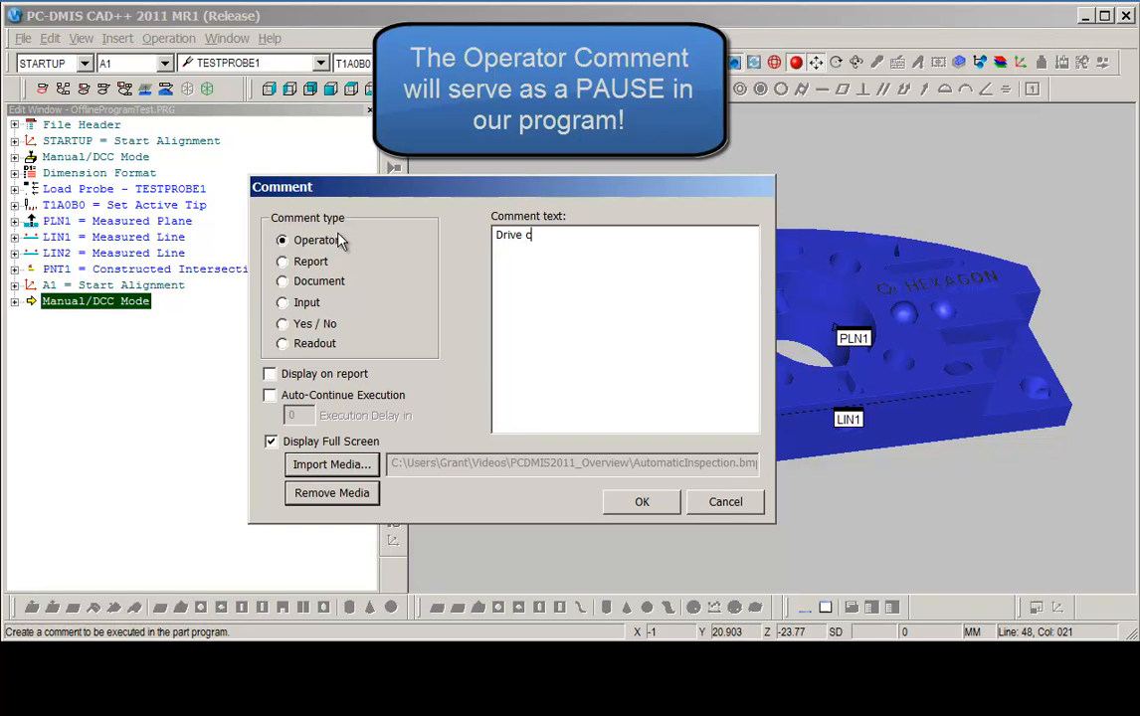
text(lear and prepare for DCC...)
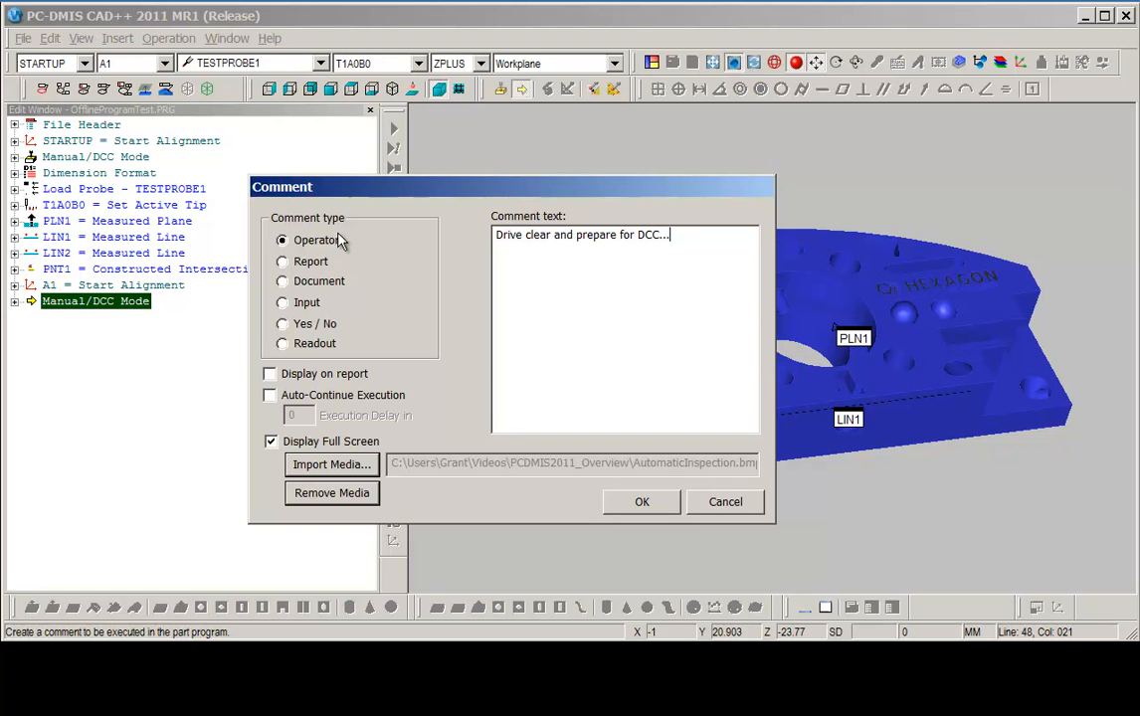
click(640, 501)
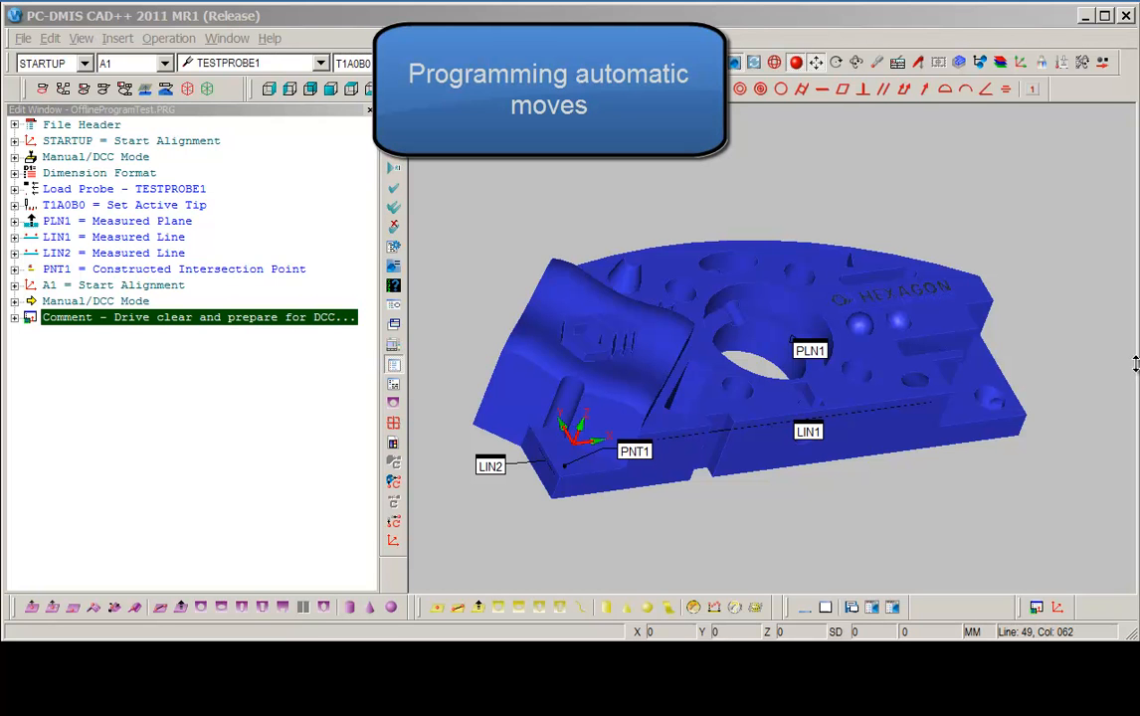
Create a move point 150 mm off the CAD surface near PNT1, at X 5.227, Y 15.618, Z 129.
double_click(674, 636)
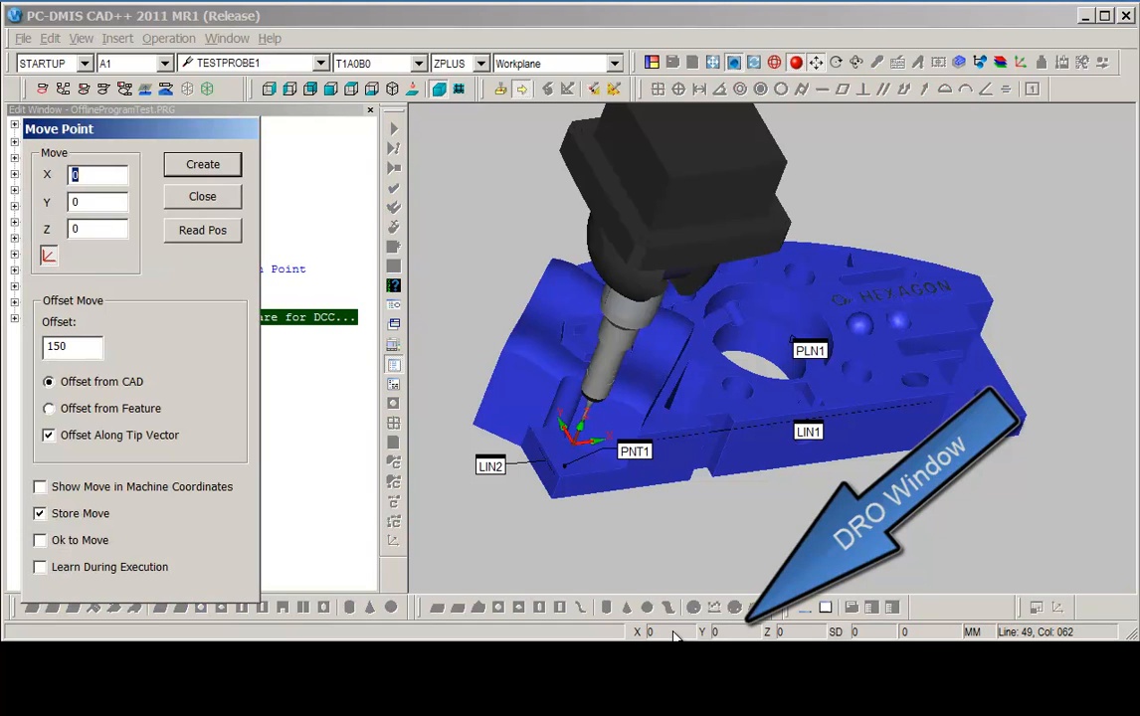
drag(135, 120, 200, 57)
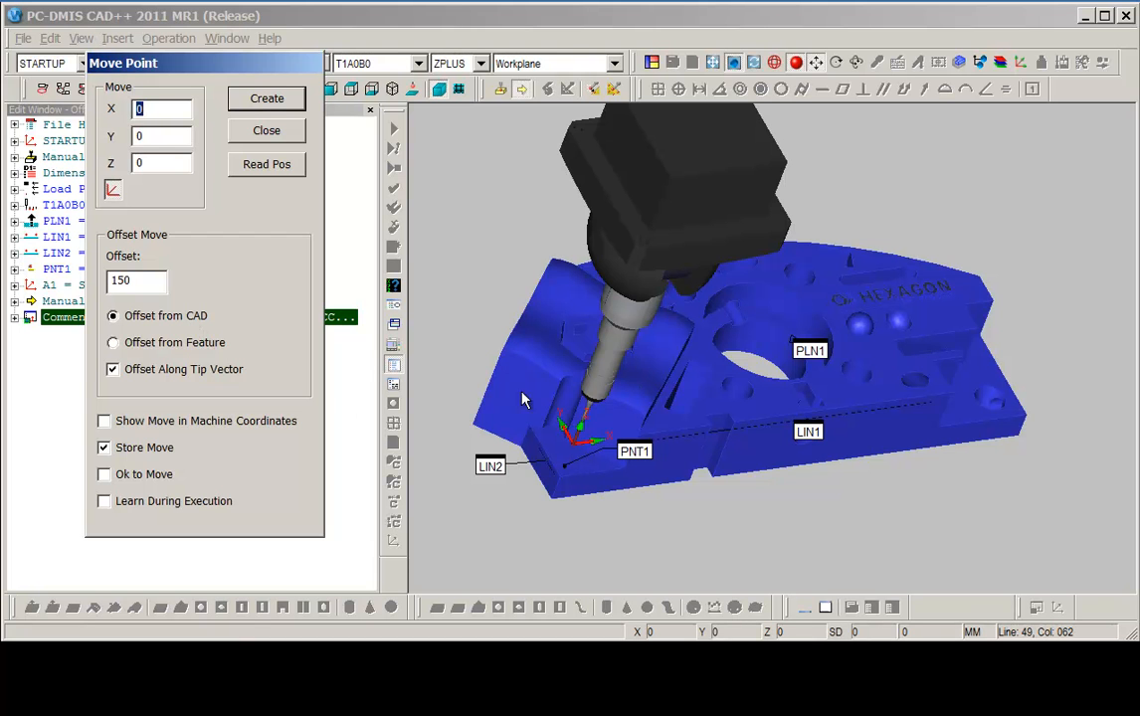
click(559, 460)
click(559, 459)
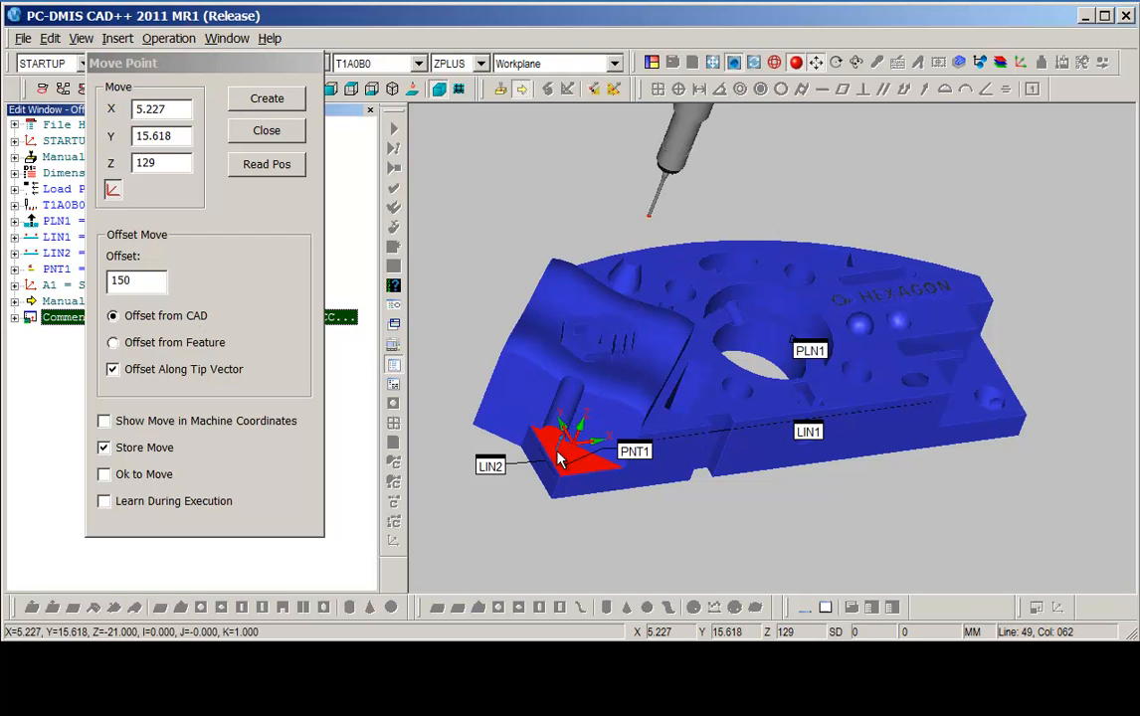
middle_drag(632, 366, 581, 261)
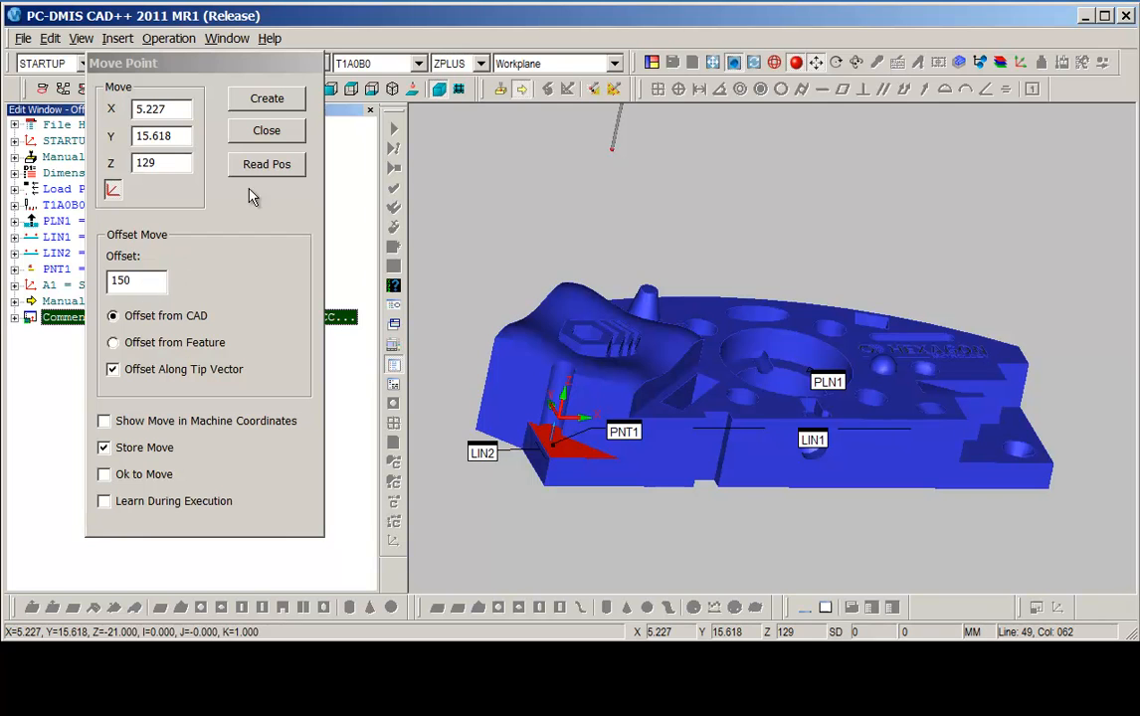
click(240, 95)
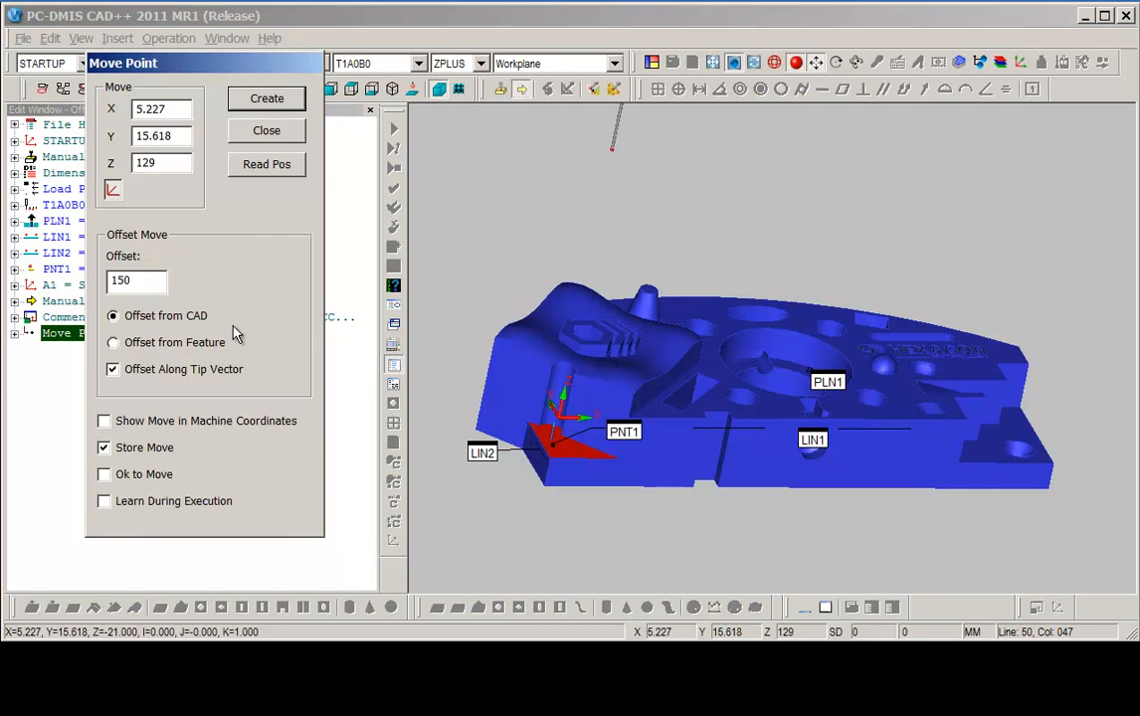
click(271, 137)
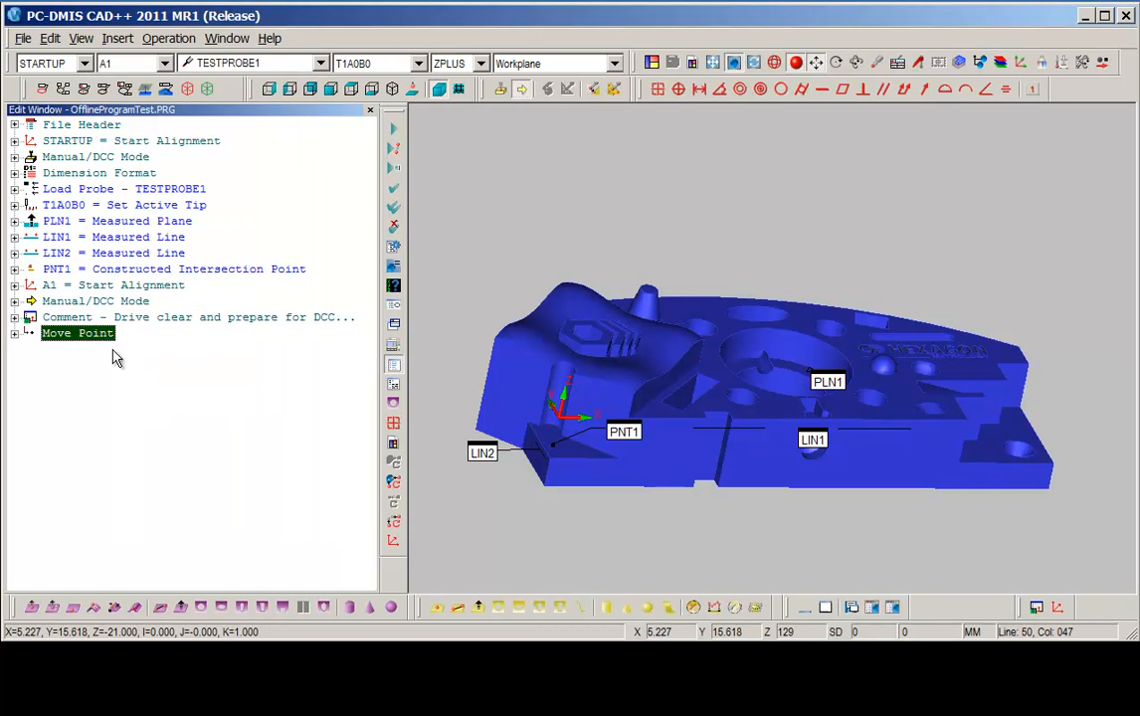
Insert another move point at the current probe position.
middle_drag(587, 334, 596, 352)
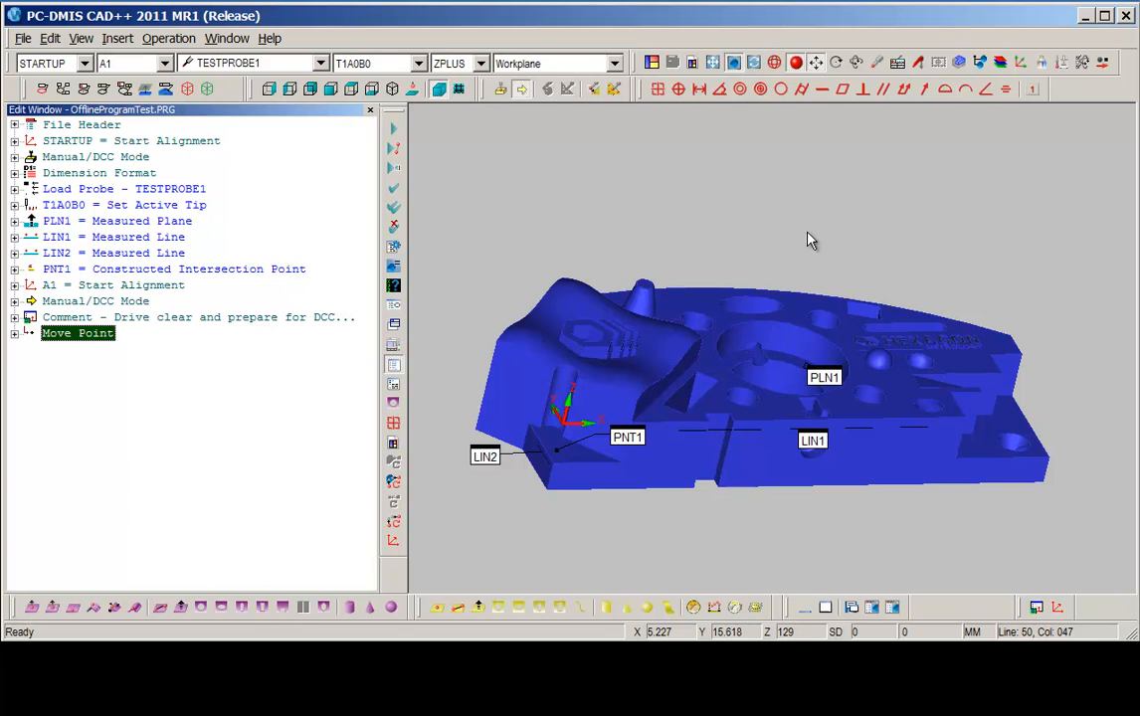
click(877, 64)
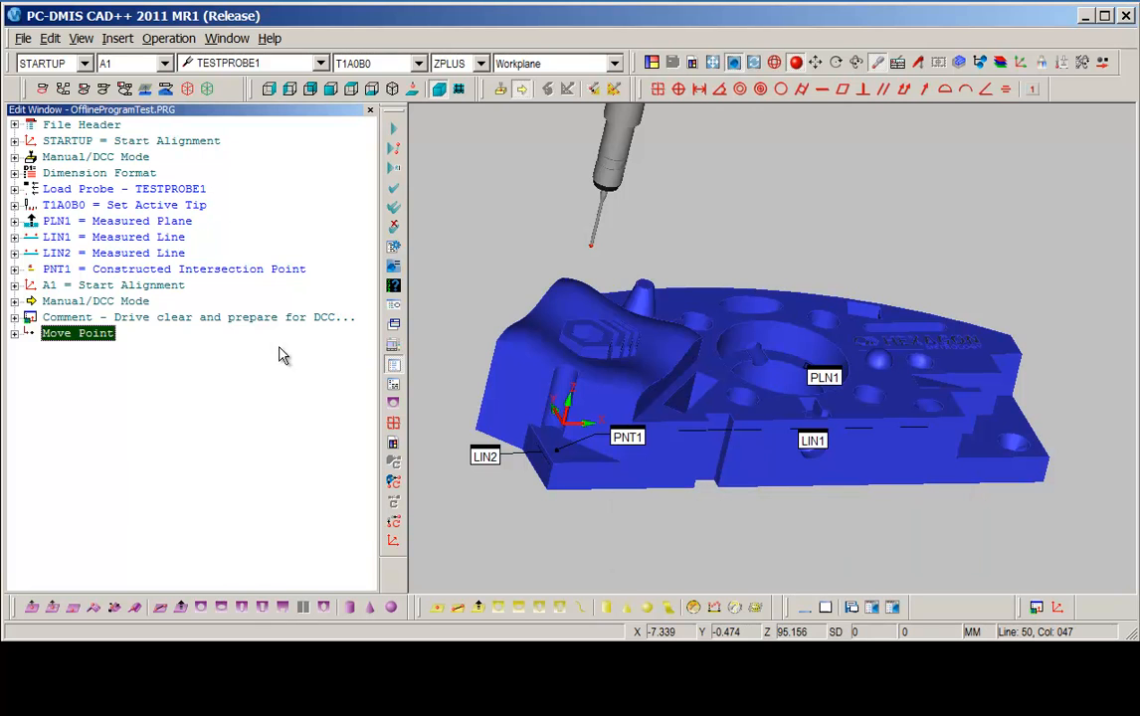
click(109, 37)
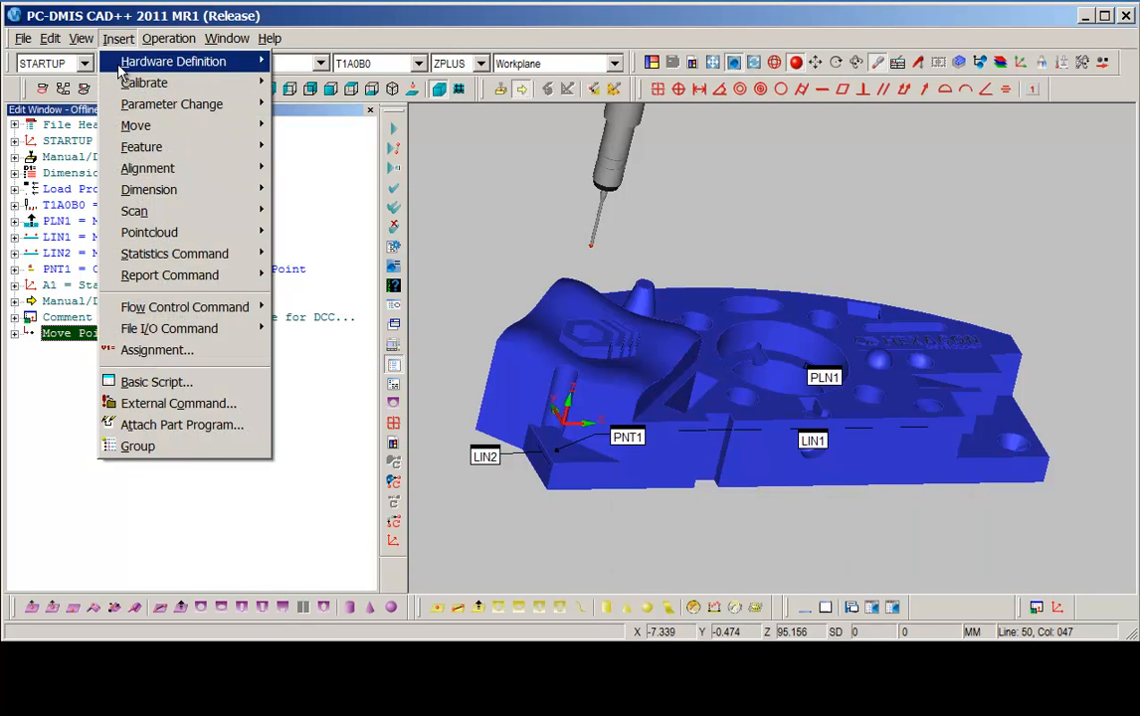
mouse_move(145, 131)
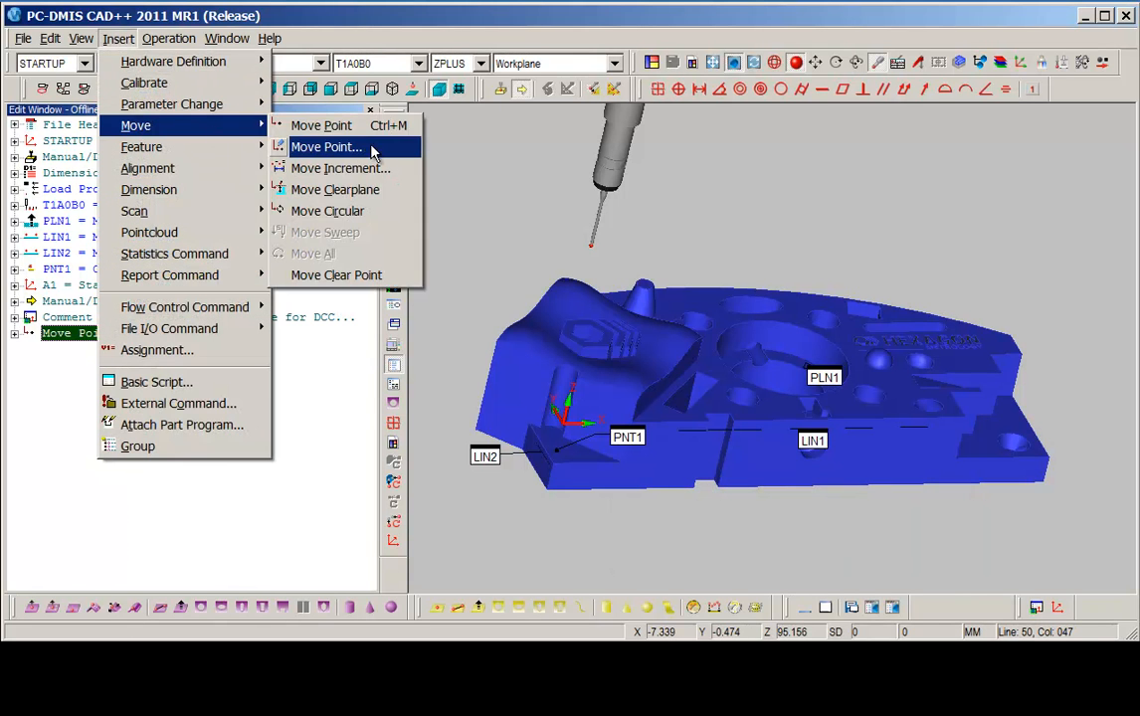
click(341, 125)
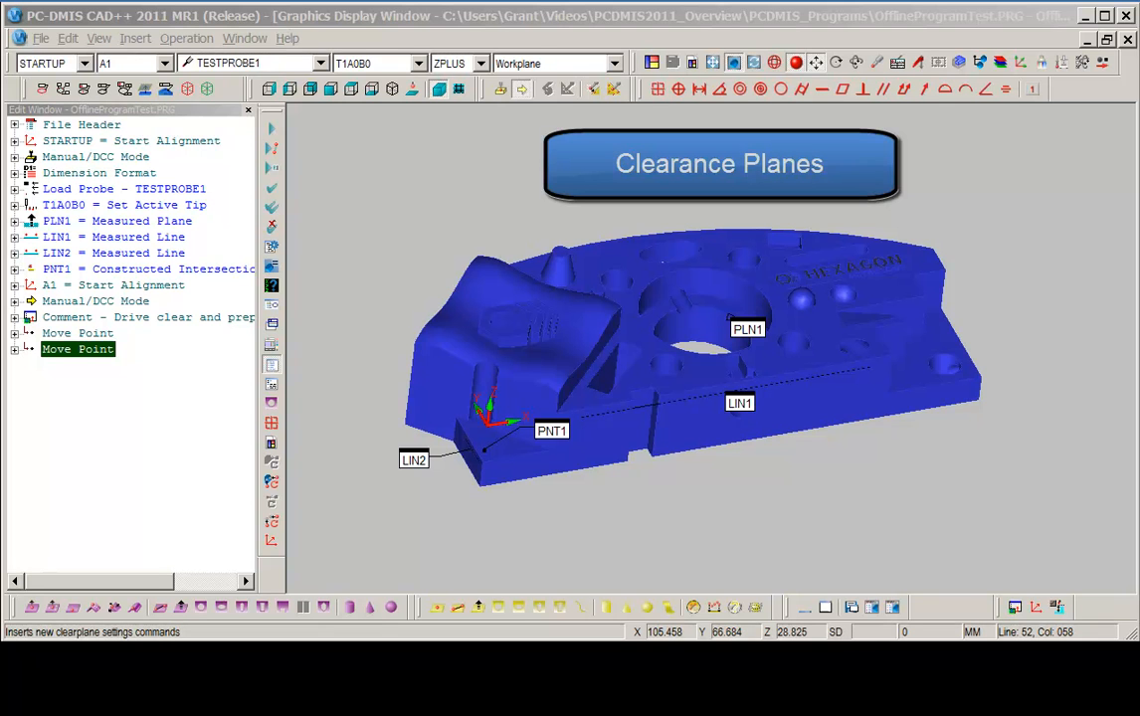
Set a ZPLUS active clearance plane at 30.0 and turn clearance planes on.
click(1058, 609)
drag(483, 118, 535, 159)
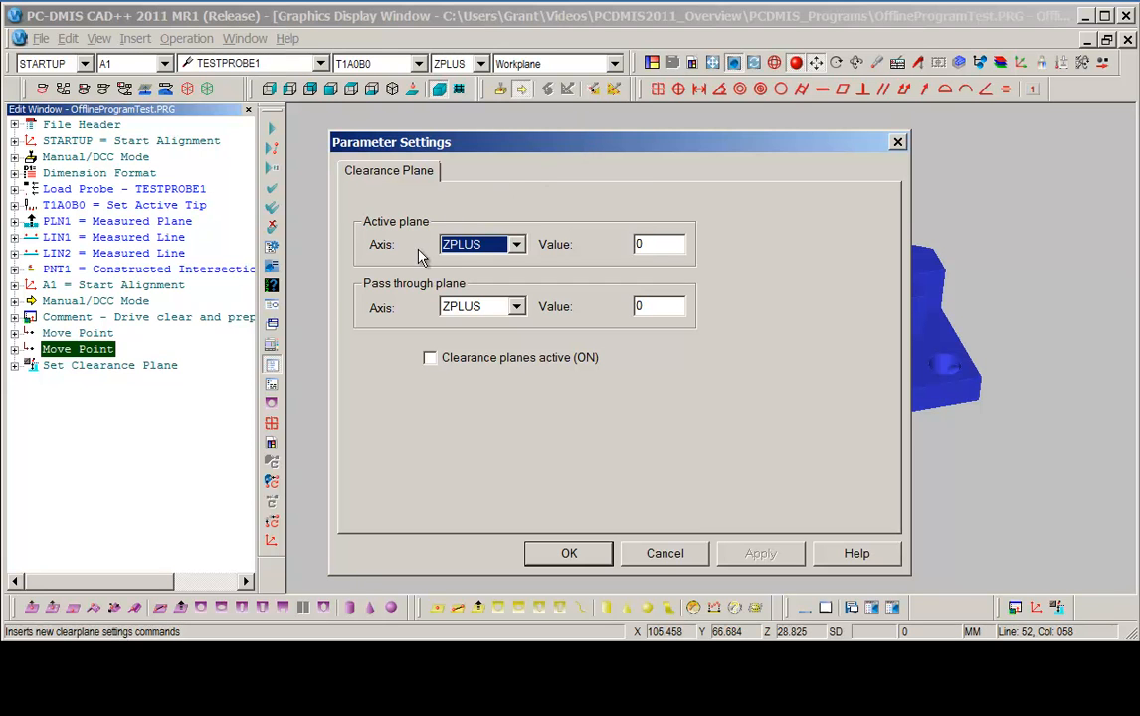
drag(693, 146, 418, 112)
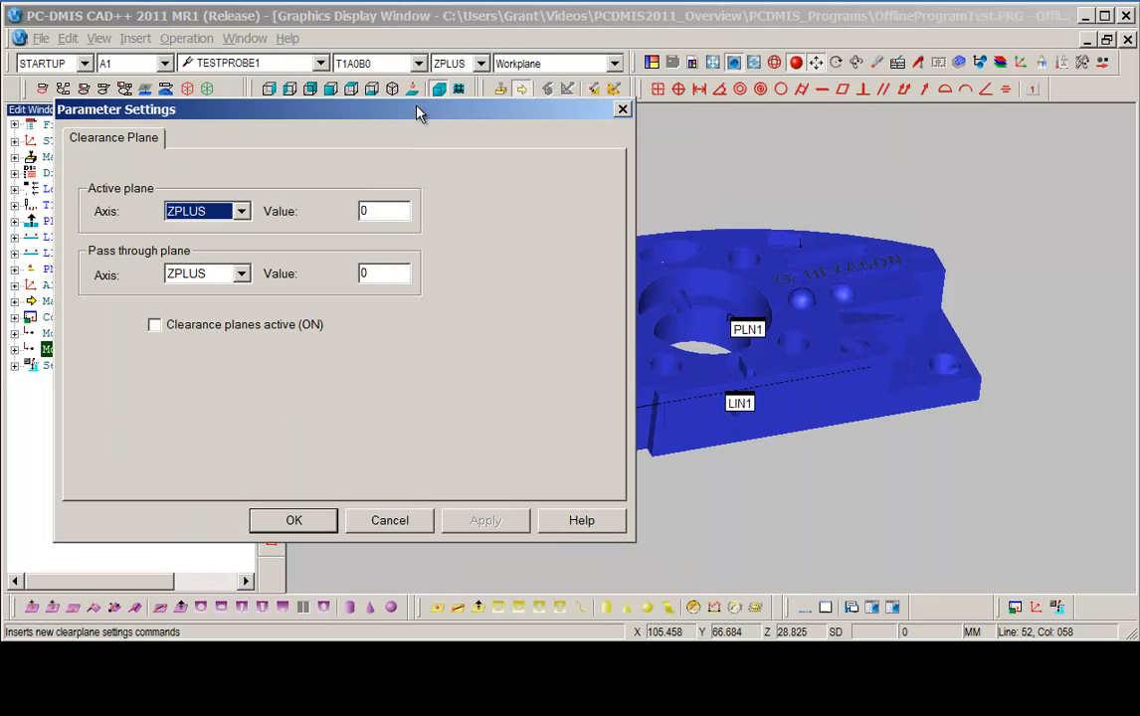
double_click(387, 212)
text(30.0)
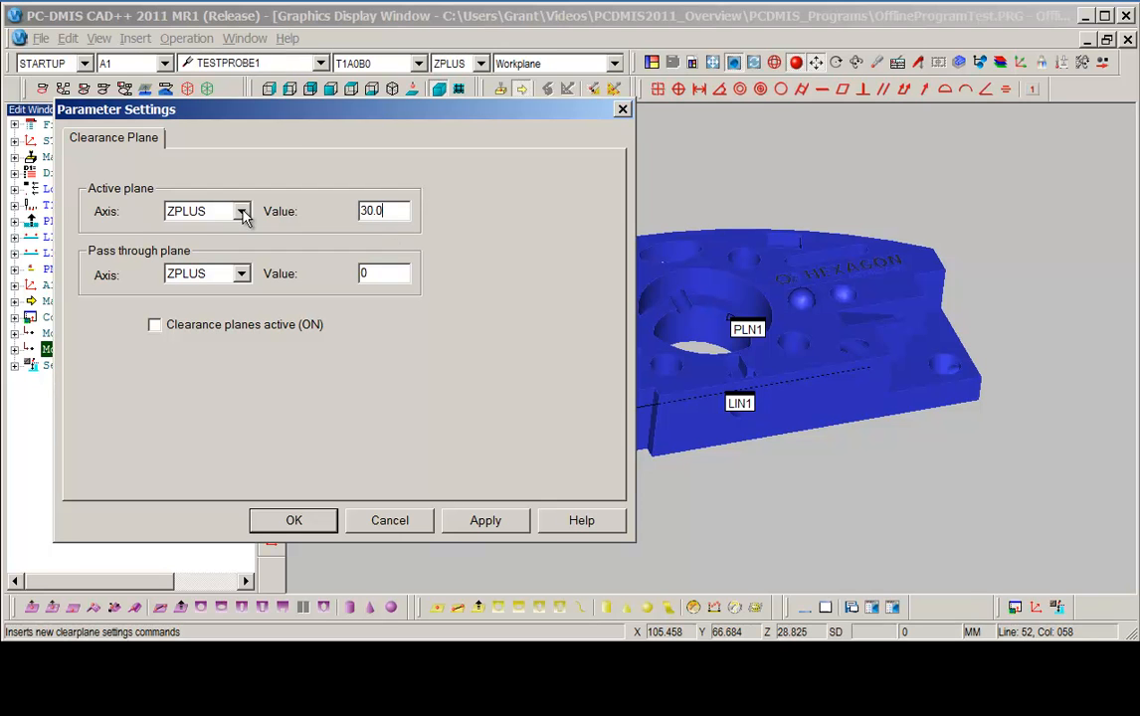
click(156, 325)
click(476, 526)
click(328, 524)
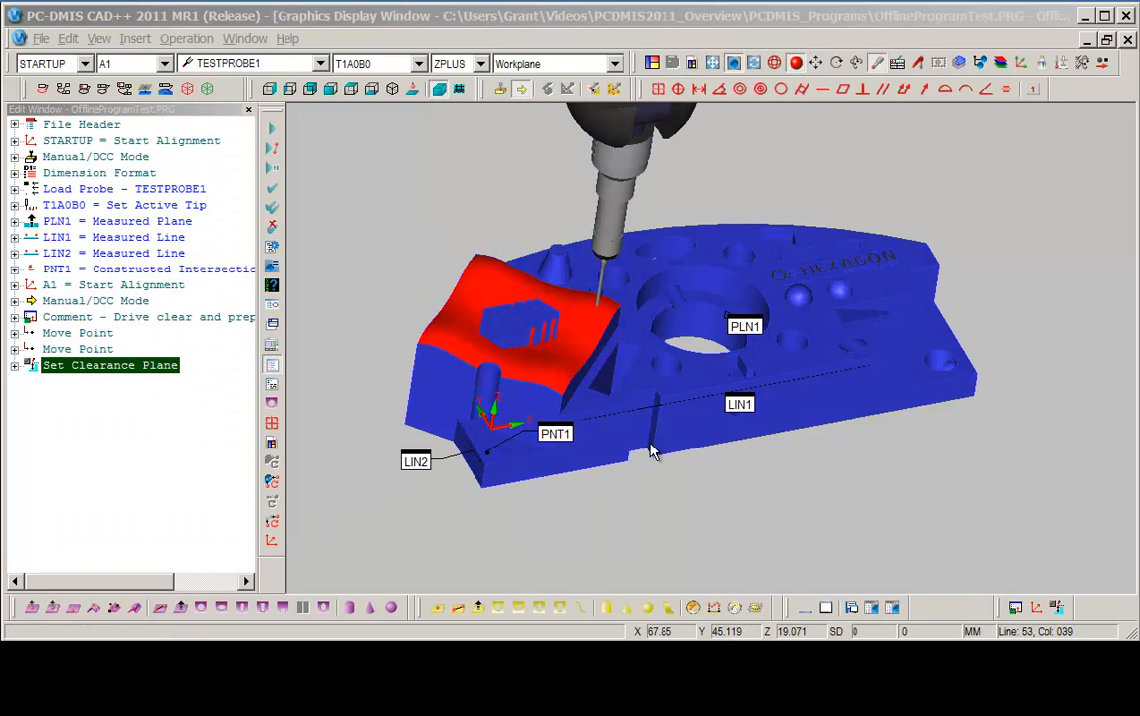
Take a hit on the raised surface to create a measured point and expand its entry in the Edit window.
click(560, 378)
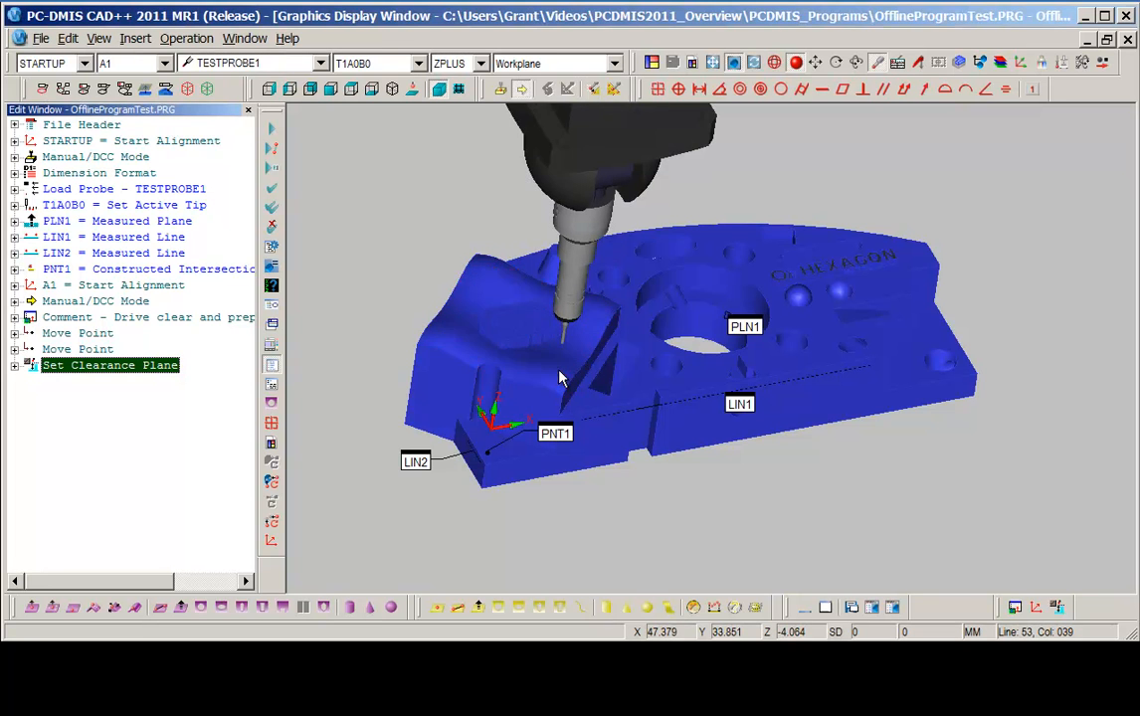
click(559, 378)
key(End)
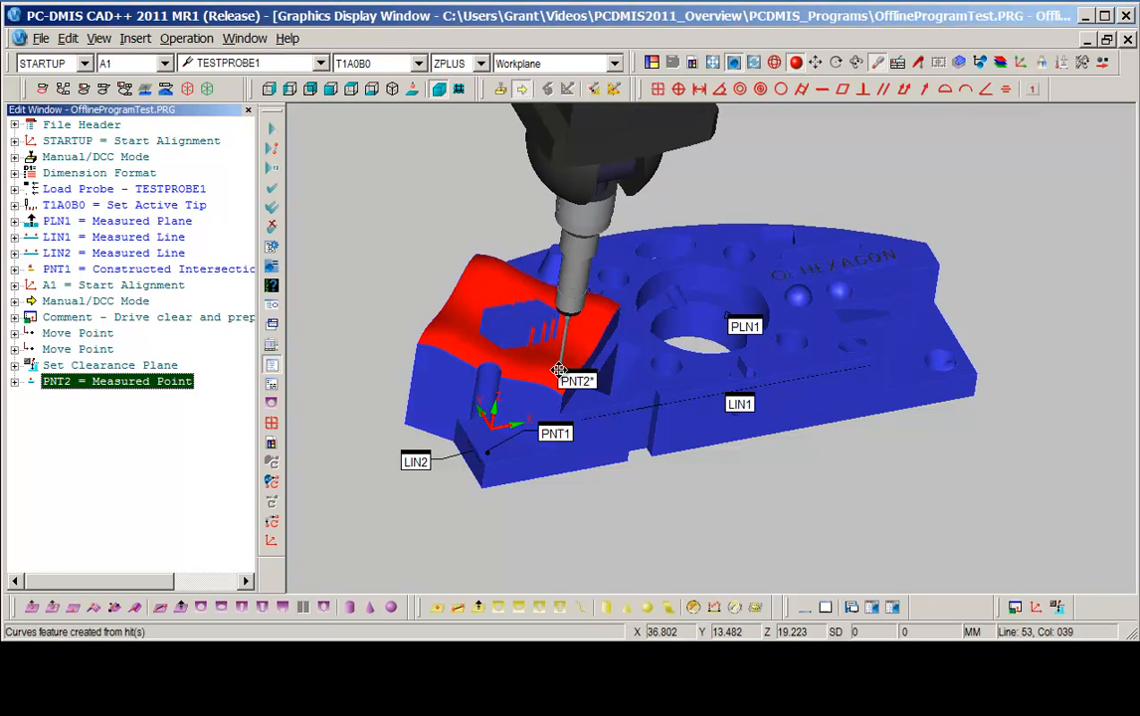
click(15, 382)
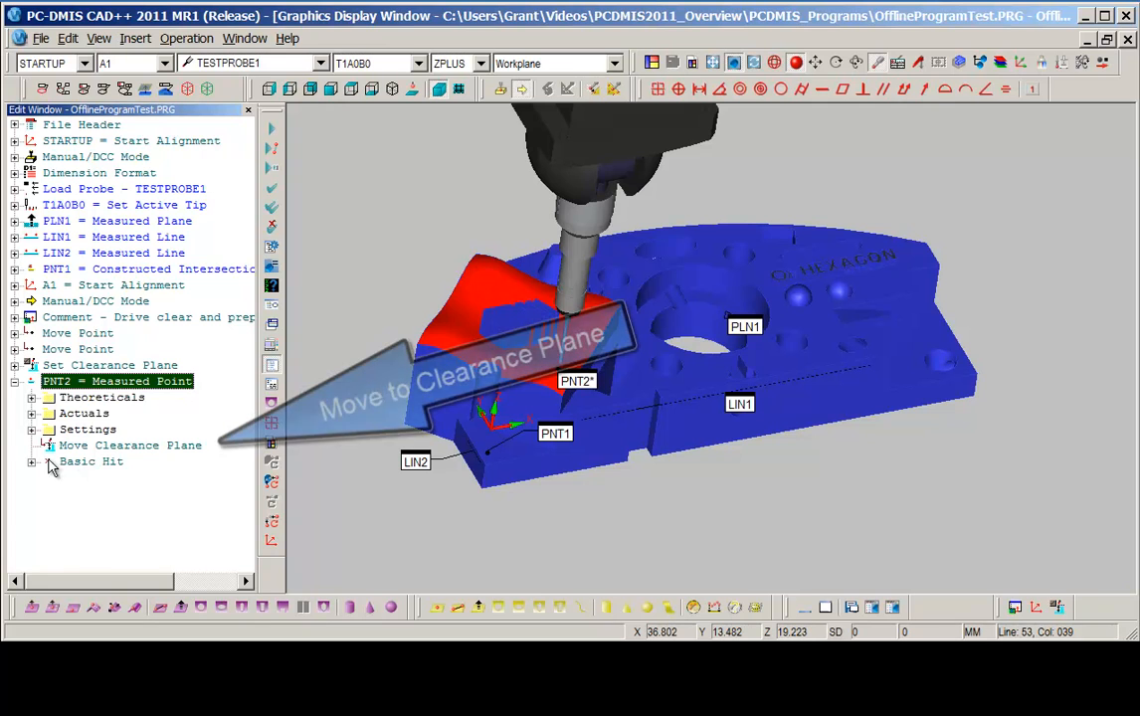
Collapse the PNT2 entry in the Edit window and float the Auto Features toolbar over the graphics area.
click(94, 447)
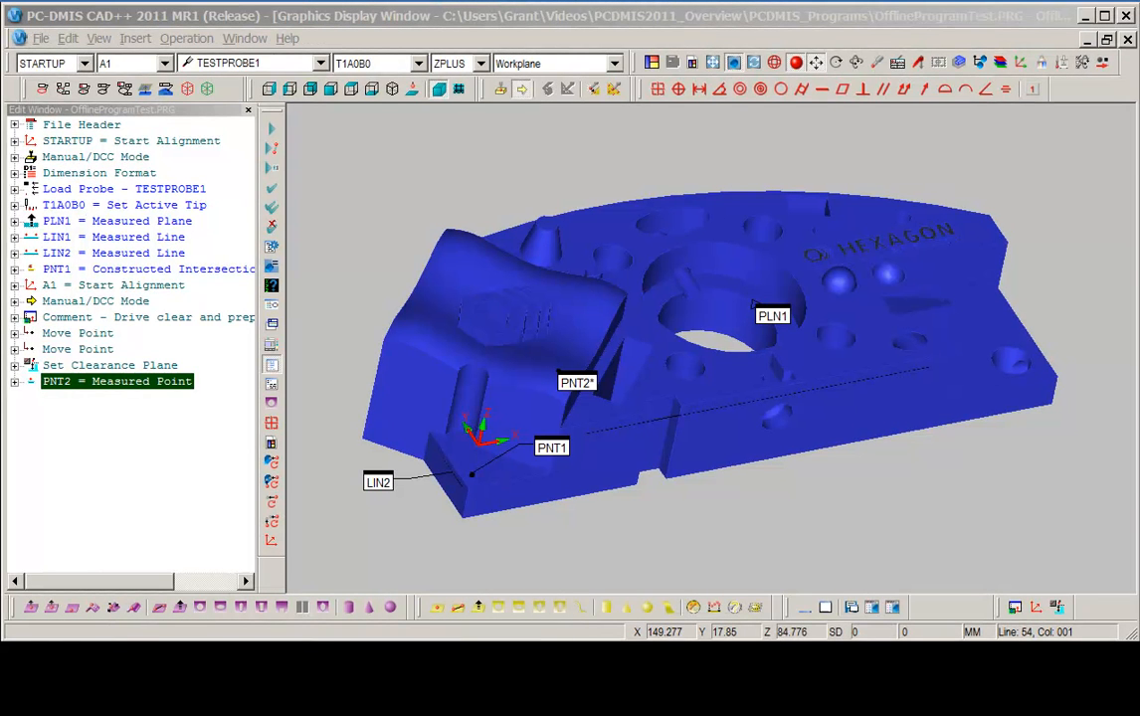
drag(11, 608, 405, 551)
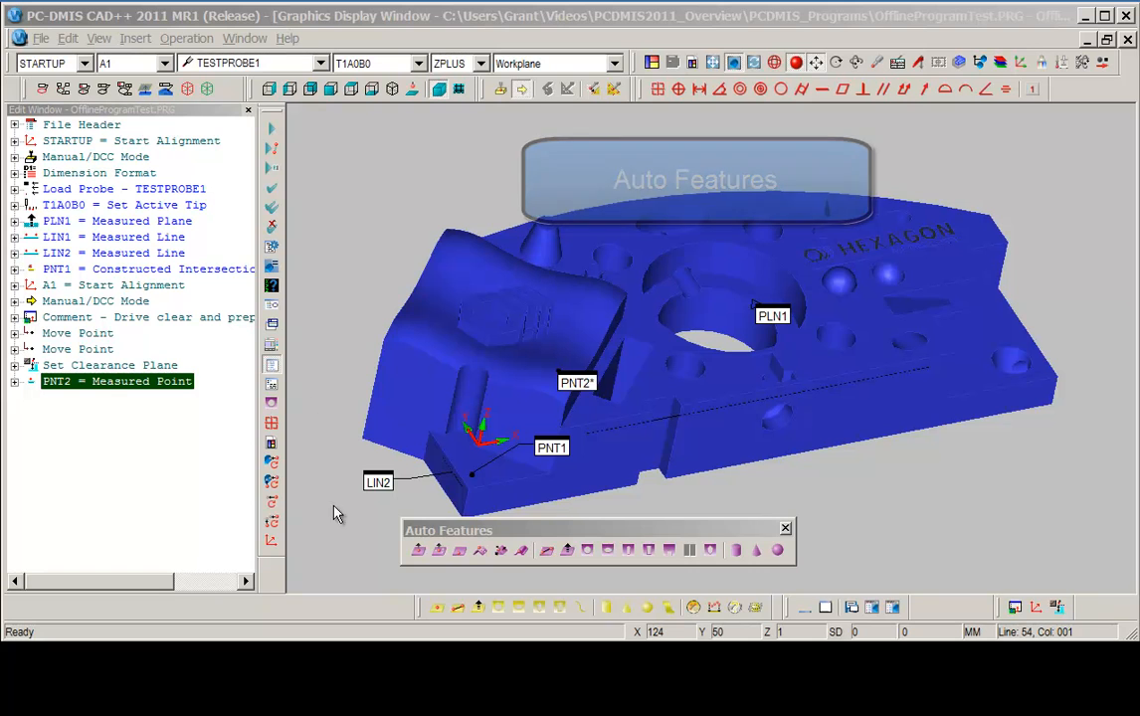
click(509, 530)
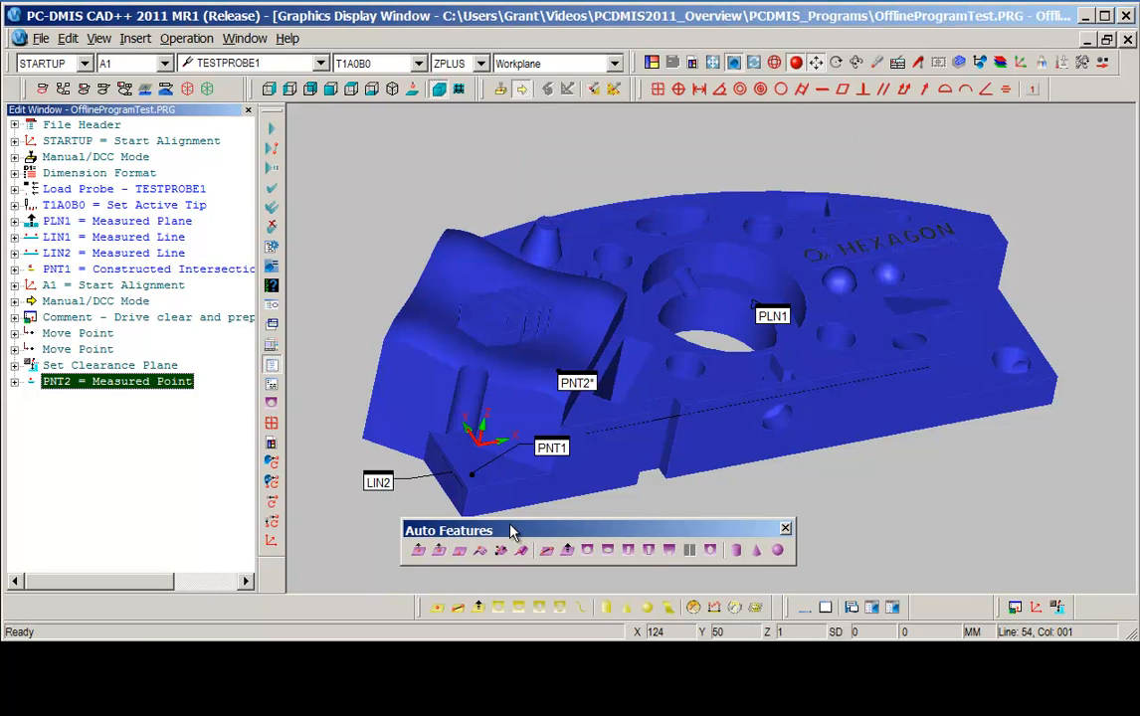
Start a Vector Point auto feature and pick its location on the CAD surface at X 69.755, Y 84.483, Z 8.141.
click(419, 552)
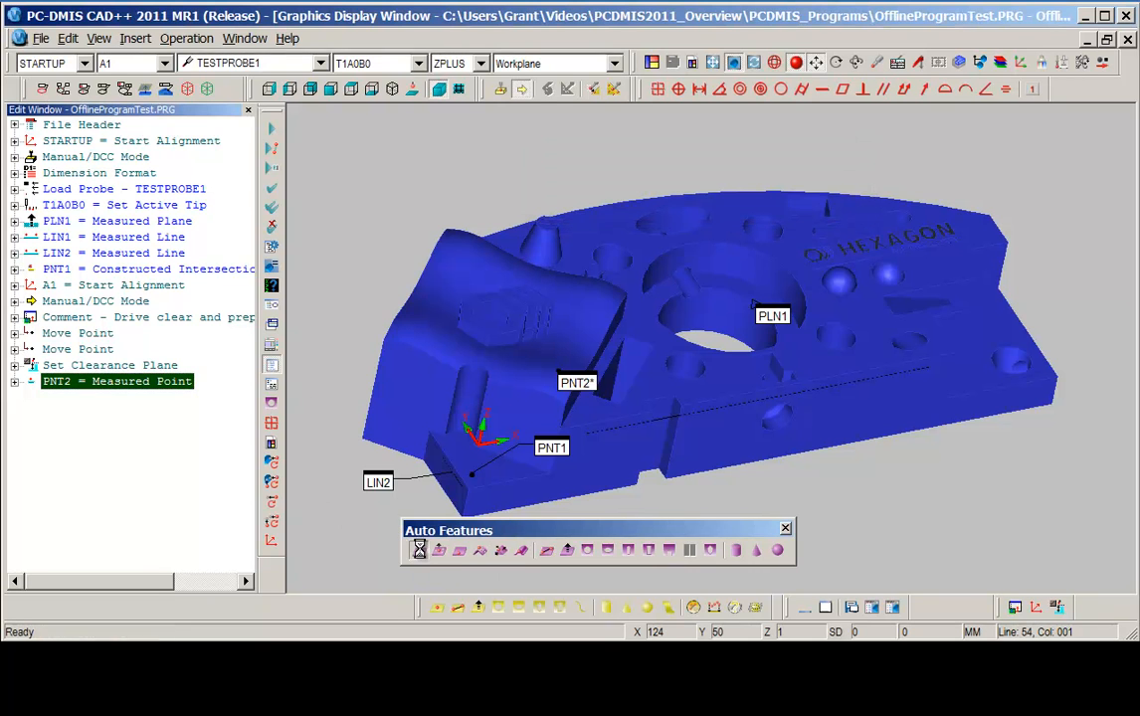
drag(370, 47, 377, 37)
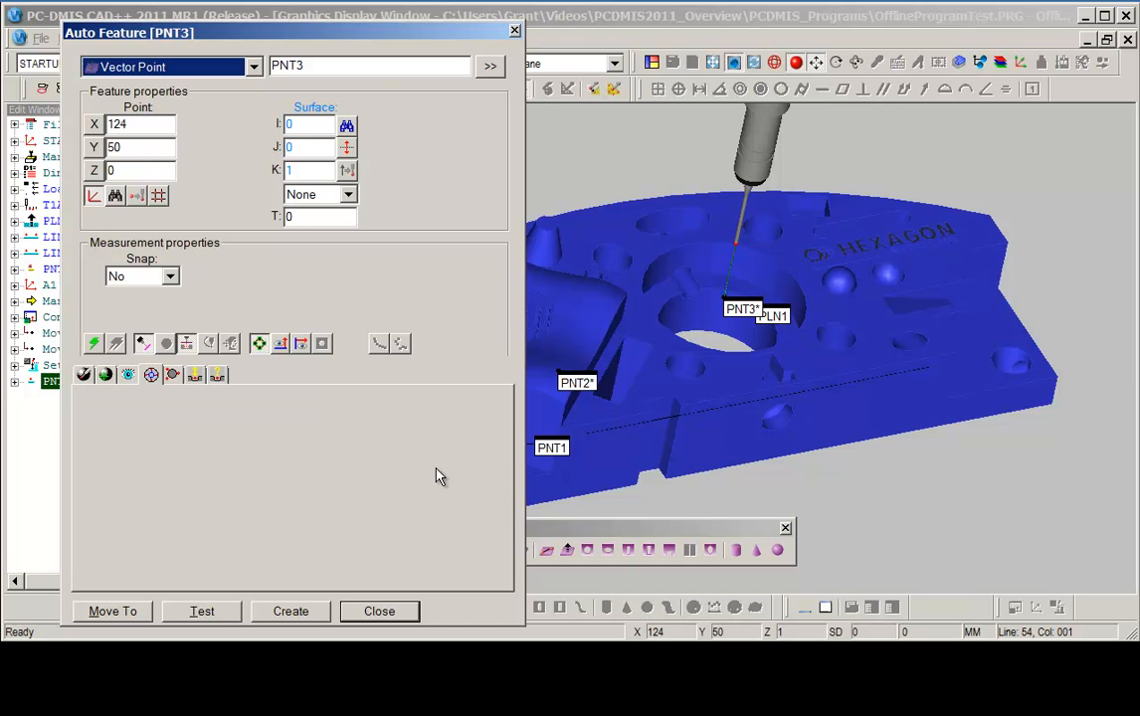
right_drag(542, 426, 677, 396)
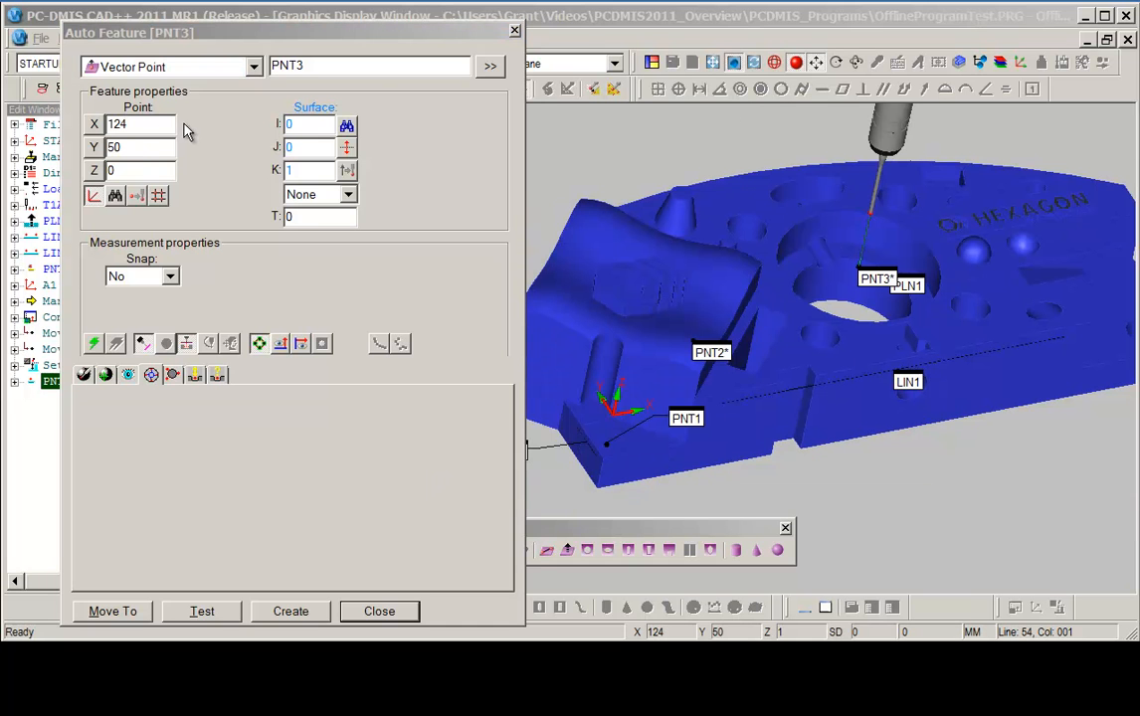
click(746, 270)
right_drag(796, 341, 722, 224)
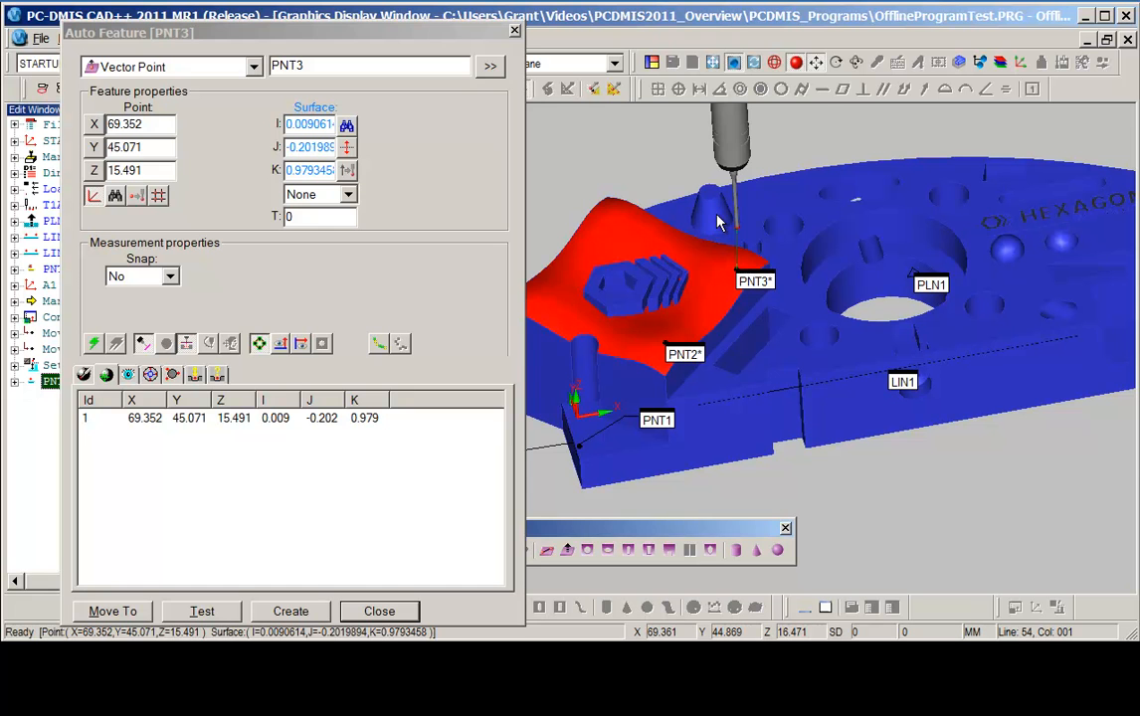
click(718, 220)
right_drag(642, 253, 621, 276)
drag(585, 157, 701, 267)
right_drag(694, 417, 853, 428)
drag(756, 228, 849, 185)
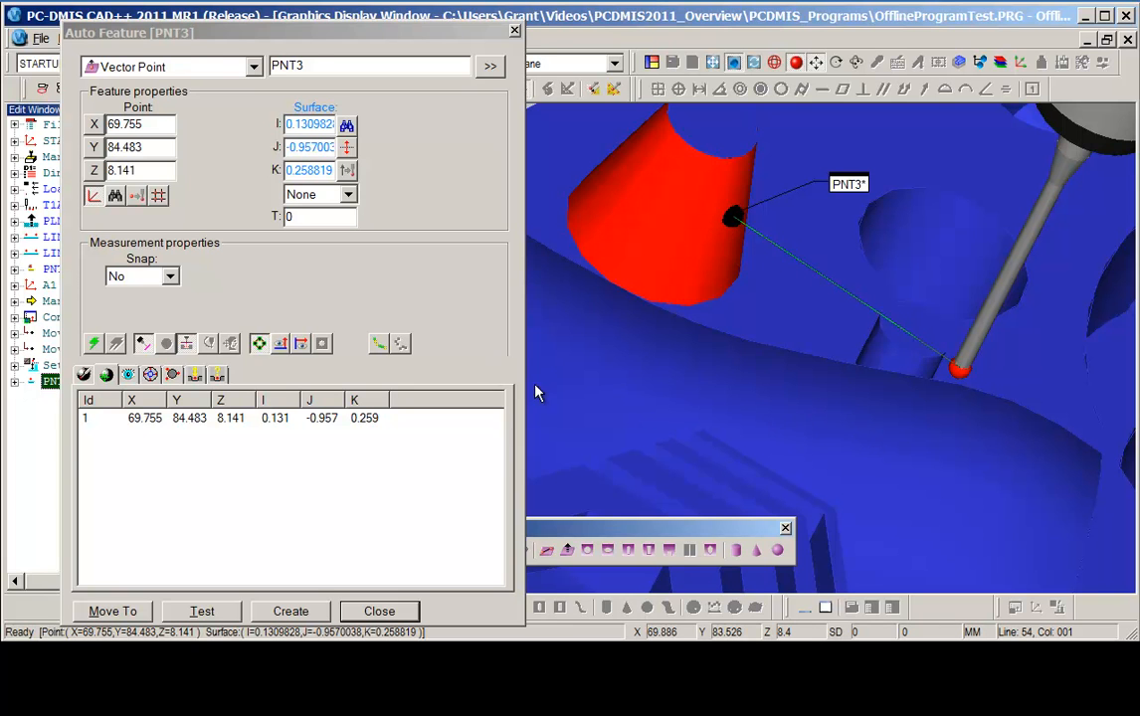
Create the vector point, review its avoidance move settings, and close the dialog.
click(272, 31)
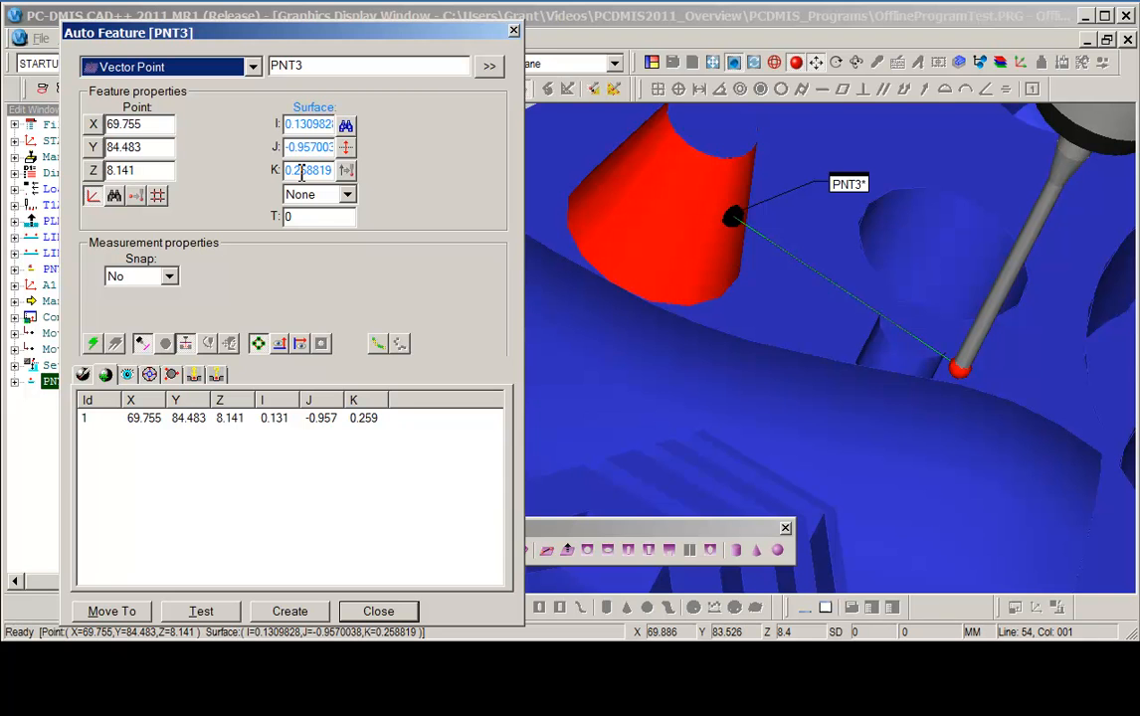
key(Return)
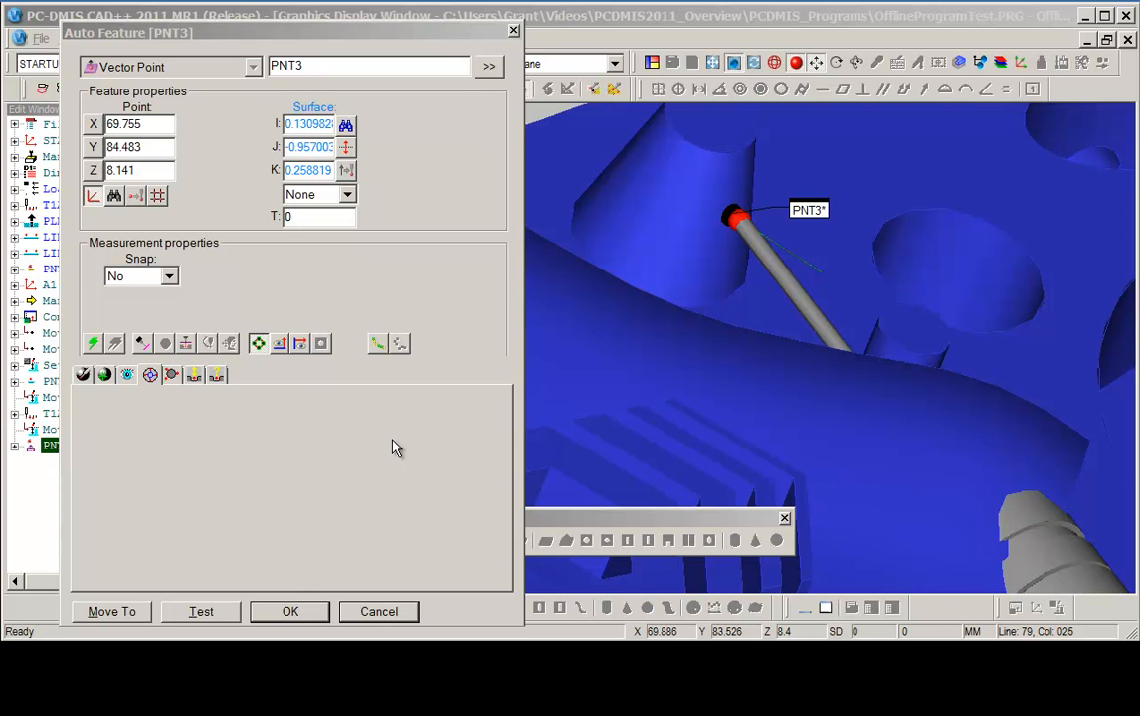
click(195, 376)
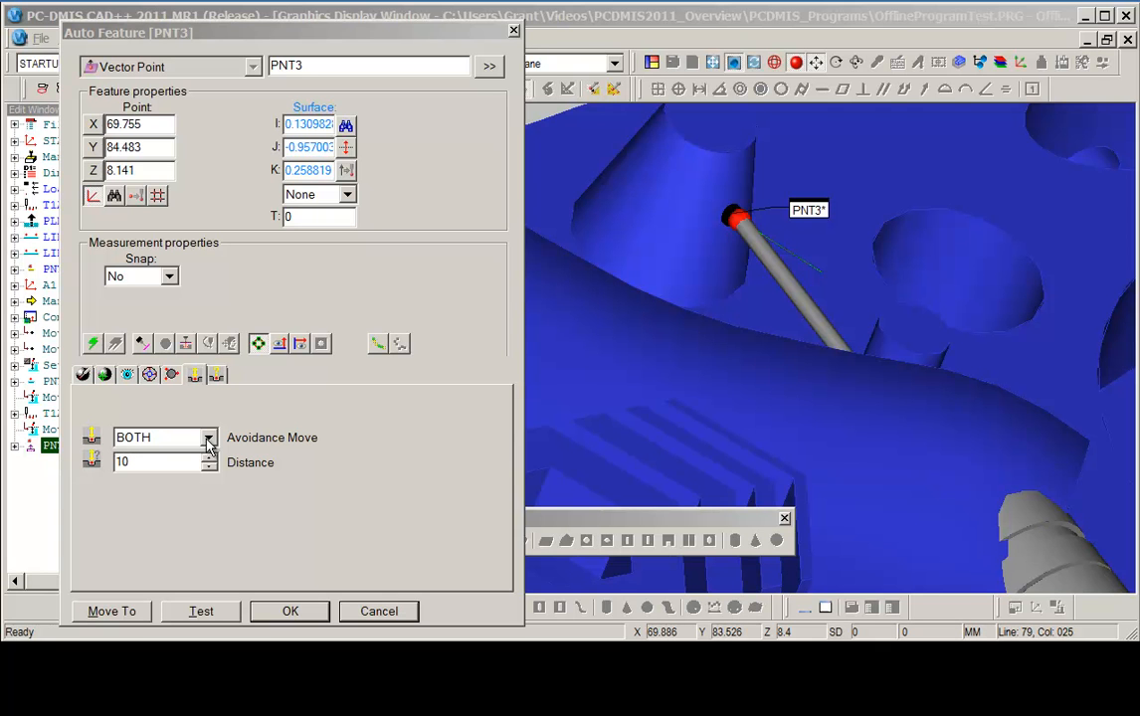
click(301, 612)
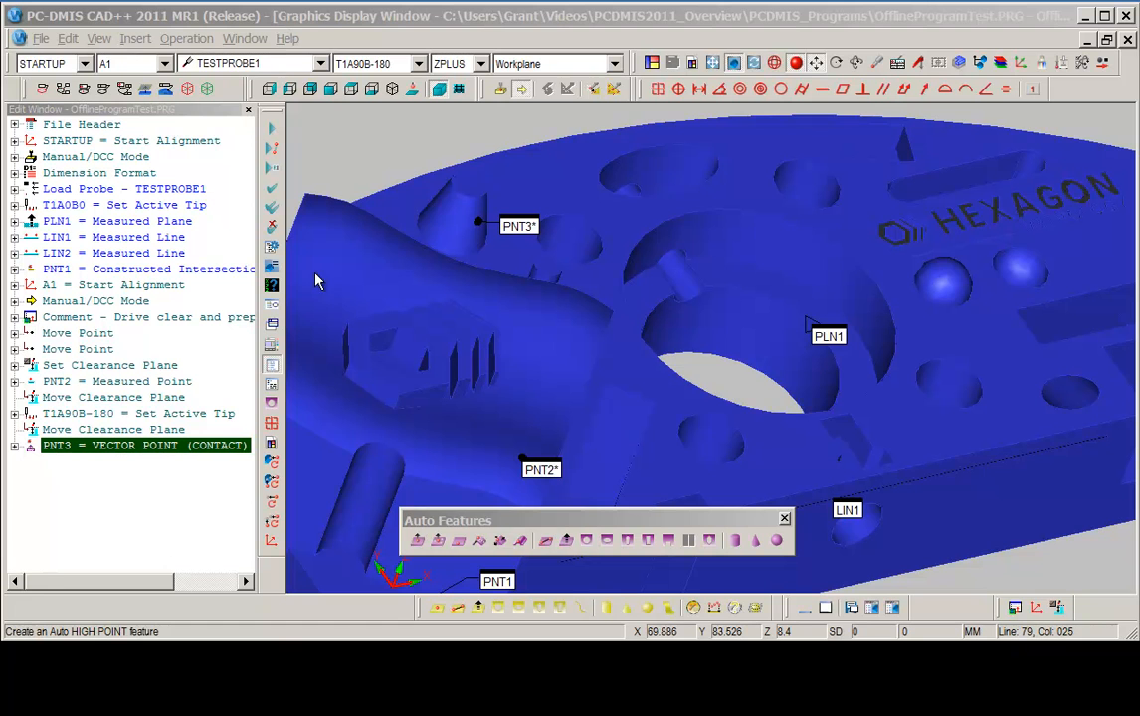
Switch the auto feature type to Cylinder and select the 15 mm hole at X 93.5, Y 19.5 on the CAD model.
click(589, 540)
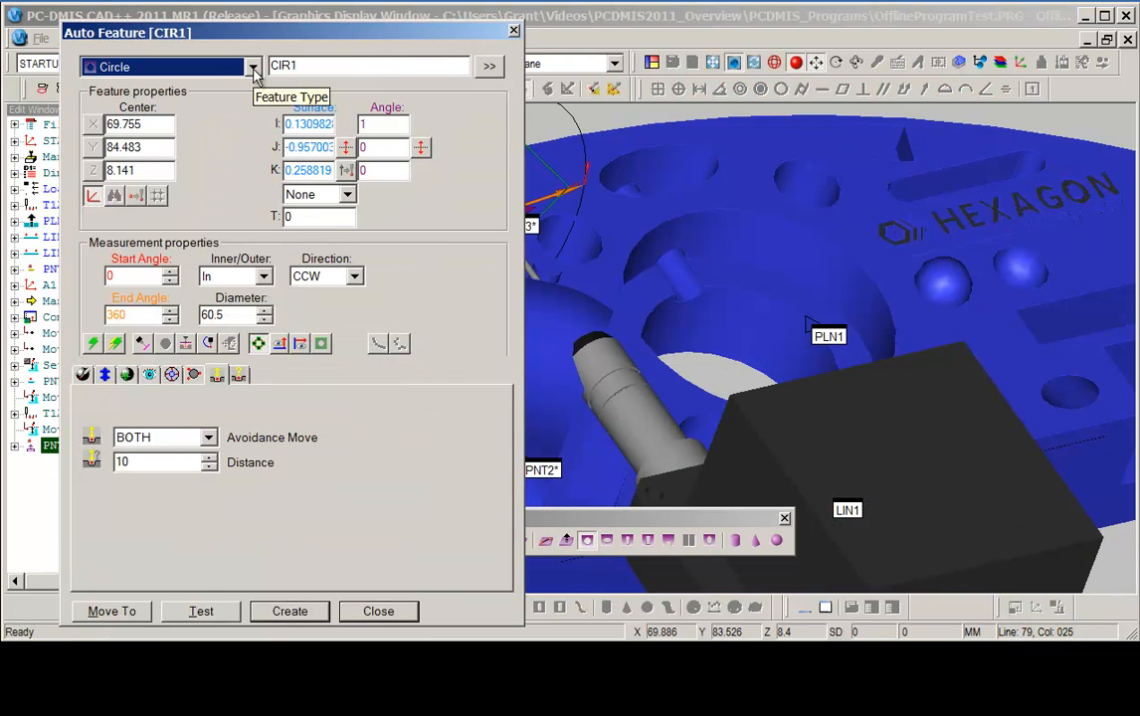
click(254, 67)
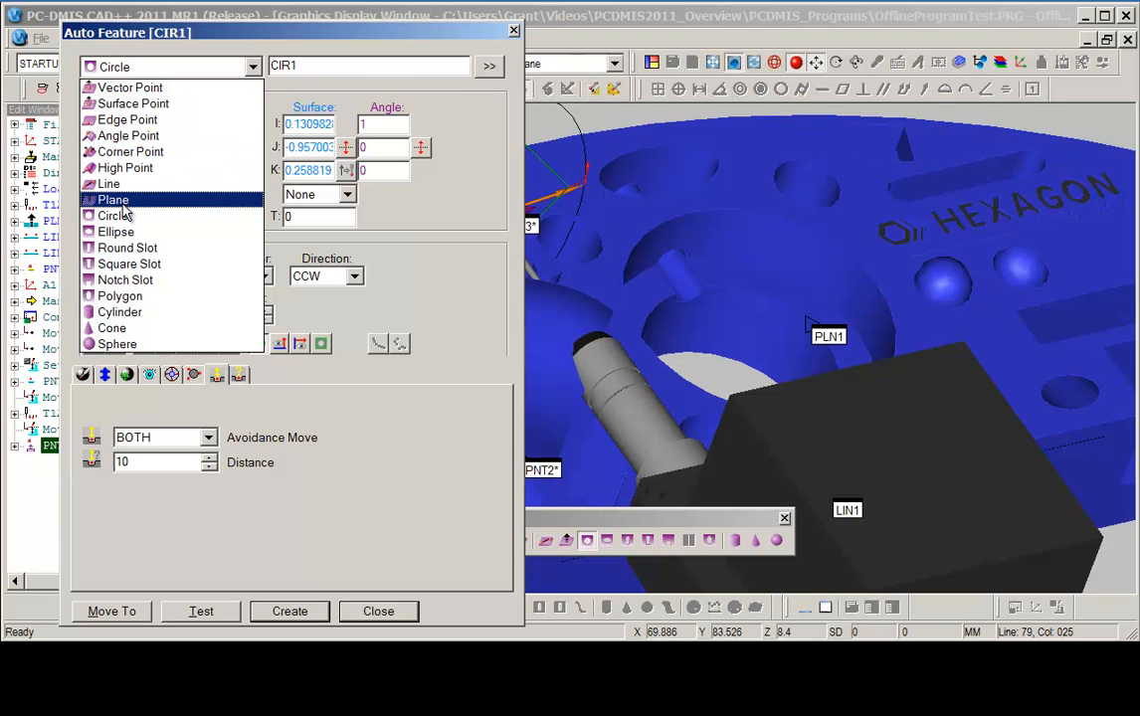
click(120, 312)
click(725, 410)
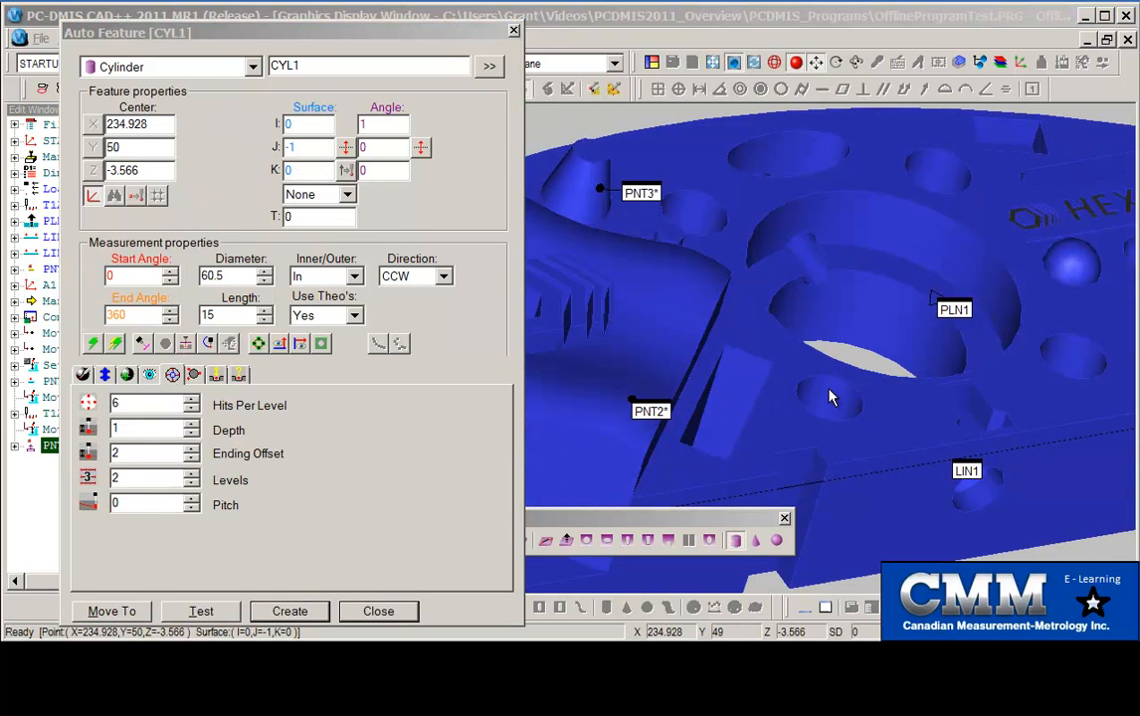
click(858, 431)
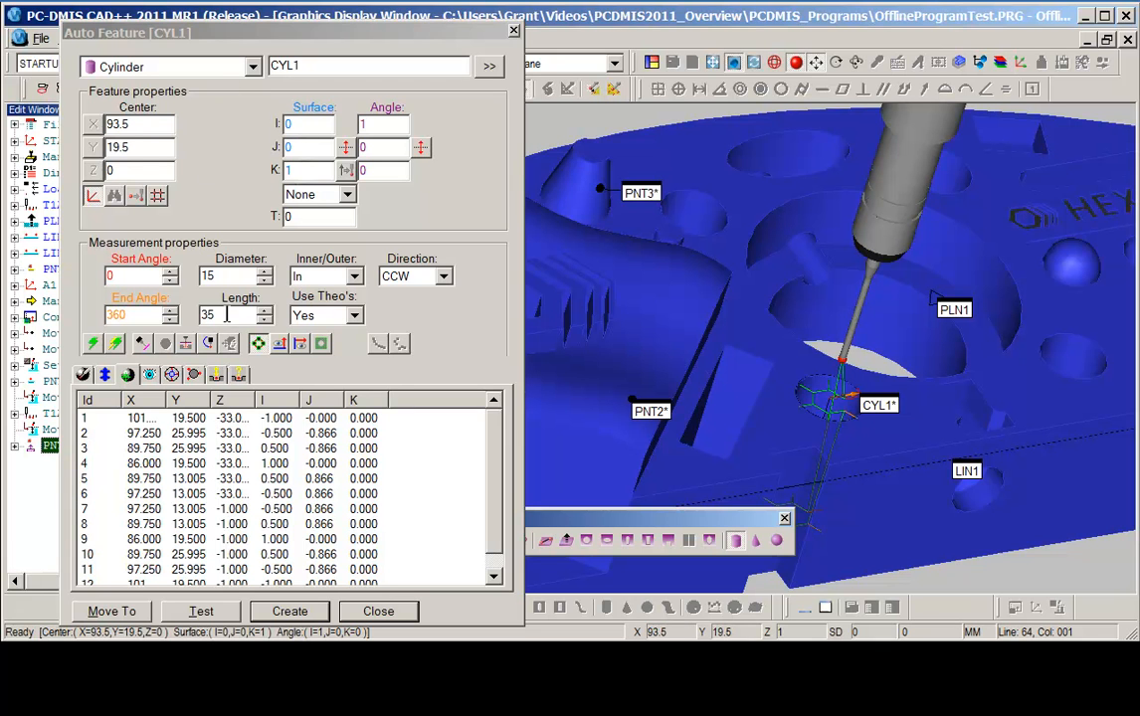
Set the cylinder's contact path Ending Offset to 20.
double_click(204, 314)
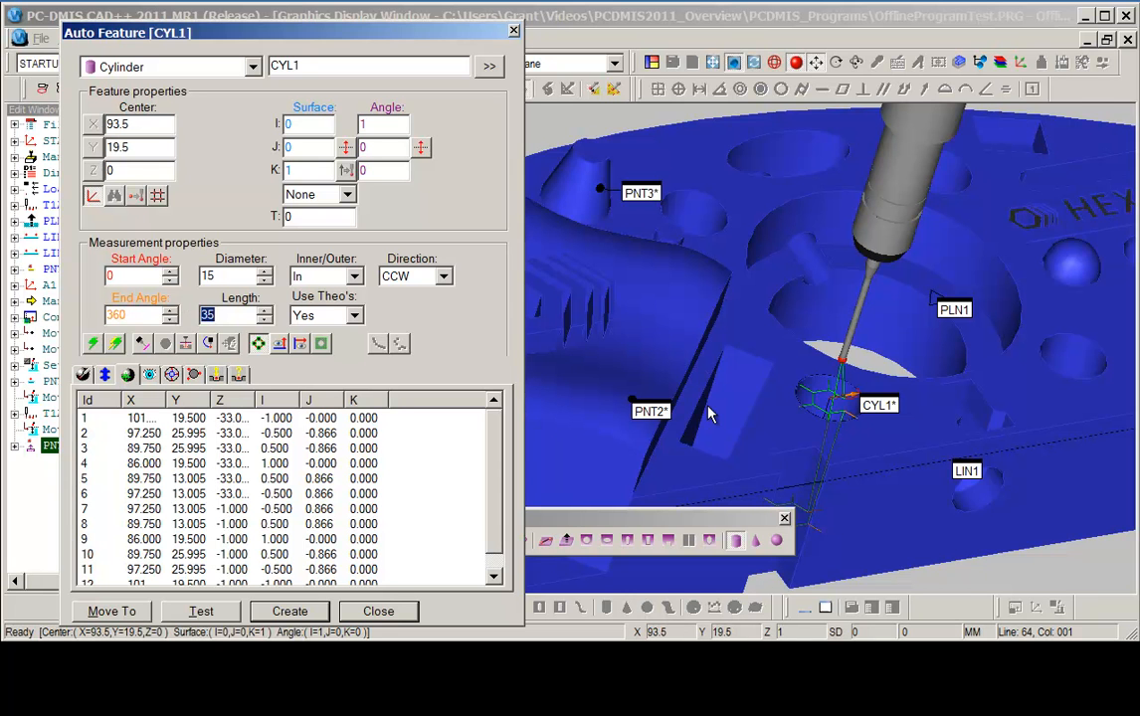
middle_drag(708, 348, 662, 309)
right_drag(677, 318, 615, 243)
middle_drag(647, 282, 624, 193)
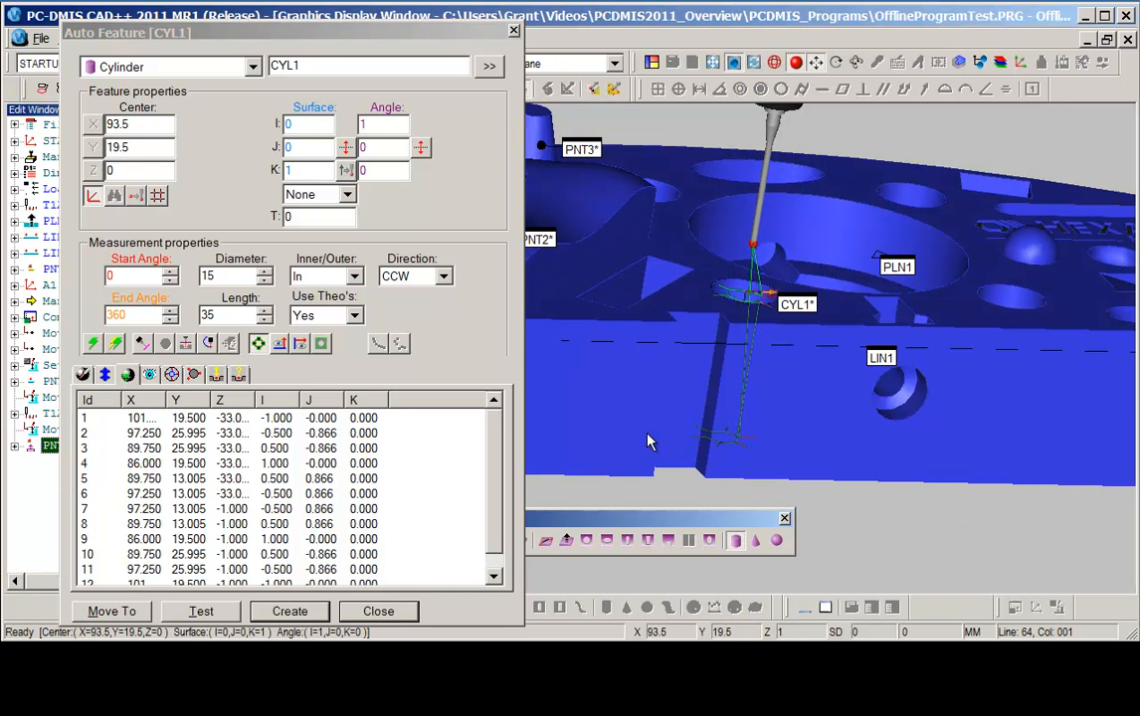
click(173, 376)
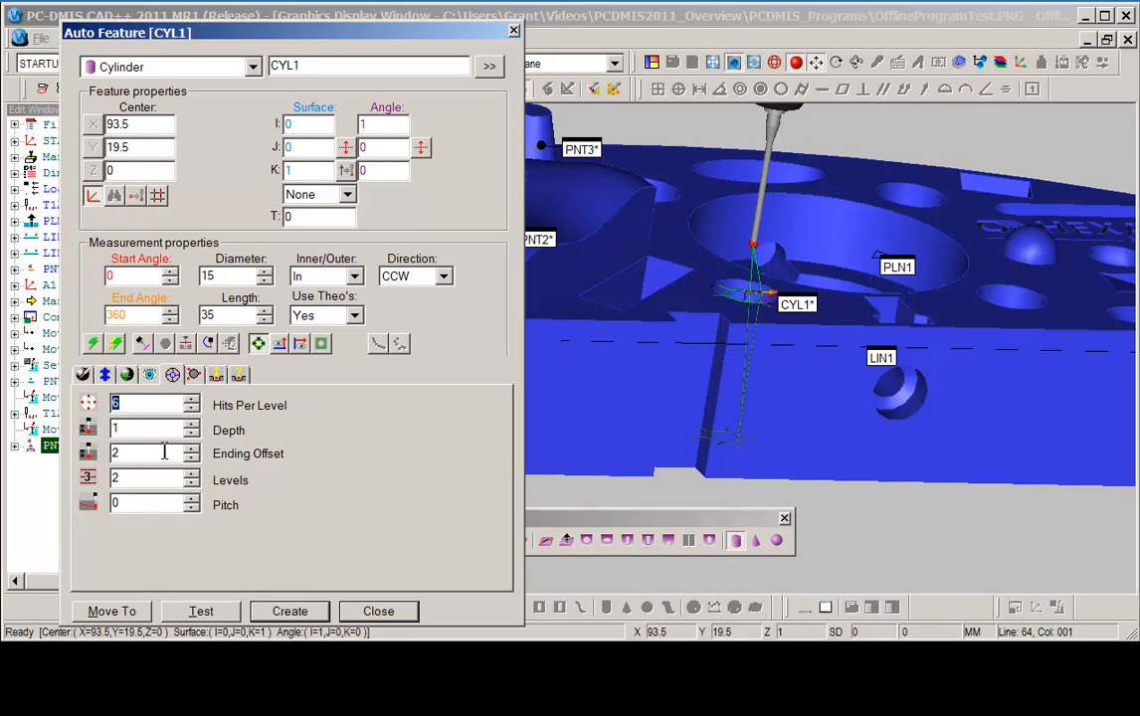
double_click(127, 455)
text(20)
key(Tab)
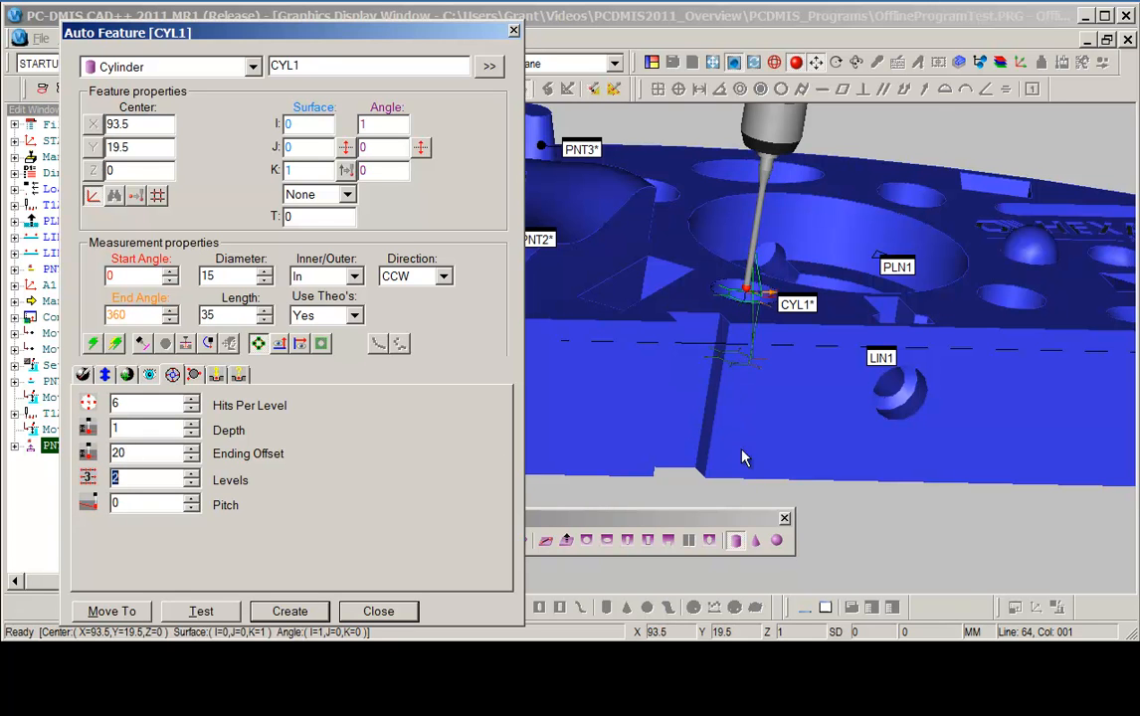
Create the cylinder feature for the selected hole.
middle_drag(807, 396, 800, 337)
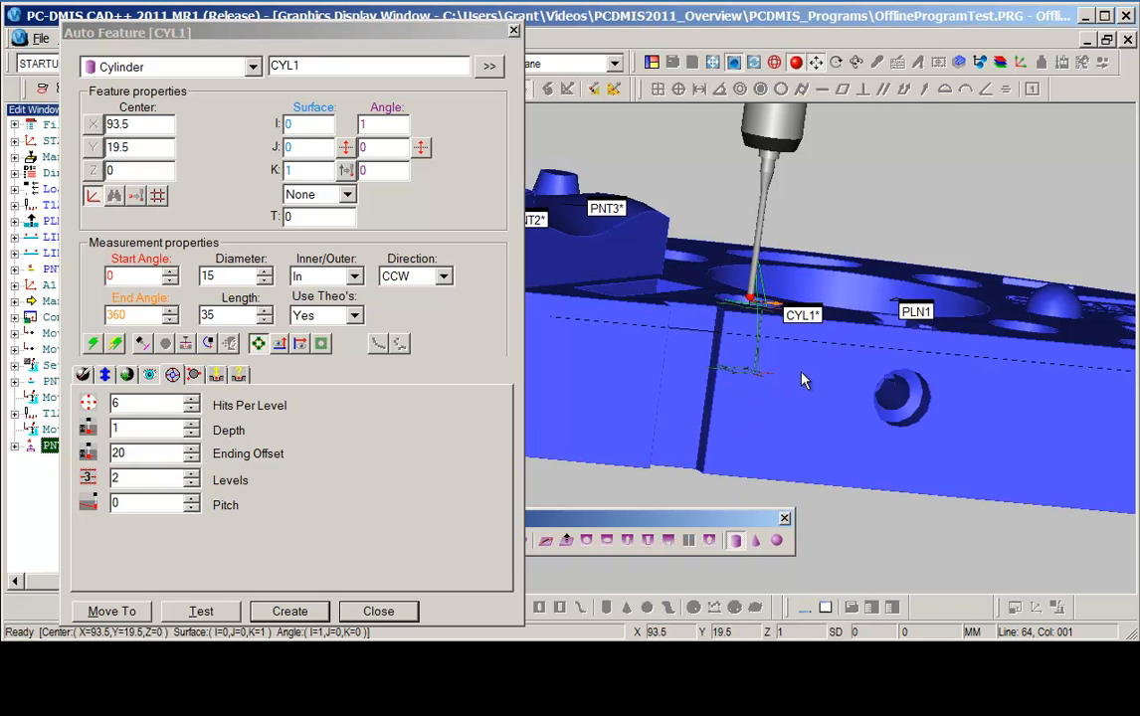
middle_drag(820, 377, 860, 427)
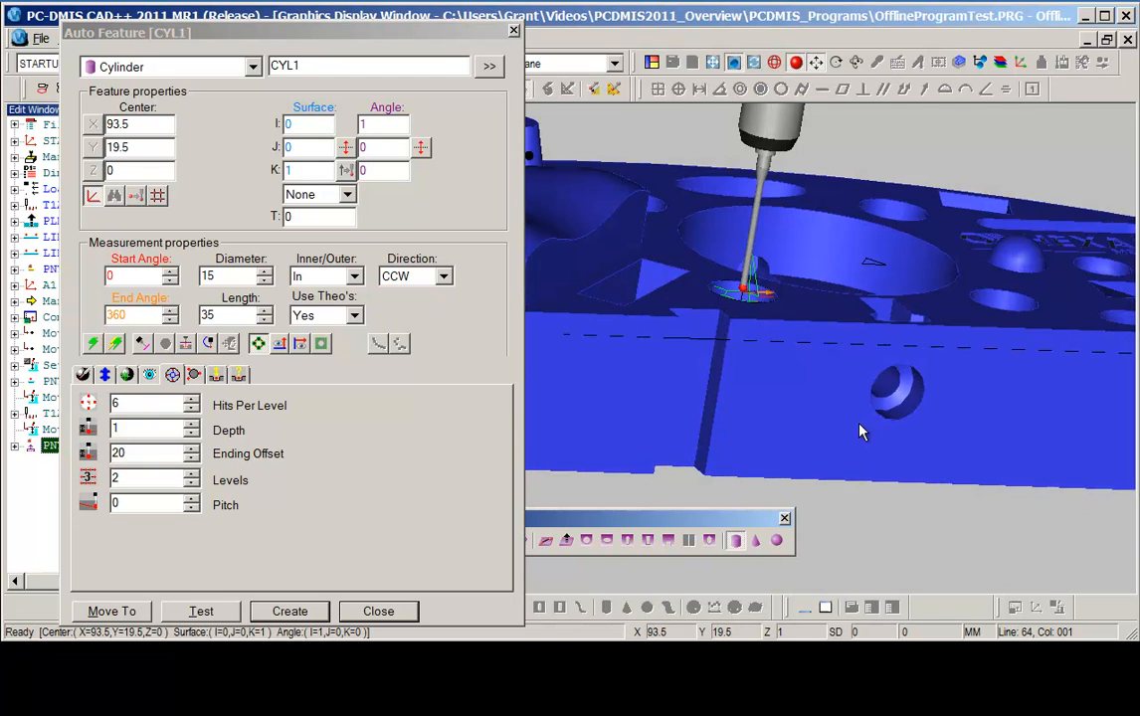
click(290, 611)
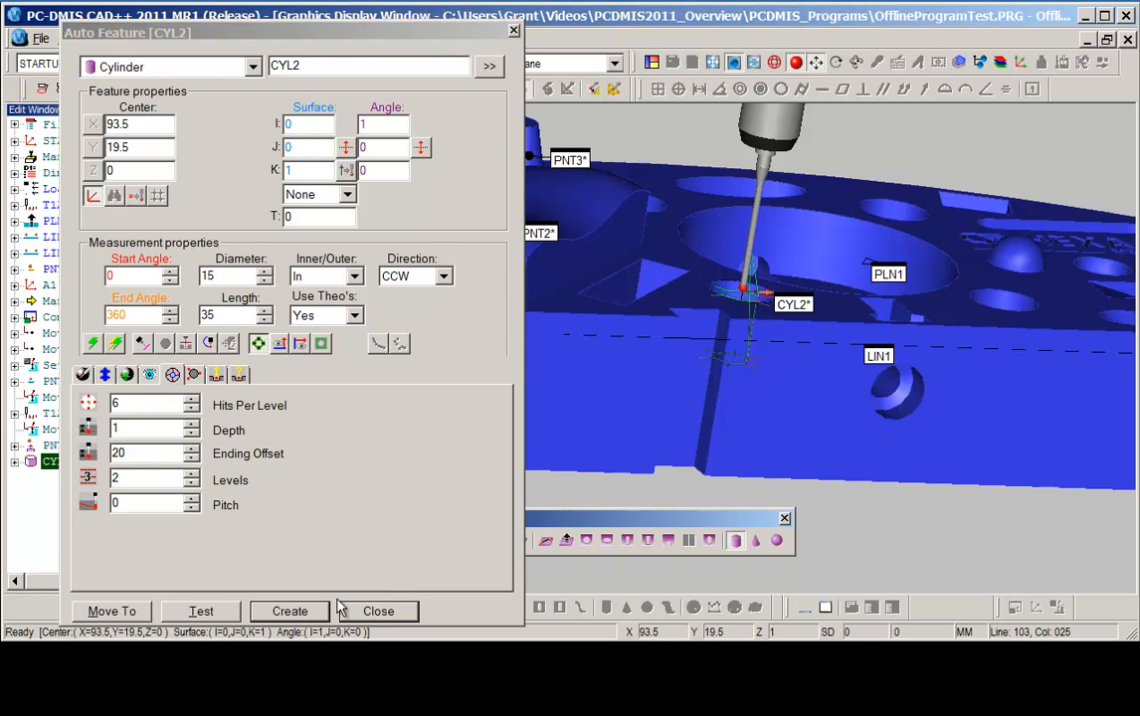
Select the 15 mm hole at X 154.5, Y 19.5 and create it and another hole as further cylinders.
middle_drag(954, 487, 962, 531)
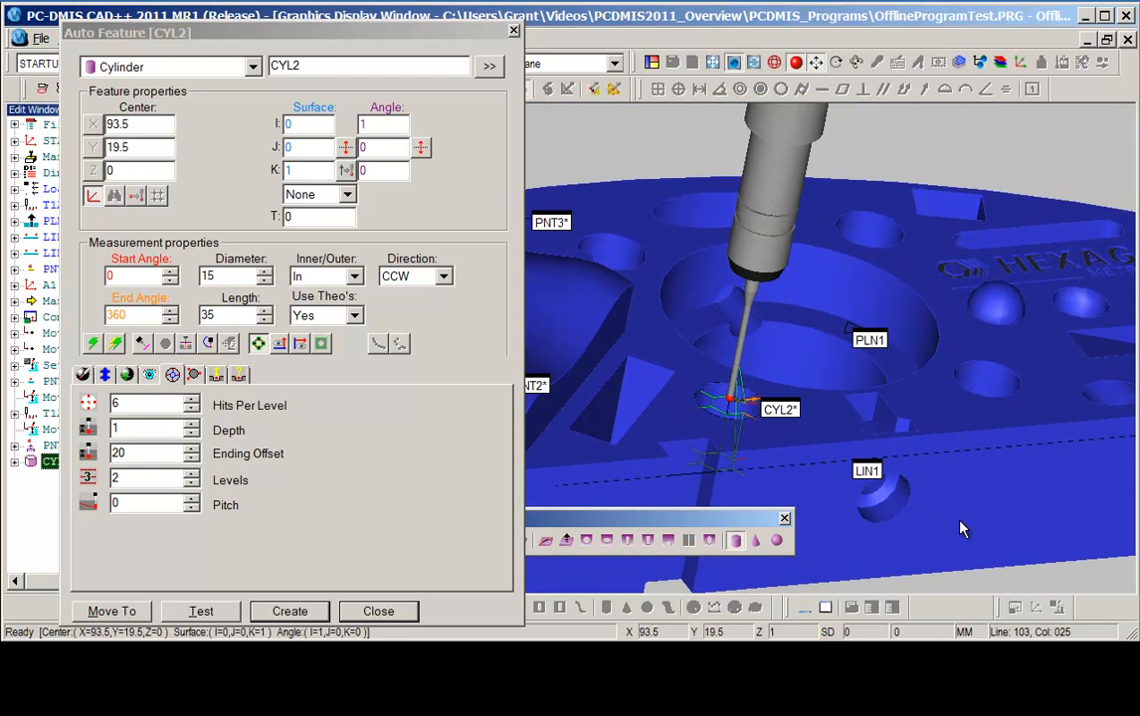
click(990, 373)
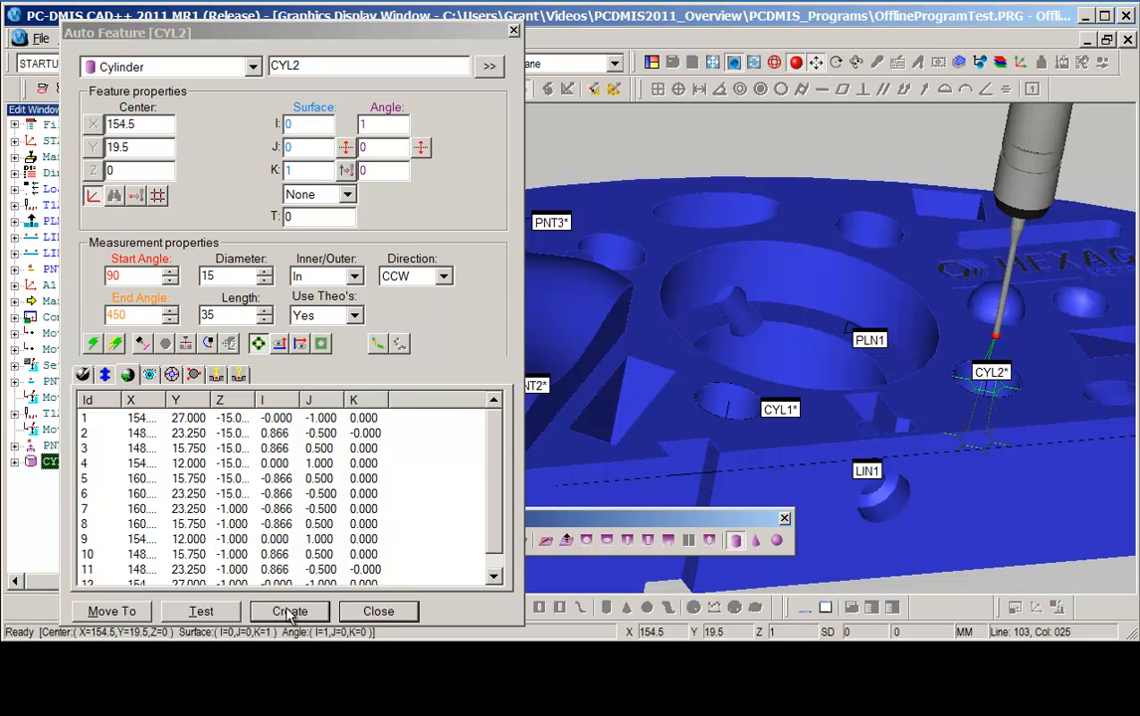
middle_drag(899, 390, 895, 370)
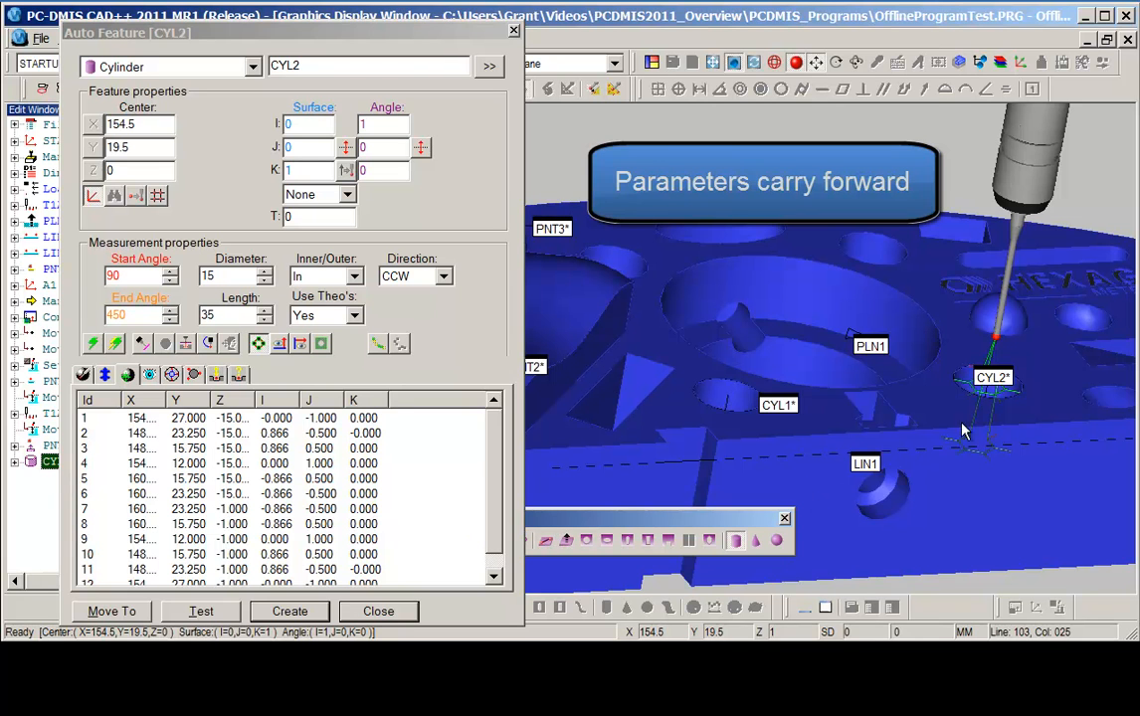
click(290, 612)
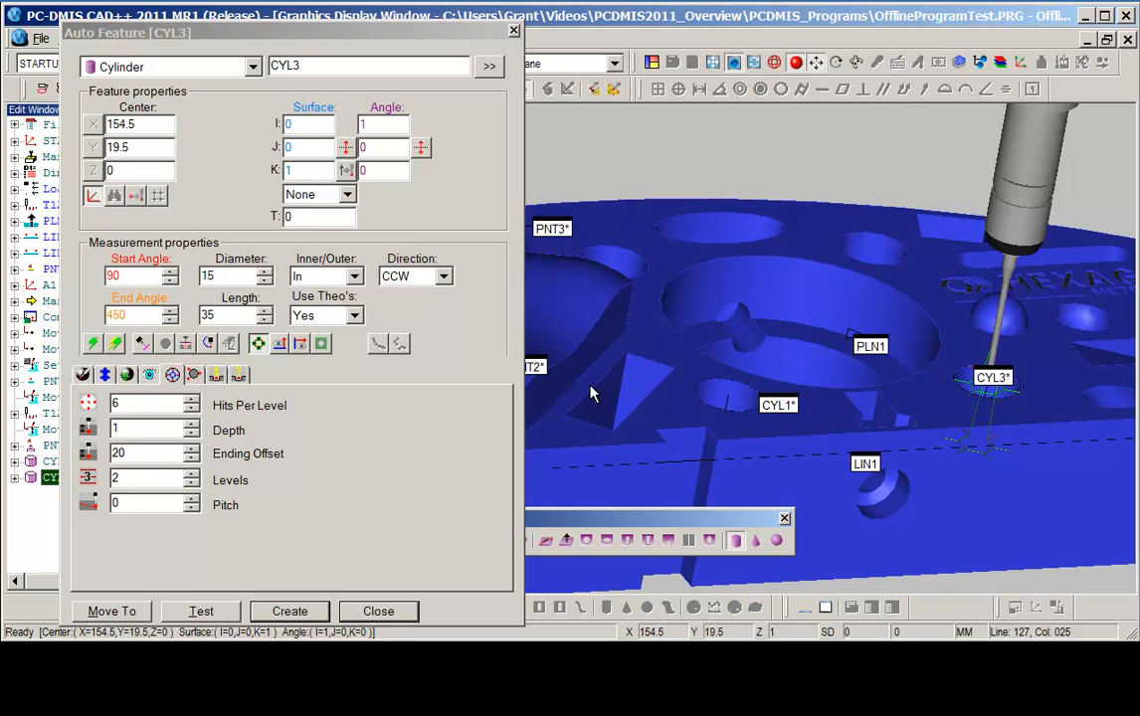
click(289, 612)
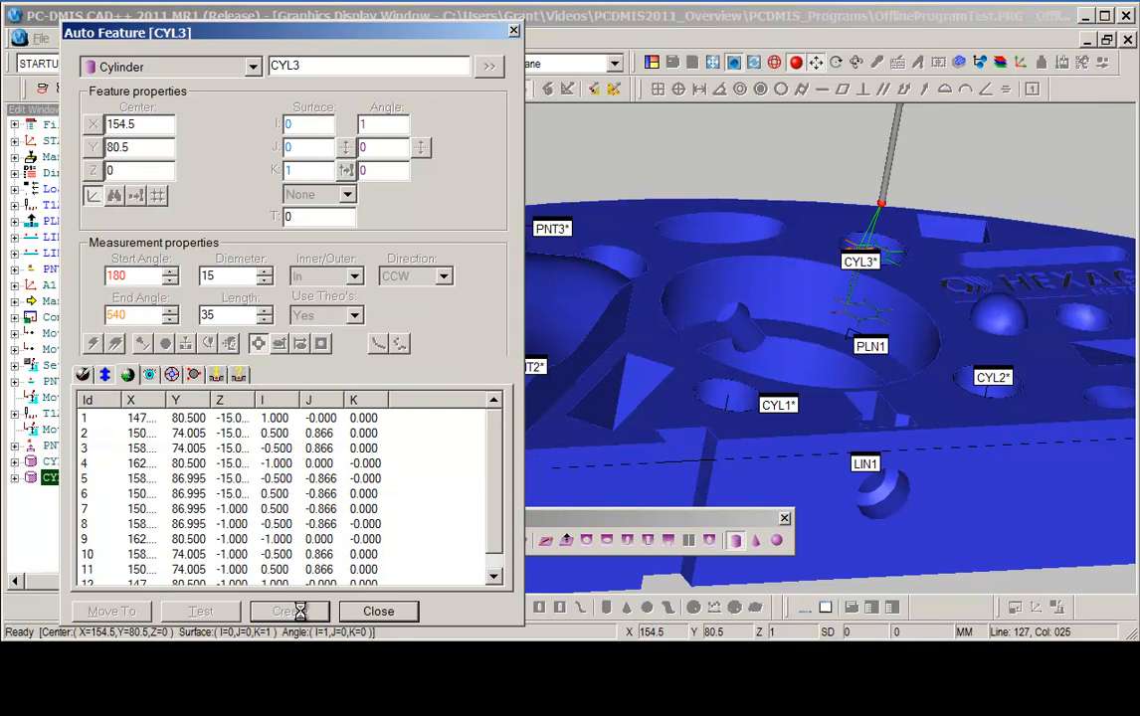
Select the 60.5 mm central bore as the cylinder and set its Ending Offset to 3.
click(781, 310)
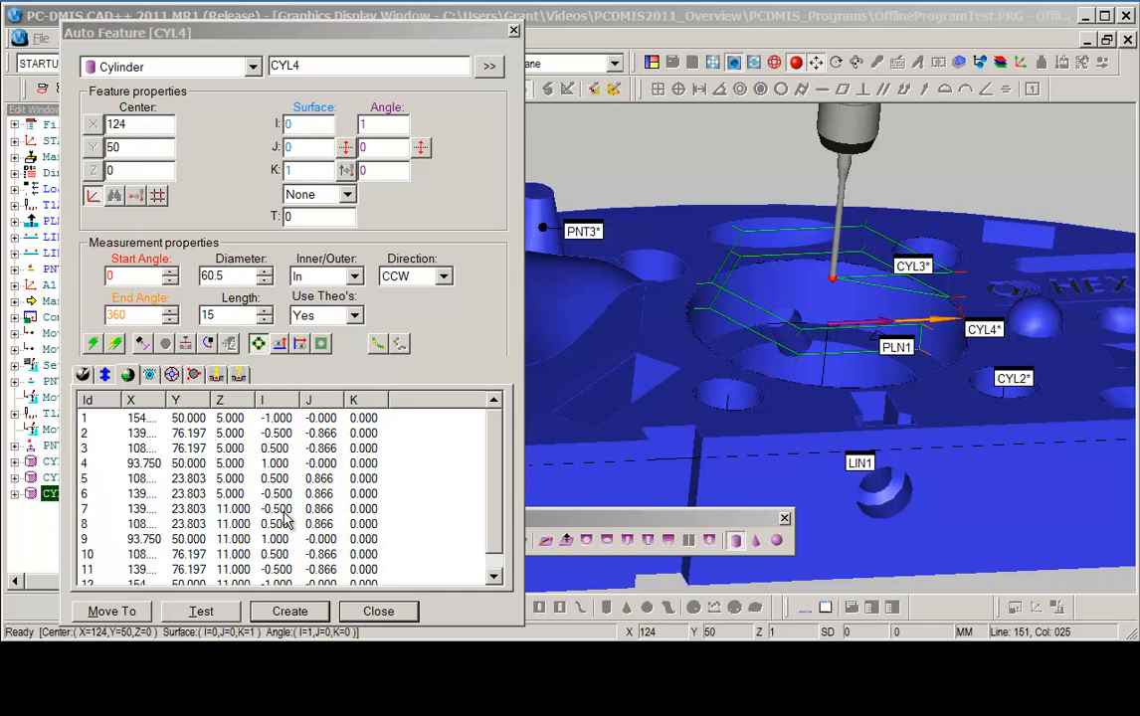
click(172, 375)
double_click(129, 454)
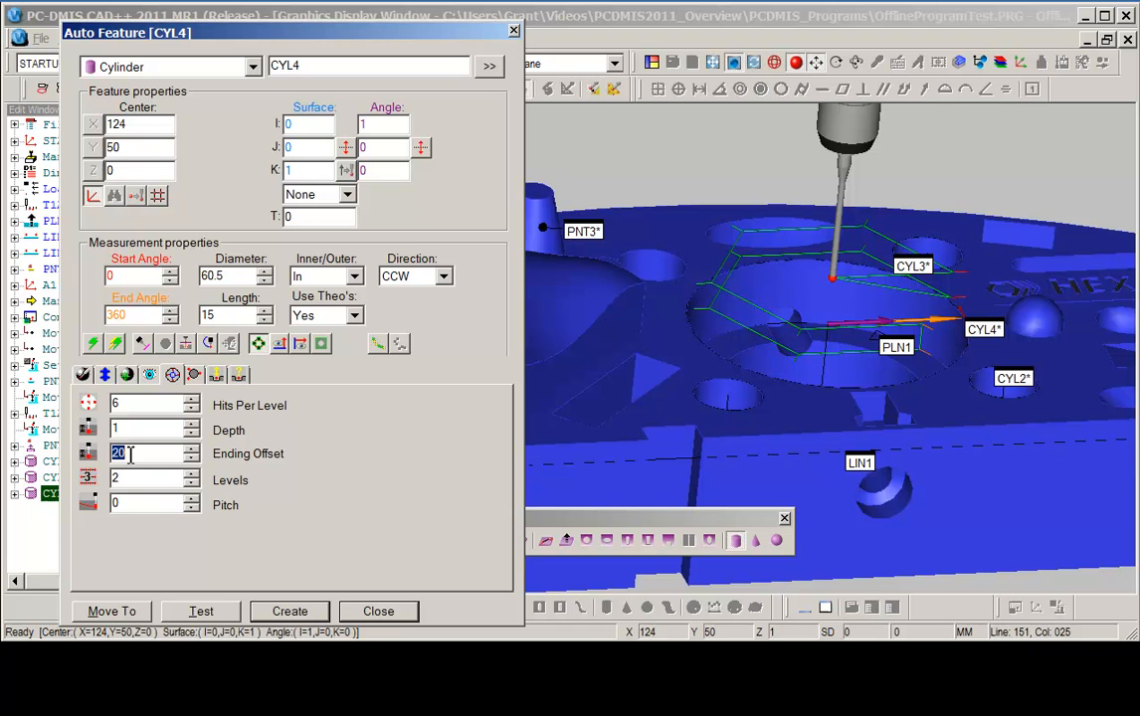
text(3)
key(Tab)
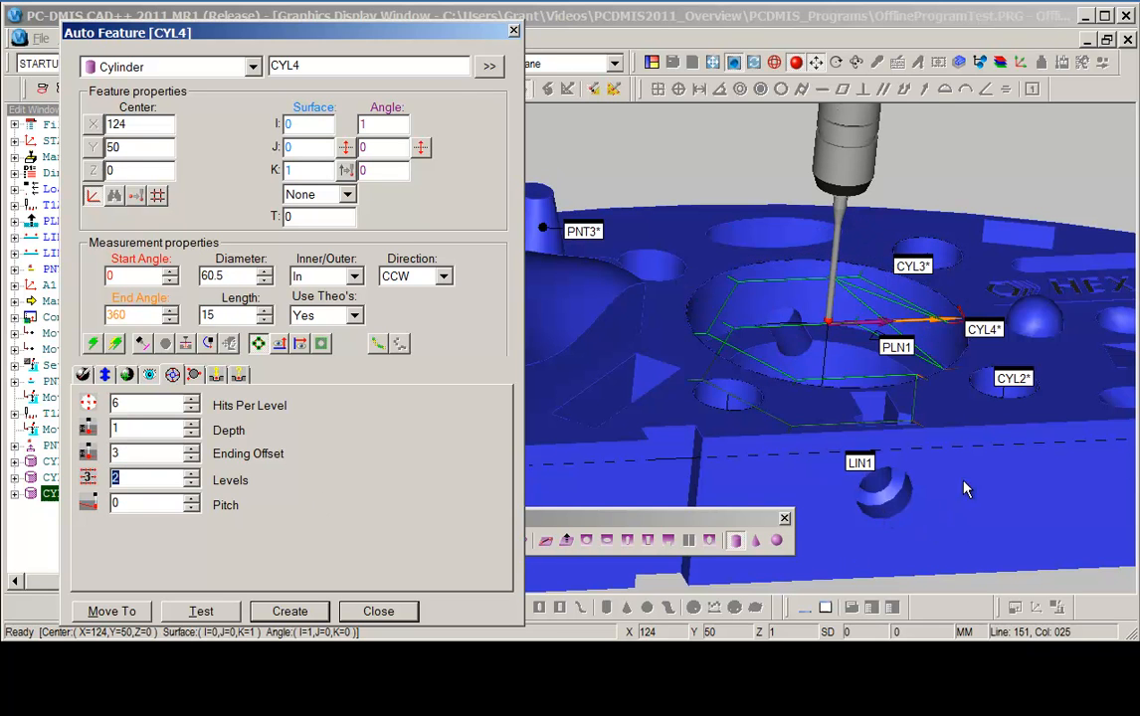
Set the central bore cylinder's Hits Per Level to 16.
middle_drag(964, 482, 988, 509)
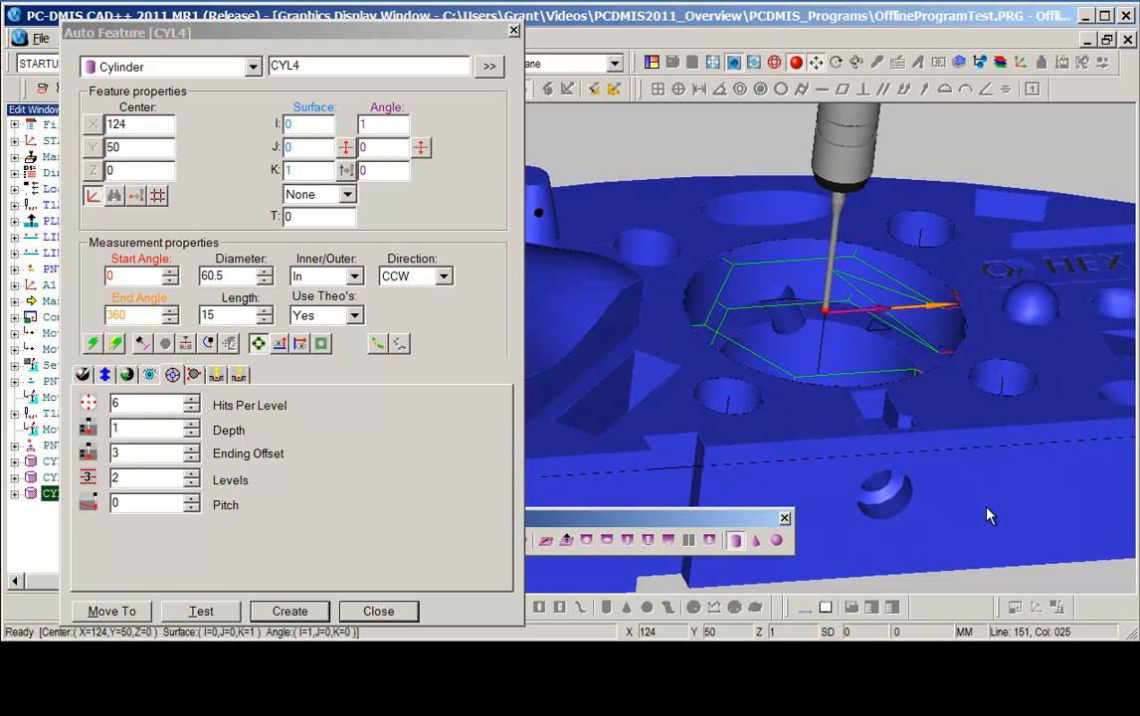
double_click(139, 403)
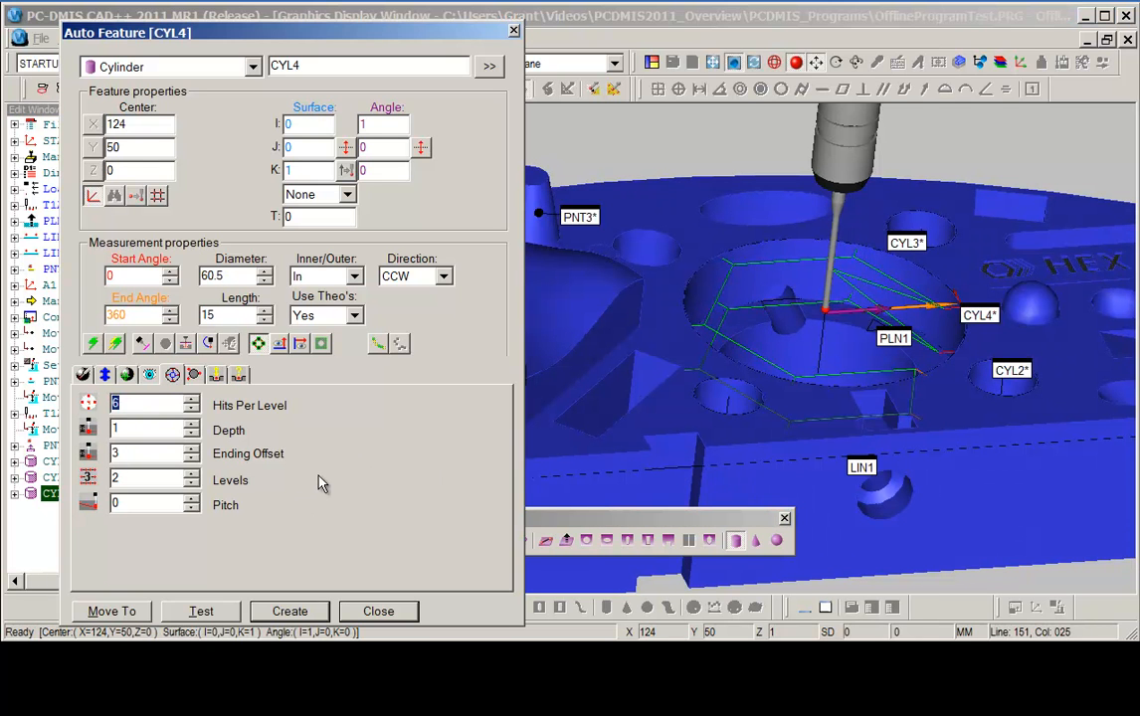
text(16.0)
key(Tab)
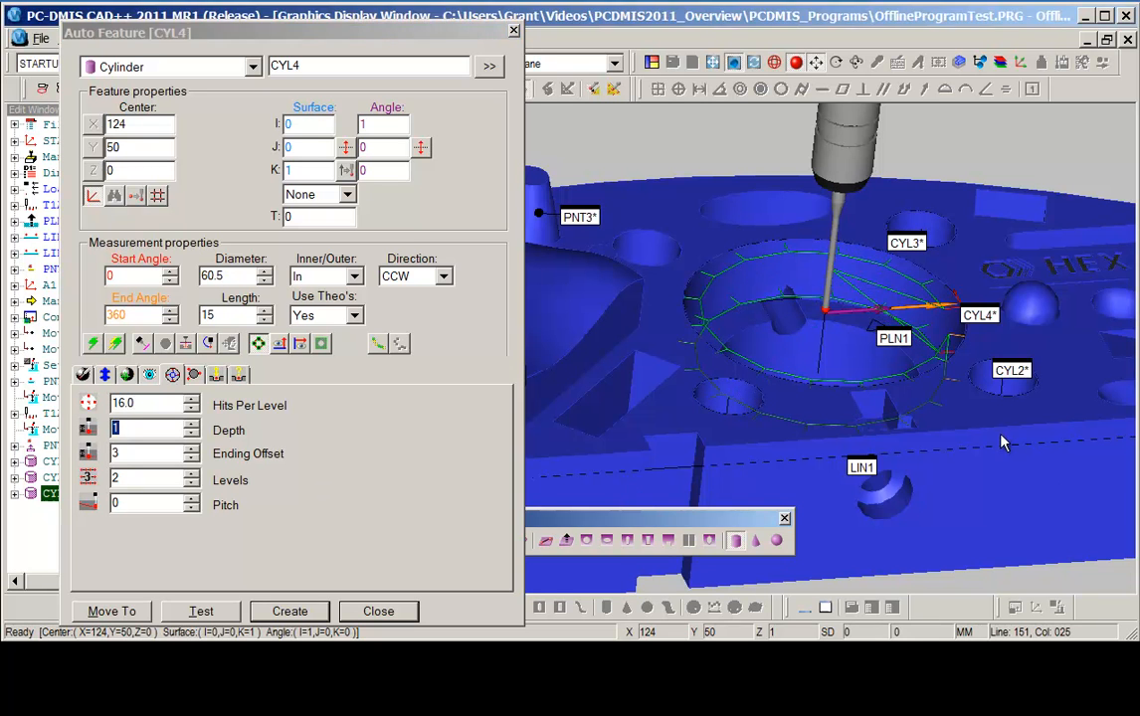
Turn on void detection for the central bore cylinder.
middle_drag(1002, 435, 1008, 426)
right_drag(1023, 432, 1042, 488)
drag(704, 253, 872, 383)
middle_drag(815, 448, 832, 387)
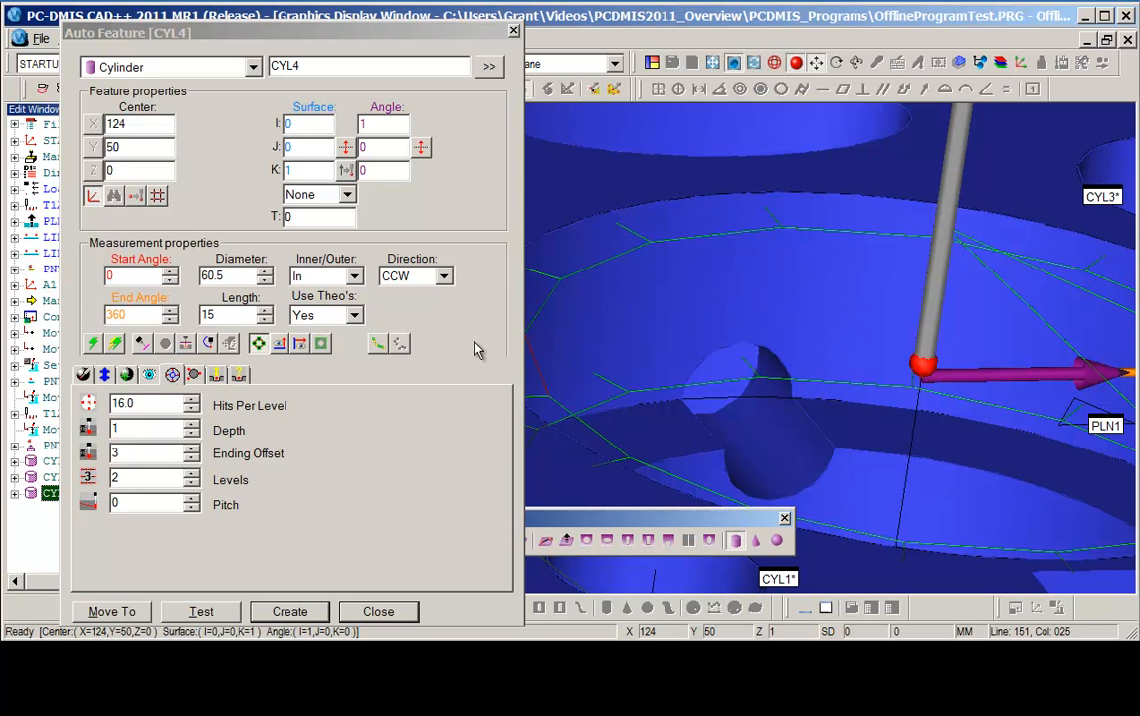
click(356, 33)
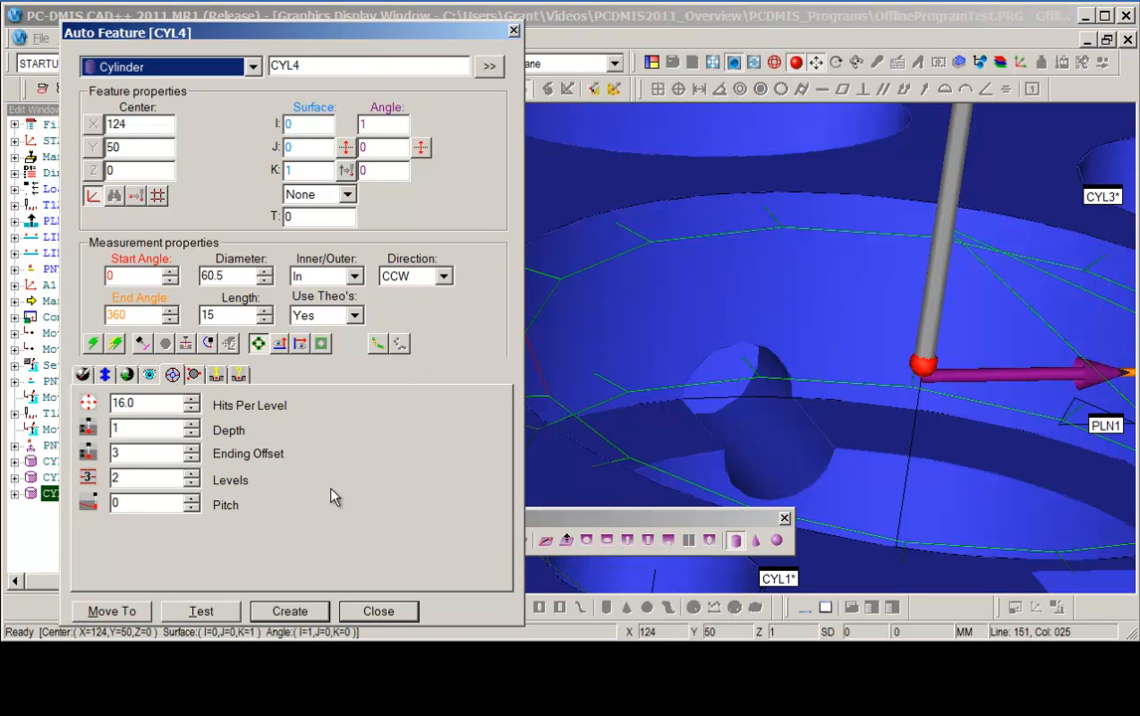
click(320, 344)
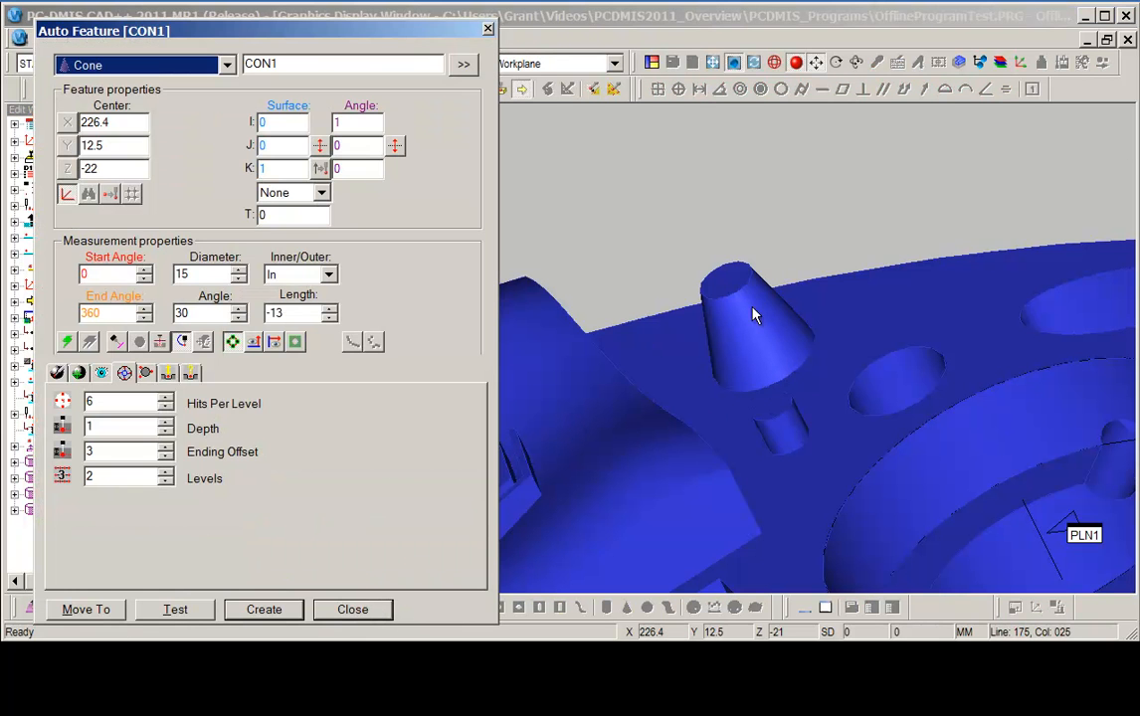
Select the cone boss on the model and create it as a cone feature.
click(766, 350)
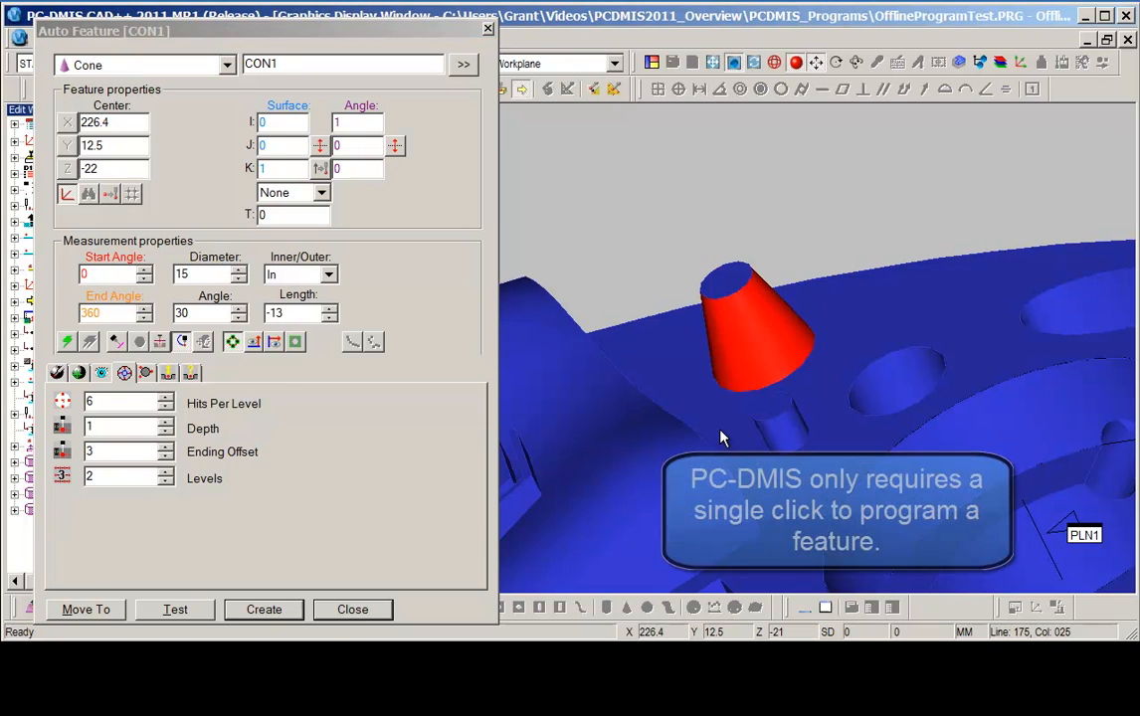
middle_drag(858, 328, 943, 275)
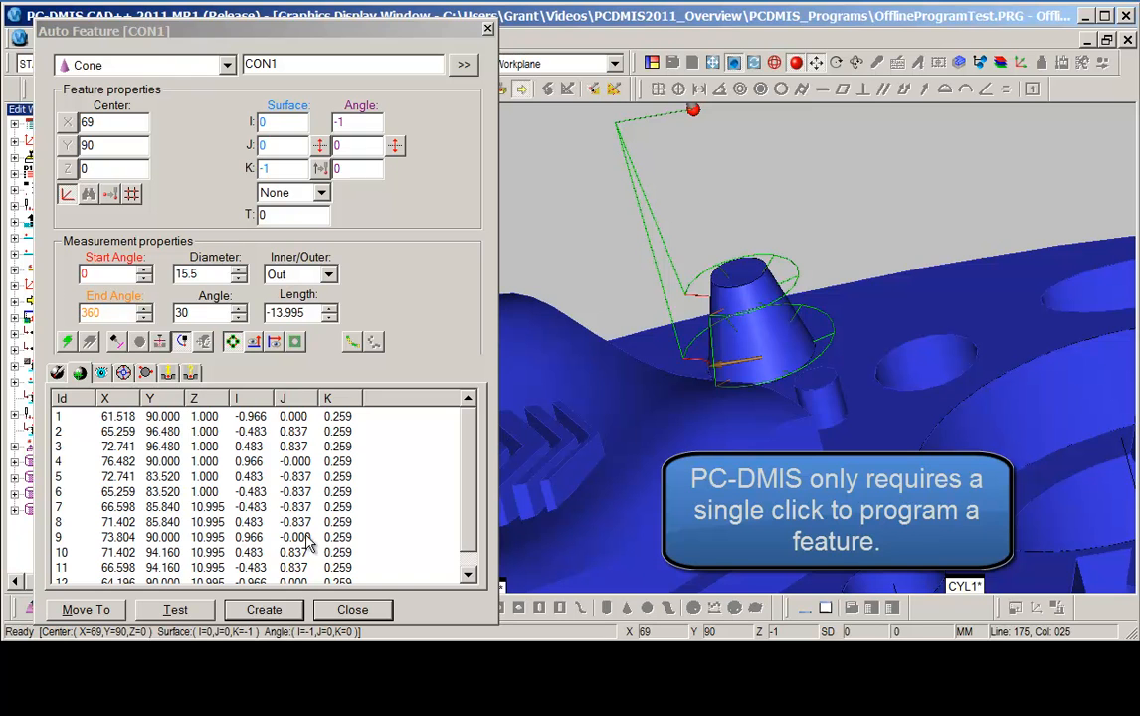
click(264, 609)
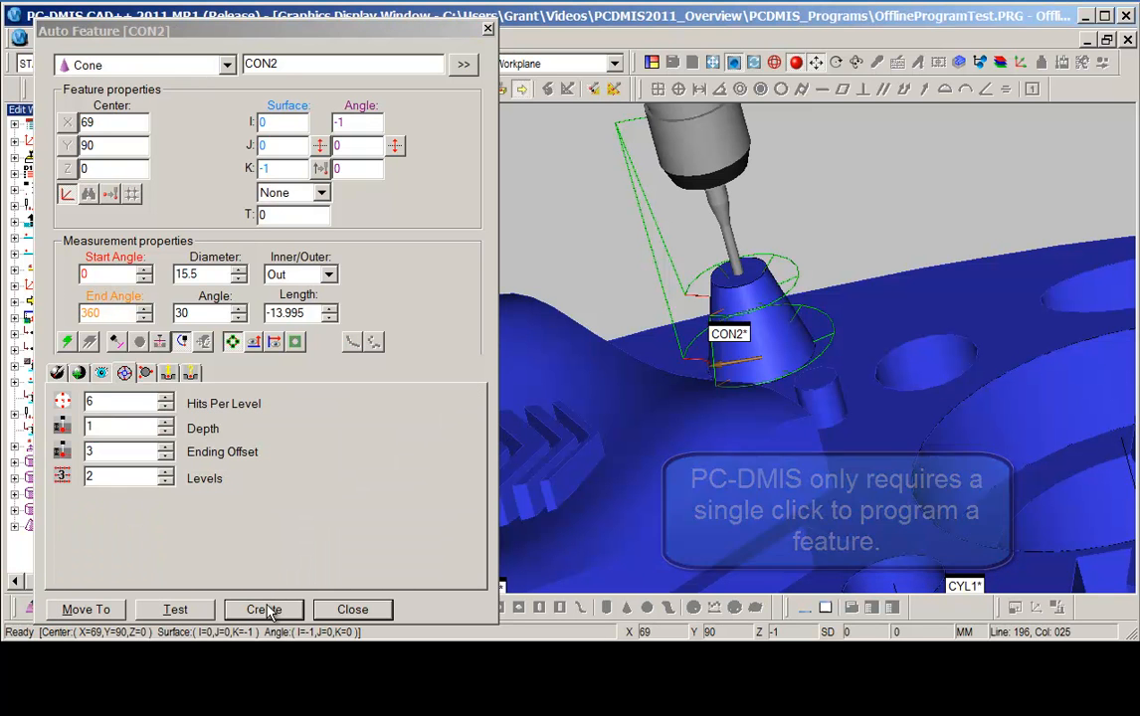
Switch the auto feature type to Circle and select the 60.5 mm central bore.
click(227, 65)
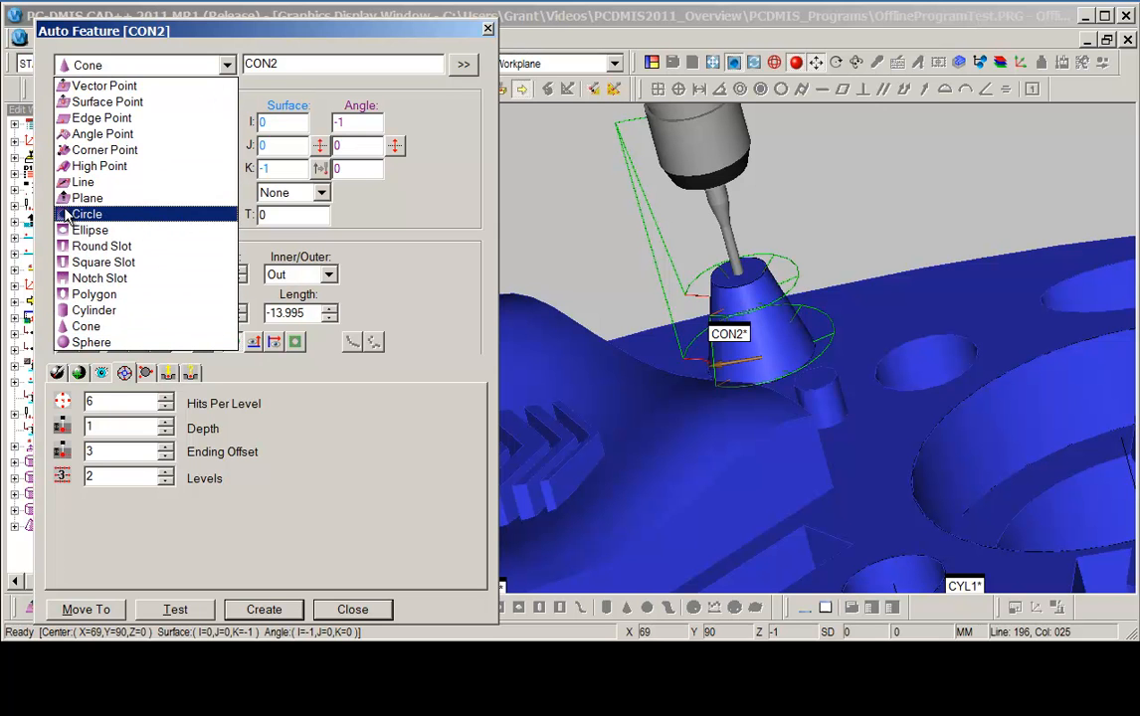
click(149, 214)
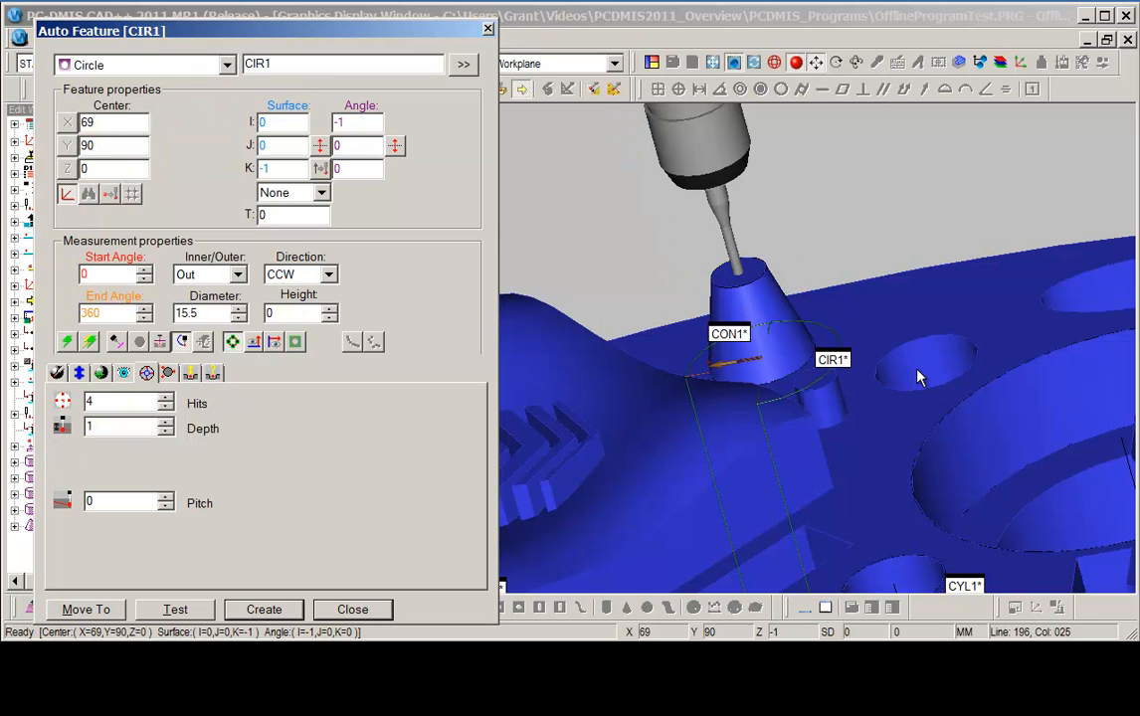
right_drag(919, 370, 482, 176)
click(624, 165)
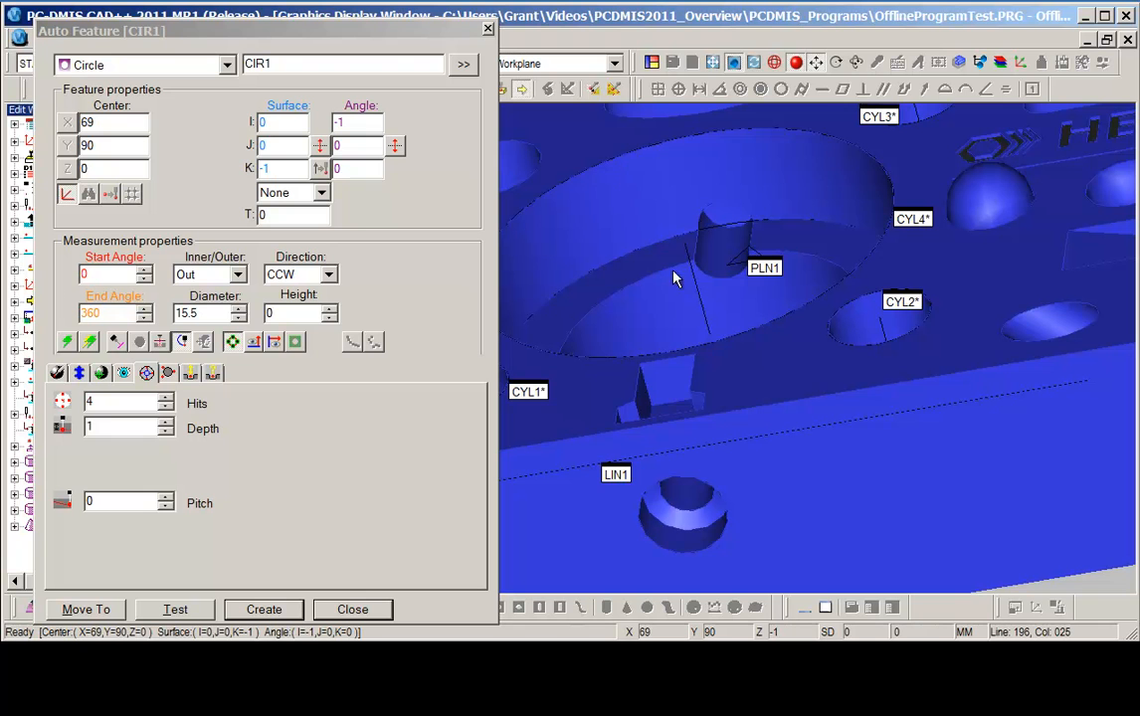
middle_drag(895, 410, 918, 436)
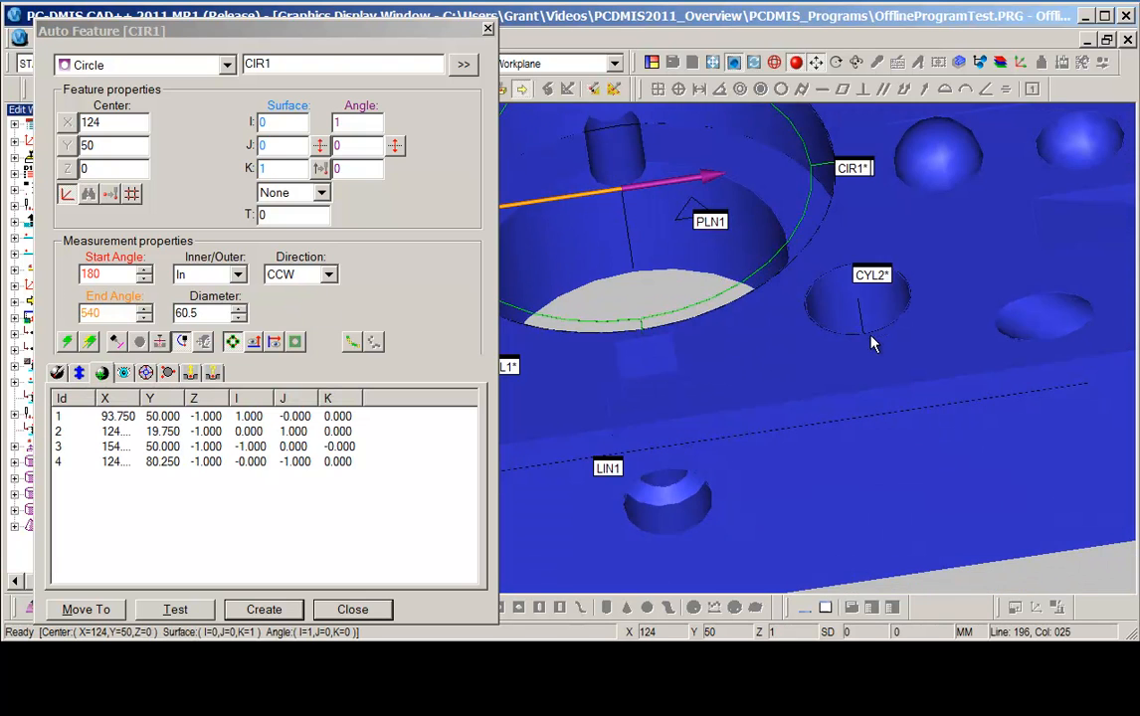
Set the circle's hits to 12 and accept regenerating the hits.
right_drag(849, 330, 1056, 470)
middle_drag(1054, 470, 938, 490)
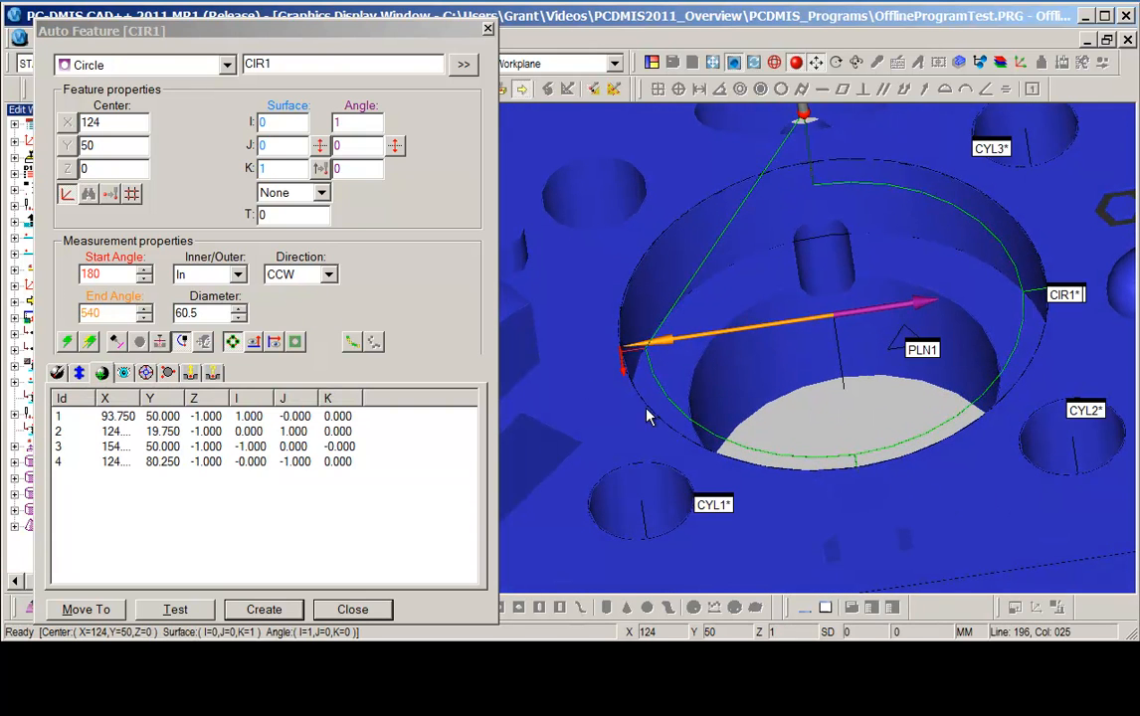
click(146, 373)
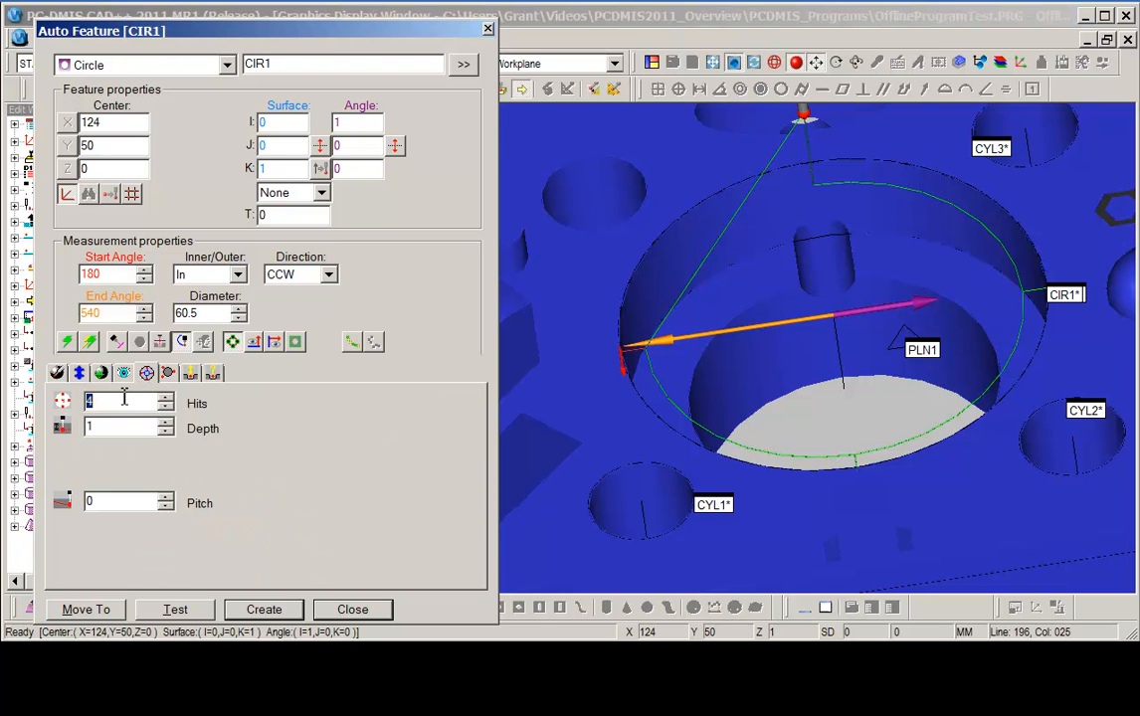
text(12)
key(Tab)
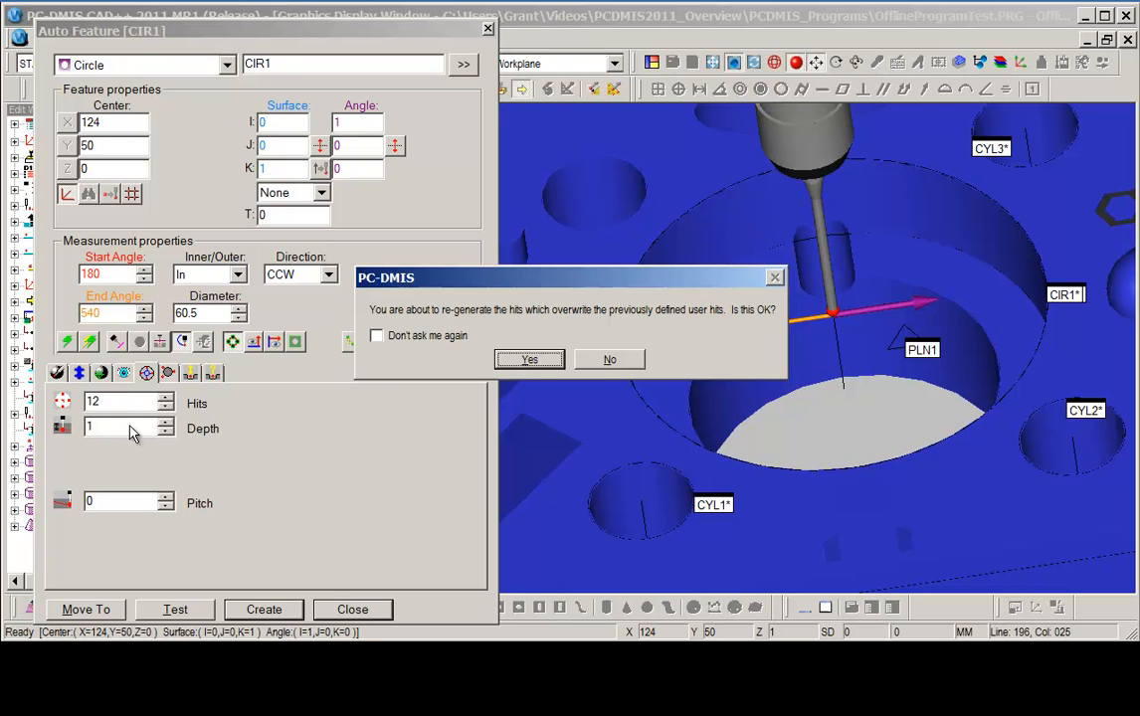
click(530, 359)
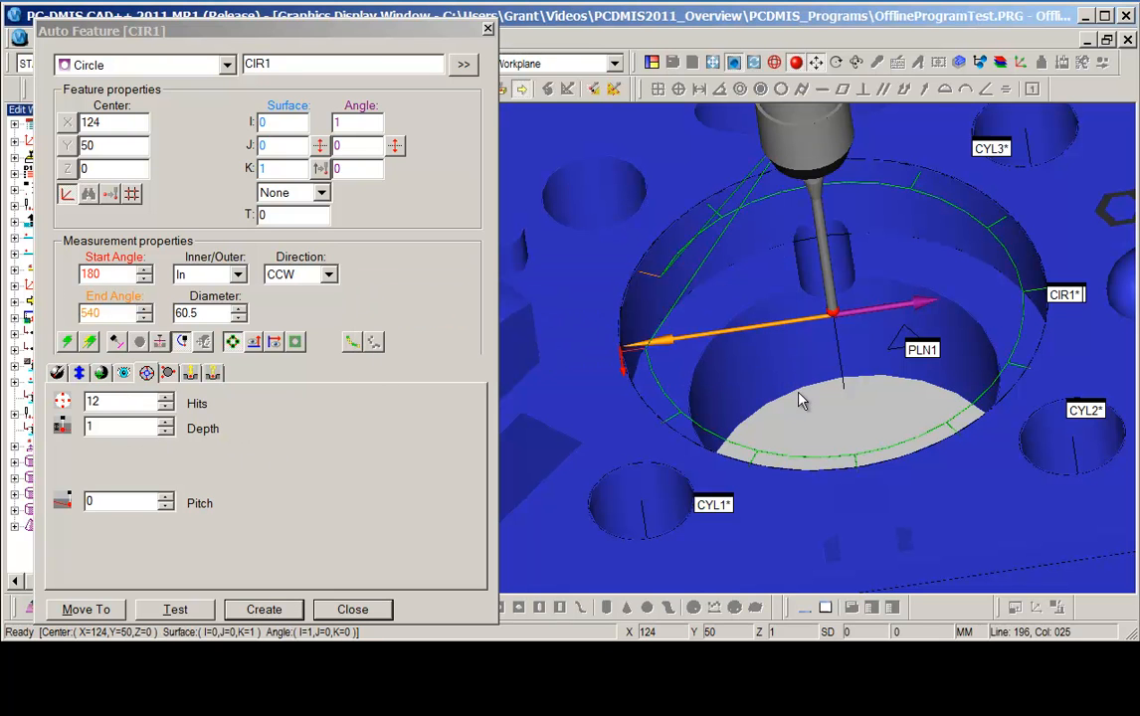
Drag the circle's start and end angles on the model to about 322 and 207.3 degrees.
middle_drag(745, 273, 759, 299)
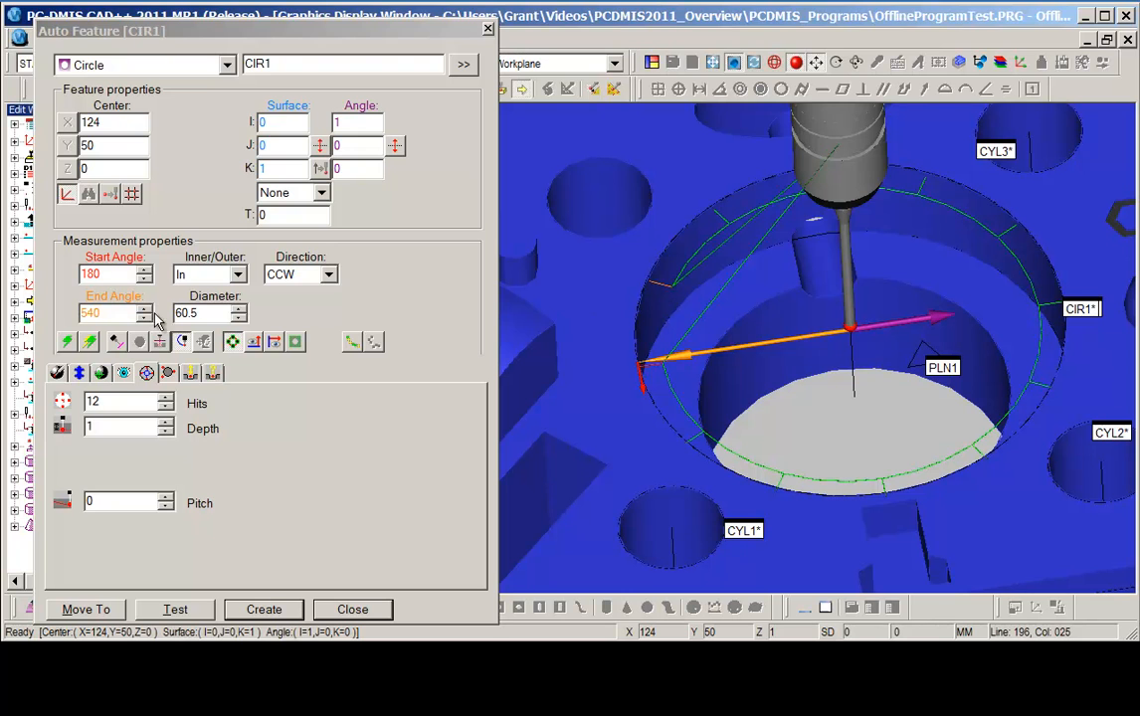
drag(108, 313, 57, 308)
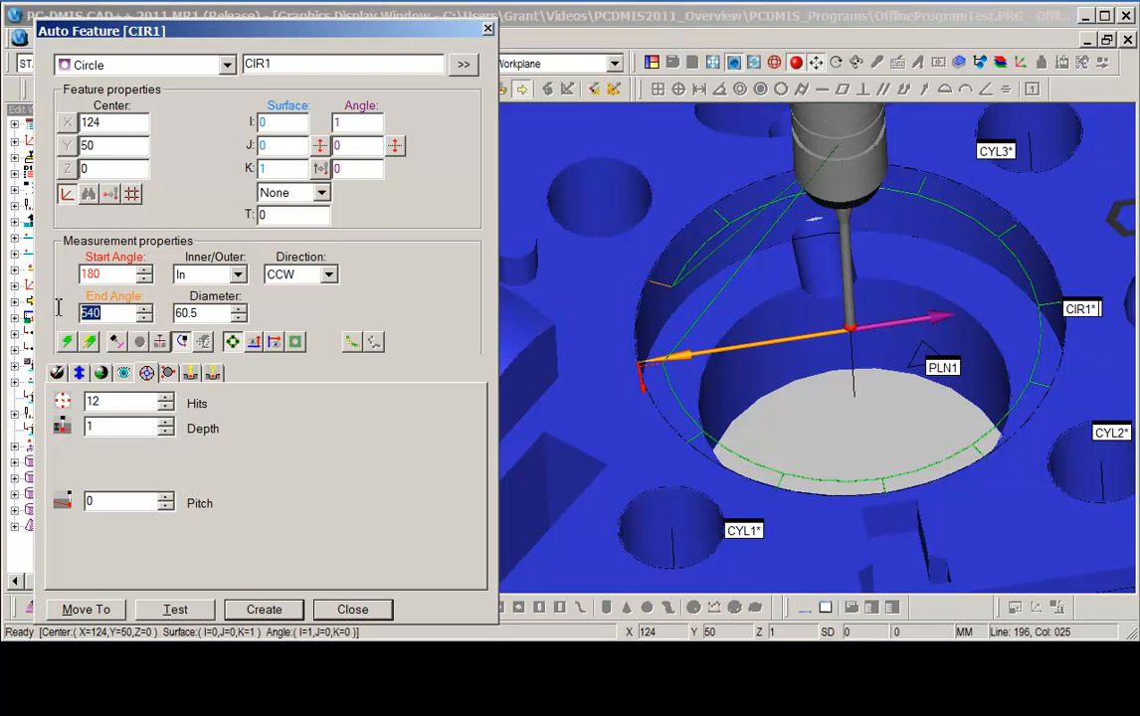
click(612, 338)
click(647, 372)
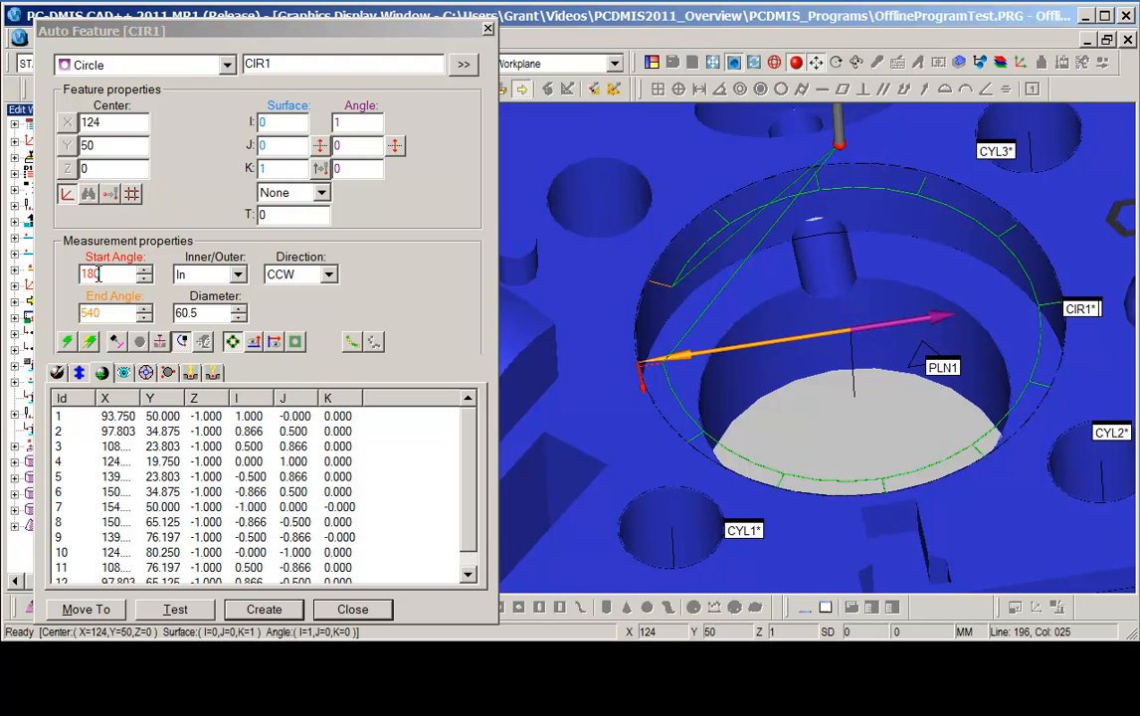
drag(661, 284, 1050, 413)
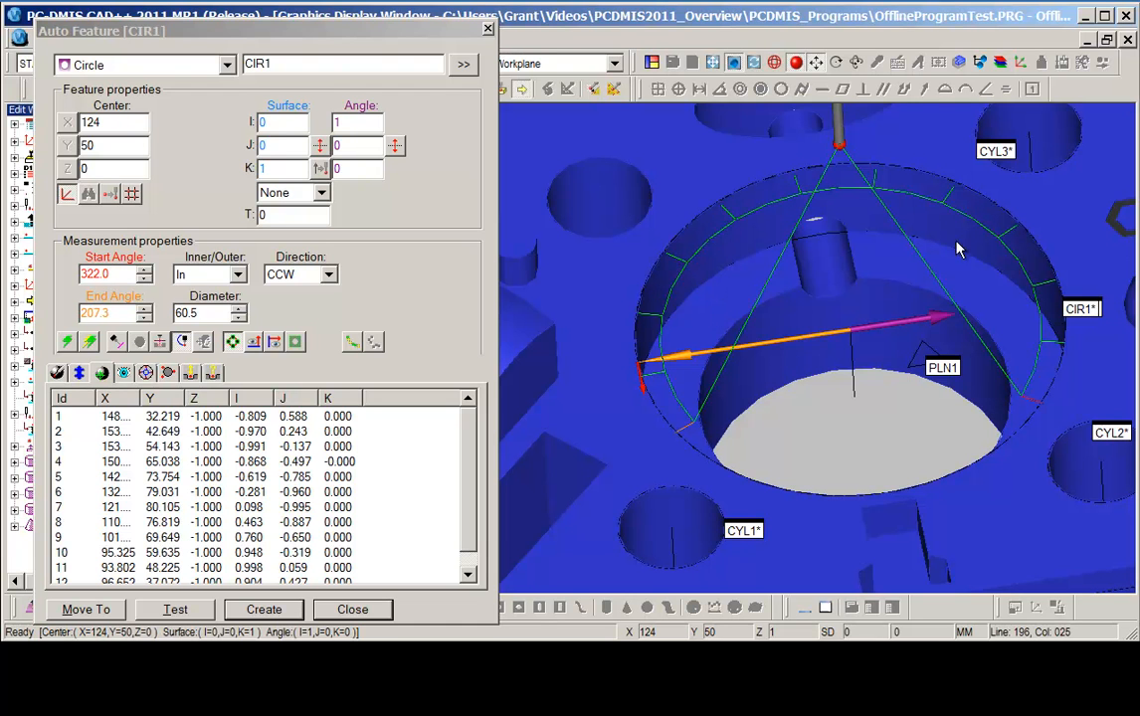
drag(670, 256, 659, 288)
drag(797, 180, 753, 201)
drag(947, 198, 988, 216)
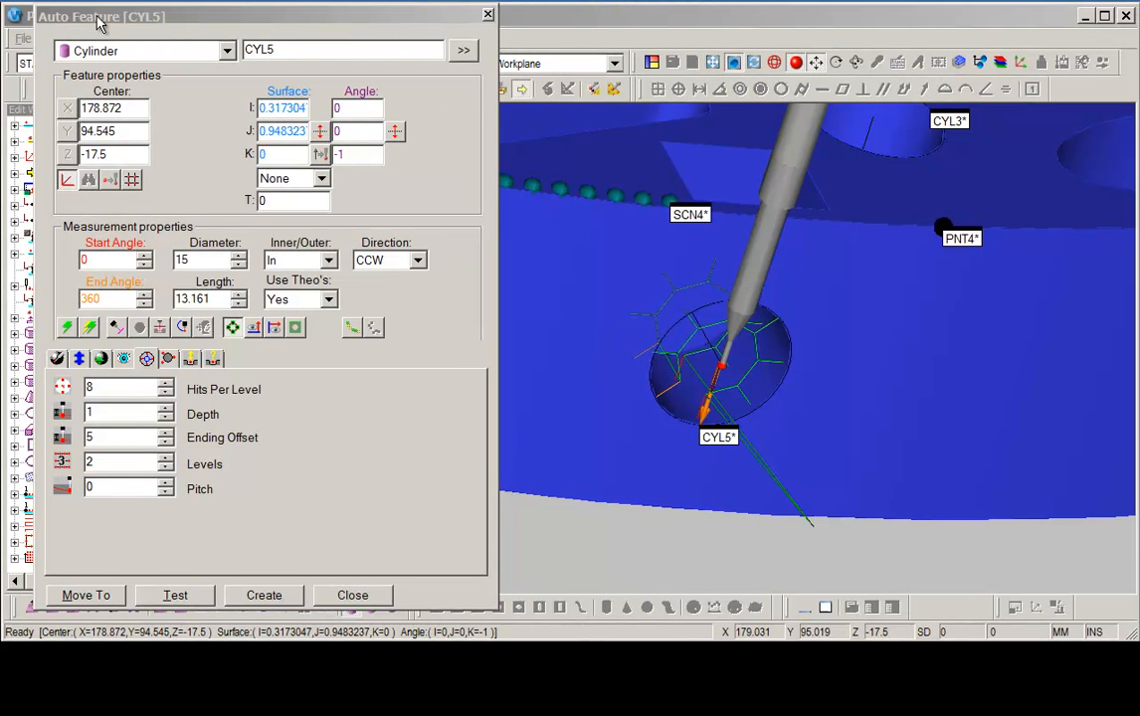
Enable Auto Wrist for the 15 mm cylinder, create it accepting tip T1A90B0, and close the dialog.
click(114, 333)
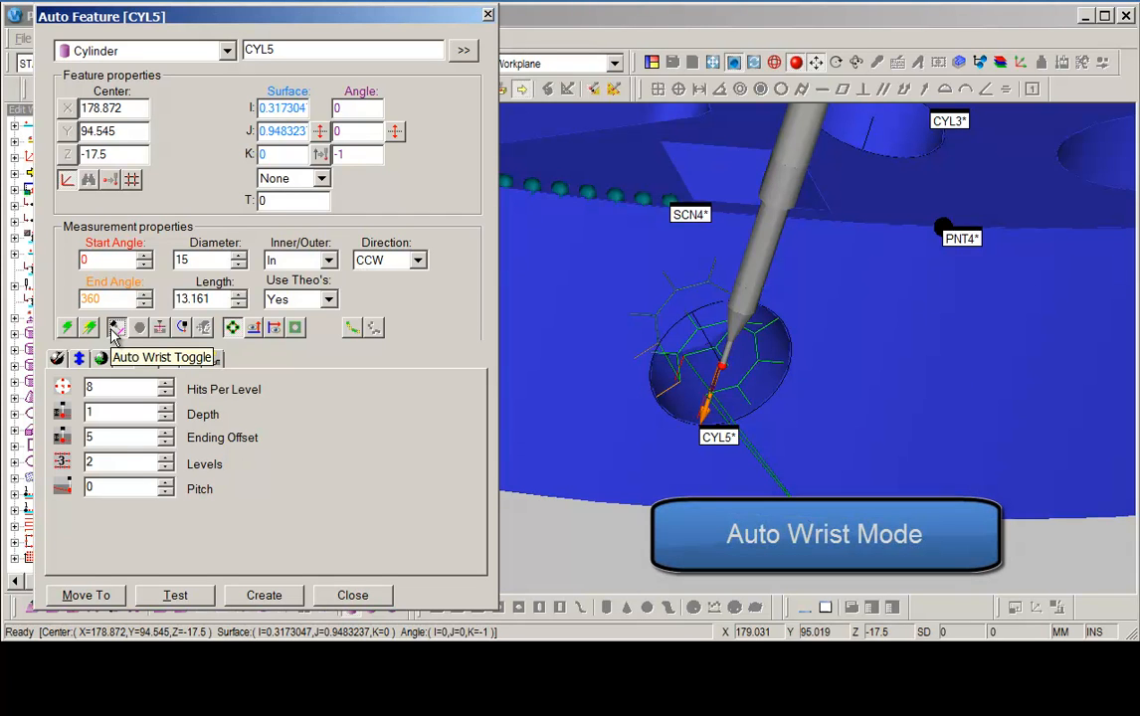
click(264, 595)
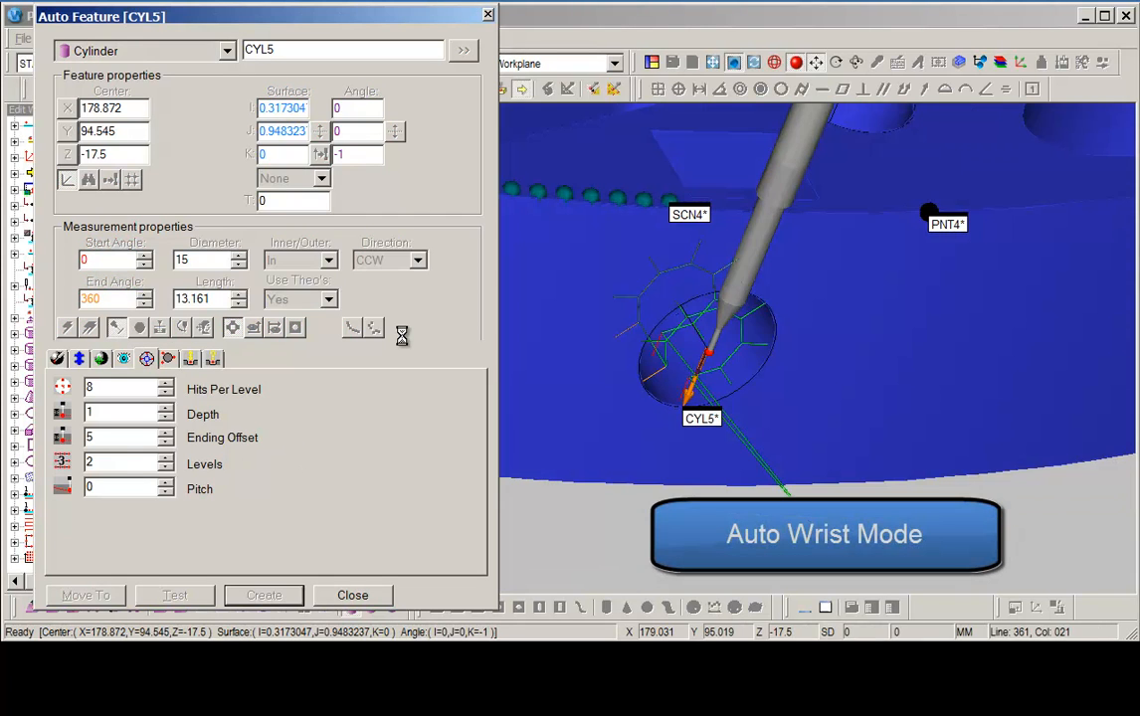
drag(506, 281, 217, 146)
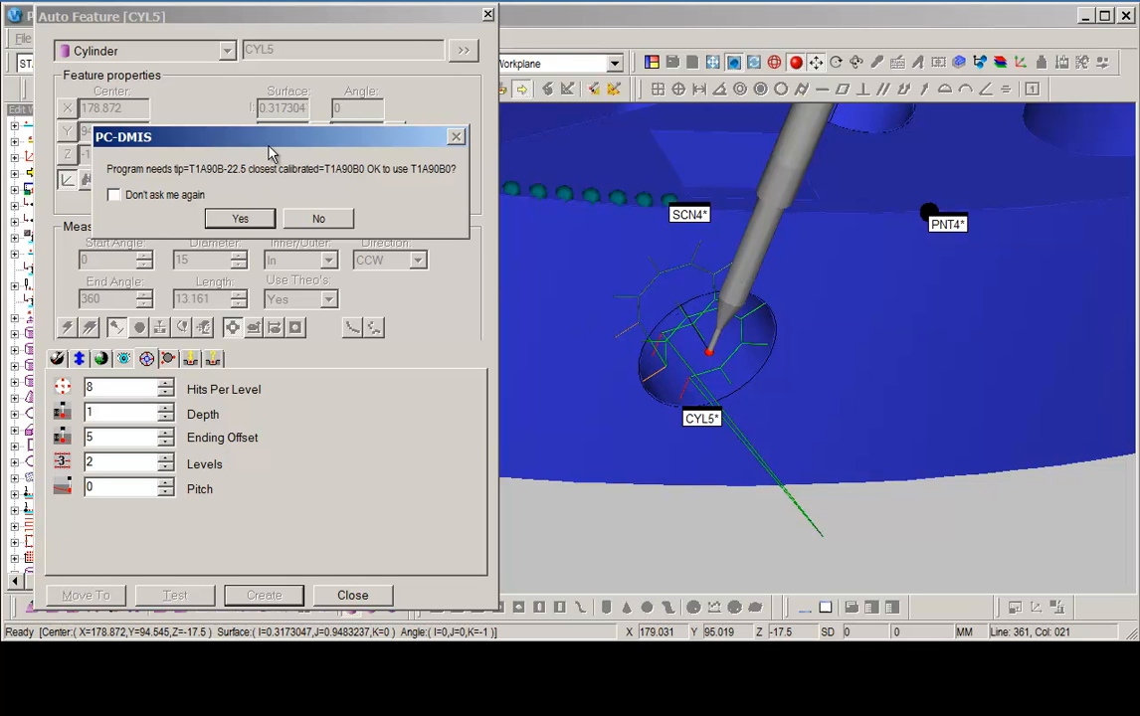
click(240, 217)
click(352, 595)
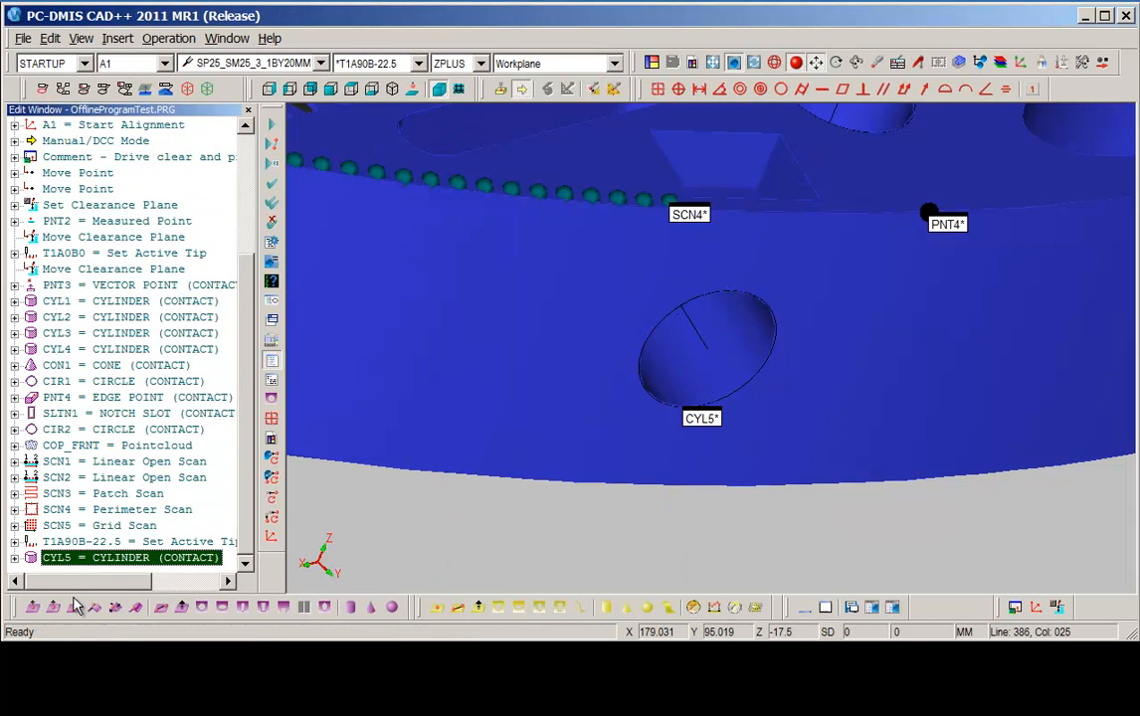
Toggle Auto Wrist in a new cylinder feature on the same 15 mm hole.
click(84, 542)
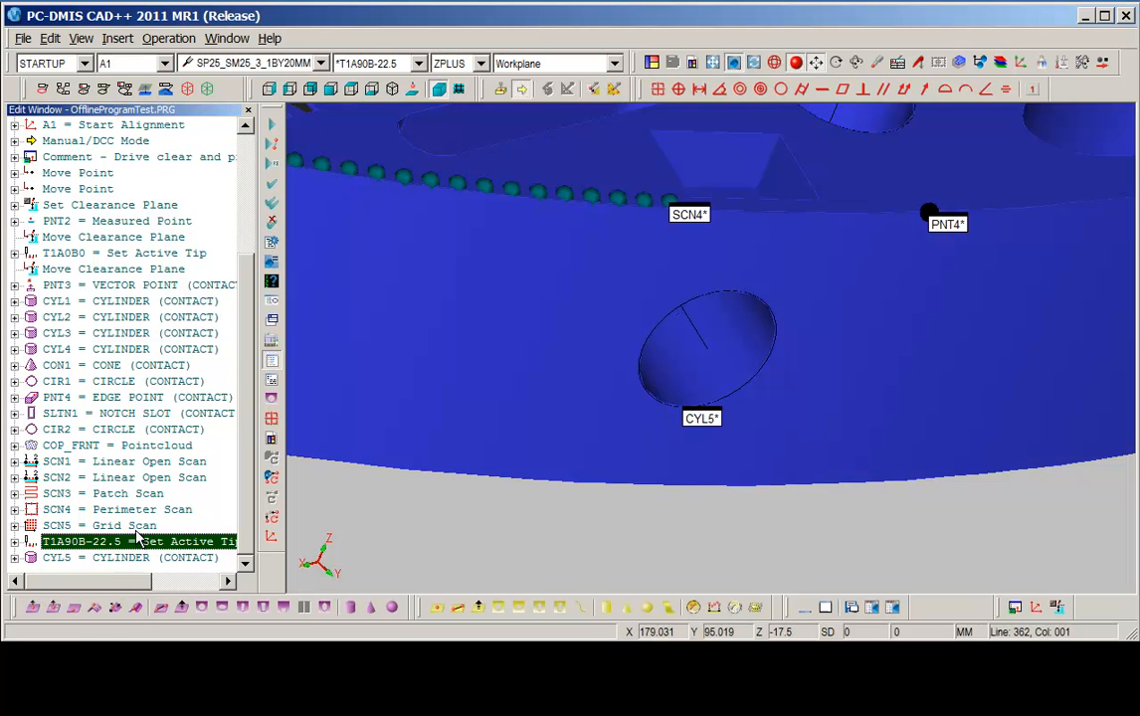
key(Down)
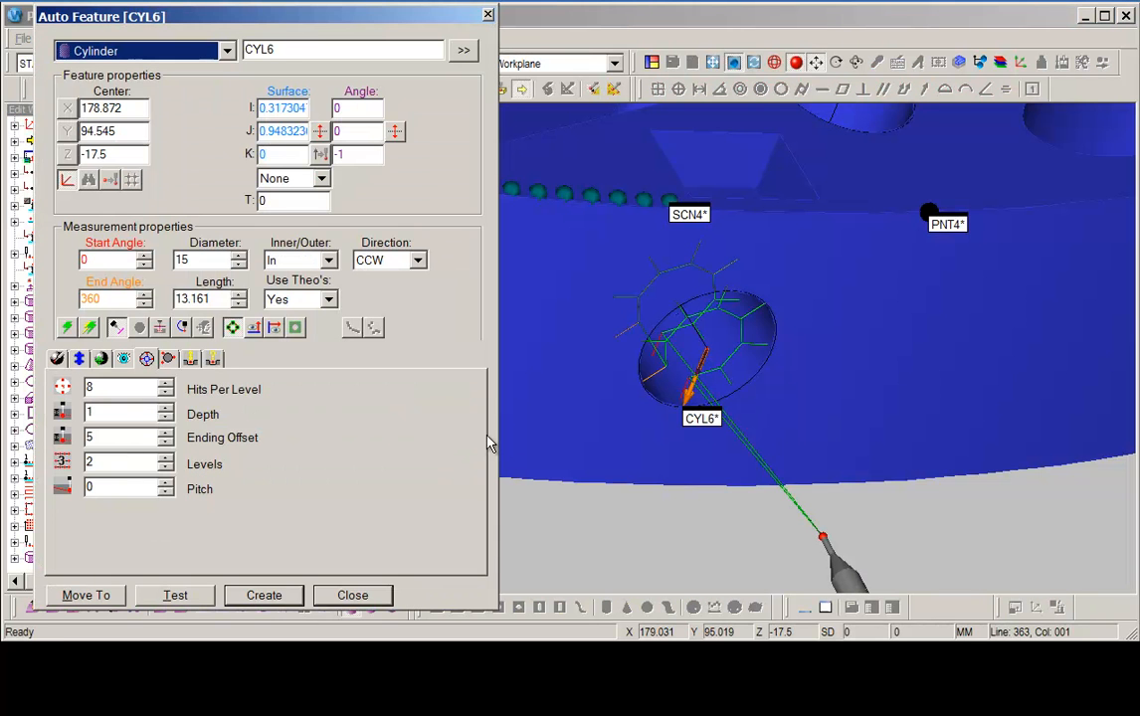
click(120, 334)
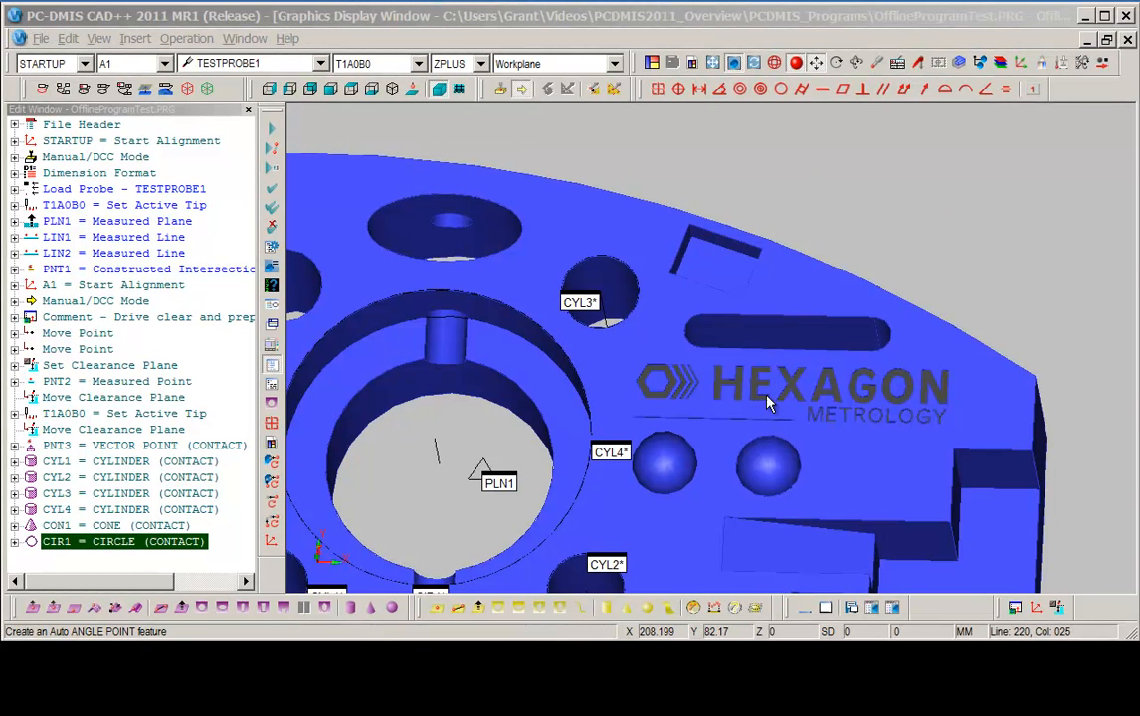
Start an Edge Point auto feature and pick a point on the thin edge at about X 160.1, Y 100.0.
click(72, 609)
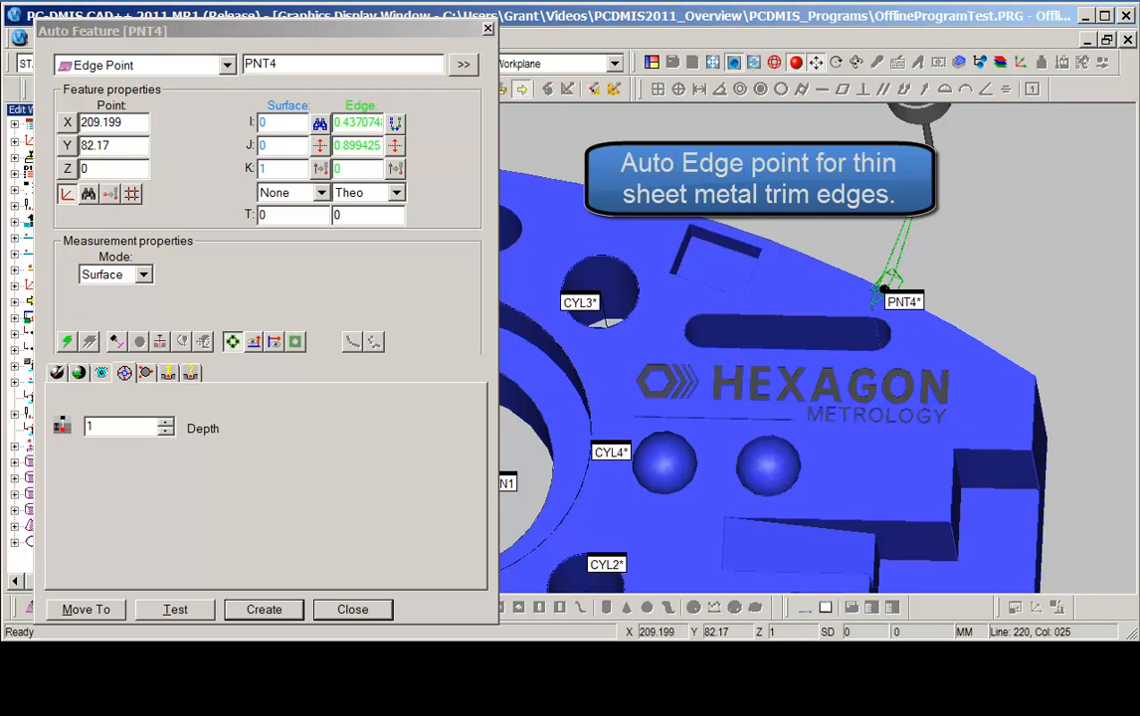
click(656, 344)
middle_drag(715, 410, 661, 278)
middle_drag(1034, 426, 903, 559)
middle_drag(1055, 513, 878, 567)
drag(858, 497, 1038, 364)
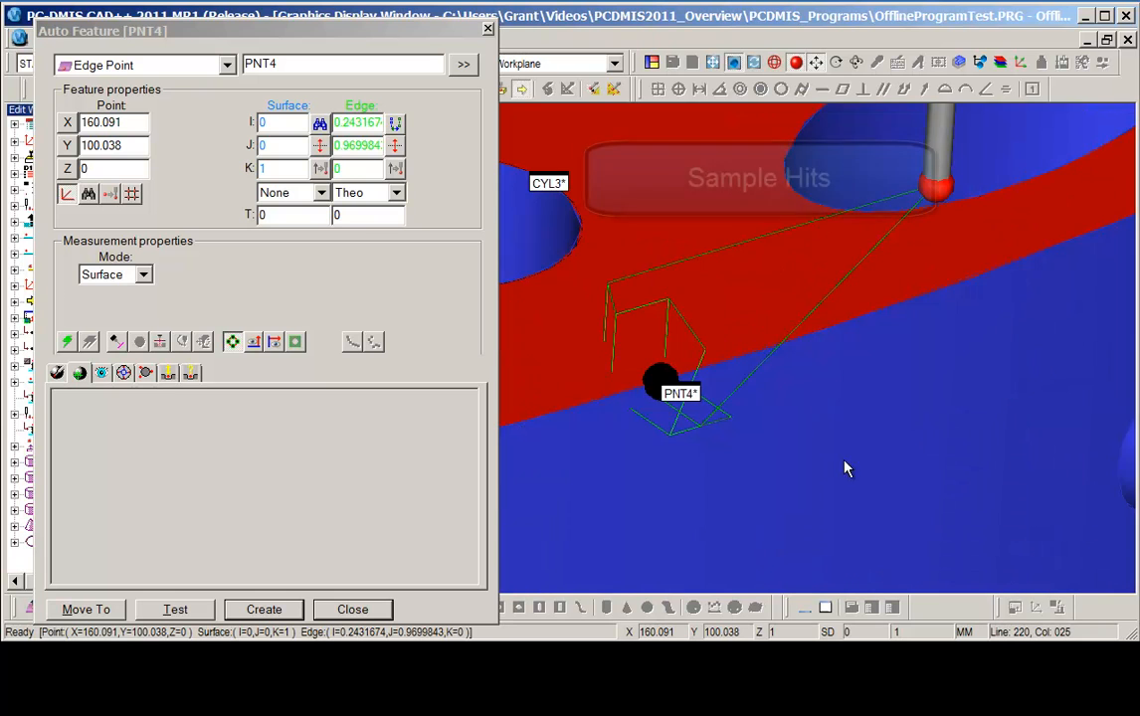
middle_drag(817, 484, 850, 508)
right_drag(877, 447, 934, 459)
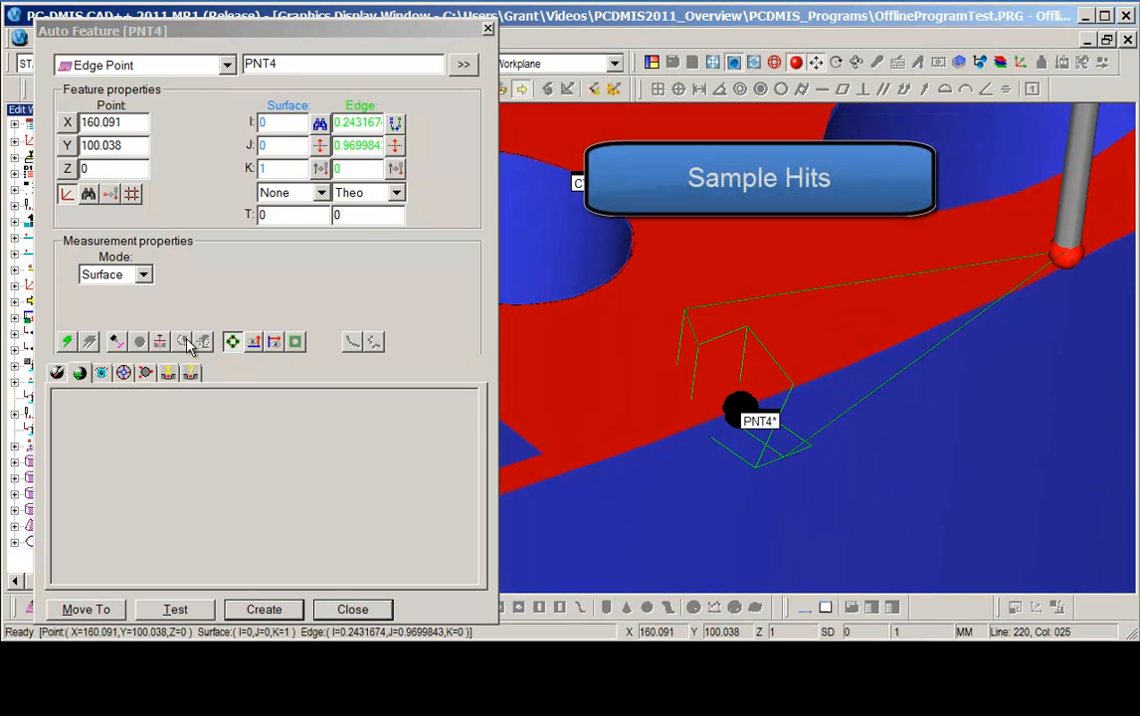
Open the edge point's contact sample hits properties.
click(125, 373)
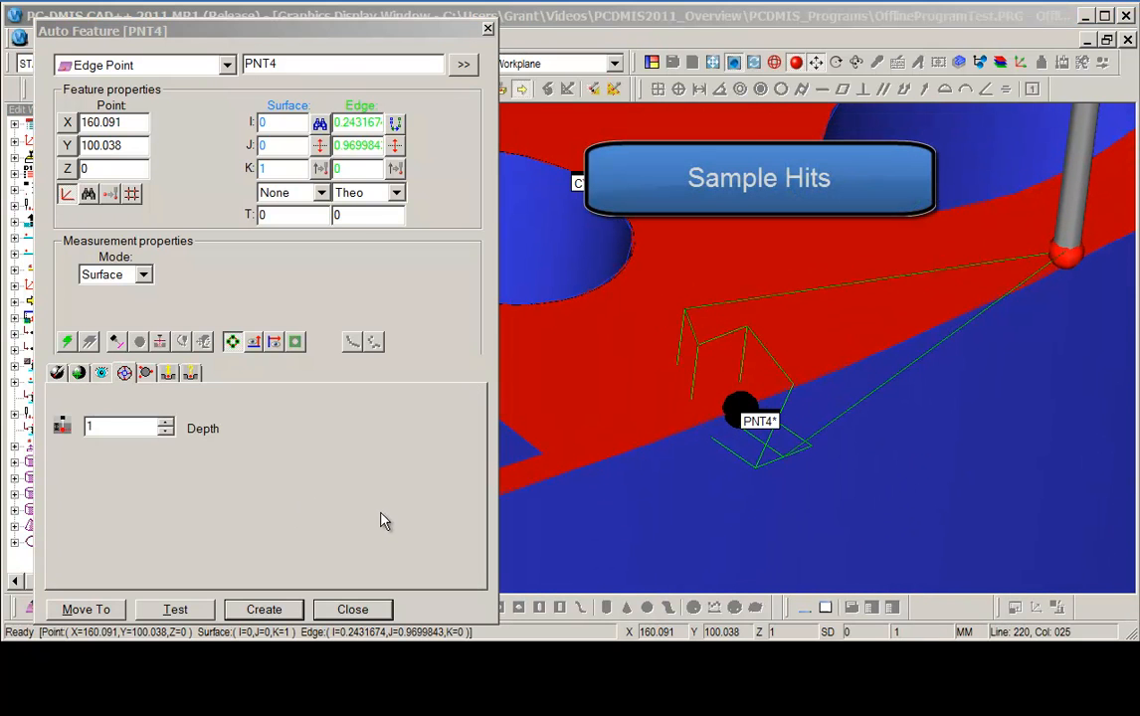
click(146, 373)
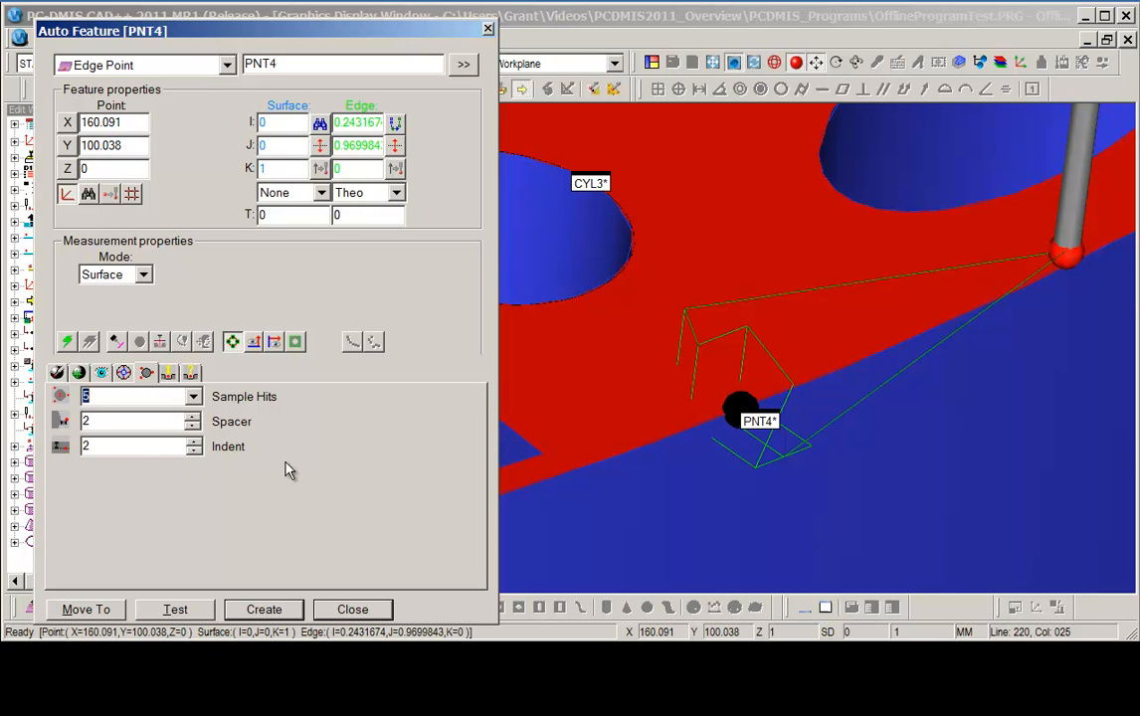
click(70, 343)
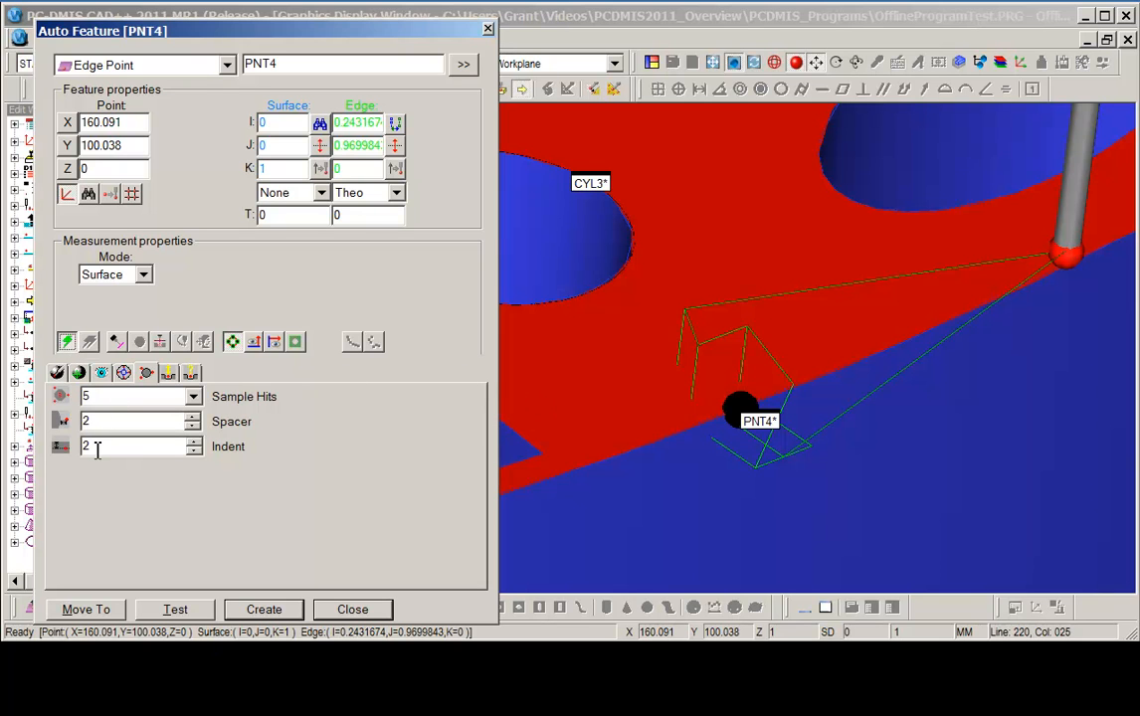
Test the edge point's probe hits and create the edge point feature.
click(175, 611)
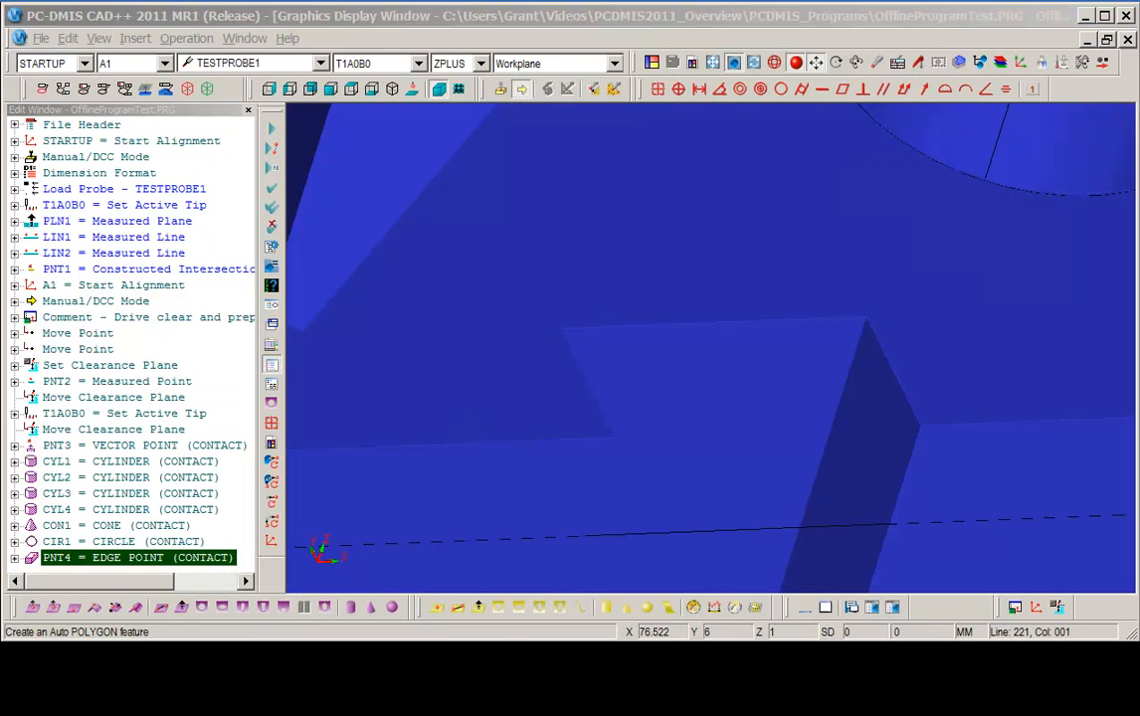
click(330, 8)
Create an auto Notch Slot feature centred at about X 76.5, Y 6 with width 6, length 12 and depth 1.
click(304, 607)
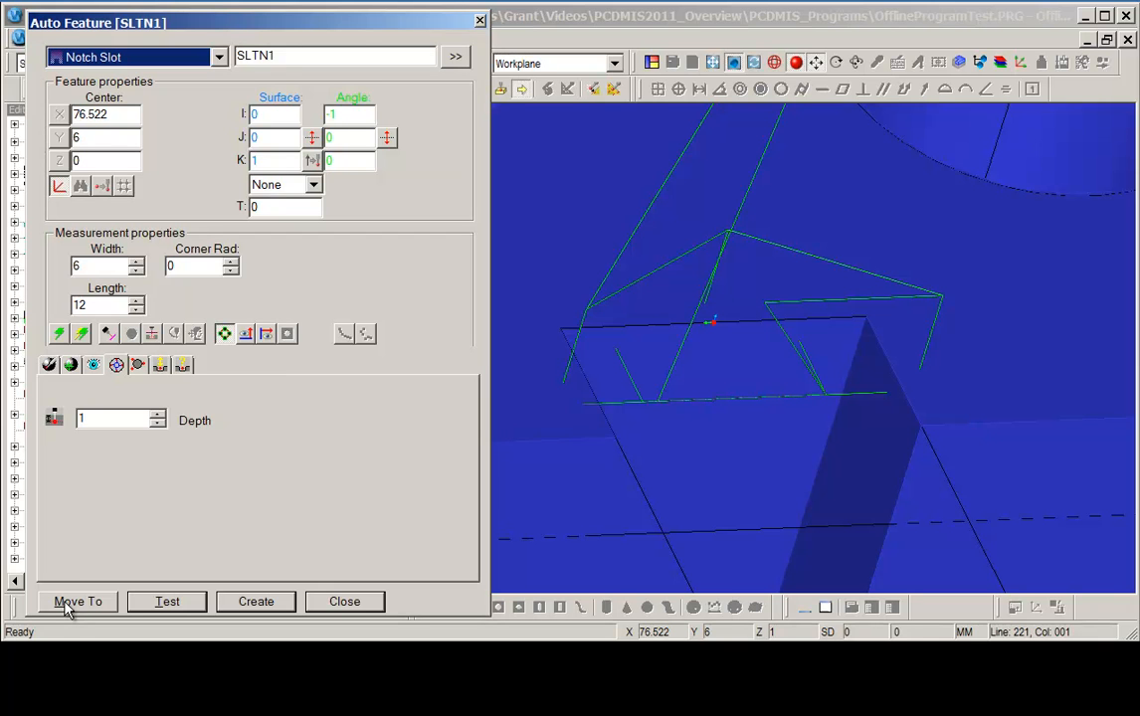
click(256, 602)
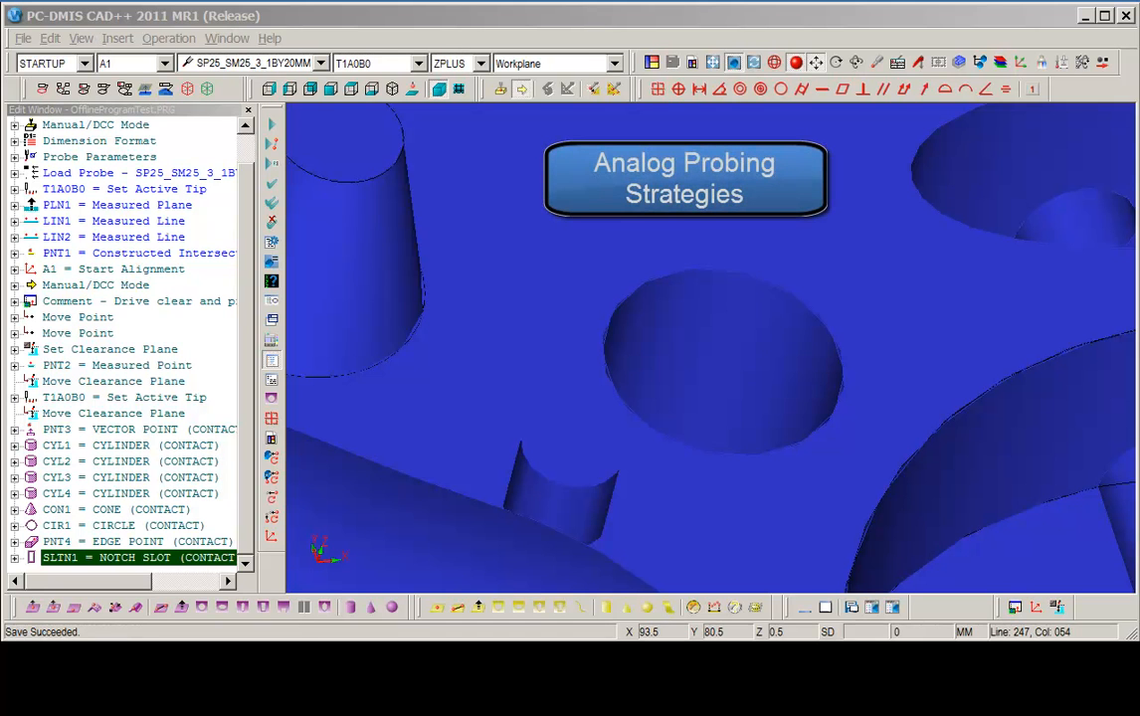
Create an auto circle at X 93.5, Y 80.5, diameter 15, using the Circle Analog Scan Strategy.
click(438, 20)
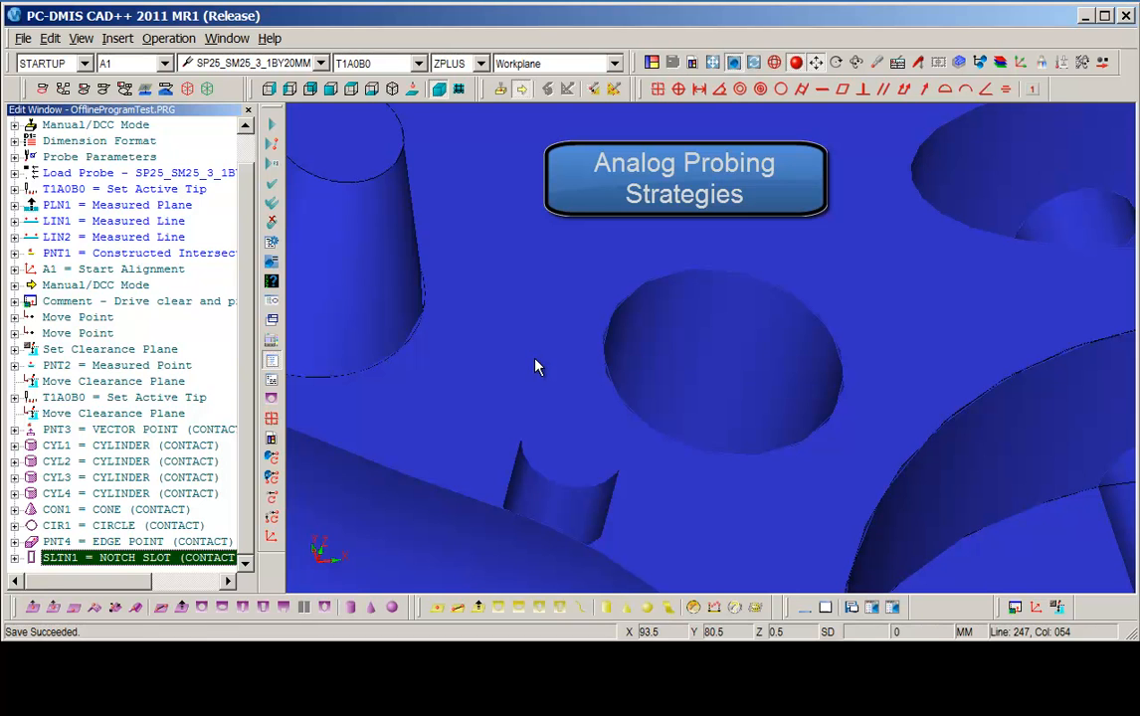
click(202, 608)
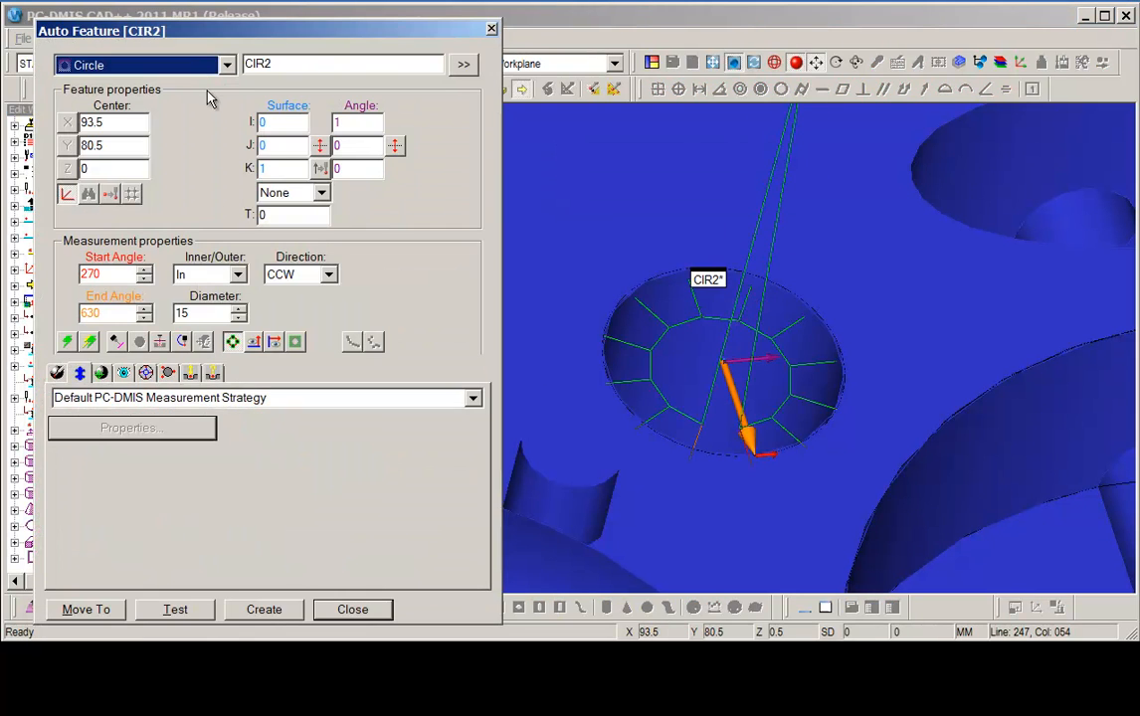
drag(219, 34, 218, 30)
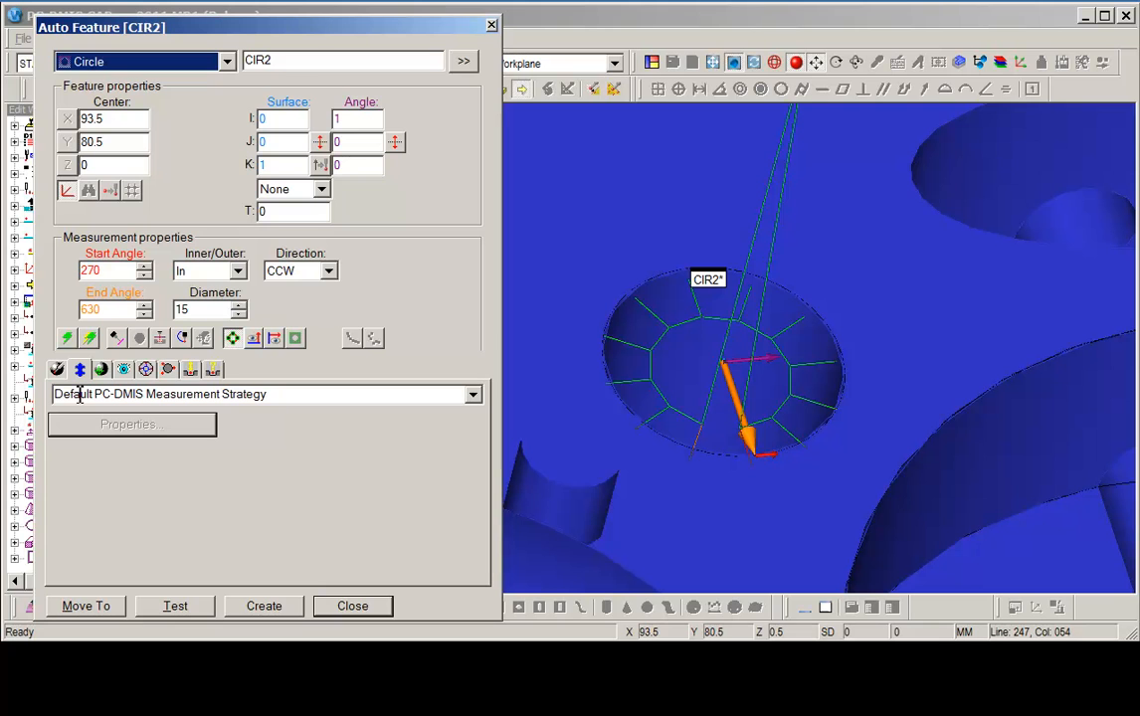
click(474, 397)
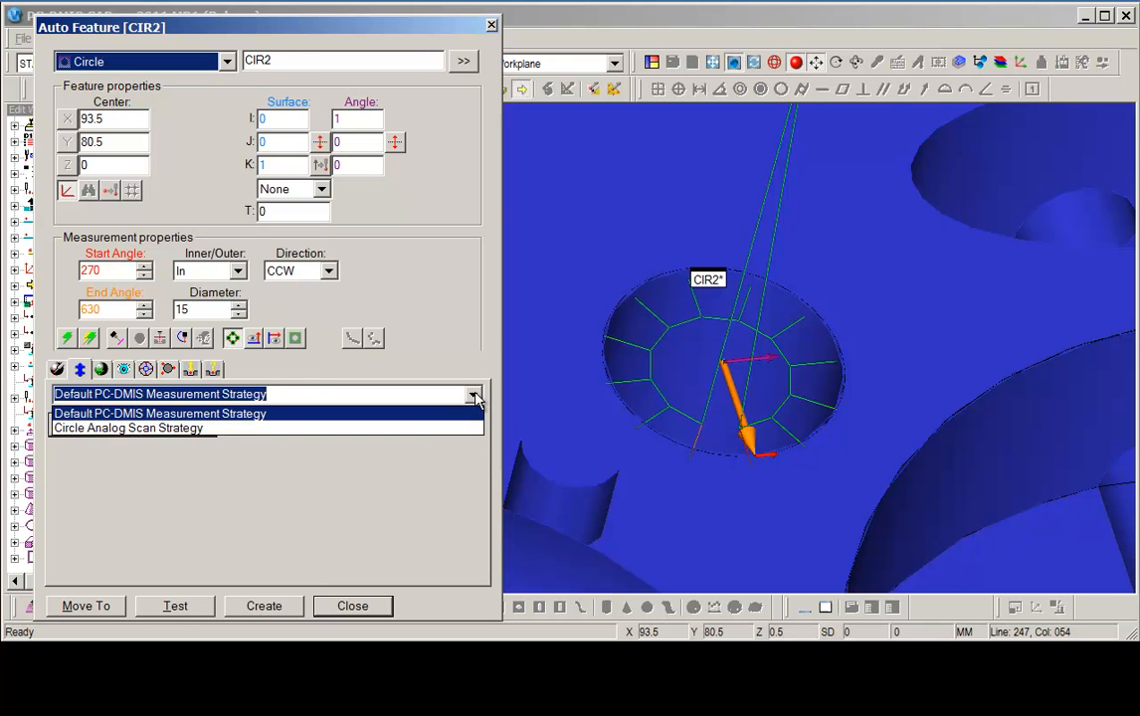
click(113, 429)
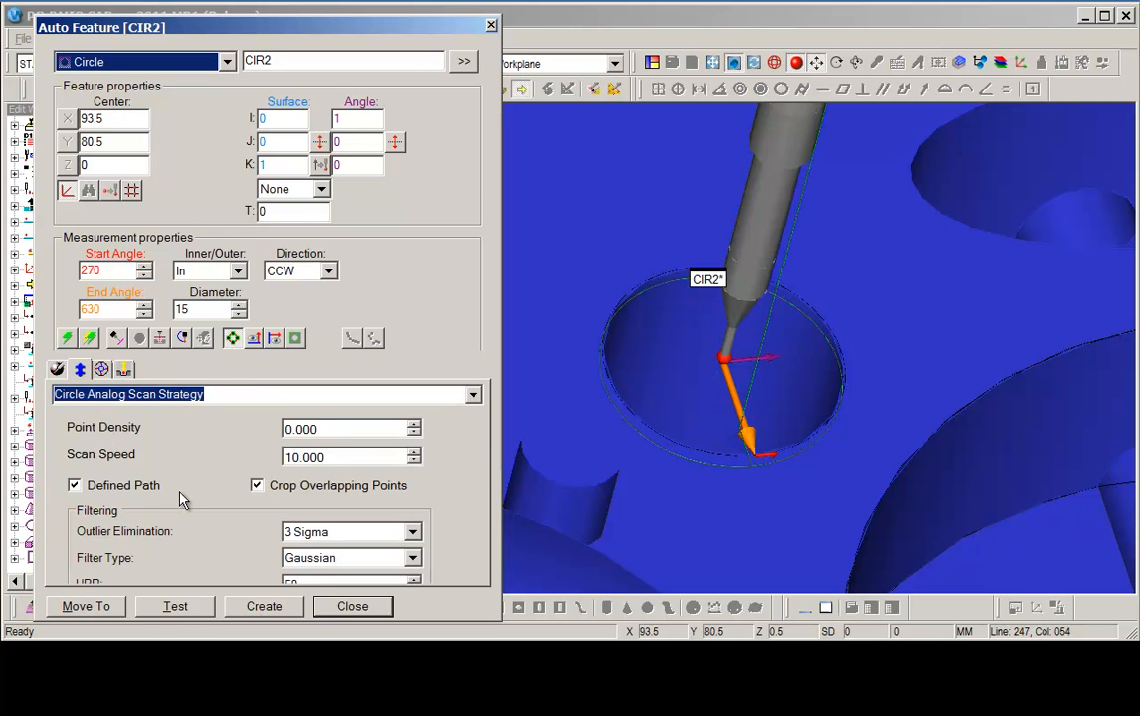
mouse_move(174, 27)
mouse_down()
mouse_move(224, 23)
mouse_move(174, 16)
mouse_up()
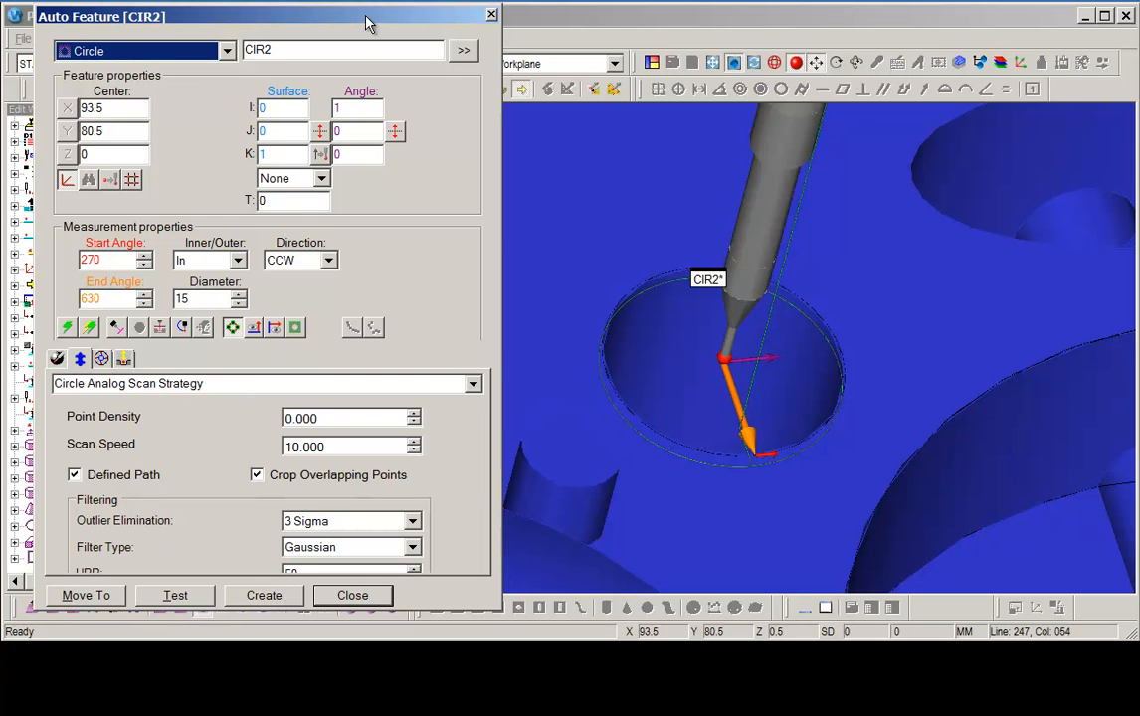
click(264, 595)
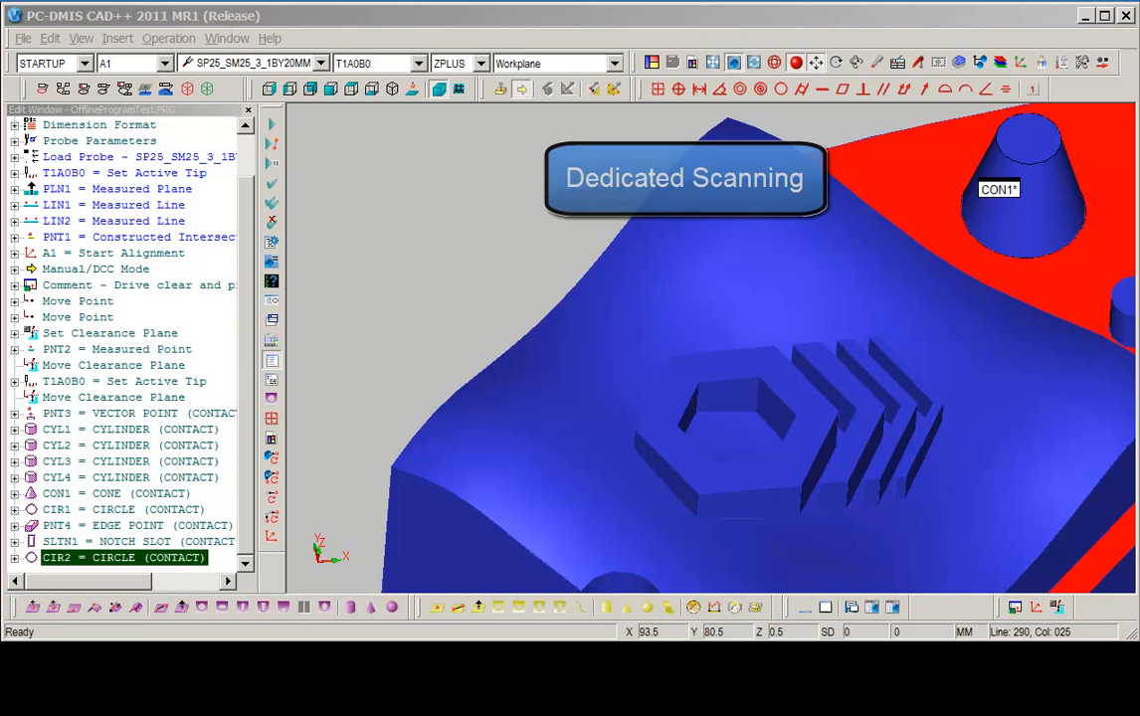
Start a Linear Open scan and select the curved CAD surface as the scan's target surface.
click(117, 38)
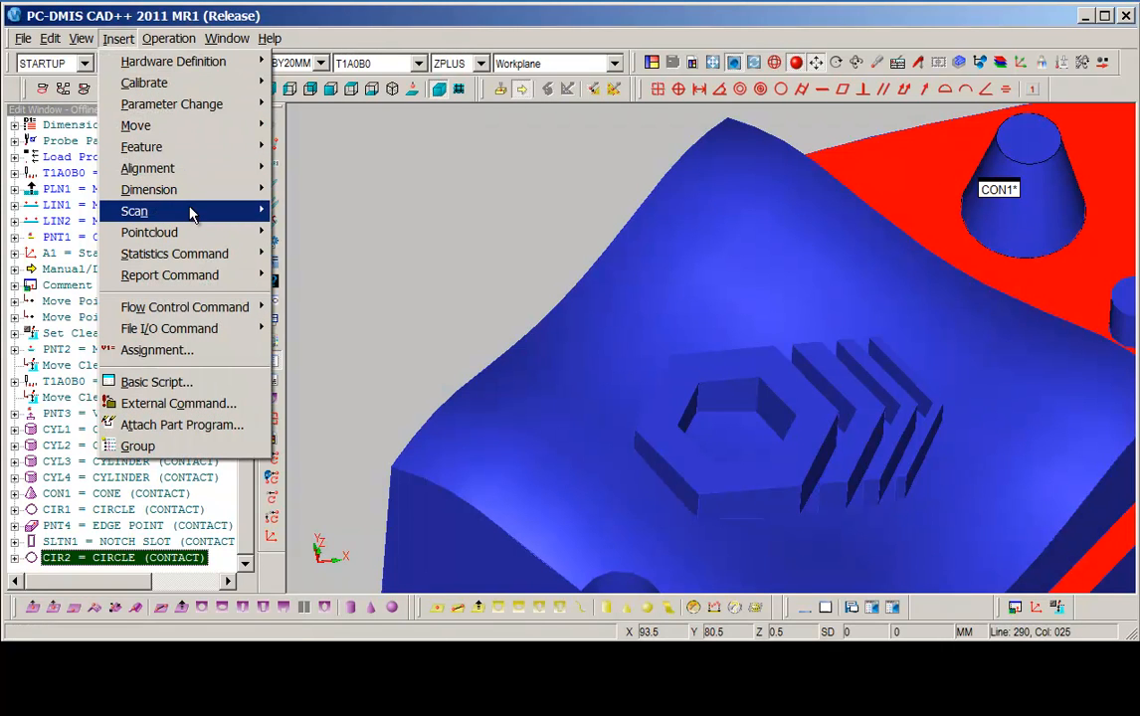
mouse_move(191, 213)
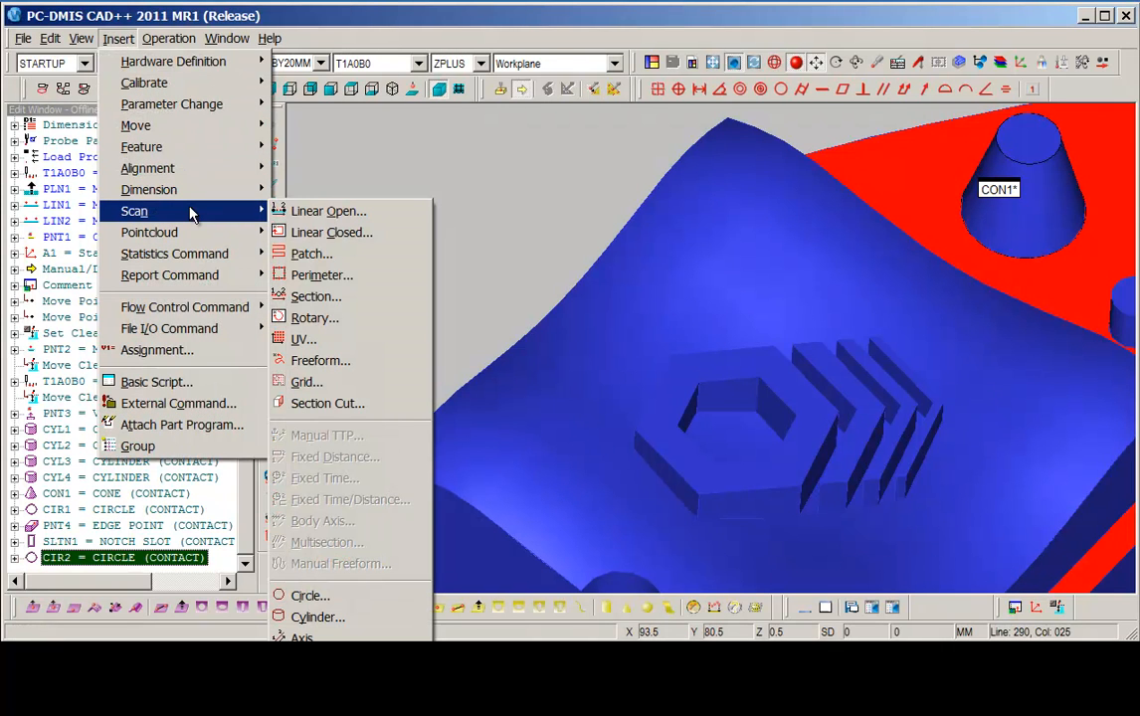
click(365, 213)
drag(375, 42, 396, 0)
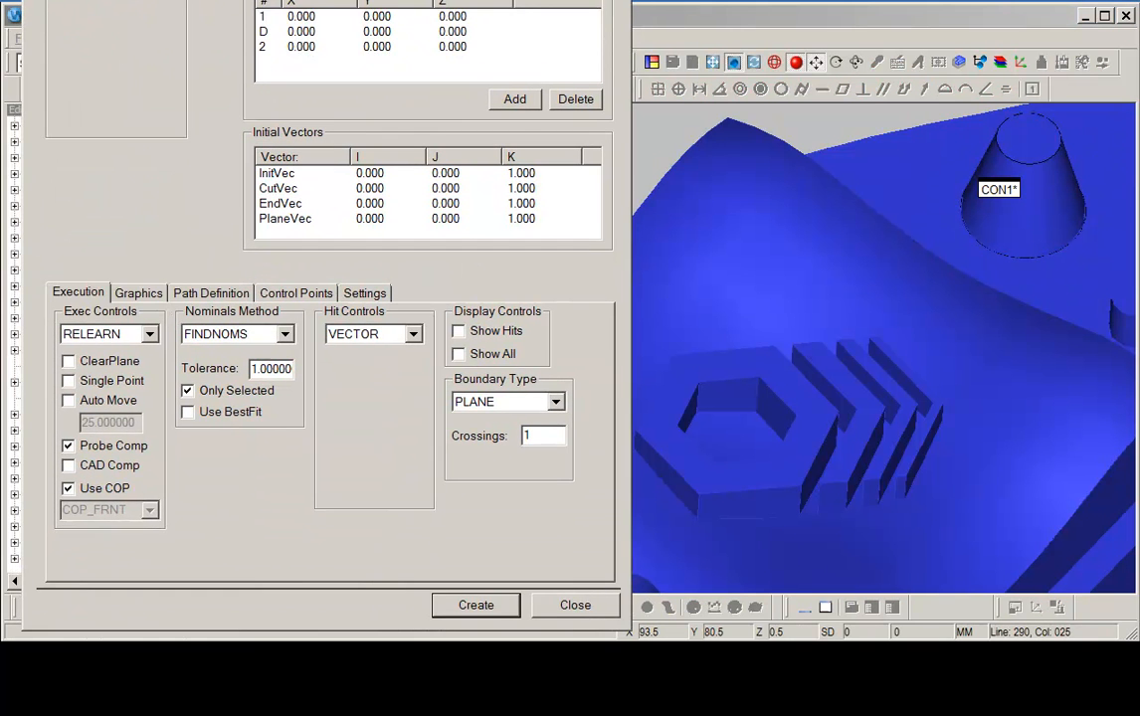
click(138, 292)
click(85, 331)
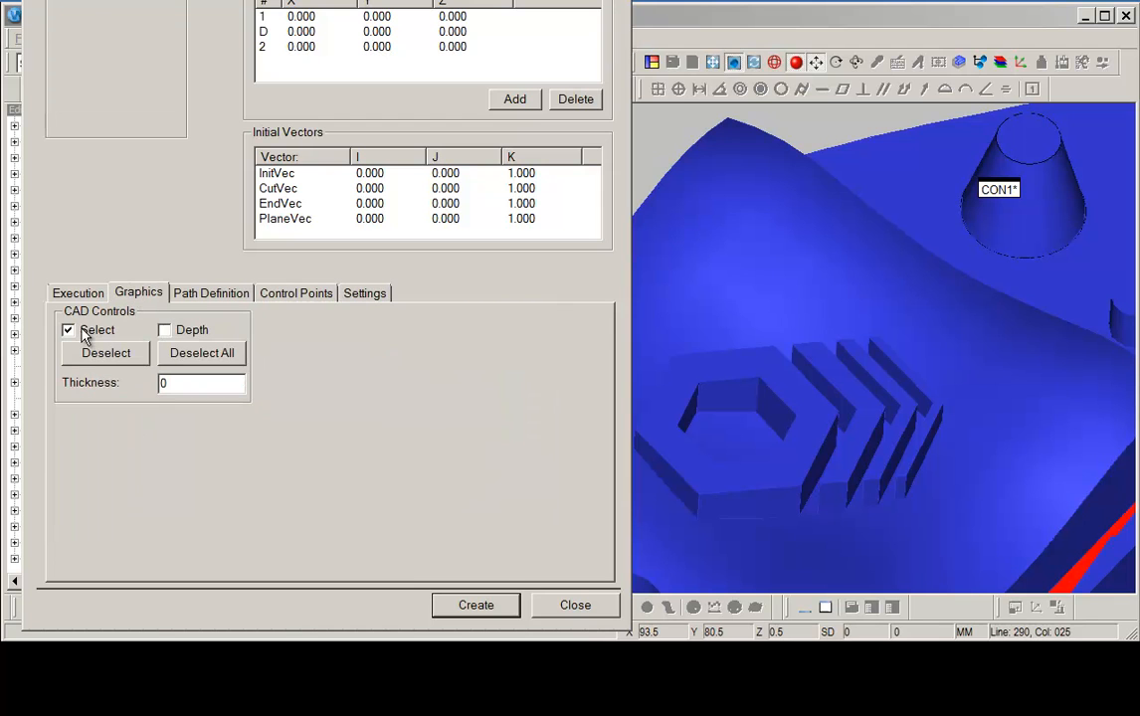
click(1042, 416)
right_drag(813, 286, 998, 228)
right_drag(644, 372, 693, 439)
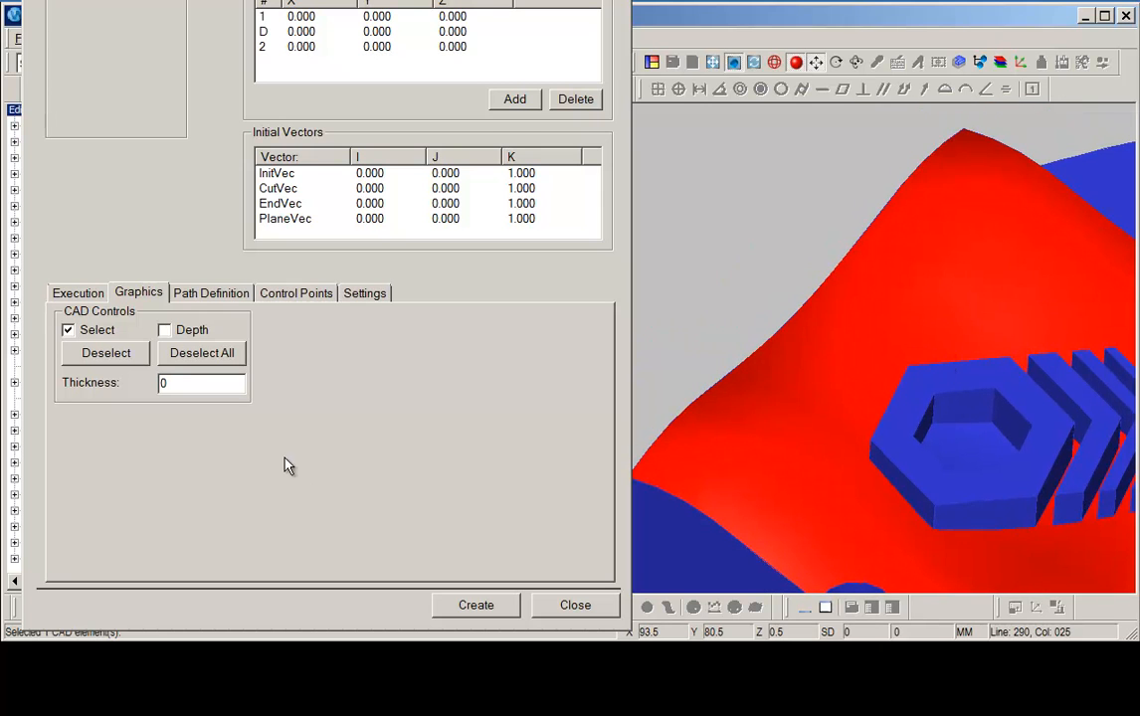
click(68, 329)
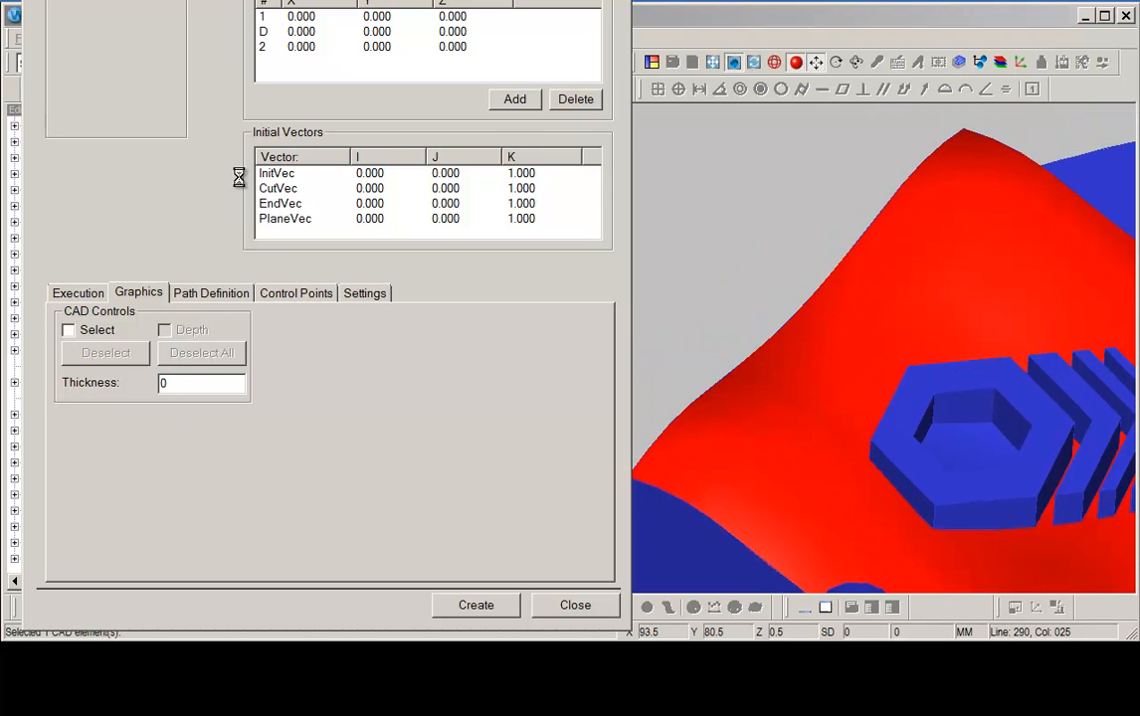
Pick the scan's start point, direction point and end point along the curved surface.
click(262, 17)
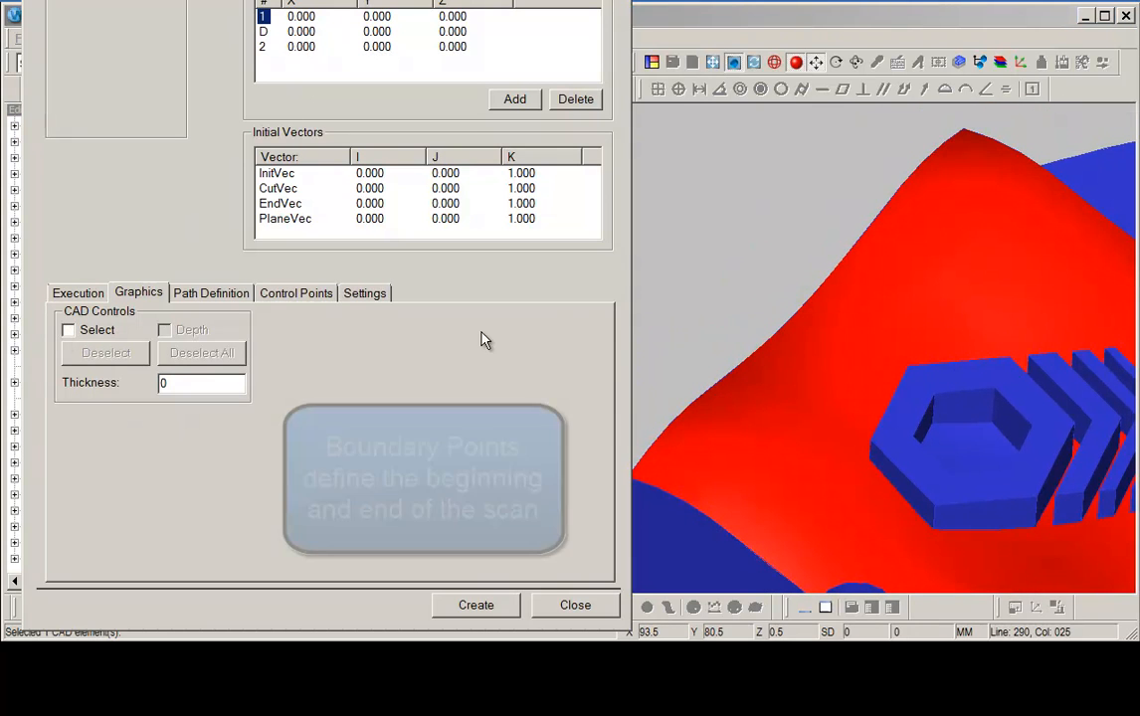
click(687, 461)
click(714, 444)
click(974, 174)
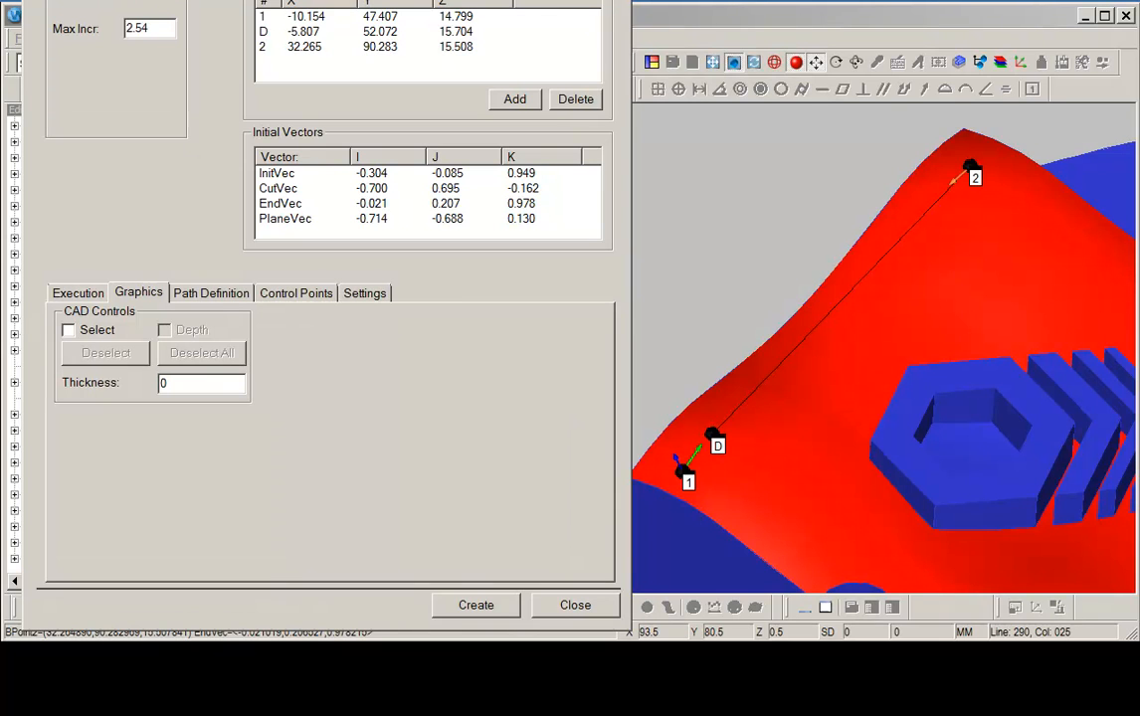
Set the maximum increment to 3.0, generate the theoretical path, and create the linear open scan.
double_click(139, 27)
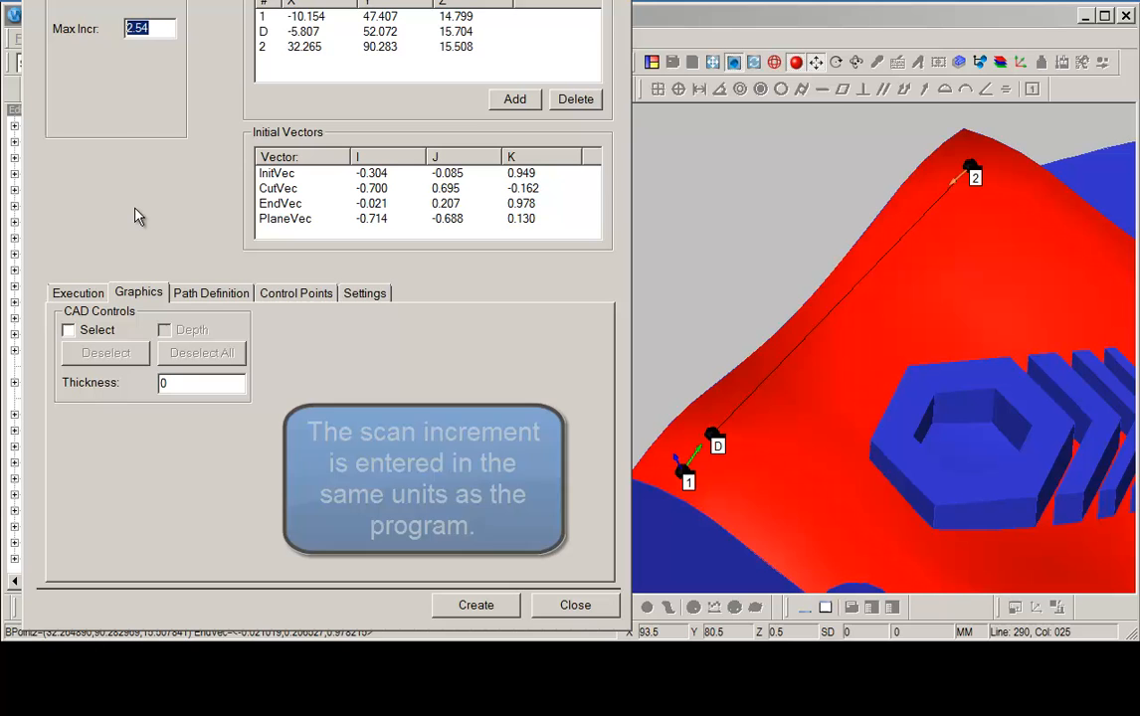
text(3.0)
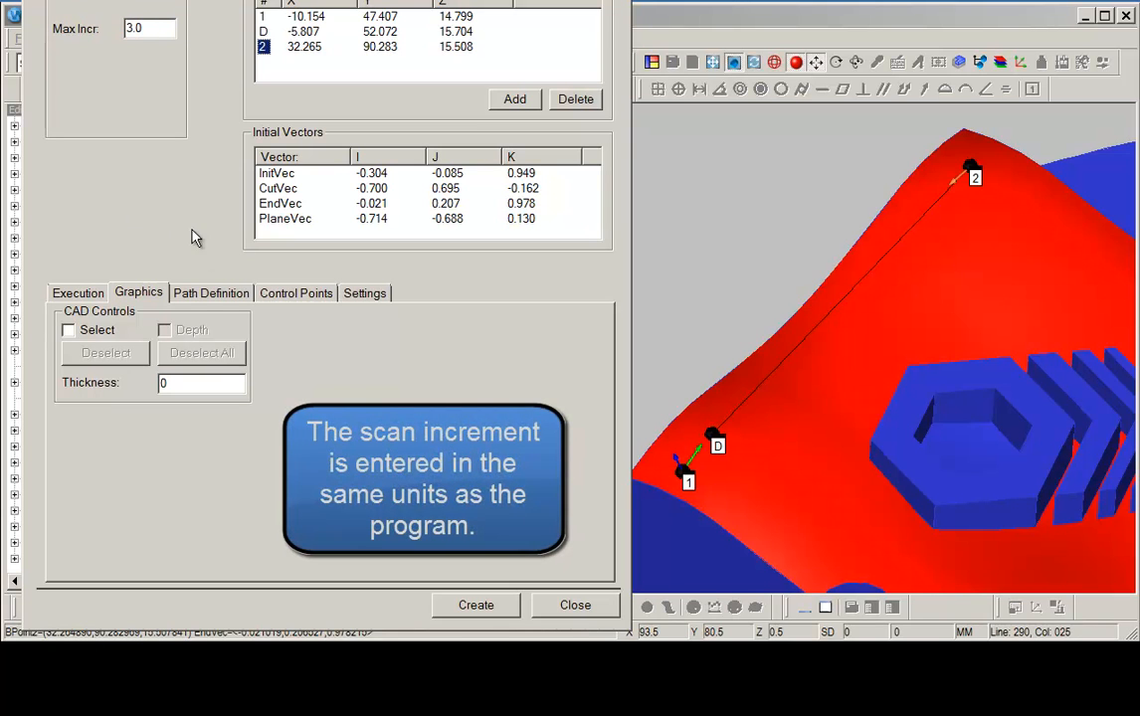
click(203, 293)
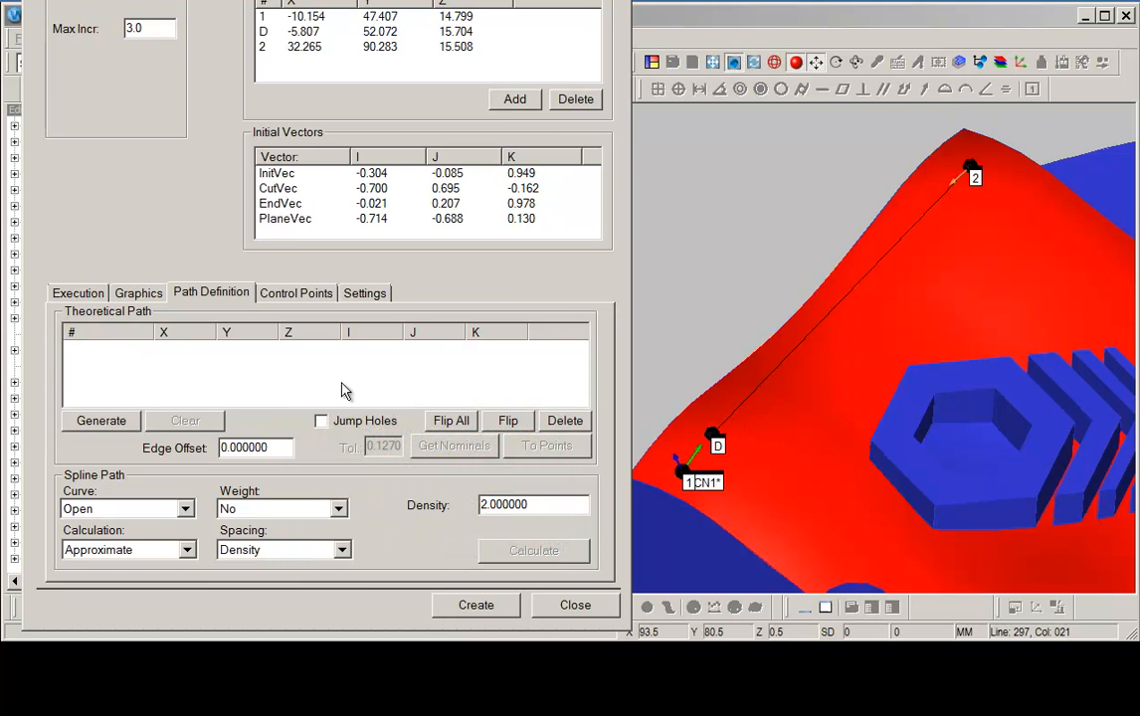
click(98, 422)
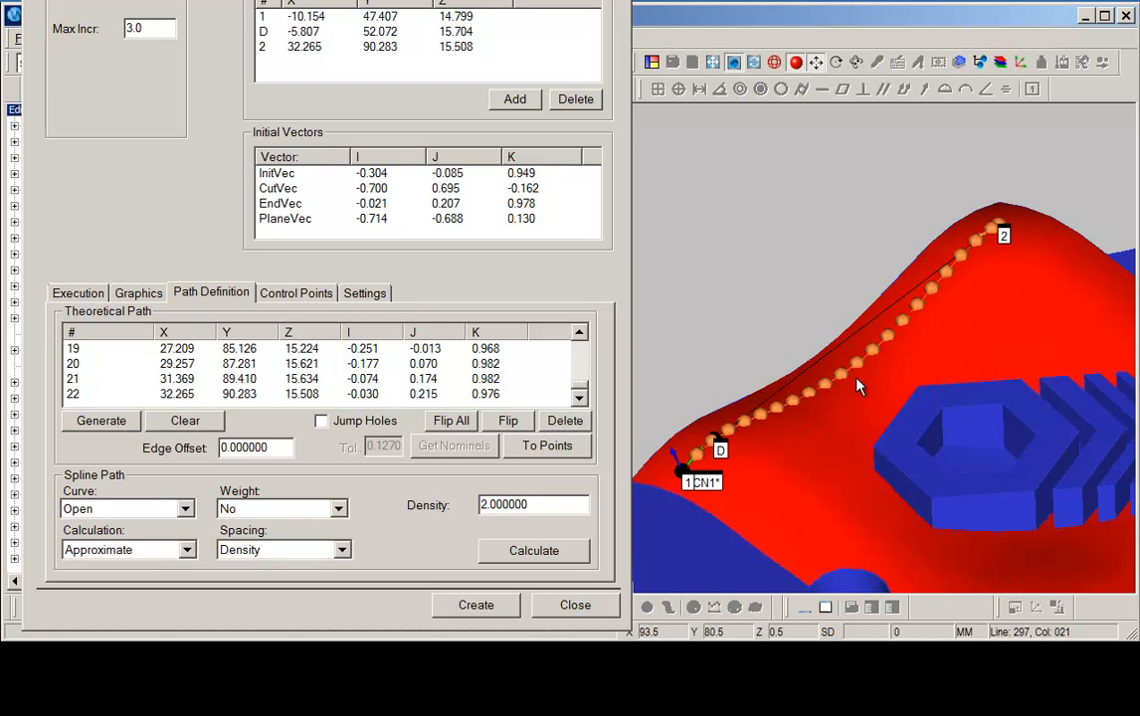
click(487, 609)
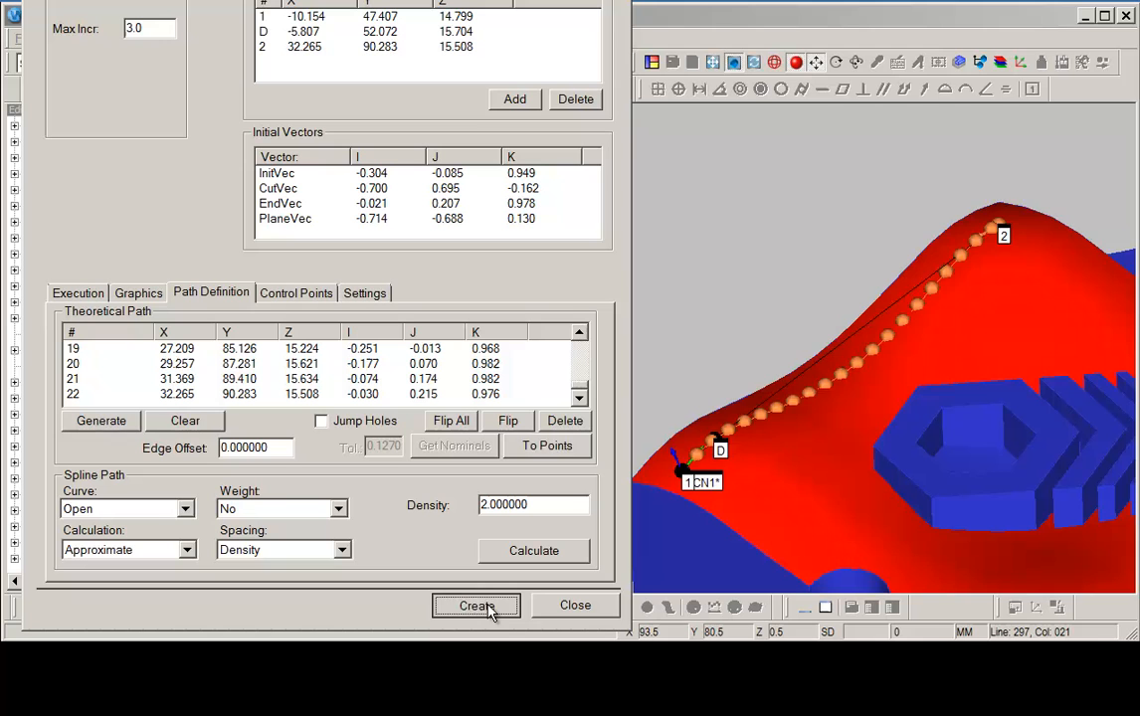
Switch the new scan's type to Patch Scan.
right_drag(1055, 398, 665, 324)
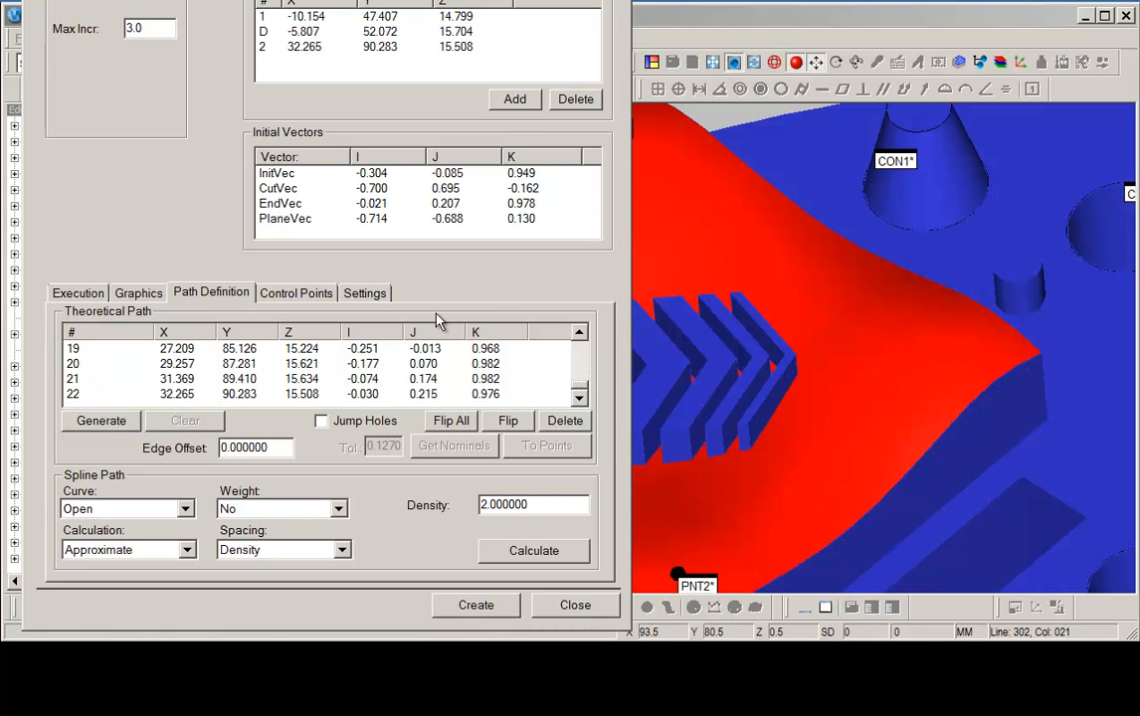
drag(392, 0, 386, 43)
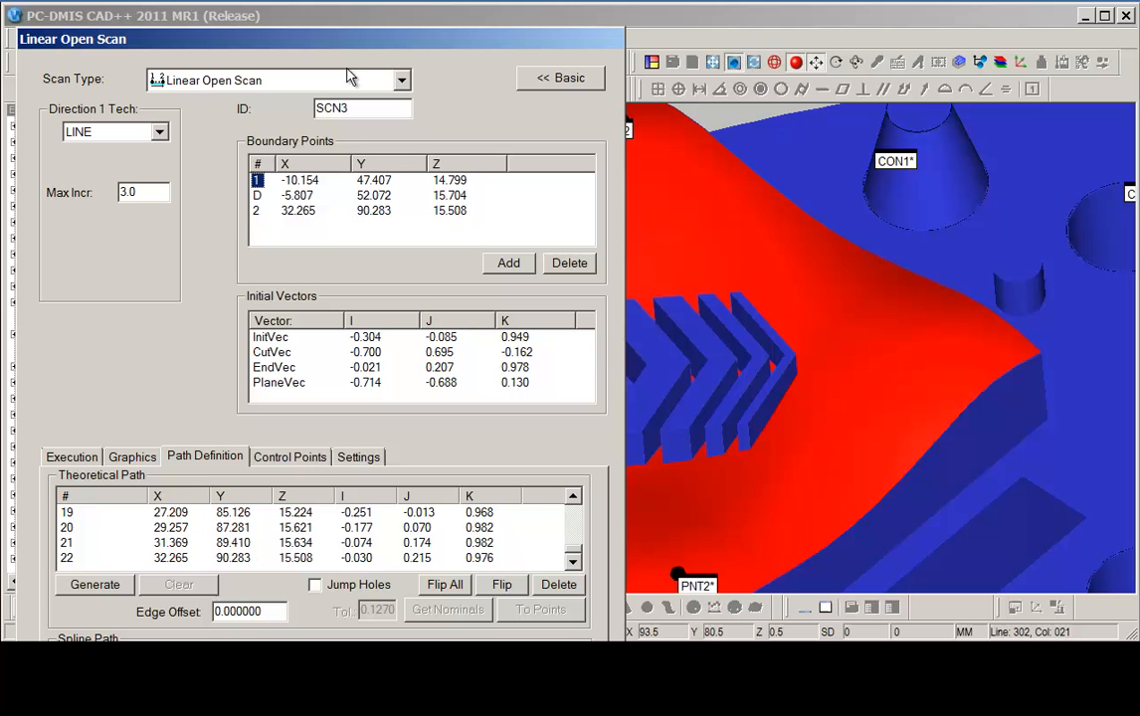
click(401, 80)
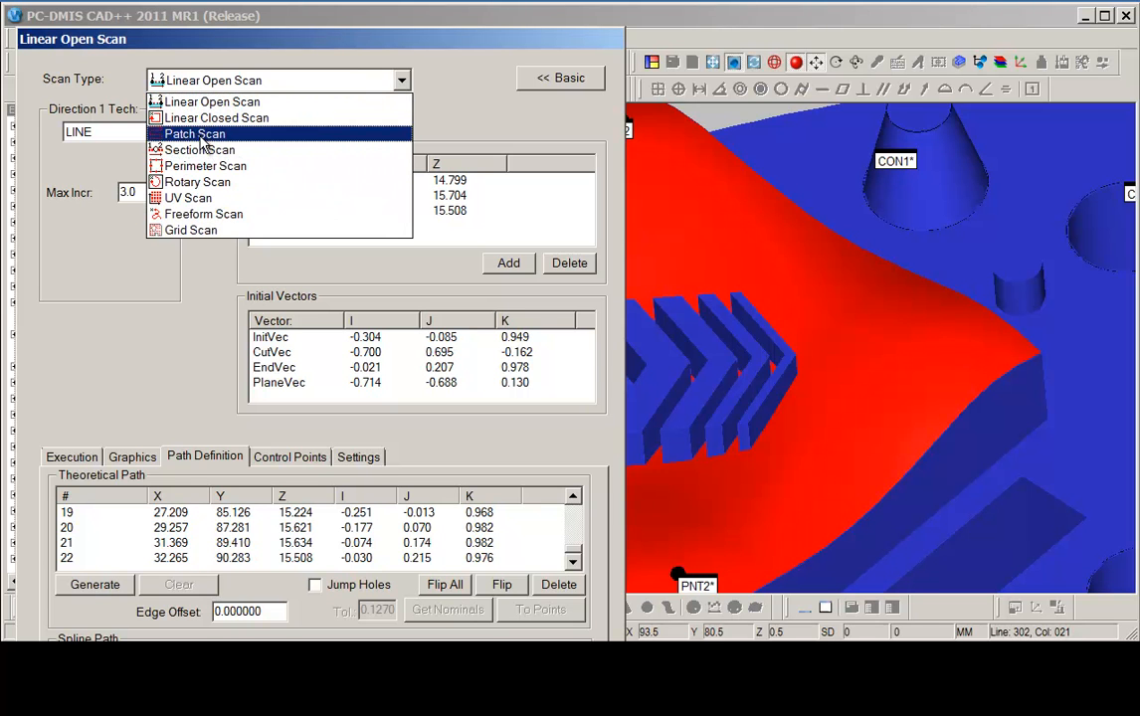
click(199, 133)
Pick the patch scan's start point, direction point and three further corner boundary points on the curved surface.
right_drag(866, 420, 922, 371)
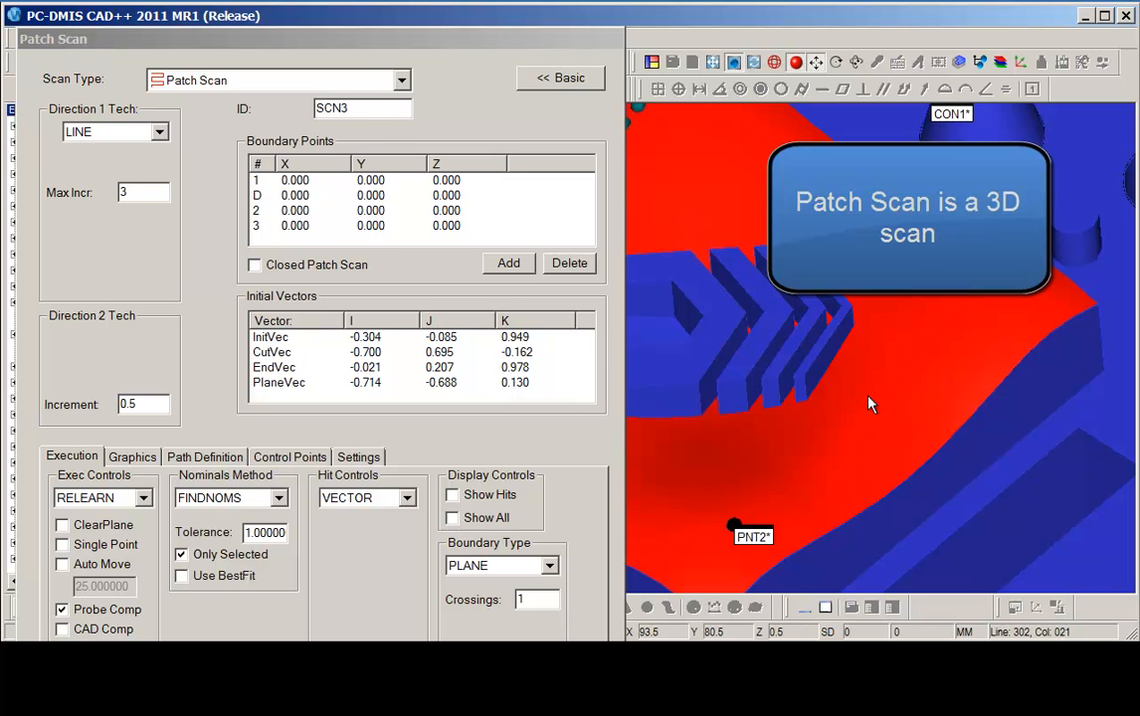
click(257, 181)
click(796, 453)
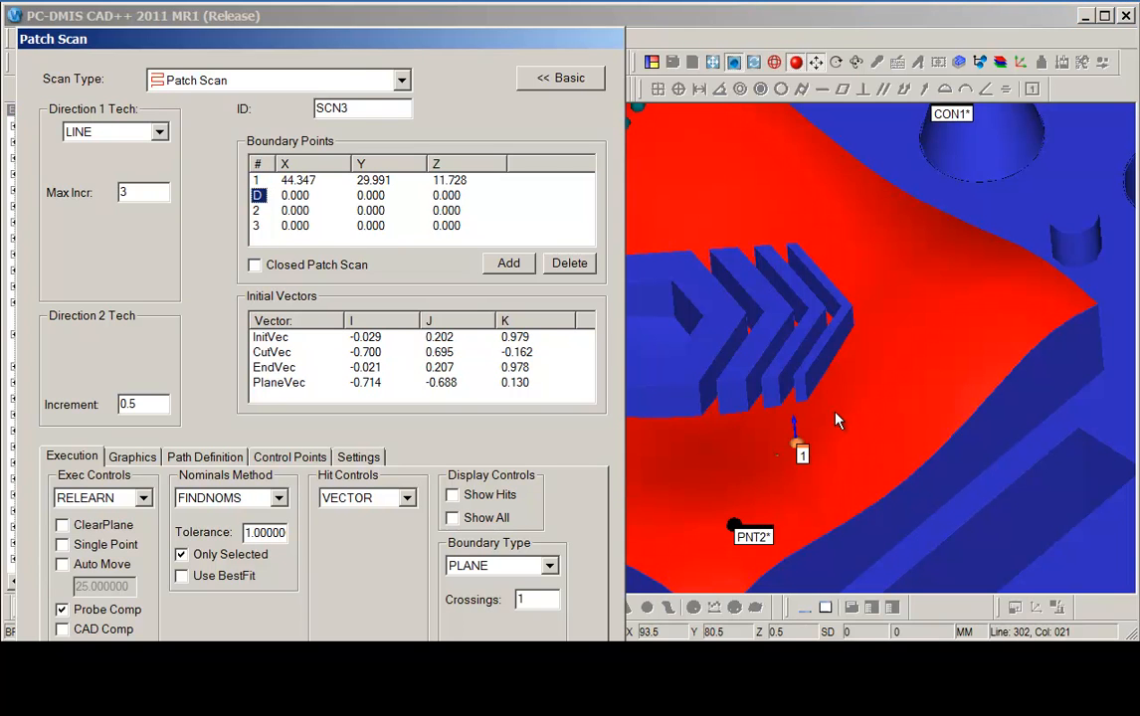
click(836, 422)
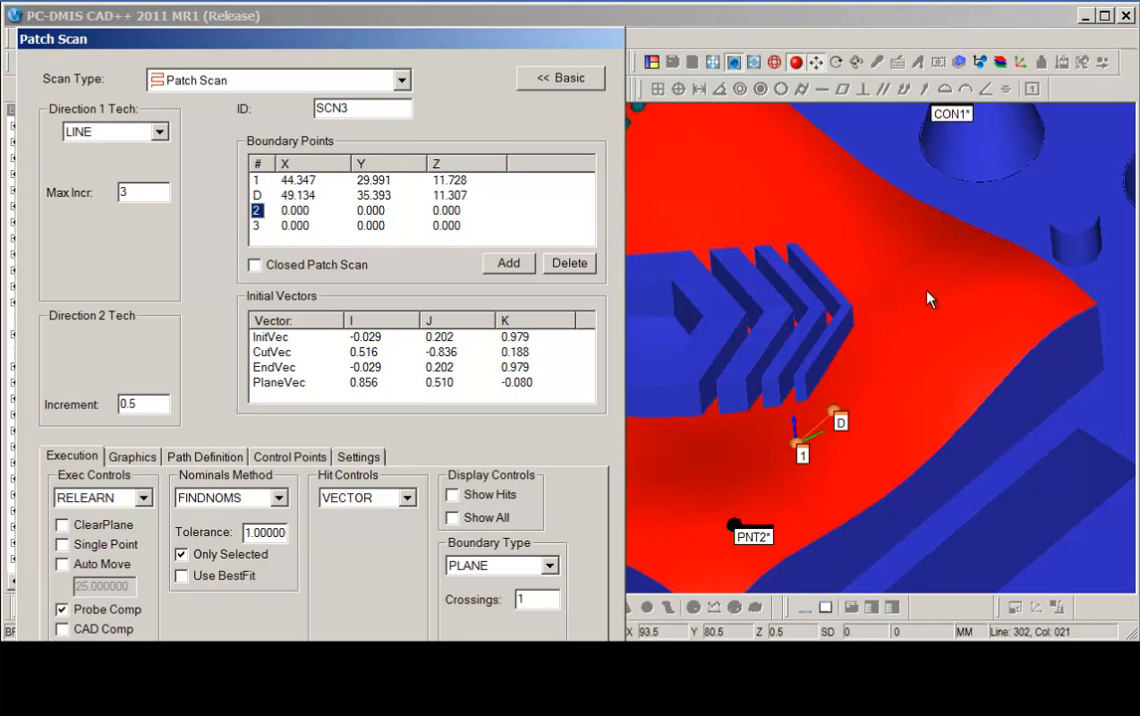
click(964, 263)
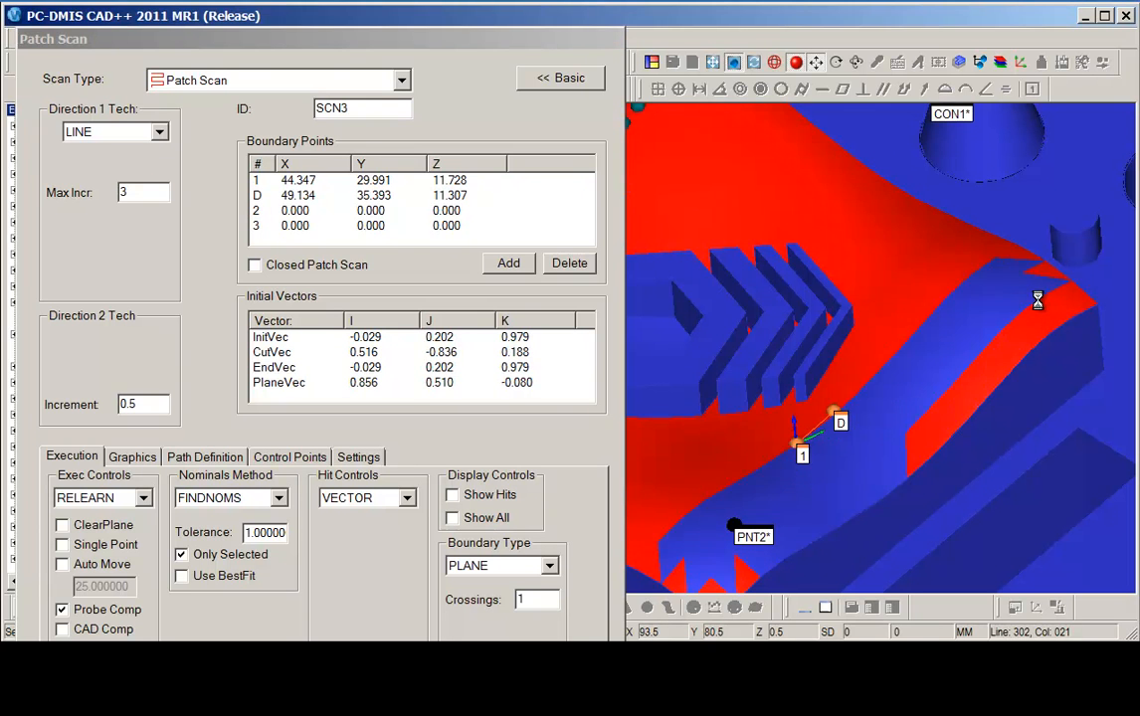
click(1061, 306)
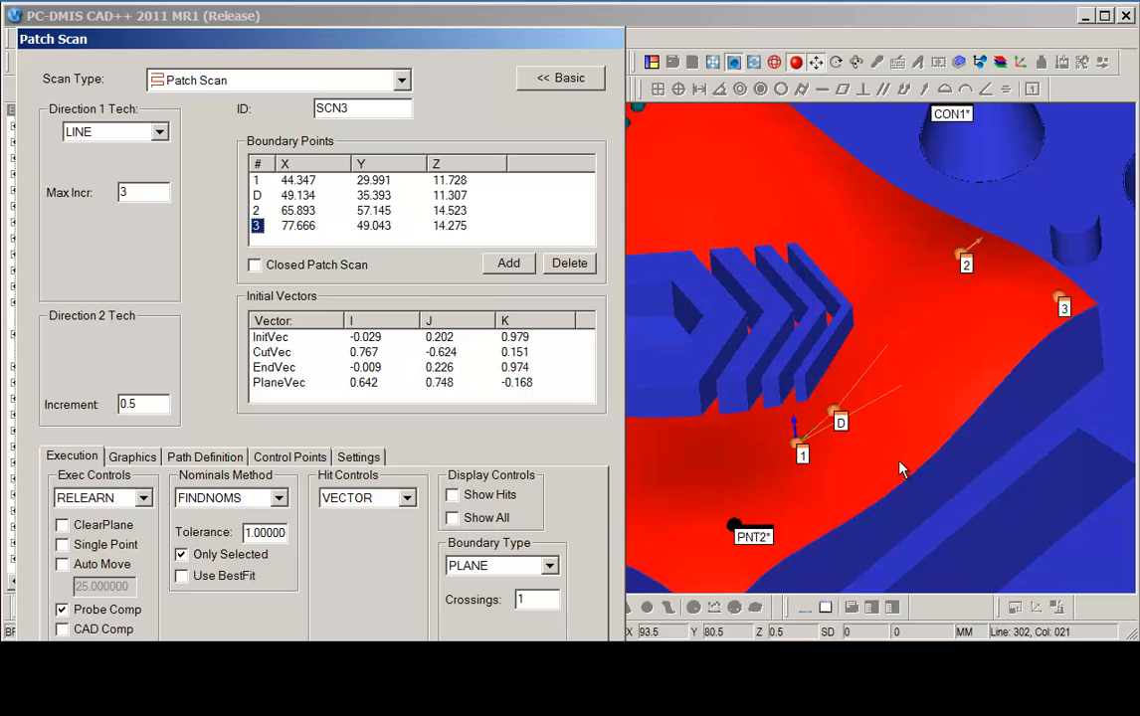
click(866, 493)
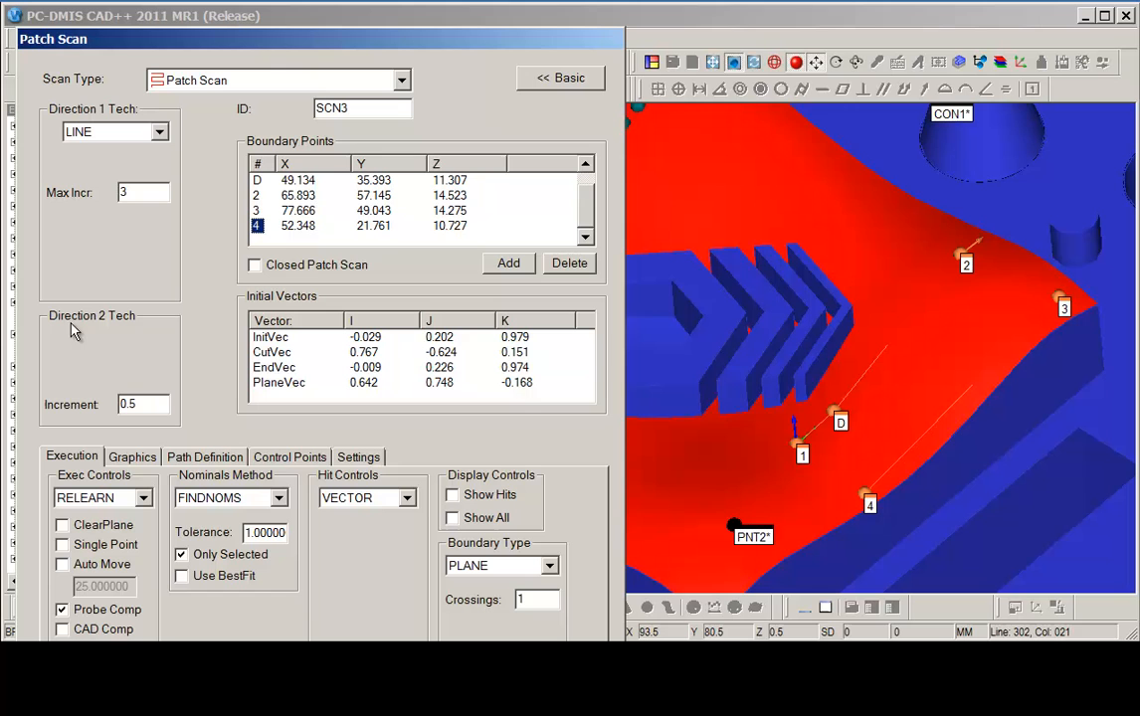
Set the direction 2 increment to 1.0 and generate the patch scan's theoretical path.
double_click(145, 403)
text(1.0)
key(Tab)
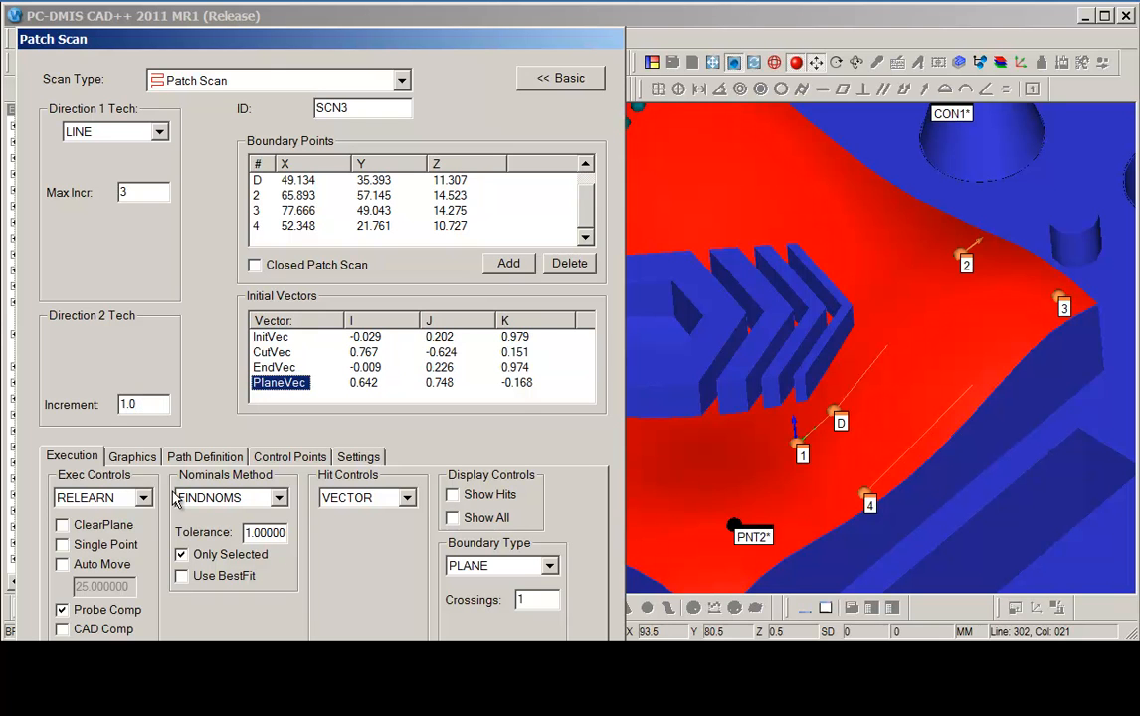
click(207, 457)
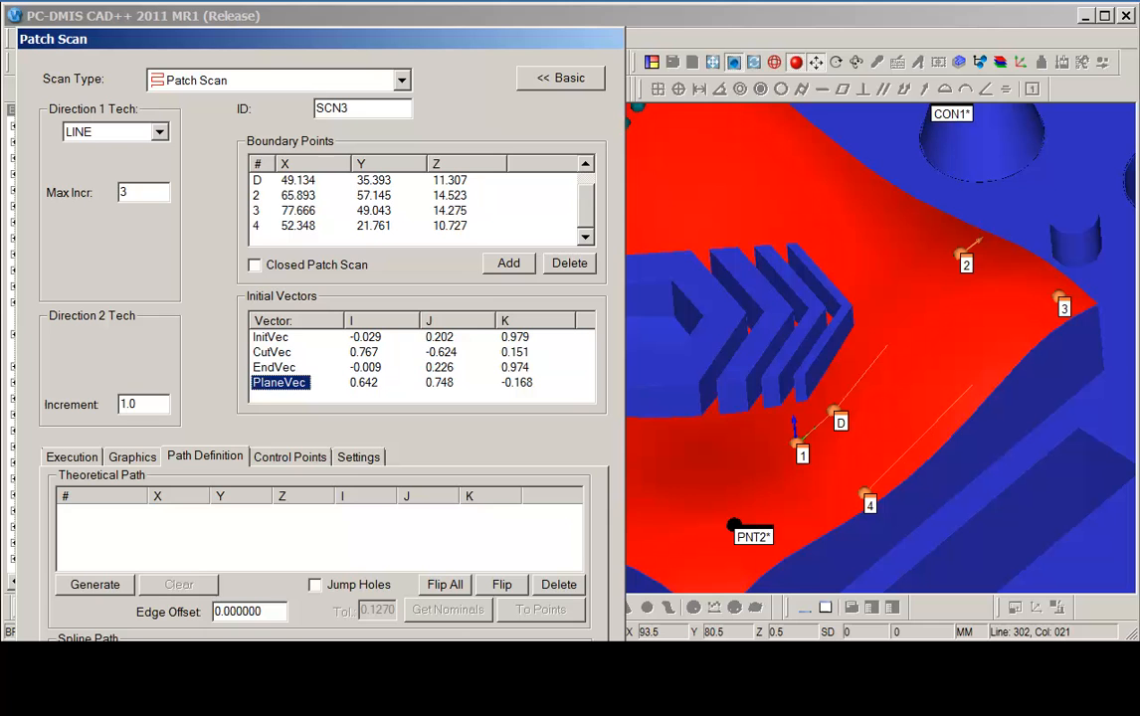
click(95, 584)
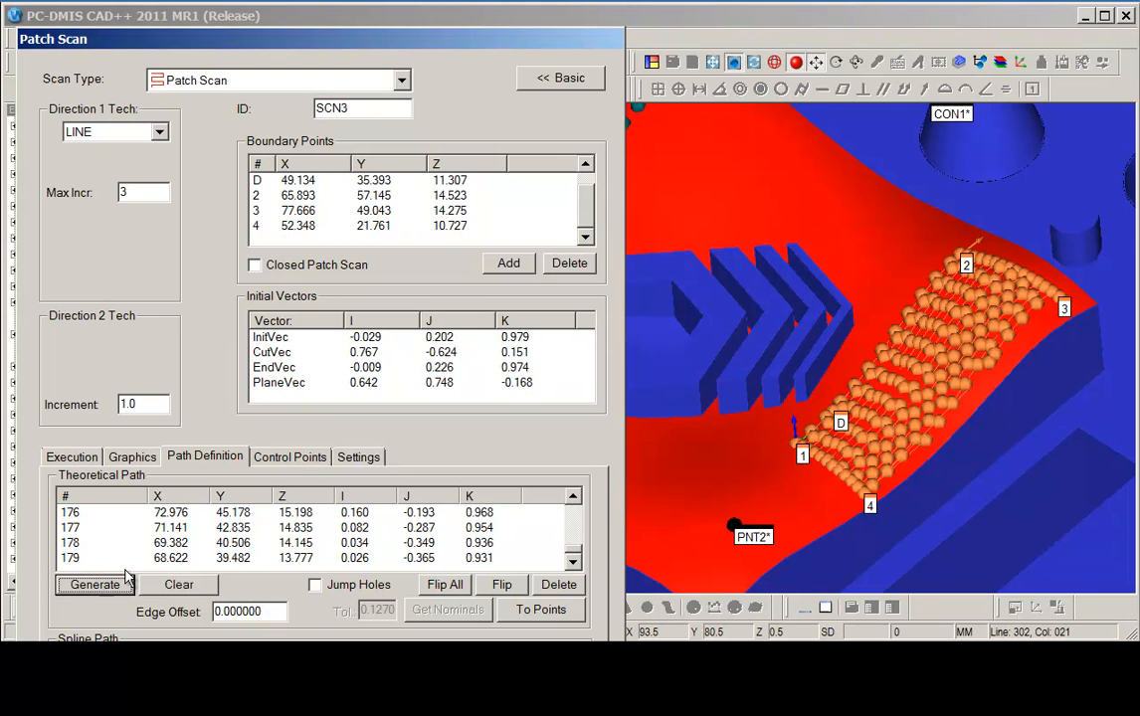
Switch the new scan's type to Perimeter Scan.
middle_drag(880, 300, 917, 362)
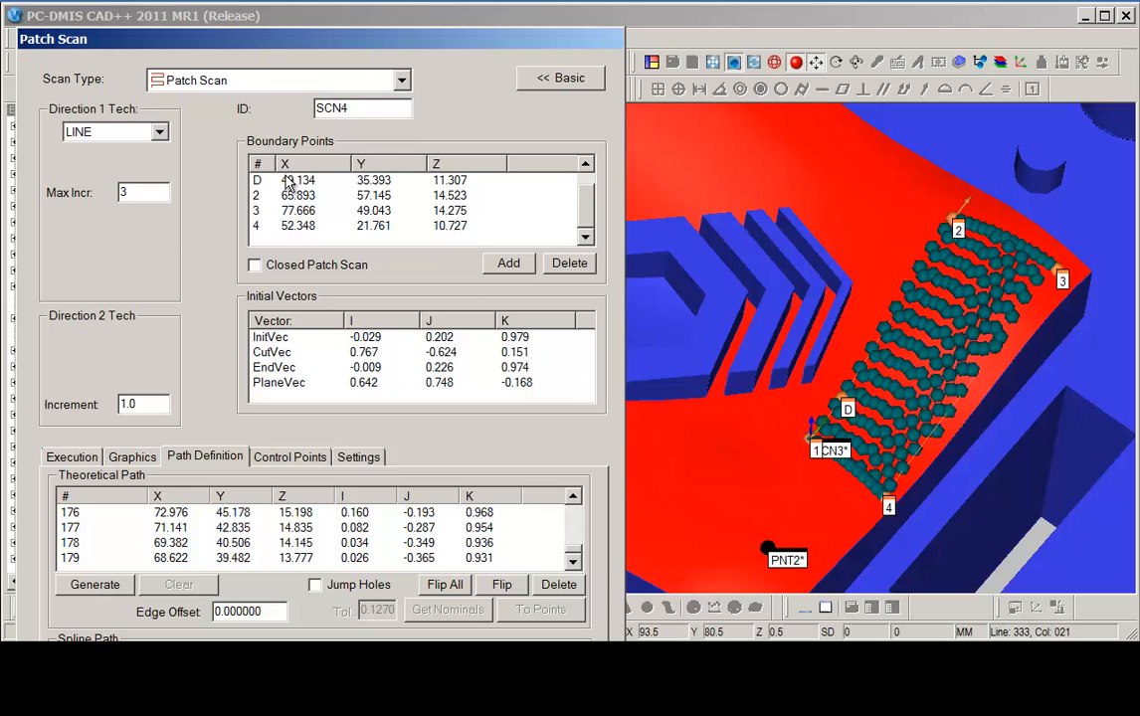
click(401, 79)
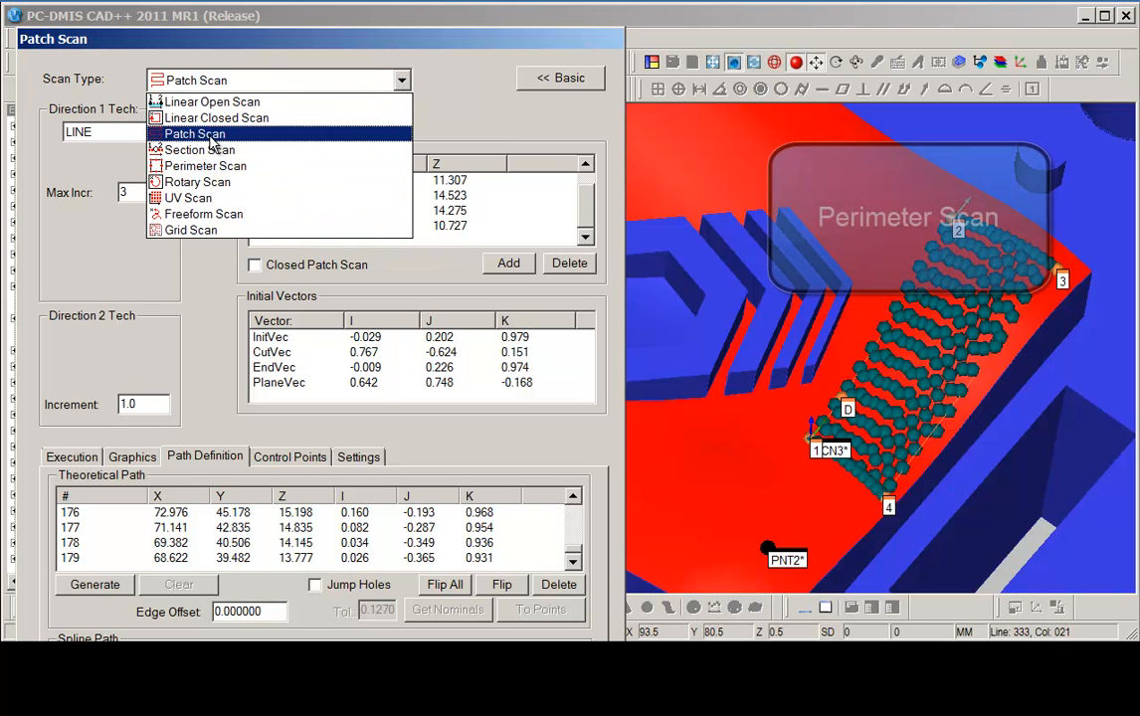
click(199, 166)
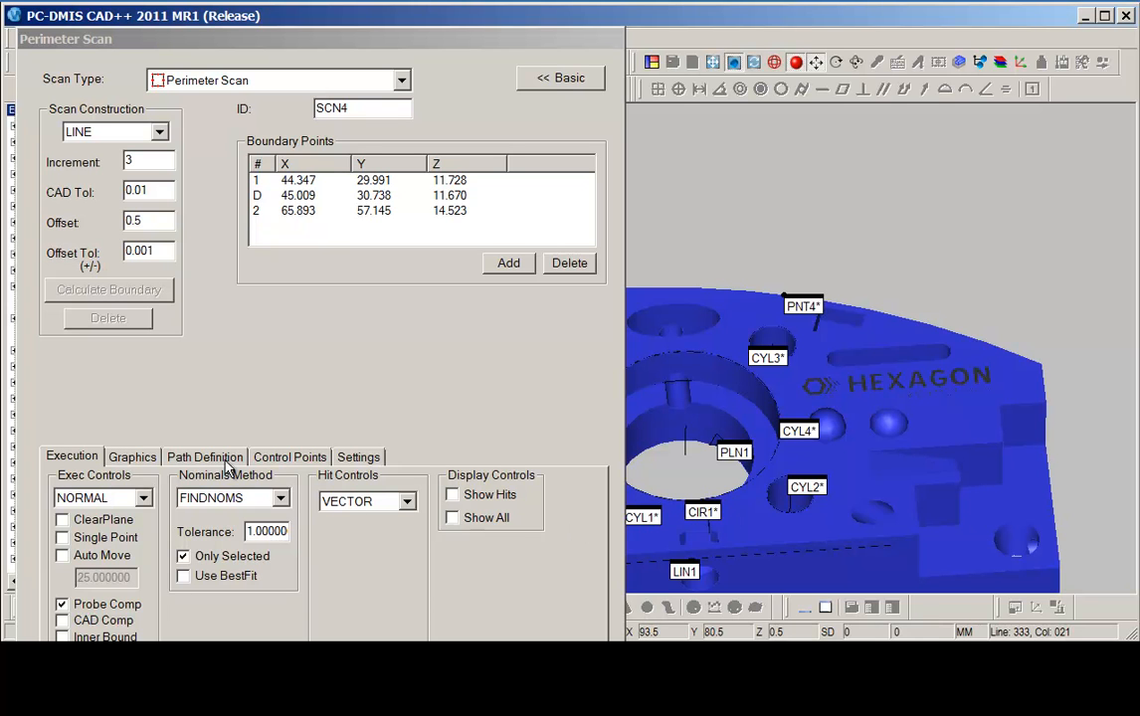
Select the part's top face as the perimeter scan's CAD surface, then turn surface selection off.
click(127, 460)
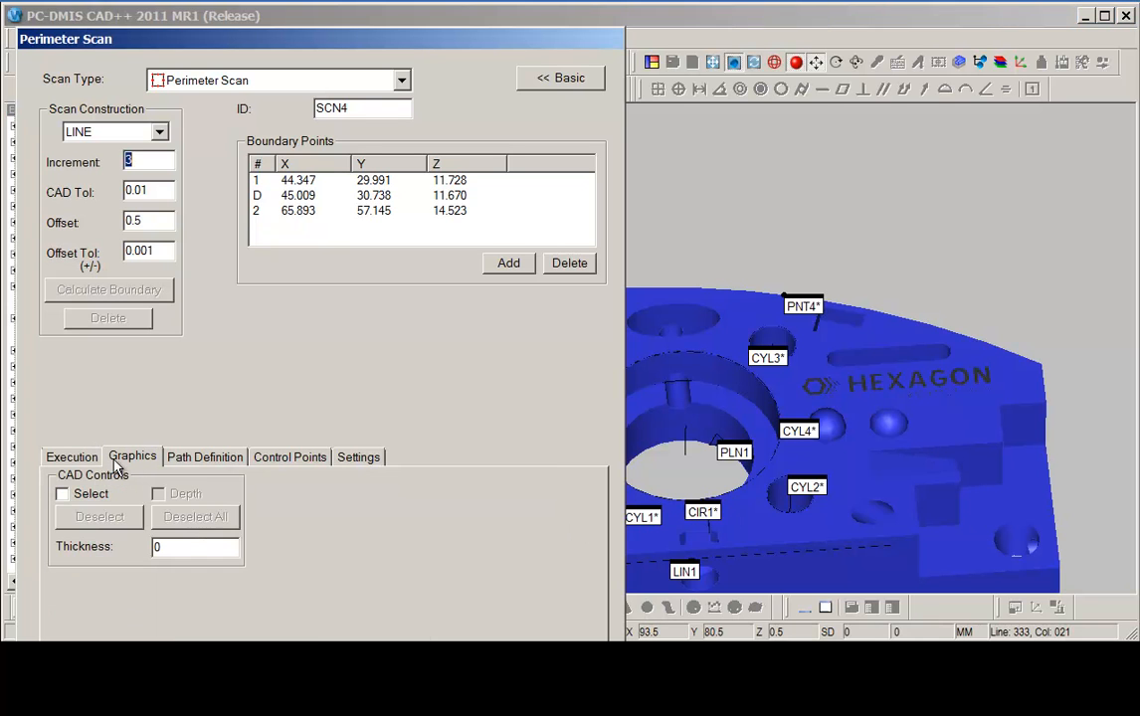
click(64, 494)
click(164, 517)
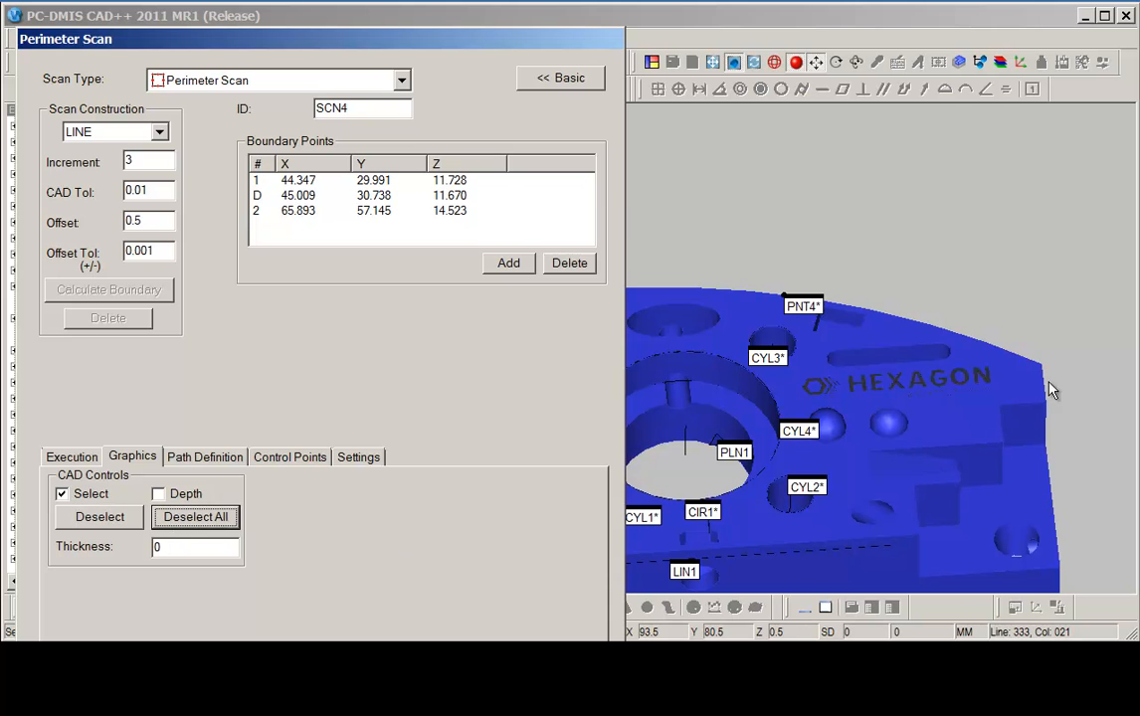
click(1024, 376)
click(877, 460)
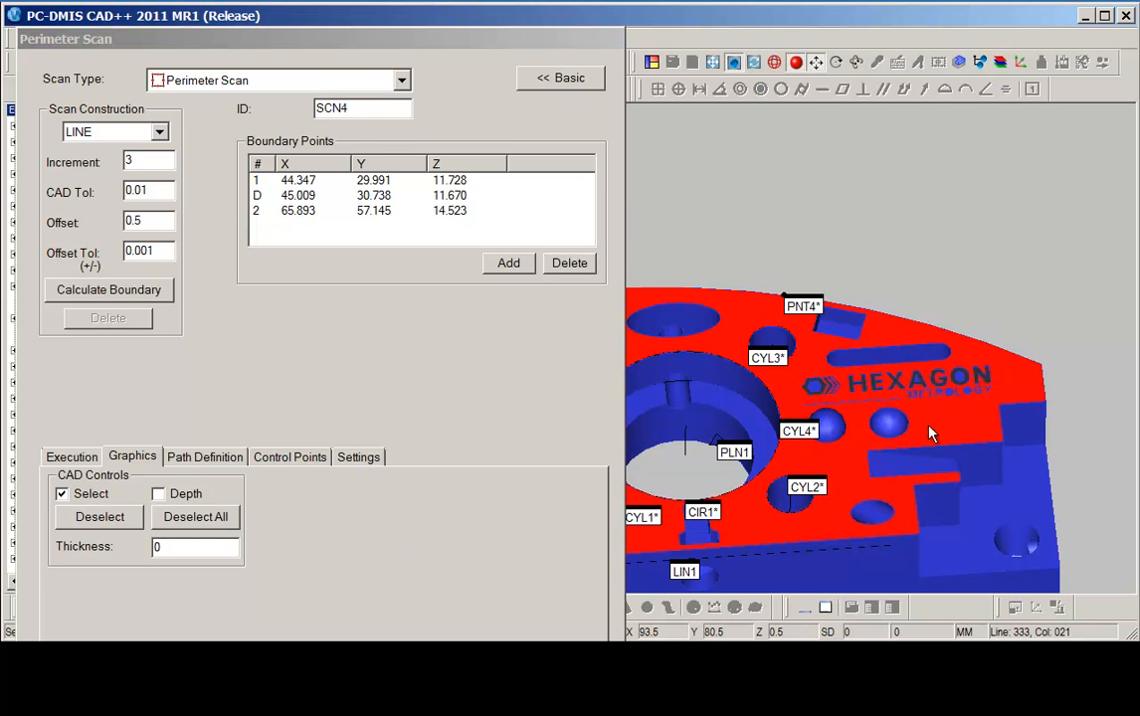
middle_drag(938, 425, 850, 477)
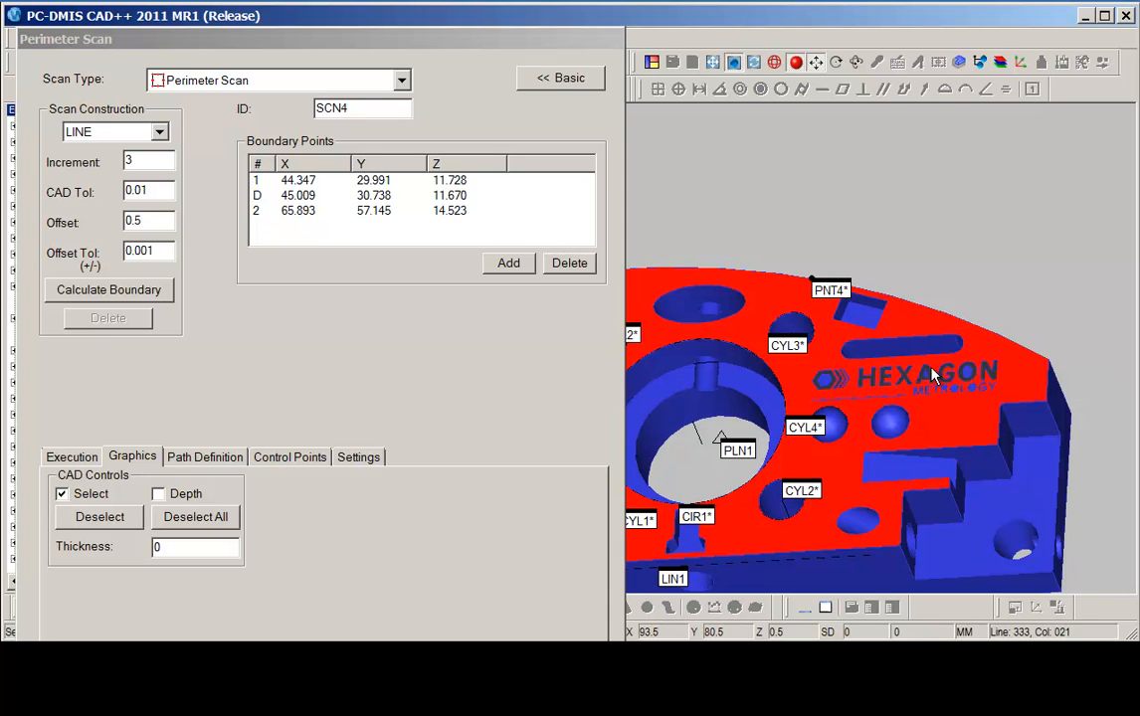
click(62, 493)
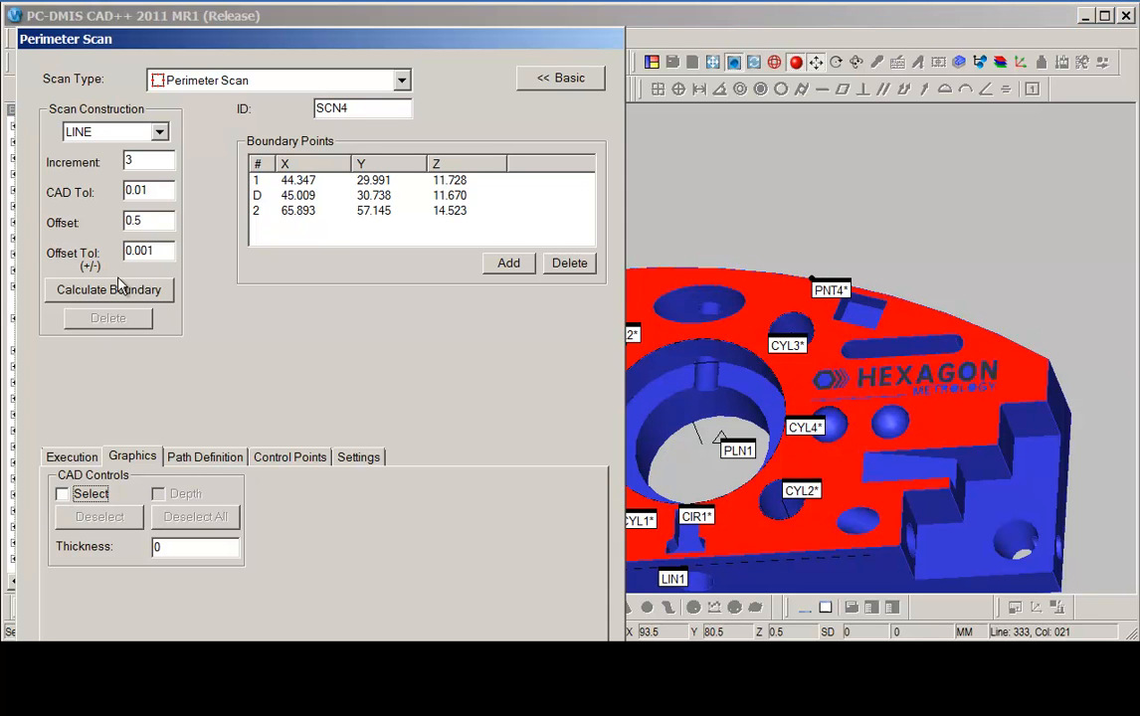
Set the perimeter scan's offset to 1.0.
double_click(157, 221)
text(1.0)
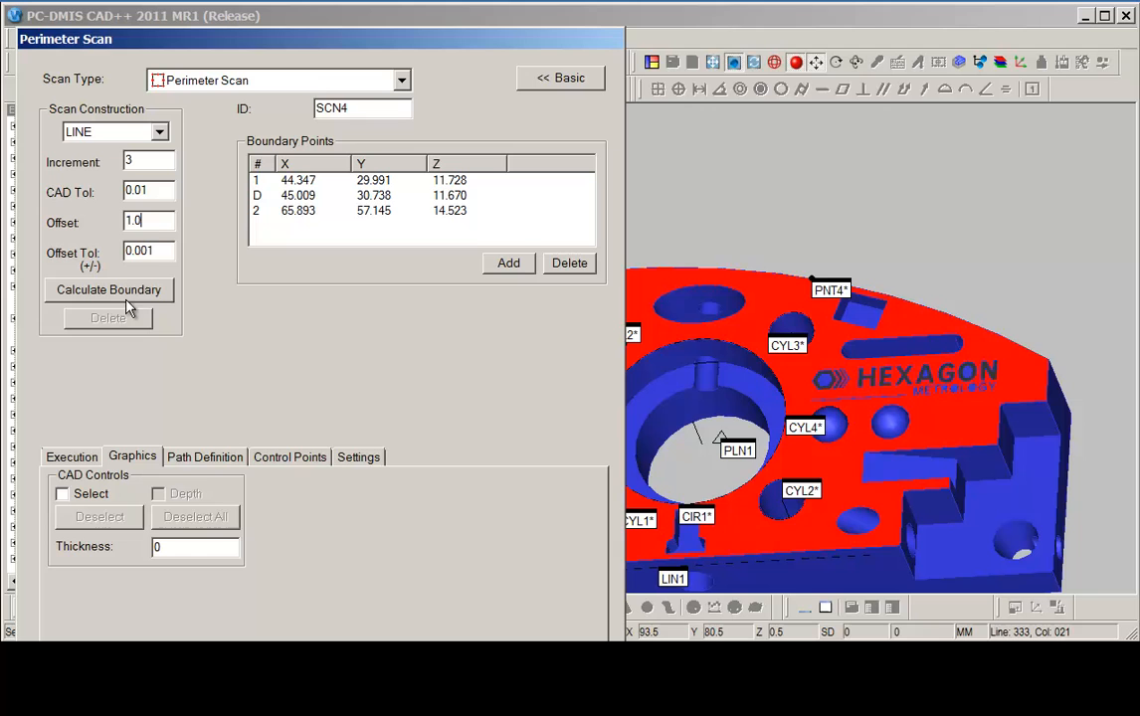
key(Tab)
Pick the start, direction and end points along the top face's edge and calculate the perimeter boundary.
click(257, 181)
click(899, 305)
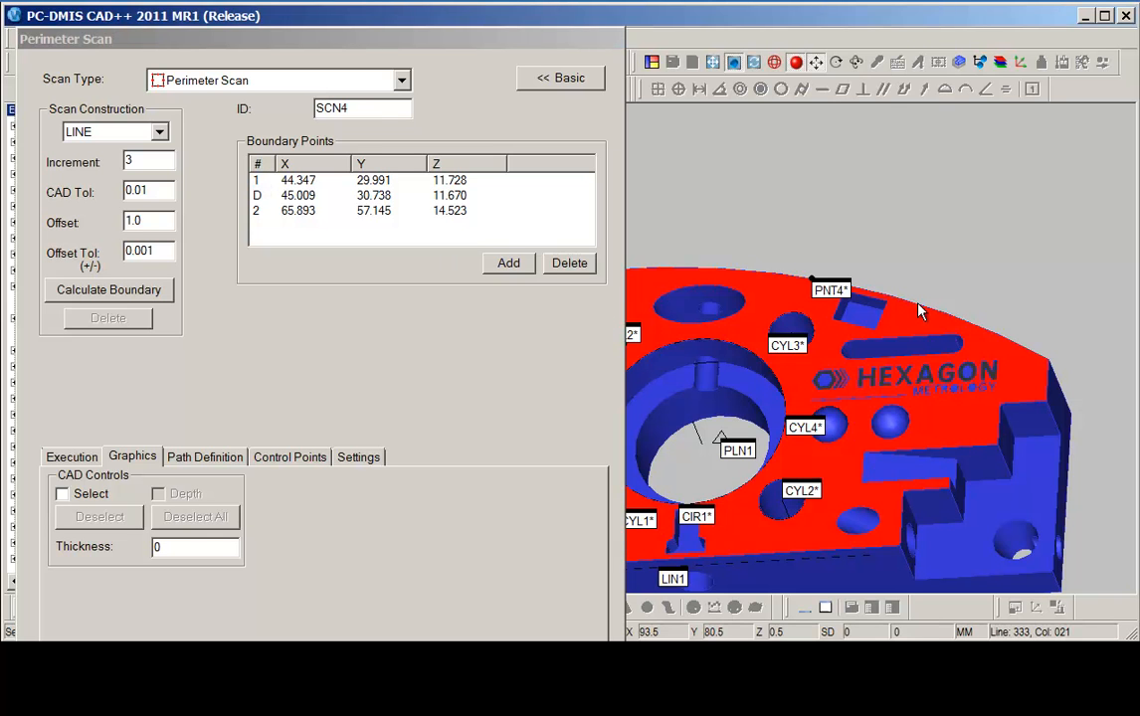
click(929, 317)
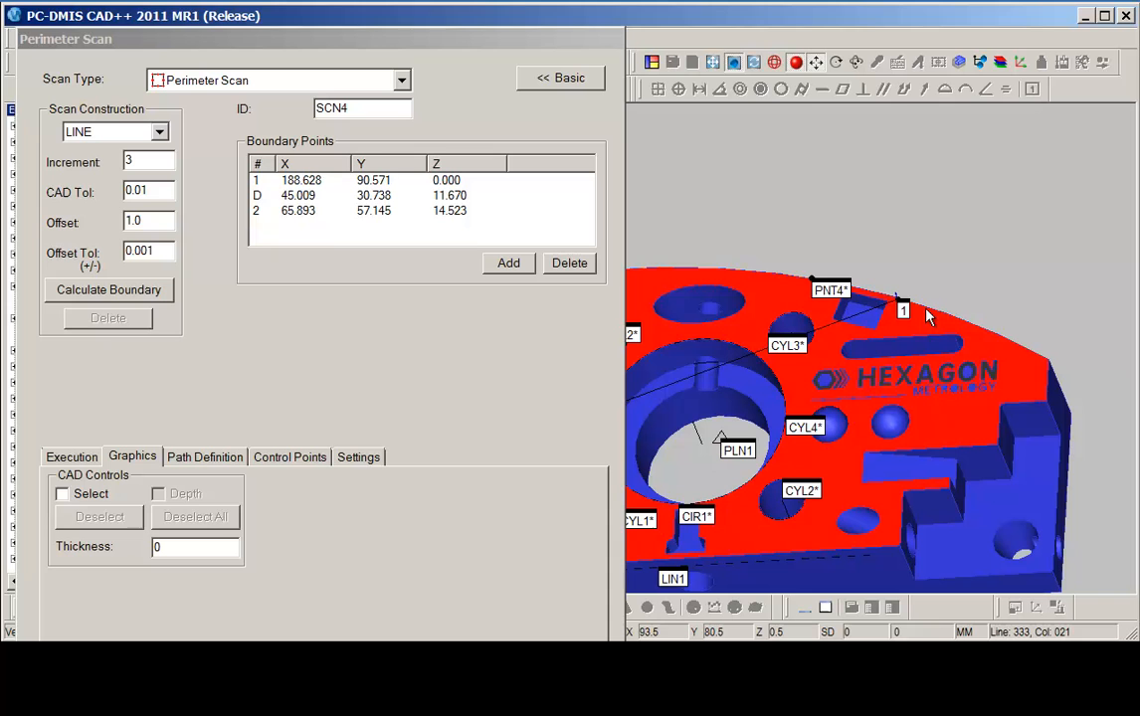
click(931, 452)
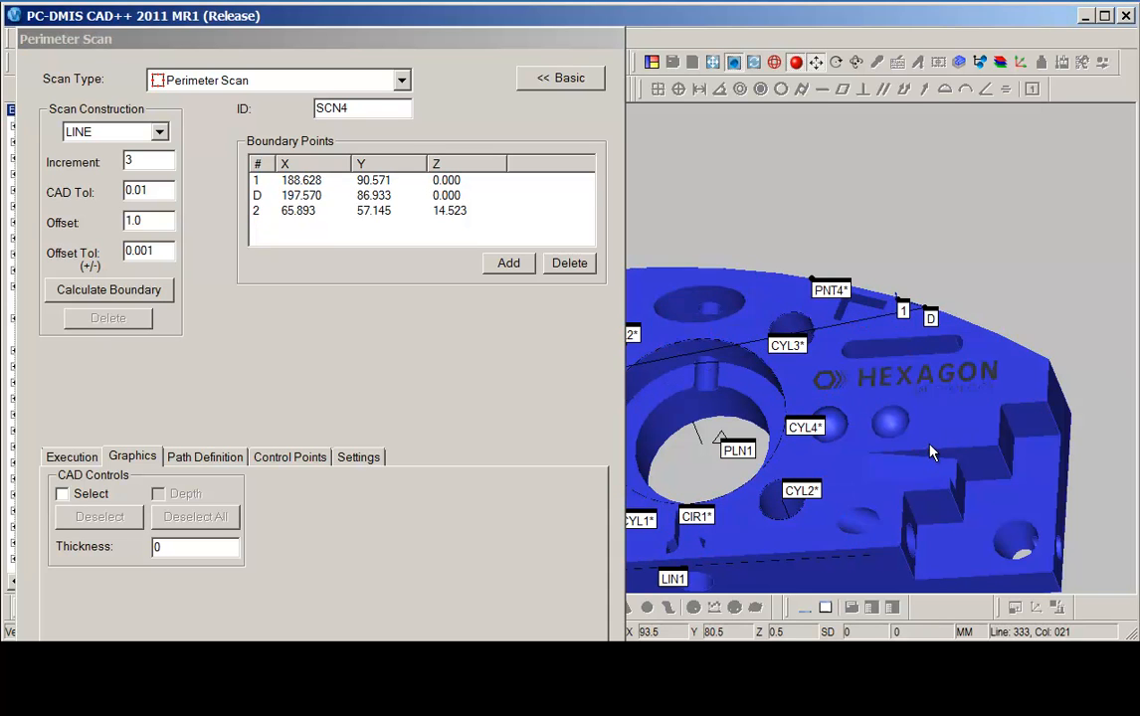
click(104, 291)
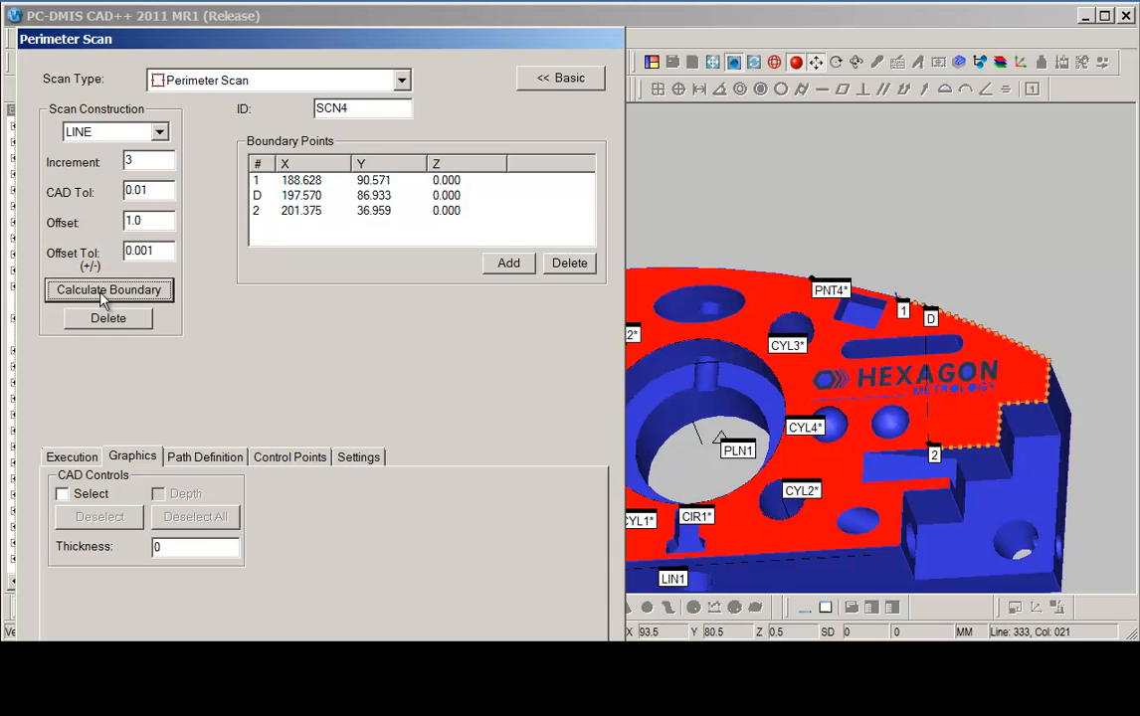
Generate the perimeter scan's theoretical path.
click(209, 460)
click(99, 583)
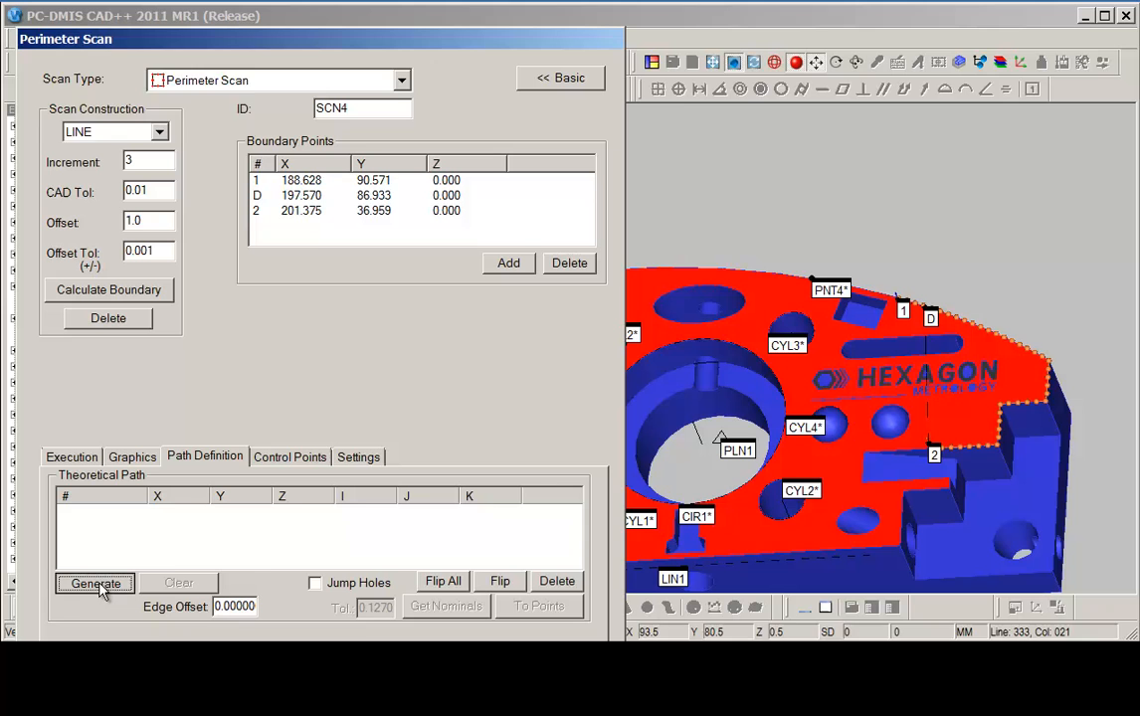
drag(843, 499, 1100, 245)
right_drag(731, 413, 962, 397)
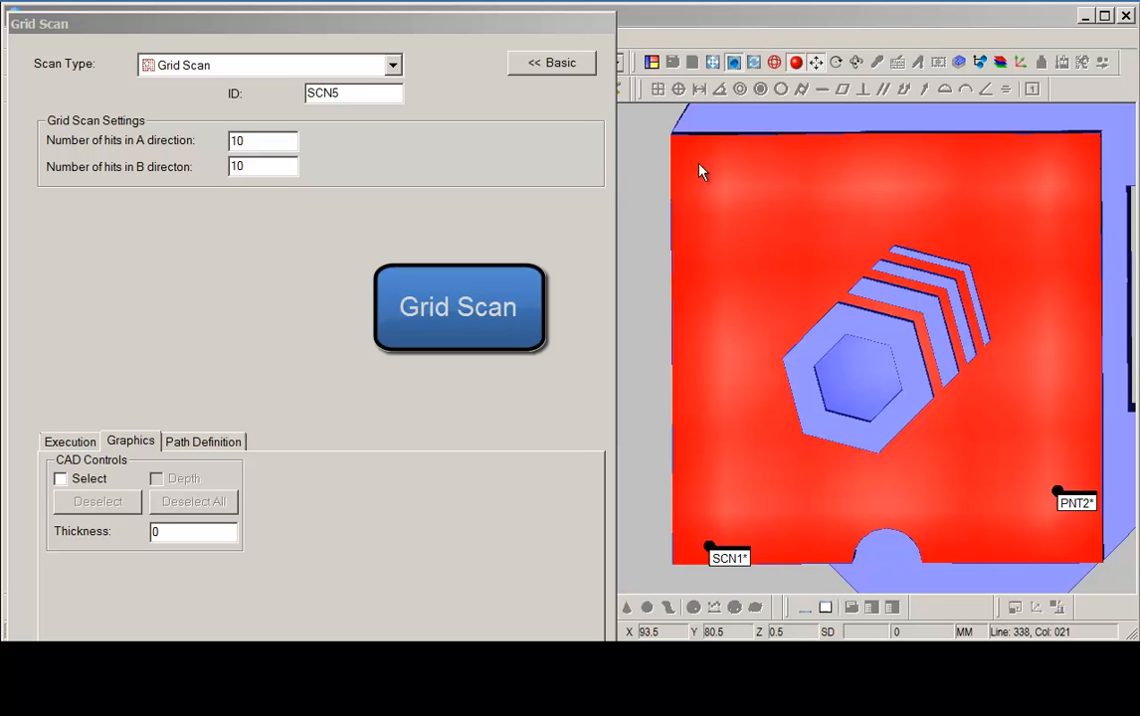
Define a grid scan by dragging a rectangle across the square flat face.
drag(695, 165, 1086, 550)
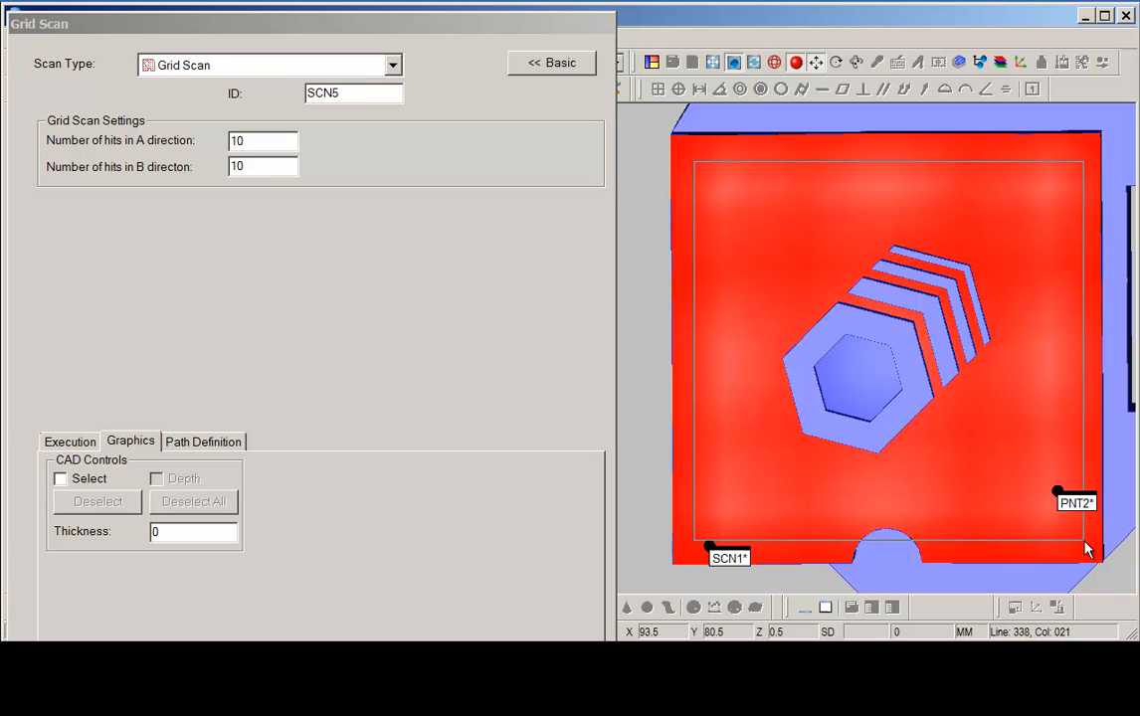
drag(1084, 542, 1085, 542)
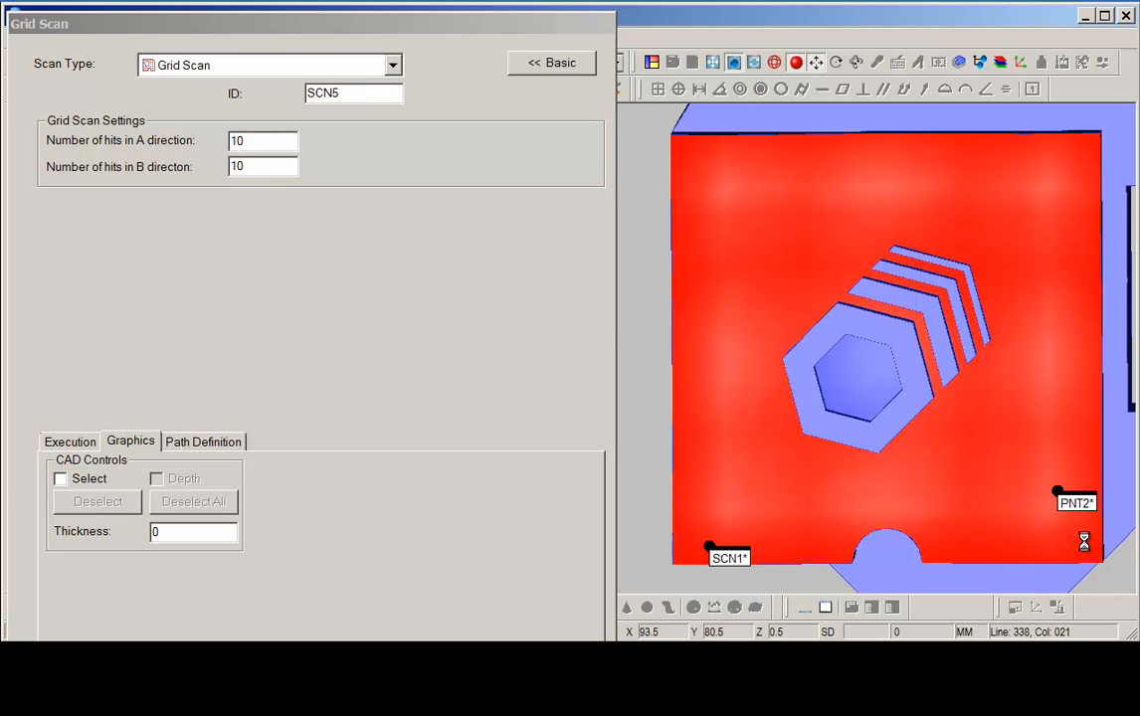
double_click(270, 140)
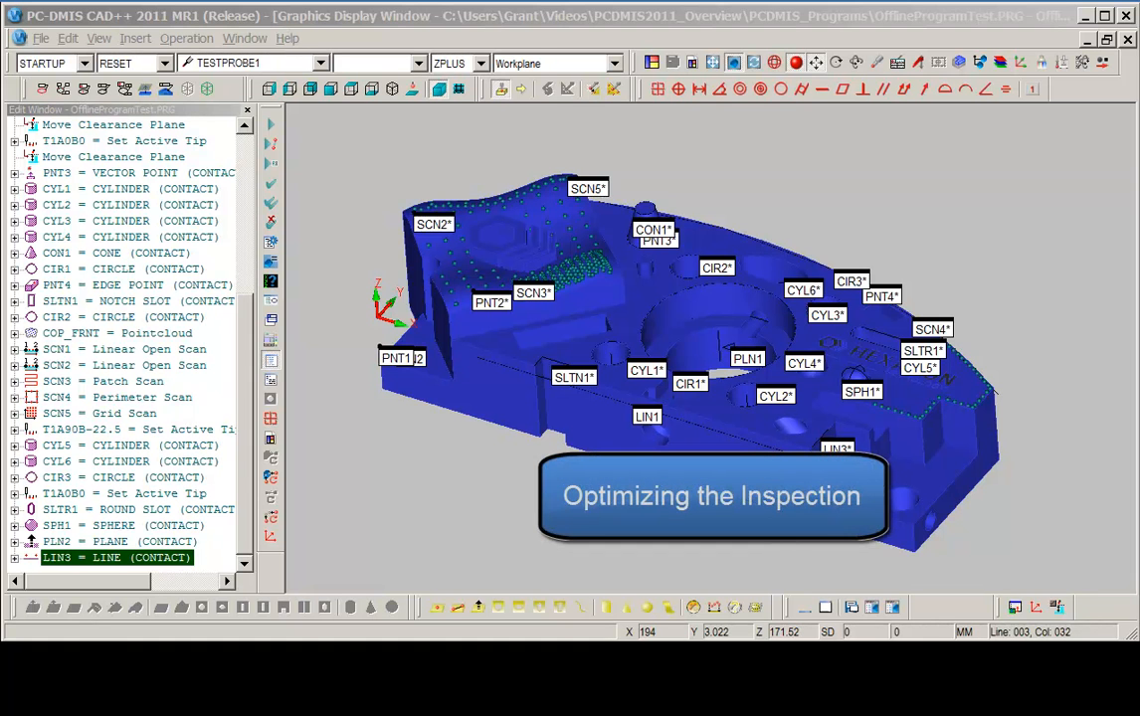
Optimize the path for all features without adding tip changes and close the summary.
click(69, 39)
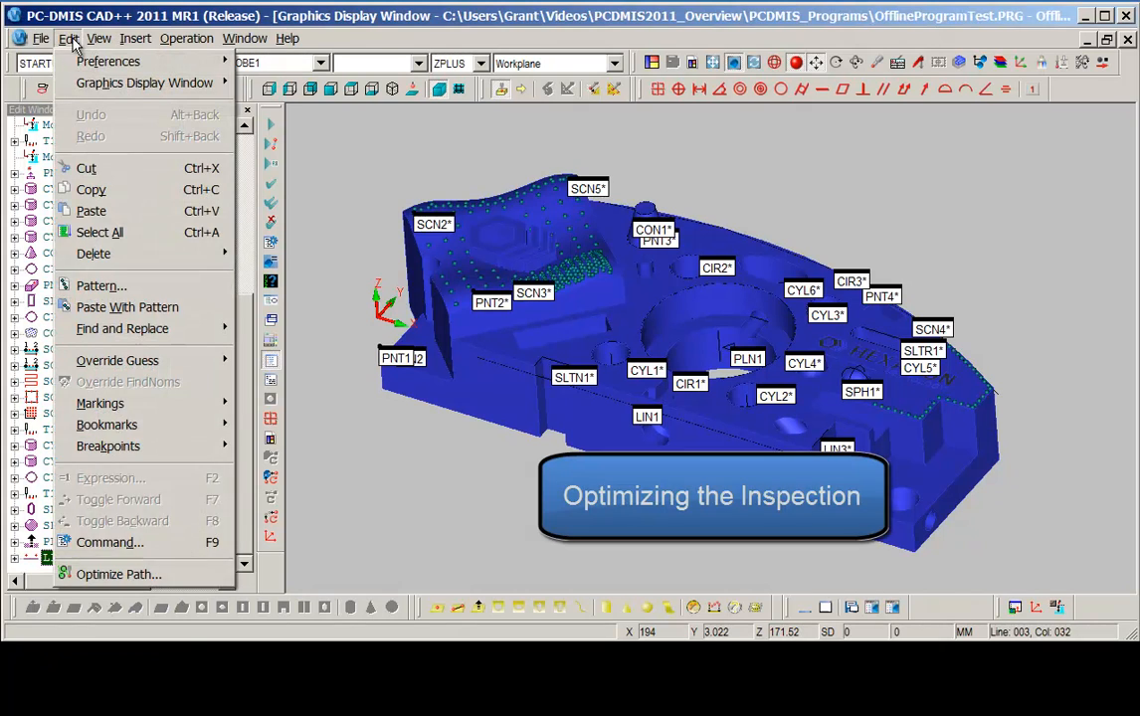
click(109, 575)
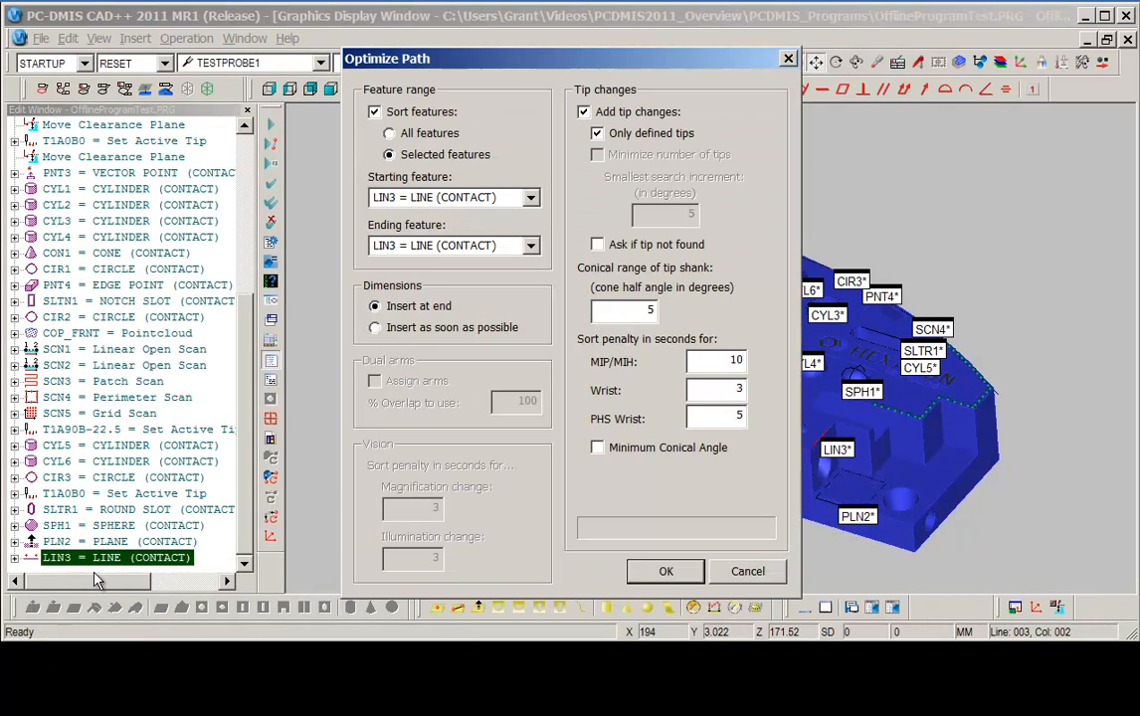
click(391, 134)
drag(439, 53, 224, 42)
click(369, 102)
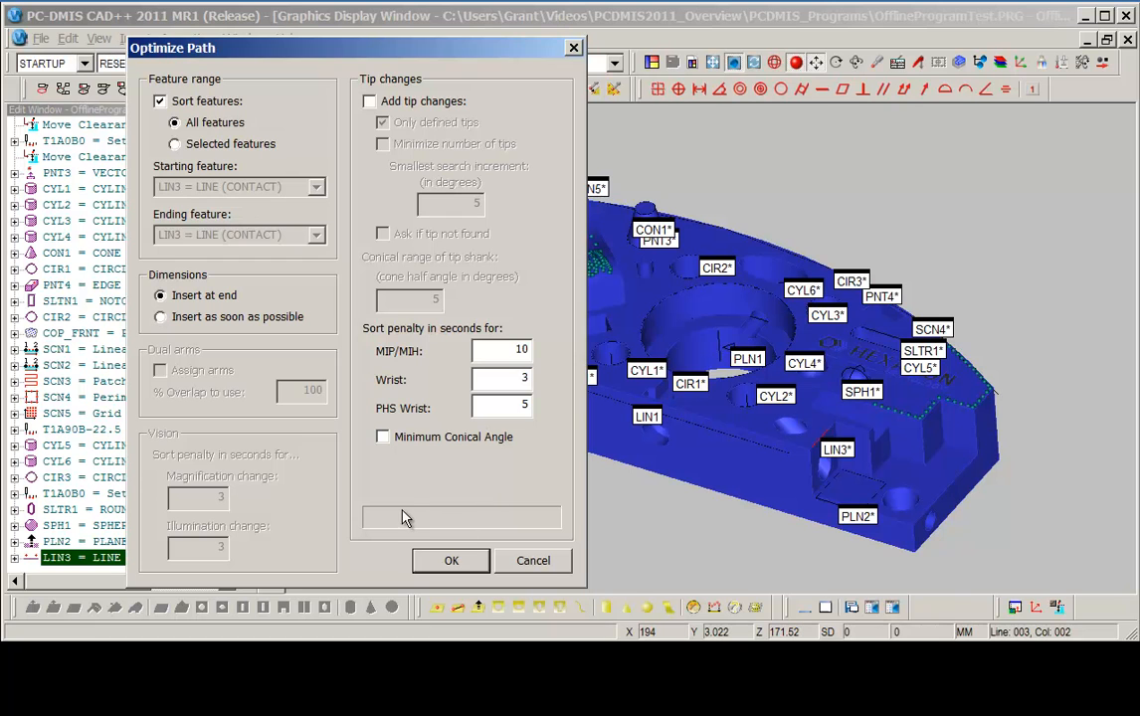
click(444, 563)
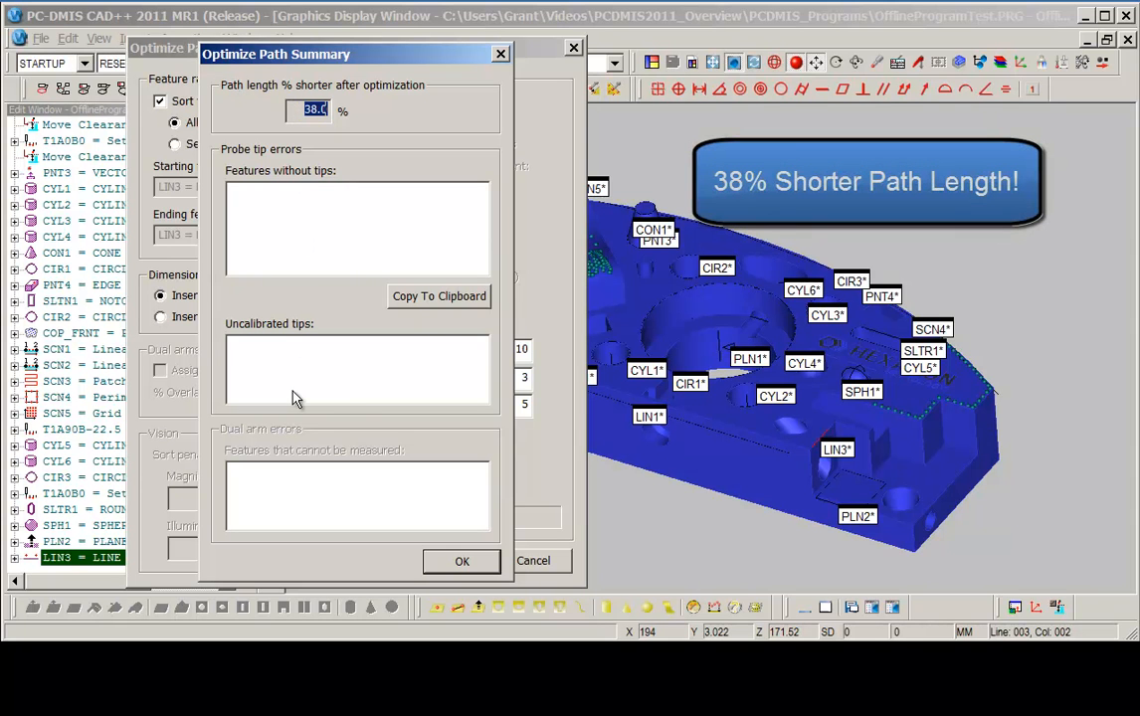
click(461, 563)
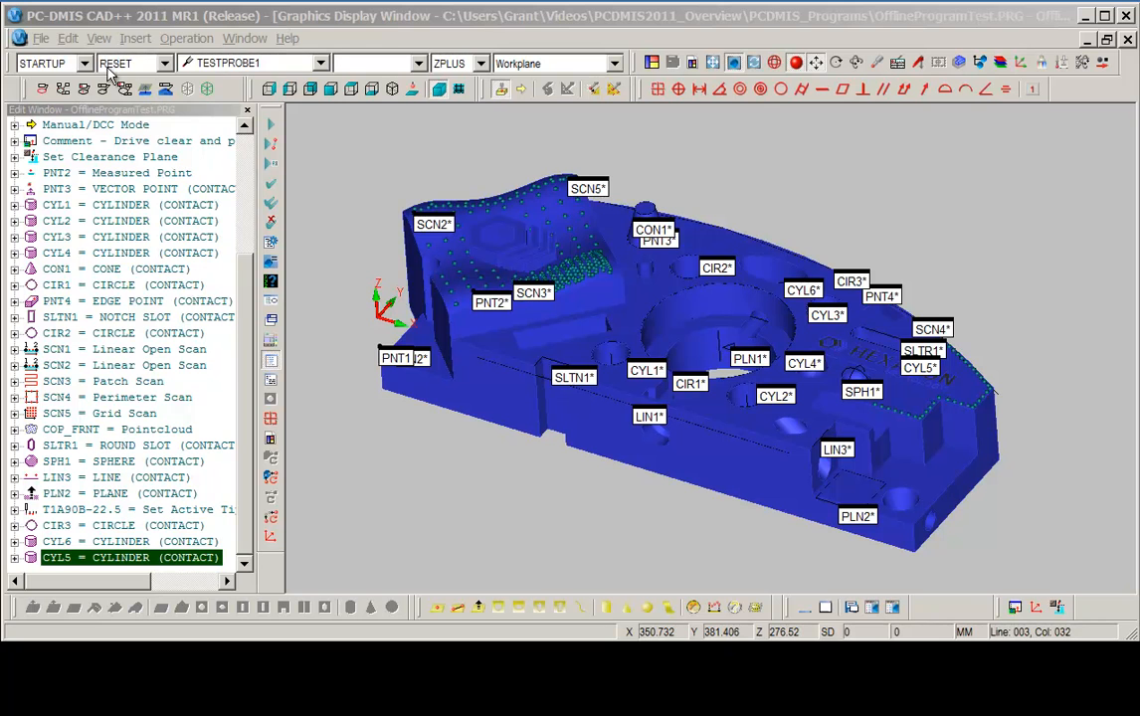
Run Optimize Path again for the selected features with tip changes added using only defined tips.
click(68, 38)
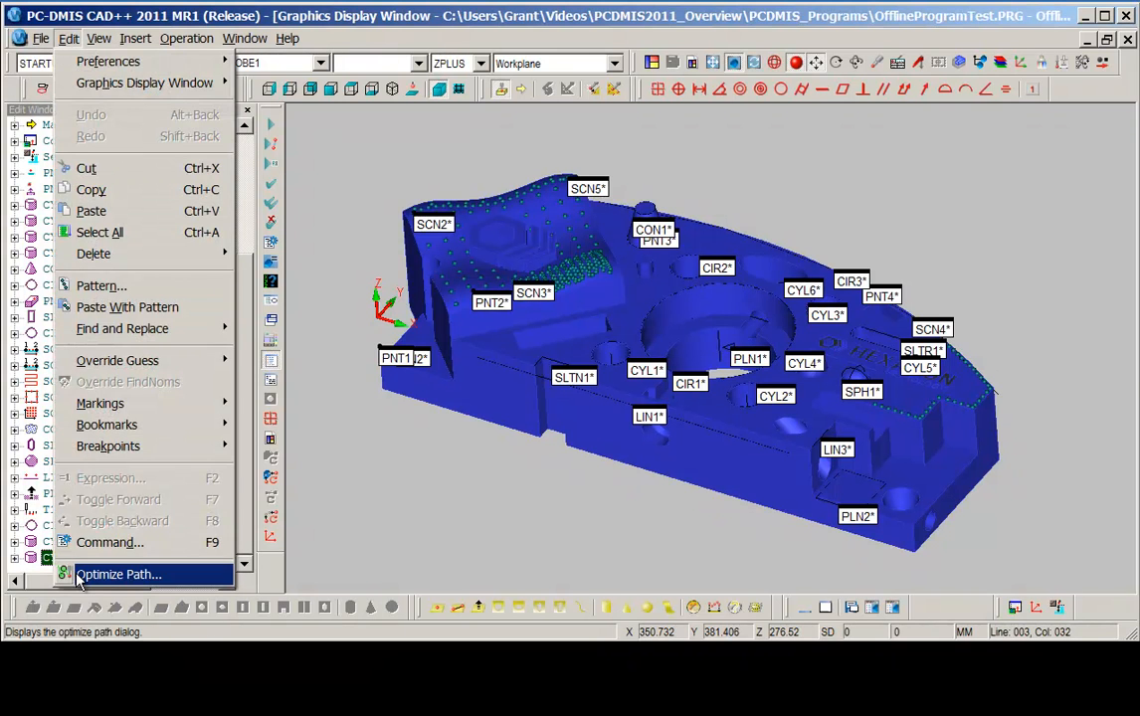
click(109, 574)
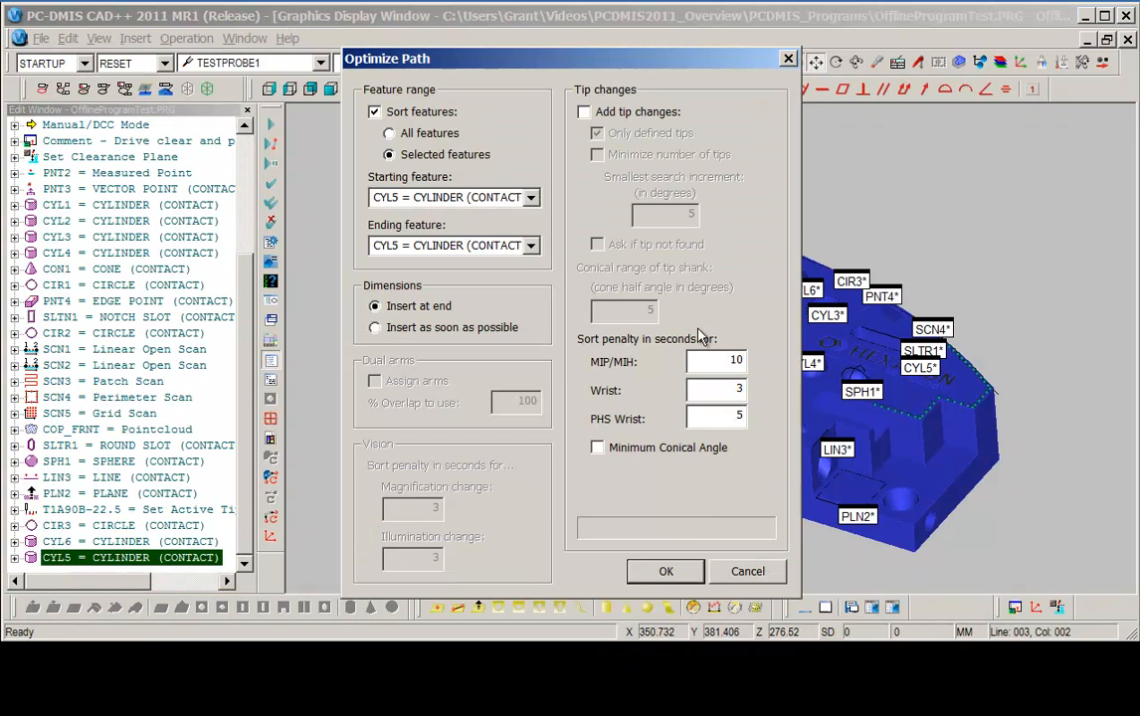
click(593, 113)
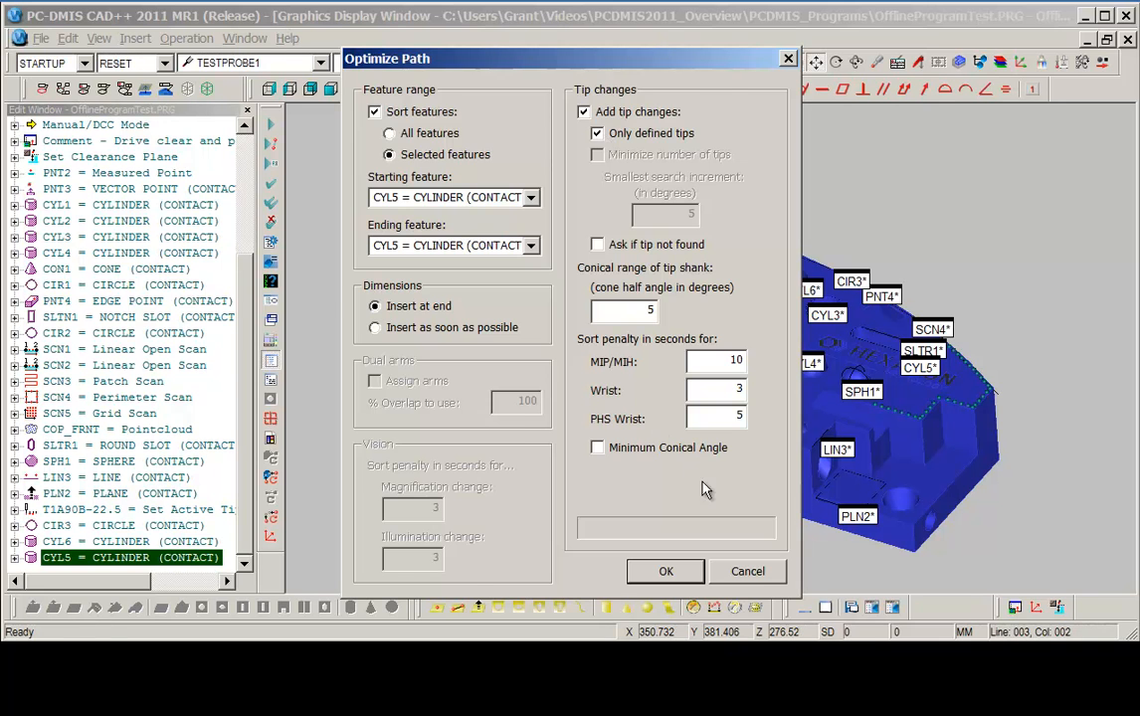
click(665, 571)
Auto-insert clearance moves from PLN1 to CYL5, deleting existing moves.
click(187, 39)
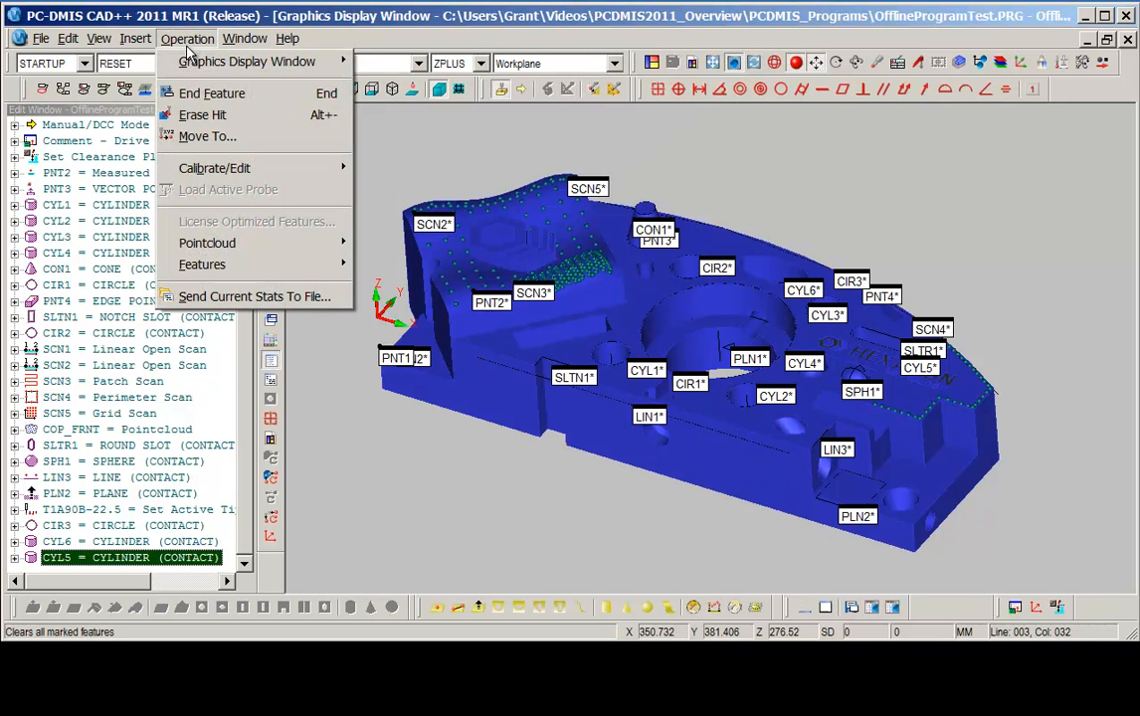
mouse_move(249, 62)
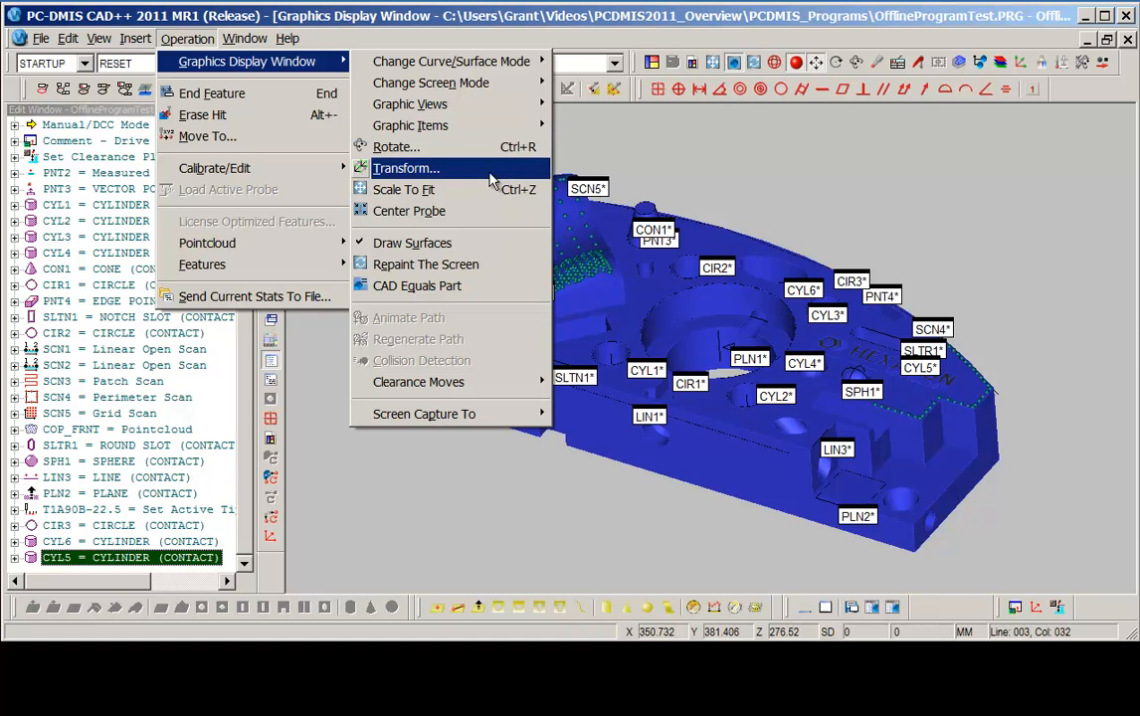
mouse_move(403, 388)
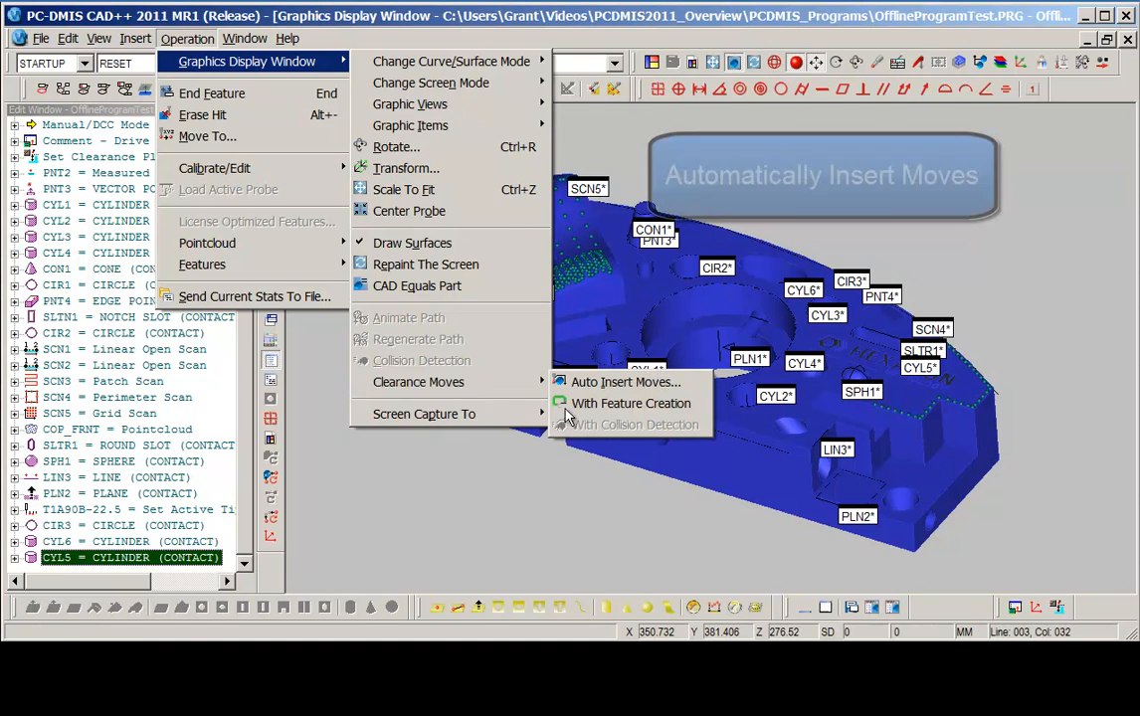
click(648, 384)
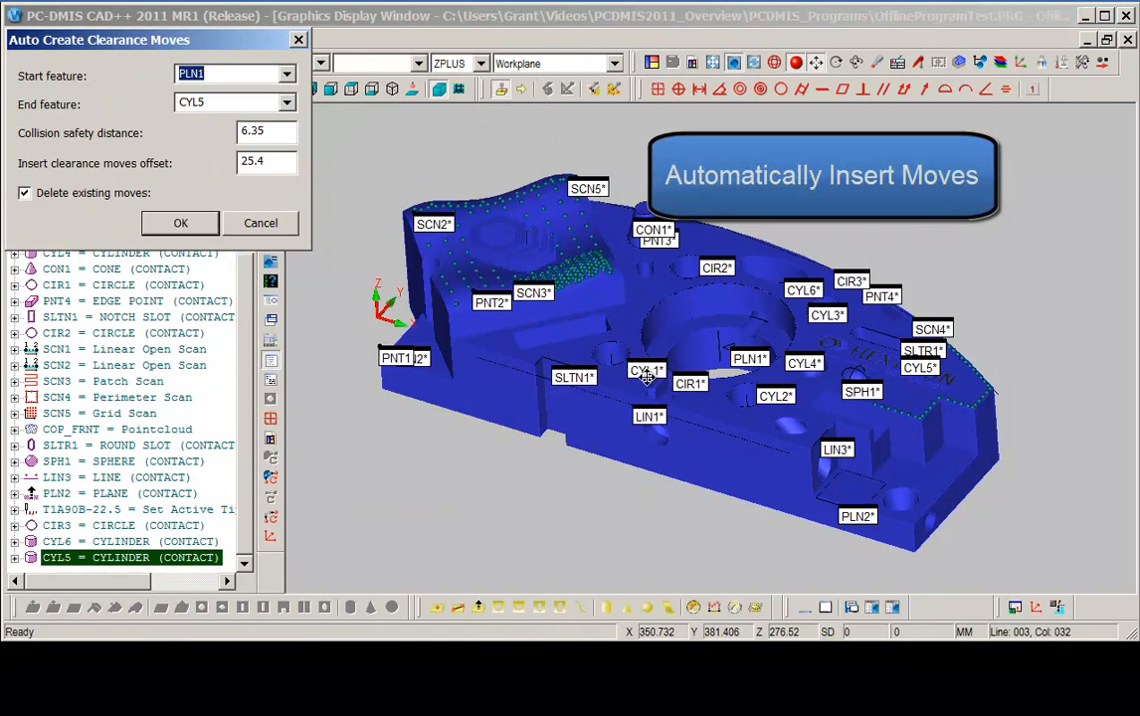
drag(124, 38, 239, 276)
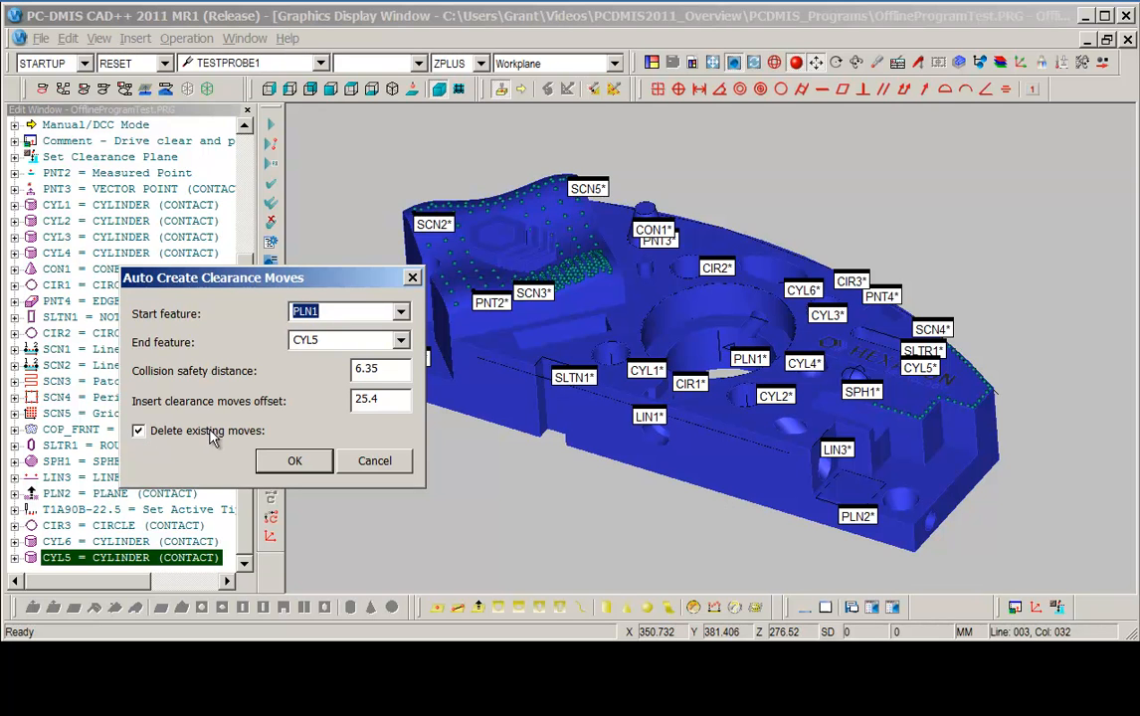
drag(227, 282, 235, 272)
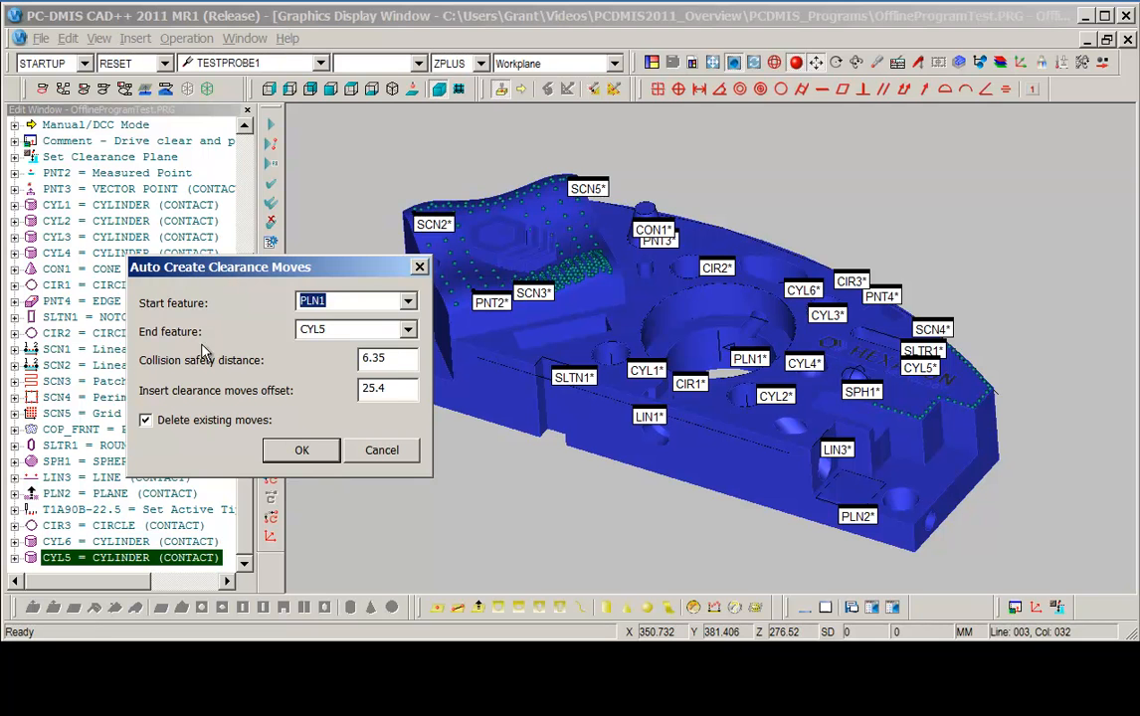
click(303, 452)
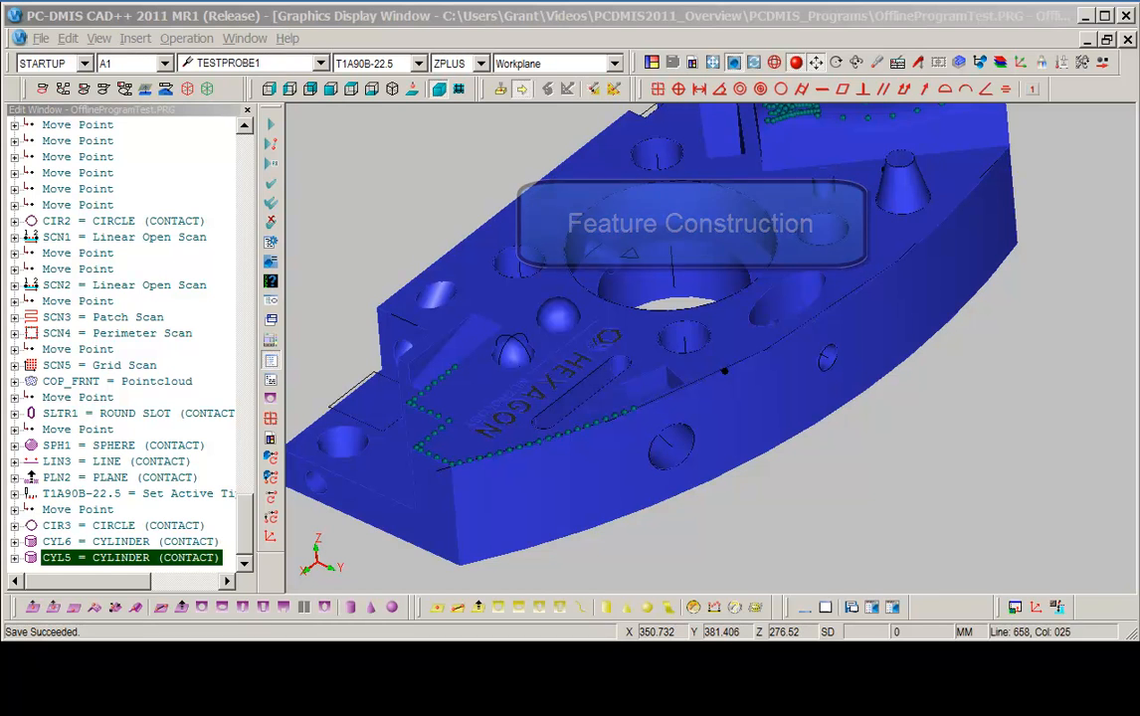
Construct a pierce point from cylinder CYL5 and circle CIR3, and reposition its label.
drag(559, 370, 725, 521)
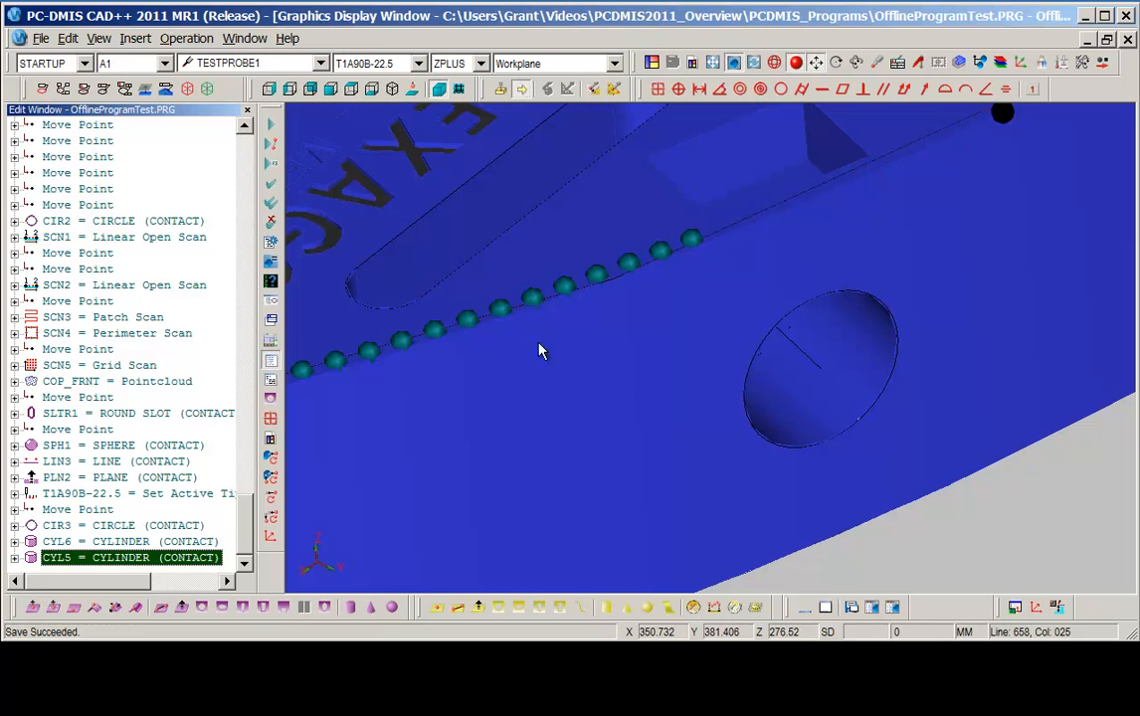
drag(418, 608, 455, 551)
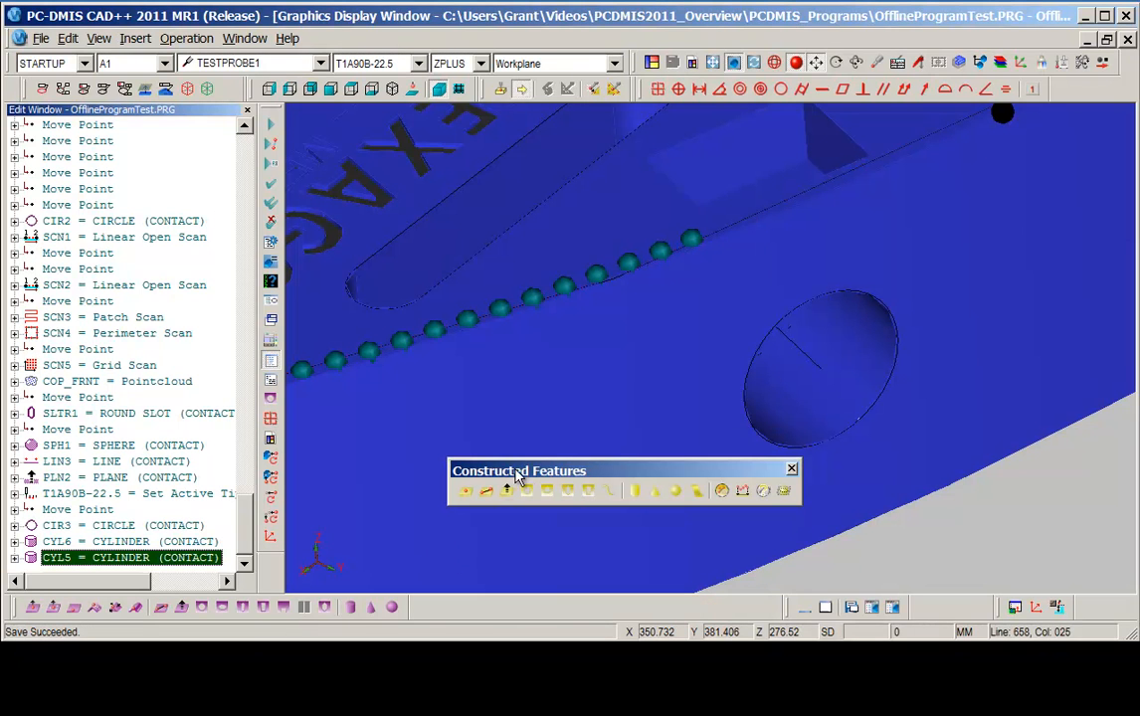
click(465, 494)
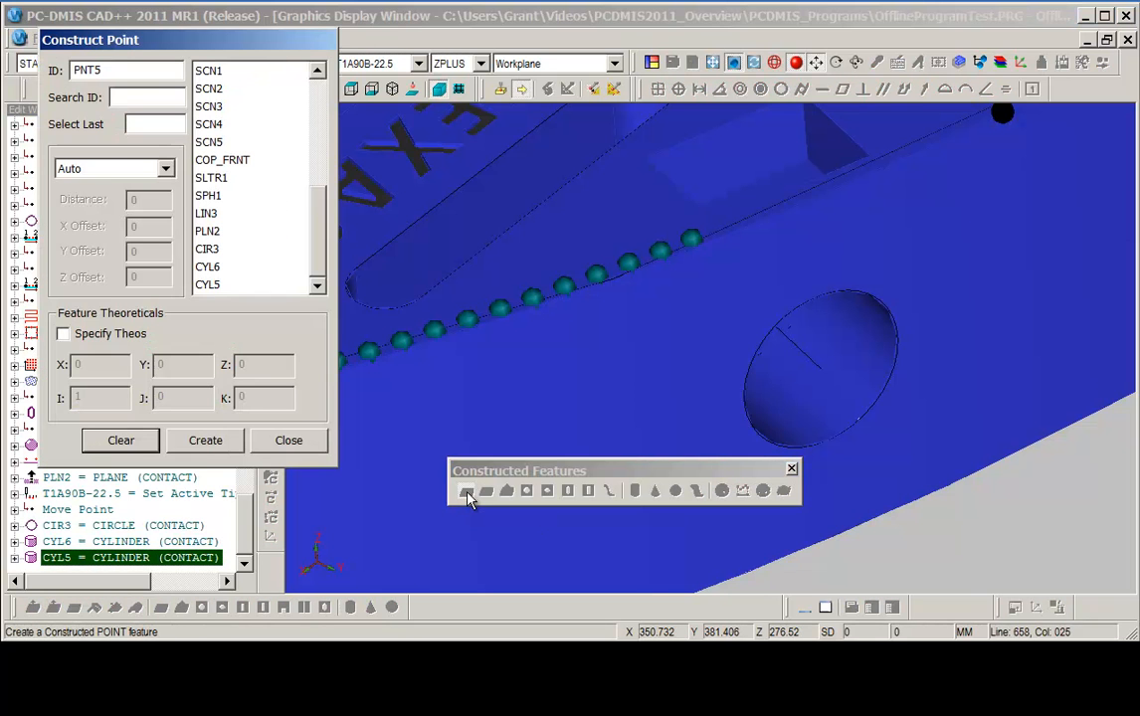
click(166, 170)
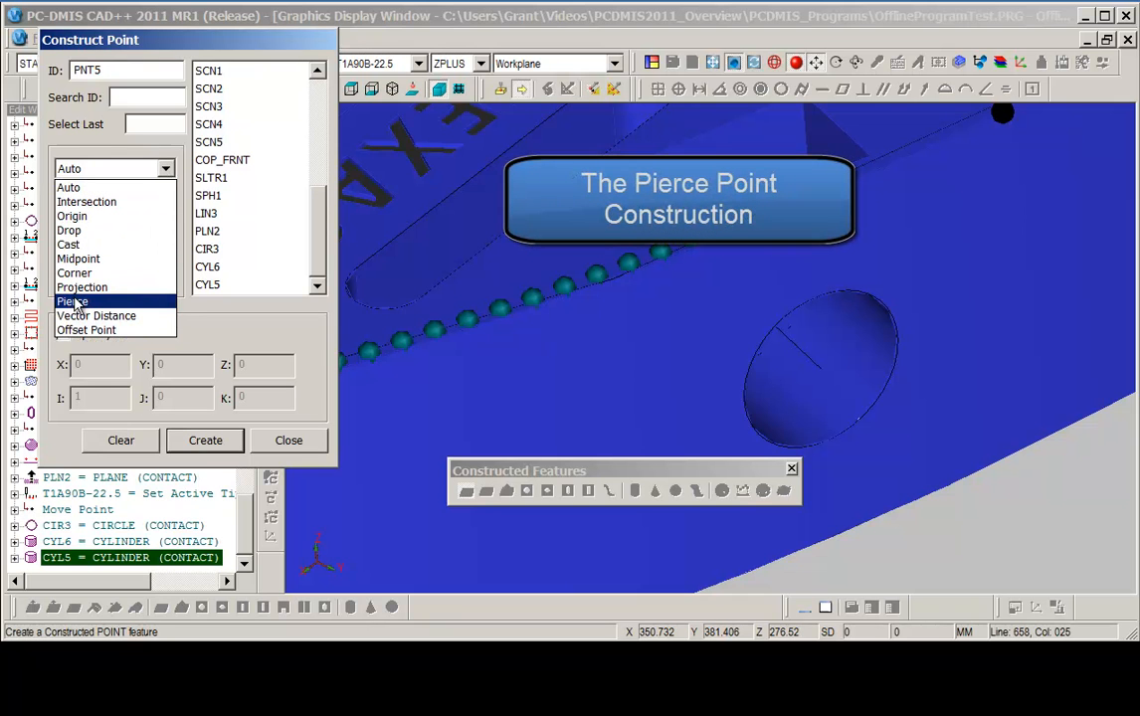
click(76, 302)
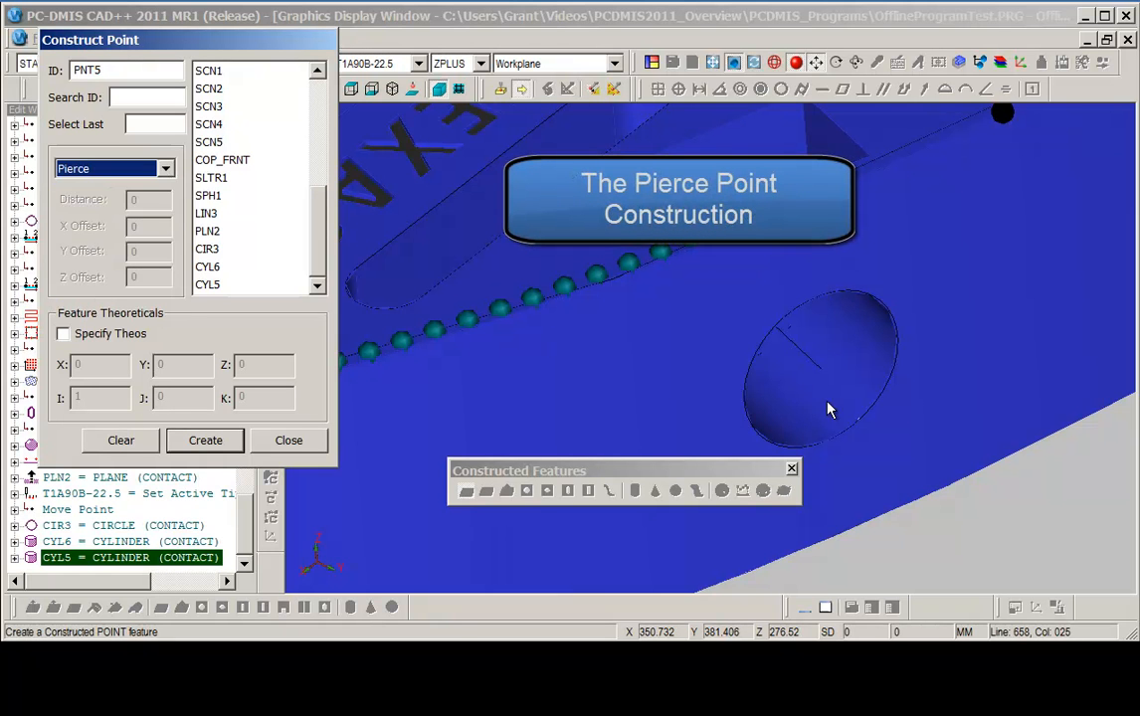
click(851, 393)
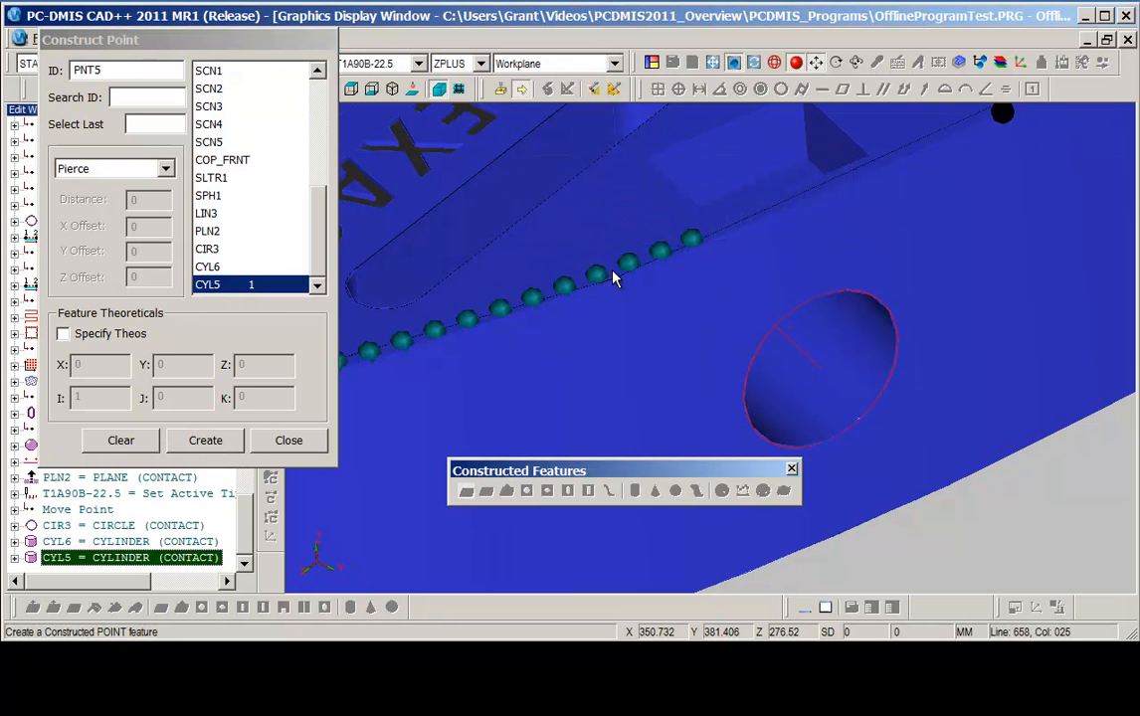
click(227, 249)
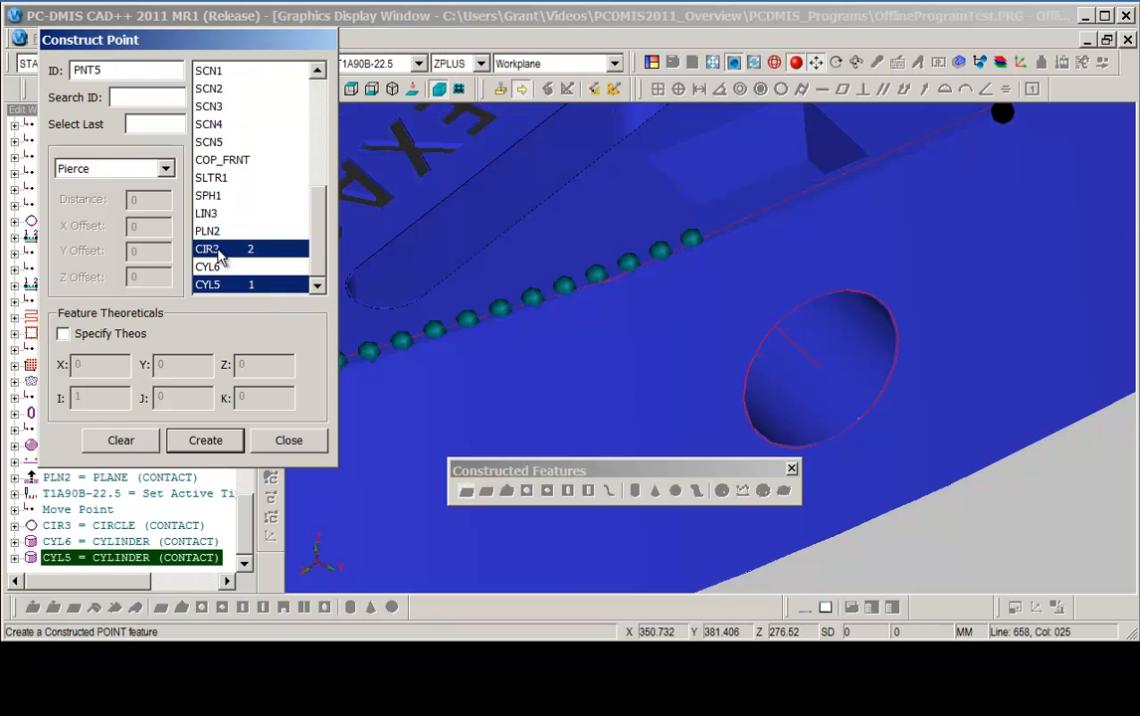
click(205, 440)
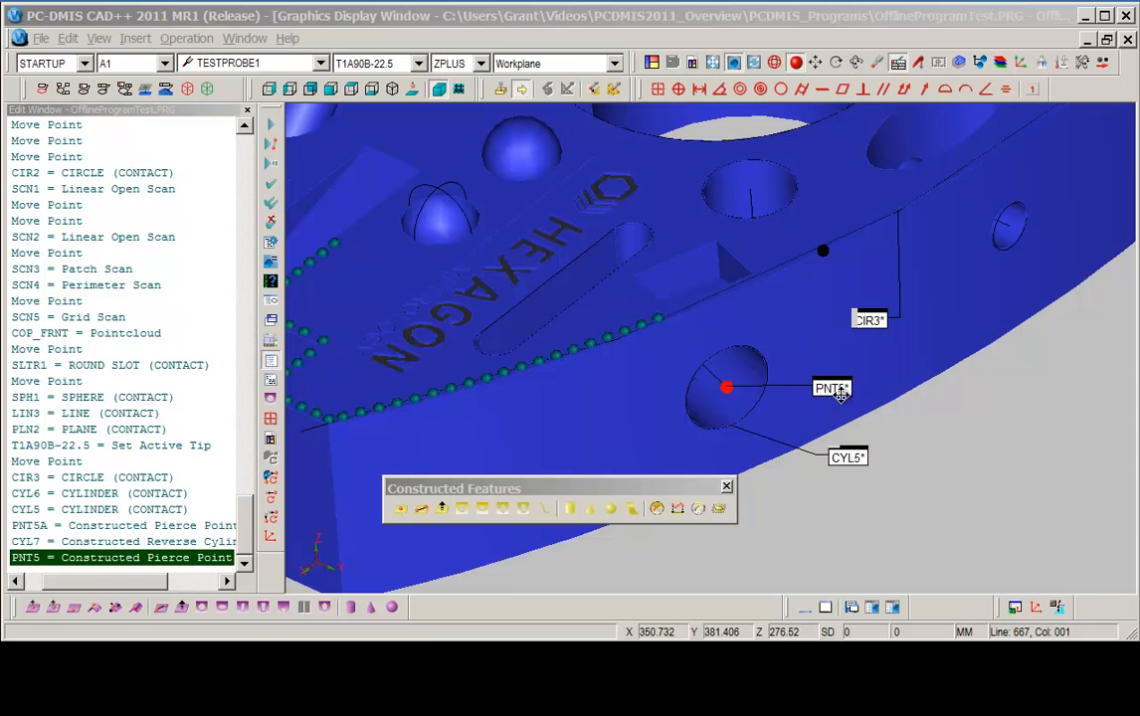
mouse_move(838, 390)
mouse_down()
mouse_move(789, 408)
mouse_move(833, 406)
mouse_move(835, 395)
mouse_up()
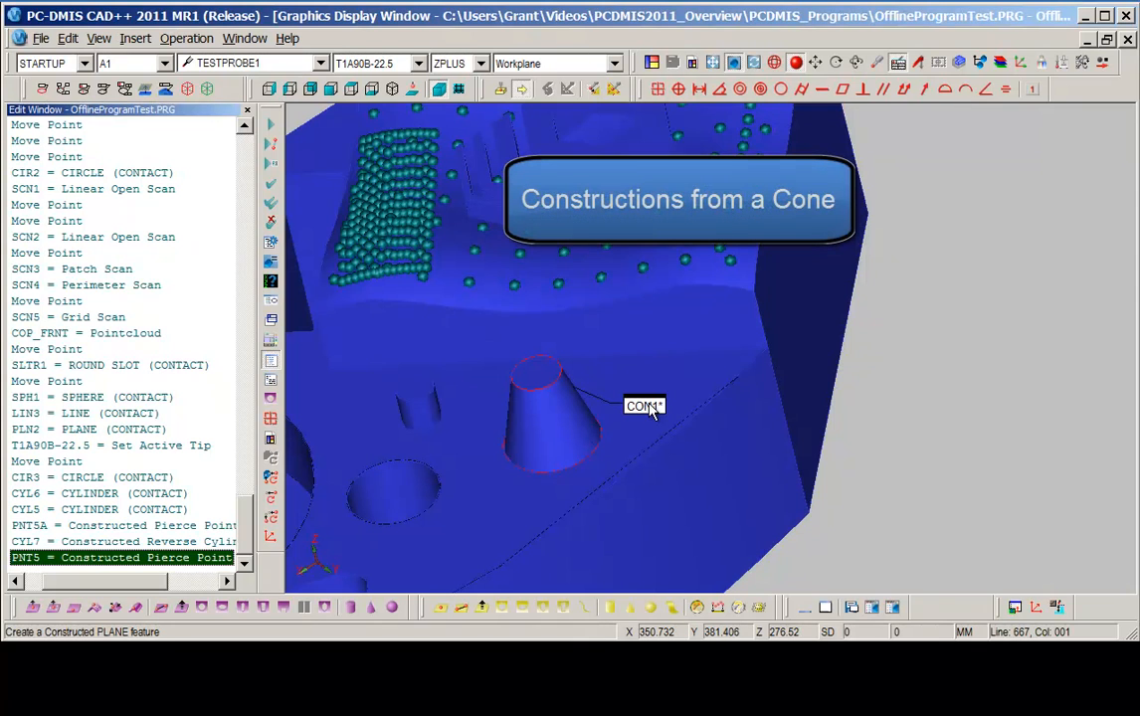
Construct a circle from cone CON1 at a height of 10.0 from the ORIGIN along ZPLUS, reposition its label, and close the dialog.
click(505, 609)
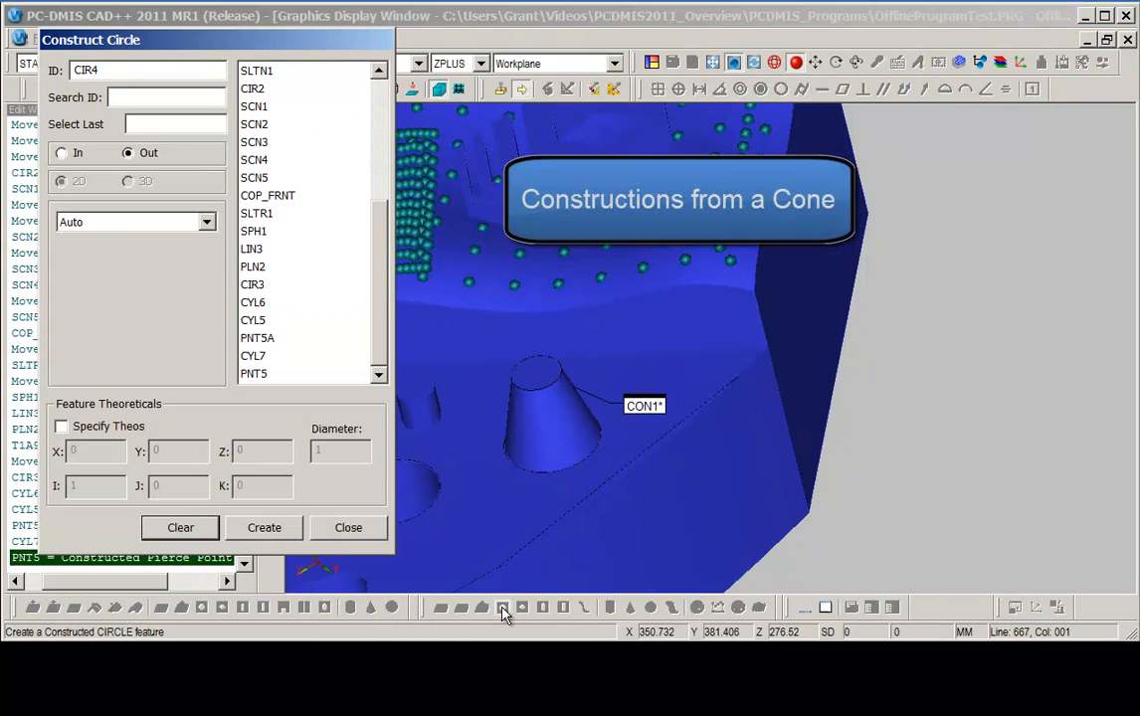
click(642, 407)
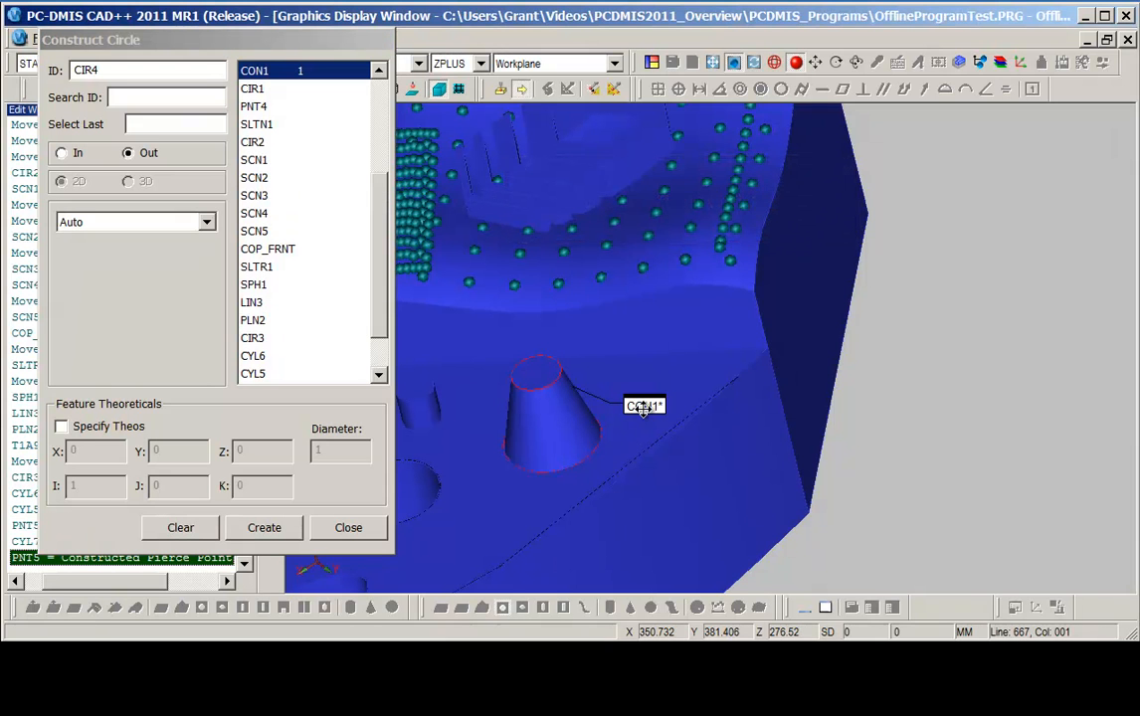
click(205, 222)
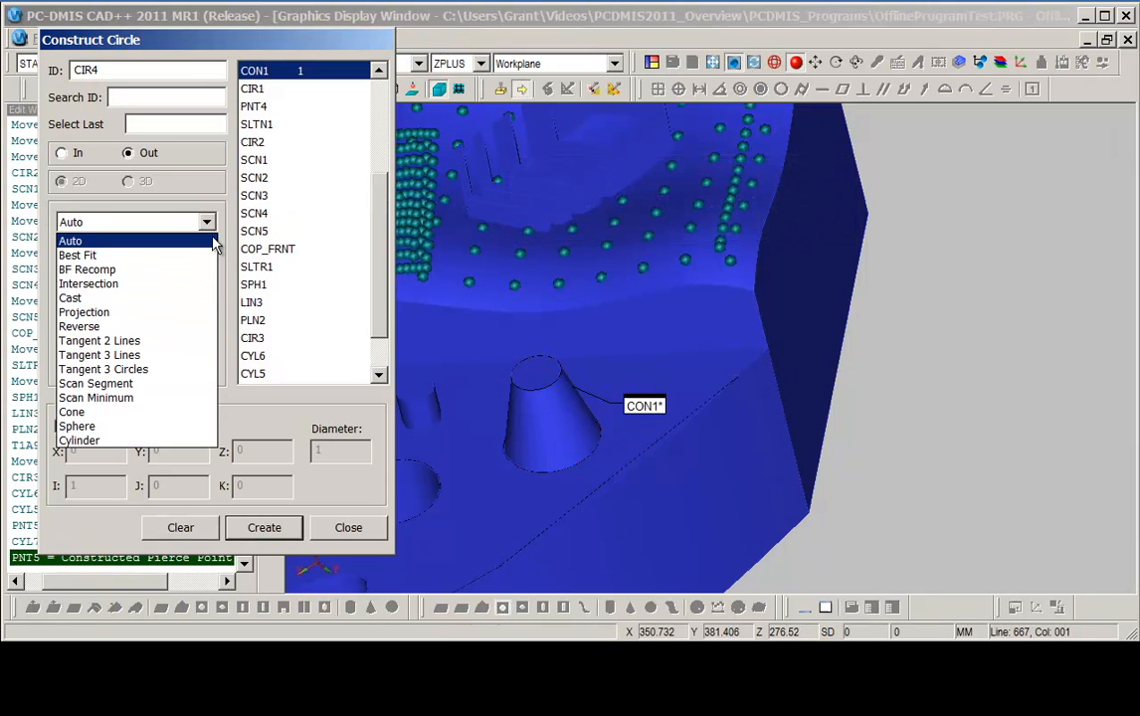
click(72, 412)
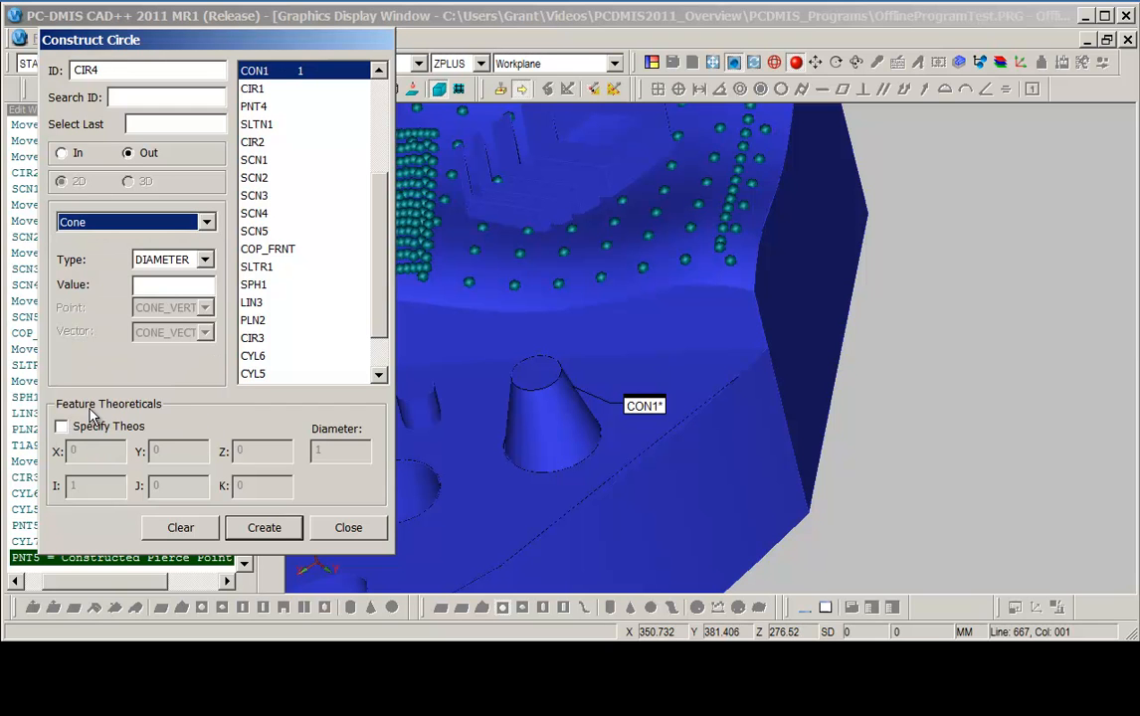
click(169, 261)
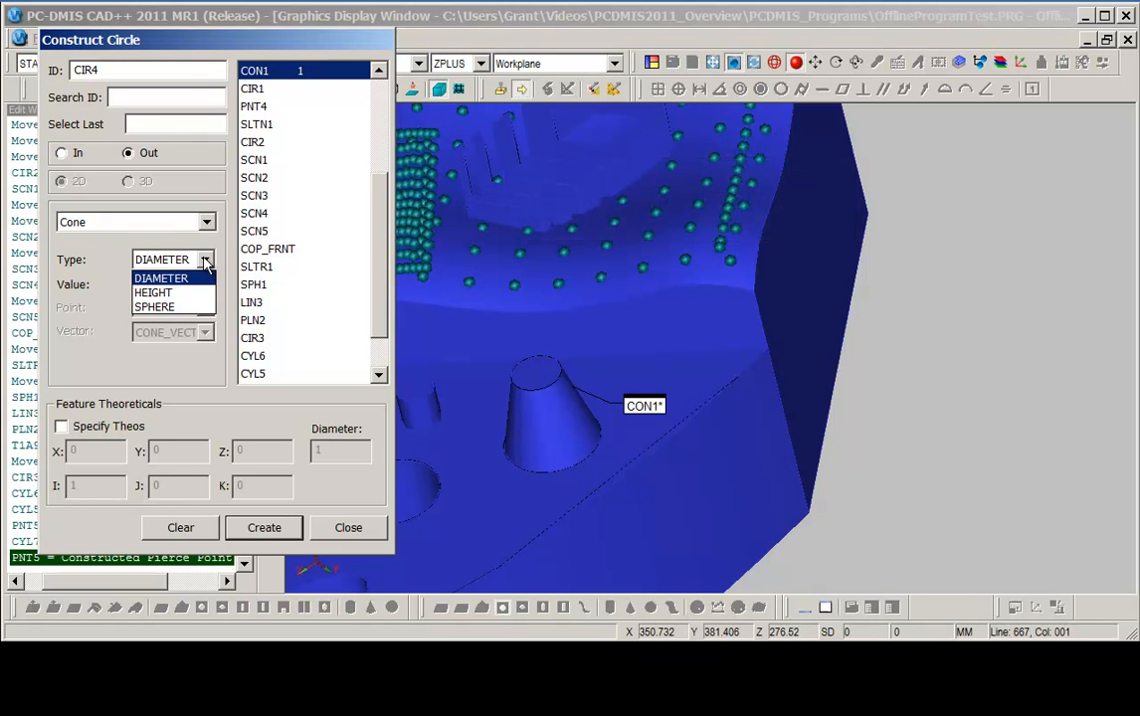
click(155, 293)
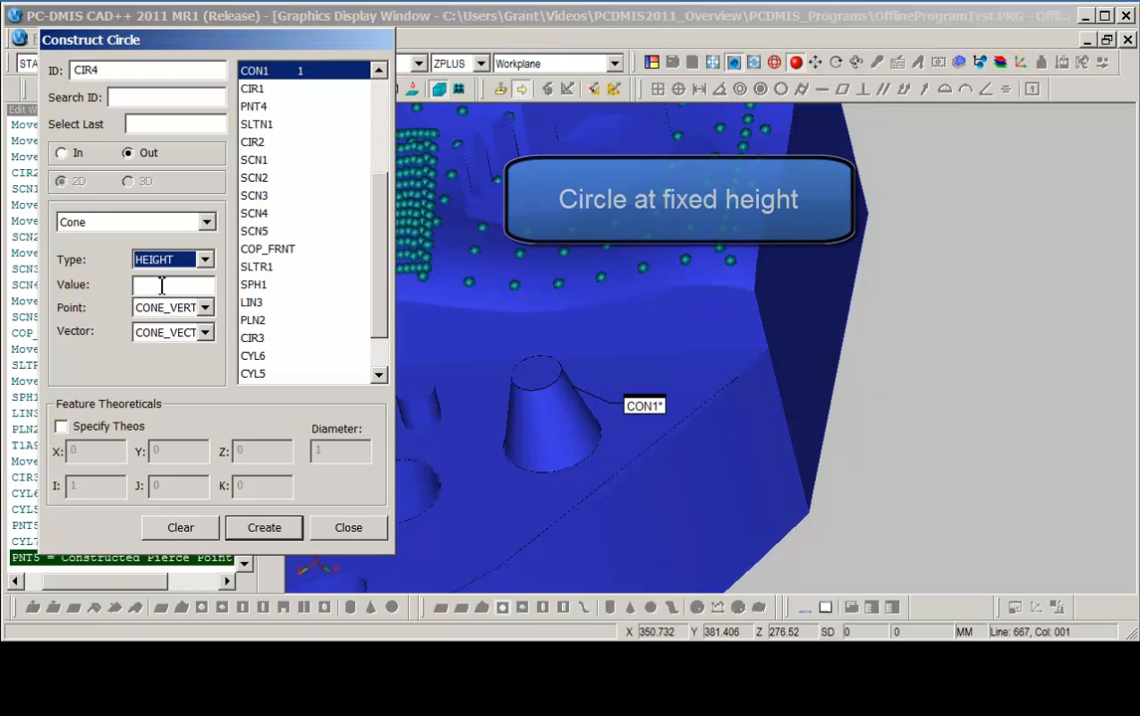
click(161, 284)
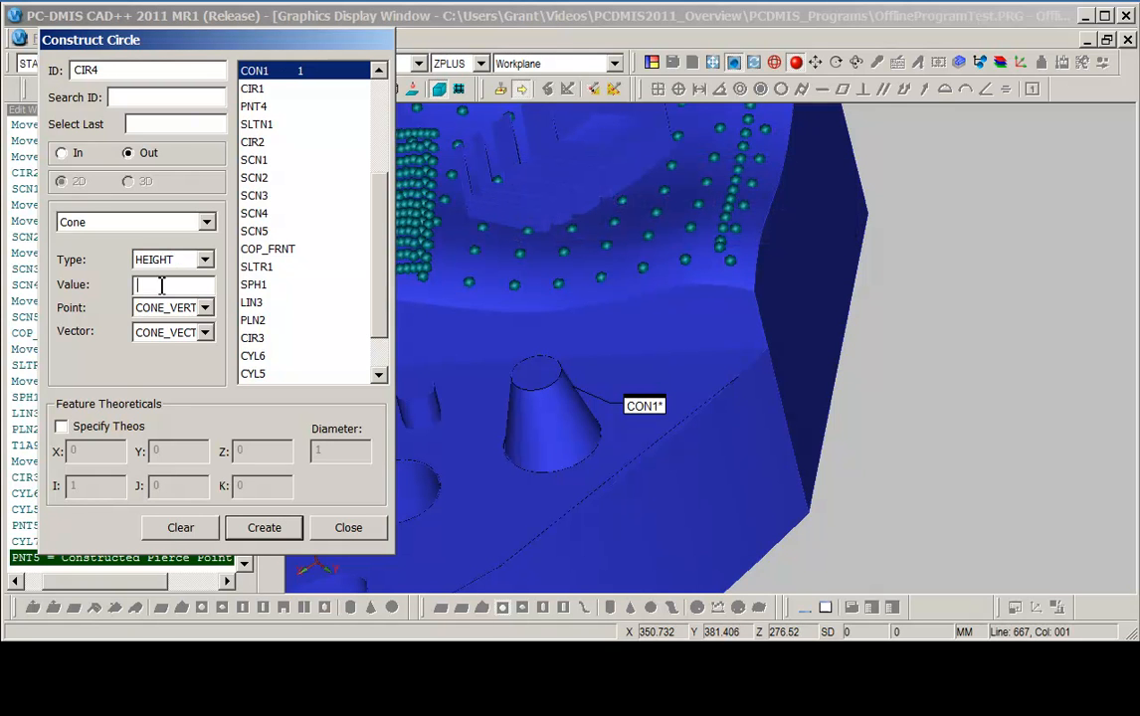
text(10.0)
click(203, 309)
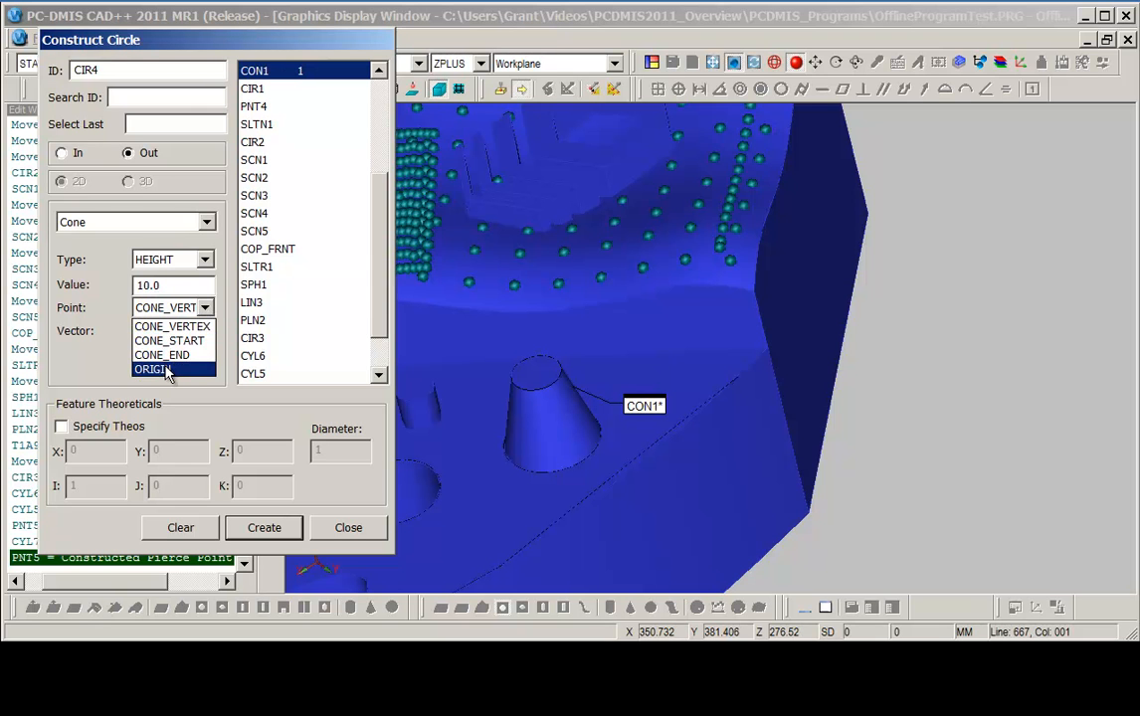
click(169, 369)
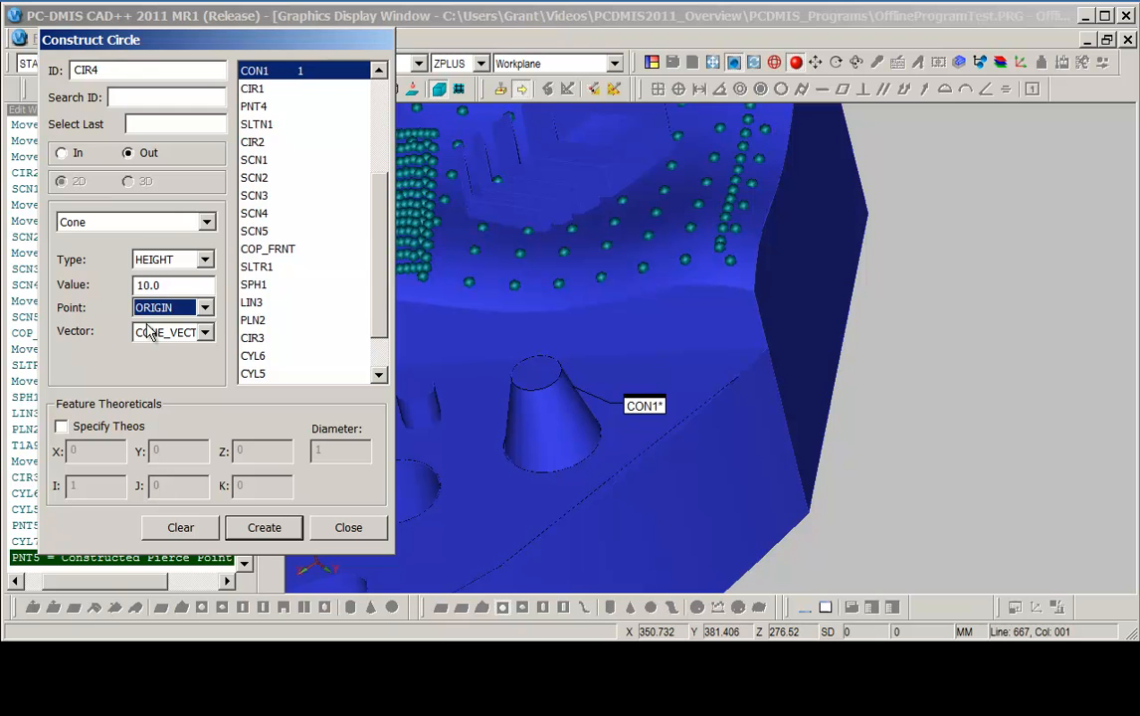
click(204, 332)
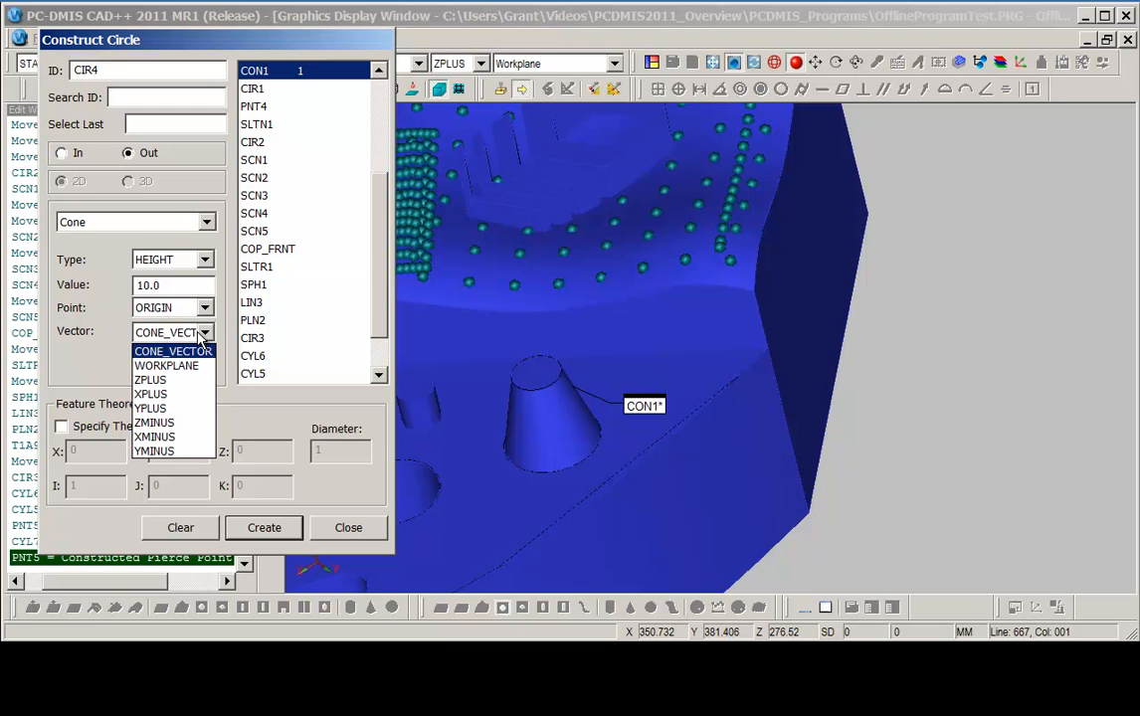
click(159, 380)
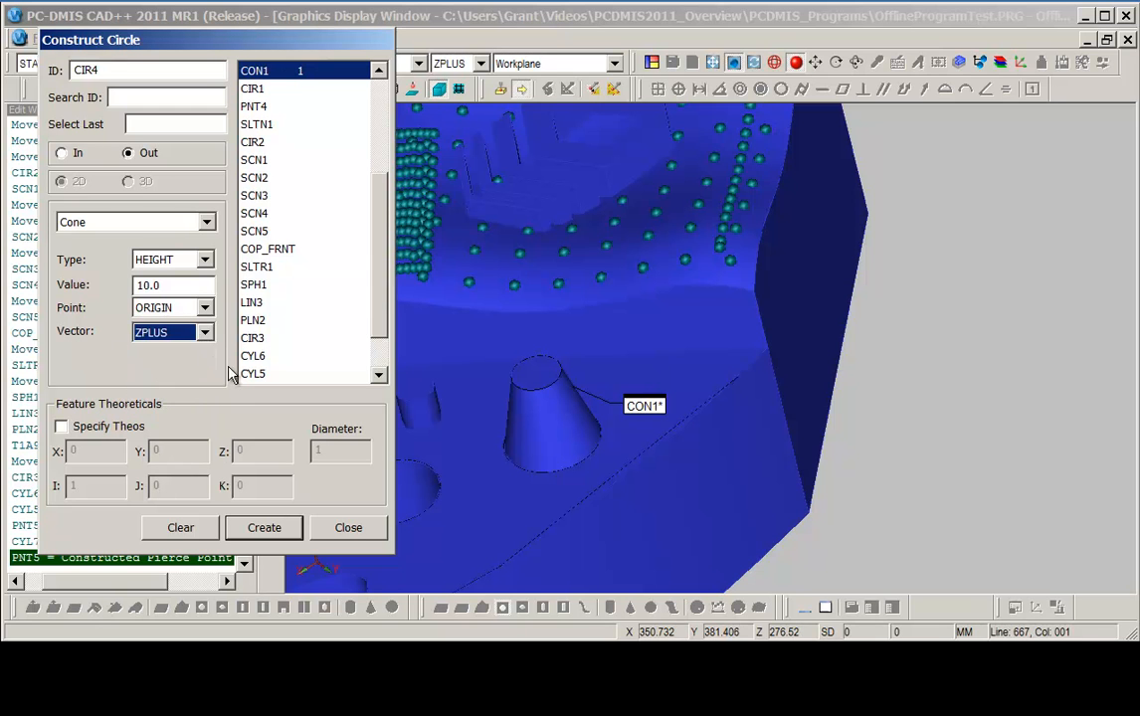
click(264, 529)
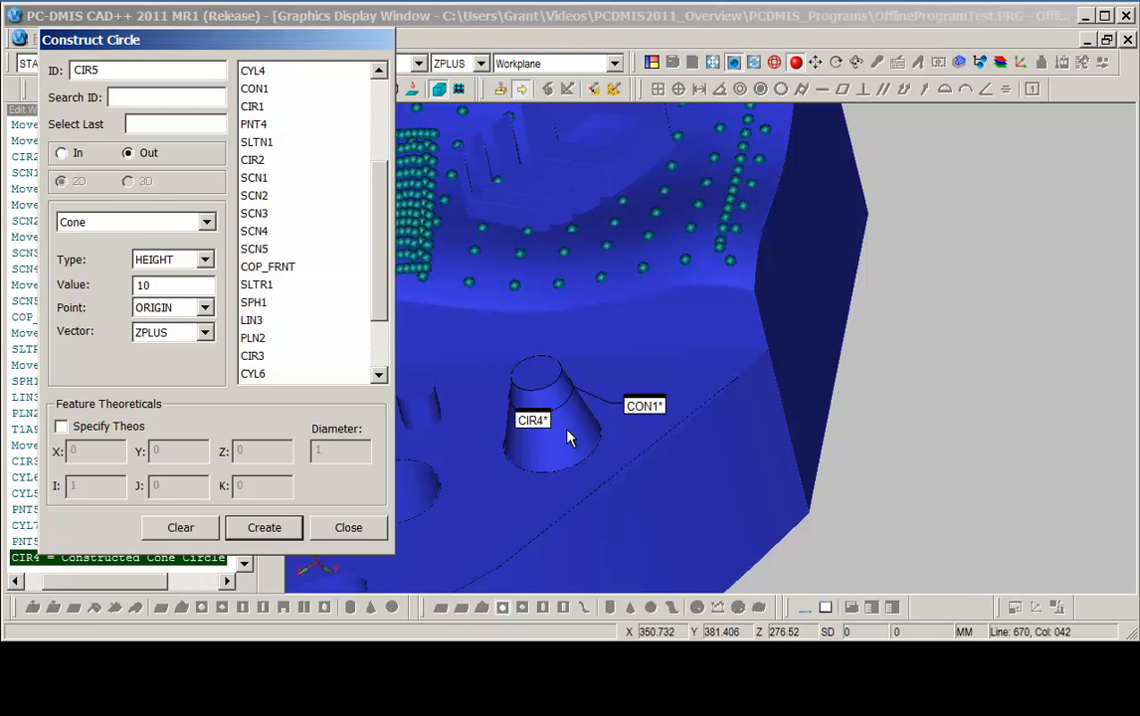
drag(533, 420, 486, 475)
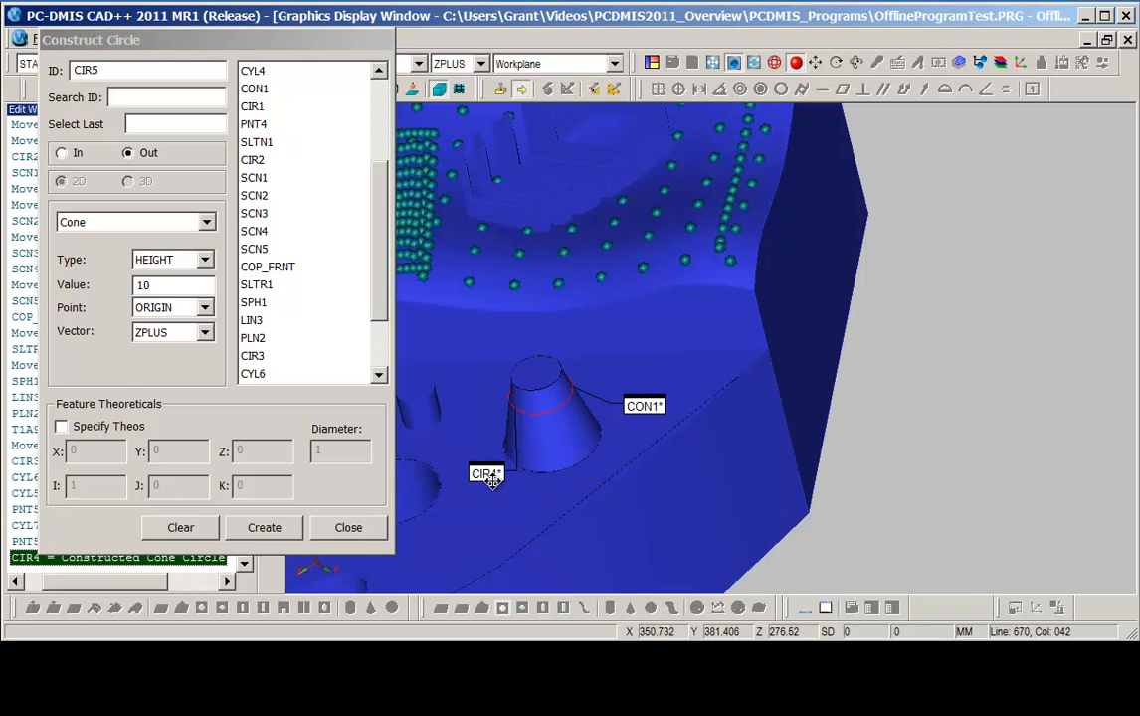
click(353, 530)
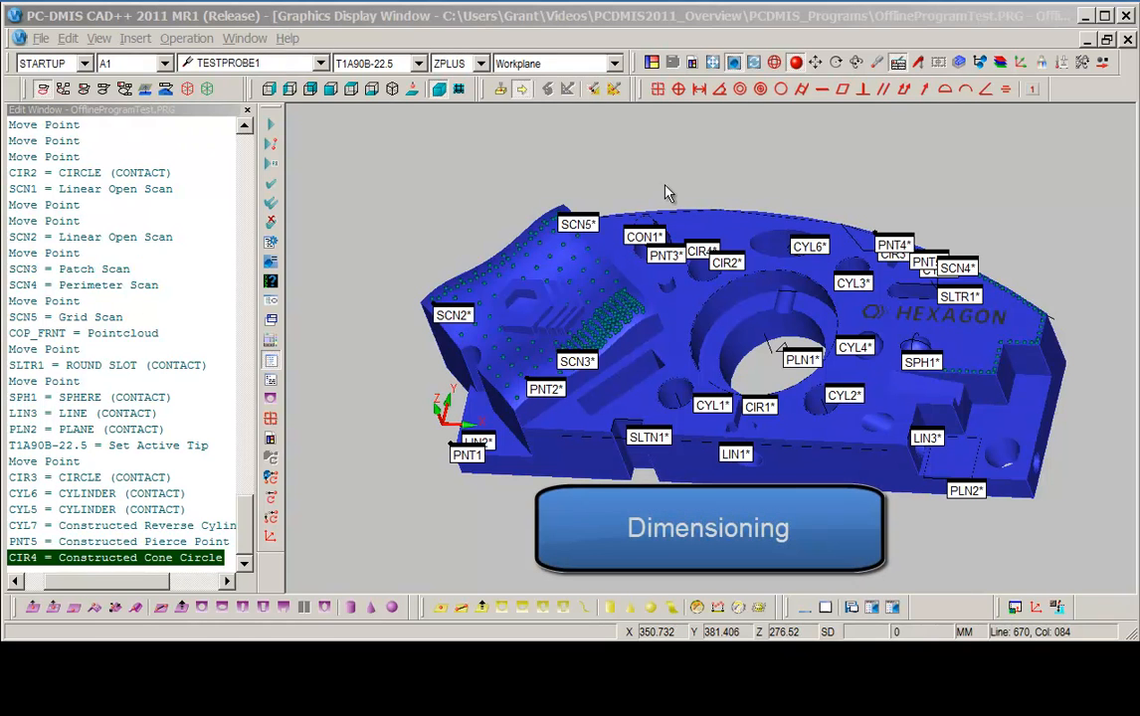
Open the Position dimension dialog and review the available GD&T Standard options, keeping ASME Y14.5.
drag(648, 95, 433, 139)
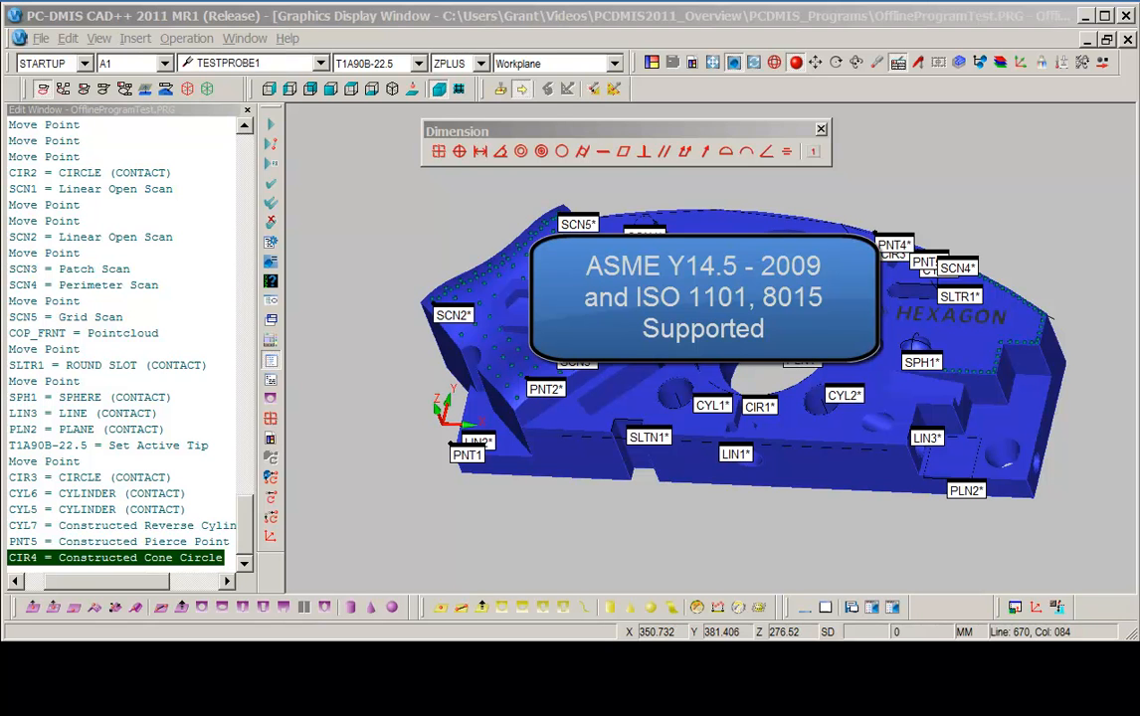
click(458, 151)
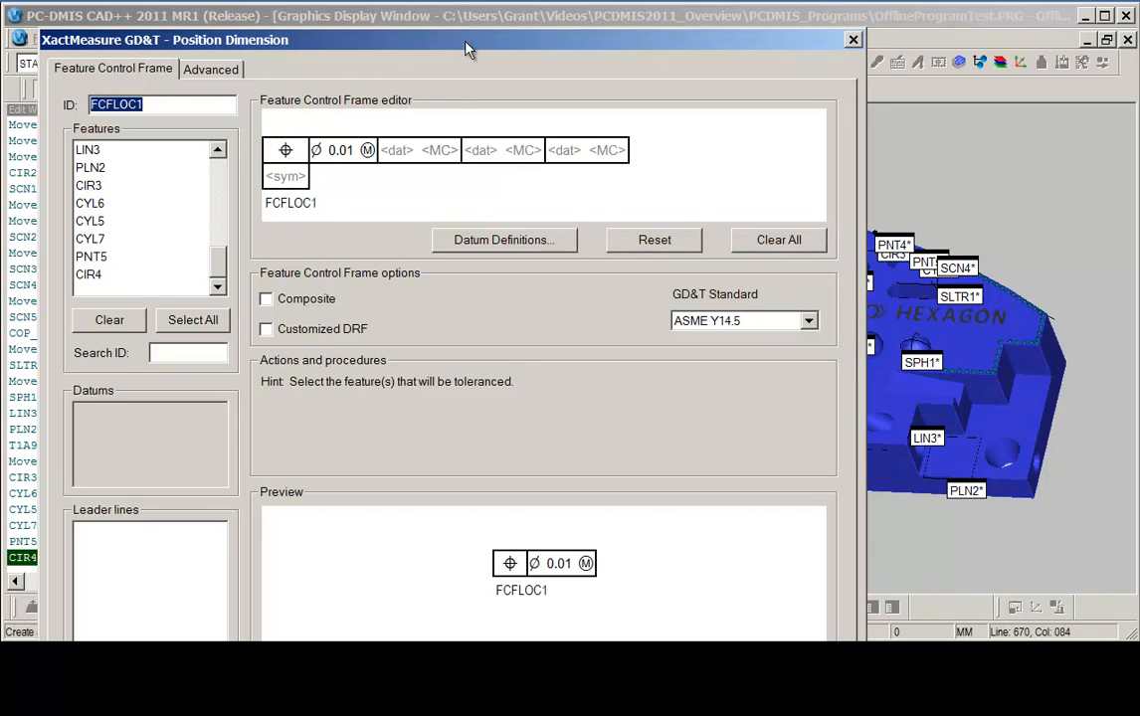
drag(465, 54, 464, 29)
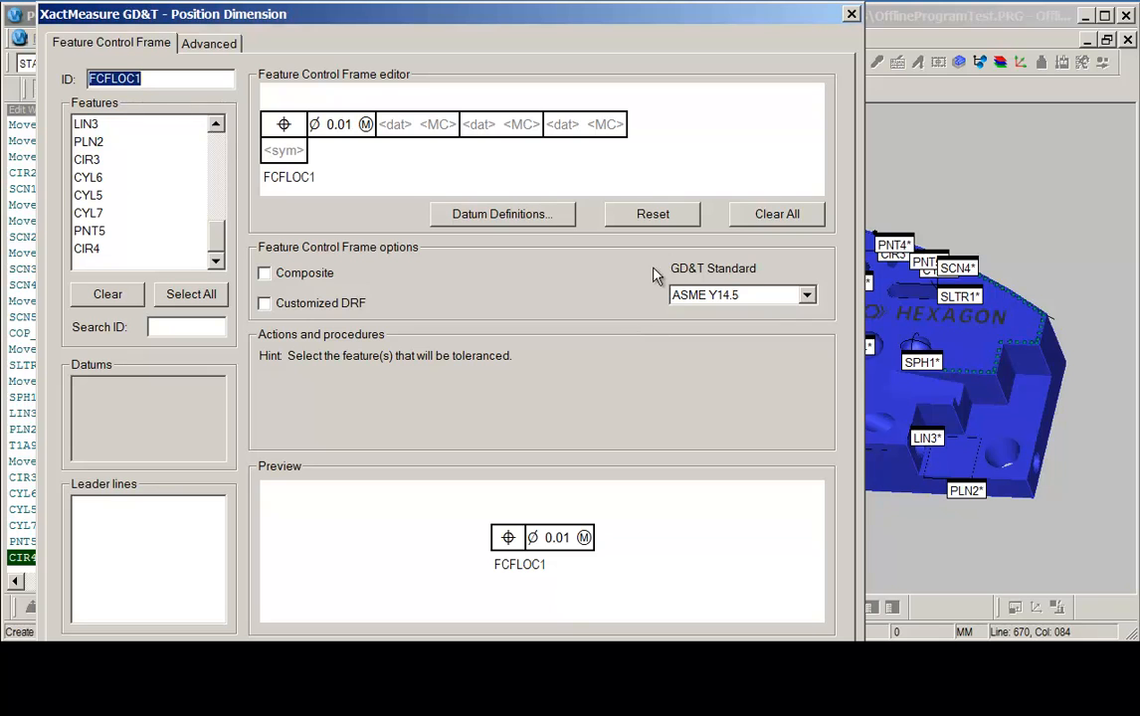
click(808, 296)
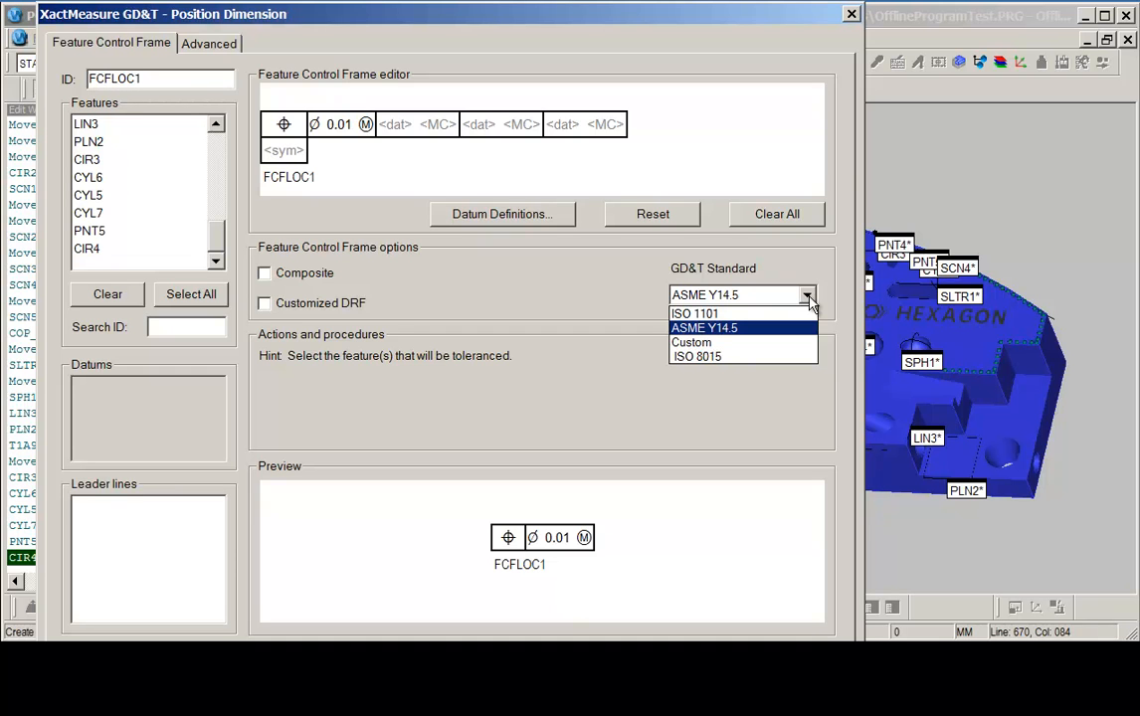
click(557, 284)
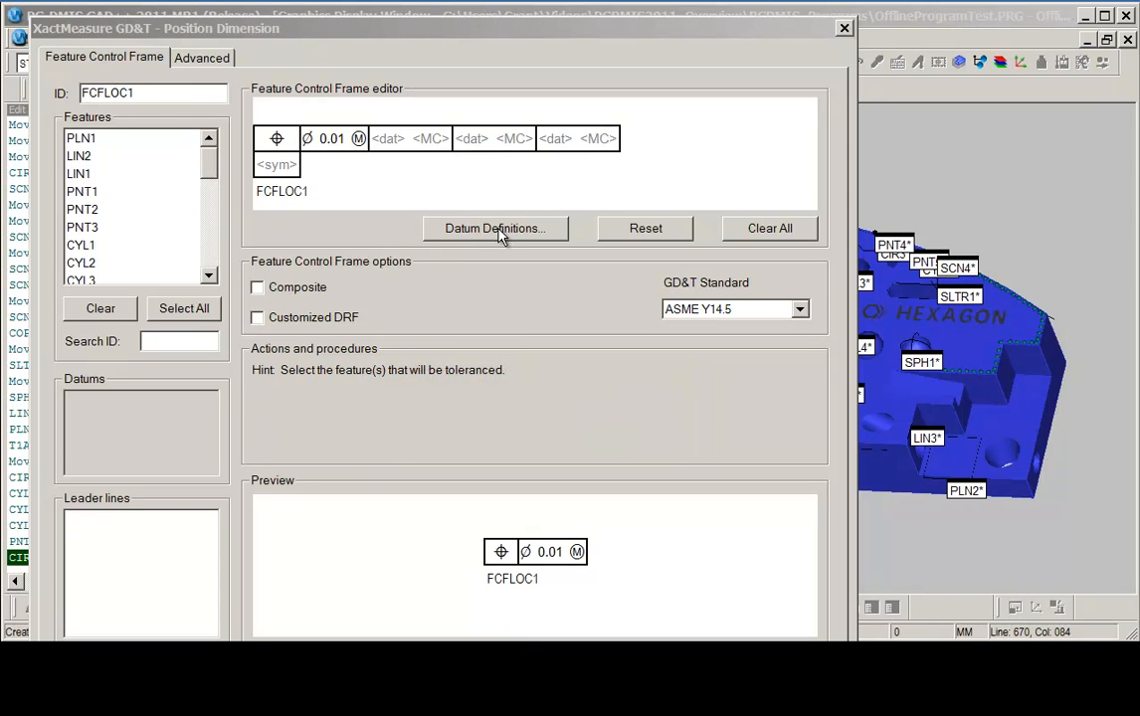
Open Datum Definitions and create datum A from plane PLN1.
click(461, 29)
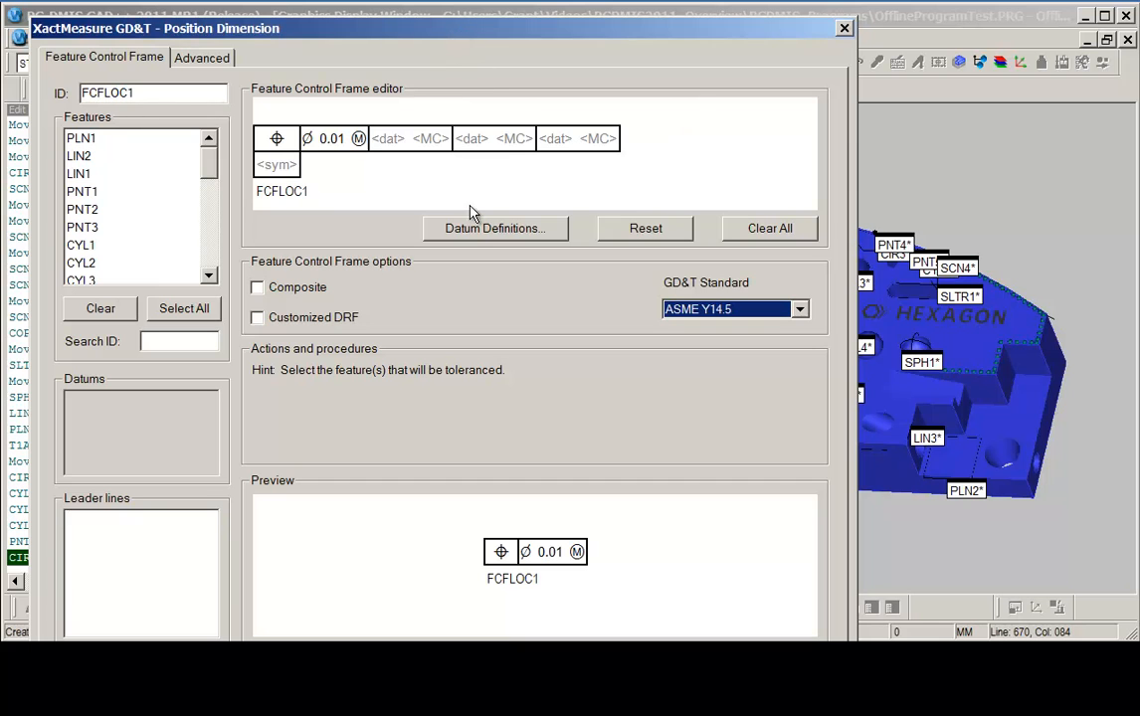
click(475, 230)
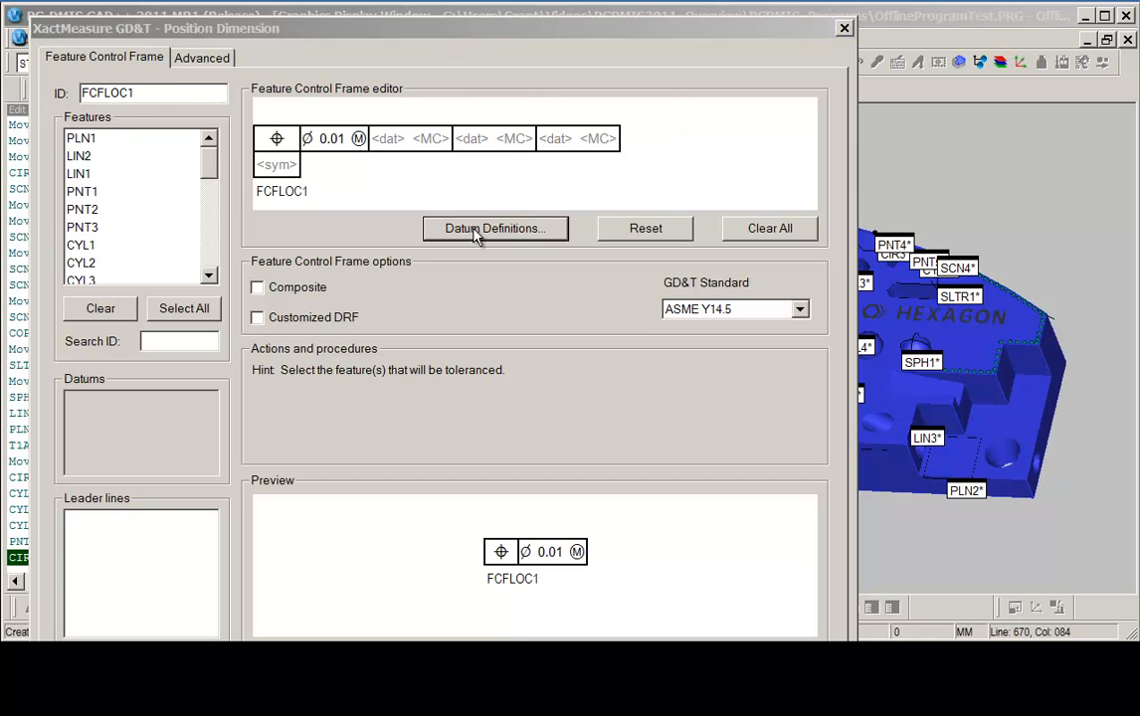
drag(295, 40, 374, 183)
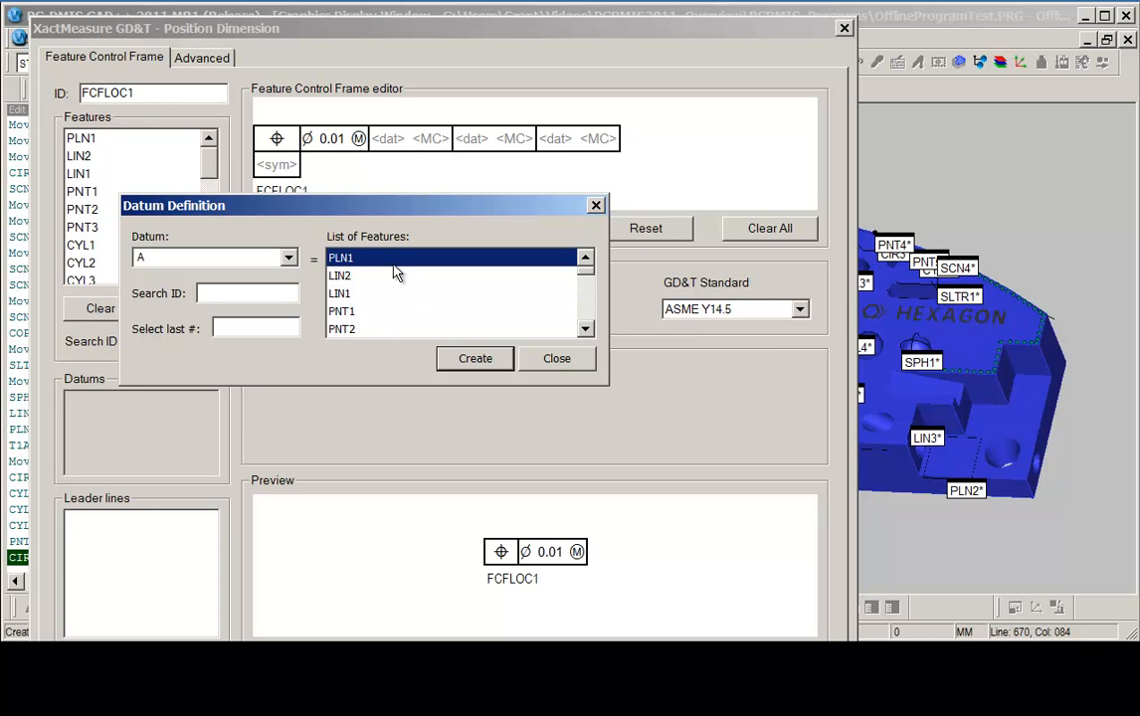
drag(446, 204, 450, 222)
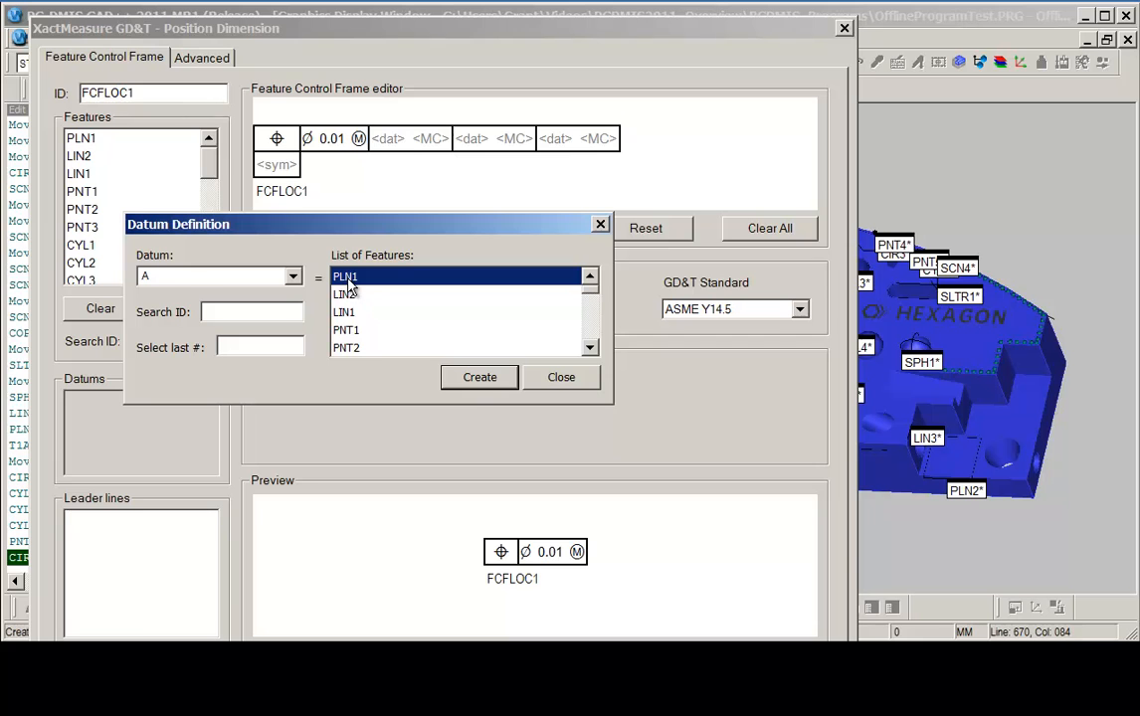
click(498, 378)
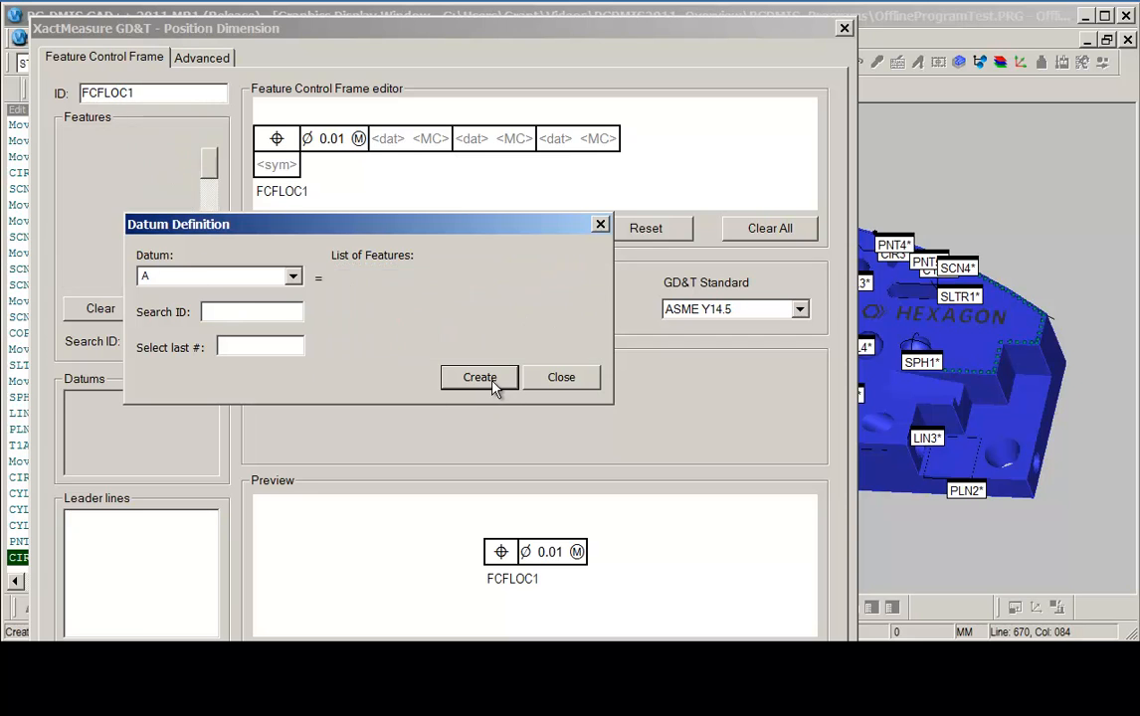
Create datum A, then define datum B from point PNT1.
click(590, 347)
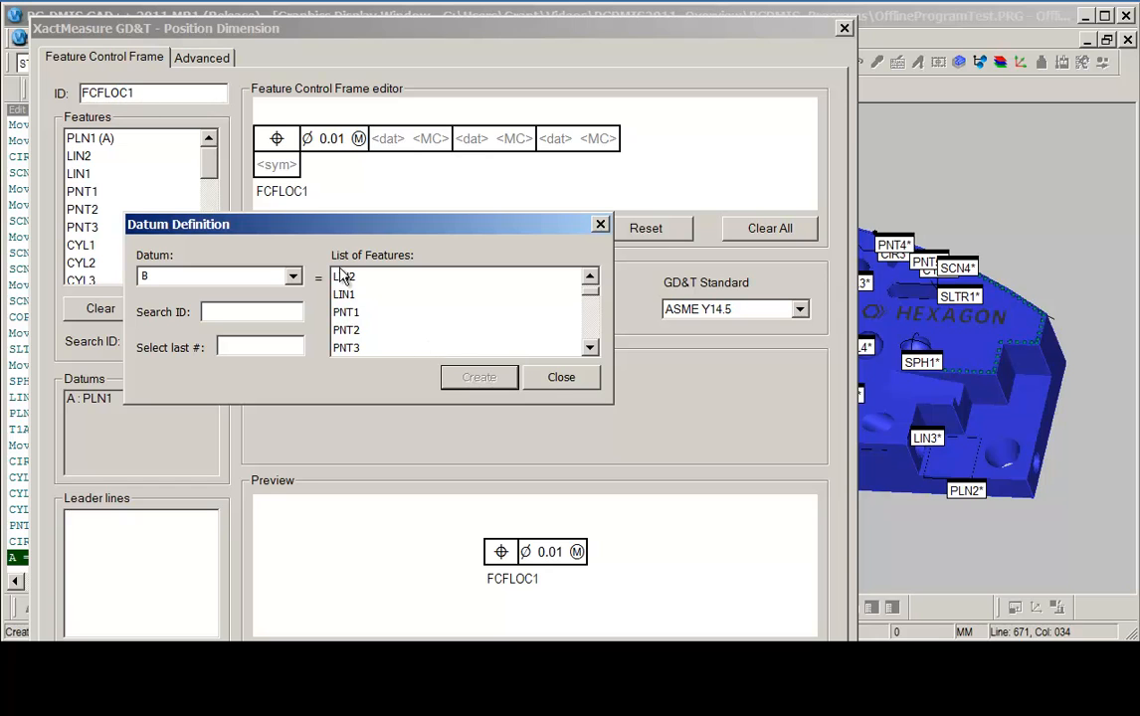
click(346, 313)
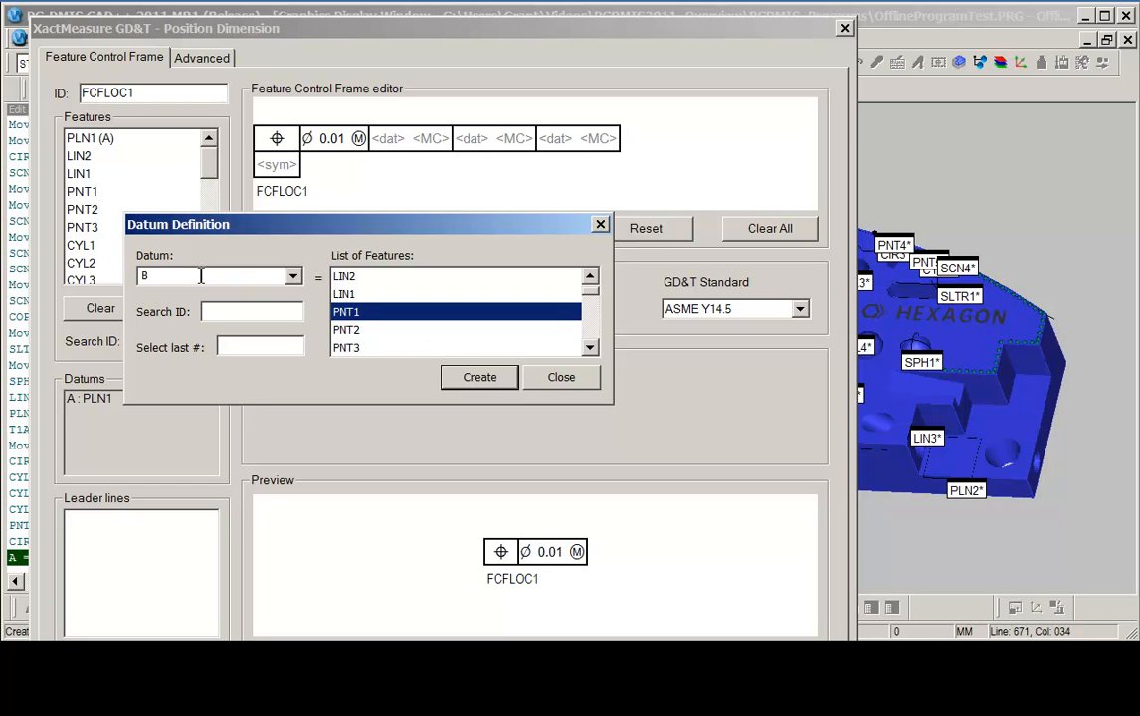
click(477, 383)
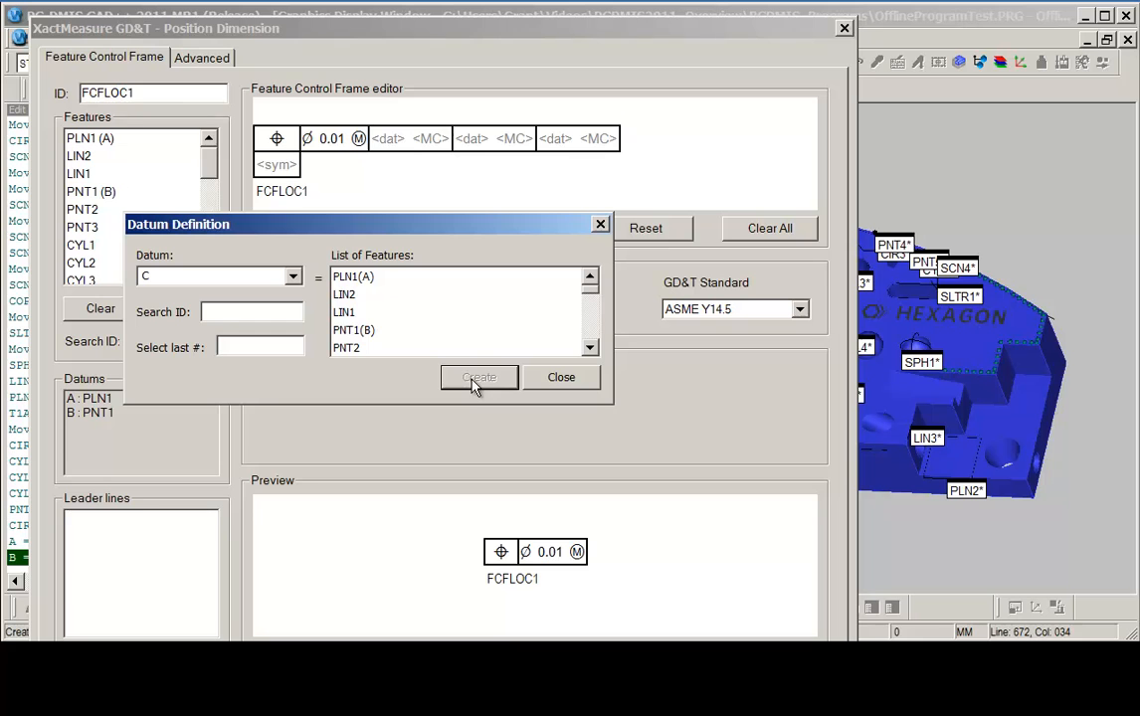
Create datum C from line LIN1 and close the Datum Definition dialog.
click(346, 313)
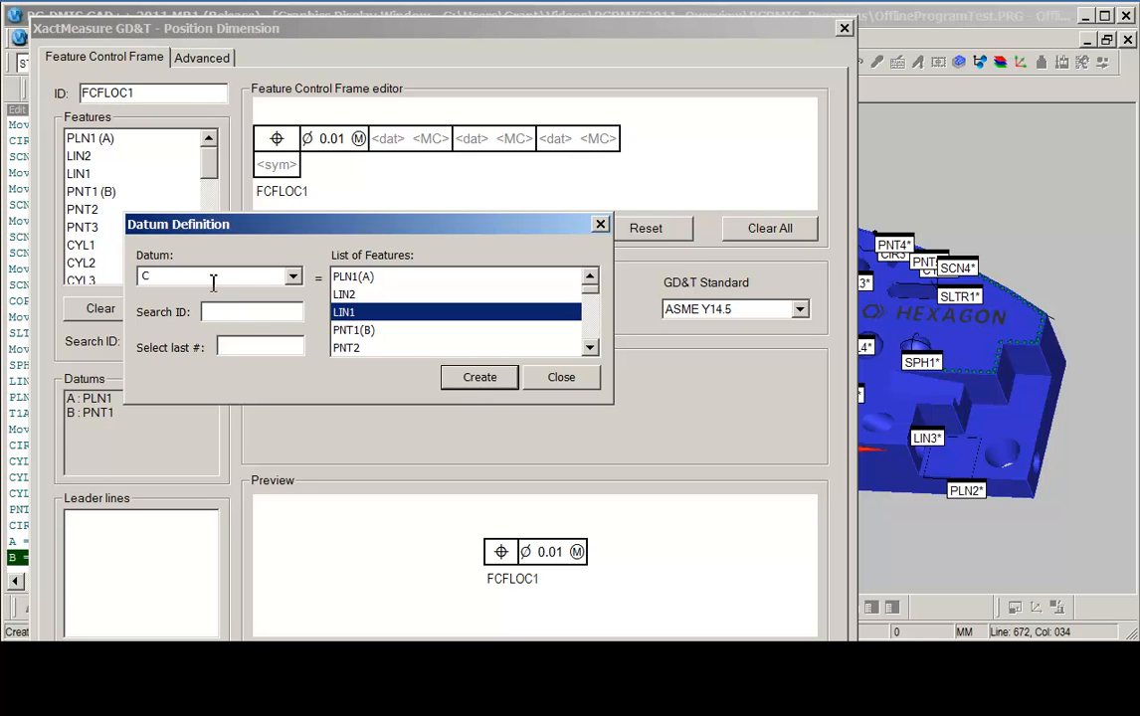
click(477, 383)
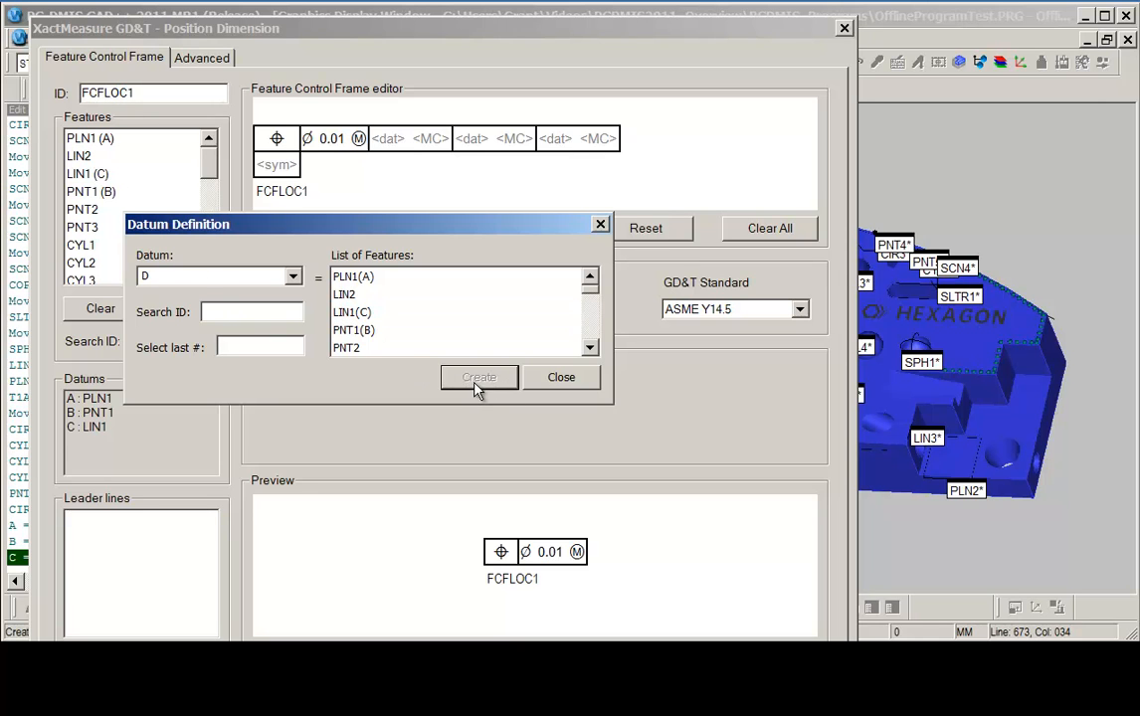
click(561, 378)
Select cylinder CYL1 as the feature to be toleranced in the Position dimension.
drag(337, 31, 557, 42)
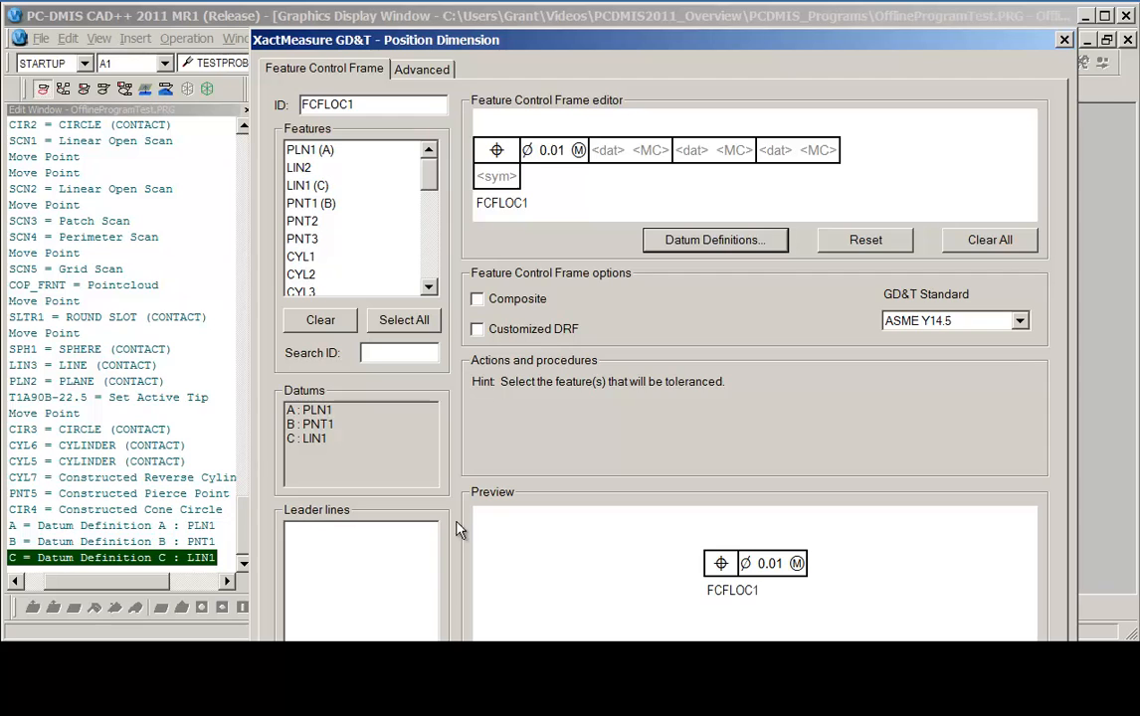
drag(528, 39, 327, 21)
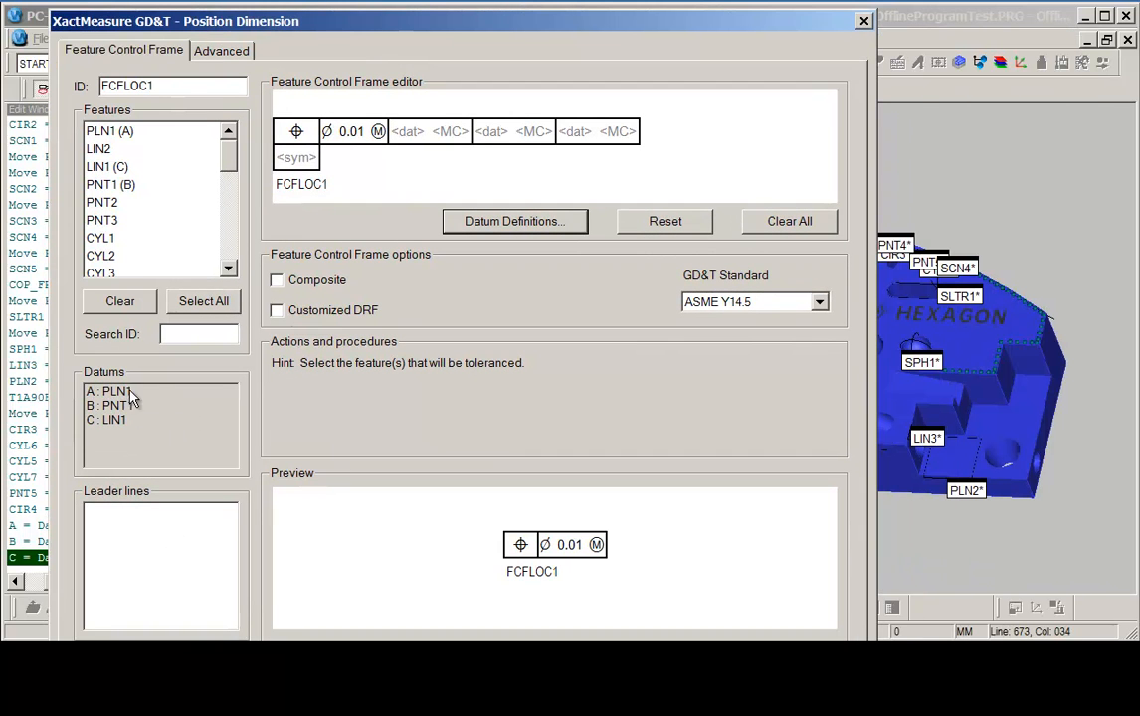
click(99, 238)
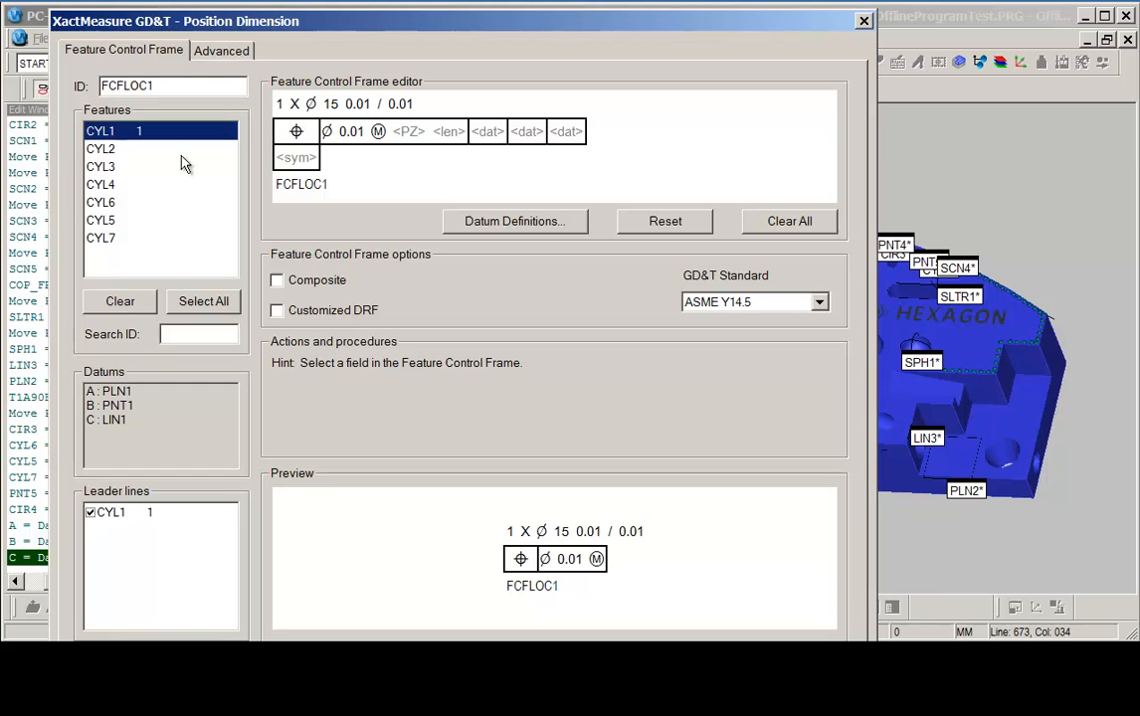
Assign datums A, B and C as the primary, secondary and tertiary datums of the feature control frame.
click(497, 136)
click(514, 131)
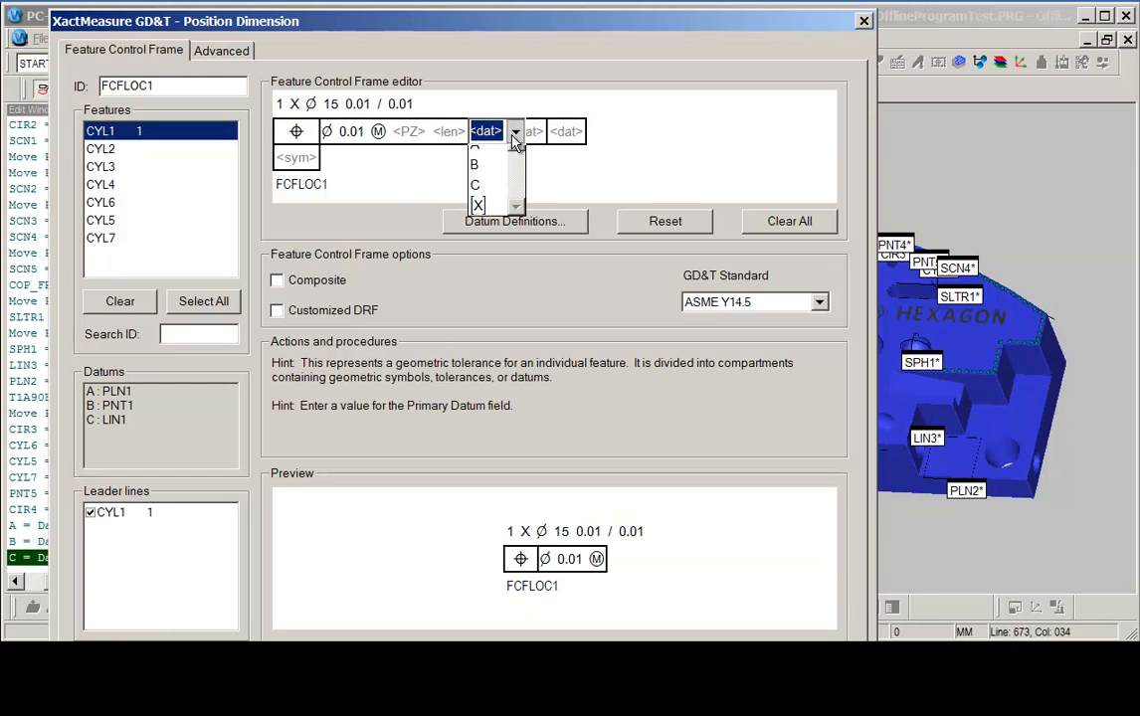
click(475, 154)
click(500, 136)
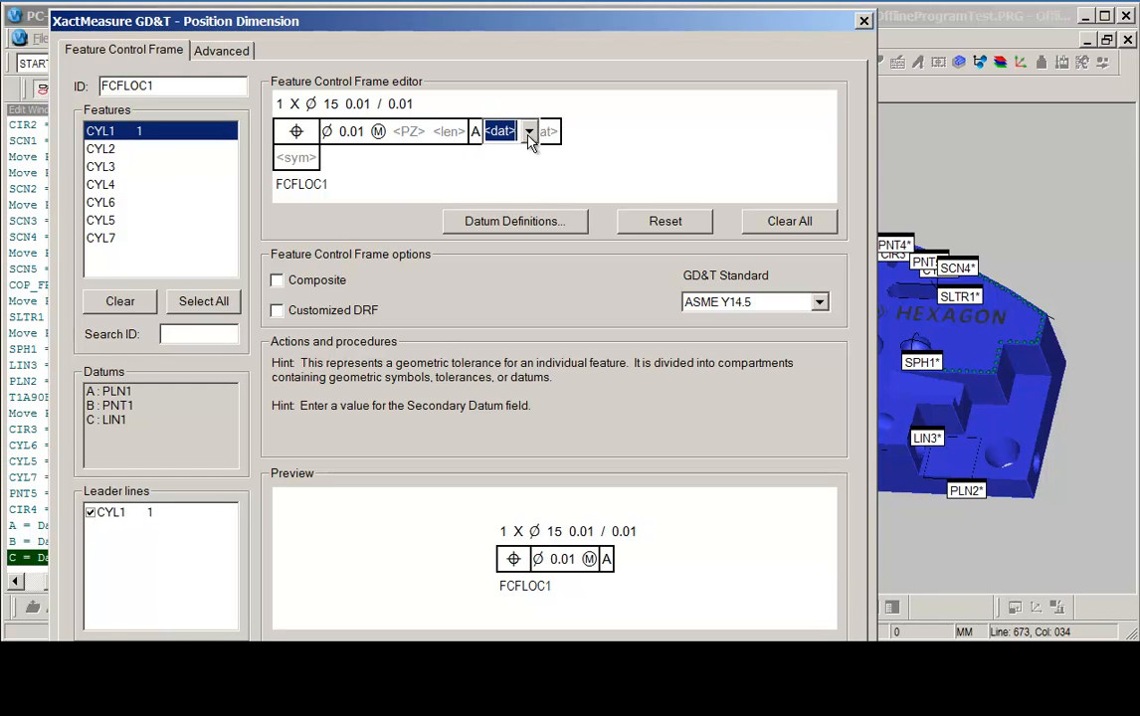
click(528, 132)
click(490, 159)
click(520, 137)
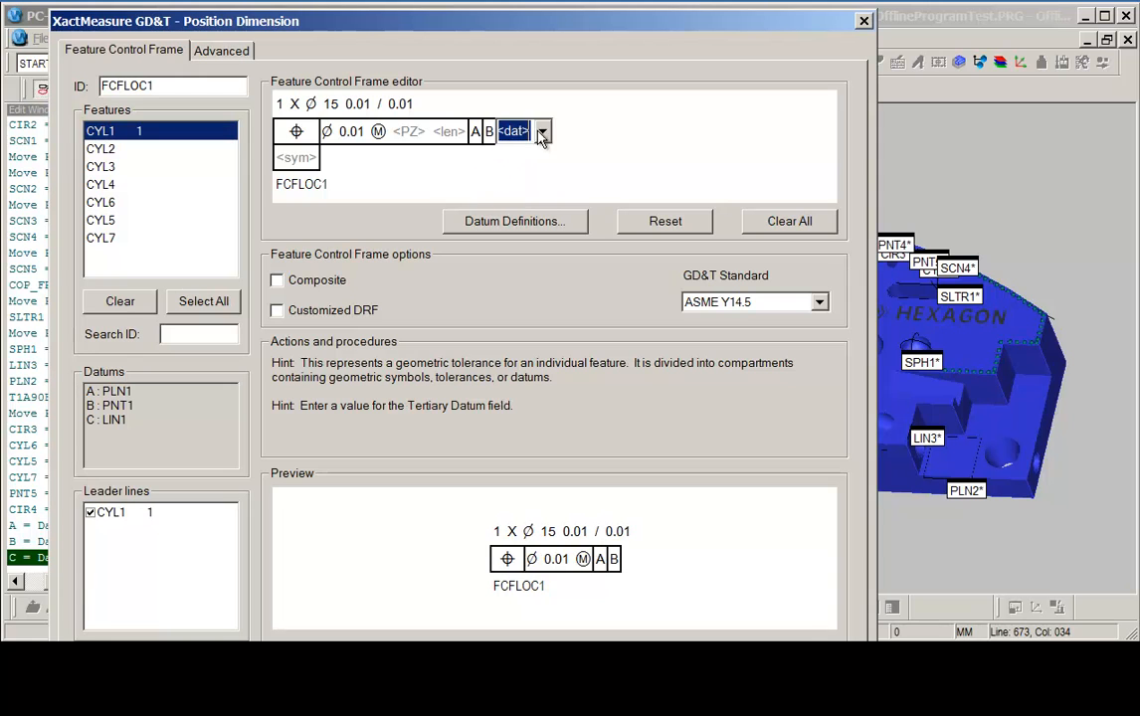
click(543, 132)
click(502, 157)
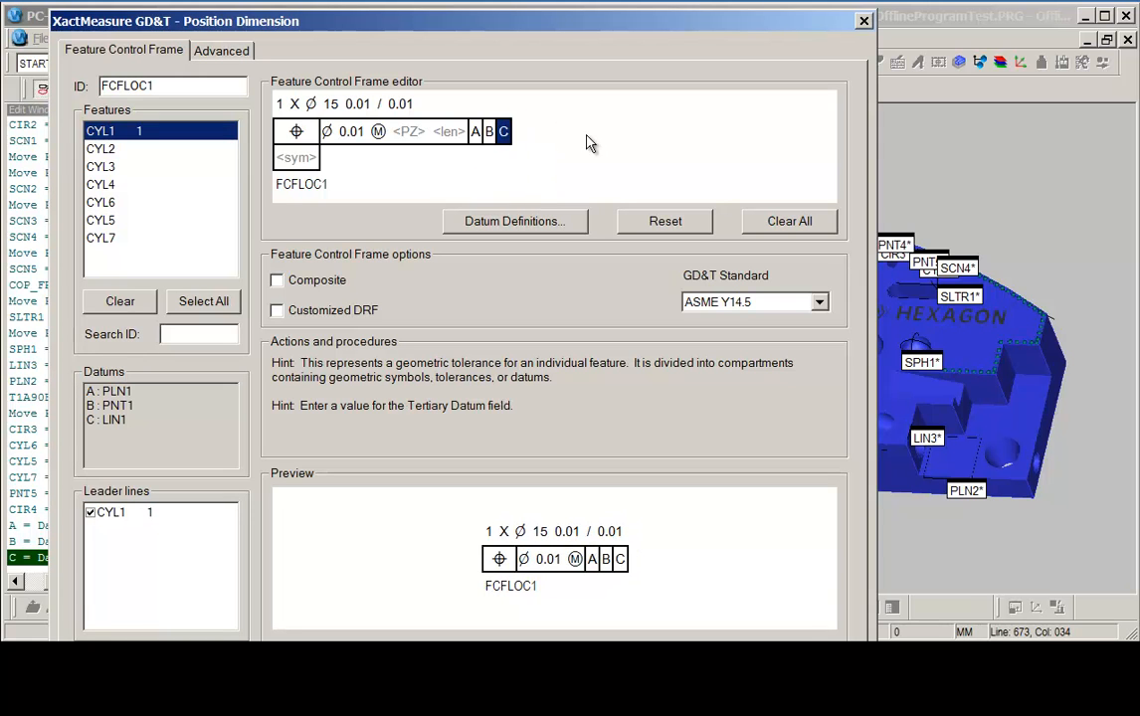
Set the position tolerance to .5 with a maximum material condition modifier.
click(352, 137)
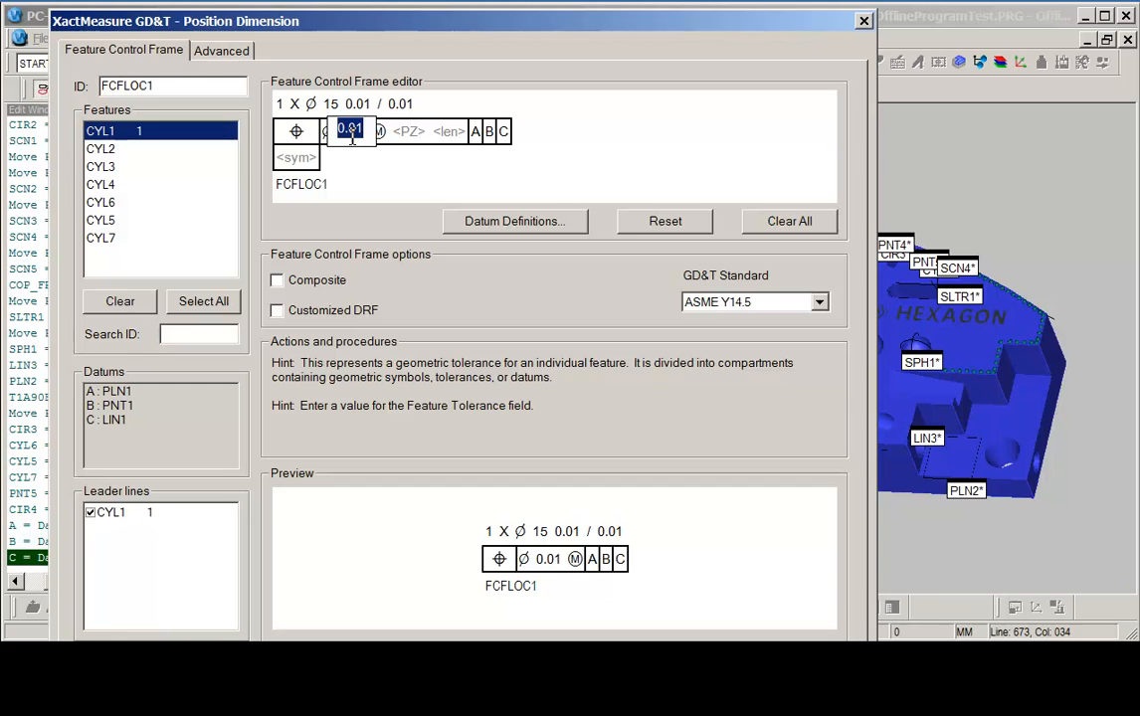
text(.5)
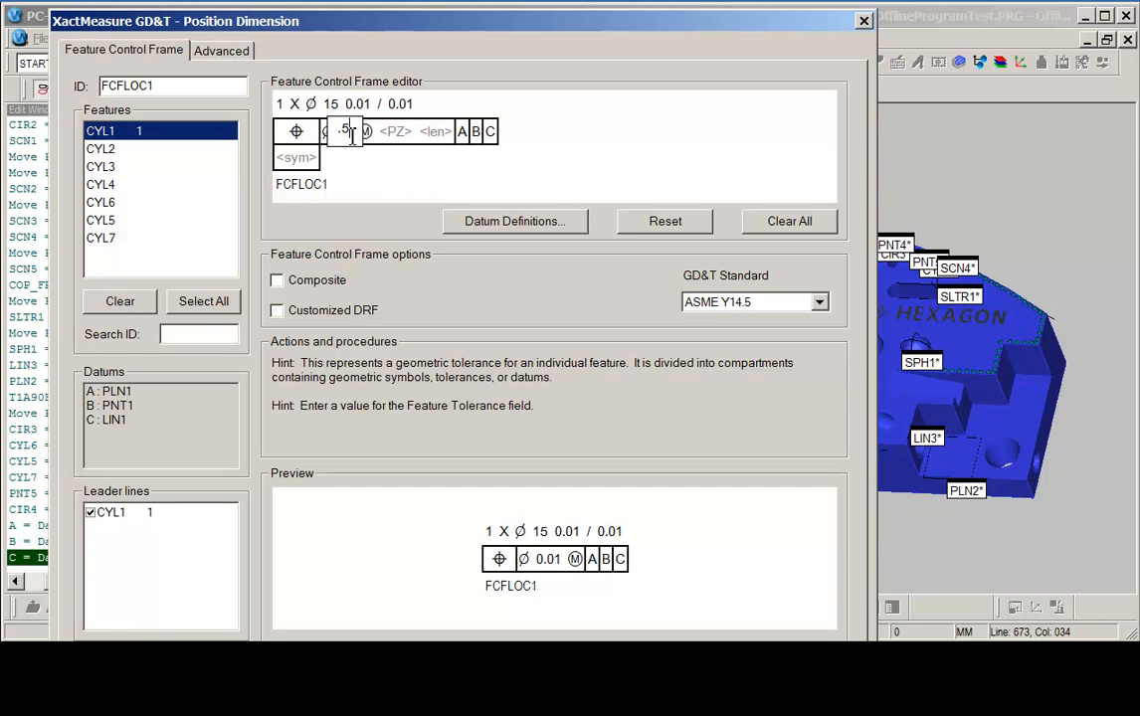
key(Tab)
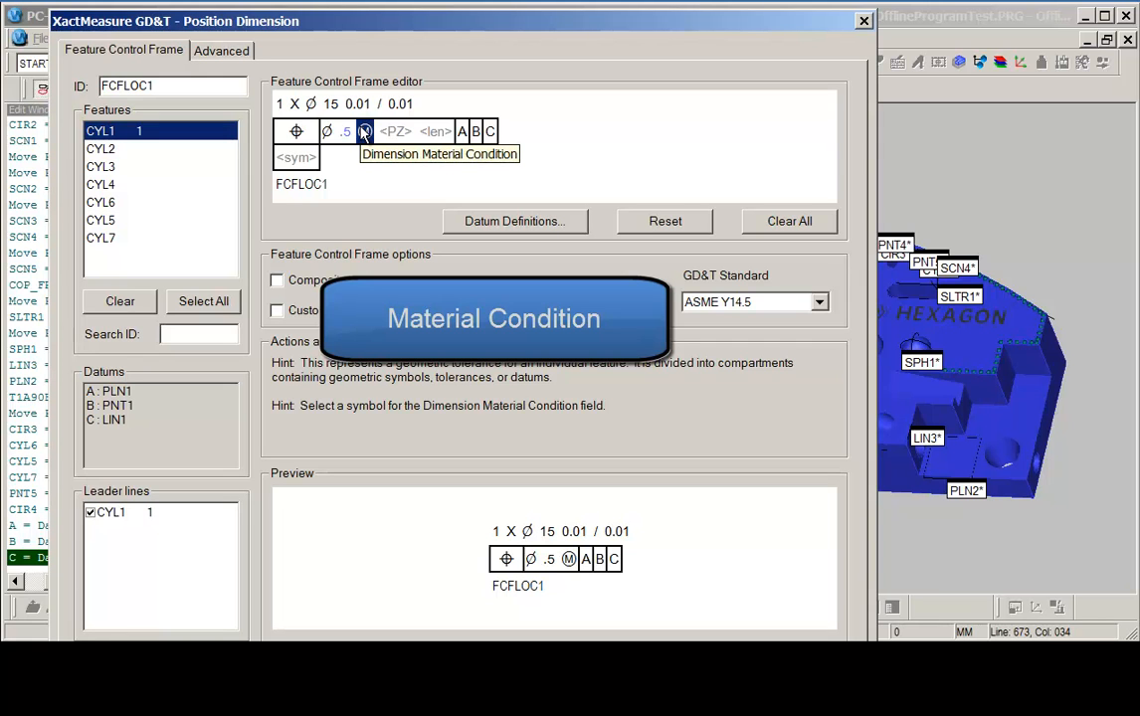
click(364, 133)
click(366, 132)
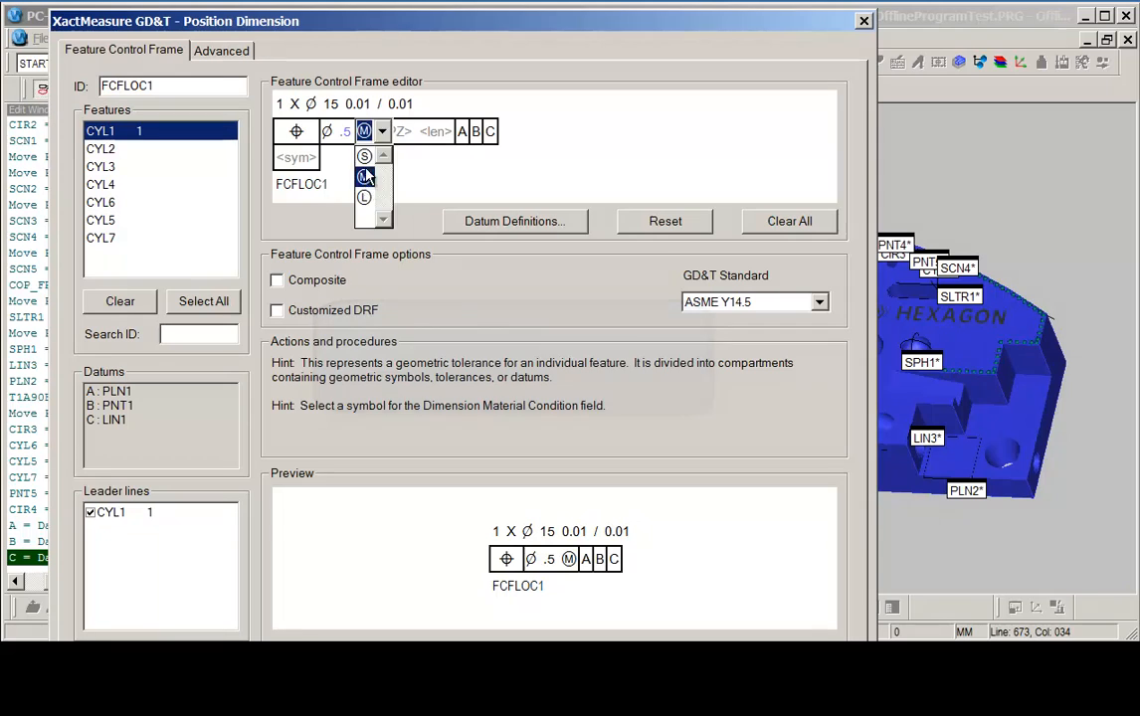
click(366, 179)
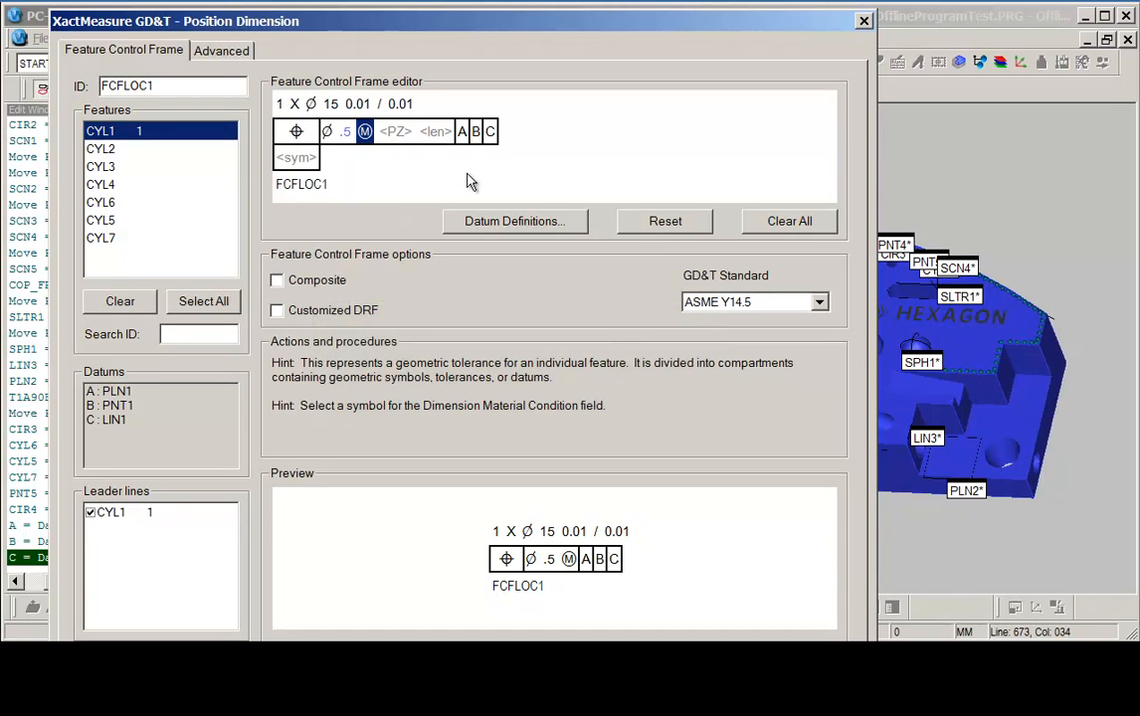
Set the size plus and minus tolerances to .15, create the position dimension, and close the dialog.
click(356, 104)
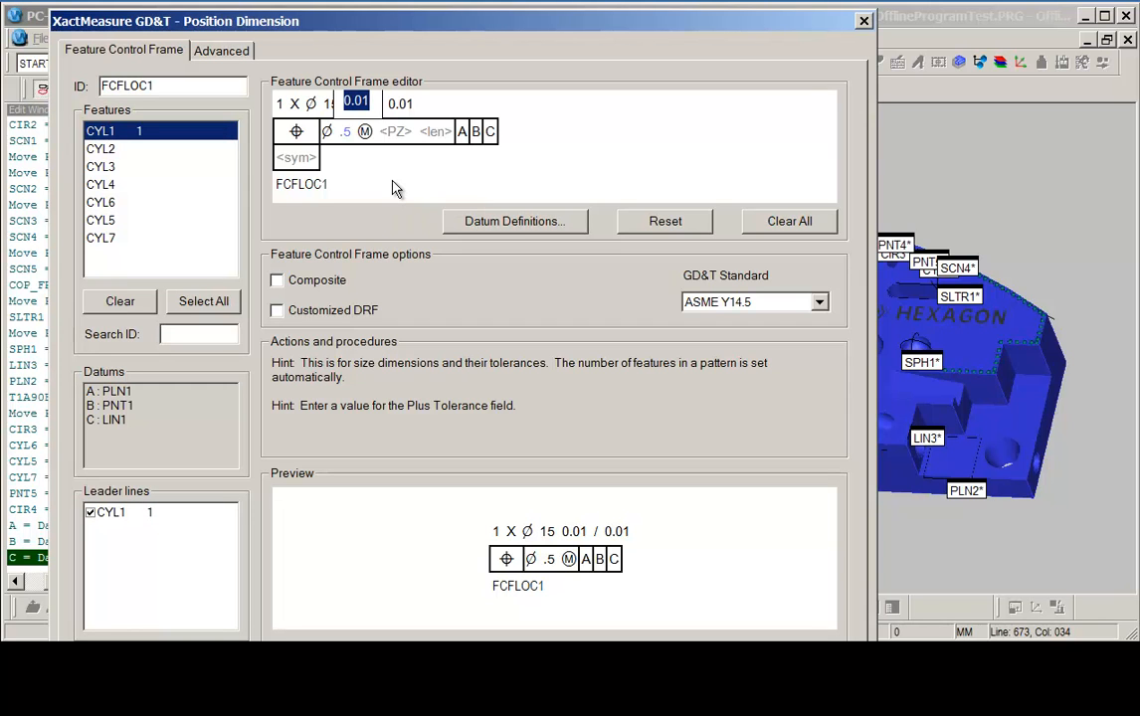
text(.15)
key(Tab)
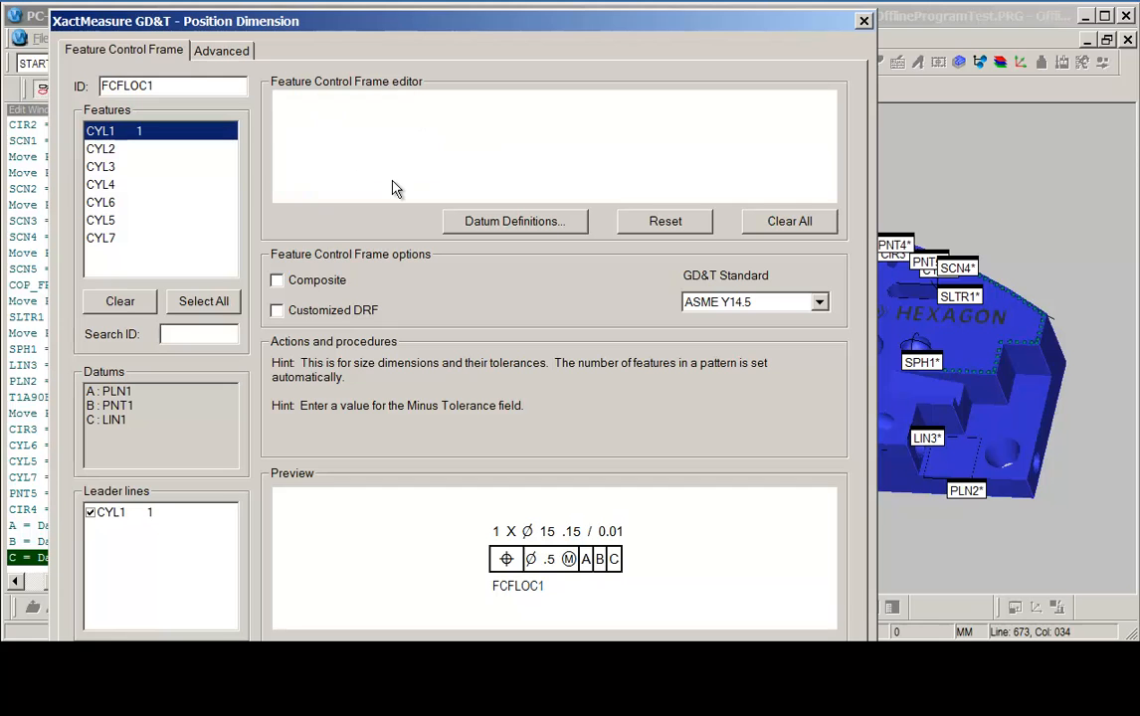
text(.15)
key(Tab)
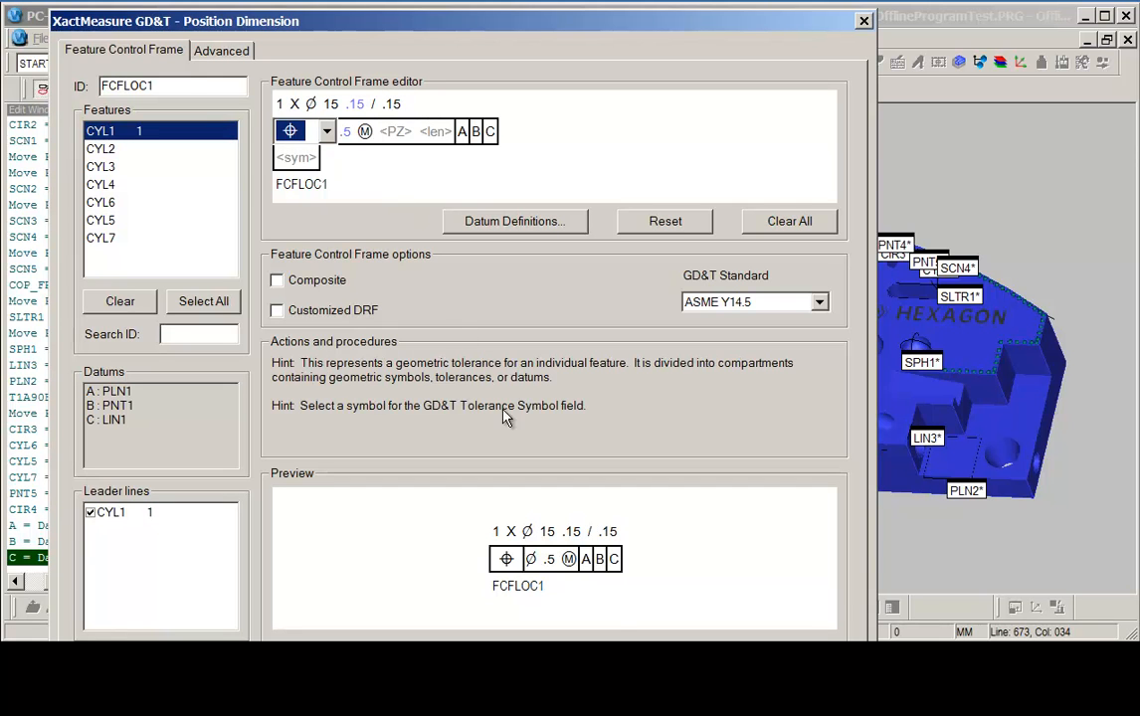
key(Return)
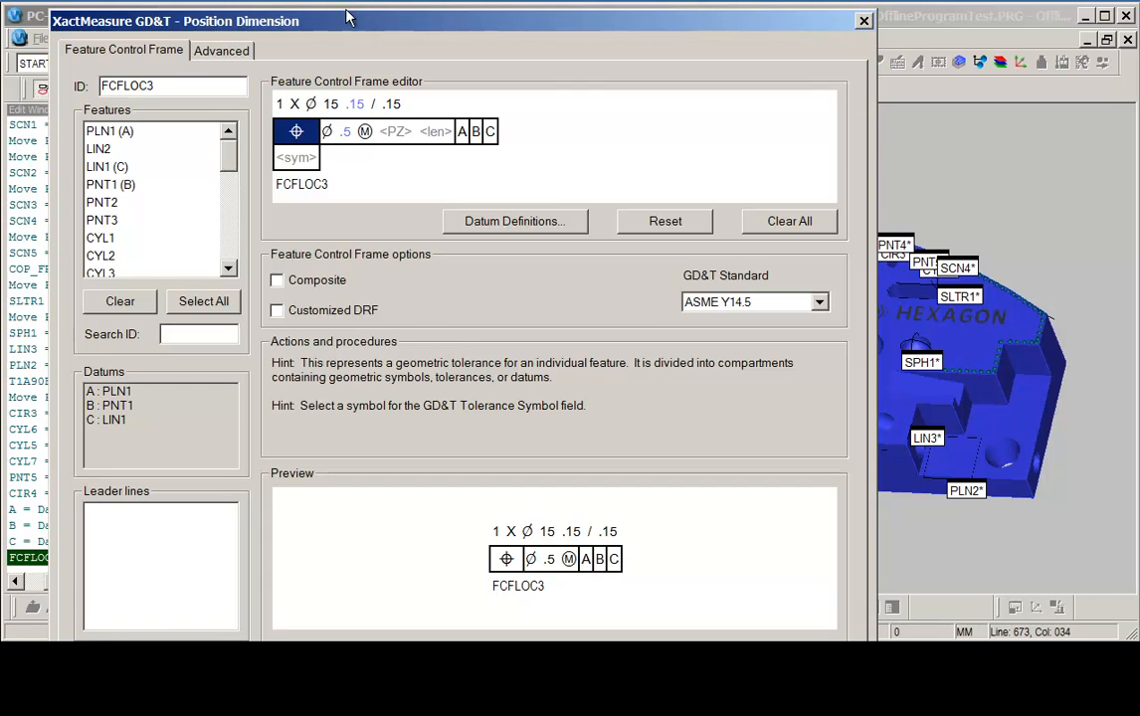
drag(358, 33, 261, 0)
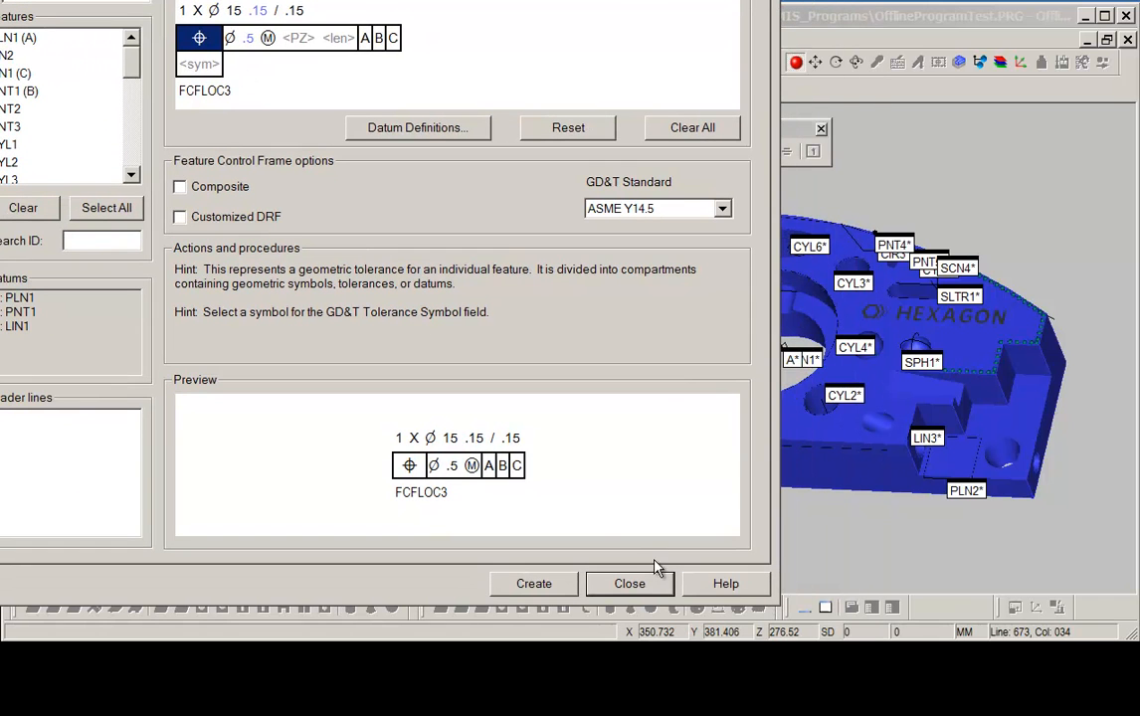
click(630, 584)
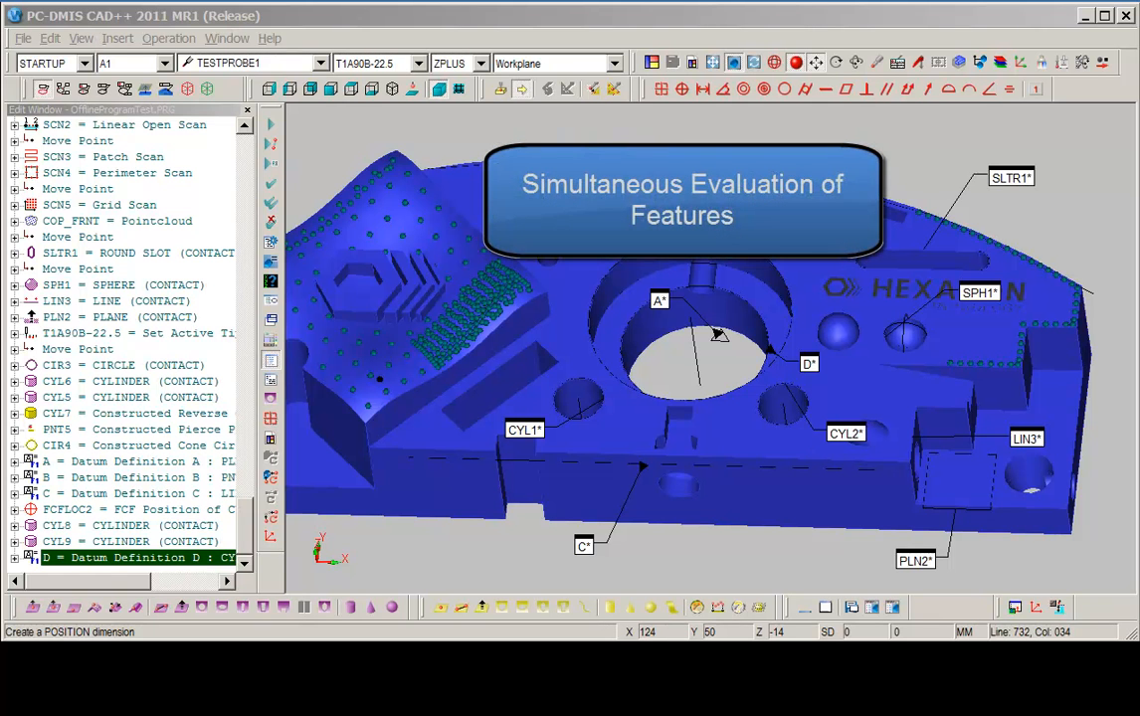
Start a new Position dimension and pick cylinders CYL3, CYL1, CYL2 and CYL8 on the model.
click(683, 90)
drag(473, 49, 632, 40)
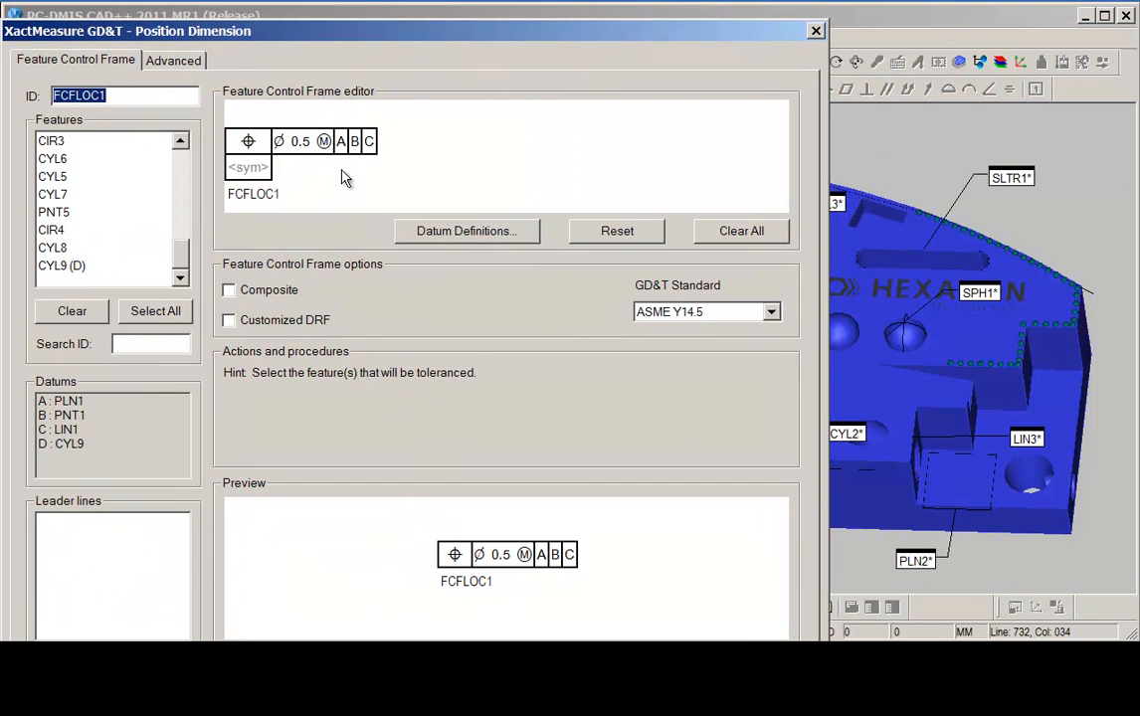
drag(426, 34, 5, 36)
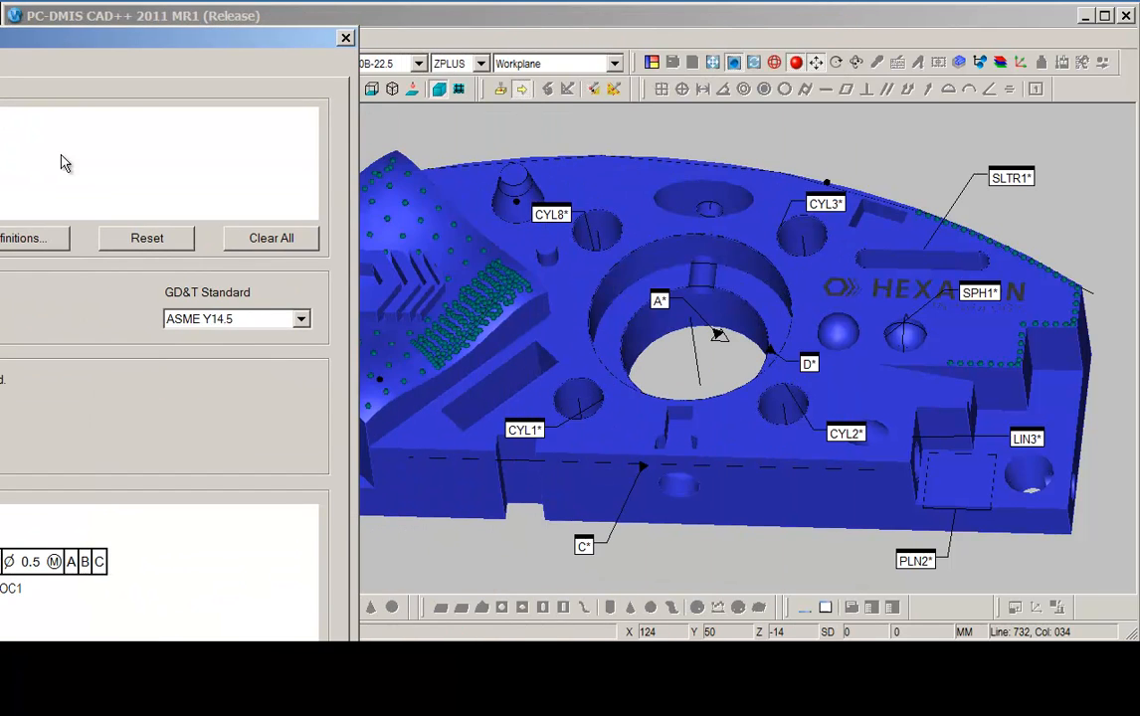
click(802, 227)
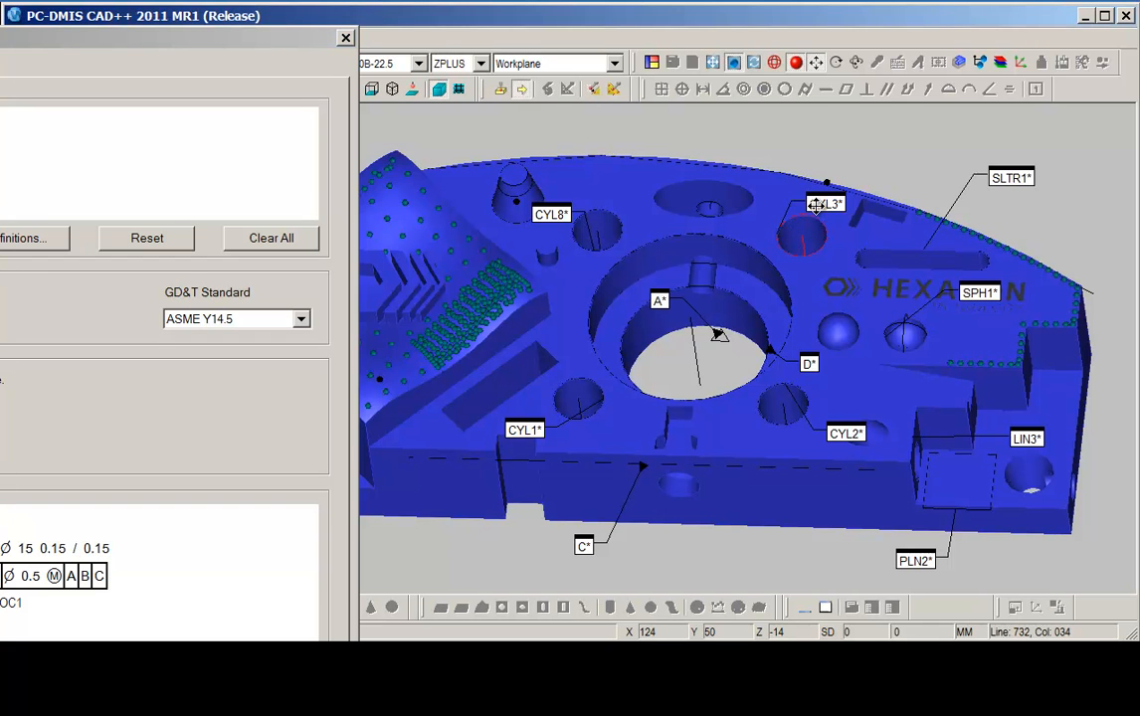
click(538, 429)
click(837, 434)
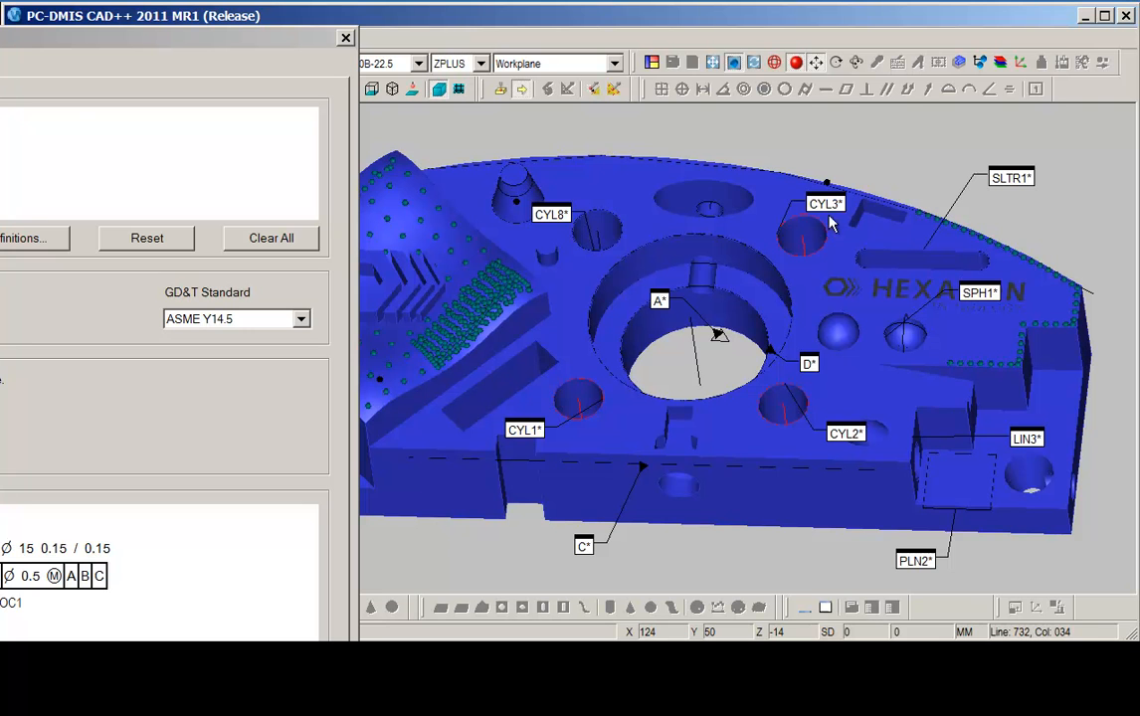
click(550, 206)
Change the secondary datum to D and apply a maximum material condition modifier to it.
drag(183, 34, 675, 33)
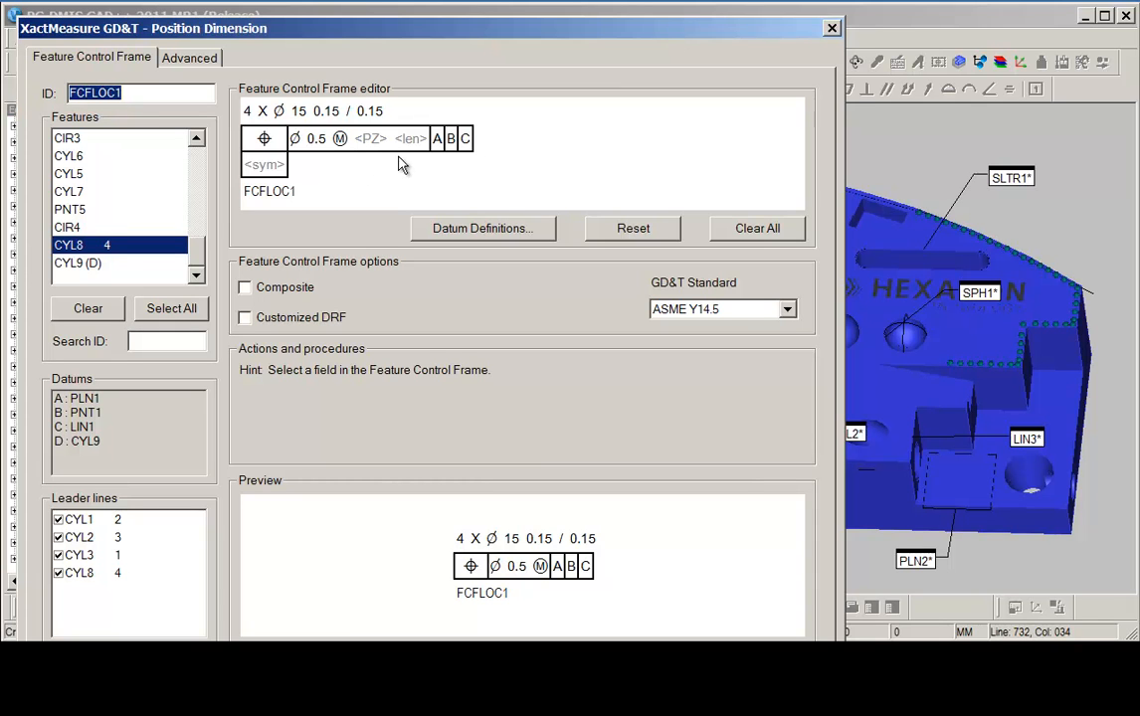
click(457, 145)
click(463, 139)
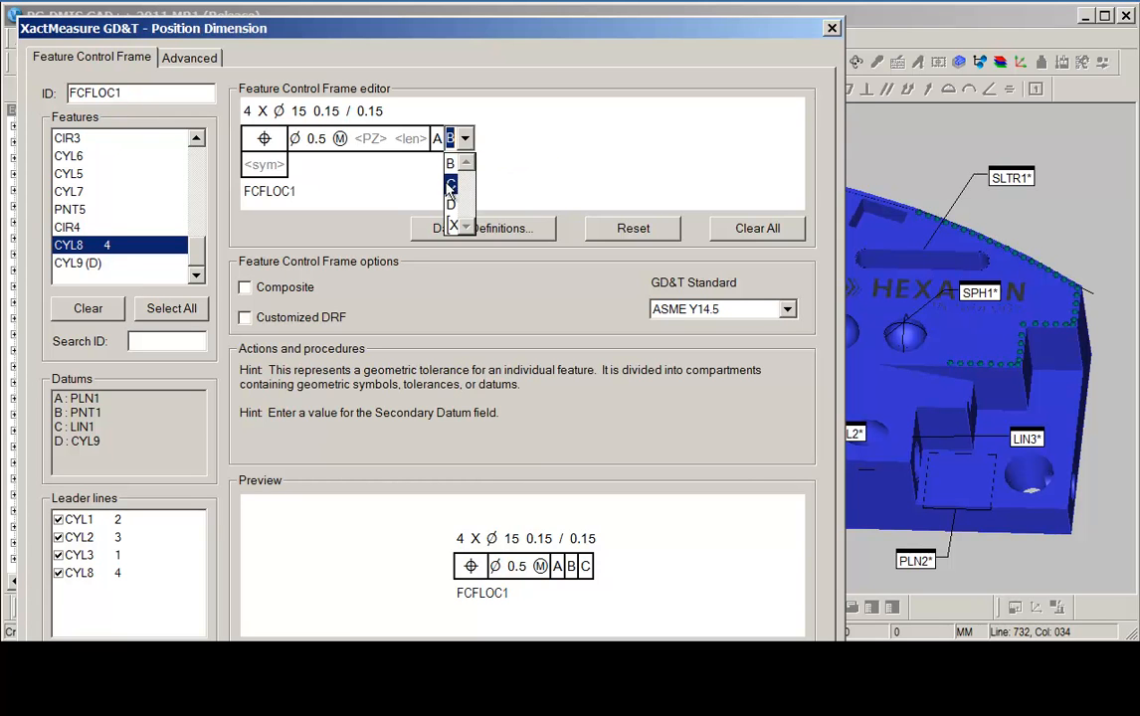
click(452, 204)
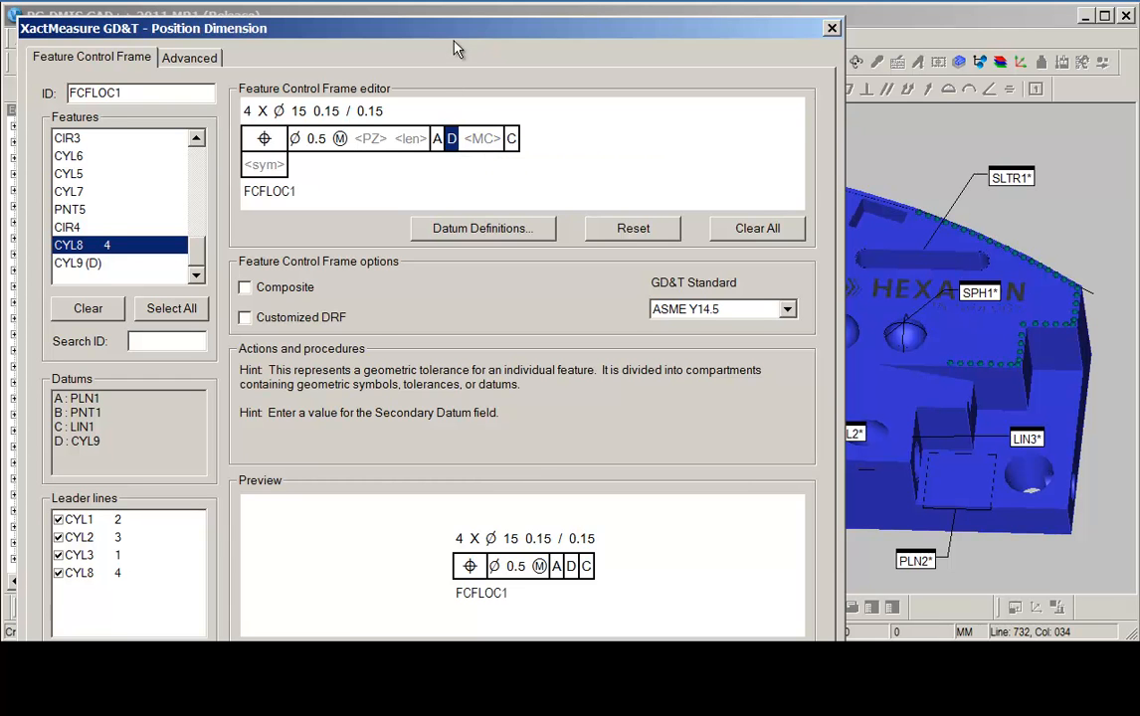
drag(454, 30, 476, 34)
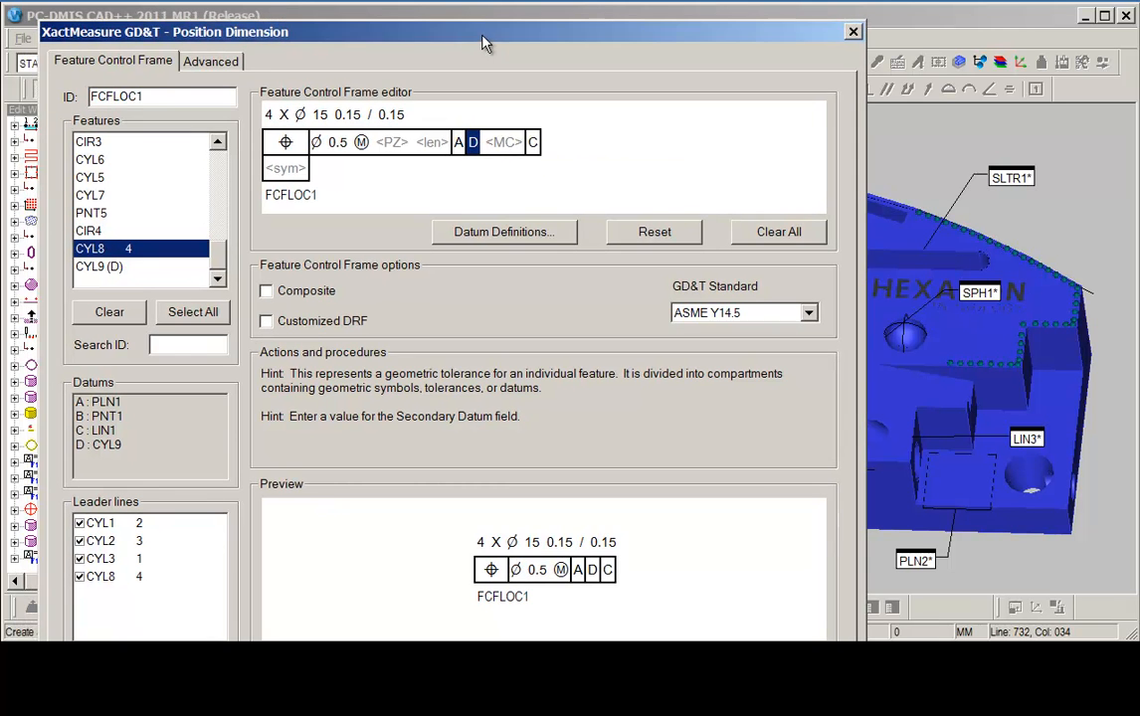
click(507, 145)
click(533, 144)
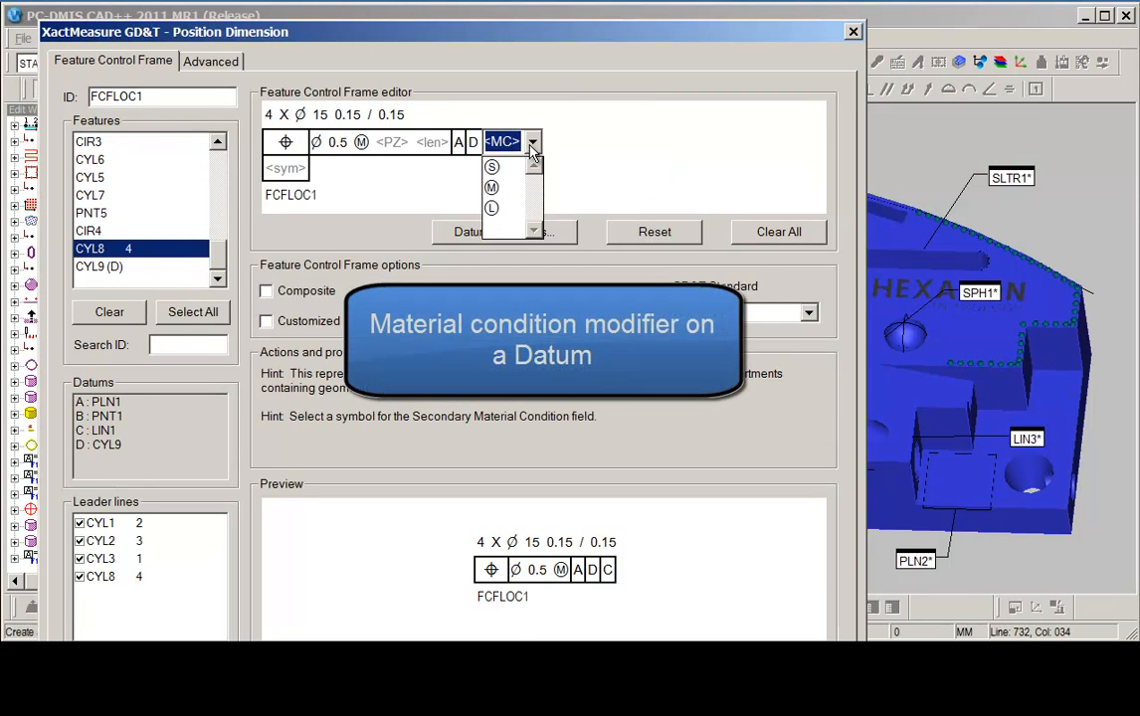
click(491, 175)
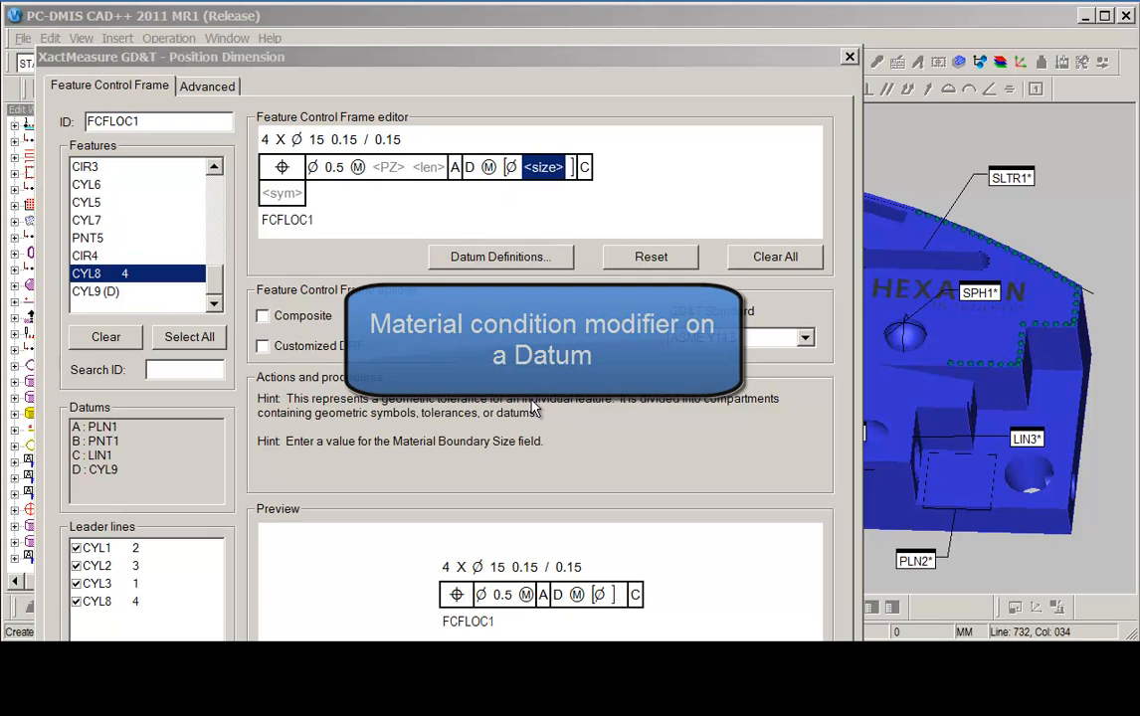
Try to enter a material boundary size of 43.8 for datum D in the feature control frame.
click(544, 168)
text(43.8)
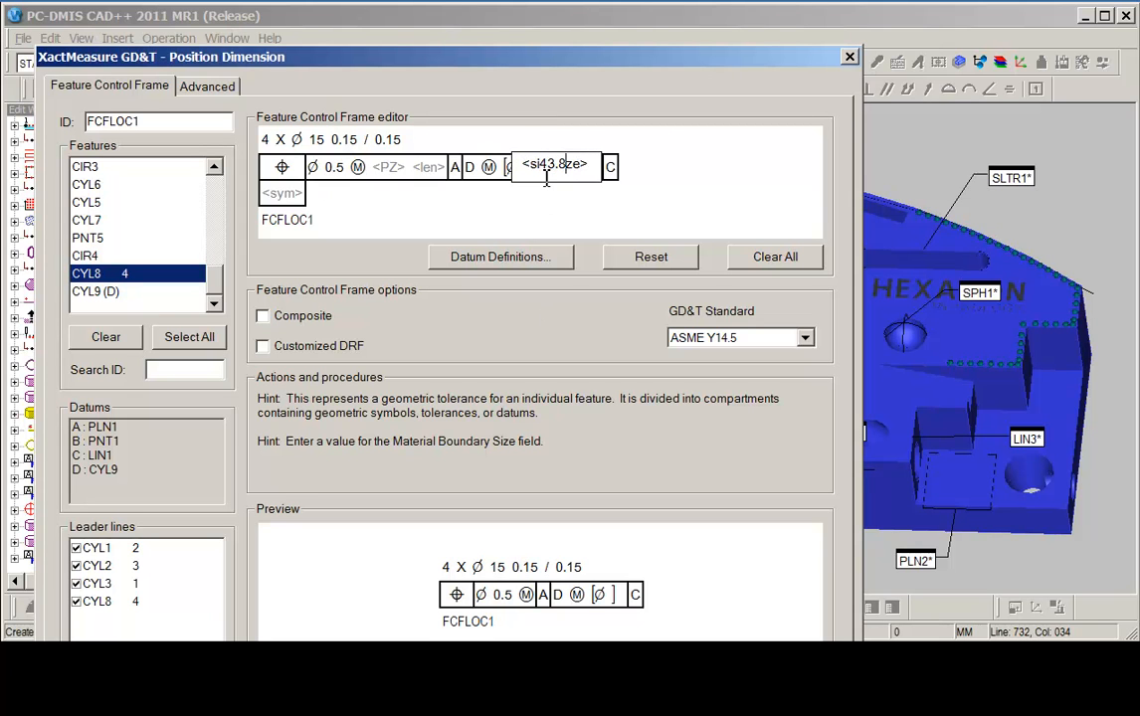
key(Left)
key(Left)
key(Left)
key(Left)
key(Delete)
key(Delete)
key(Delete)
key(Delete)
key(Delete)
key(Delete)
key(Delete)
key(Delete)
text(43.8)
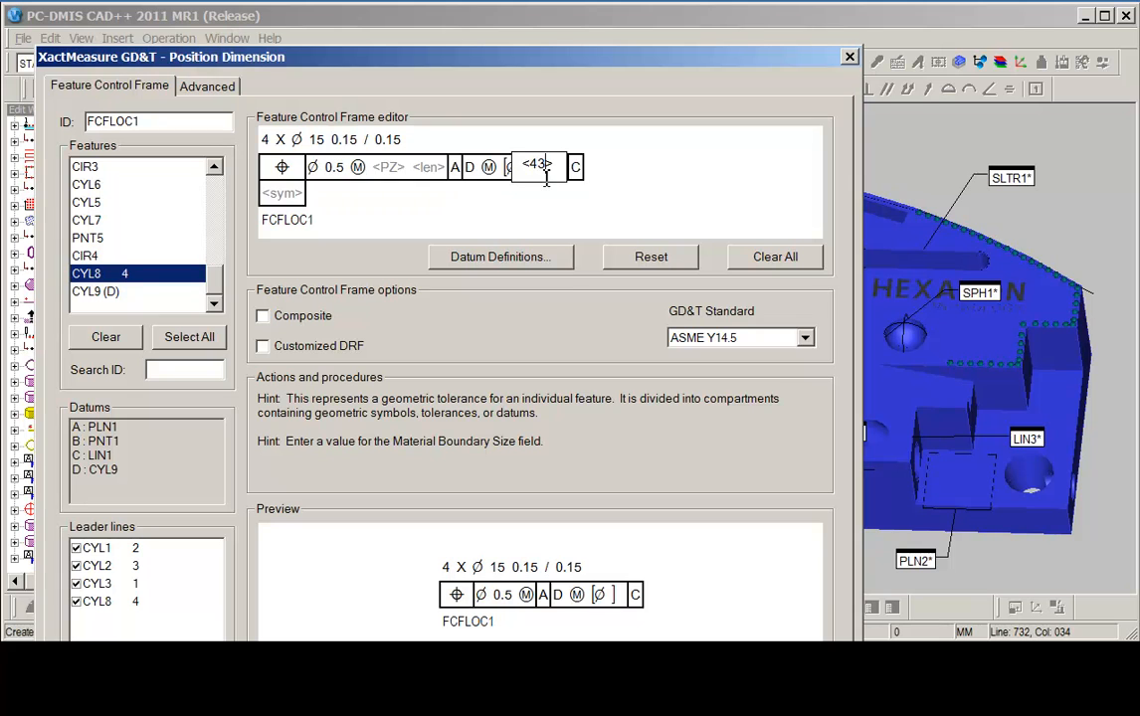
key(Return)
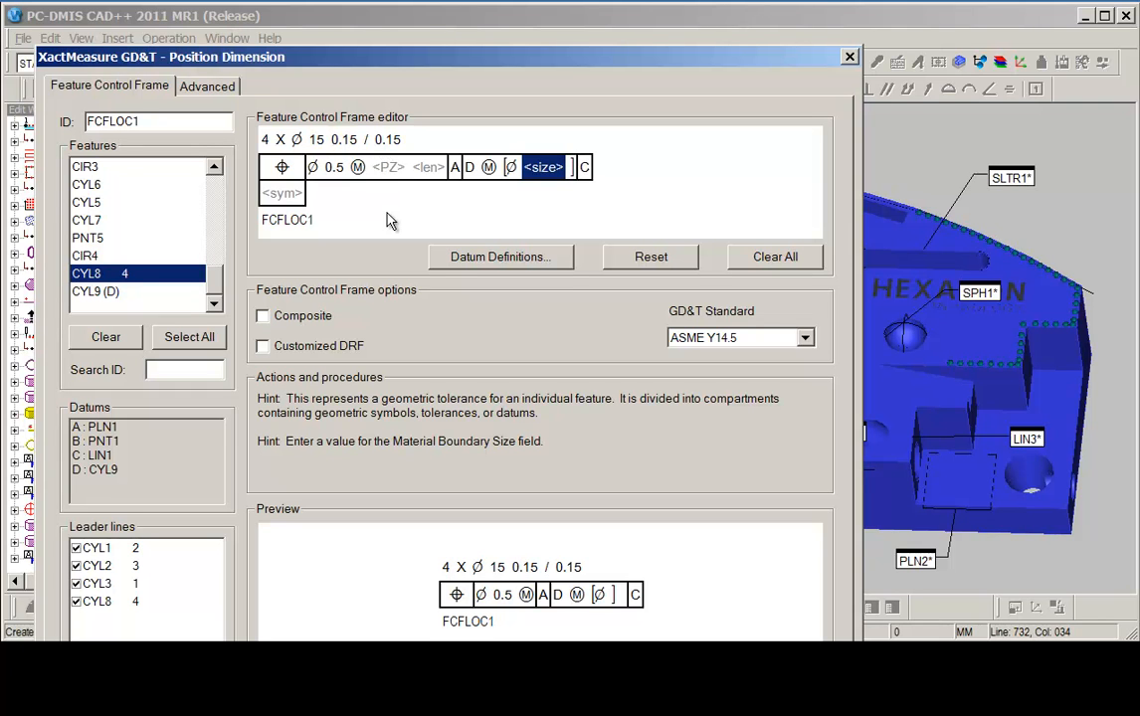
Create the four-cylinder position dimension and close the dialog.
drag(370, 48, 348, 0)
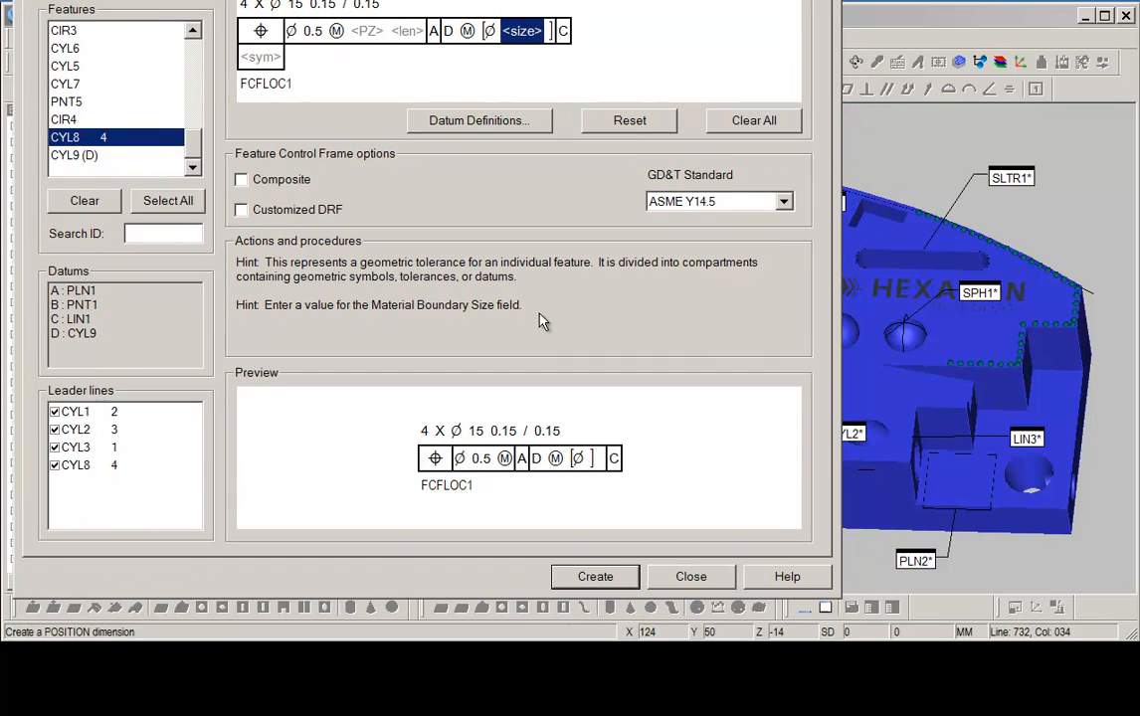
click(595, 579)
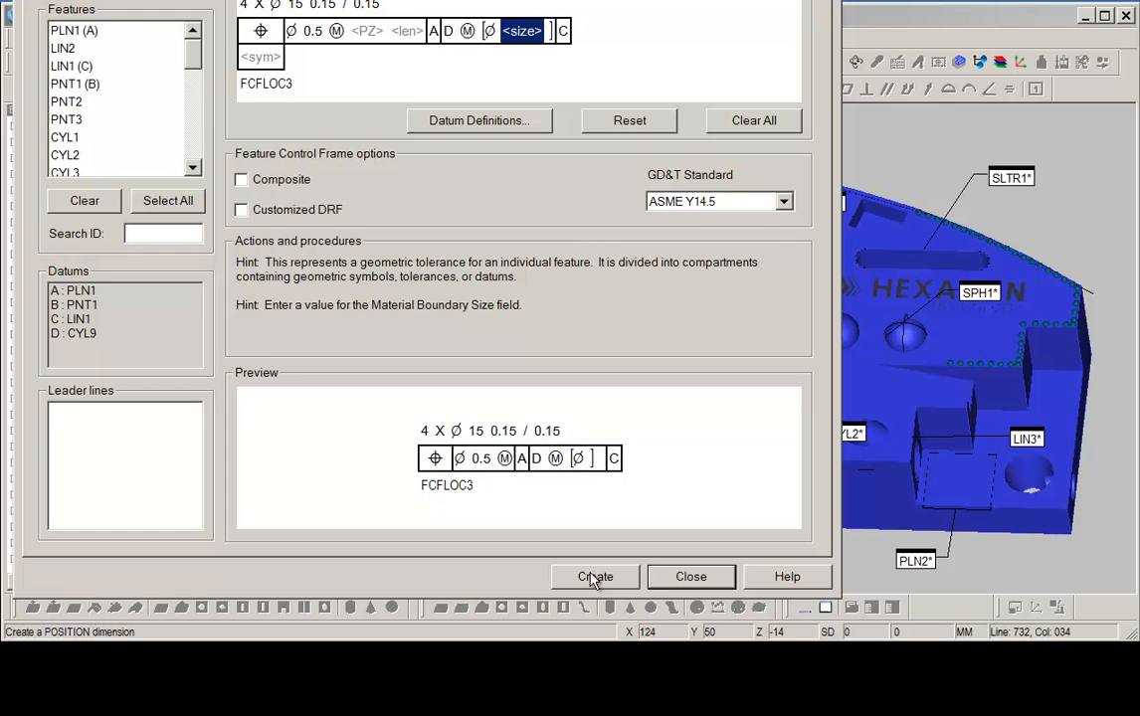
click(692, 578)
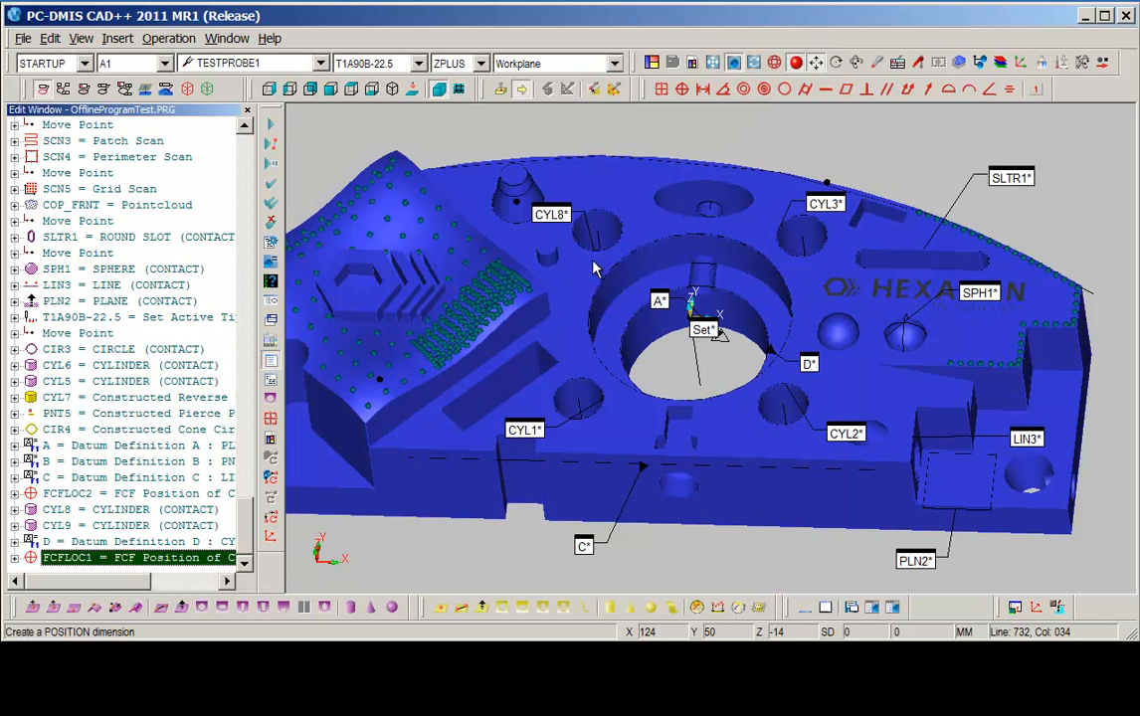
Open the report window and review the size, position and summary results for FCFLOC2 and FCFLOC1.
click(269, 323)
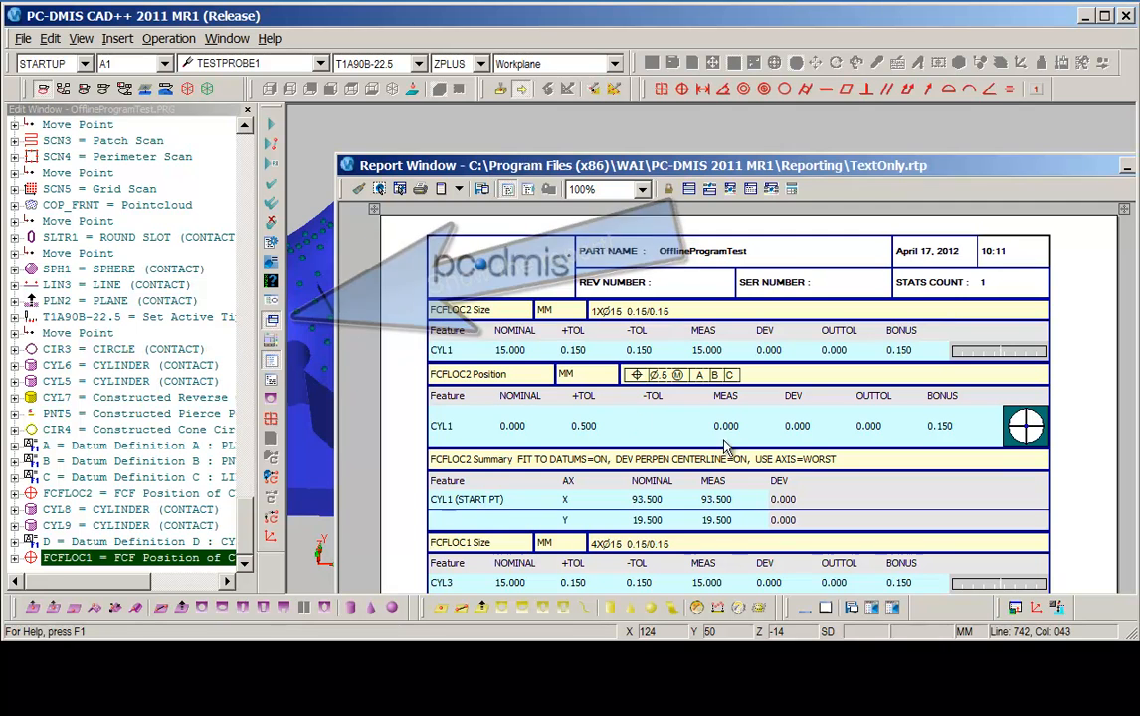
drag(799, 166, 767, 120)
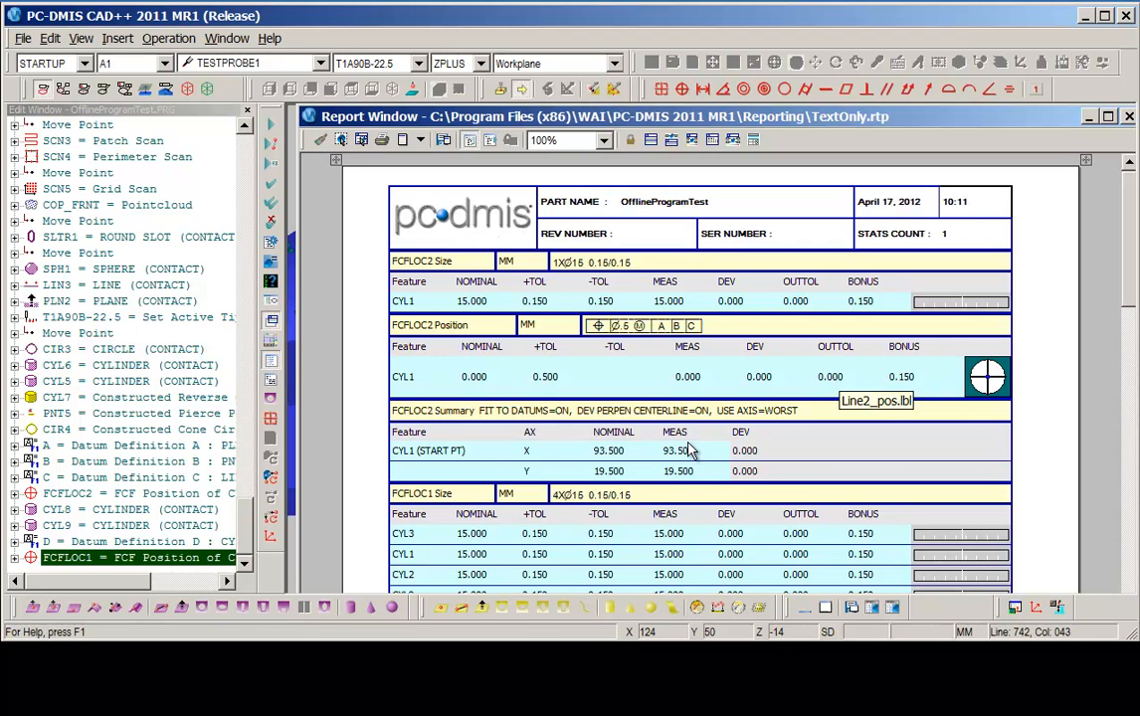
scroll(1000, 278, down, 5)
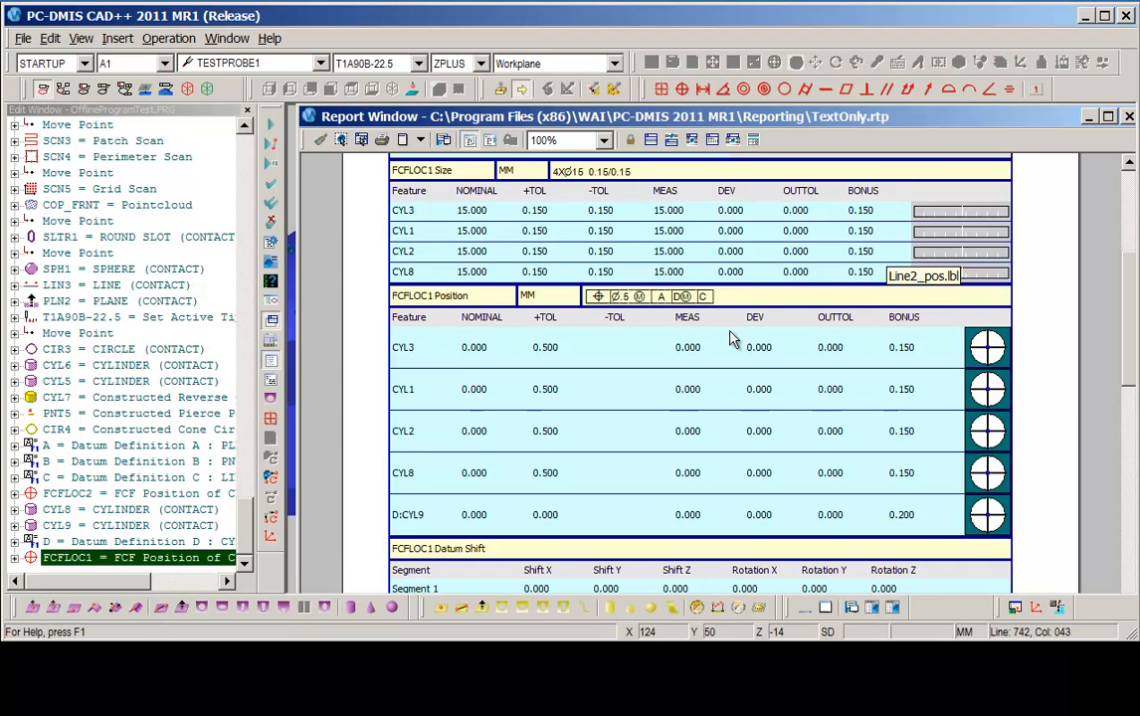
scroll(685, 231, down, 3)
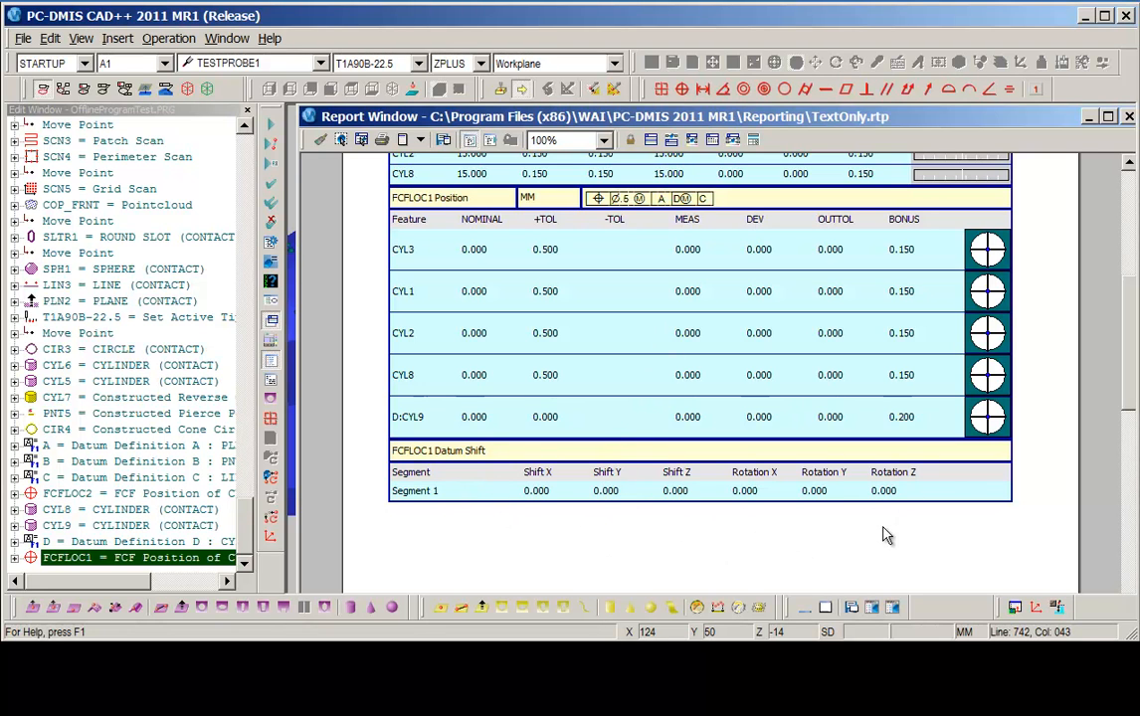
mouse_move(1131, 396)
mouse_down()
mouse_move(1130, 423)
mouse_move(1131, 402)
mouse_up()
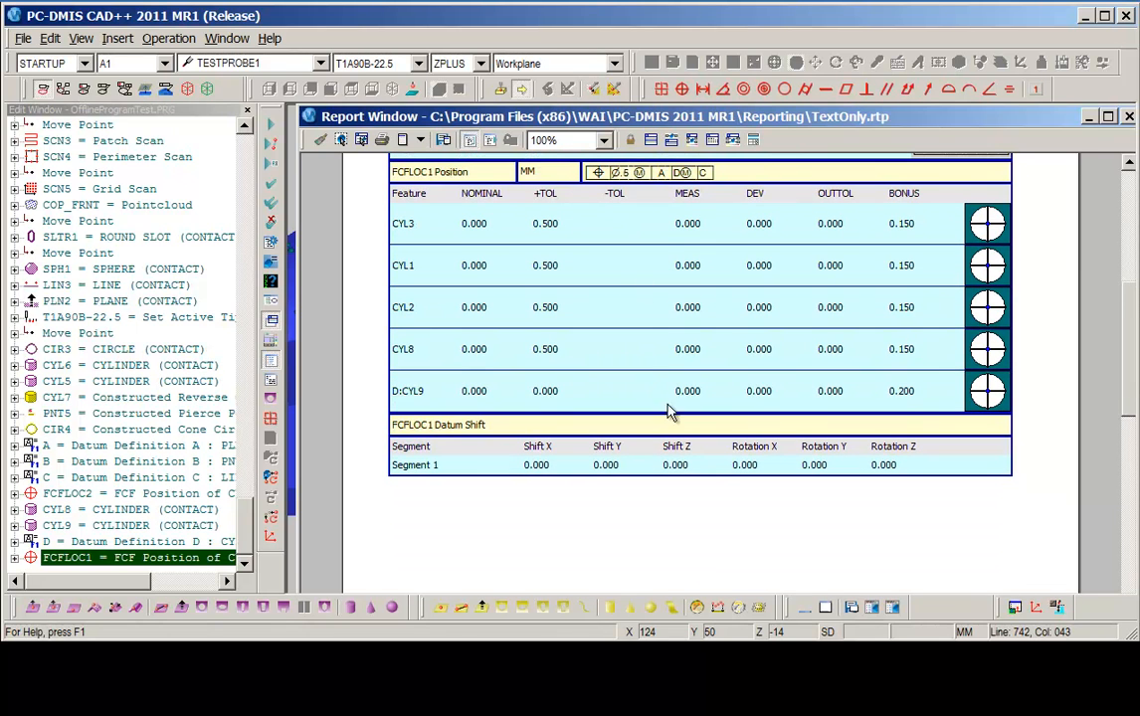
drag(1129, 369, 1127, 496)
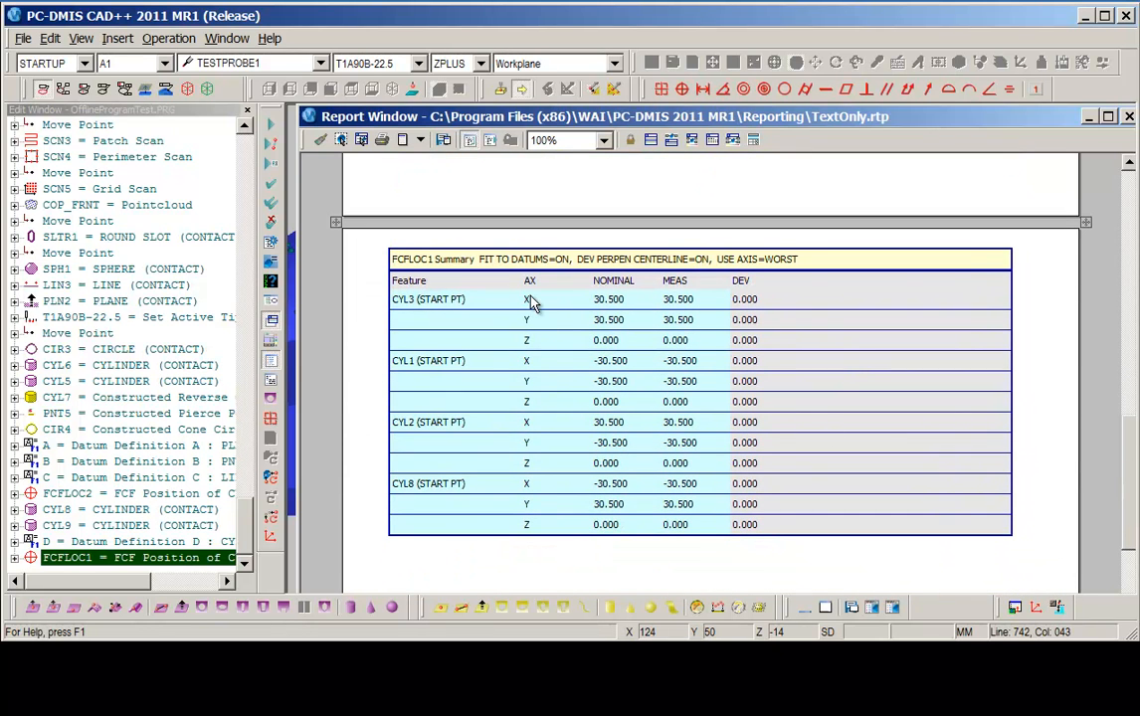
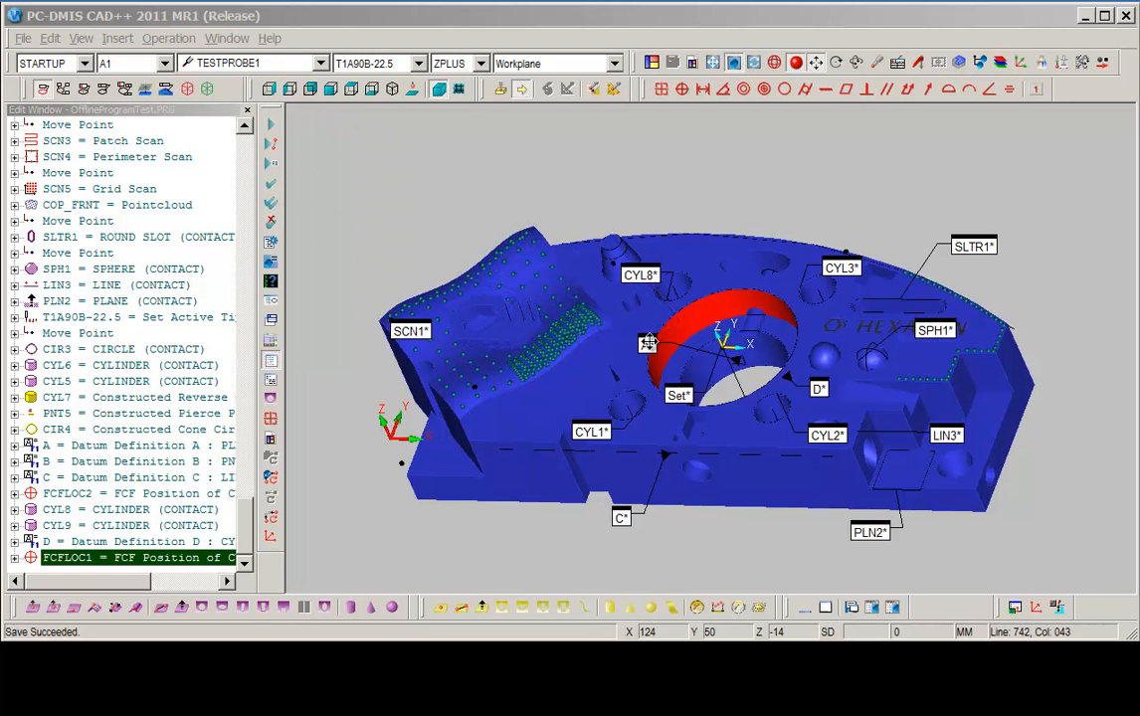
drag(667, 347, 720, 310)
drag(621, 517, 680, 562)
drag(817, 389, 862, 336)
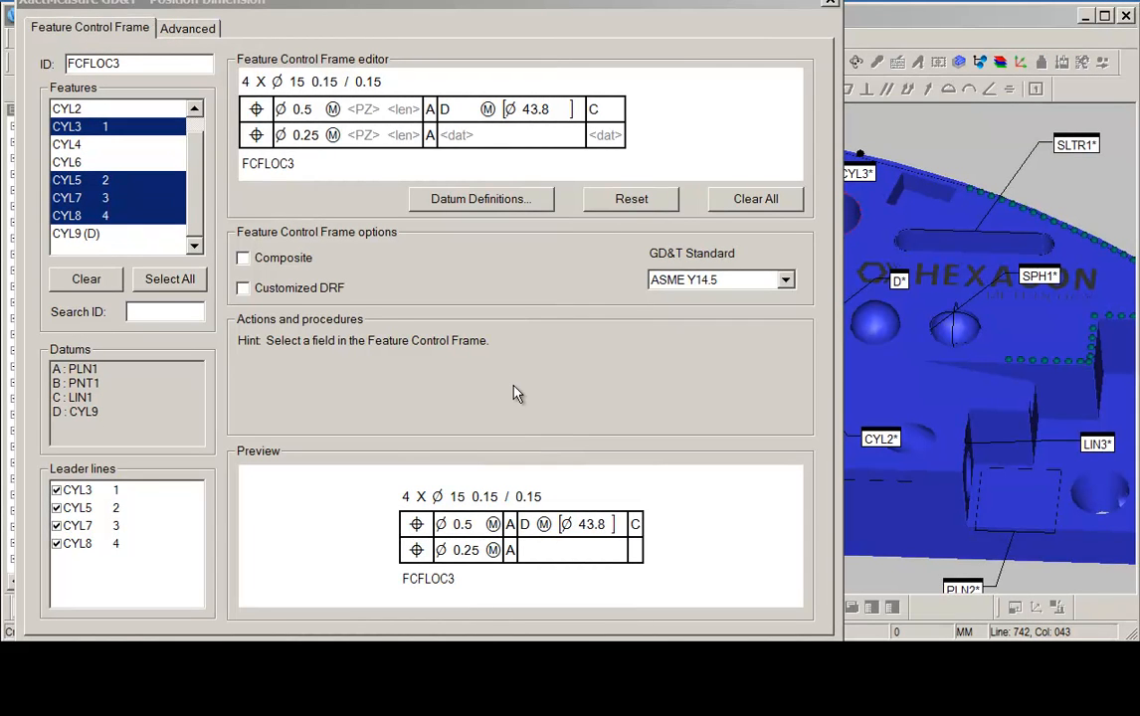
click(408, 5)
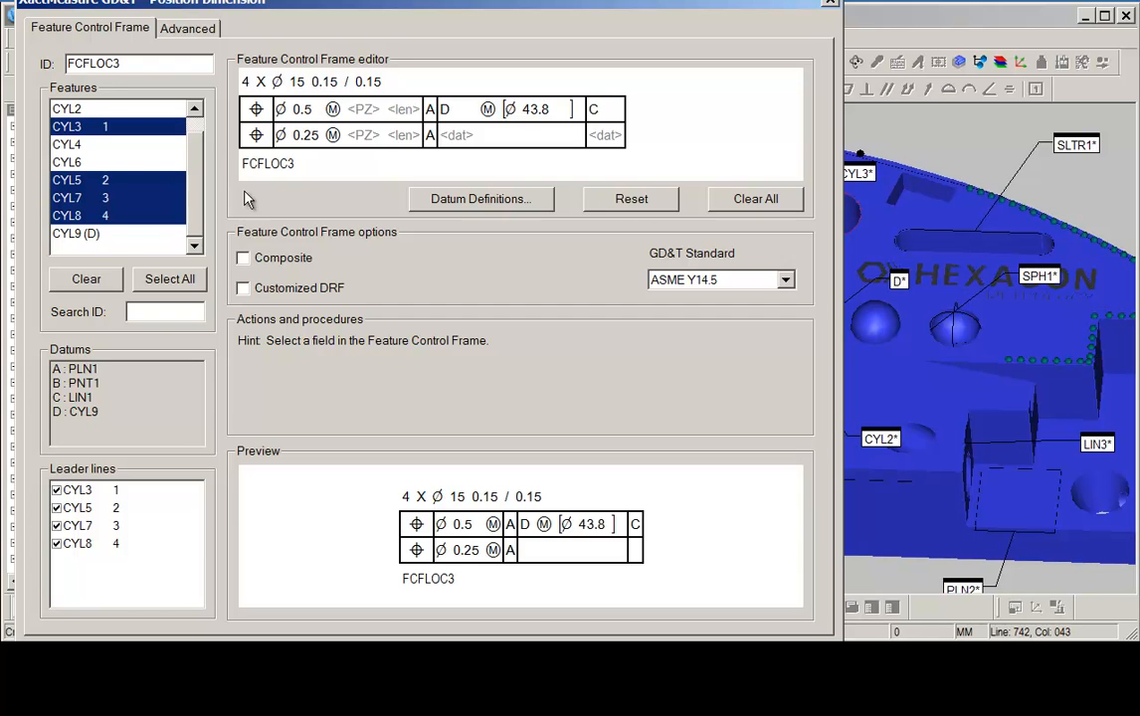
click(244, 259)
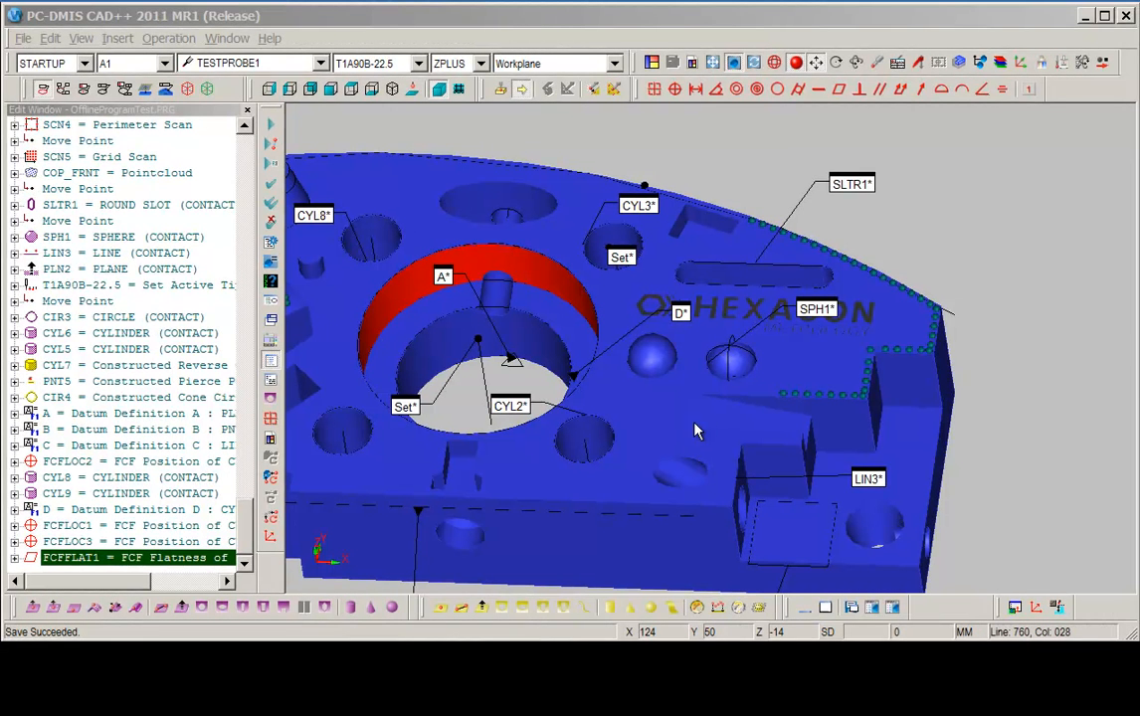
Start a 2-dimensional distance dimension and pick two neighbouring cylinder holes on the part.
drag(647, 89, 453, 144)
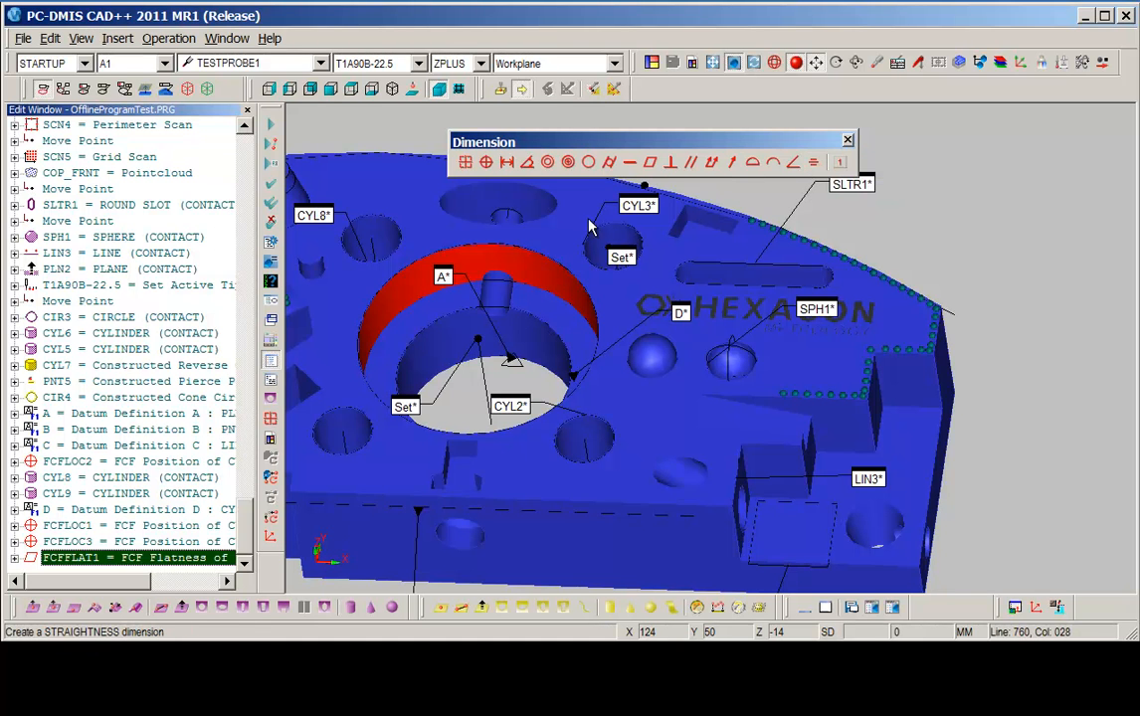
click(506, 165)
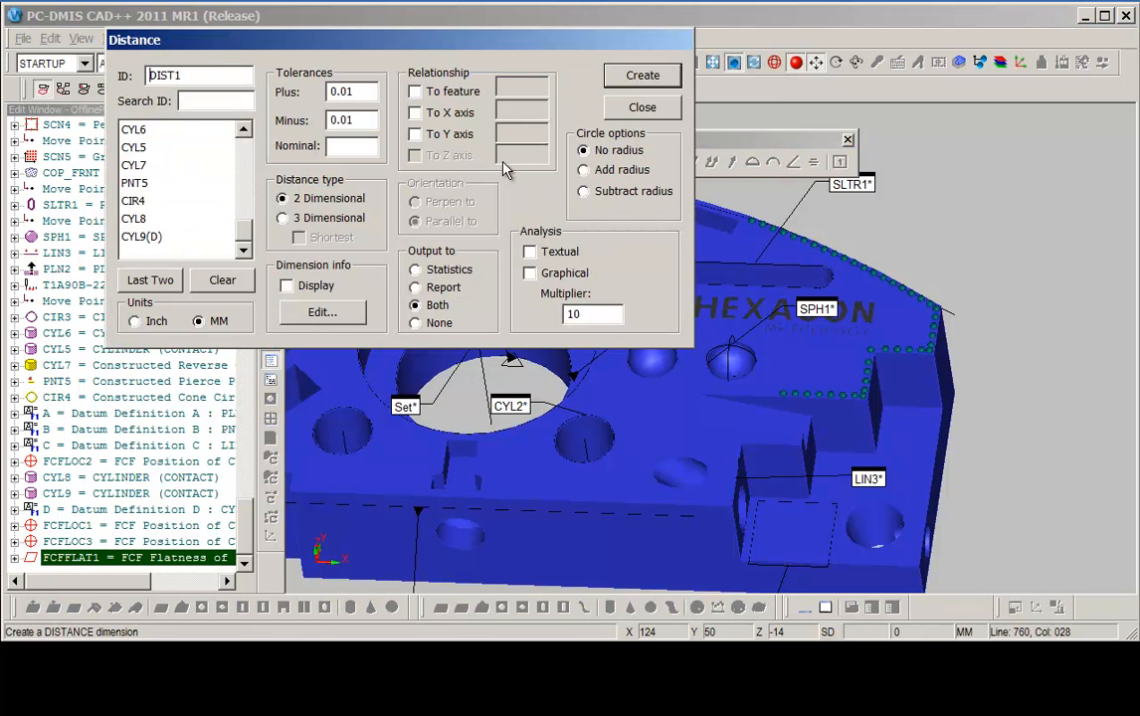
drag(425, 47, 405, 130)
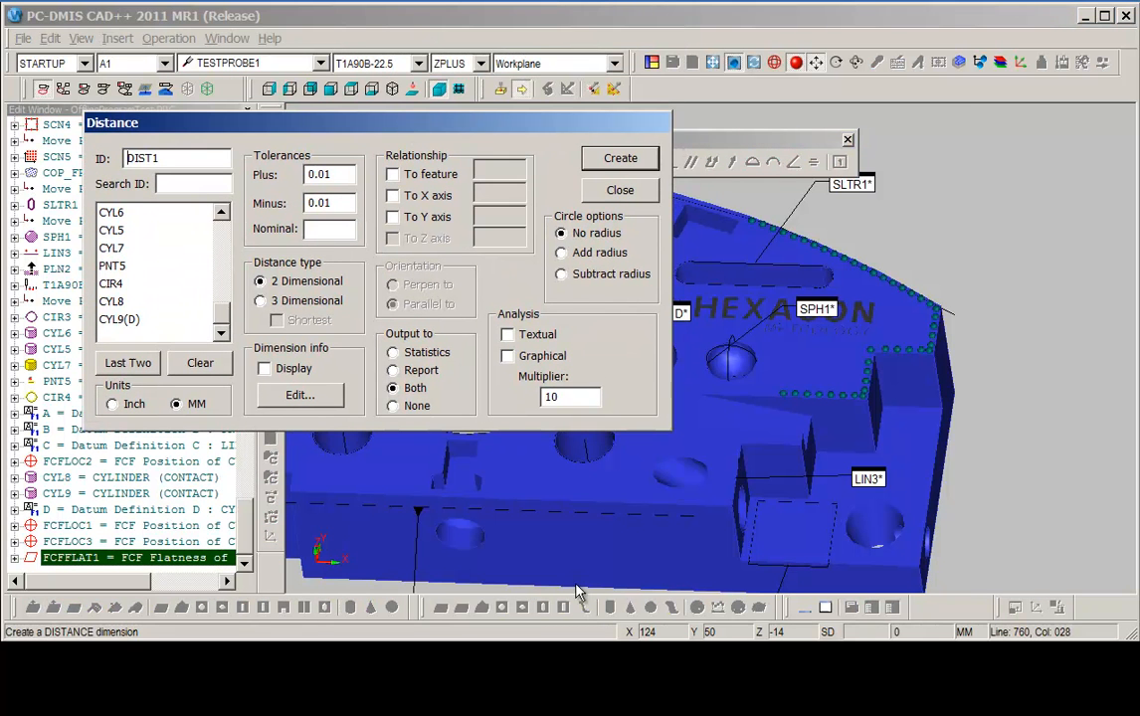
right_drag(495, 499, 862, 593)
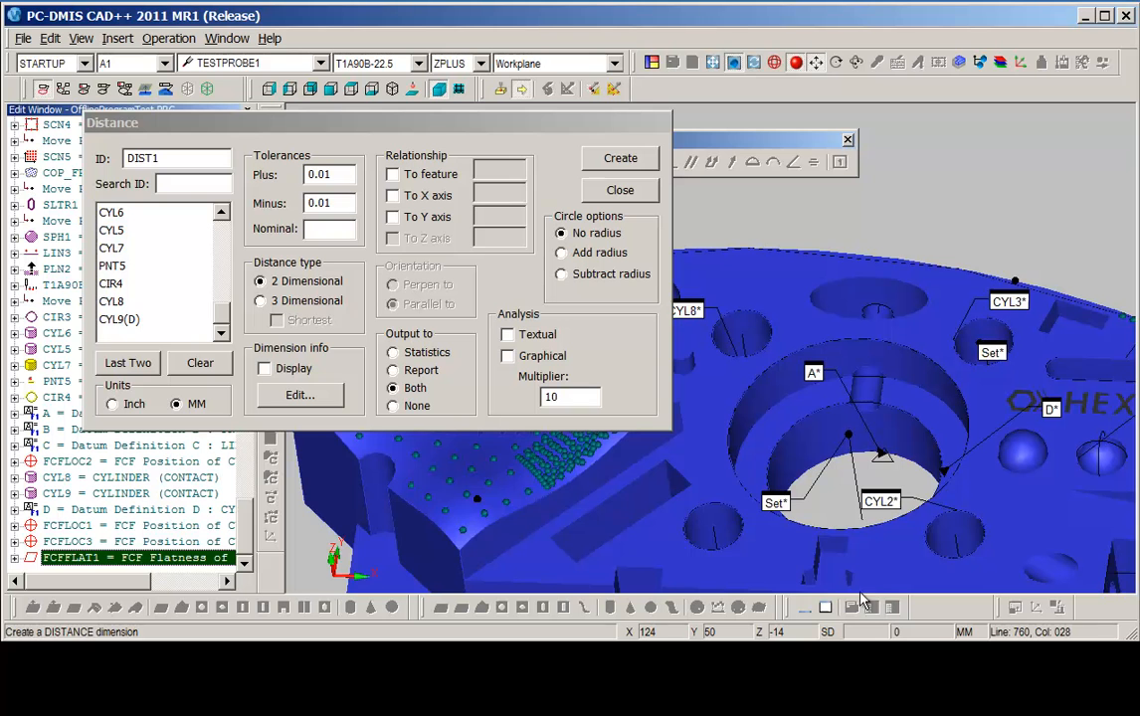
click(733, 510)
click(982, 531)
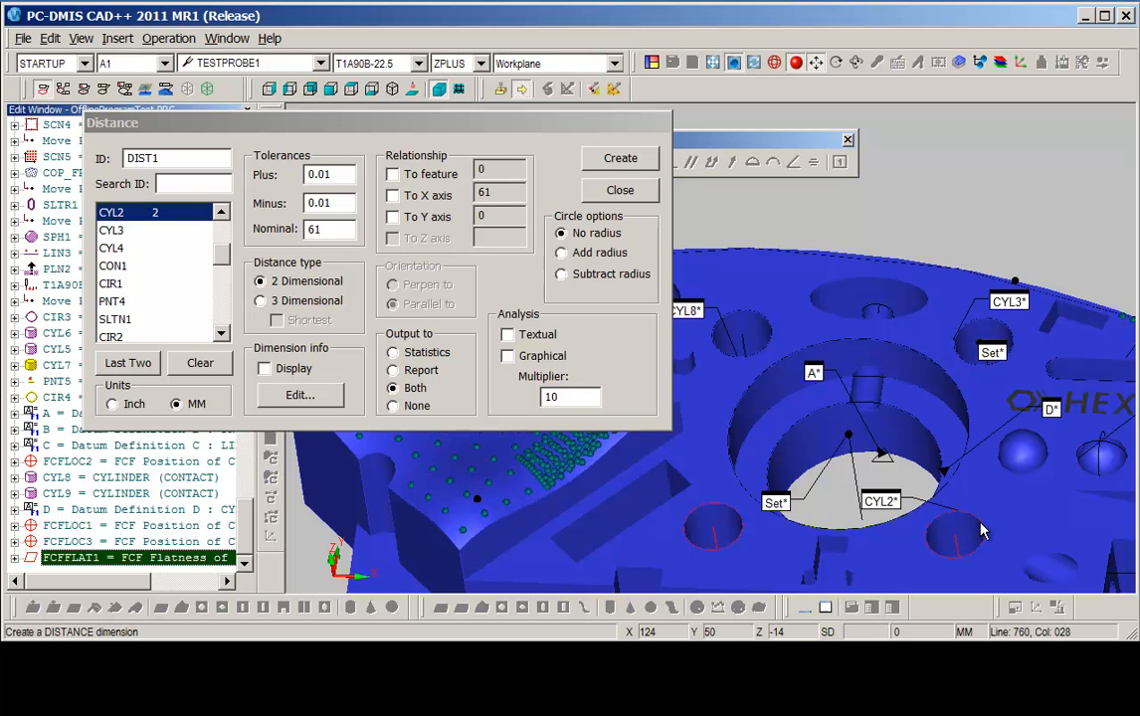
Make the distance relative to the X axis, set plus and minus tolerances to .5, and create it.
drag(237, 124, 233, 137)
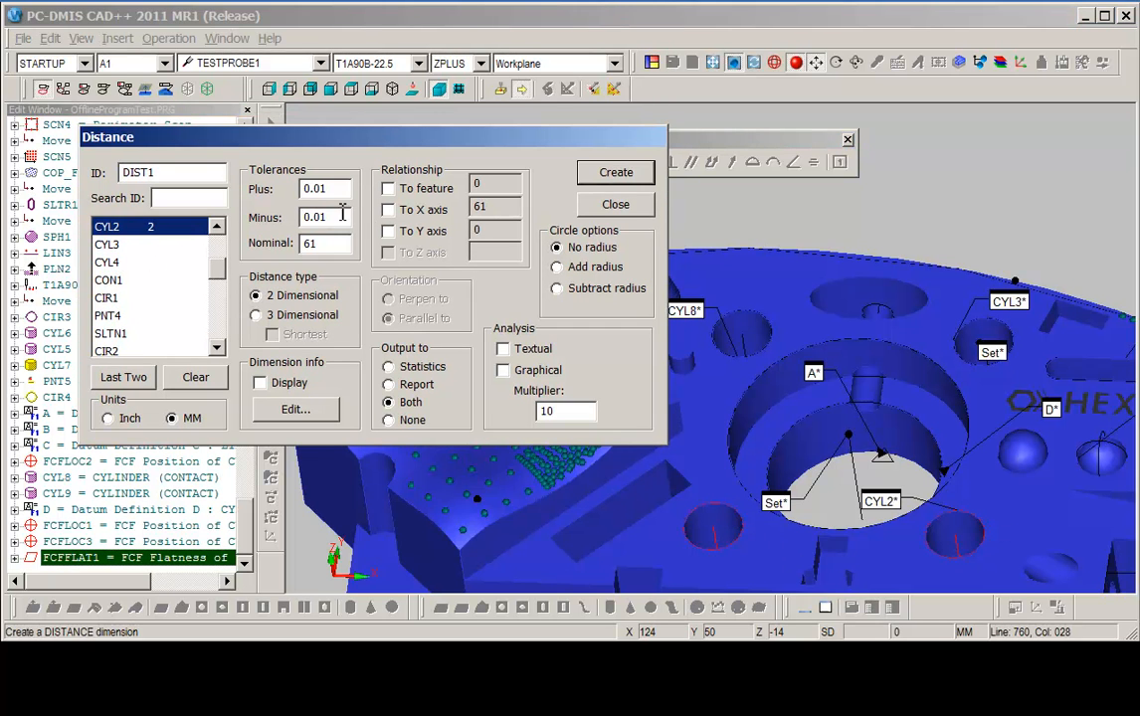
click(387, 211)
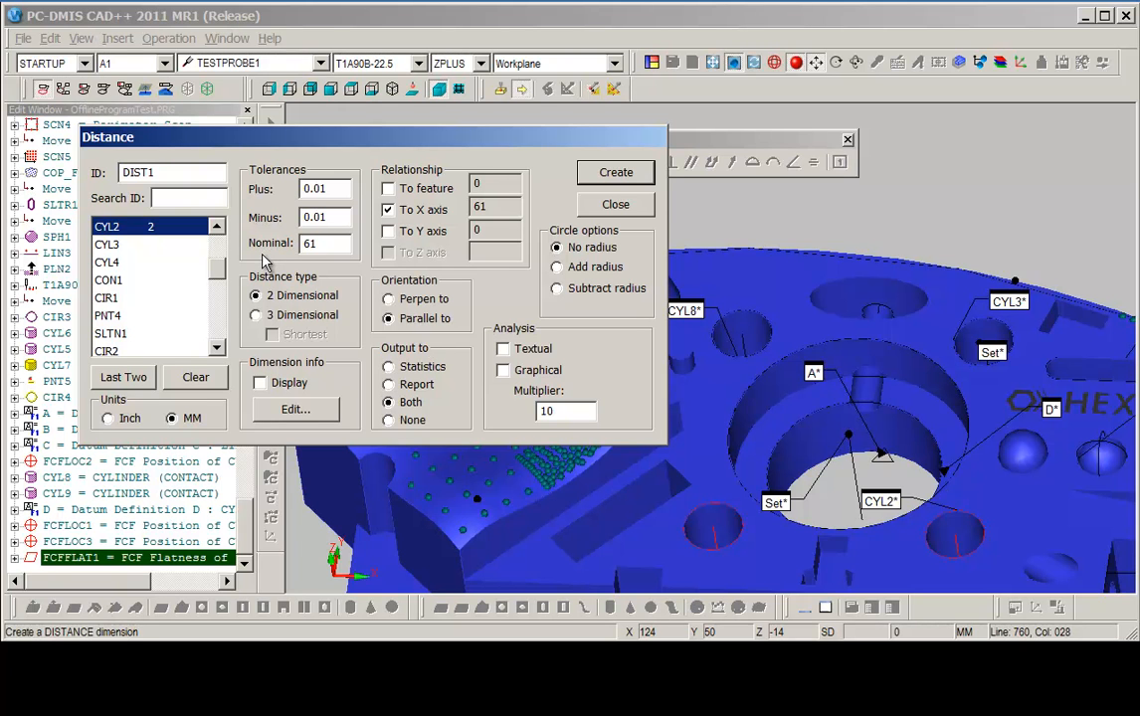
double_click(330, 189)
text(.5)
key(Tab)
text(.5)
key(Tab)
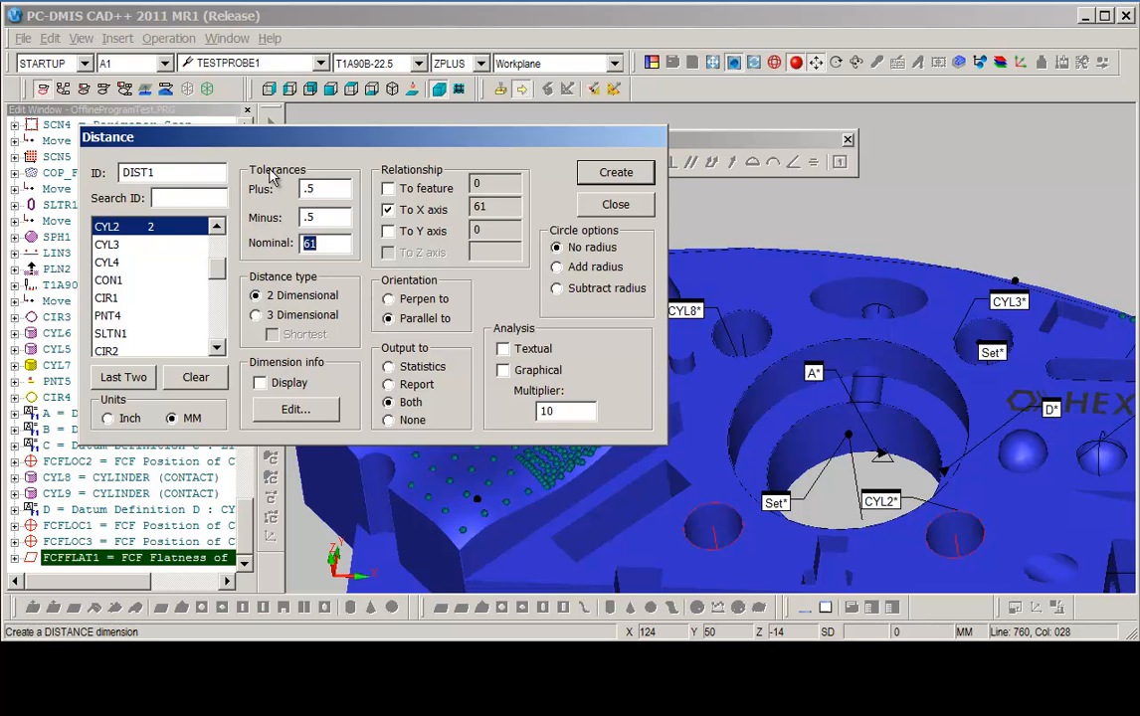
click(604, 173)
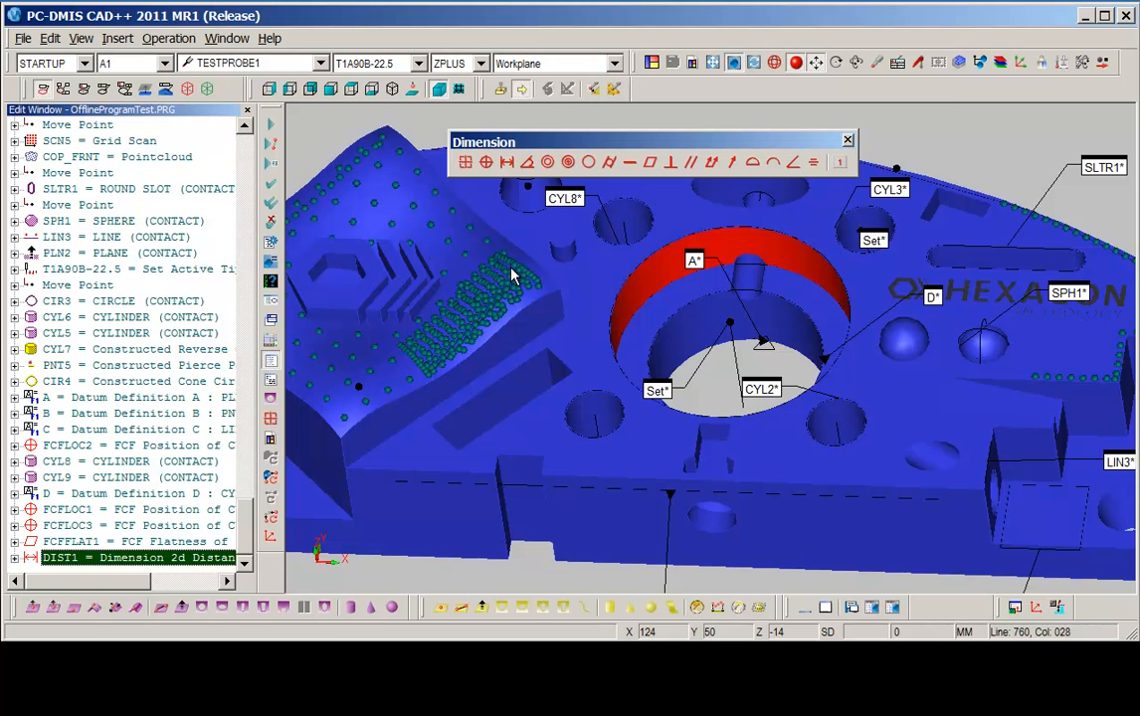
Start a parallelism dimension on the side plane PLN2 and set its datum to A.
right_drag(543, 254, 544, 270)
right_drag(573, 327, 474, 323)
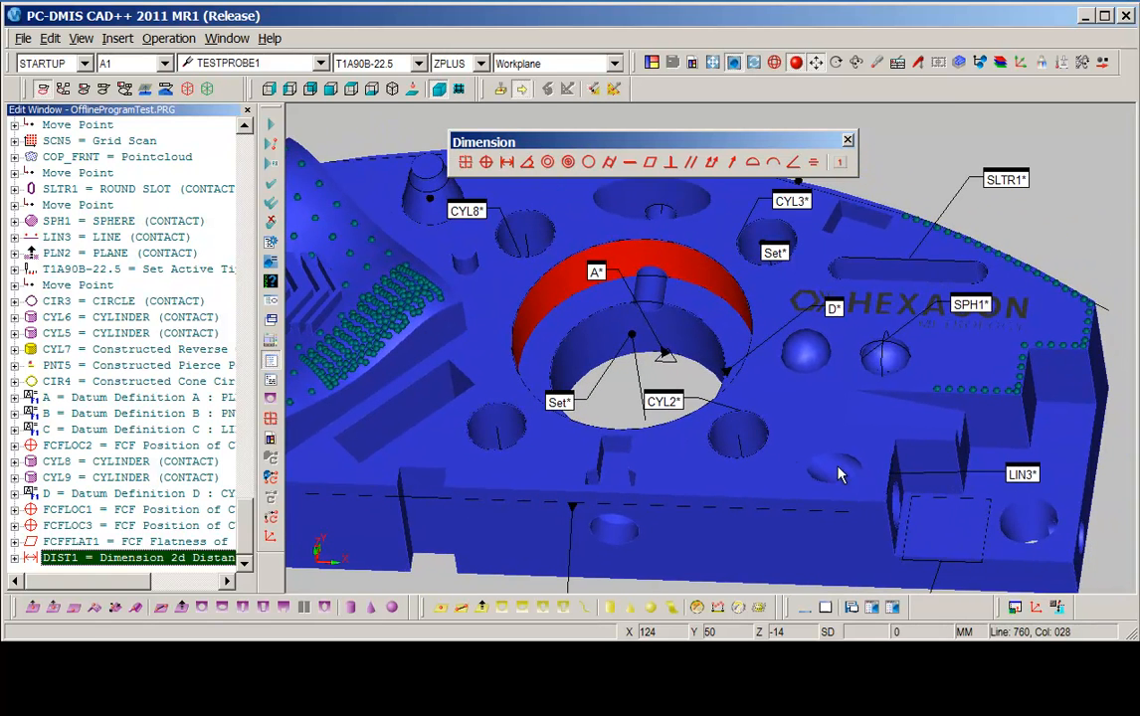
right_drag(780, 467, 733, 362)
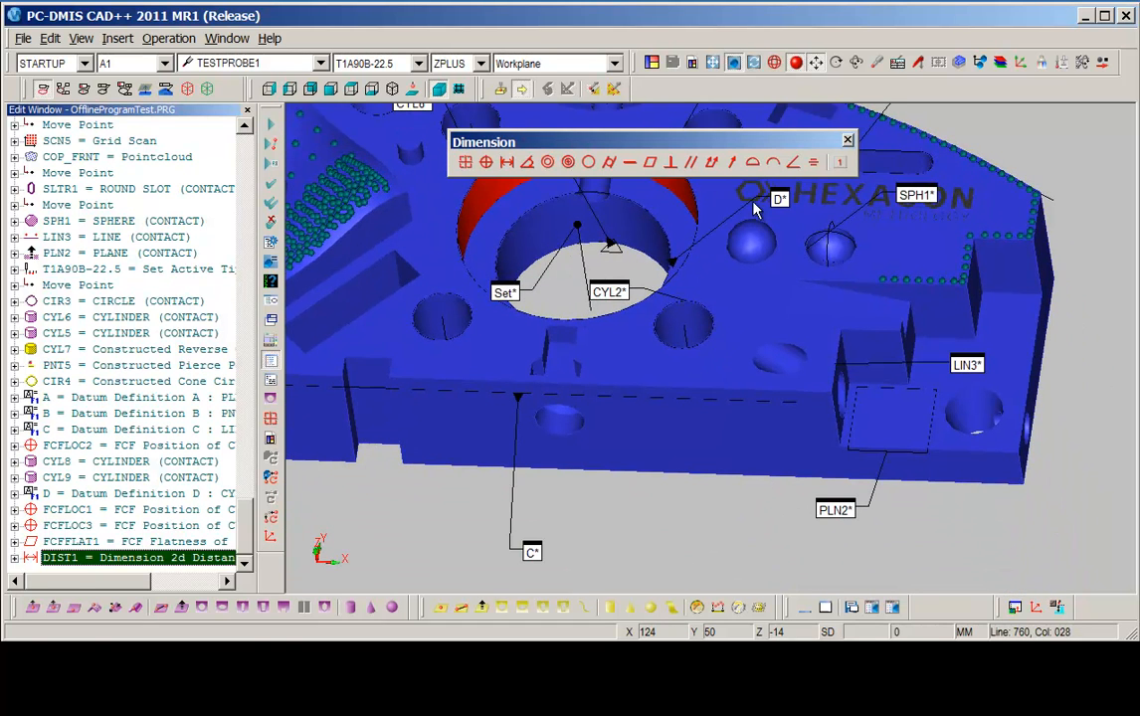
click(693, 165)
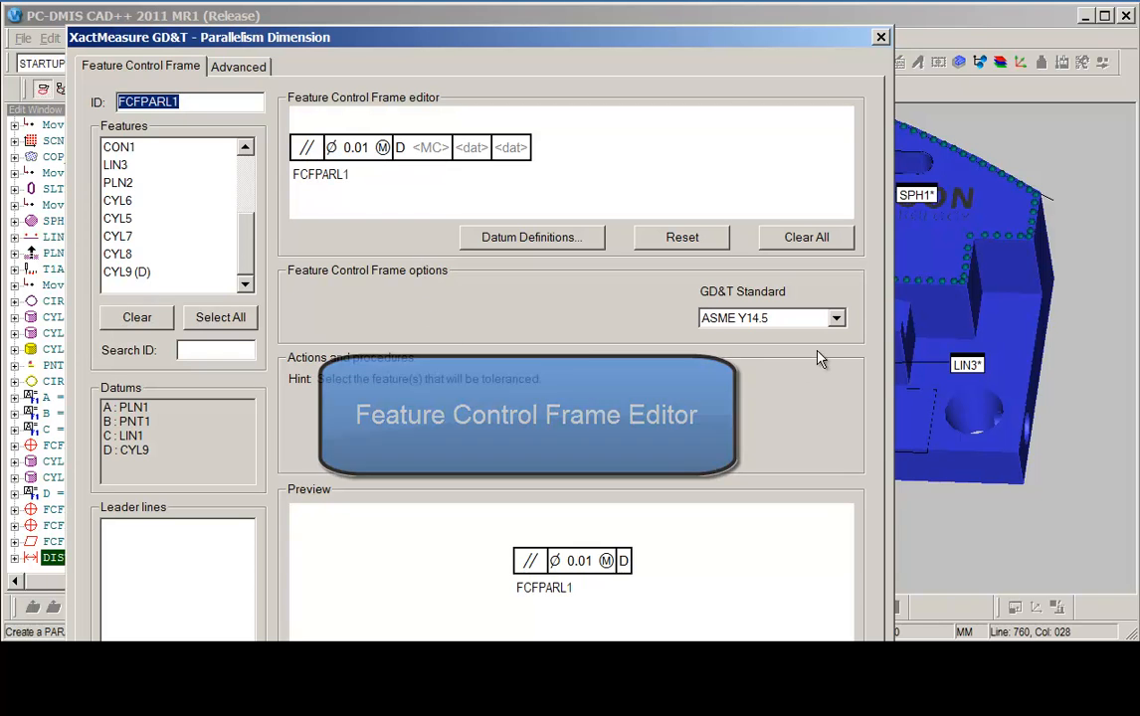
click(930, 398)
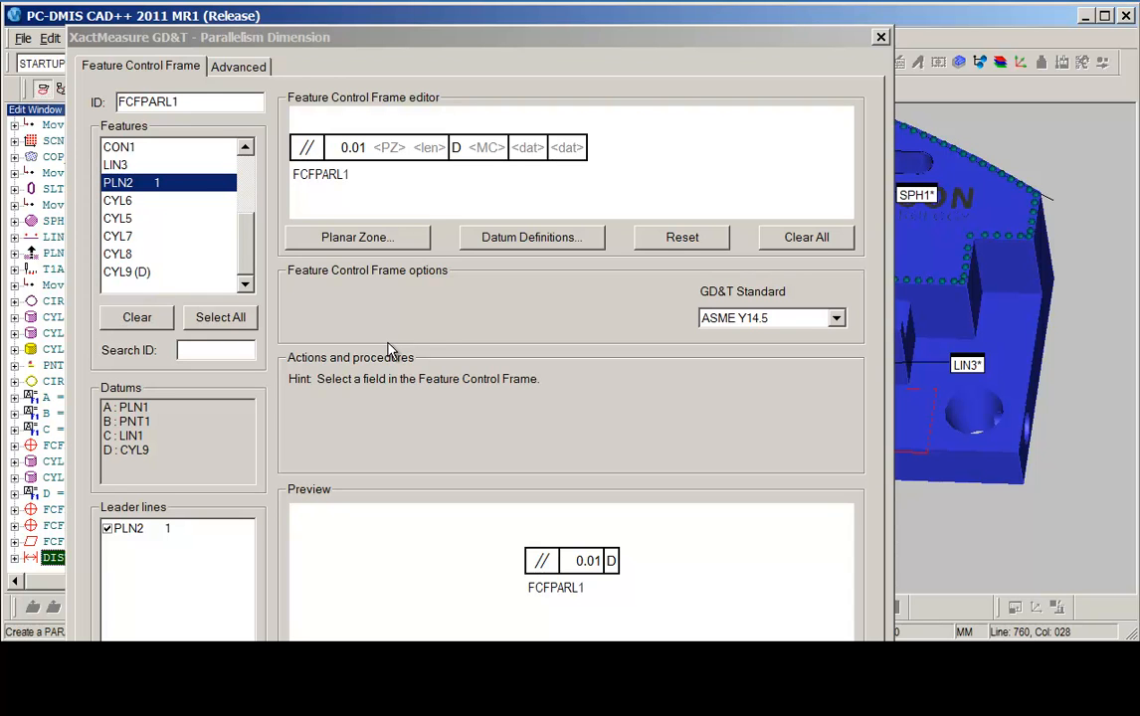
click(455, 147)
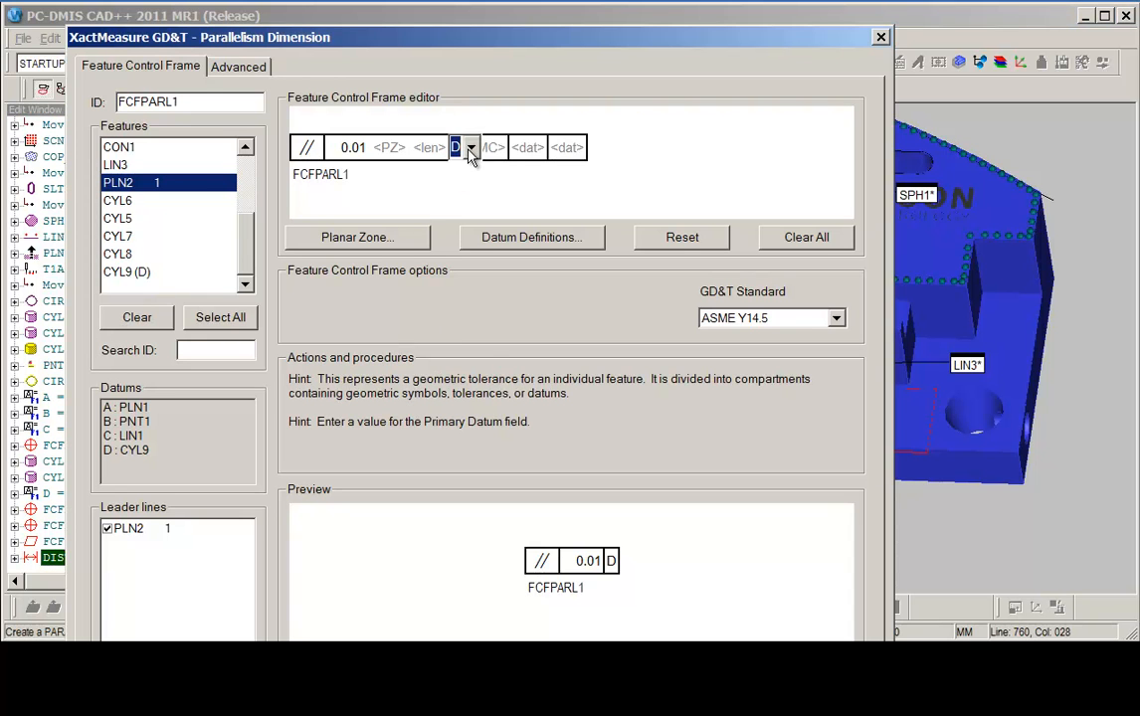
click(471, 148)
click(464, 174)
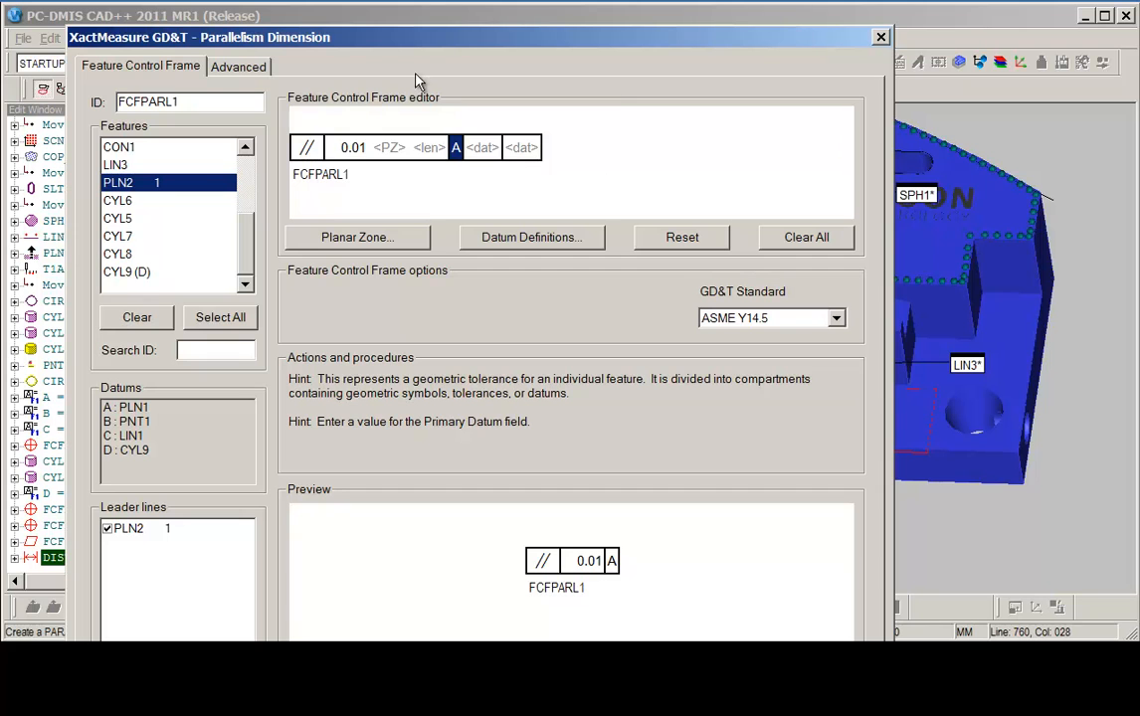
Set the parallelism tolerance to .15, create the dimension and close the dialog.
click(352, 156)
text(.15)
key(Tab)
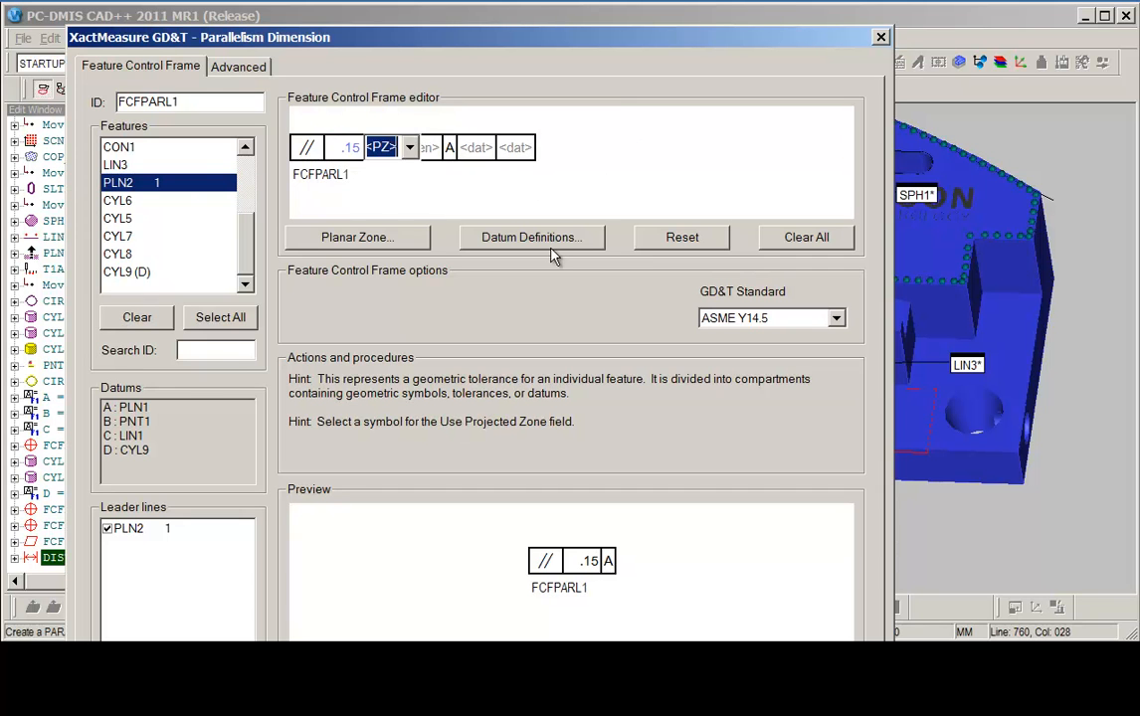
drag(579, 43, 552, 0)
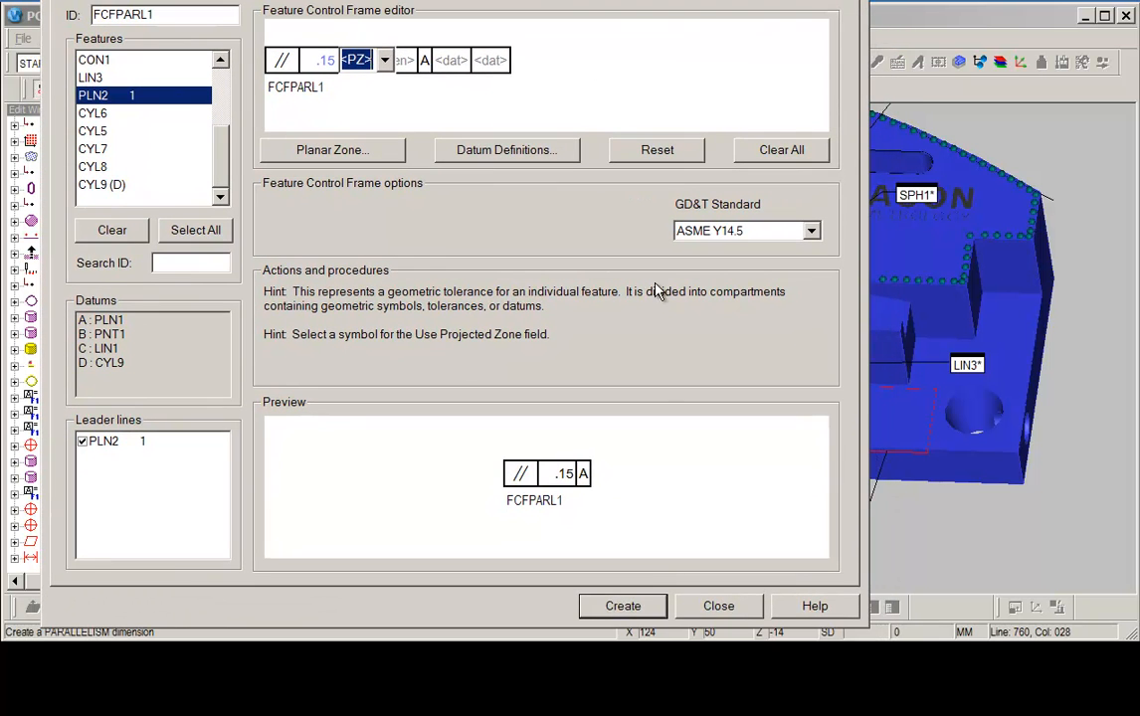
click(623, 606)
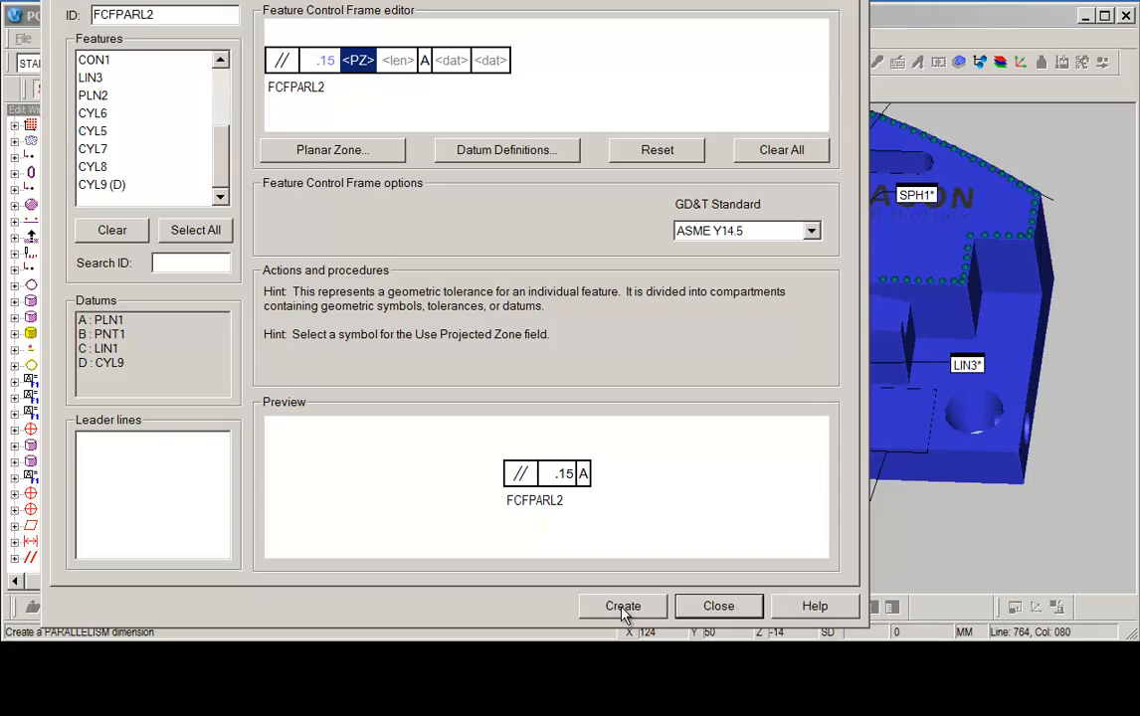
click(740, 612)
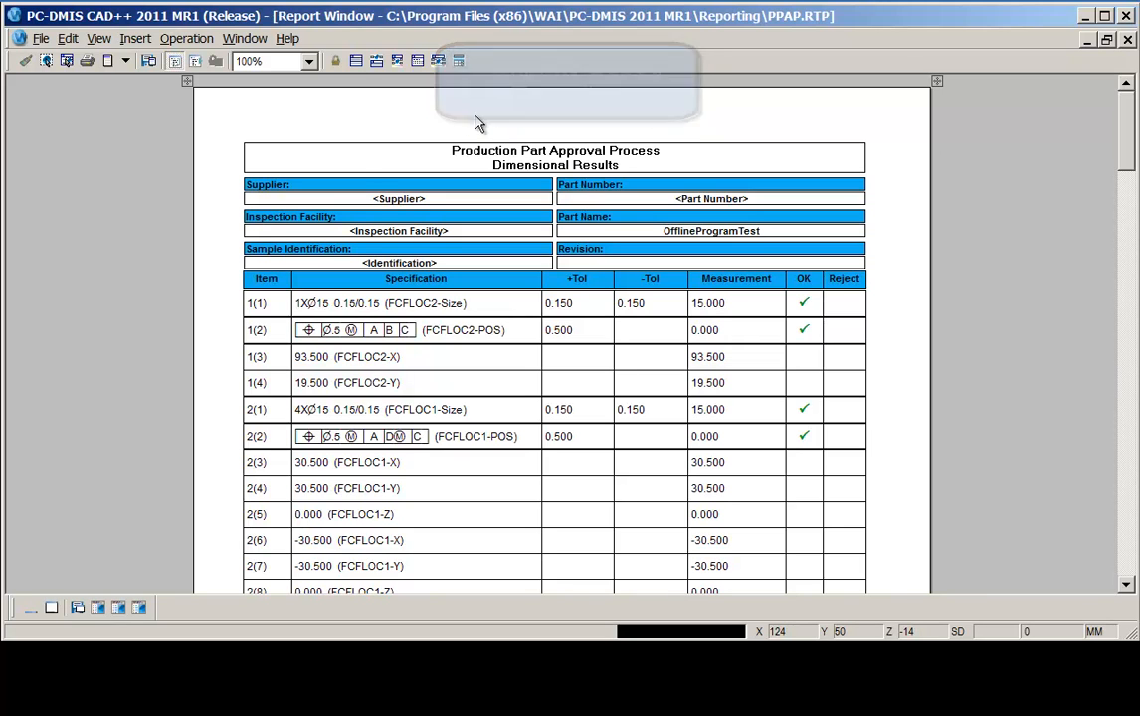
Apply the Text Only and then the CADOnly_Landscape report templates and scroll through the report.
click(357, 64)
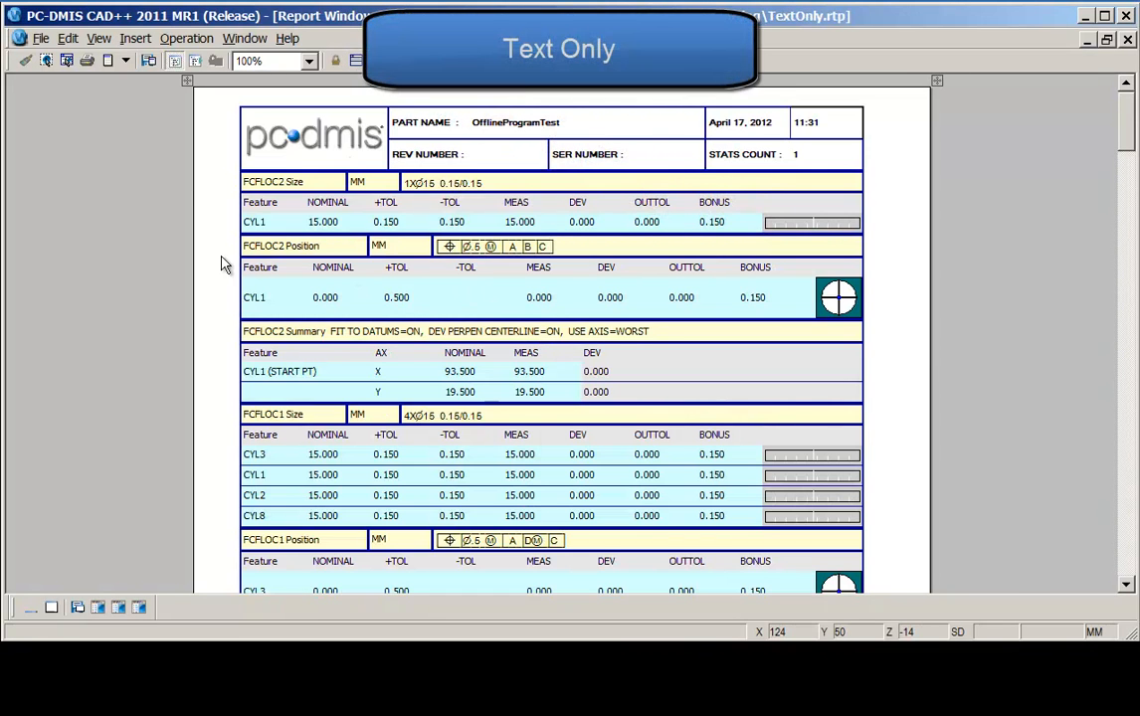
drag(1127, 129, 1065, 145)
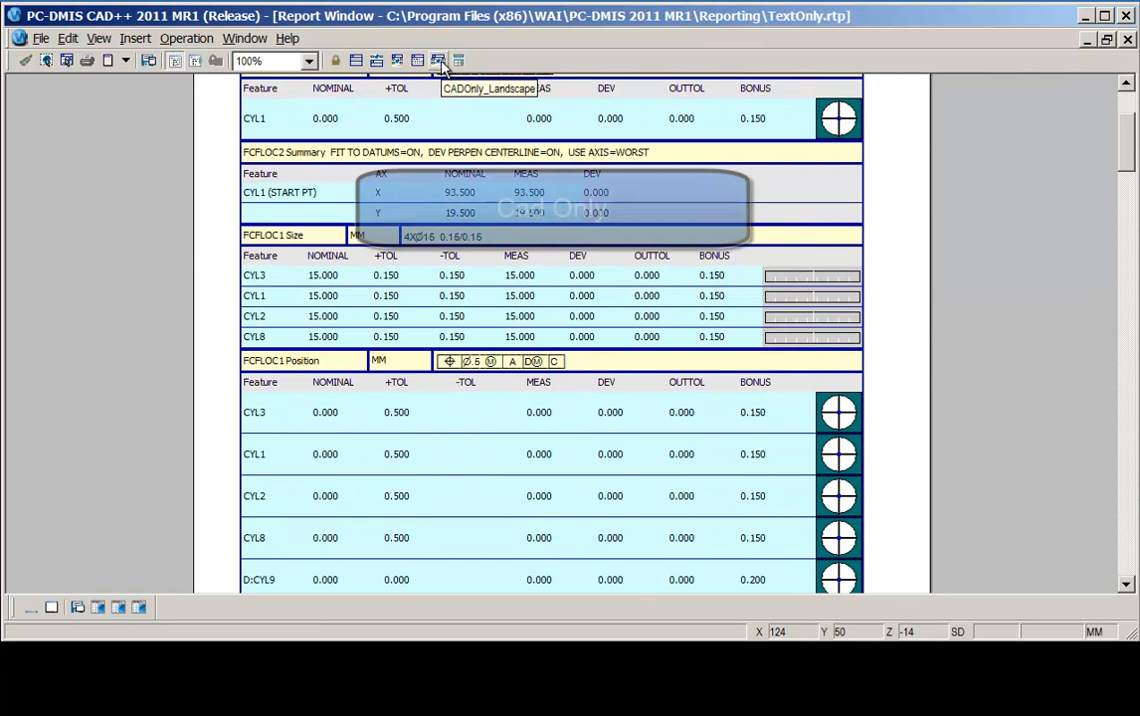
click(439, 61)
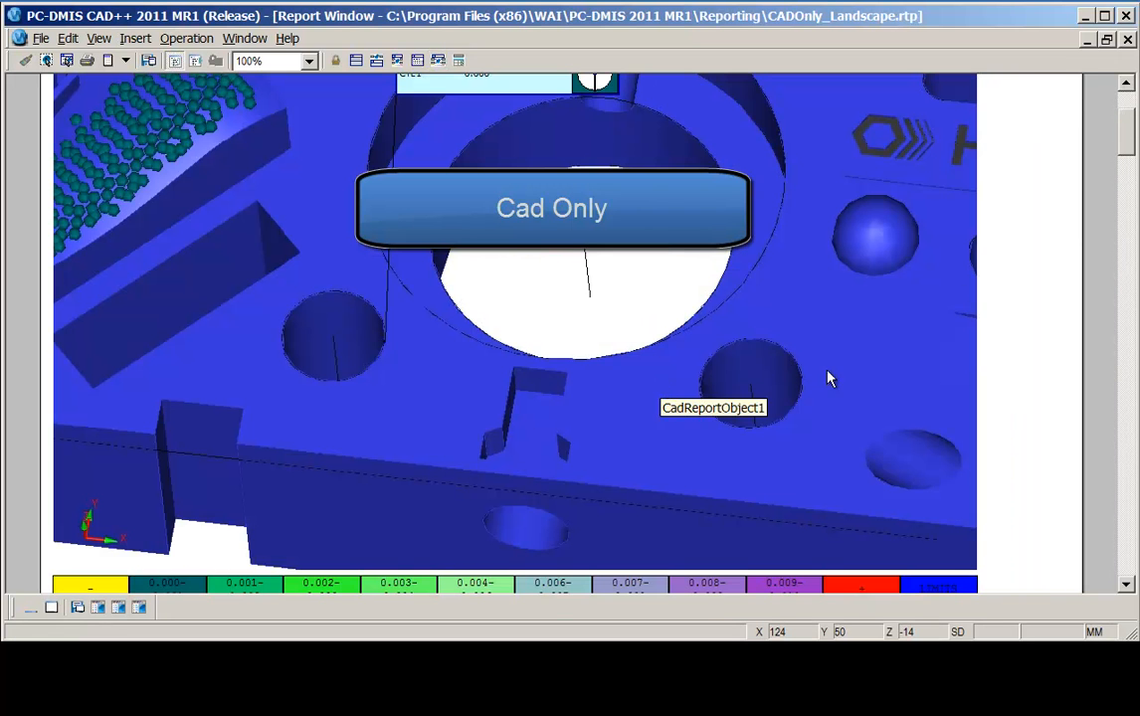
drag(1131, 141, 1131, 121)
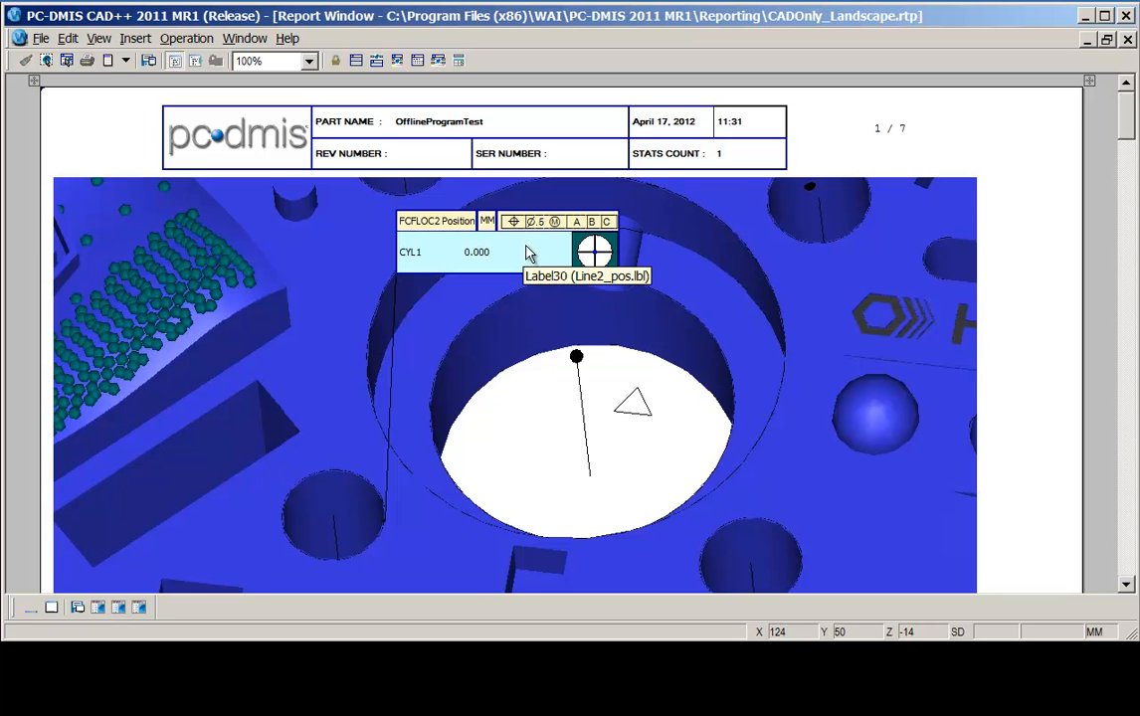
Move the FCFLOC2 position label and zoom the part view out within the CAD-only report.
drag(517, 254, 291, 401)
click(849, 313)
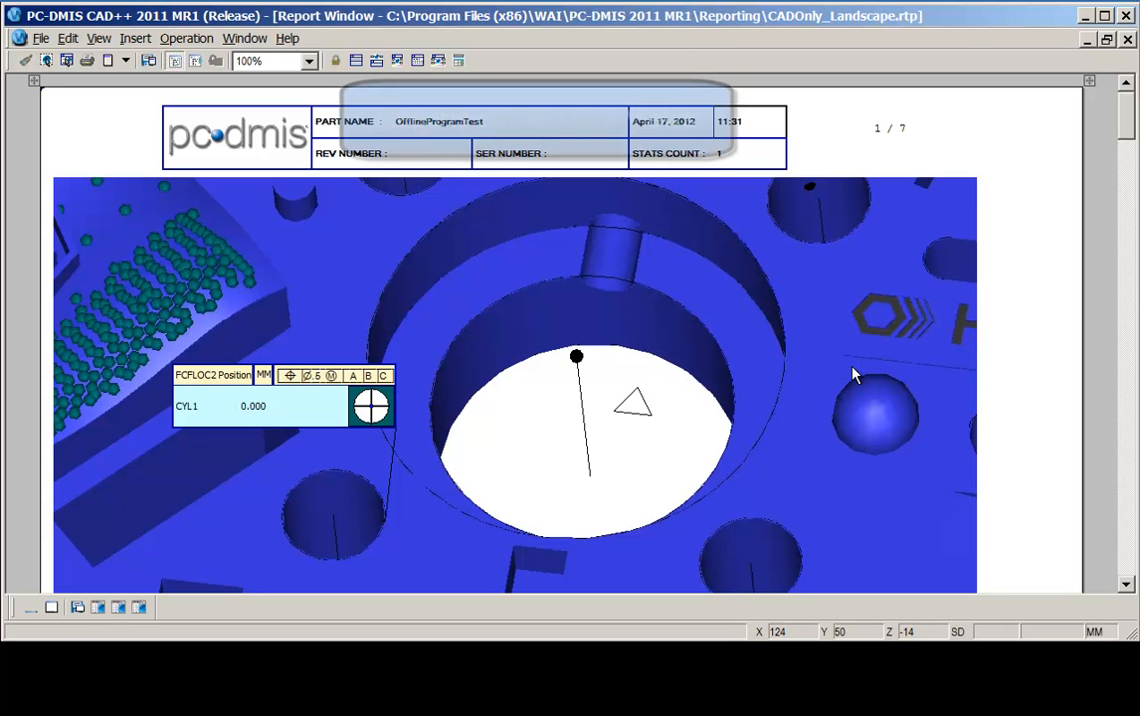
click(834, 412)
drag(833, 418, 763, 352)
scroll(763, 351, down, 5)
right_drag(793, 387, 678, 420)
click(1006, 372)
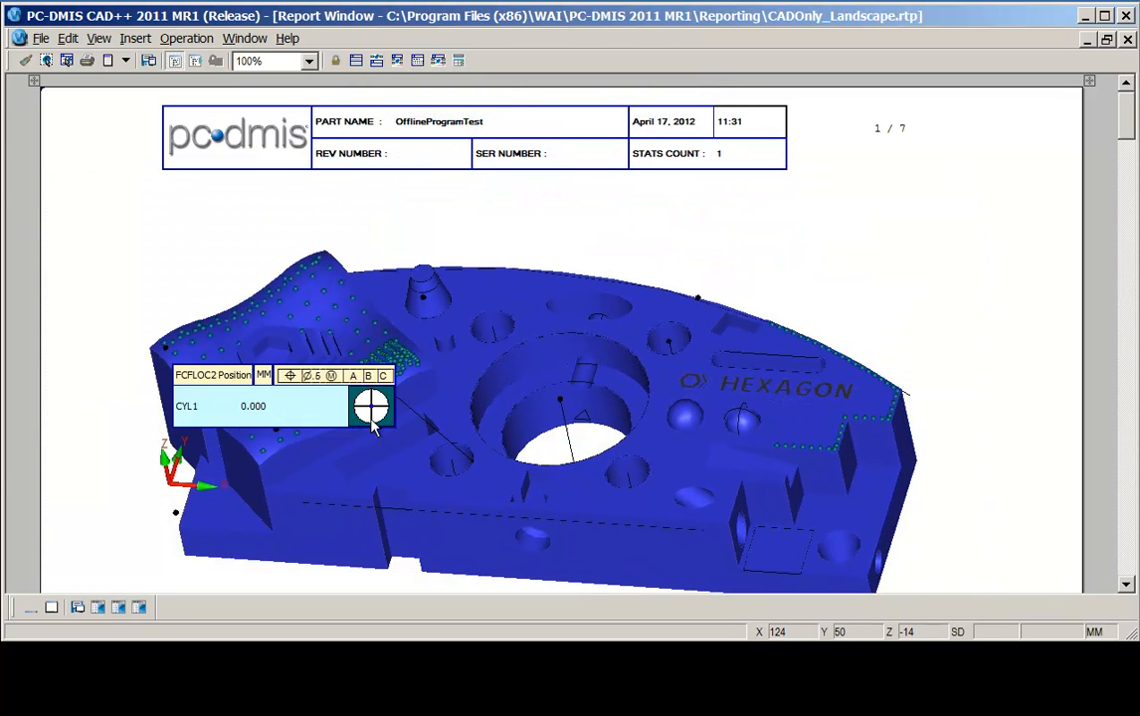
drag(313, 398, 430, 250)
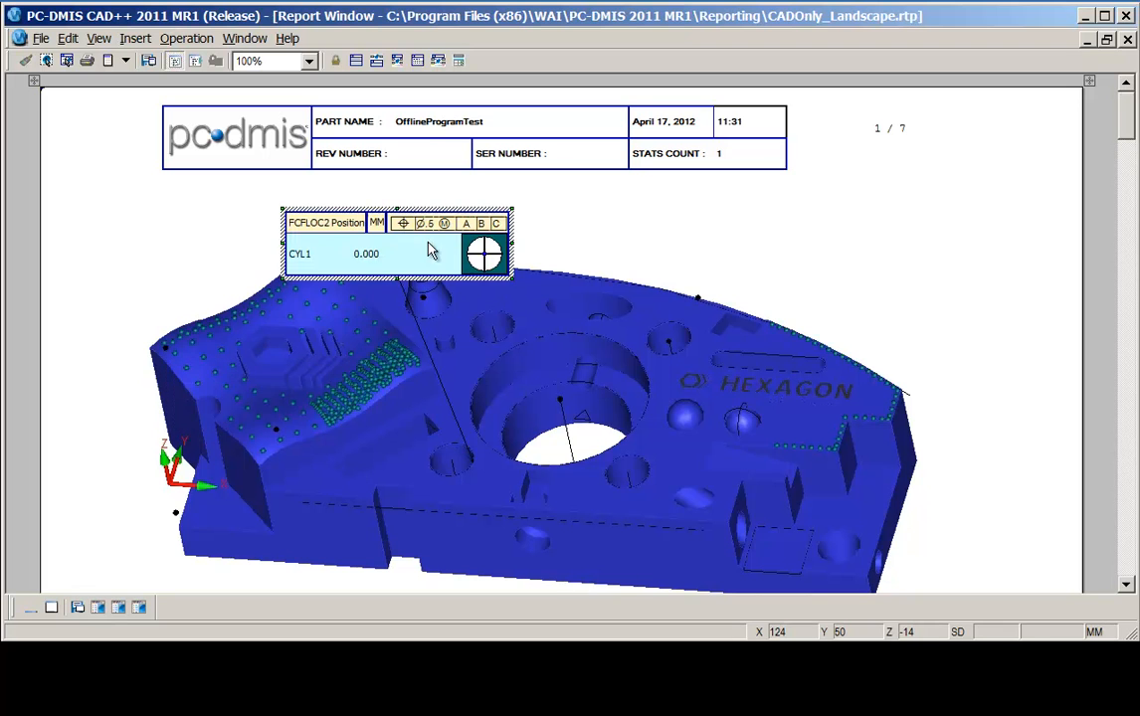
click(1056, 308)
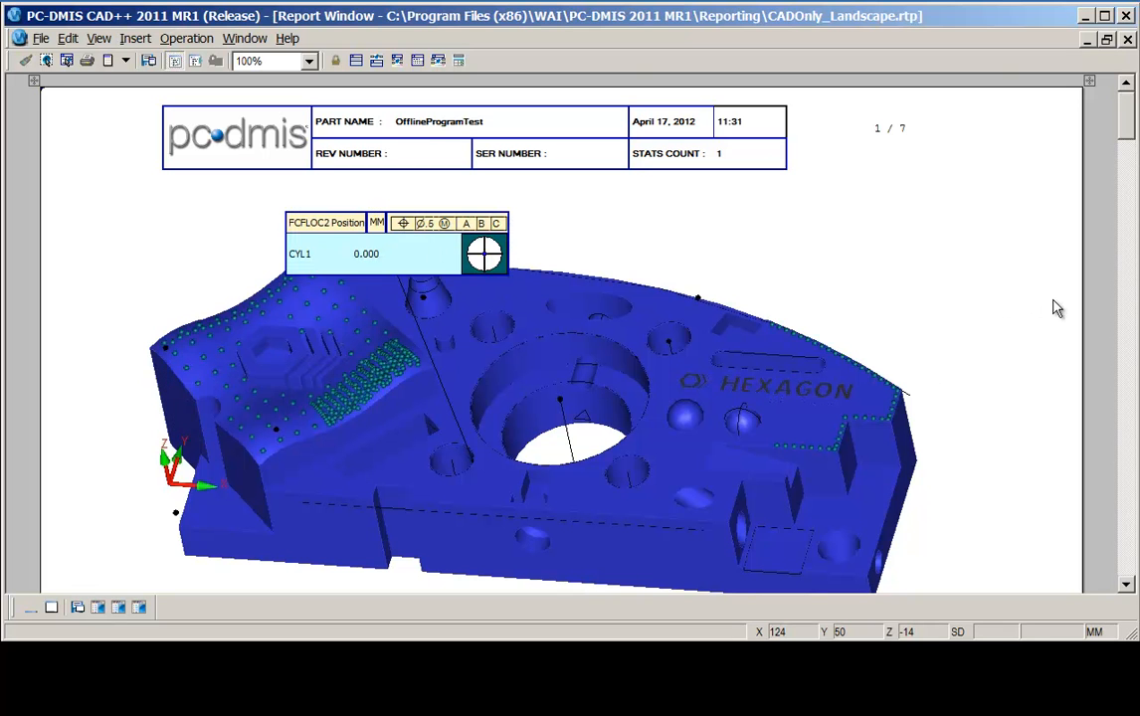
Scroll through the Text and CAD report pages.
drag(1127, 126, 1133, 291)
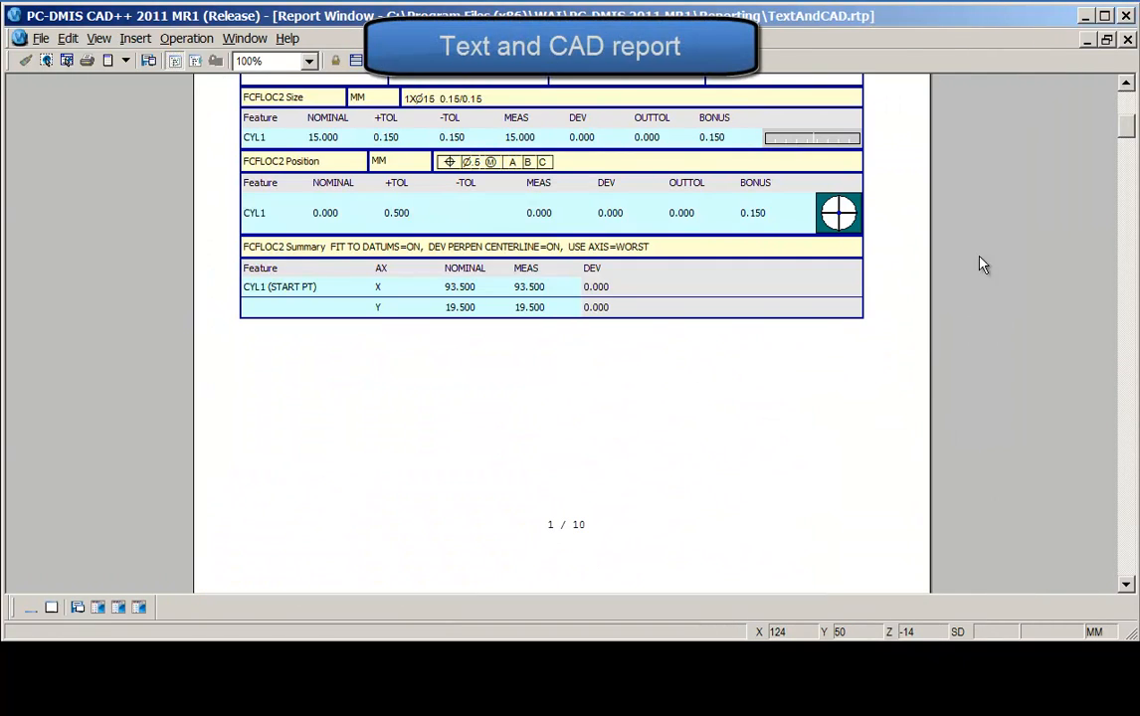
drag(1132, 120, 1132, 95)
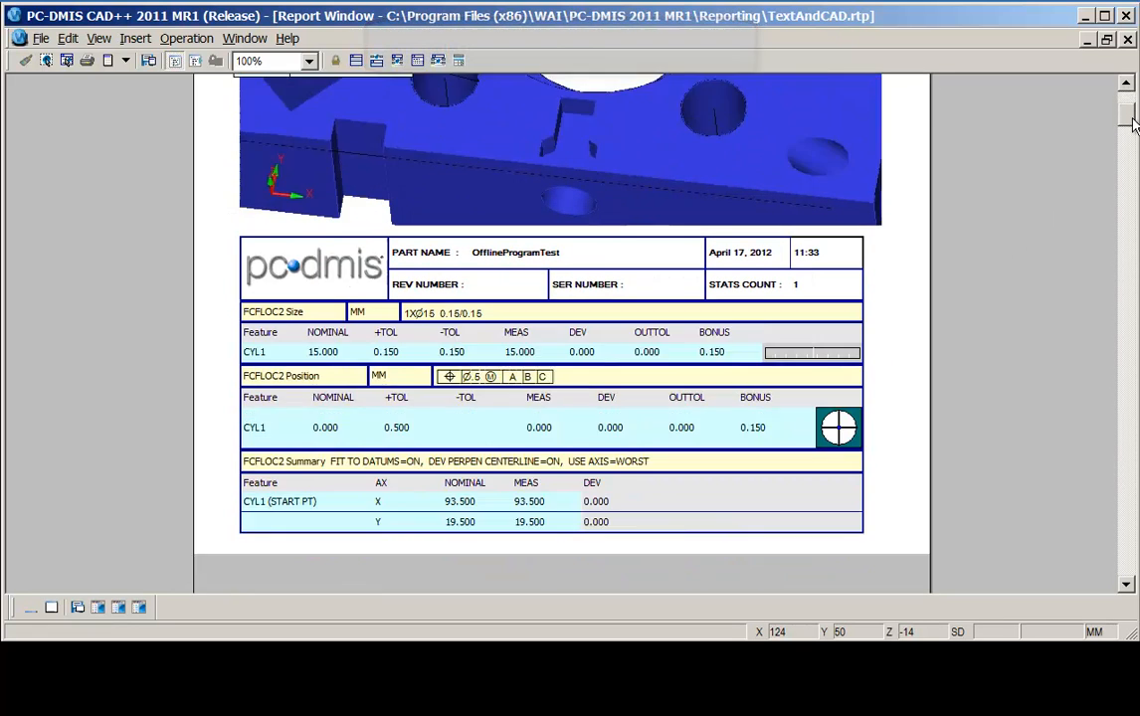
drag(1130, 103, 1134, 119)
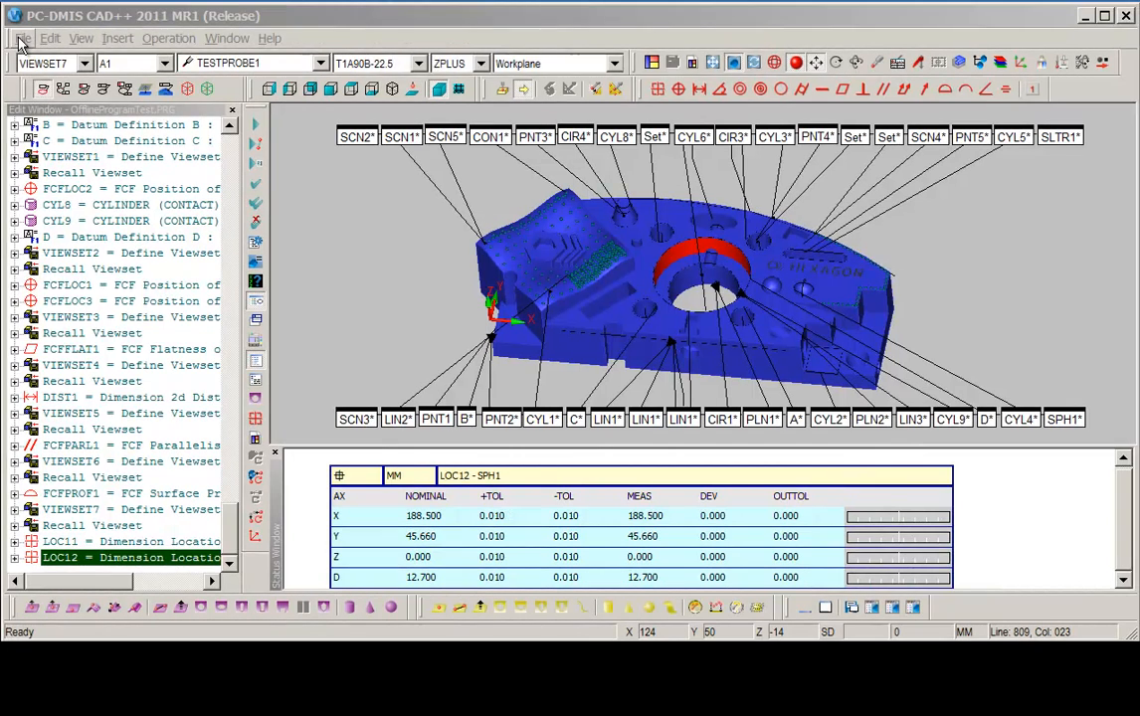
Open the PPAP.RTP report template from the reporting folder for editing.
click(21, 39)
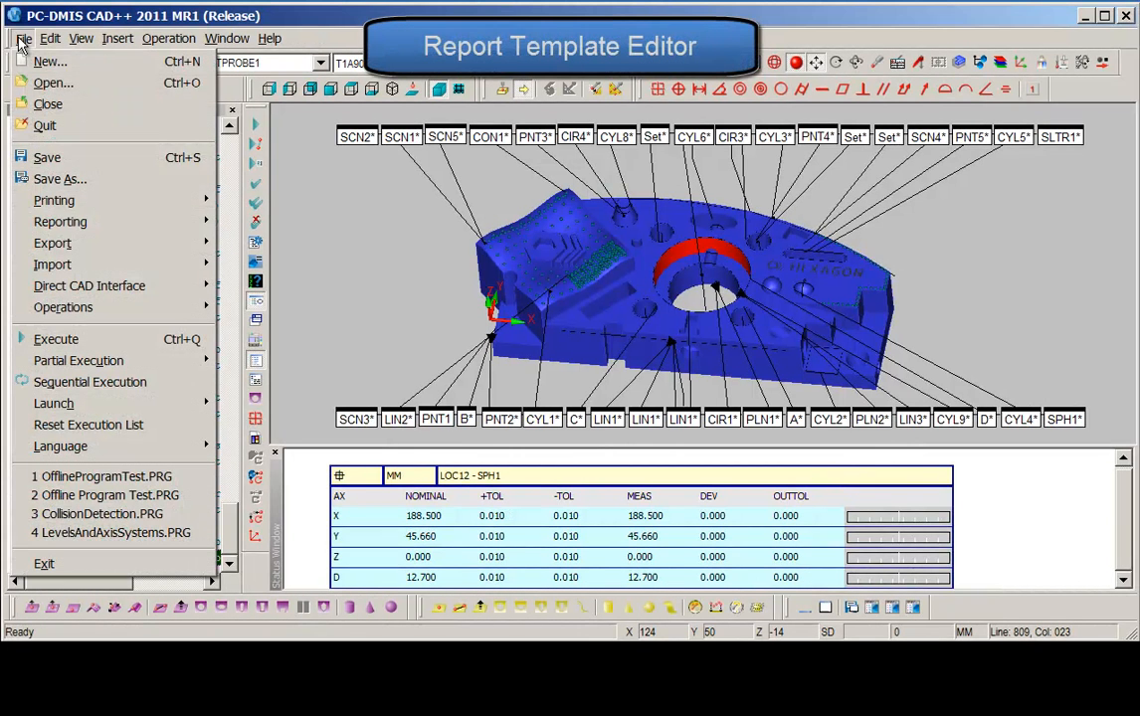
mouse_move(84, 219)
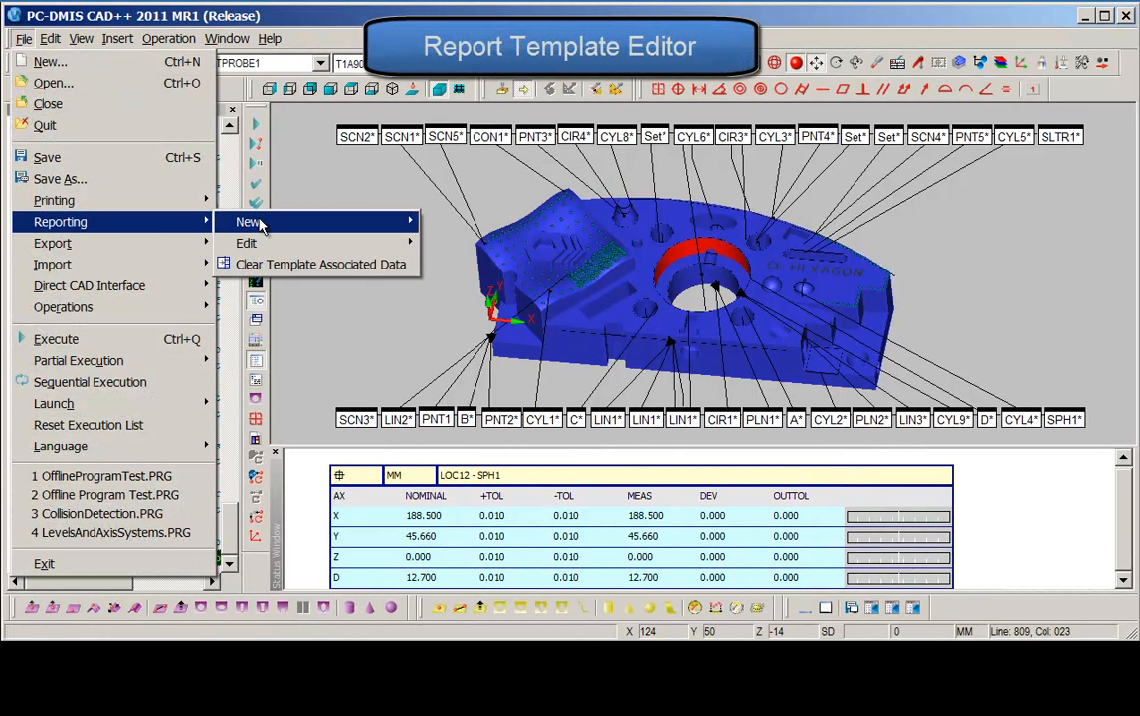
mouse_move(258, 245)
click(446, 242)
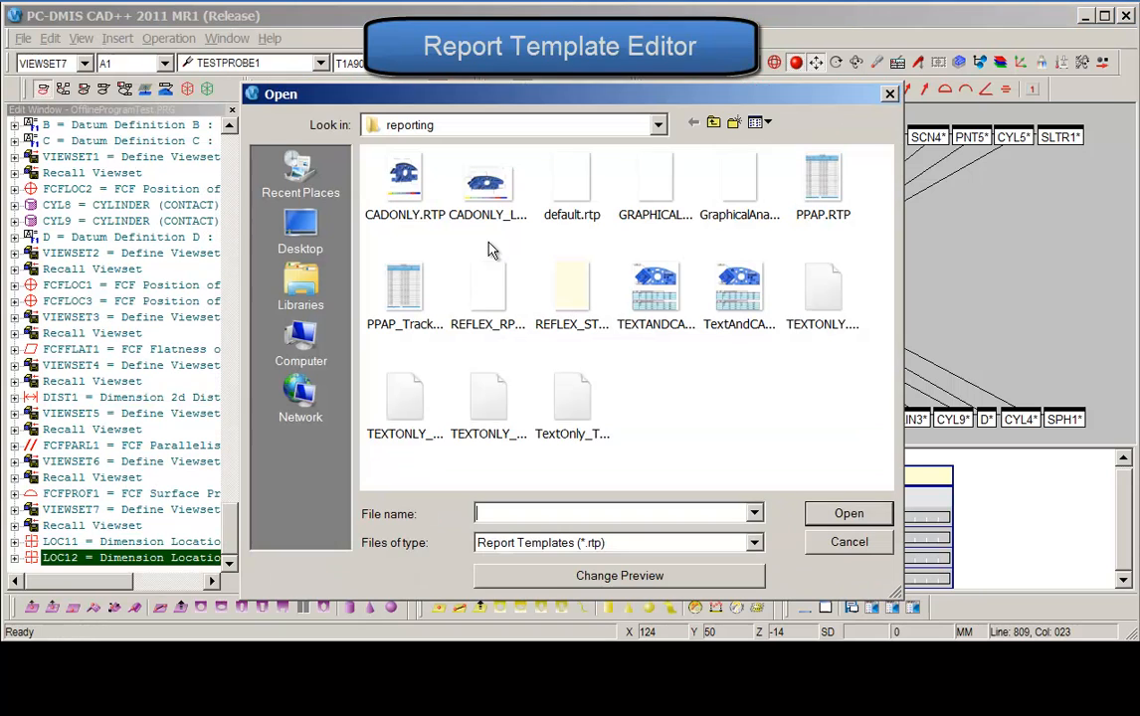
click(820, 194)
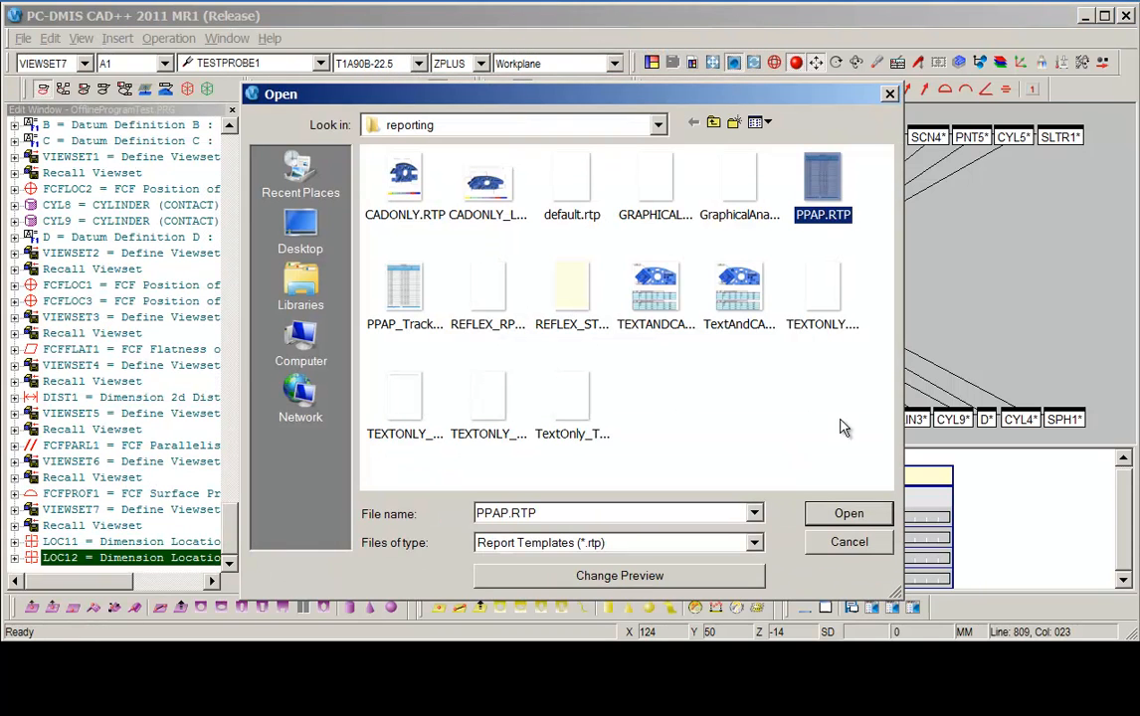
click(848, 515)
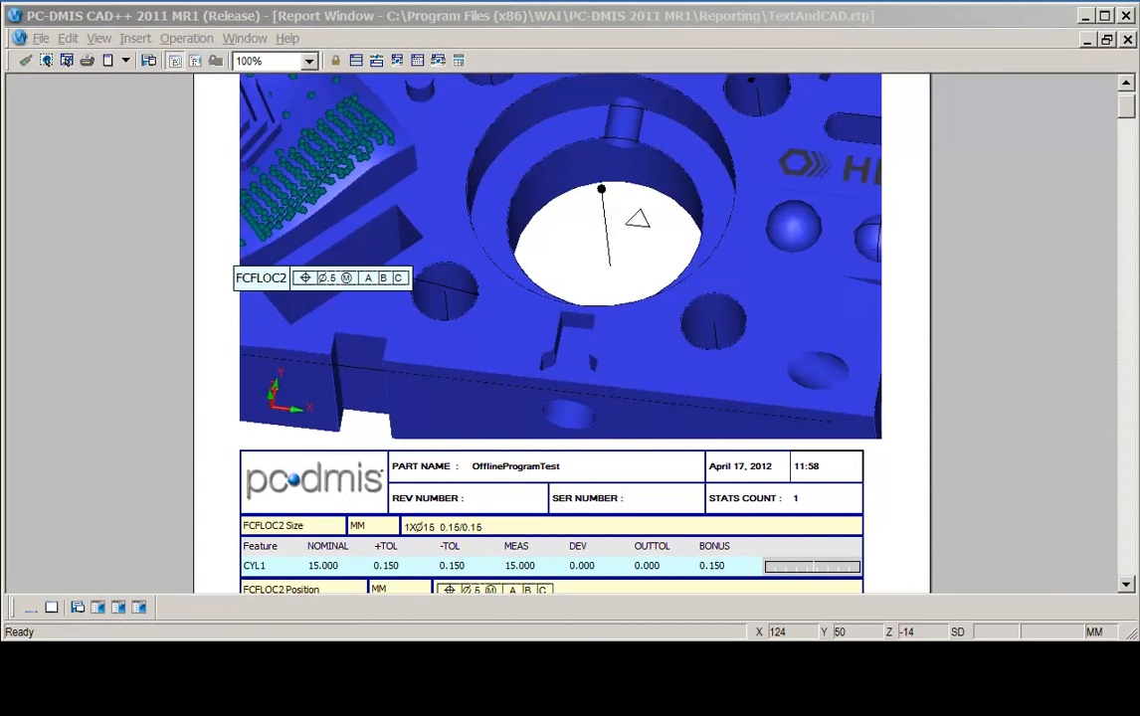
Open the report print setup and send the report output to a file in PDF format.
click(41, 41)
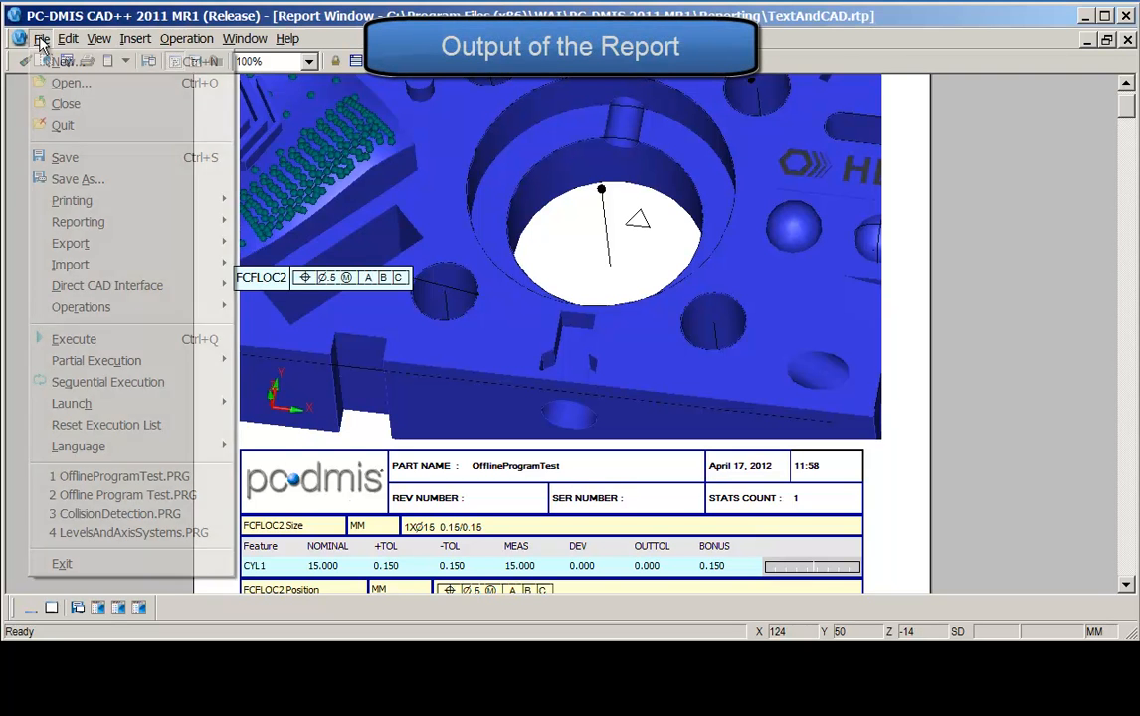
mouse_move(139, 200)
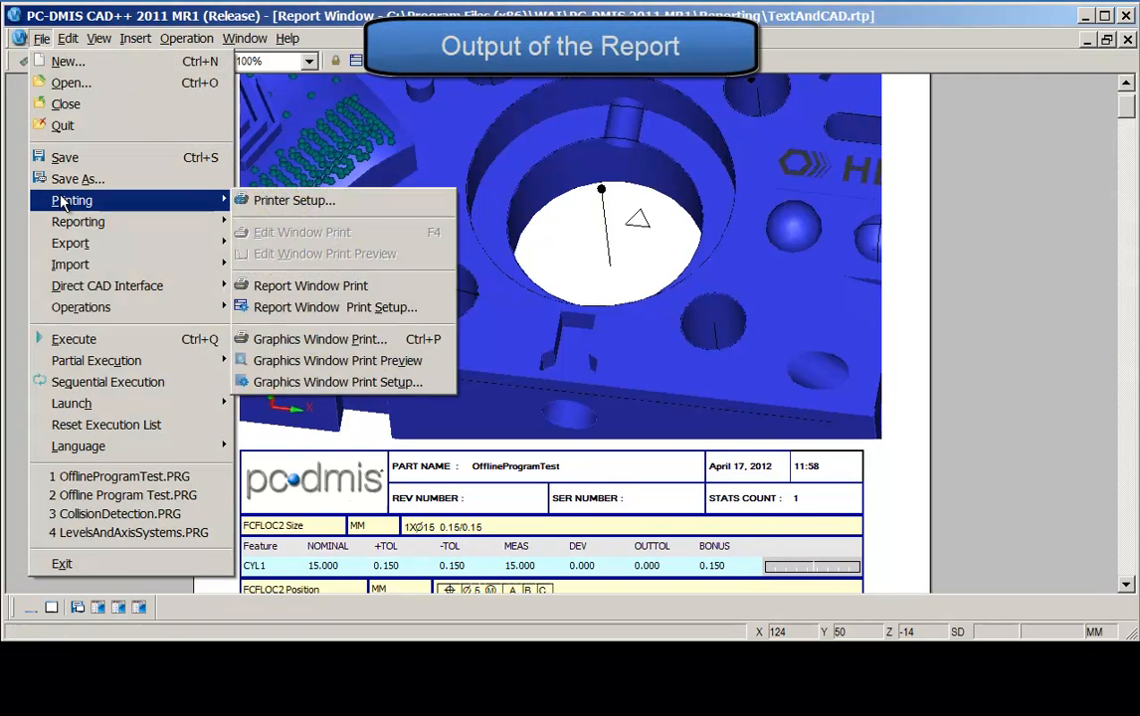
click(298, 310)
drag(518, 54, 510, 40)
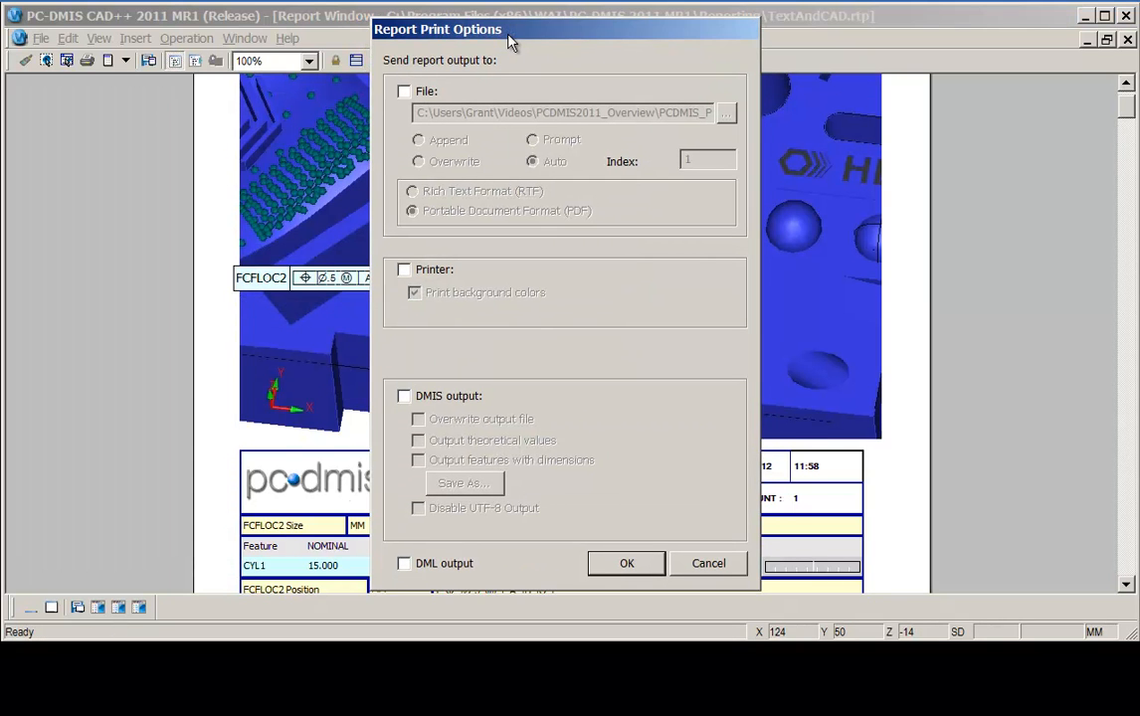
click(404, 91)
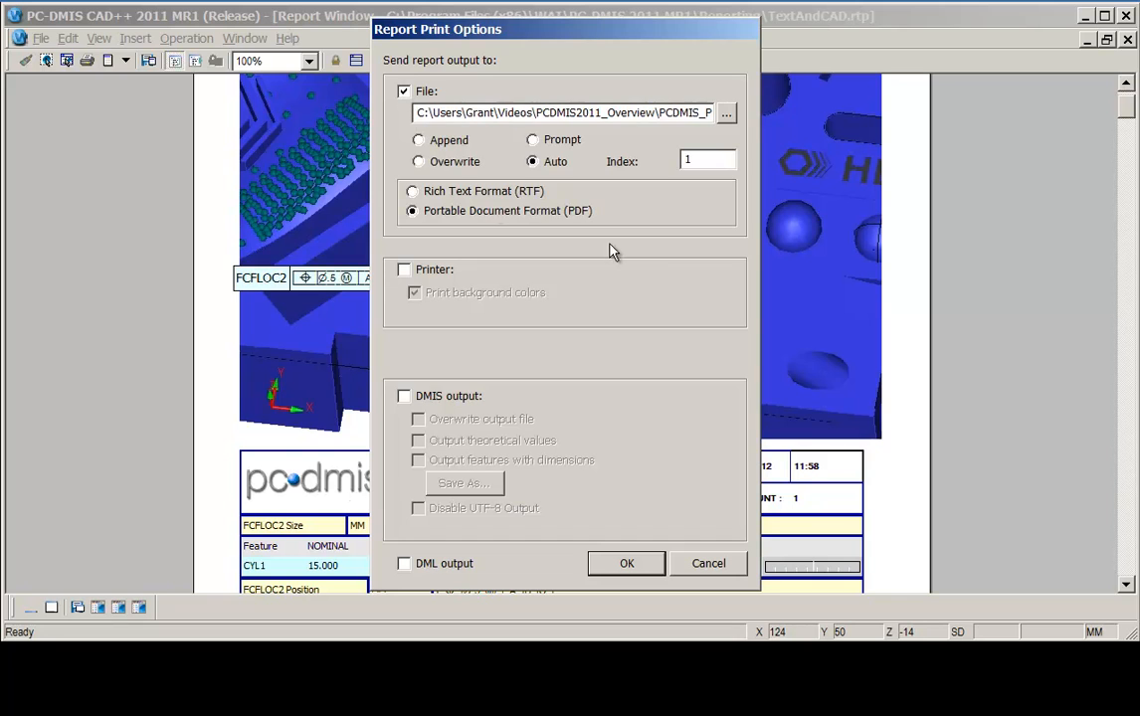
click(413, 190)
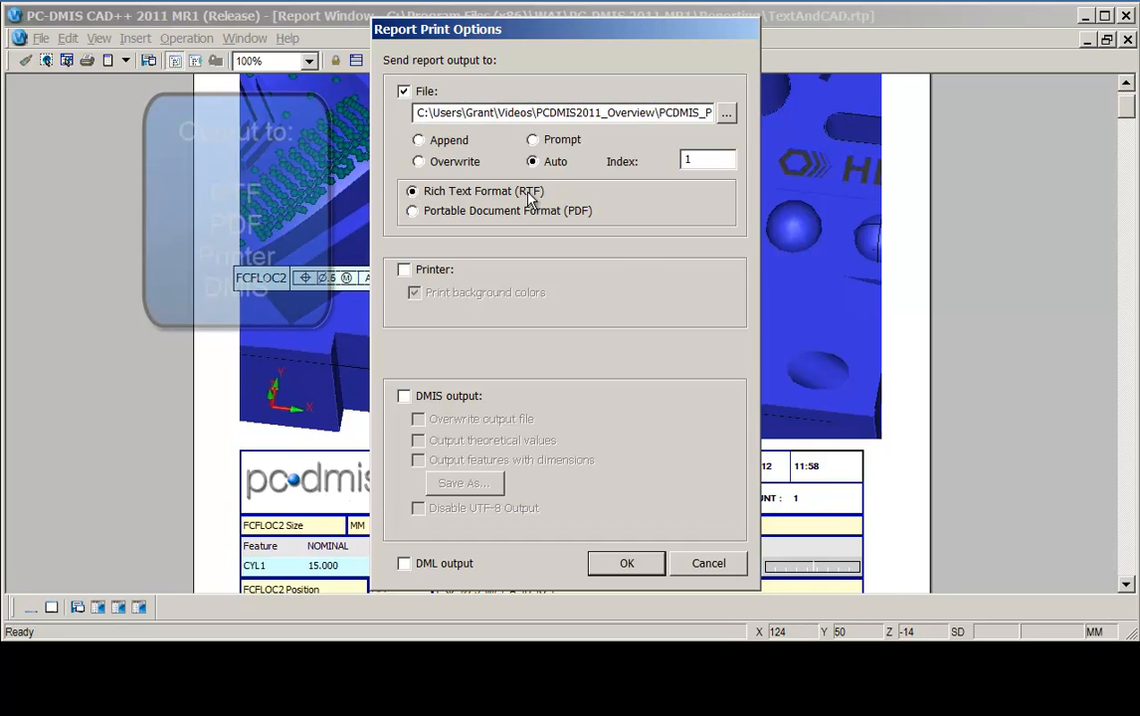
click(413, 213)
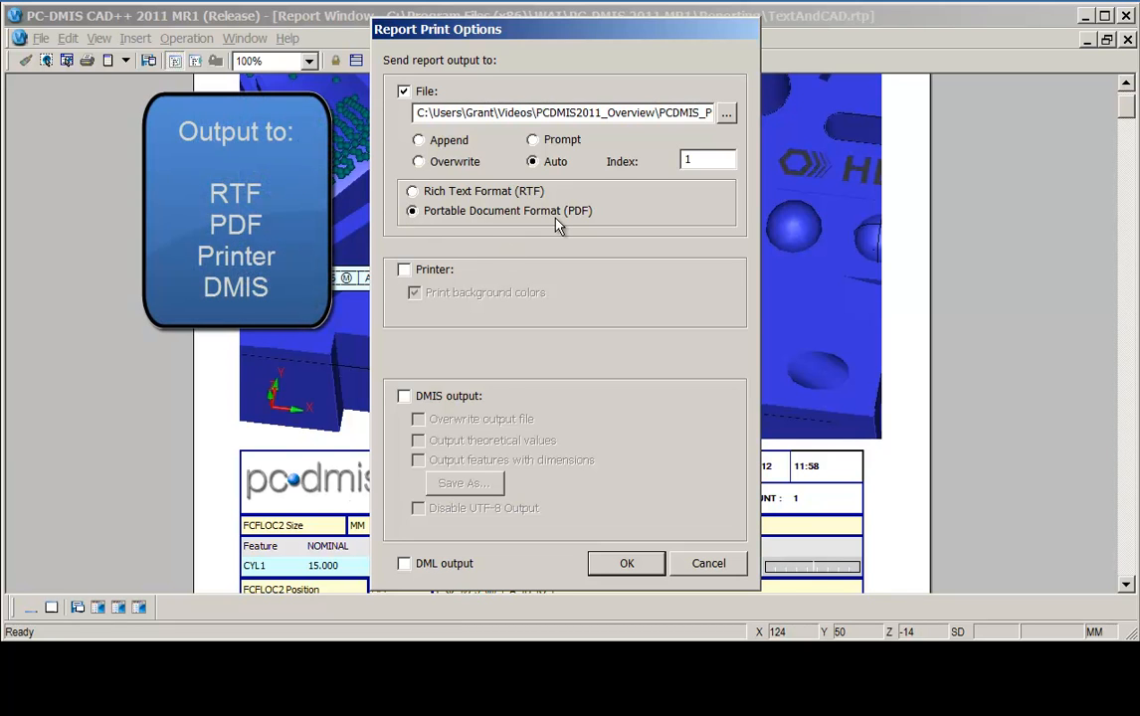
Also enable printer and DMIS output for the report and confirm the print options.
click(404, 269)
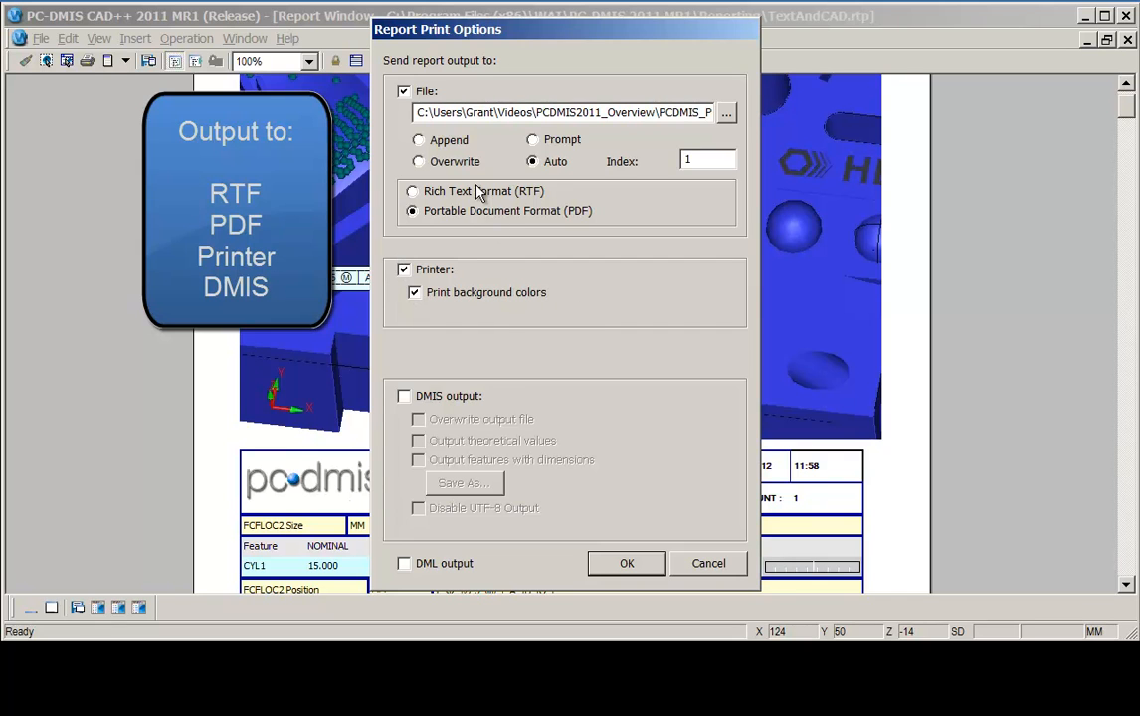
click(404, 396)
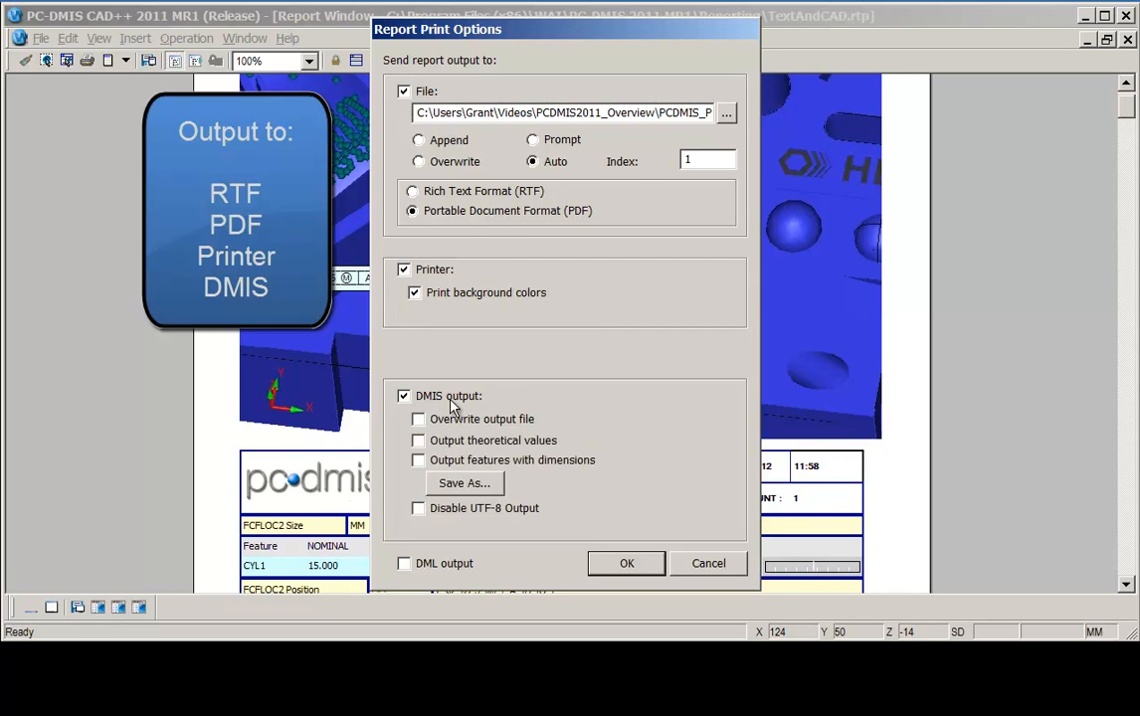
key(Return)
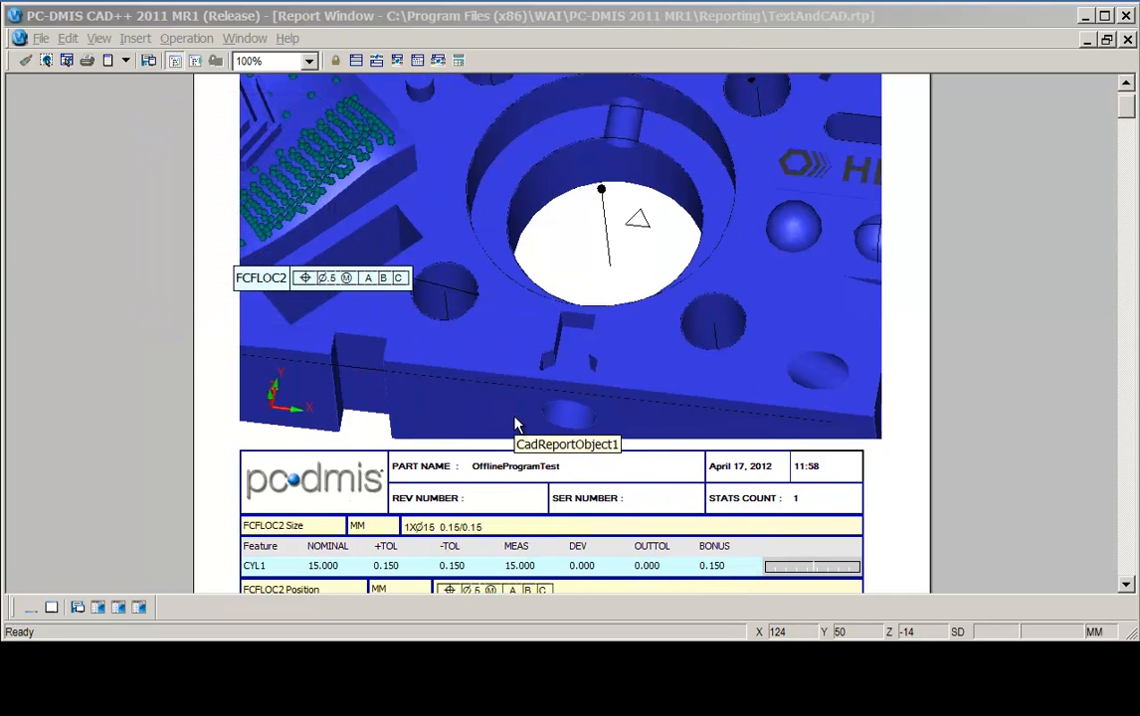
Try to configure an export of the program data to Excel.
click(37, 38)
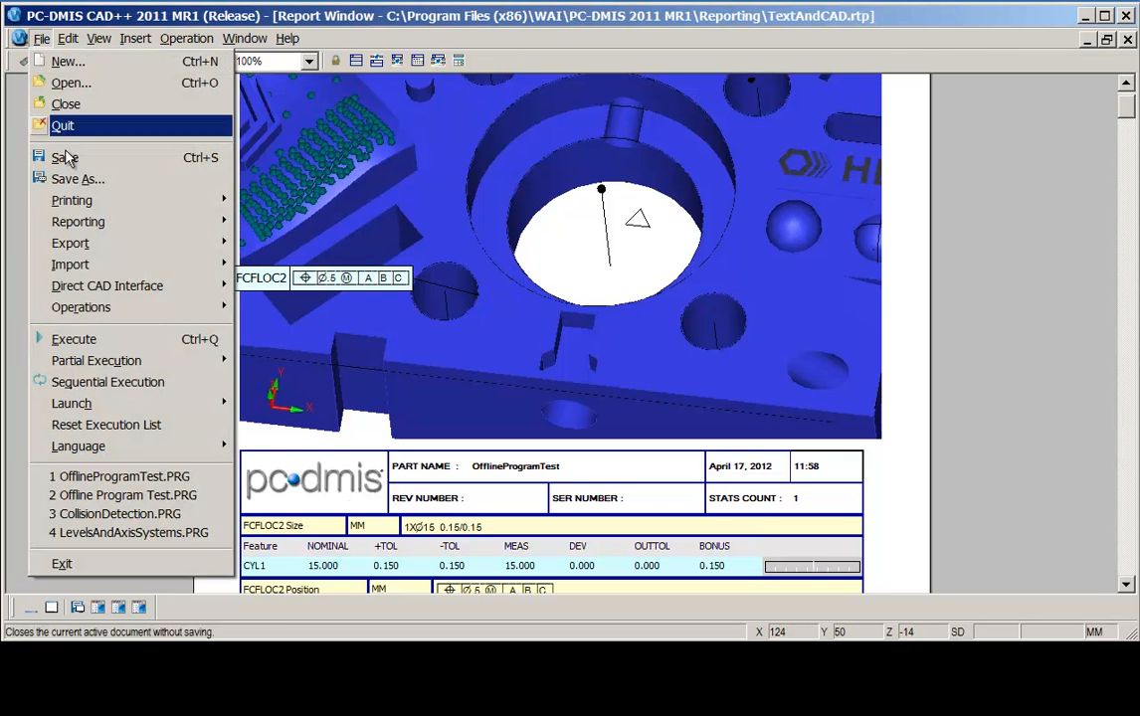
mouse_move(74, 251)
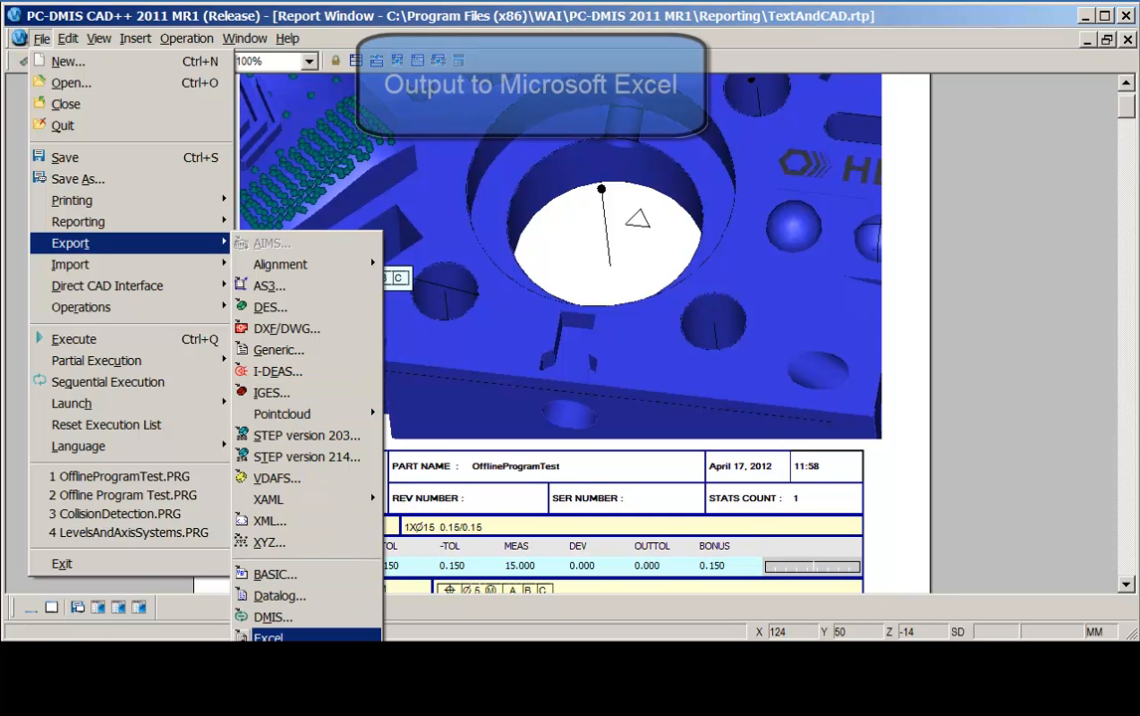
click(268, 637)
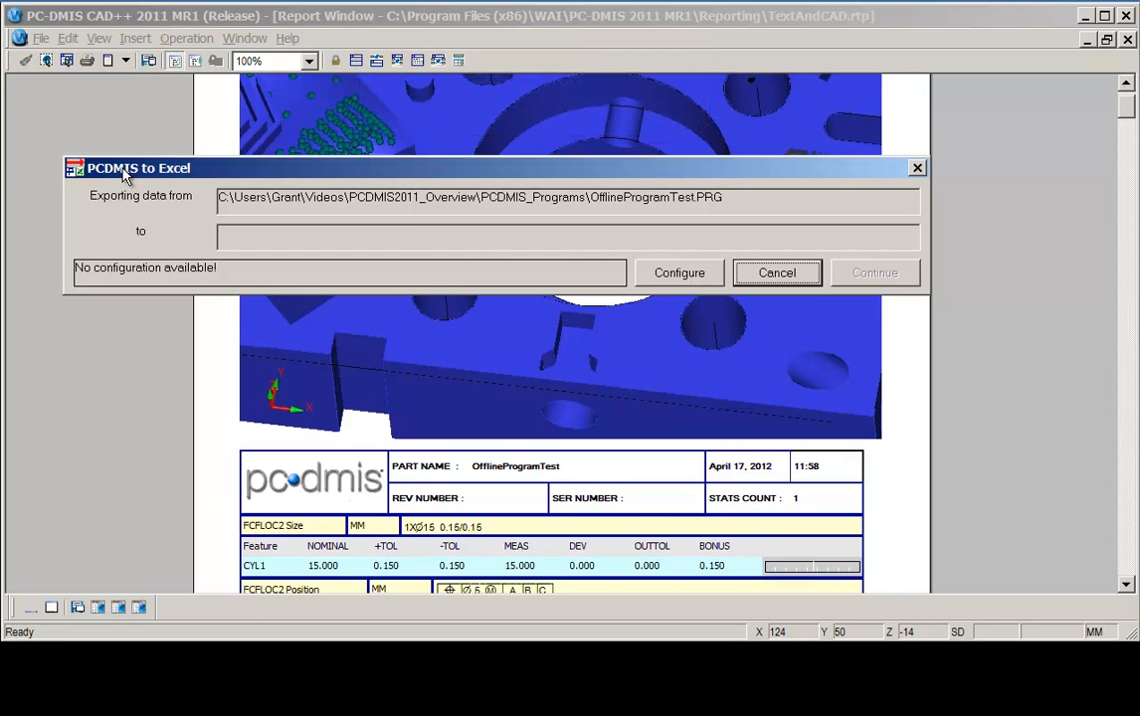
click(684, 272)
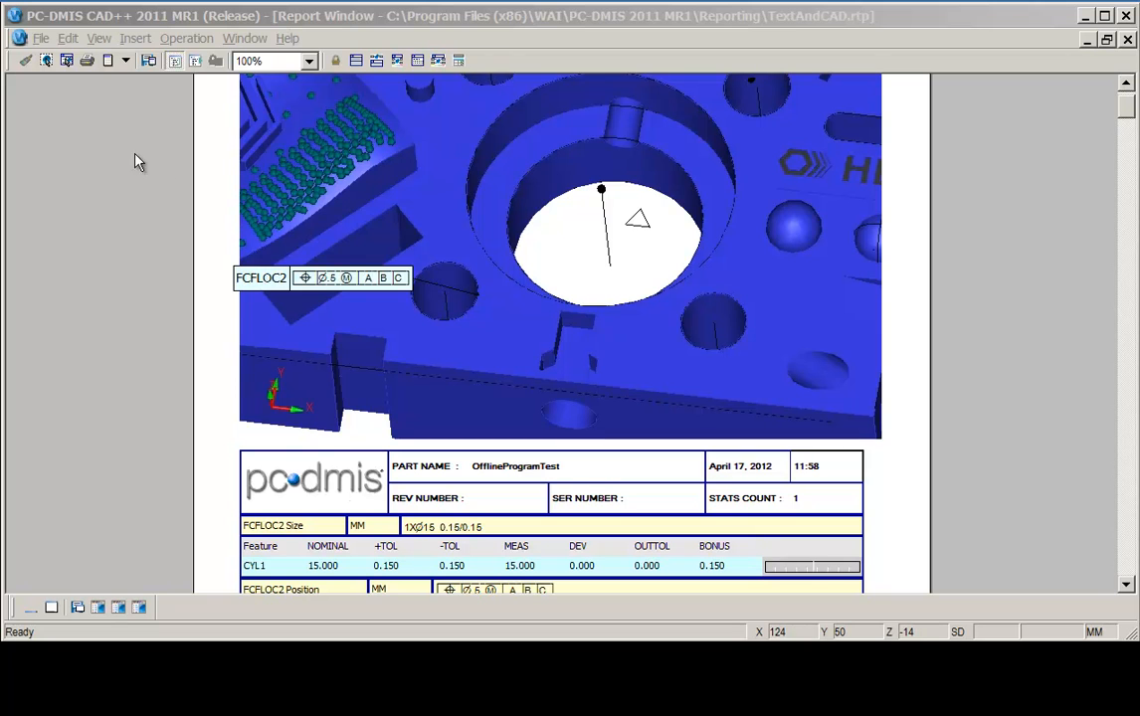
click(247, 15)
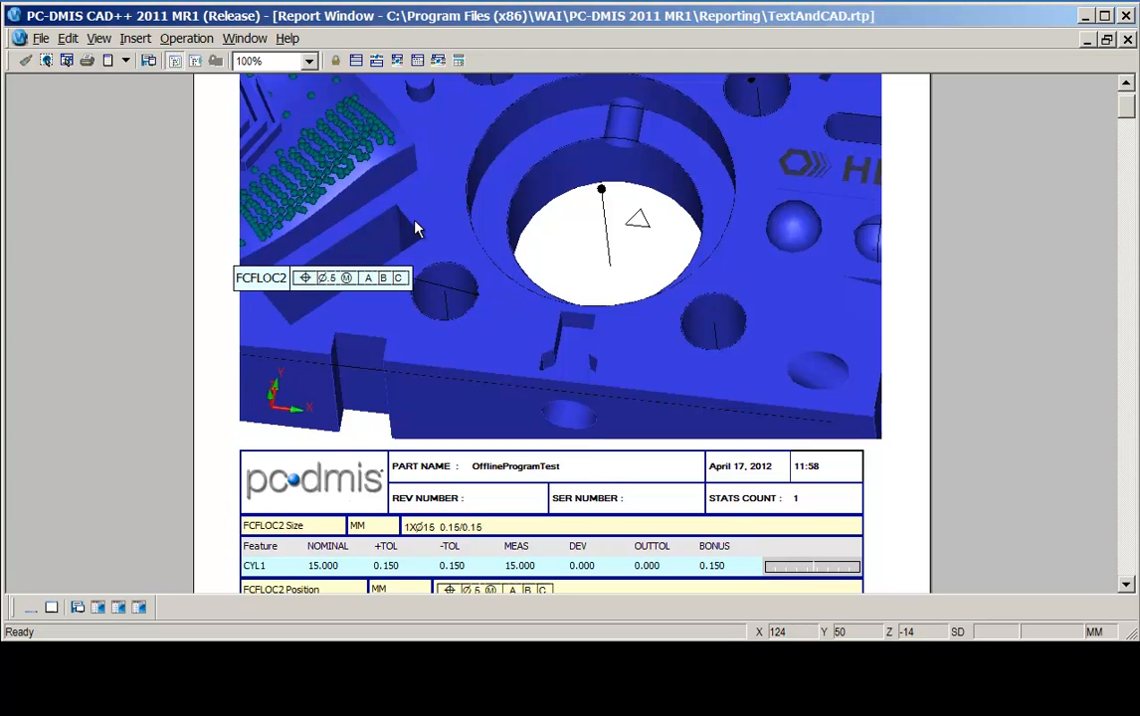
Reopen the export options to export the report data again.
click(40, 38)
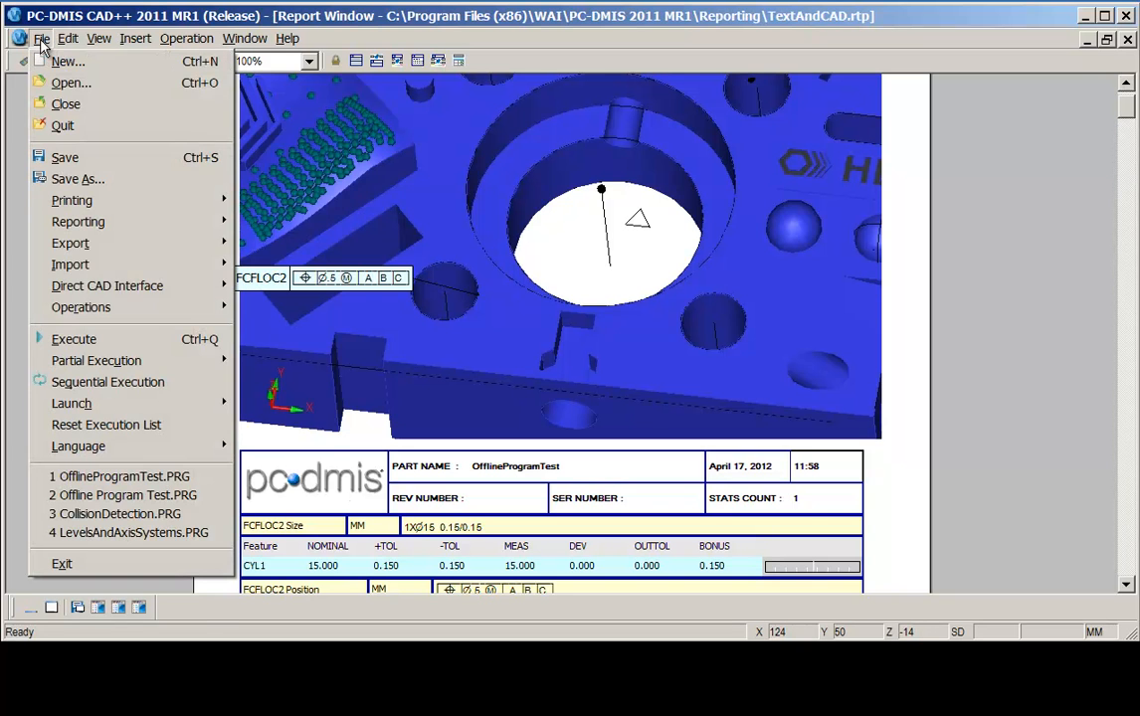
mouse_move(75, 242)
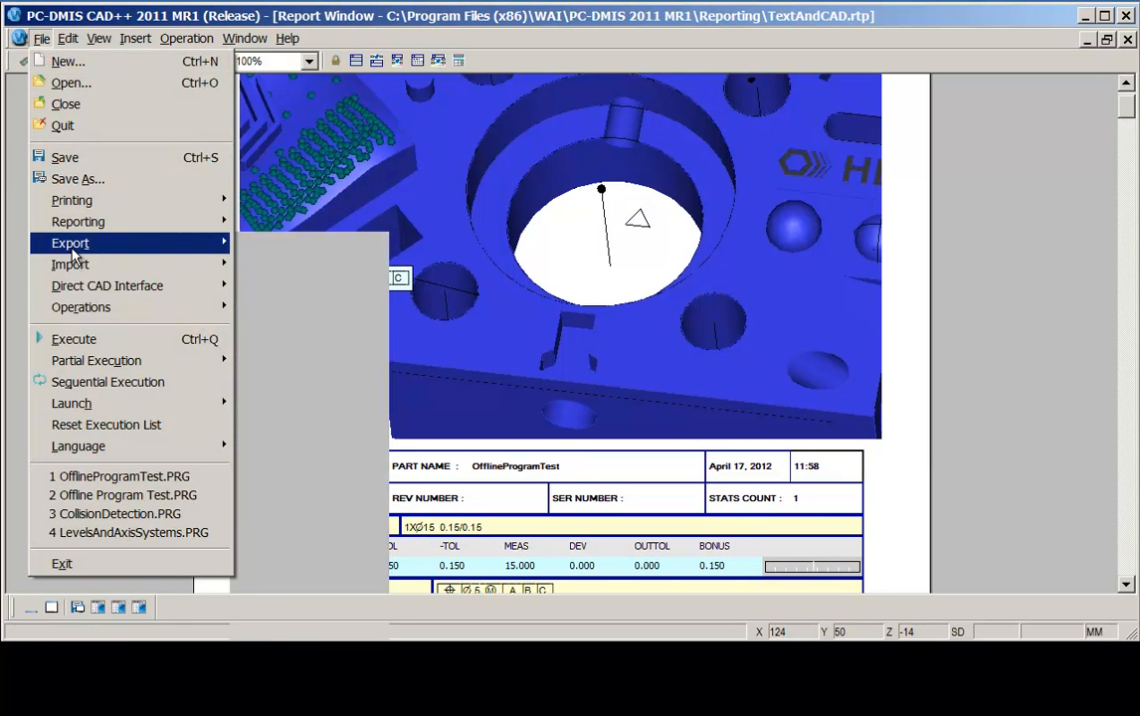